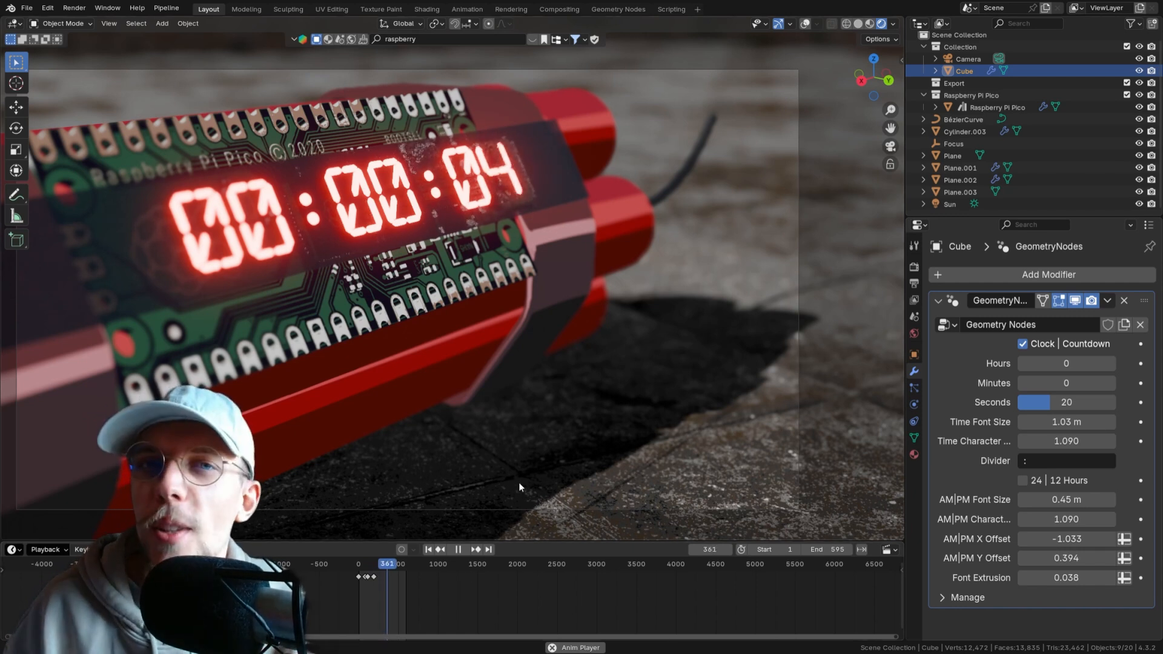
# - Switch the bomb display from countdown to clock mode, set 6 hours and 20 minutes, and return to the first frame
pyautogui.click(1024, 345)
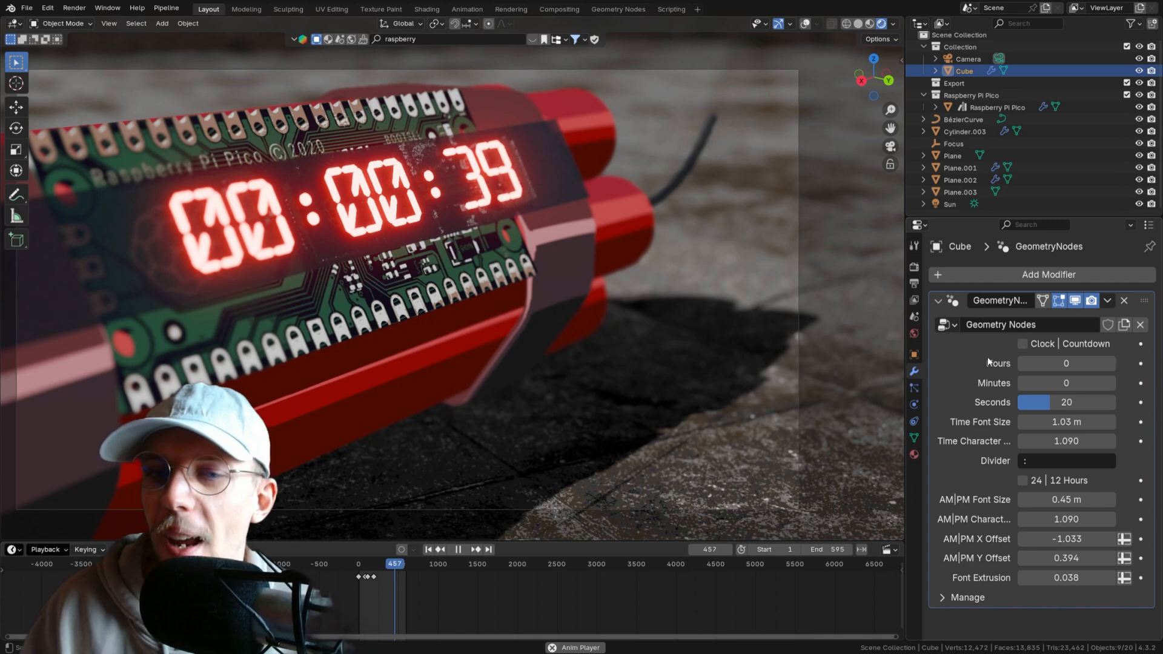
pyautogui.moveTo(1029, 363); pyautogui.dragTo(1050, 383)
pyautogui.click(429, 549)
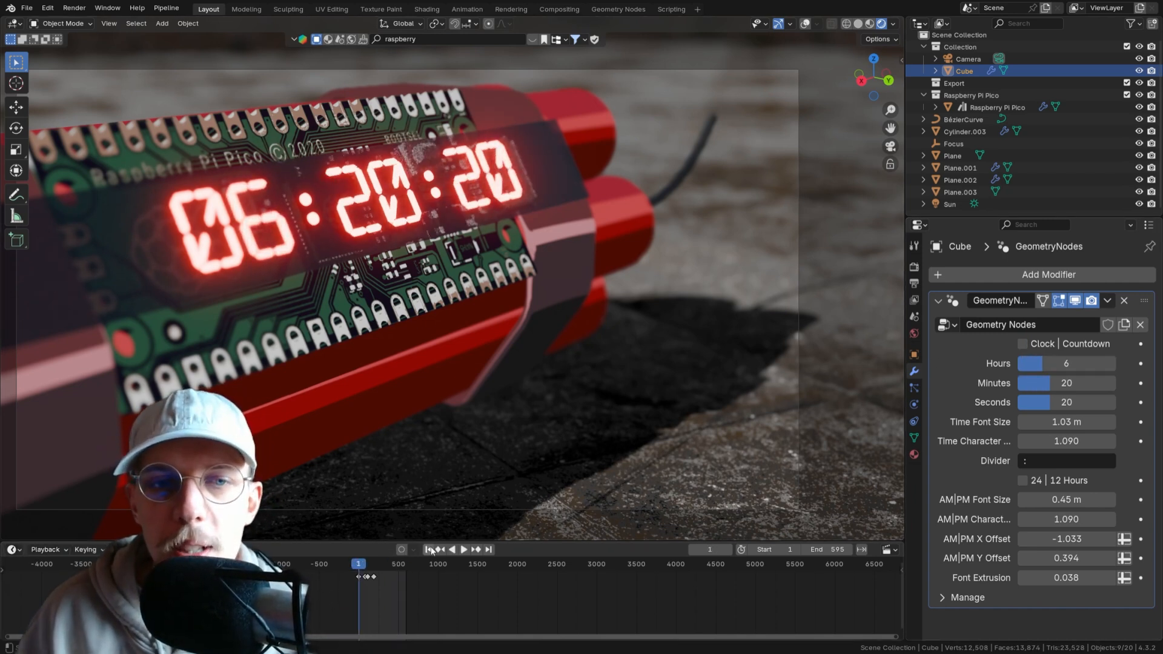
# - Set the clock's minutes to 10 and seconds to 4, enable the 12-hour format, and set the hours to 8
pyautogui.moveTo(1053, 366); pyautogui.dragTo(1035, 400)
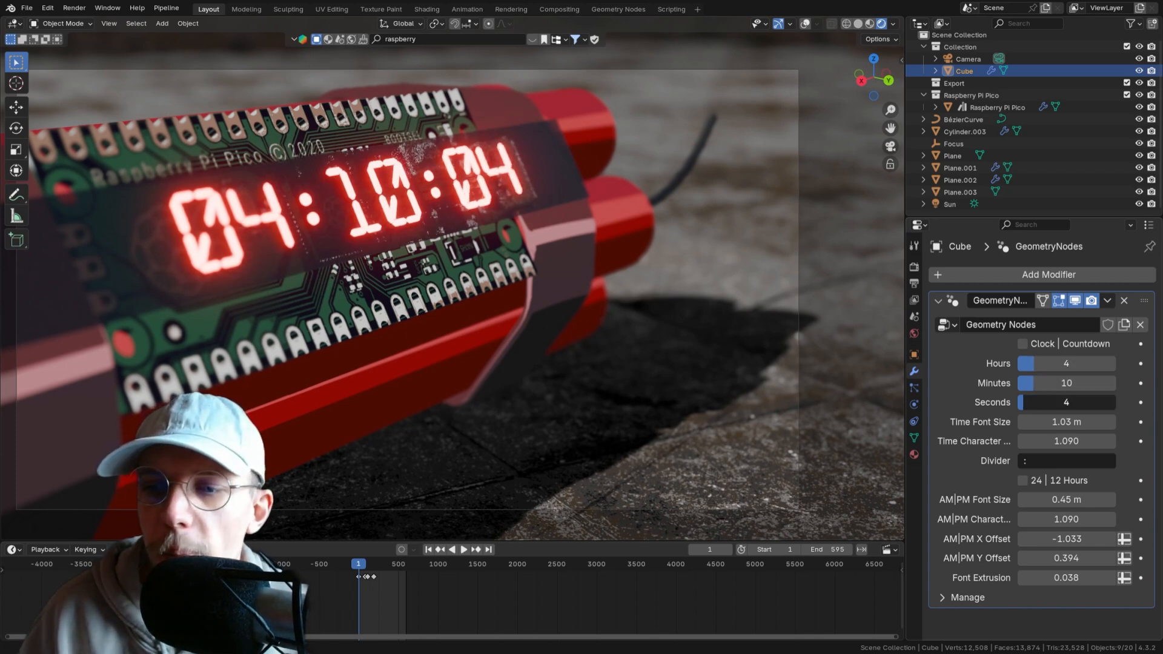
pyautogui.click(1023, 480)
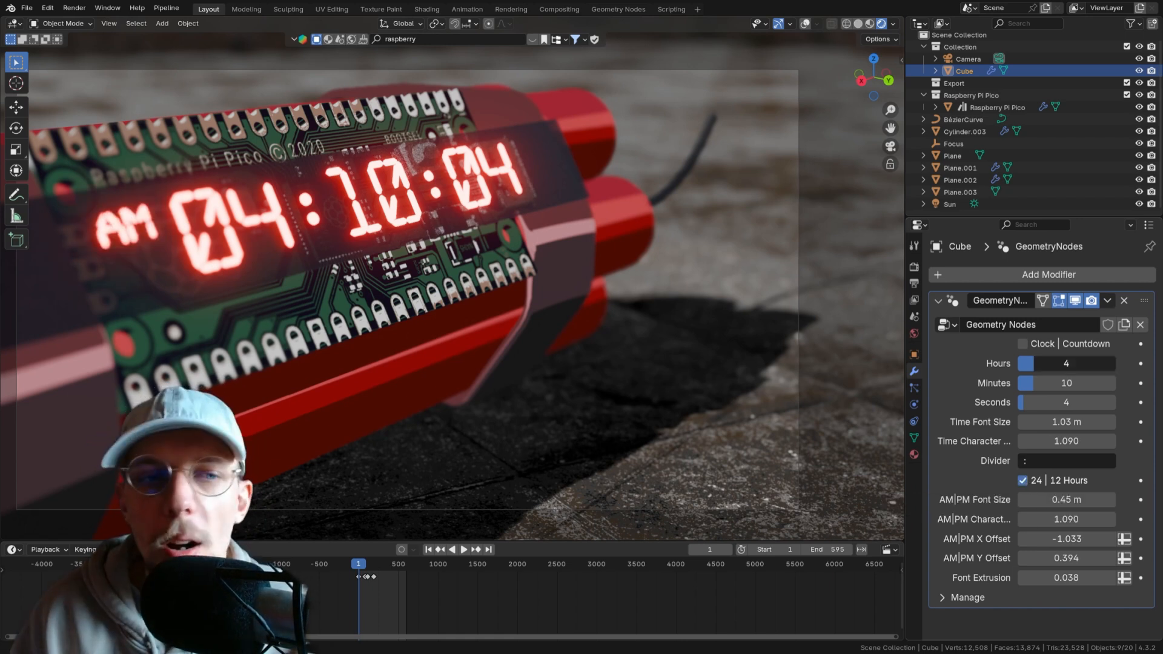
pyautogui.moveTo(1036, 364)
pyautogui.mouseDown()
pyautogui.moveTo(1071, 364)
pyautogui.moveTo(1038, 363)
pyautogui.moveTo(1050, 364)
pyautogui.mouseUp()
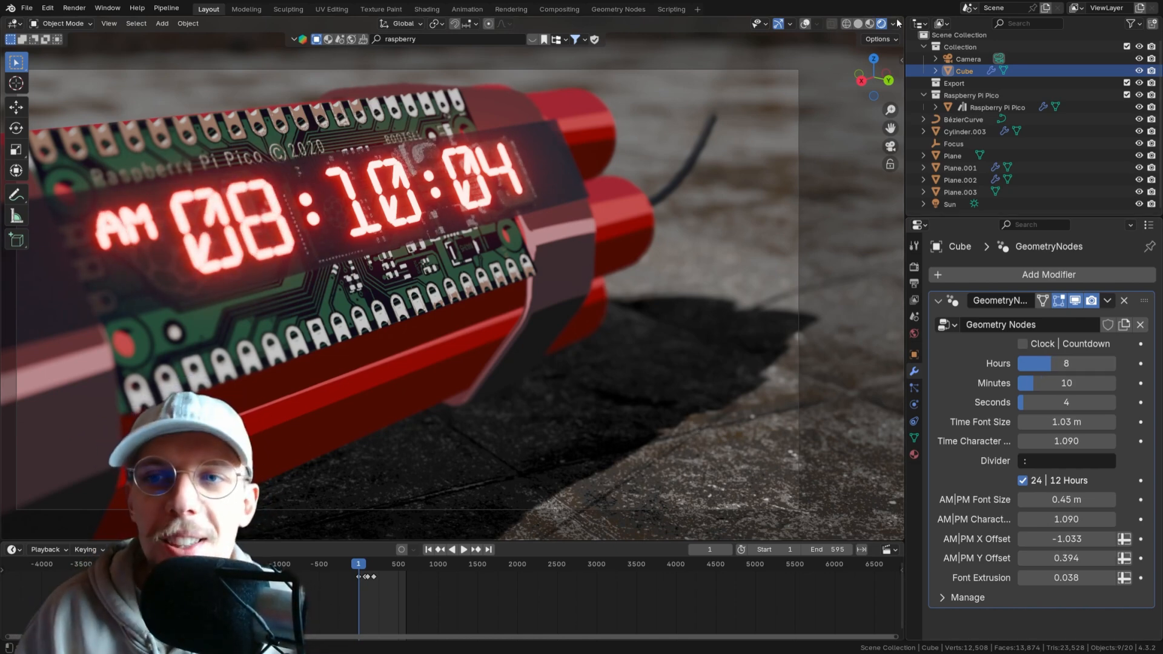
# - Split the 3D viewport side by side and look over the cube's finished clock node tree in a Geometry Node Editor
pyautogui.moveTo(901, 16); pyautogui.dragTo(496, 24)
pyautogui.click(506, 25)
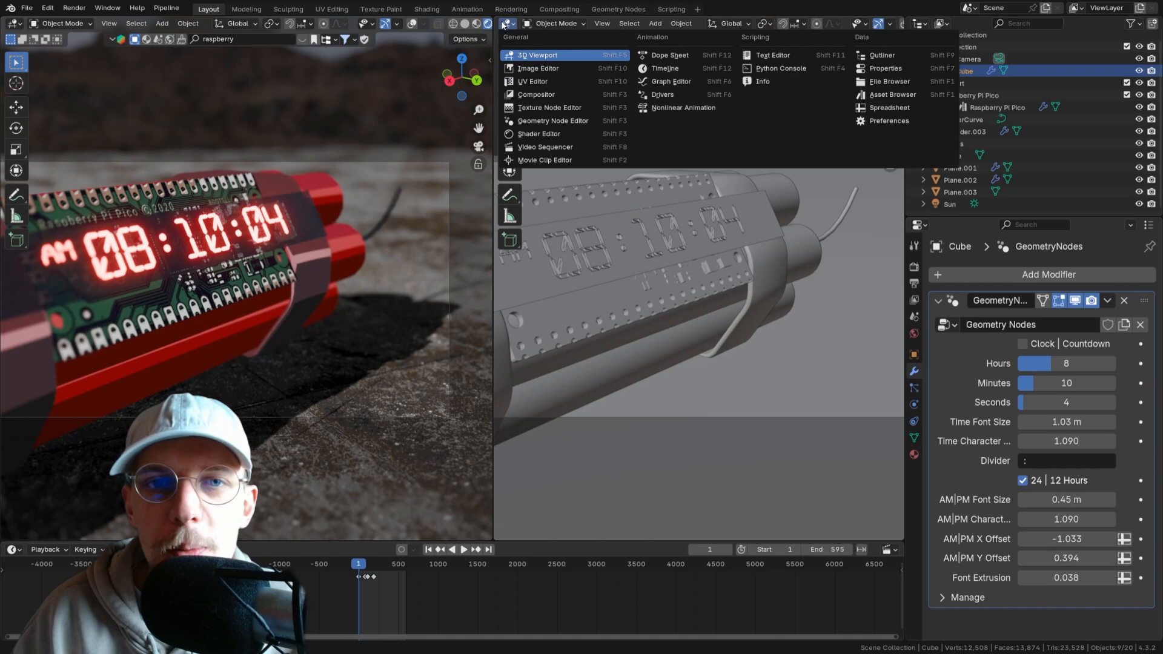
pyautogui.click(536, 119)
pyautogui.scroll(-7, 768, 233)
pyautogui.moveTo(770, 246); pyautogui.dragTo(612, 234, button='middle')
pyautogui.scroll(3, 782, 269)
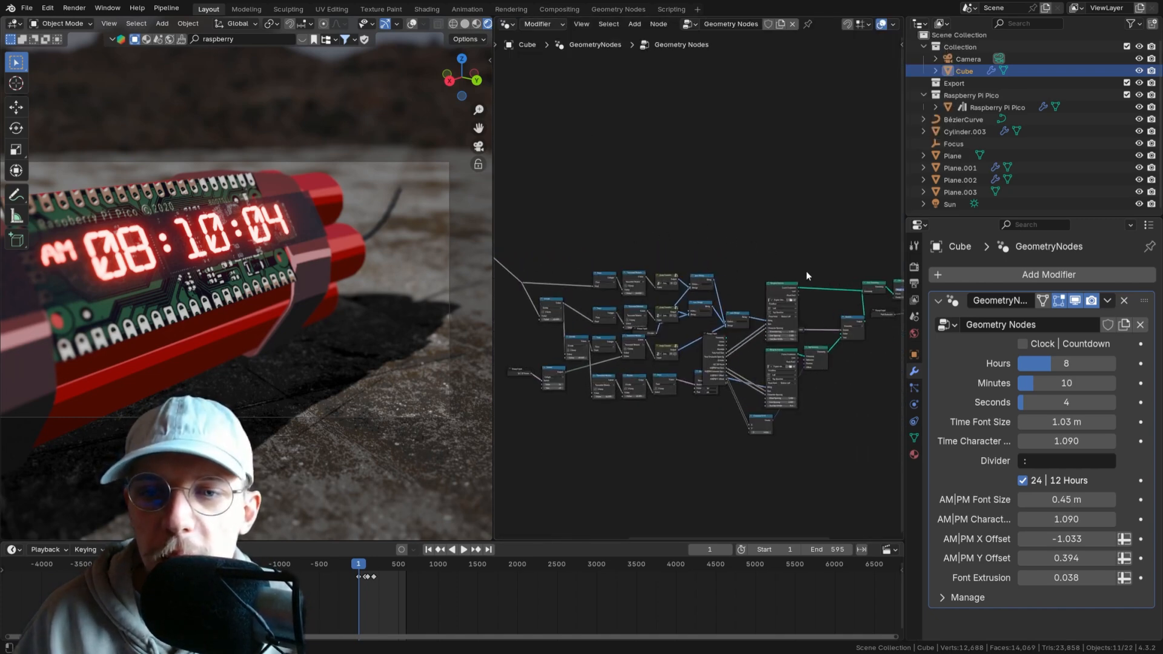
pyautogui.moveTo(808, 274); pyautogui.dragTo(570, 257, button='middle')
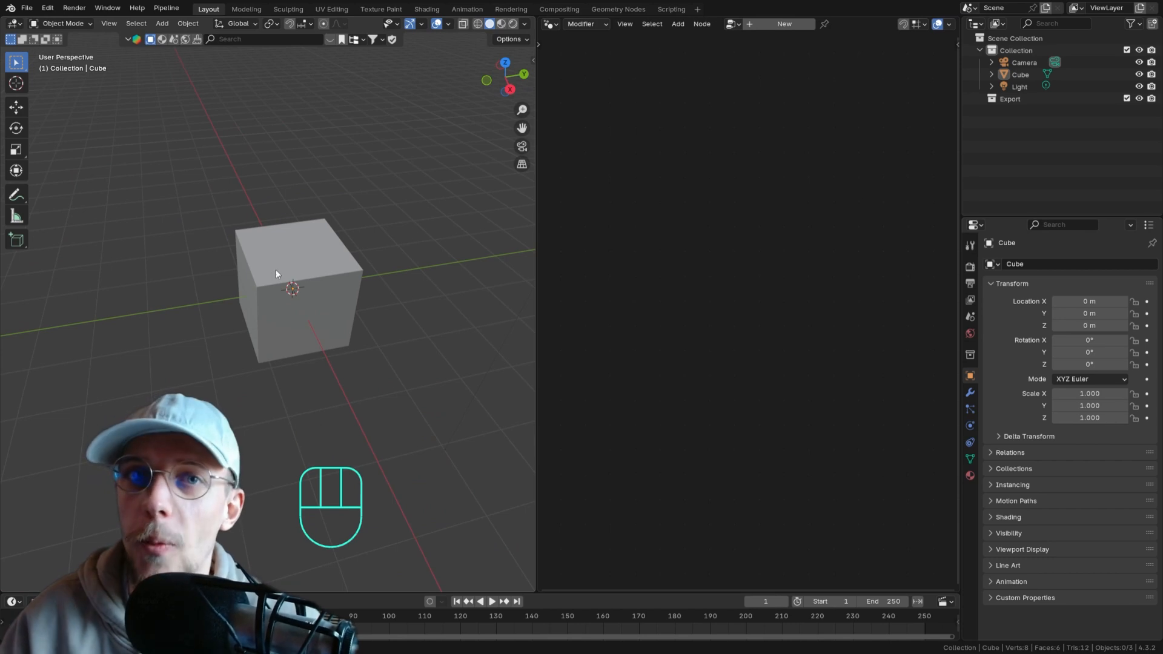
# - Create a new geometry node tree on the default cube and cut the link between Group Input and Group Output
pyautogui.click(282, 270)
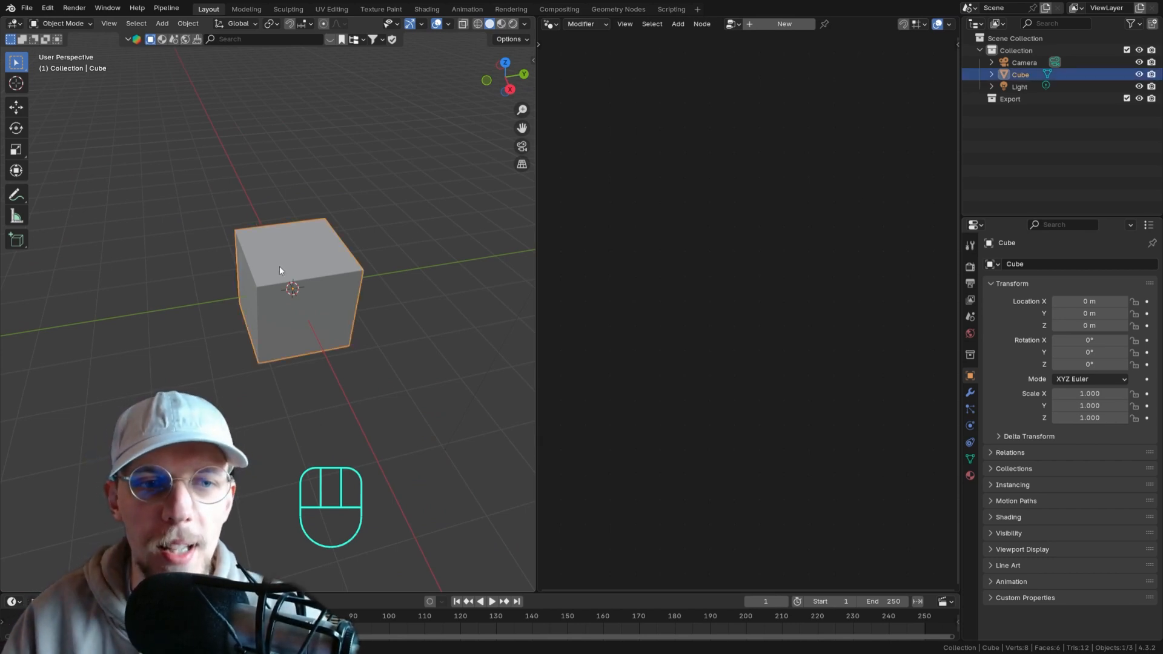
pyautogui.click(781, 25)
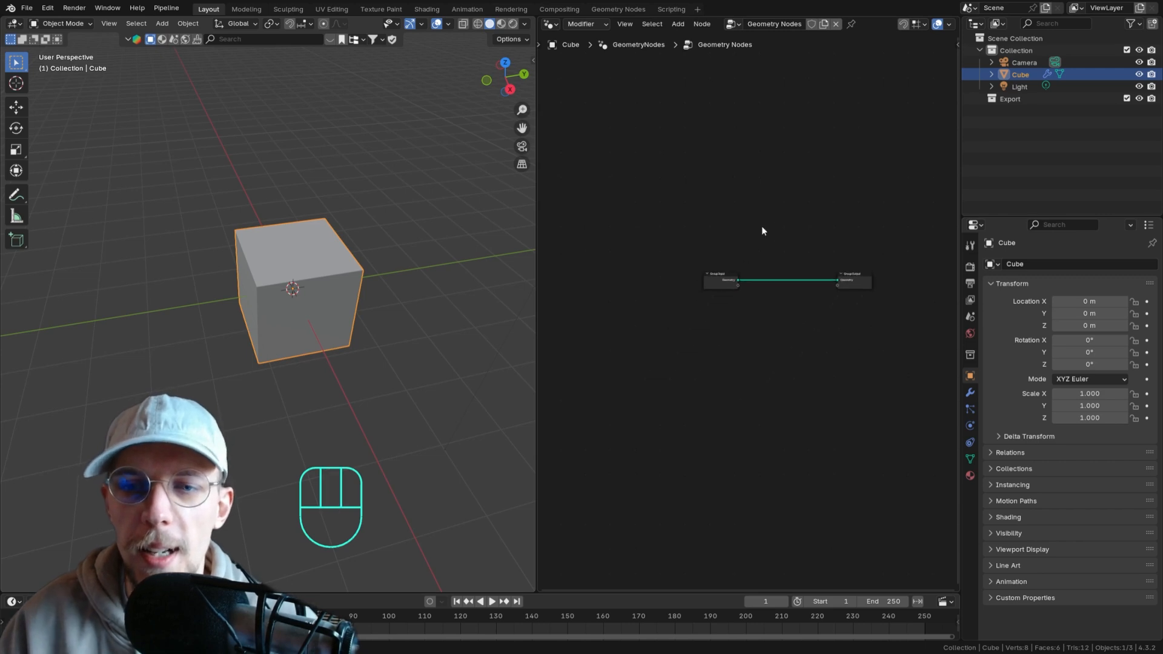
pyautogui.moveTo(762, 226); pyautogui.dragTo(770, 235, button='middle')
pyautogui.keyDown('ctrl'); pyautogui.moveTo(754, 231); pyautogui.dragTo(748, 265, button='right'); pyautogui.keyUp('ctrl')
pyautogui.scroll(2, 745, 260)
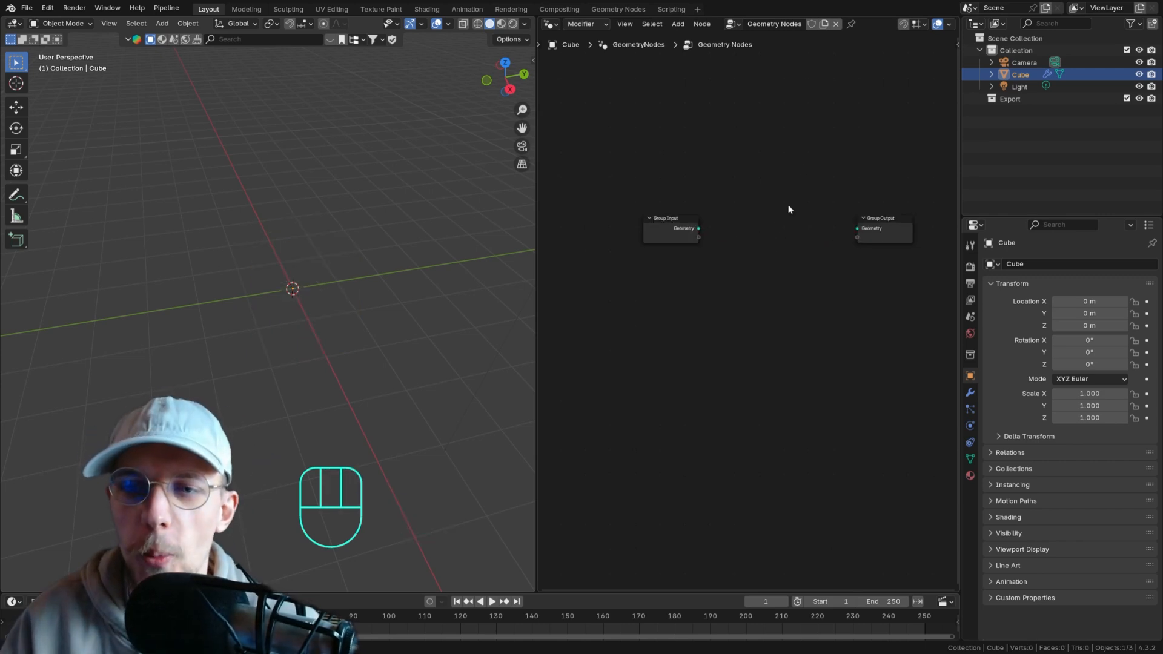
pyautogui.moveTo(753, 236); pyautogui.dragTo(737, 263, button='middle')
pyautogui.scroll(3, 693, 238)
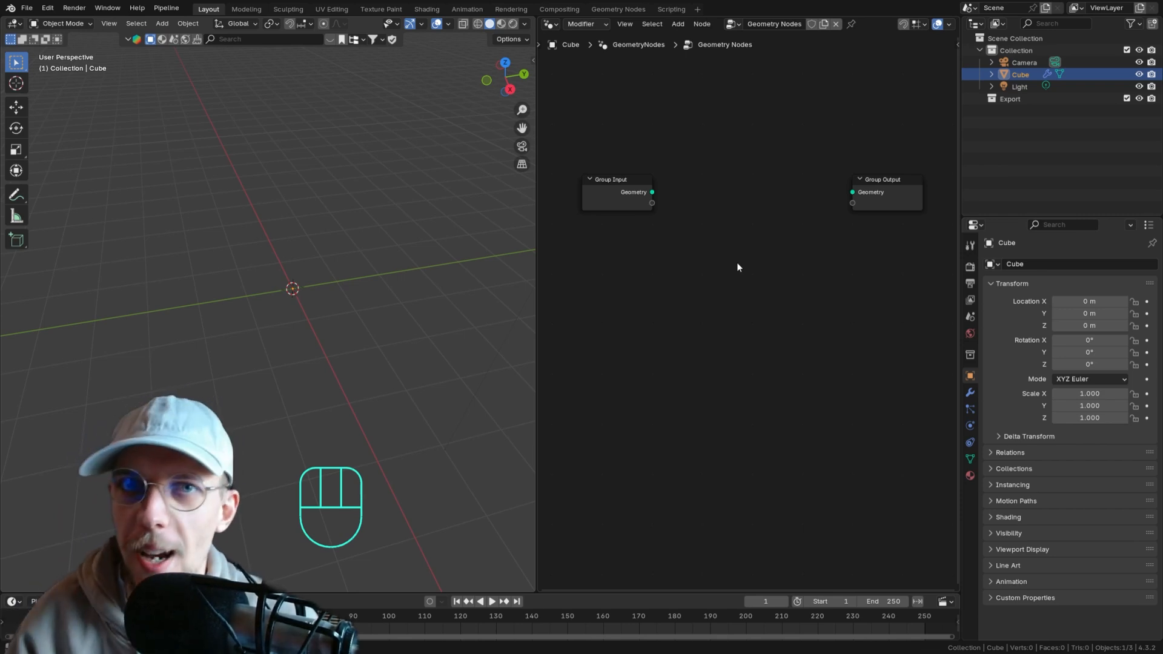
# - Enlarge the timeline area and play the animation in short stretches to show the frames advancing
pyautogui.moveTo(533, 593); pyautogui.dragTo(532, 542)
pyautogui.click(492, 550)
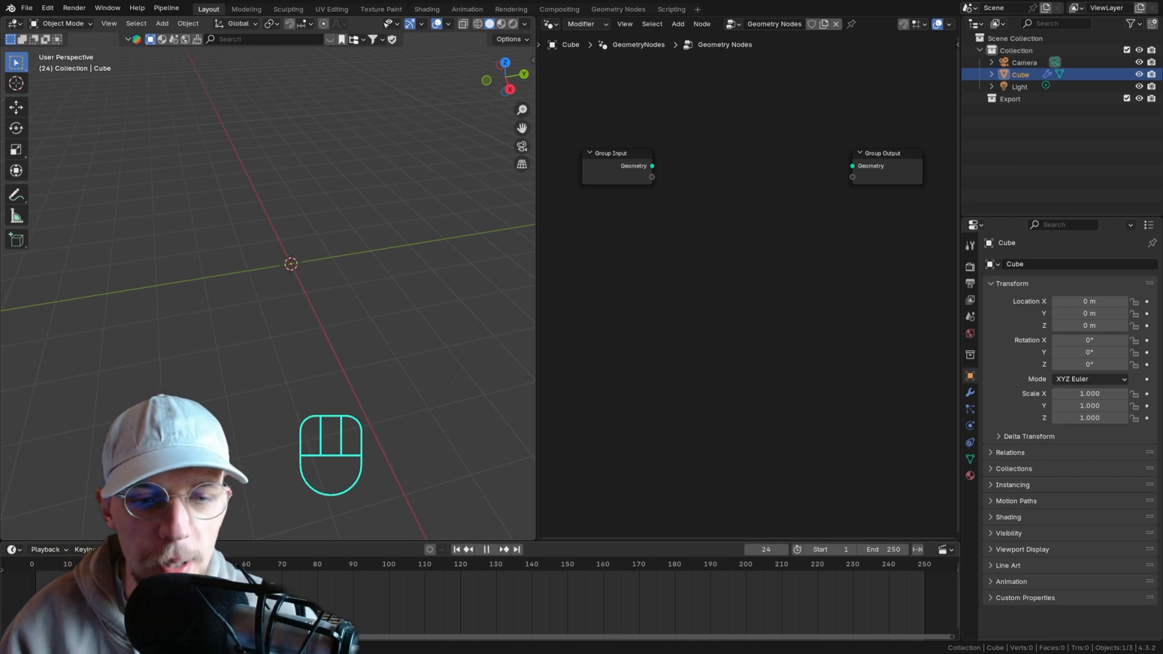
pyautogui.press('Escape')
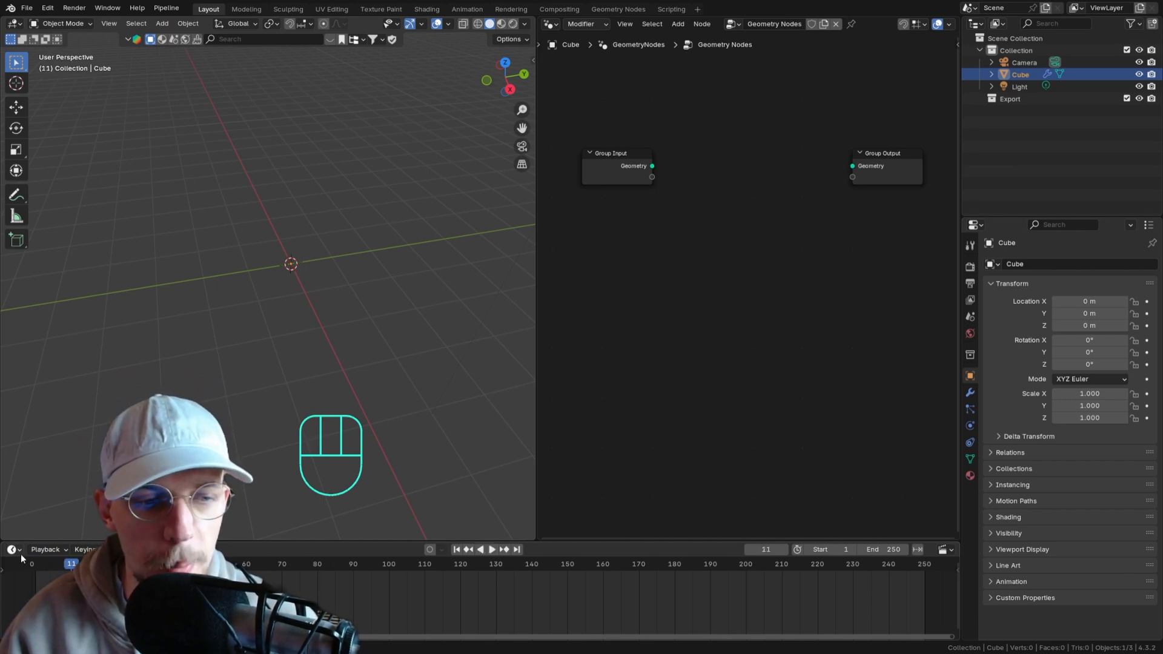
pyautogui.press('space')
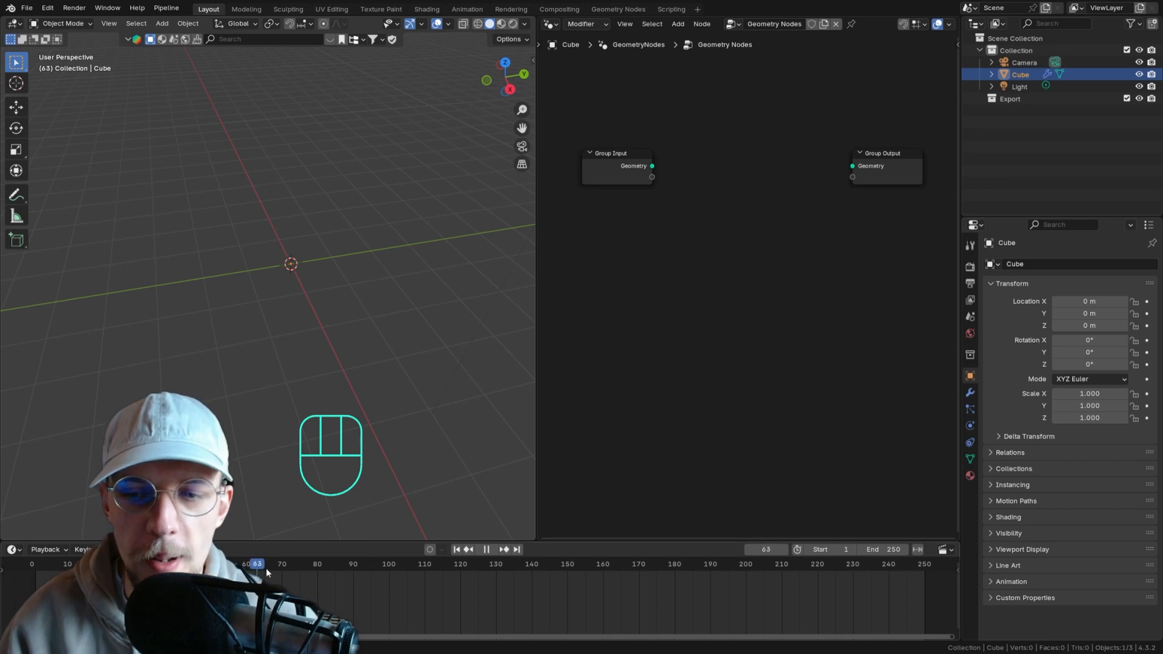
pyautogui.press('Escape')
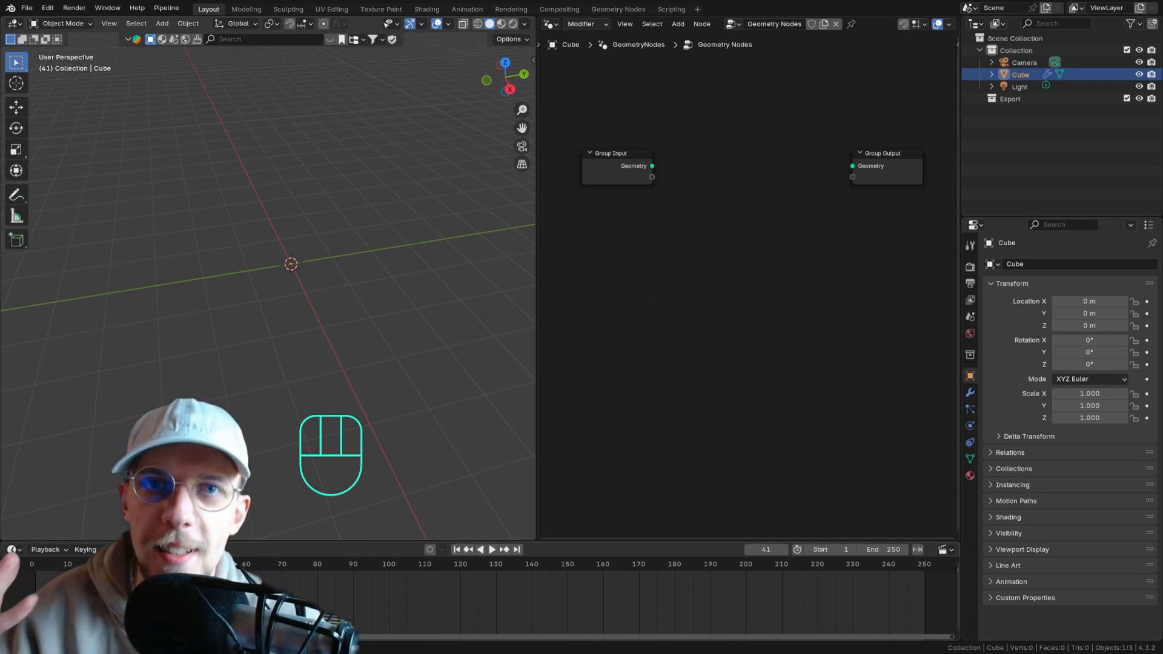
# - Check the scene's frame rate in the output properties and play the timeline forward and in reverse
pyautogui.click(970, 284)
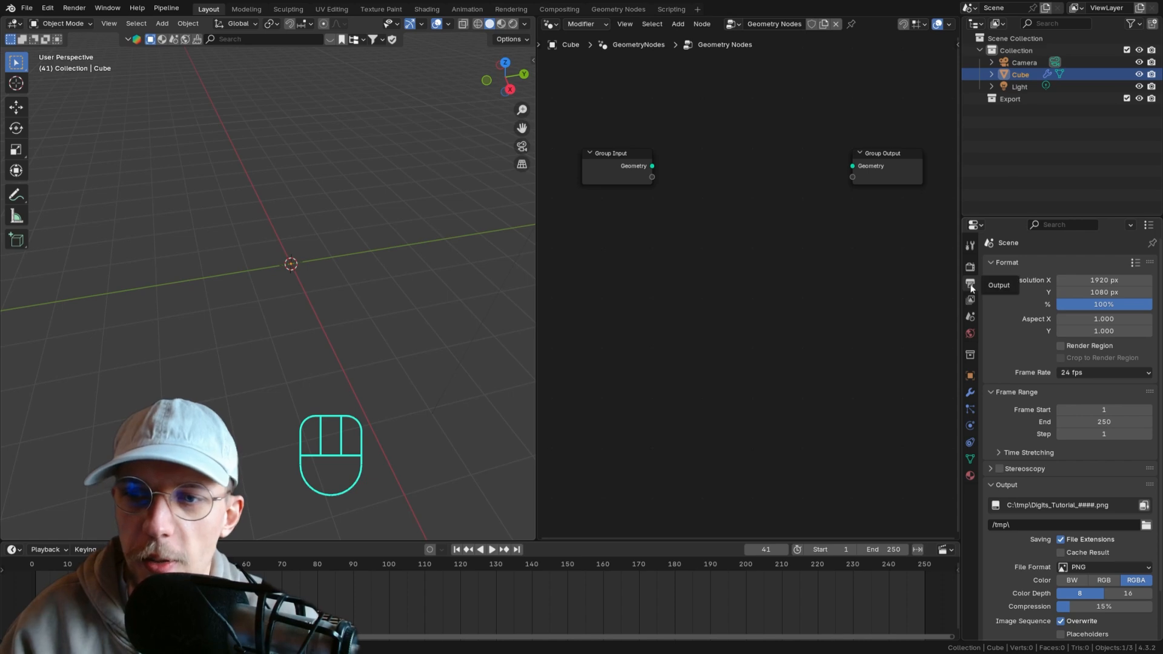
pyautogui.press('space')
pyautogui.click(97, 564)
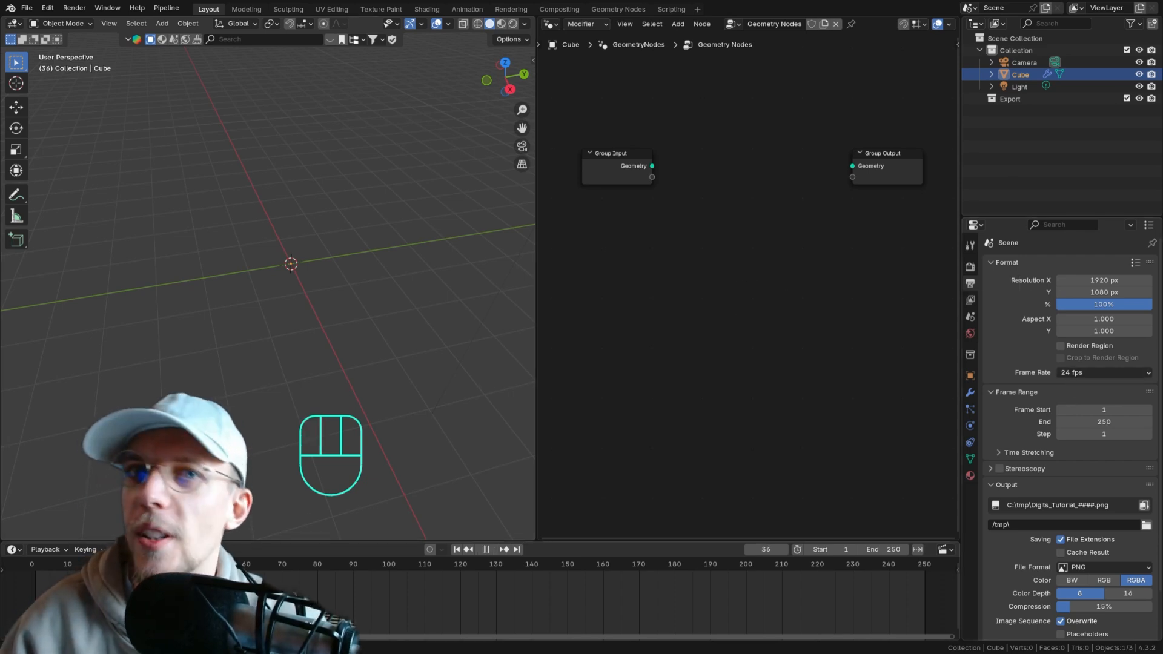
pyautogui.press('space')
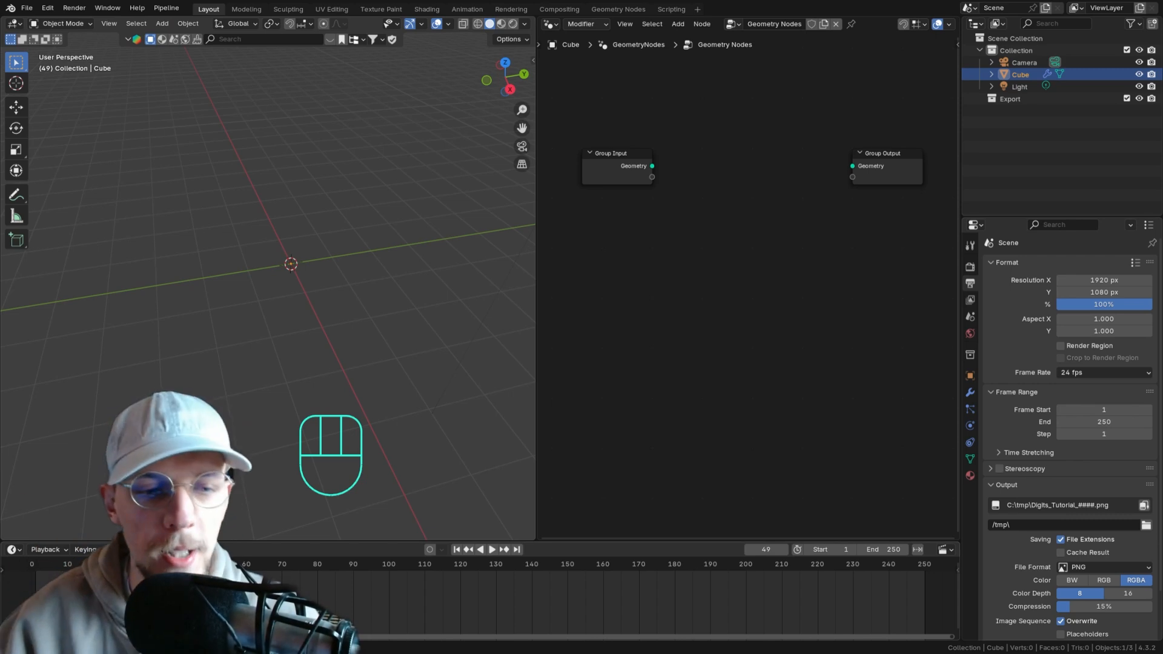
pyautogui.hotkey('shift', 'ctrl', 'space')
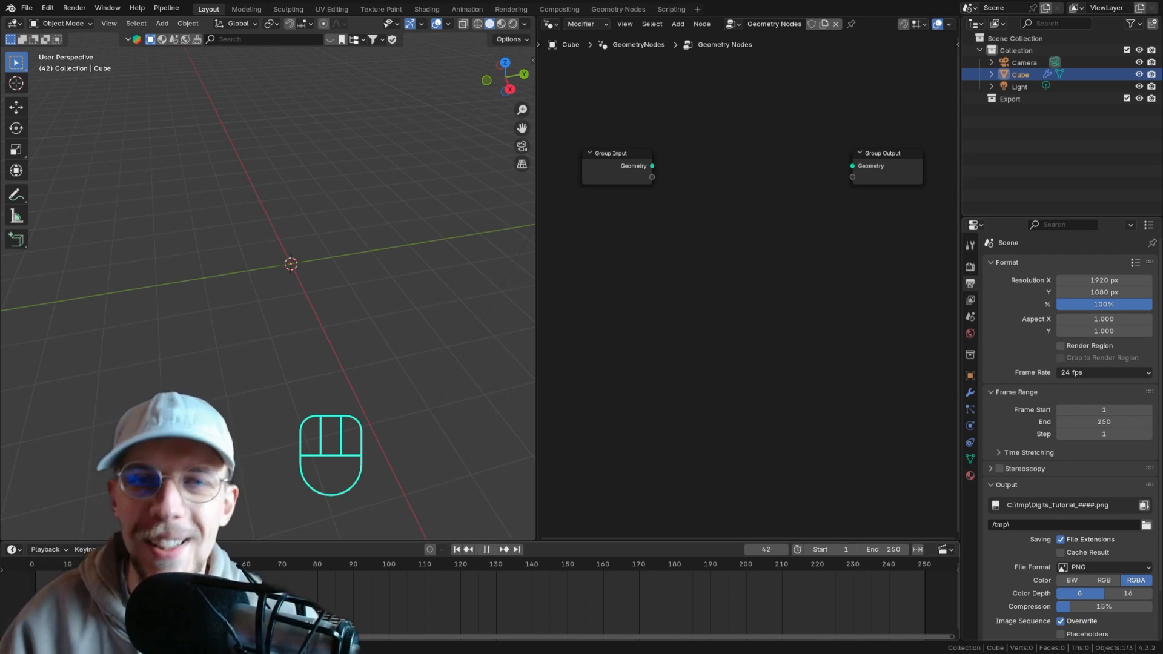
pyautogui.press('space')
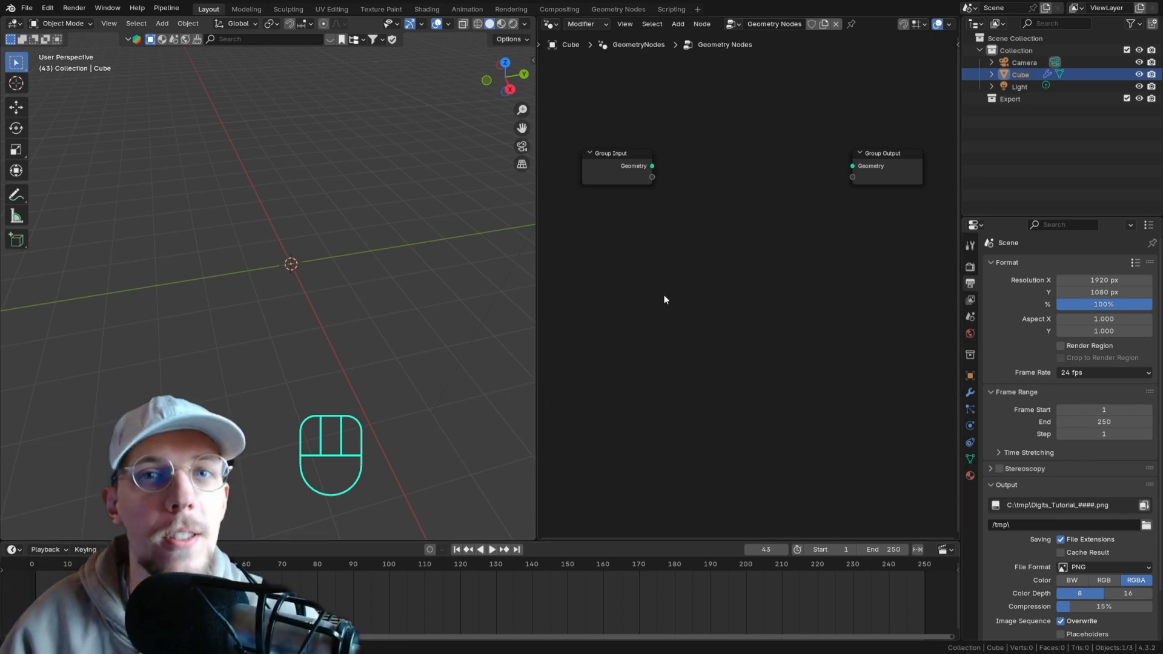
# - Split the node editor horizontally, turn the upper area into a Shader Editor, and search its nodes for "scene"
pyautogui.scroll(2, 721, 233)
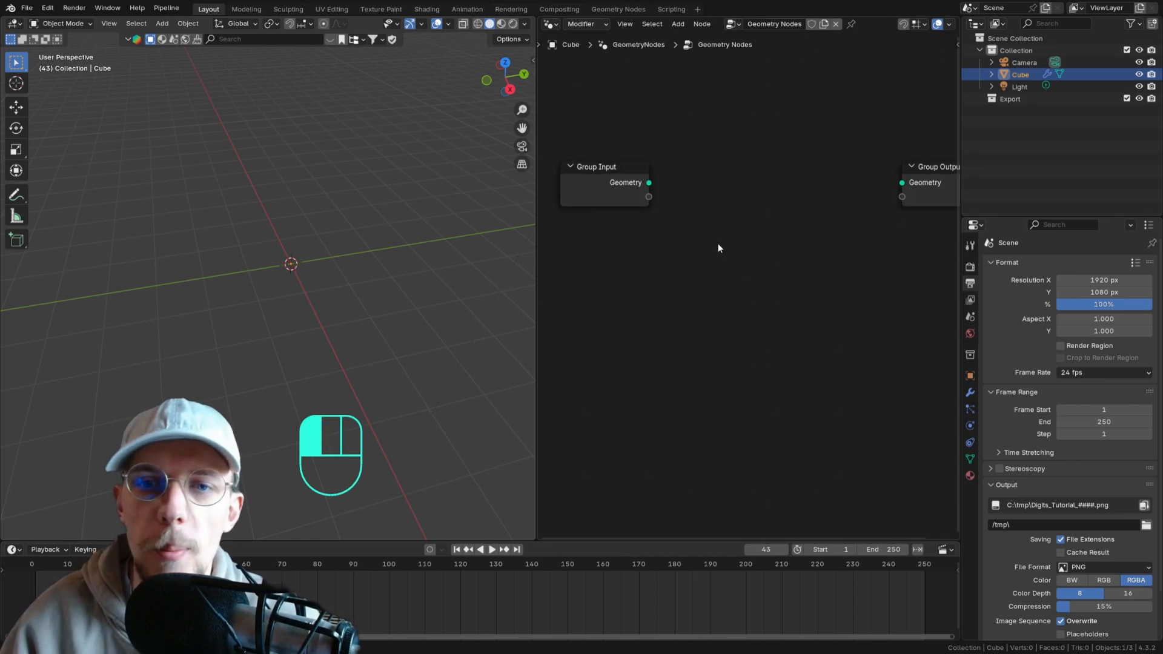
pyautogui.hotkey('shift', 'a')
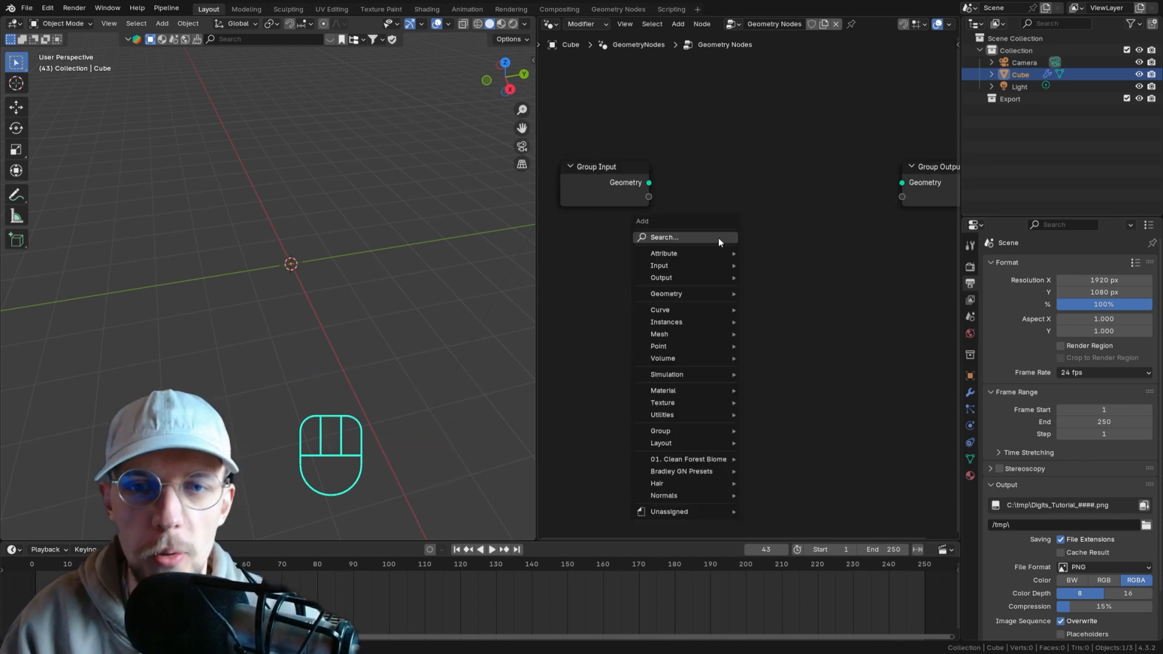
pyautogui.moveTo(541, 18); pyautogui.dragTo(552, 266)
pyautogui.click(550, 24)
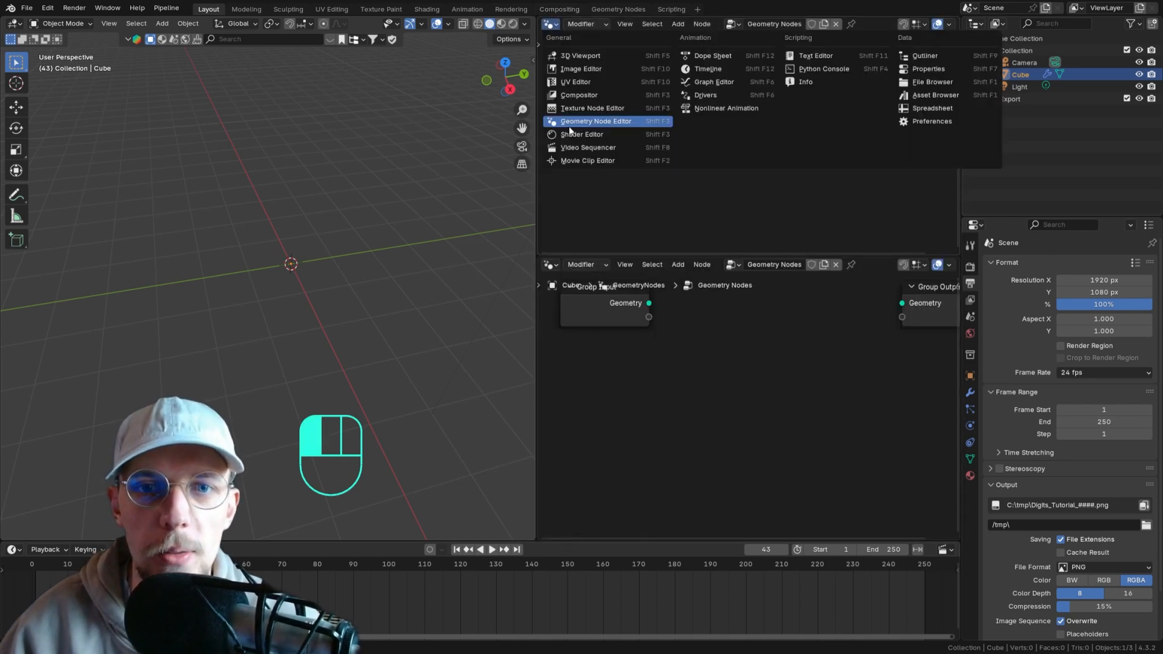
pyautogui.click(600, 117)
pyautogui.hotkey('shift', 'a')
pyautogui.write('scene')
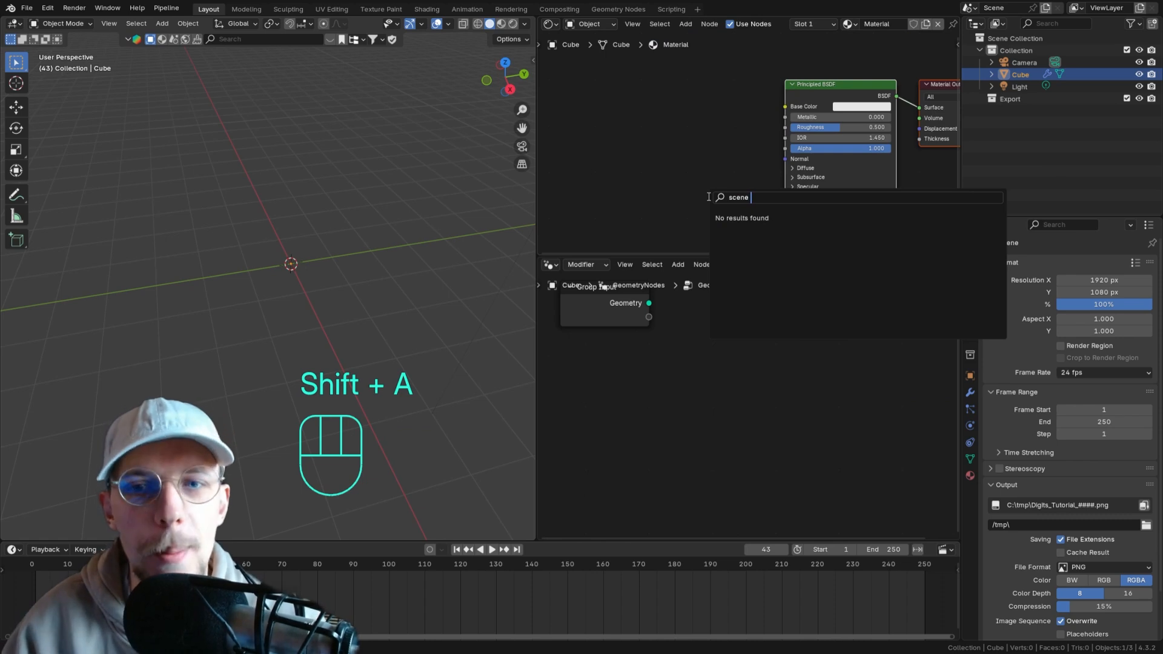
pyautogui.press('Escape')
# - Add a Scene Time node between Group Input and Group Output in the geometry node tree
pyautogui.moveTo(742, 332); pyautogui.dragTo(736, 379, button='middle')
pyautogui.hotkey('shift', 'a')
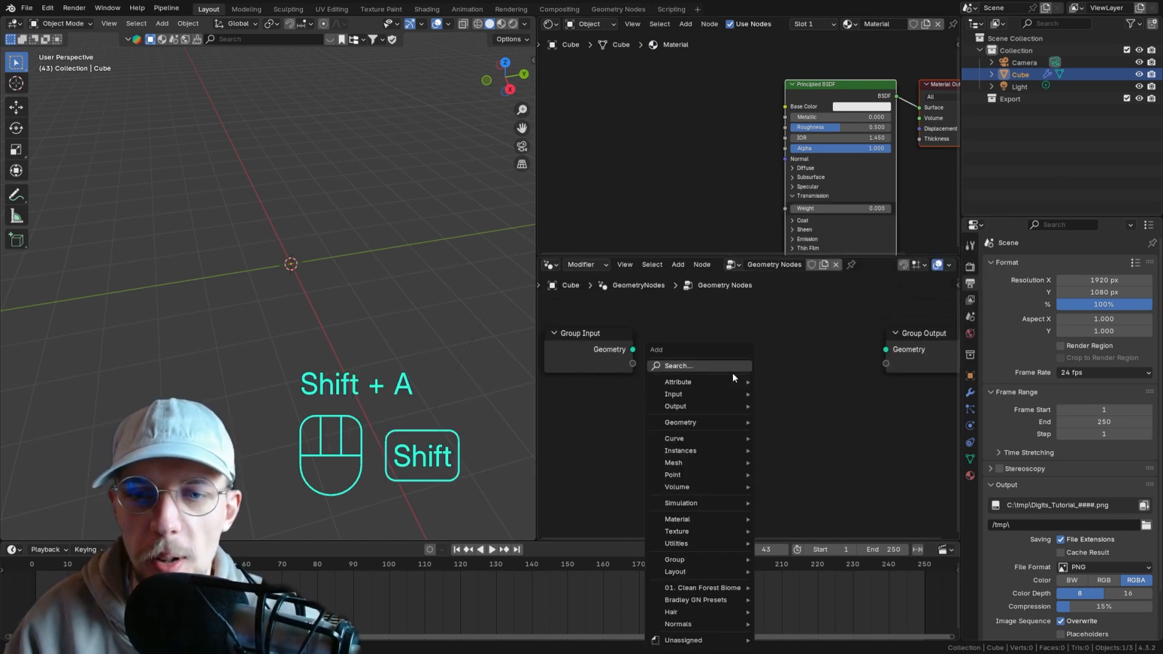
pyautogui.write('scene')
pyautogui.press('Return')
pyautogui.click(720, 365)
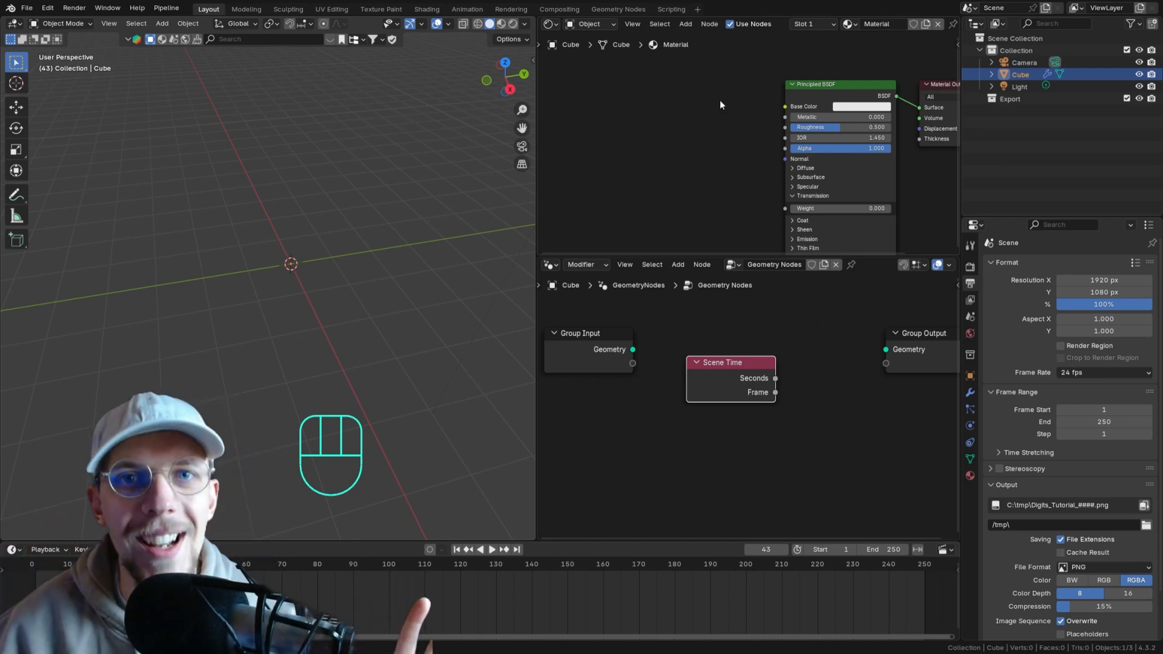
# - Add an Emission shader node beside the Principled BSDF in the cube's material
pyautogui.scroll(1, 697, 113)
pyautogui.hotkey('shift', 'a')
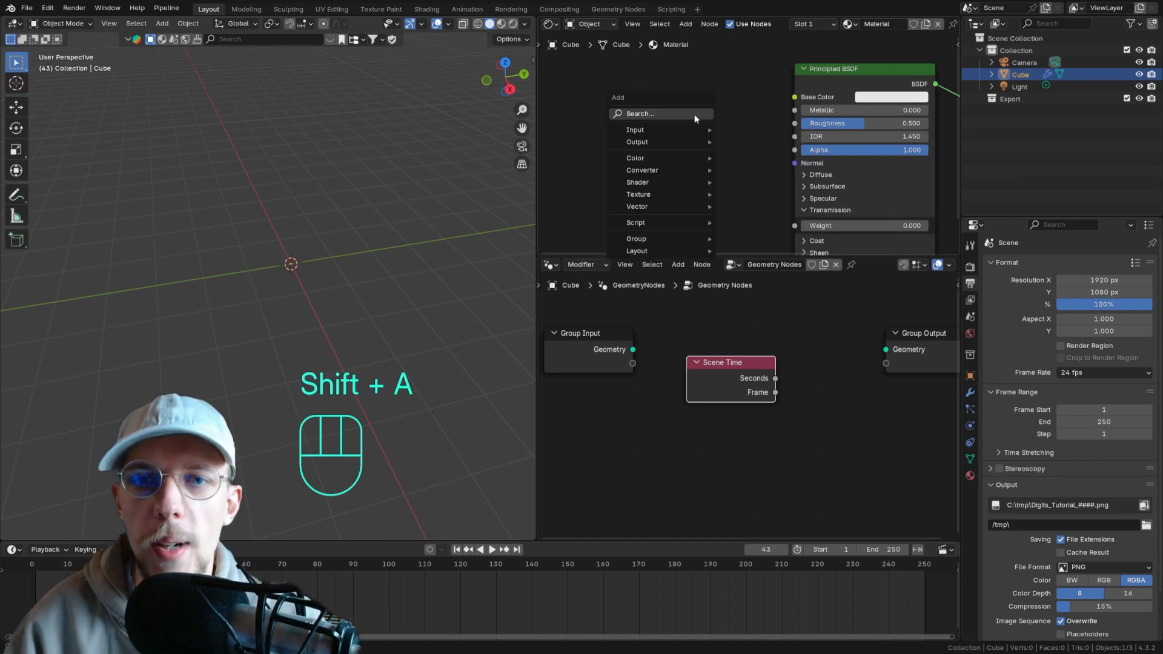
pyautogui.write('emi')
pyautogui.press('Return')
pyautogui.click(696, 119)
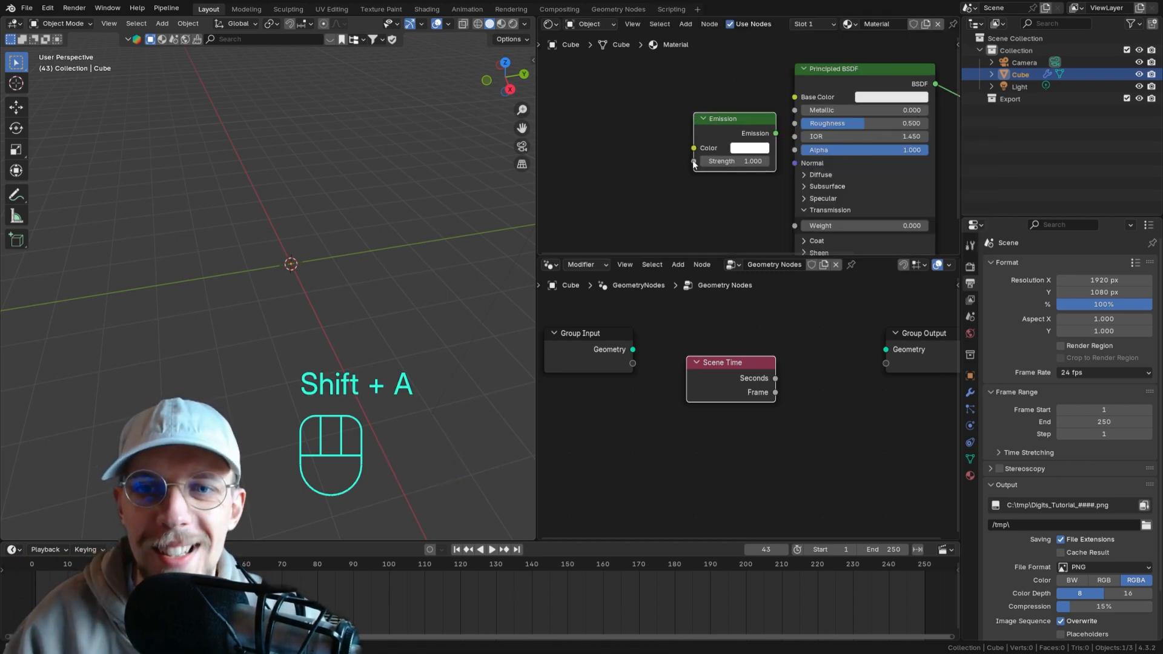
# - Drive the Emission node's Strength with the expression #frame
pyautogui.click(727, 161)
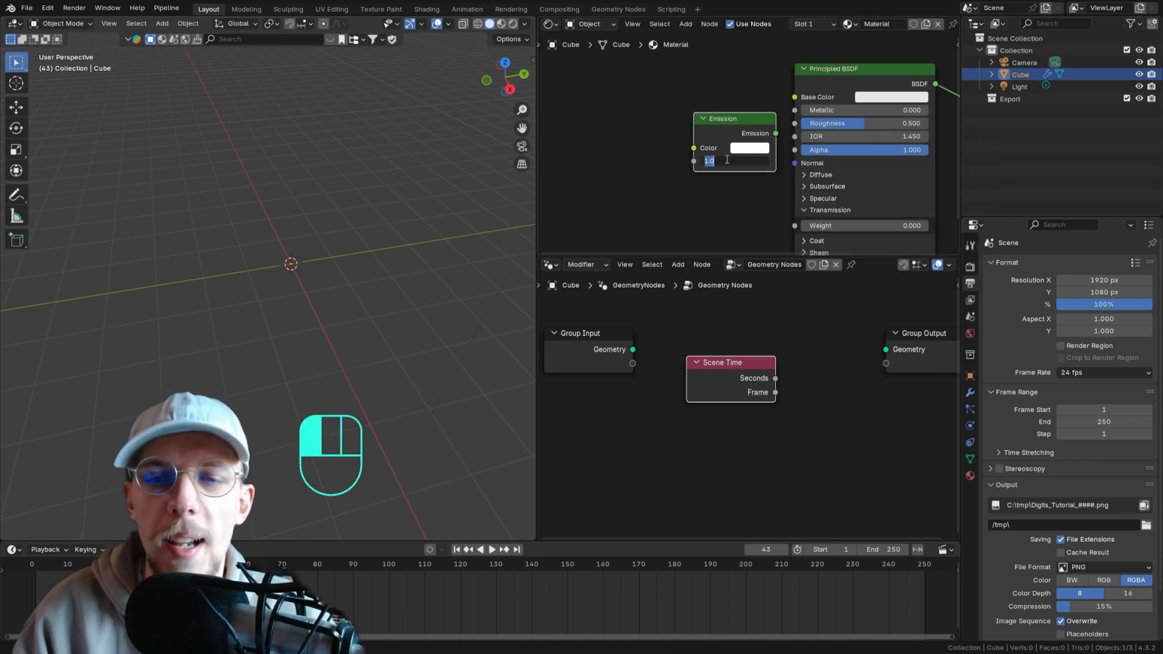
pyautogui.write('#')
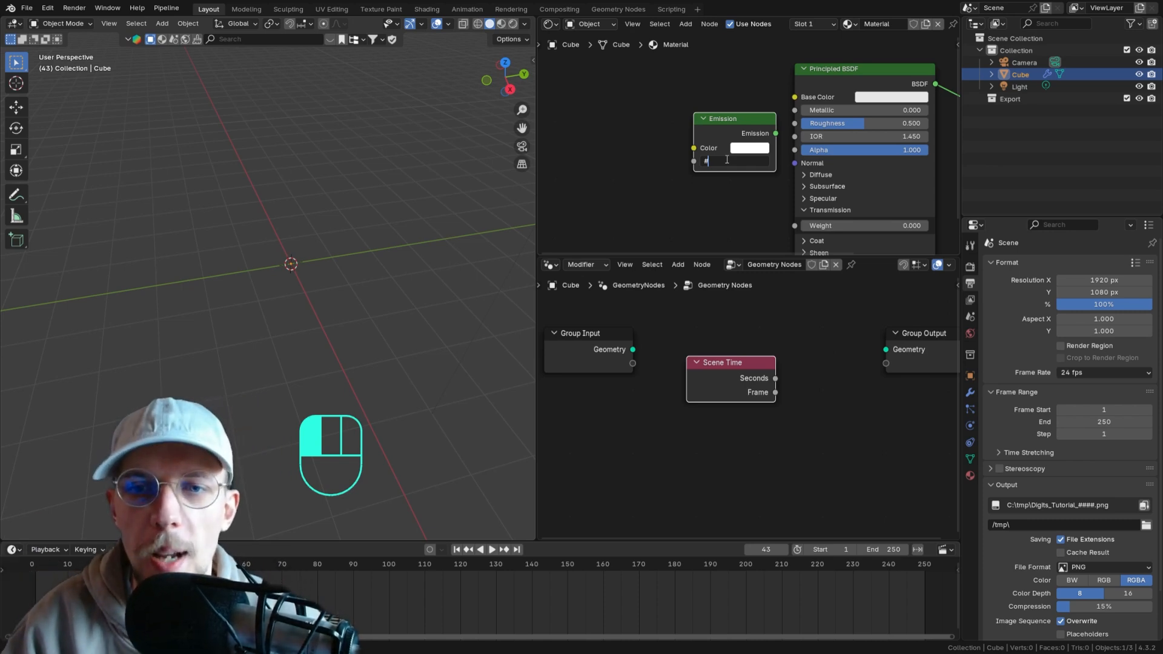
pyautogui.write('frame')
pyautogui.press('Return')
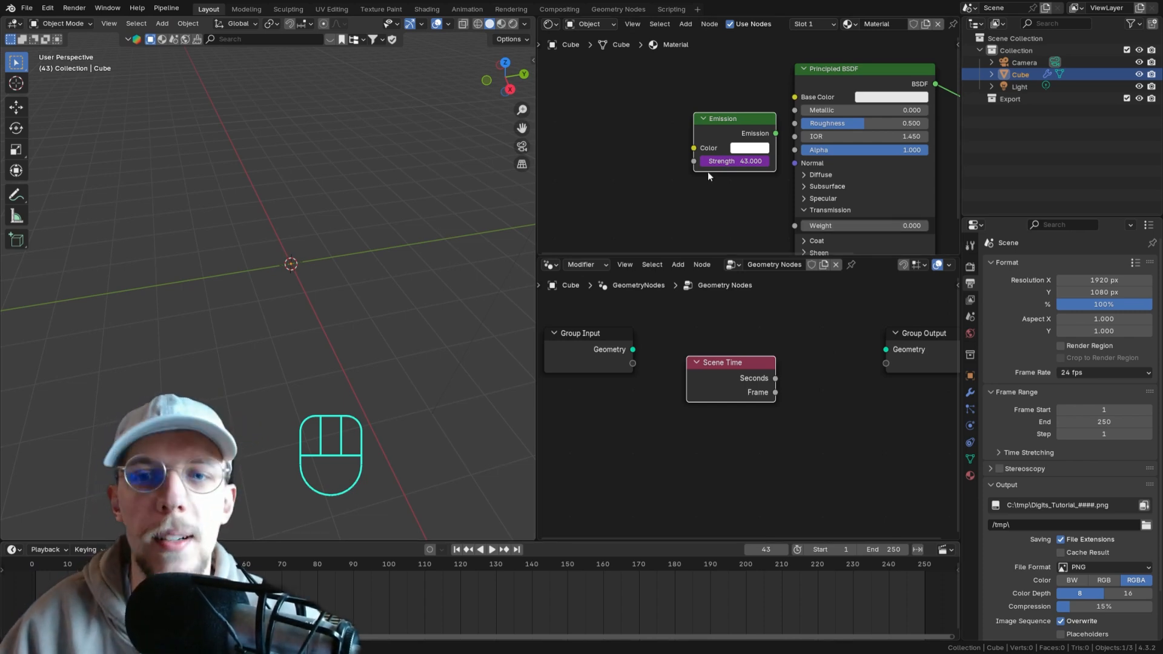
# - Change the Strength driver expression to frame/24 and play the animation to check it
pyautogui.click(744, 161)
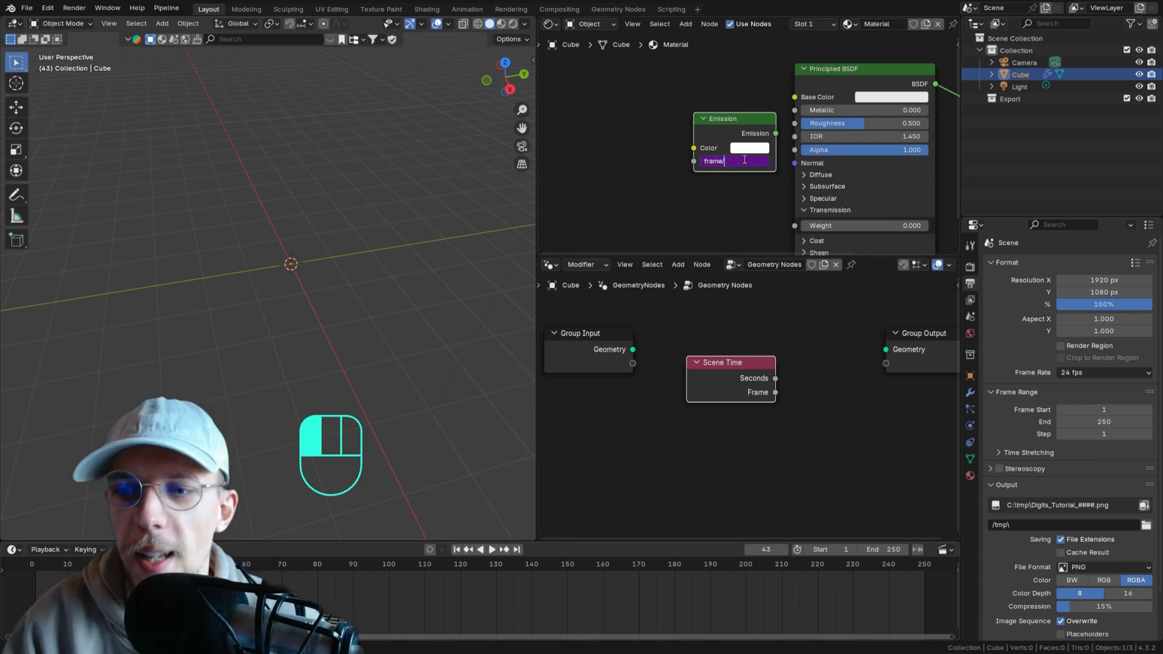
pyautogui.write('/24')
pyautogui.press('Return')
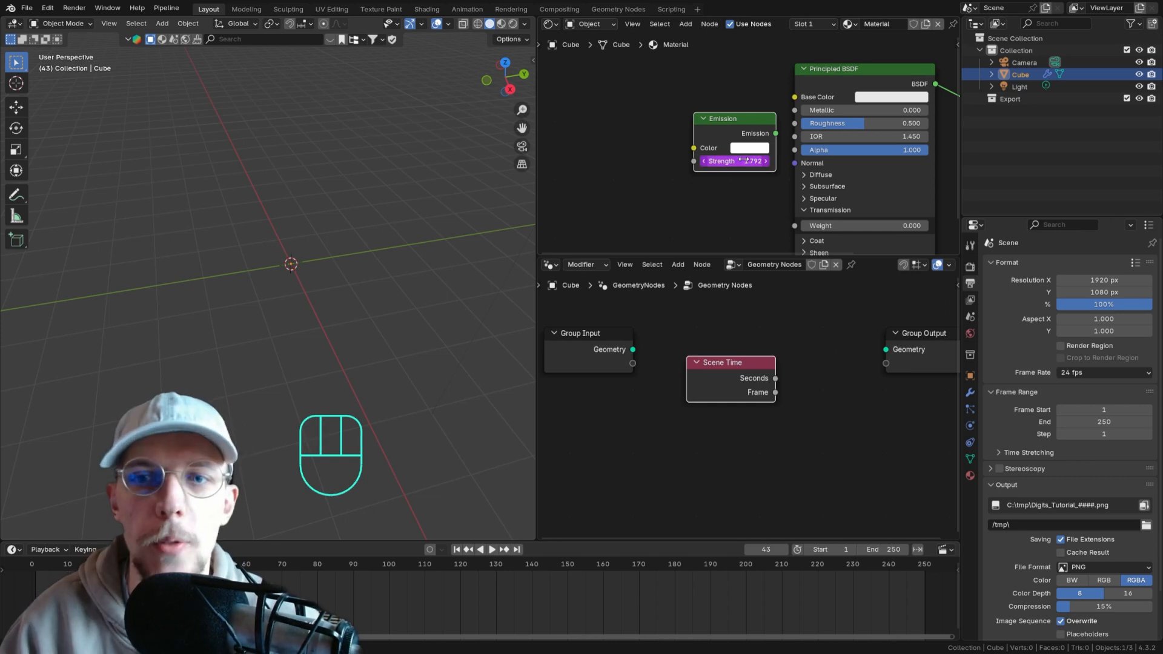
pyautogui.press('space')
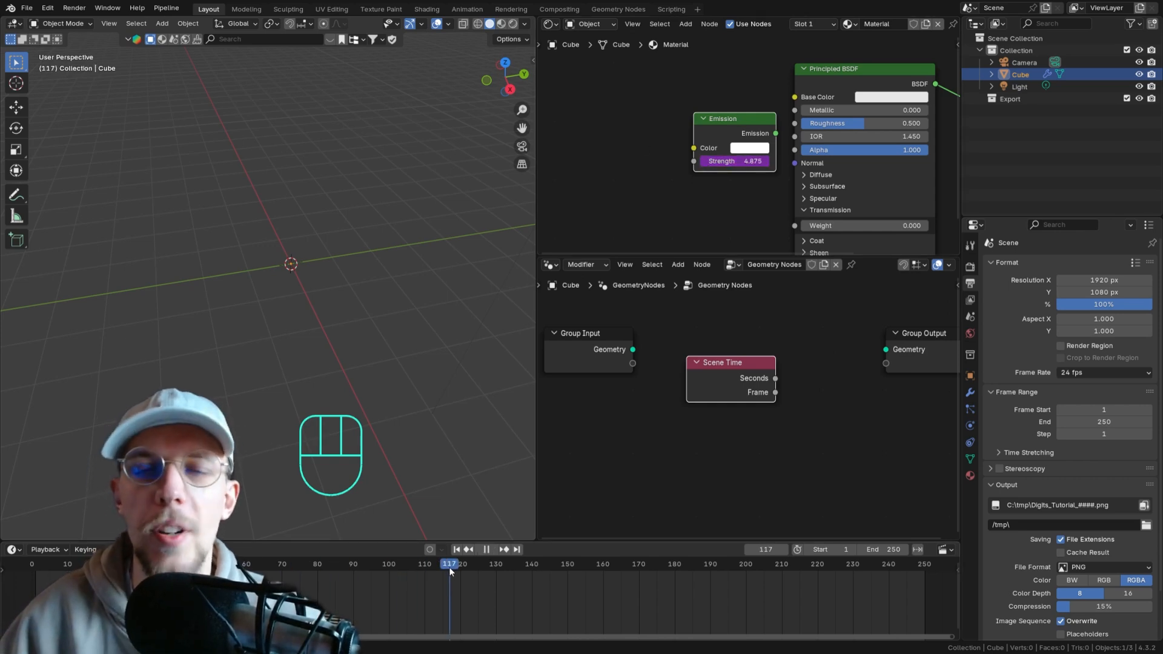
# - Stop playback, merge the shader editor area into the geometry node editor, and place the Scene Time node beneath Group Input
pyautogui.press('space')
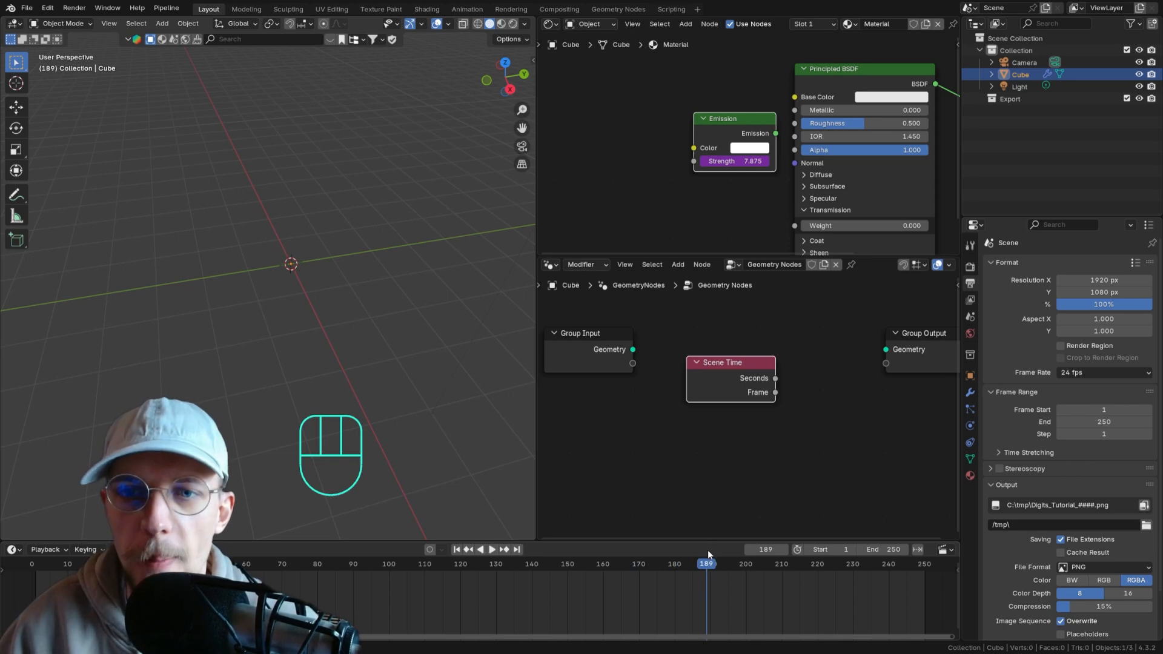
pyautogui.scroll(-2, 749, 233)
pyautogui.moveTo(749, 233); pyautogui.dragTo(760, 202, button='middle')
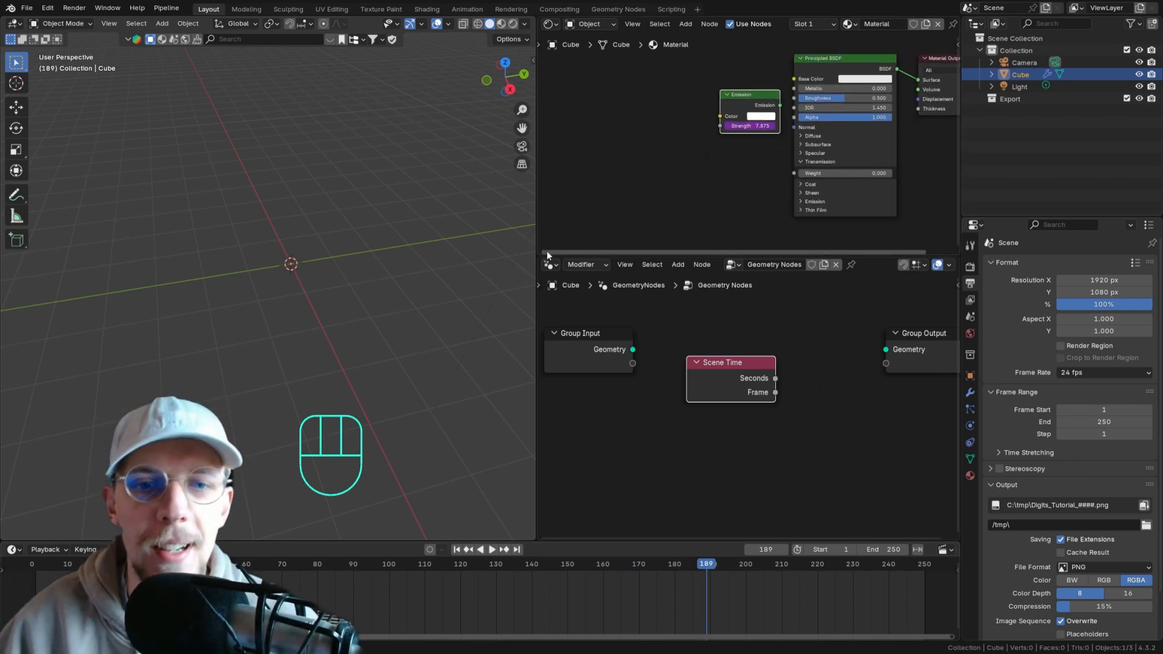
pyautogui.moveTo(539, 256); pyautogui.dragTo(734, 246)
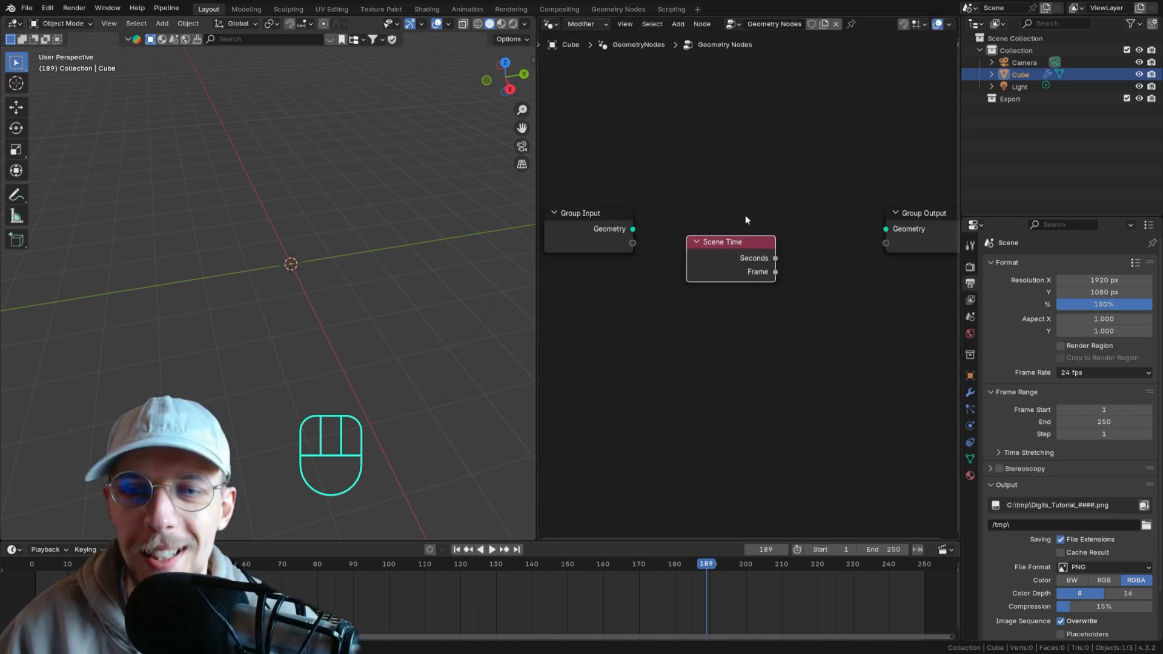
pyautogui.moveTo(744, 225); pyautogui.dragTo(784, 217, button='middle')
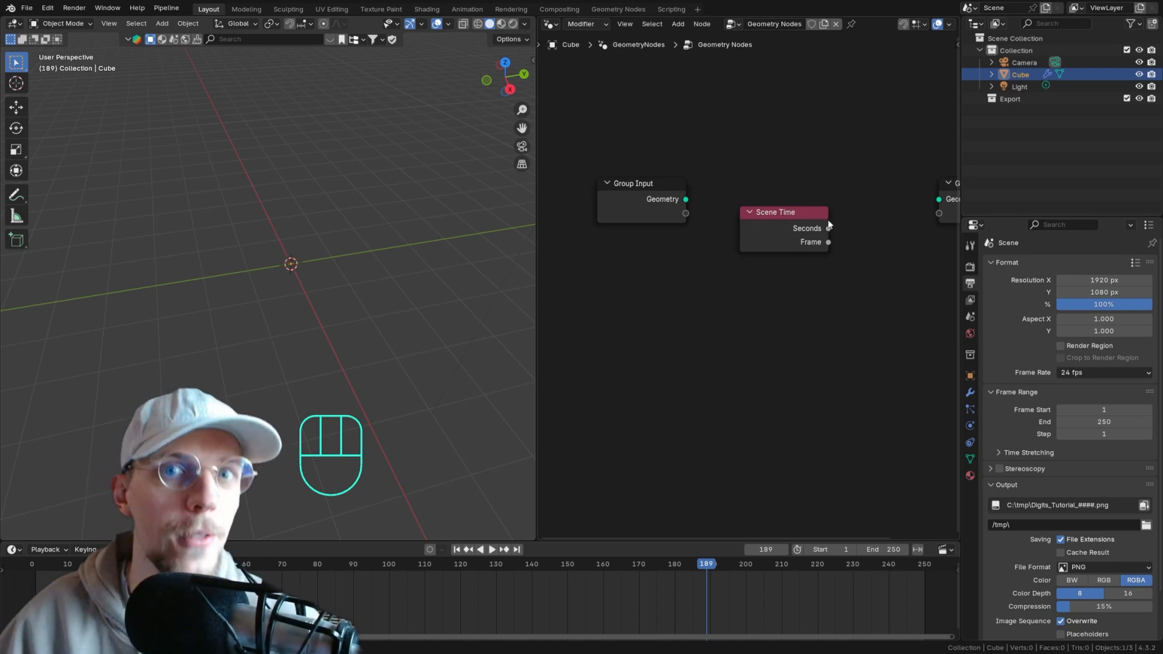
pyautogui.moveTo(824, 213); pyautogui.dragTo(681, 250)
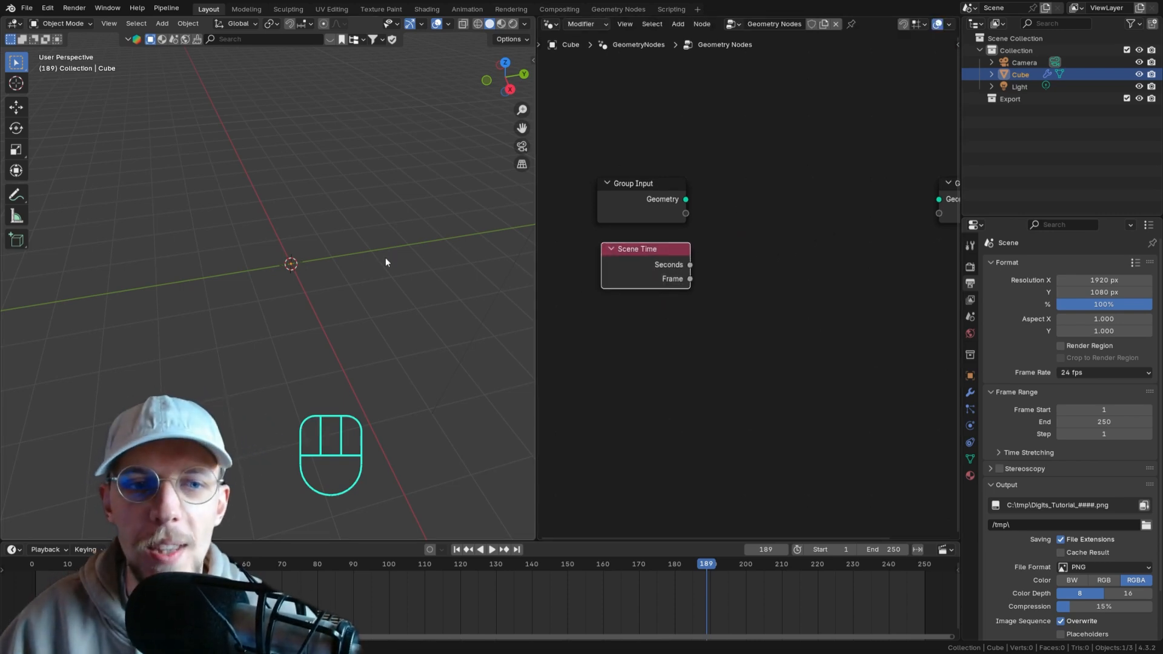
# - Switch the 3D viewport to the top orthographic view around the world origin
pyautogui.press('KP_7')
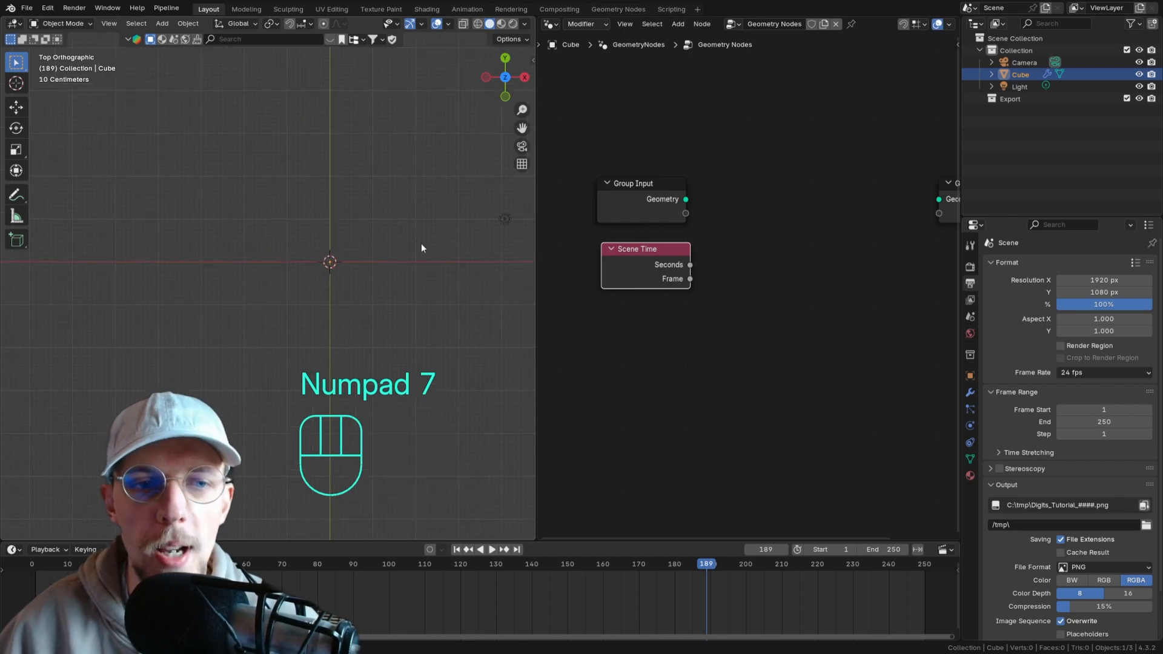
pyautogui.keyDown('shift'); pyautogui.moveTo(413, 230); pyautogui.dragTo(353, 232, button='middle'); pyautogui.keyUp('shift')
pyautogui.scroll(1, 261, 233)
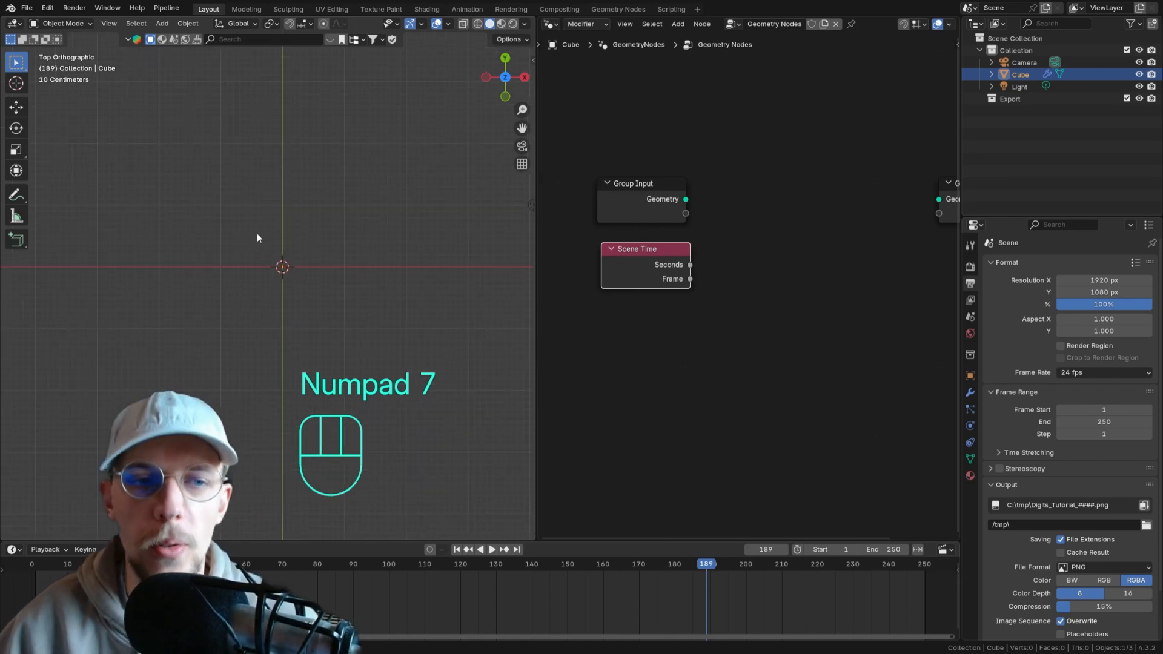
pyautogui.keyDown('shift'); pyautogui.moveTo(255, 233); pyautogui.dragTo(246, 257, button='middle'); pyautogui.keyUp('shift')
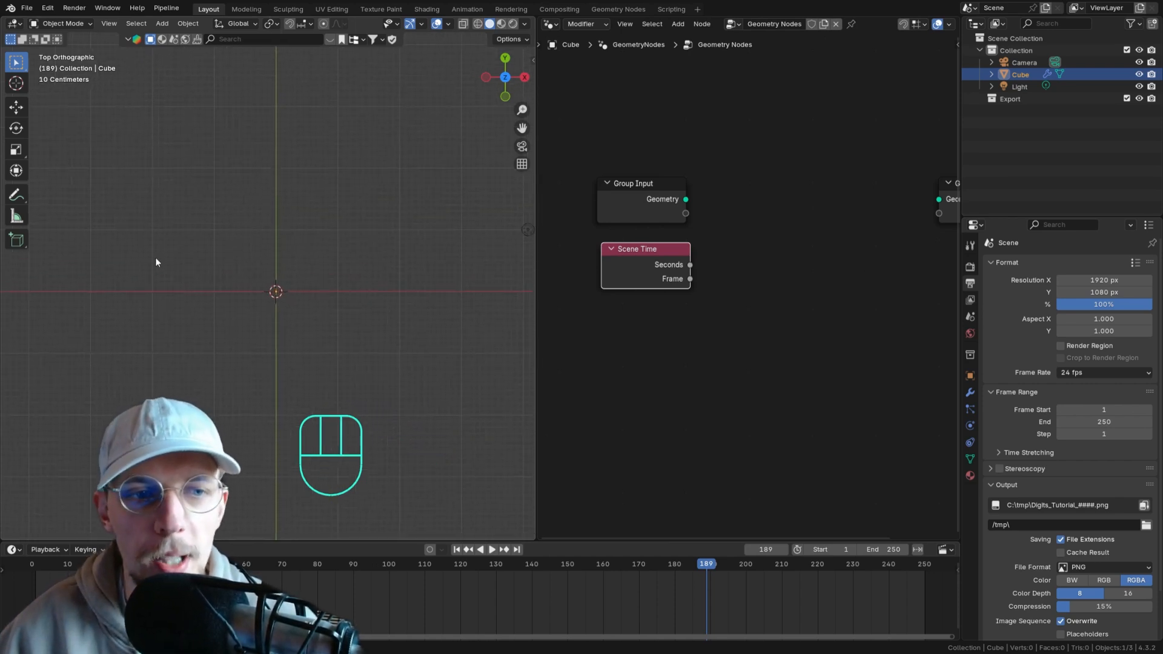
# - Sketch the clock layout 00:00:00 as an annotation in the top view
pyautogui.moveTo(144, 243)
pyautogui.mouseDown()
pyautogui.moveTo(145, 252)
pyautogui.moveTo(168, 244)
pyautogui.mouseUp()
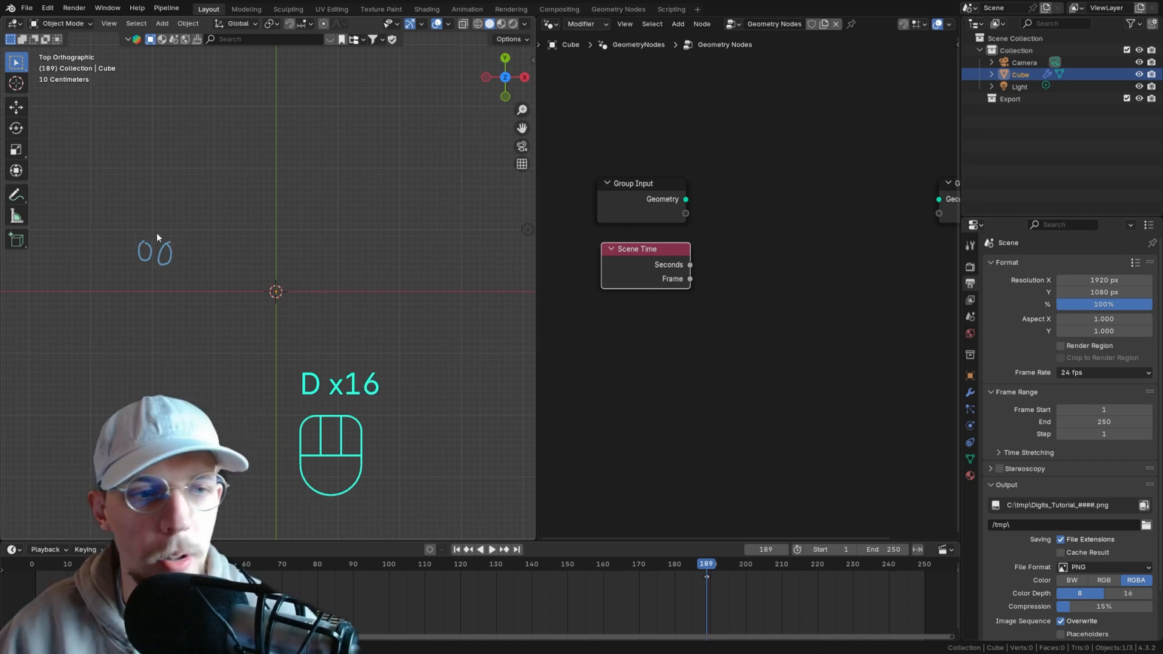
pyautogui.click(182, 246)
pyautogui.click(181, 263)
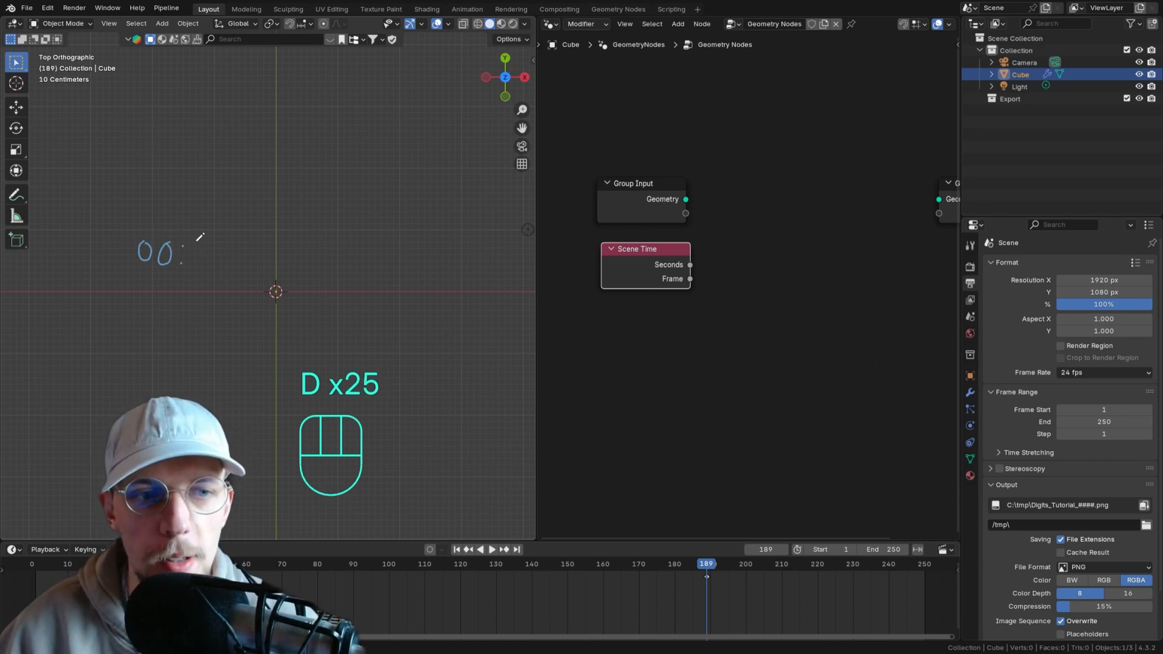
pyautogui.moveTo(197, 241)
pyautogui.mouseDown()
pyautogui.moveTo(216, 261)
pyautogui.moveTo(214, 241)
pyautogui.moveTo(286, 247)
pyautogui.moveTo(278, 237)
pyautogui.mouseUp()
pyautogui.click(229, 246)
pyautogui.click(229, 262)
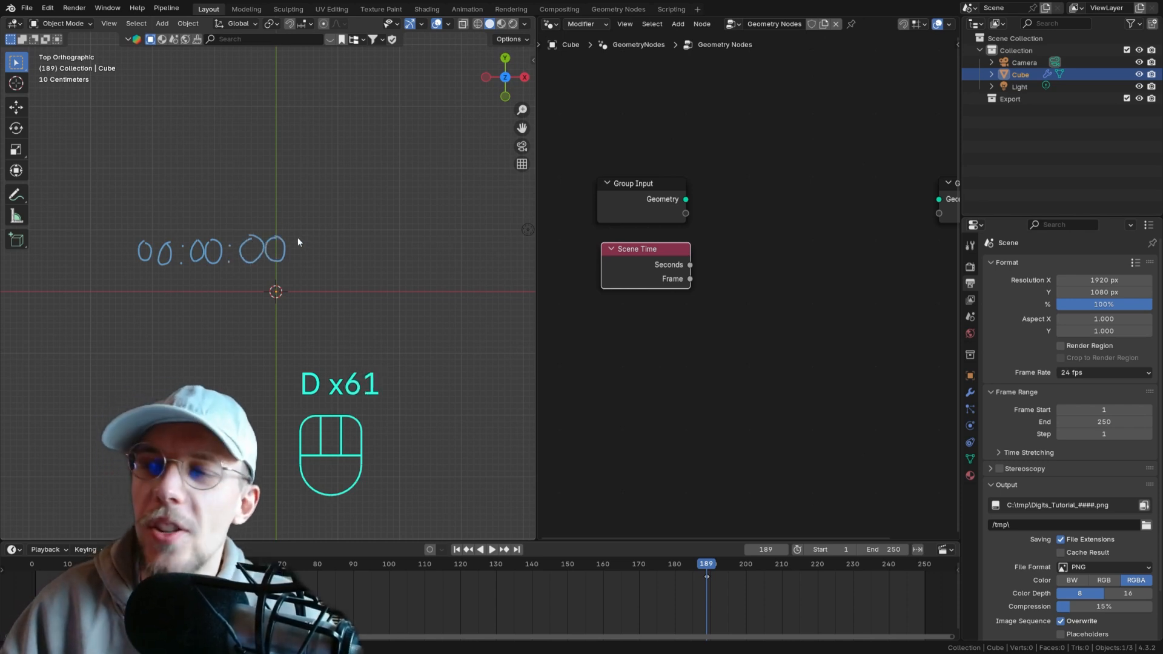
# - Annotate the limits 24, 60 and 60 above the sketched hours, minutes and seconds, and erase all the annotations
pyautogui.scroll(1, 267, 226)
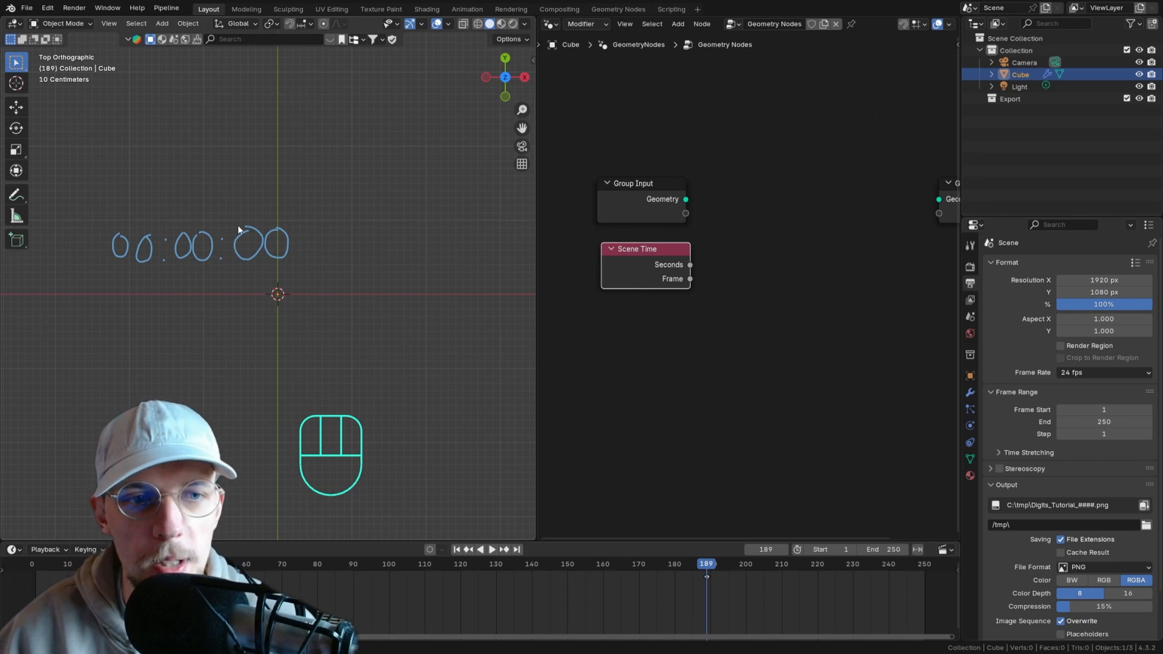
pyautogui.moveTo(203, 195); pyautogui.dragTo(203, 227)
pyautogui.moveTo(253, 170)
pyautogui.mouseDown()
pyautogui.moveTo(249, 215)
pyautogui.moveTo(275, 203)
pyautogui.mouseUp()
pyautogui.moveTo(145, 202); pyautogui.dragTo(143, 224)
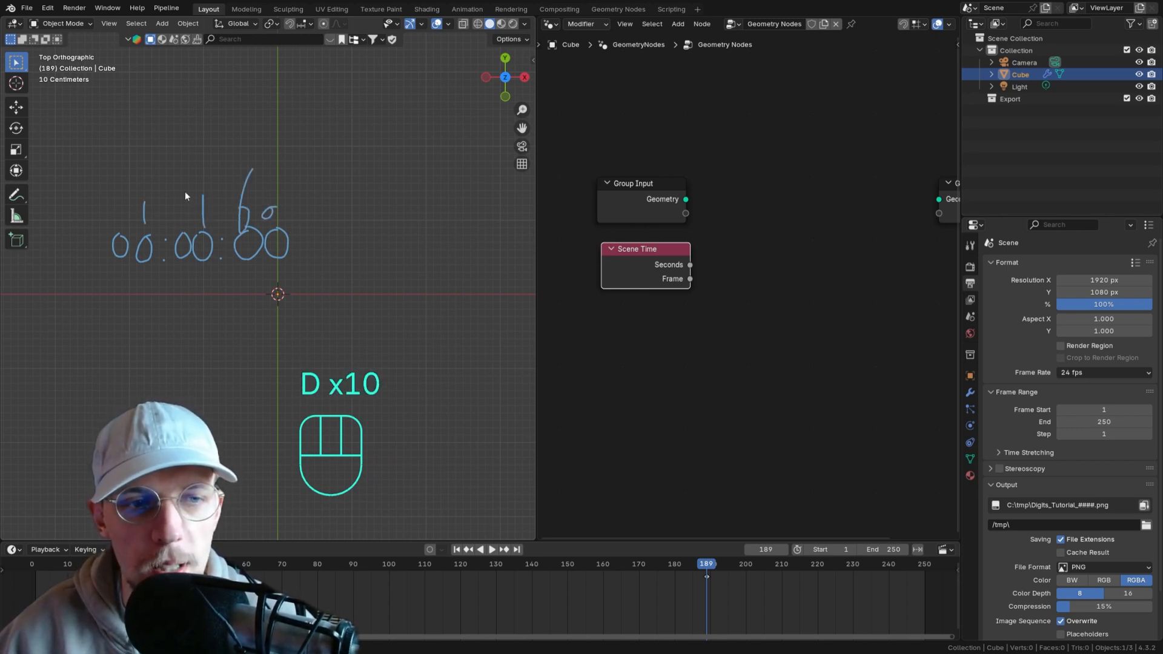
pyautogui.moveTo(188, 176); pyautogui.dragTo(195, 218)
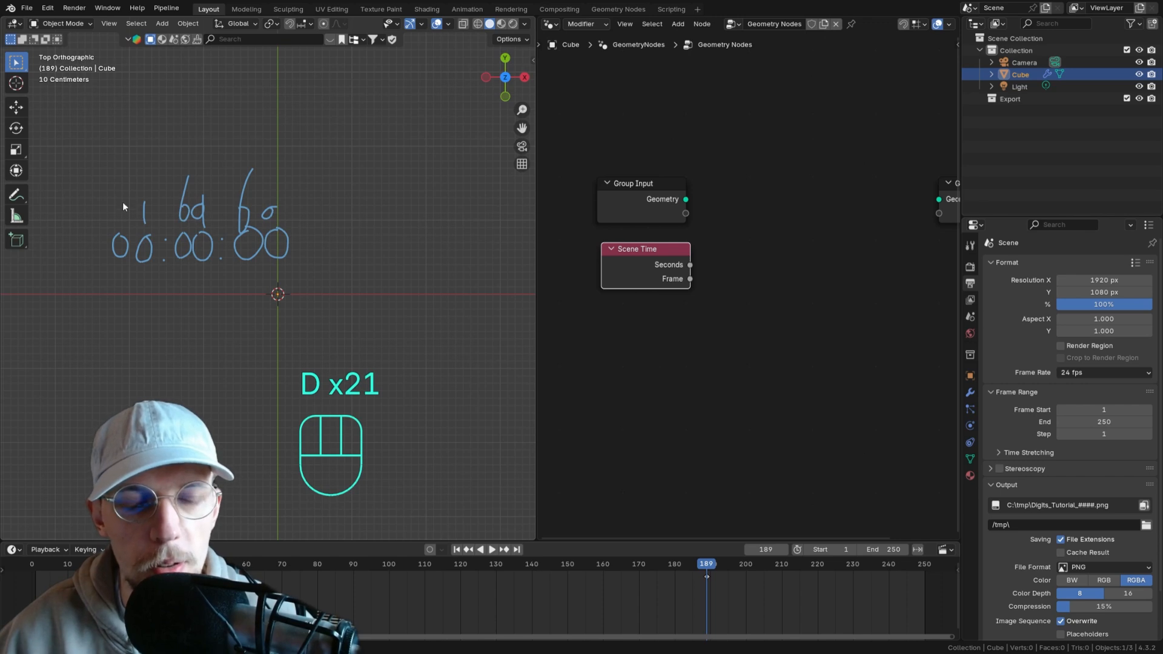
pyautogui.moveTo(119, 210)
pyautogui.mouseDown()
pyautogui.moveTo(135, 204)
pyautogui.moveTo(146, 224)
pyautogui.moveTo(162, 221)
pyautogui.mouseUp()
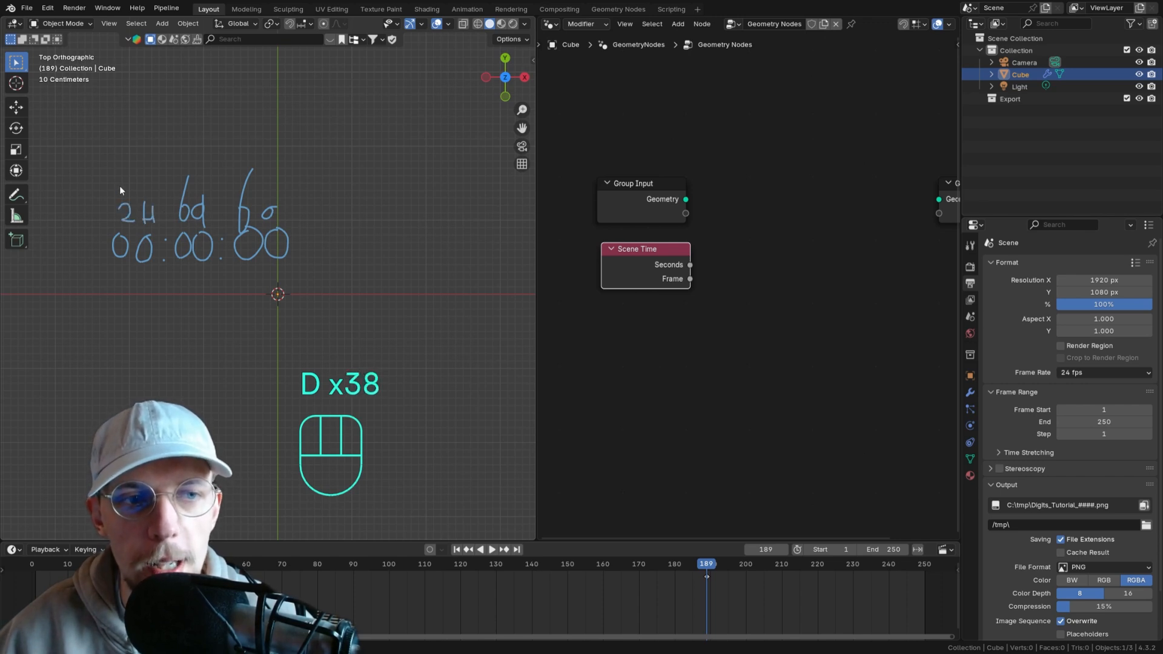
pyautogui.moveTo(120, 180); pyautogui.dragTo(117, 227)
pyautogui.moveTo(213, 215)
pyautogui.mouseDown(button='right')
pyautogui.moveTo(143, 187)
pyautogui.moveTo(124, 223)
pyautogui.moveTo(229, 241)
pyautogui.moveTo(233, 255)
pyautogui.moveTo(228, 178)
pyautogui.mouseUp(button='right')
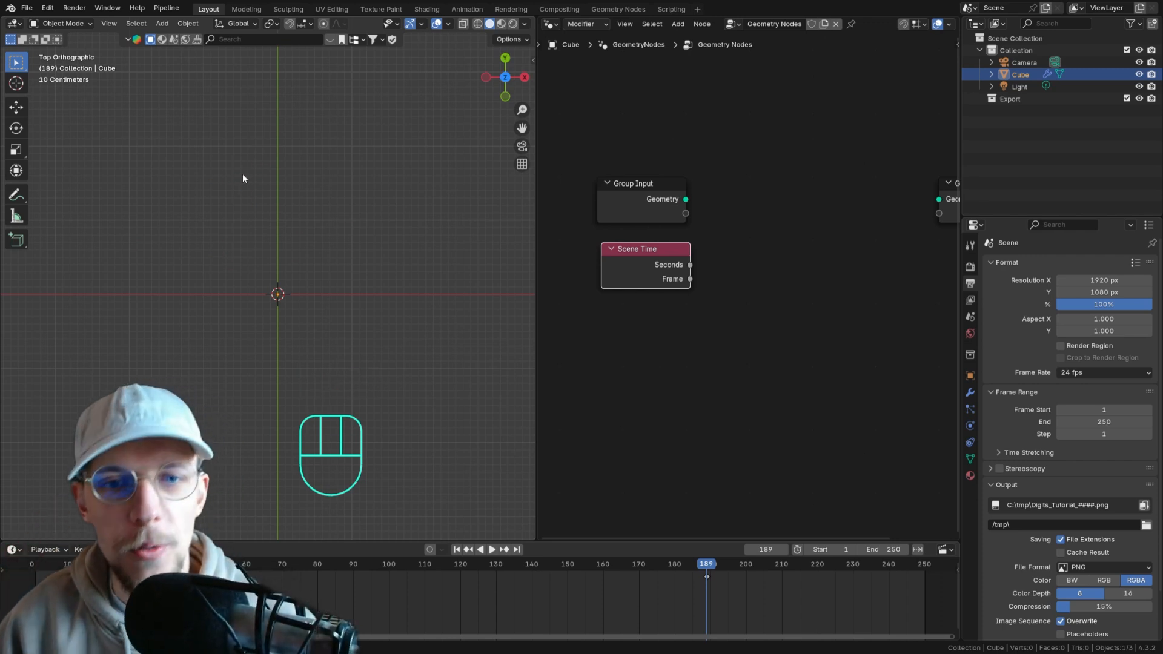
# - Move the Group Output node farther from Group Input to make room for new nodes
pyautogui.scroll(1, 318, 274)
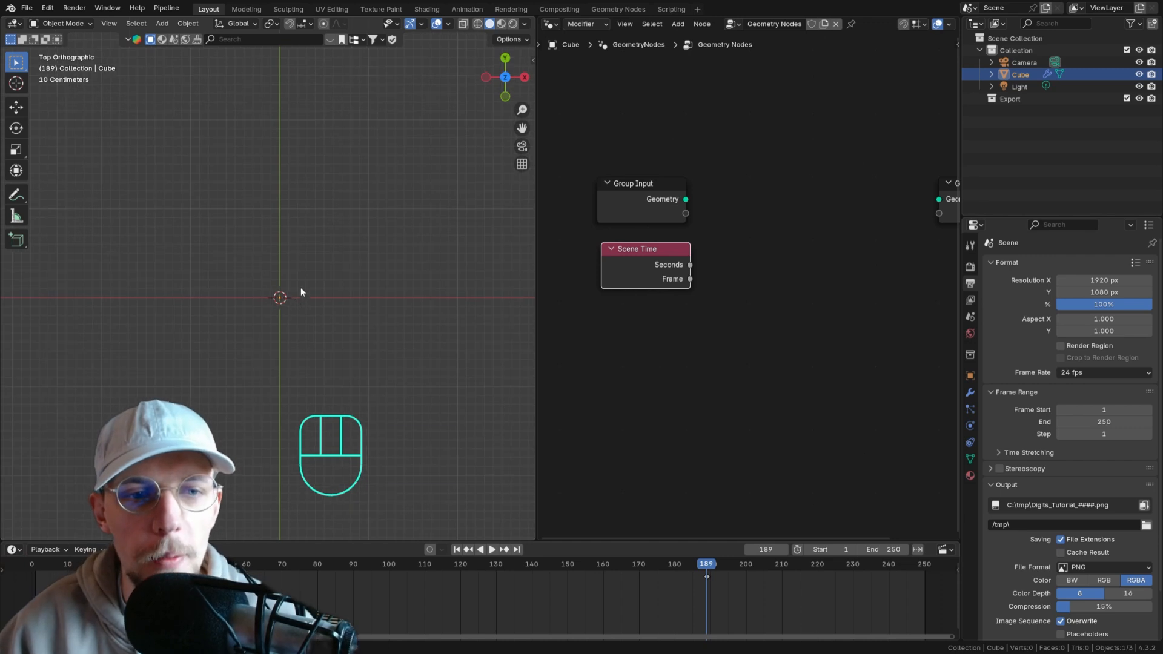
pyautogui.keyDown('shift'); pyautogui.moveTo(301, 287); pyautogui.dragTo(262, 281, button='middle'); pyautogui.keyUp('shift')
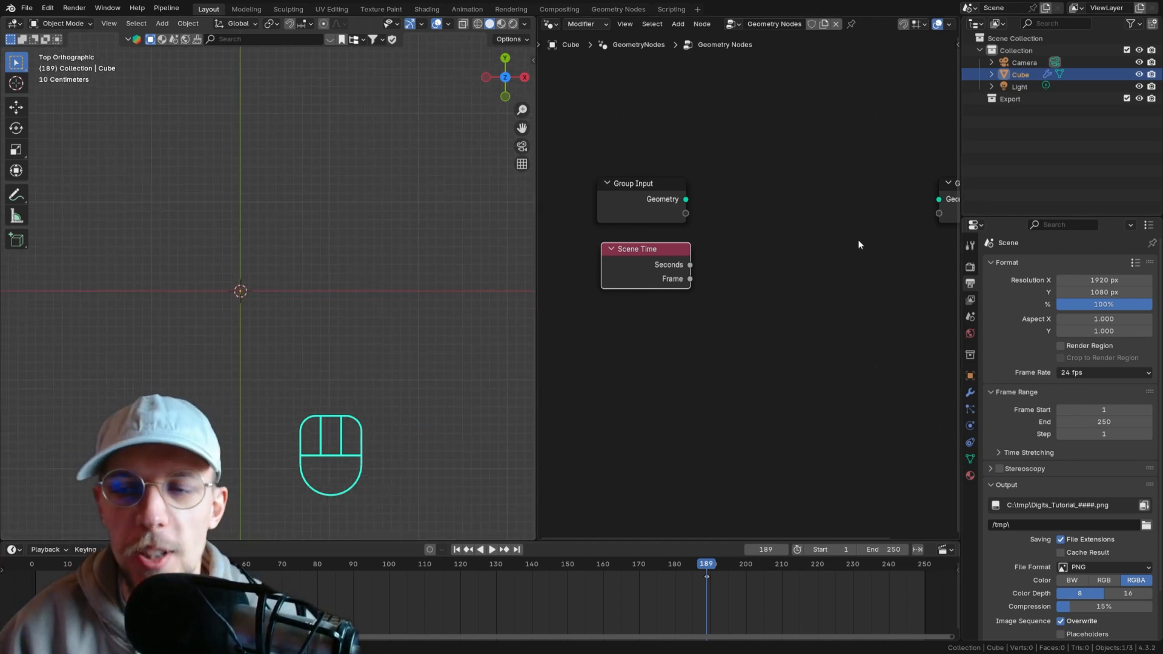
pyautogui.scroll(-3, 857, 245)
pyautogui.moveTo(839, 246); pyautogui.dragTo(701, 262, button='middle')
pyautogui.moveTo(806, 218); pyautogui.dragTo(877, 213)
pyautogui.moveTo(685, 255); pyautogui.dragTo(824, 222, button='middle')
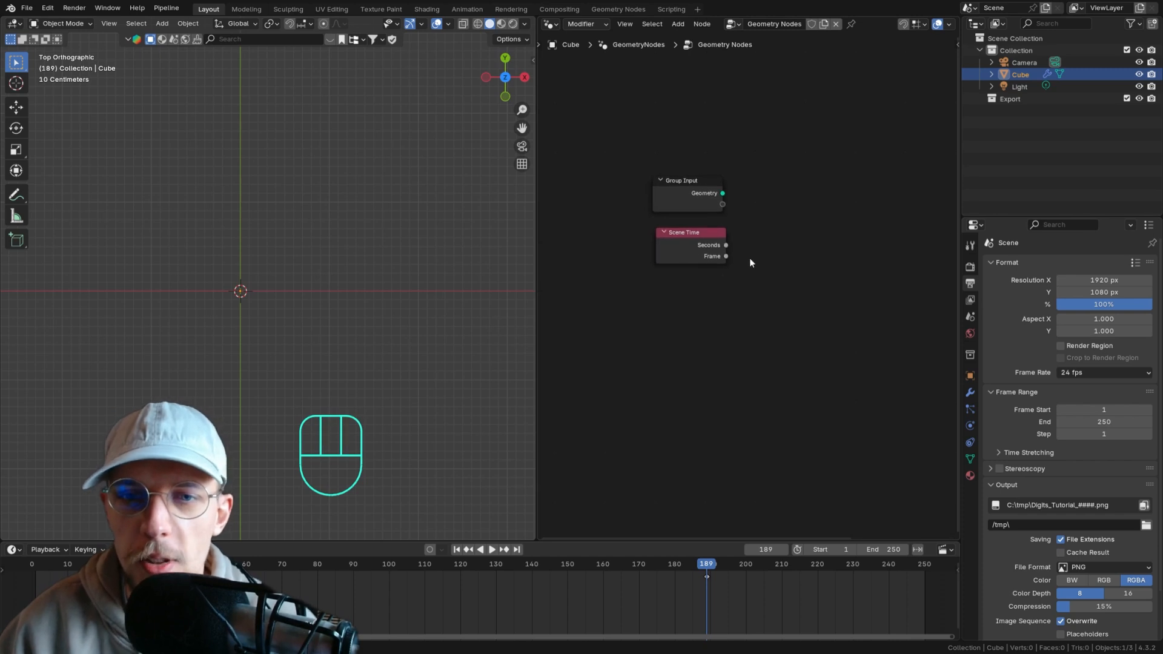
pyautogui.moveTo(724, 247); pyautogui.dragTo(643, 257, button='middle')
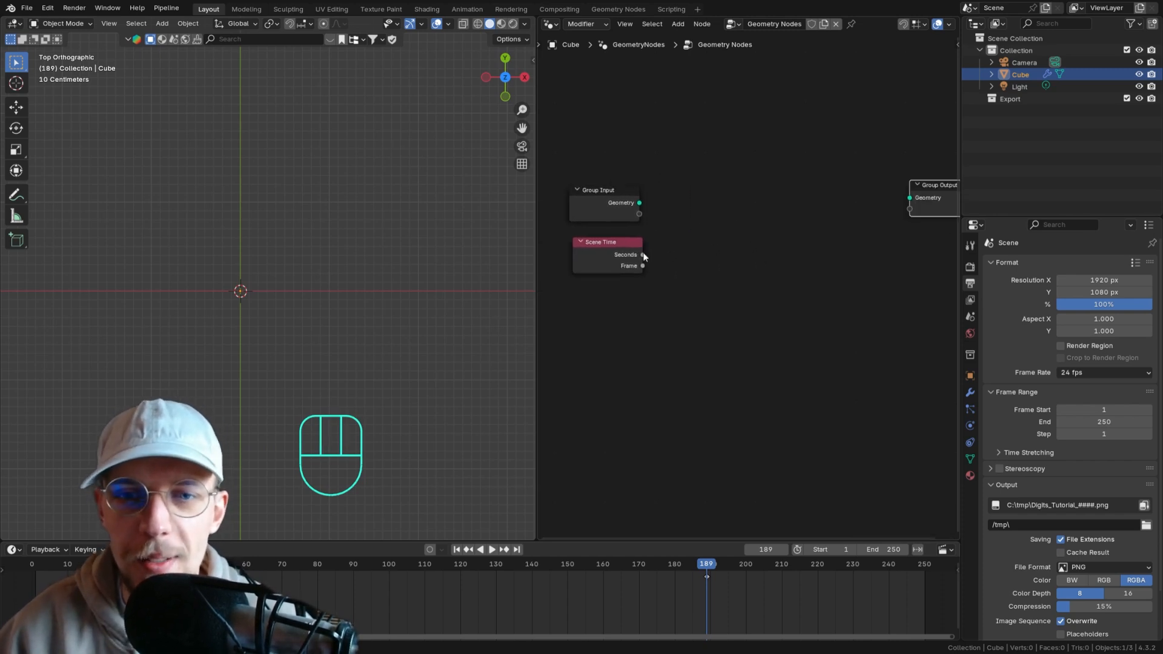
# - Add a Value to String node fed by the Seconds output of Scene Time
pyautogui.moveTo(645, 254); pyautogui.dragTo(707, 249)
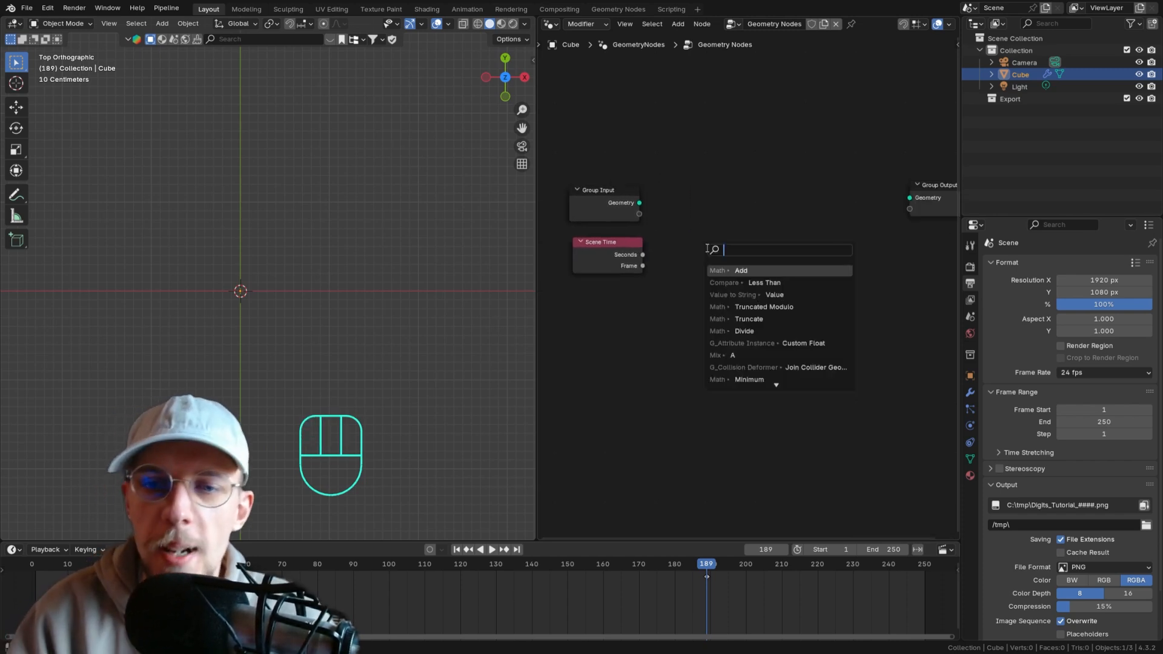
pyautogui.write('value to strin')
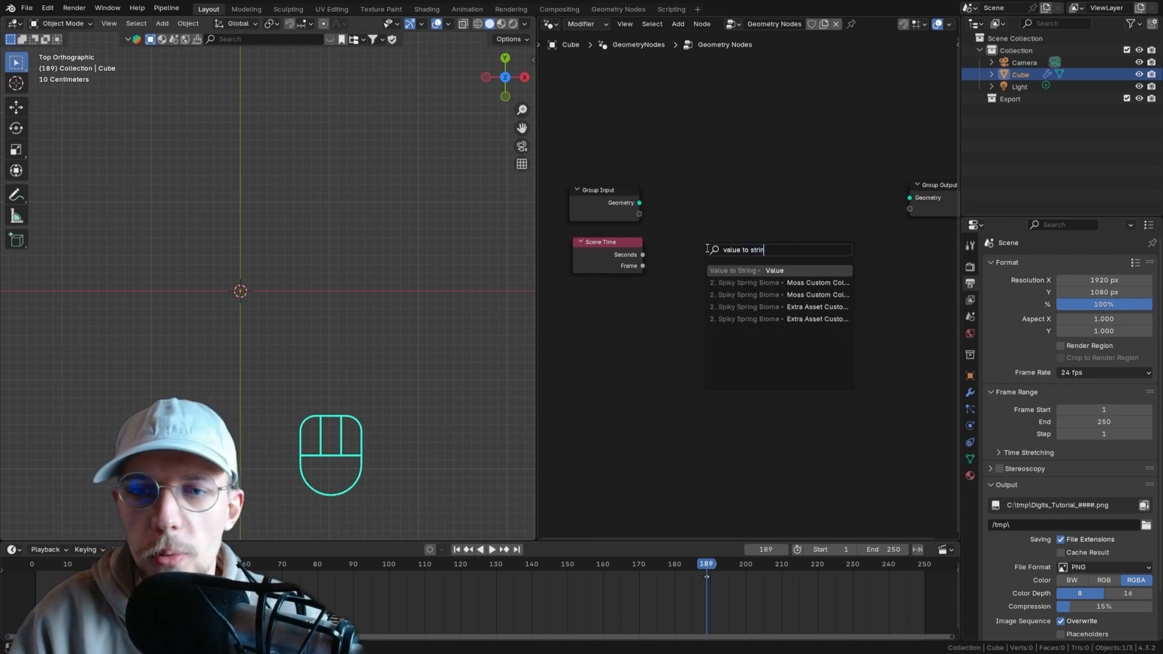
pyautogui.press('Return')
pyautogui.click(706, 247)
# - Add a String to Curves node fed by the String output of Value to String
pyautogui.moveTo(788, 278); pyautogui.dragTo(714, 252, button='middle')
pyautogui.moveTo(741, 246); pyautogui.dragTo(742, 246)
pyautogui.write('string to cu')
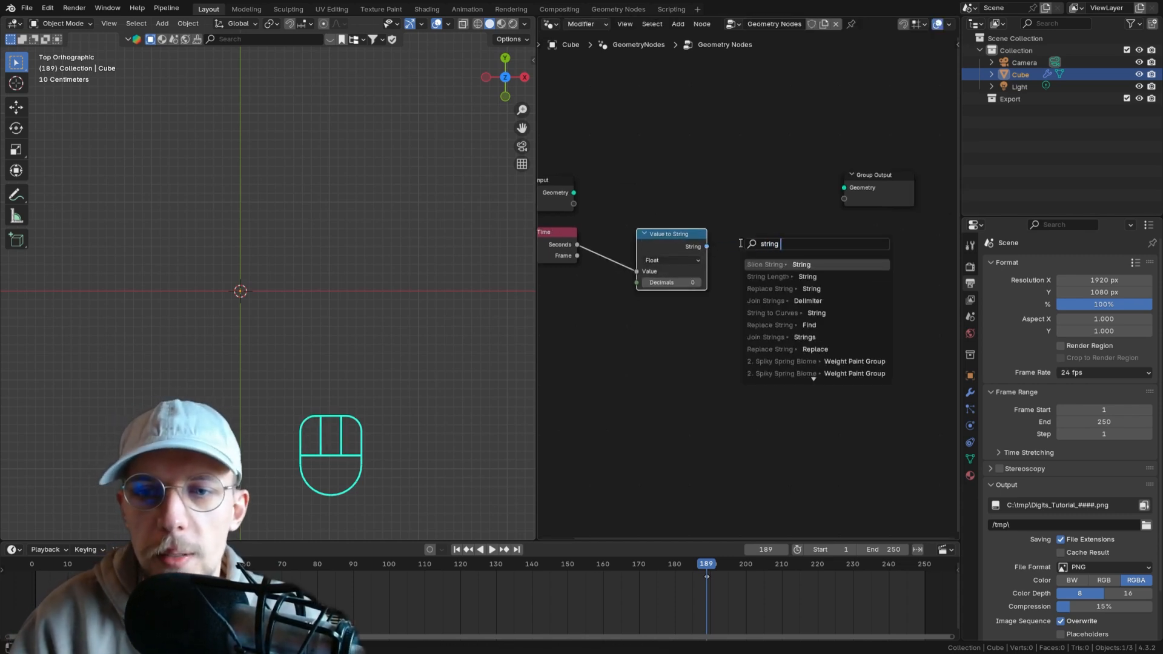
pyautogui.press('Return')
pyautogui.click(736, 242)
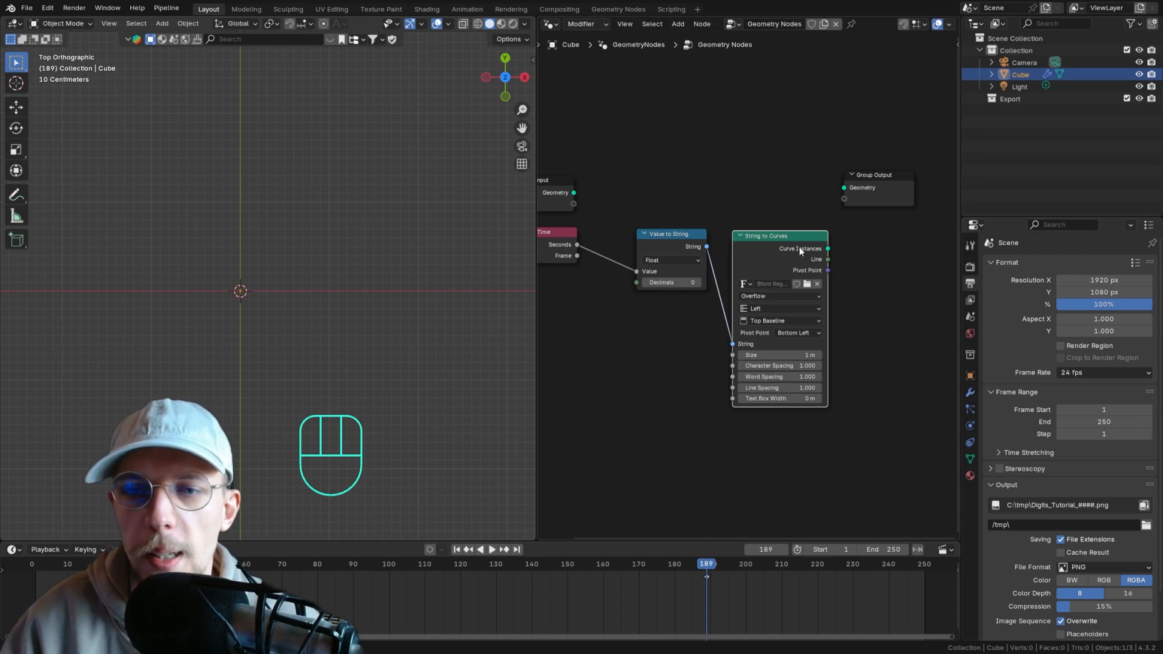
# - Add a Fill Curve node to the Curve Instances output and connect its Mesh to the Group Output beside it
pyautogui.moveTo(798, 246); pyautogui.dragTo(716, 239, button='middle')
pyautogui.moveTo(752, 243); pyautogui.dragTo(773, 240)
pyautogui.write('f')
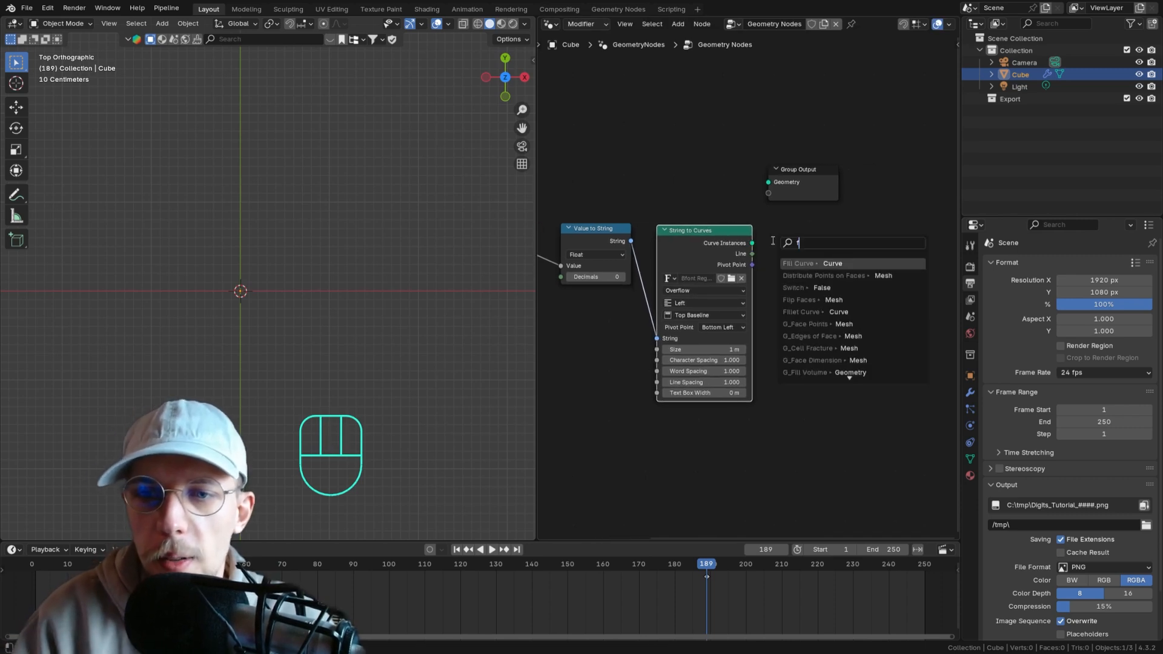
pyautogui.press('Return')
pyautogui.click(764, 246)
pyautogui.moveTo(786, 182); pyautogui.dragTo(869, 248)
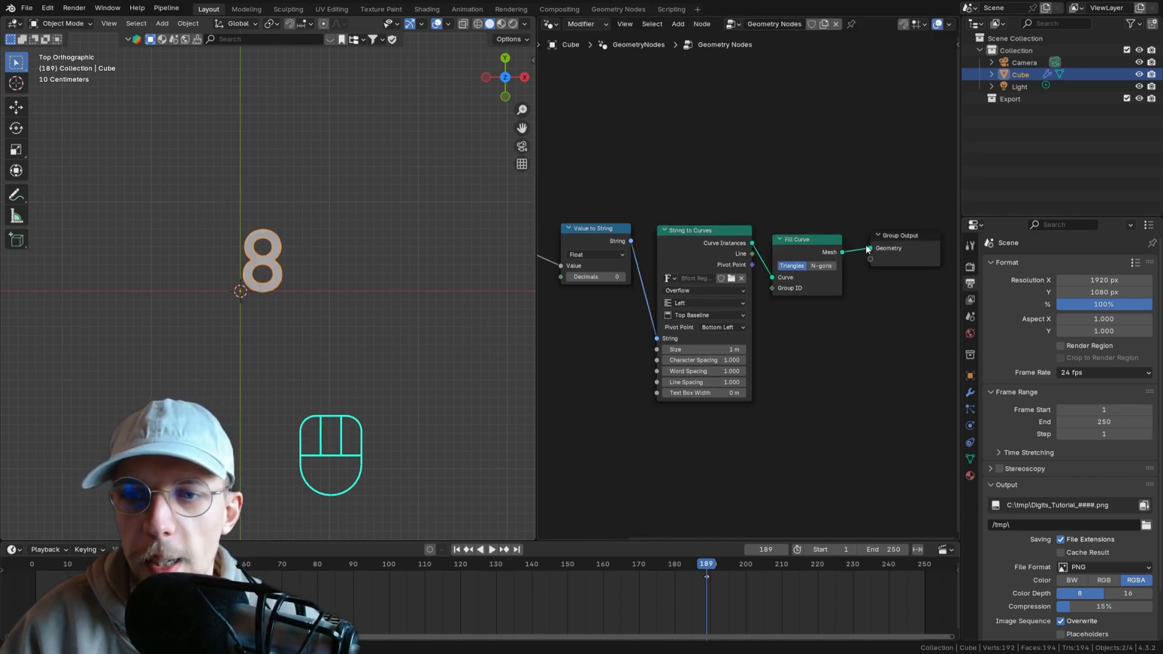
# - Play the animation from the first frame and scrub along the timeline to check how the seconds text counts
pyautogui.click(457, 549)
pyautogui.scroll(-2, 273, 597)
pyautogui.moveTo(242, 597); pyautogui.dragTo(313, 597, button='middle')
pyautogui.press('space')
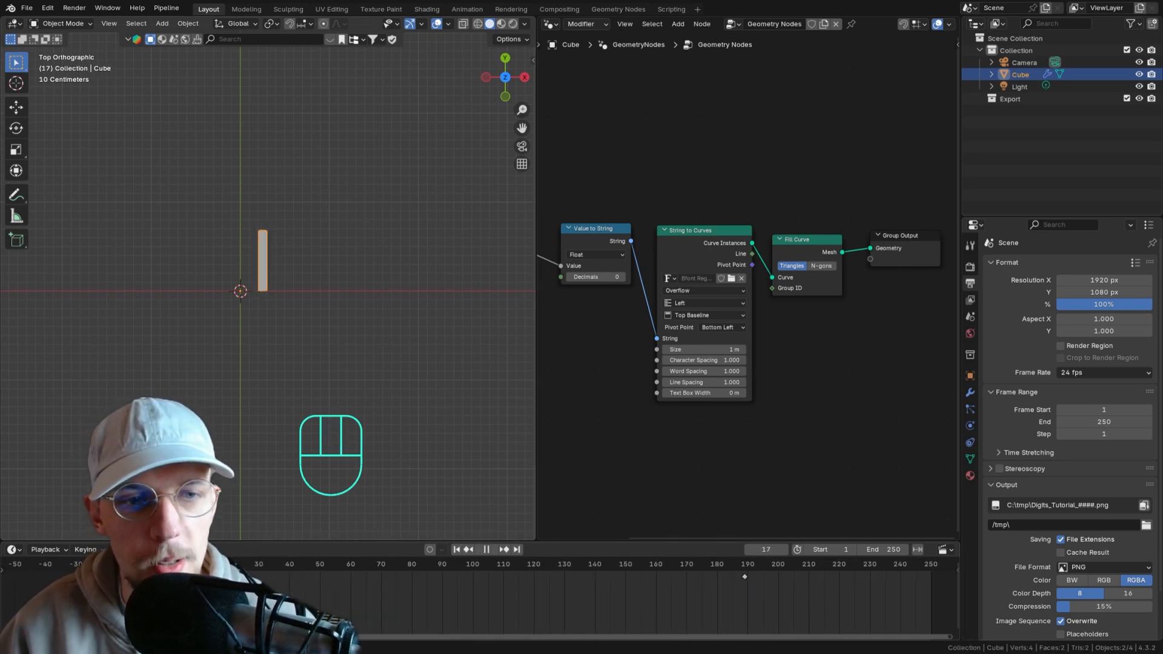
pyautogui.click(312, 574)
pyautogui.moveTo(319, 571); pyautogui.dragTo(66, 569)
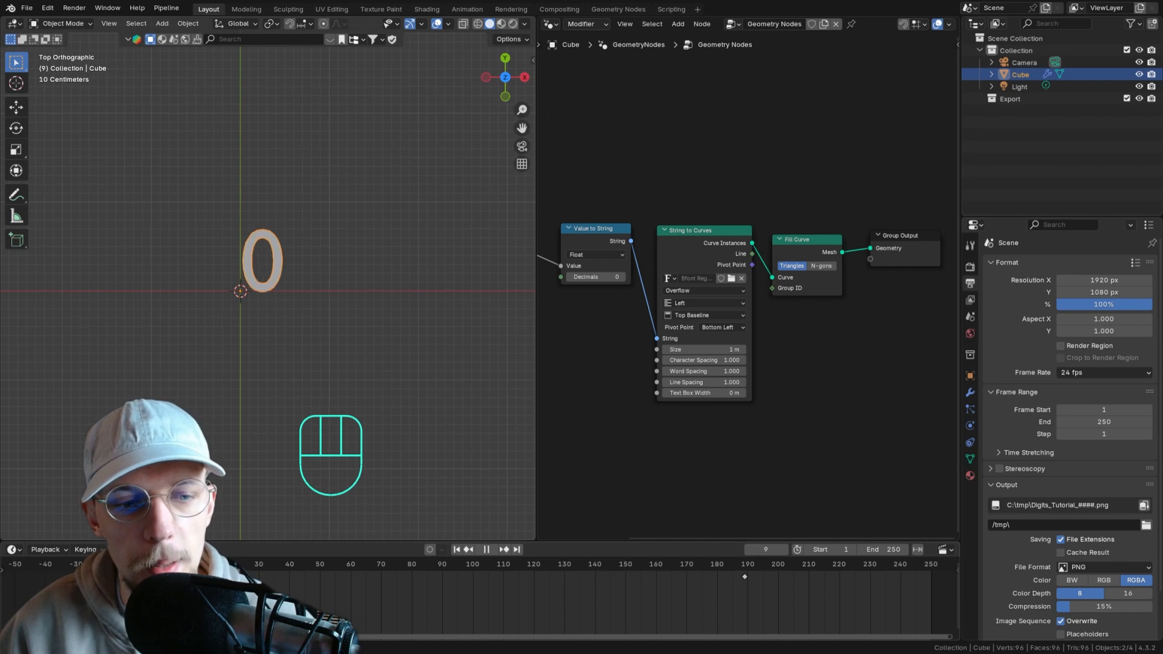
pyautogui.moveTo(234, 575); pyautogui.dragTo(909, 561)
pyautogui.scroll(2, 276, 257)
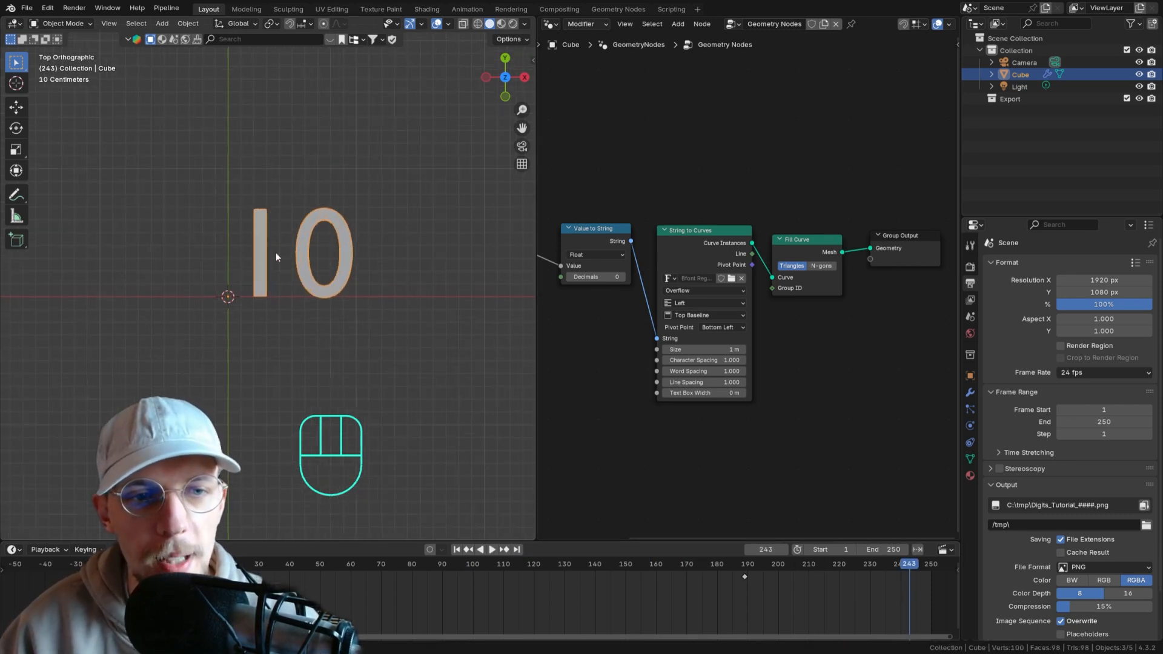
# - Go to frame 78, mark up the area around the seconds digit with annotation strokes, and erase them
pyautogui.click(405, 568)
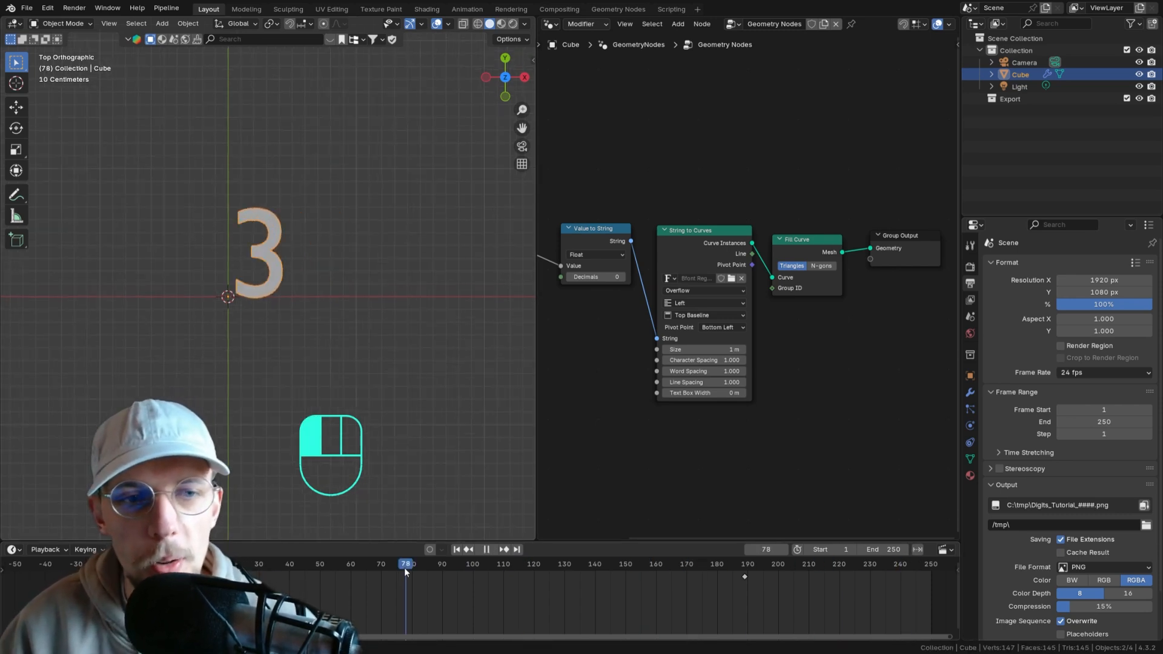
pyautogui.press('d')
pyautogui.moveTo(195, 210)
pyautogui.mouseDown()
pyautogui.moveTo(245, 266)
pyautogui.moveTo(192, 227)
pyautogui.mouseUp()
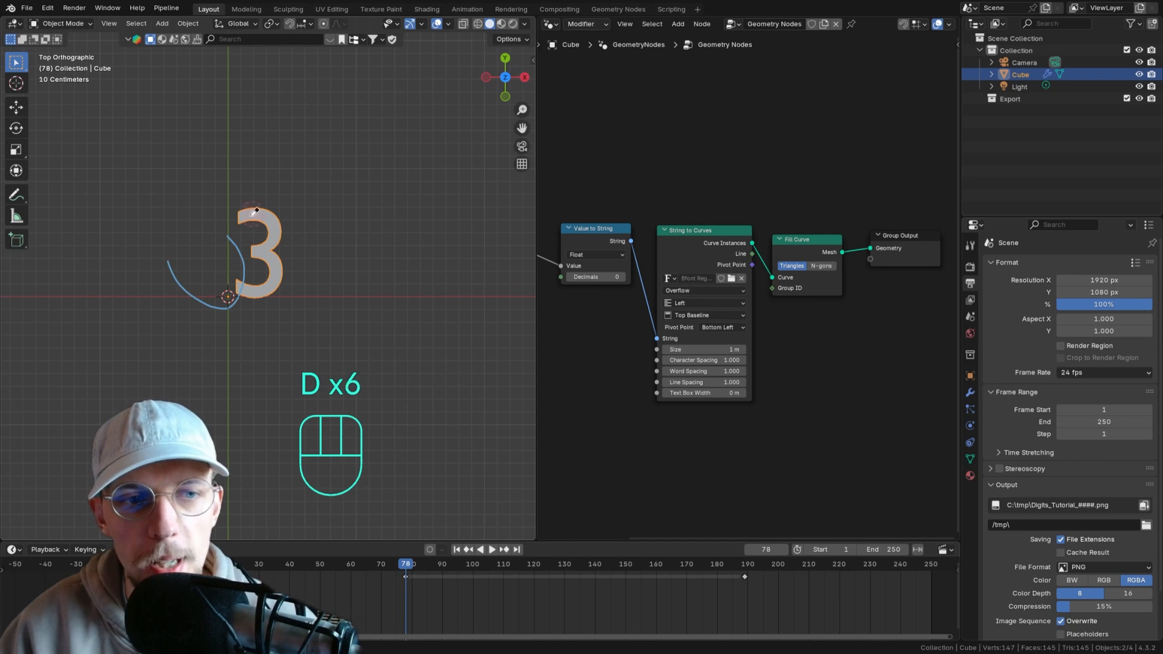
pyautogui.moveTo(222, 269); pyautogui.dragTo(239, 314, button='right')
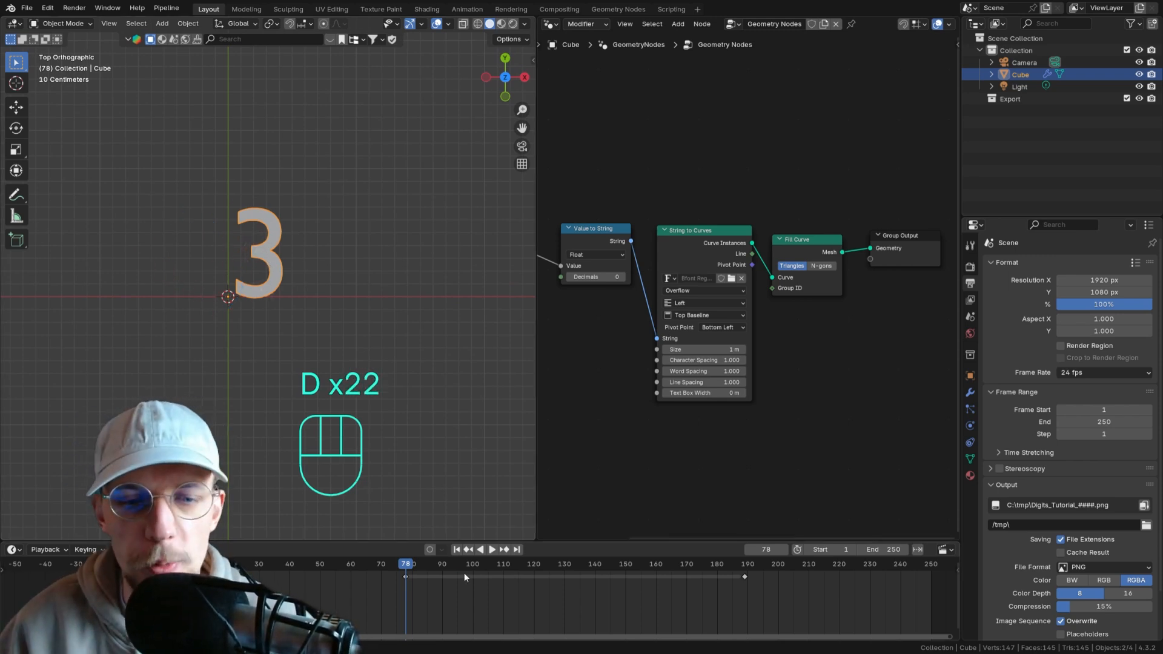
# - Scrub forward to frame 230 and back to frame 127 to examine the change between one and two digits
pyautogui.moveTo(412, 564); pyautogui.dragTo(841, 573)
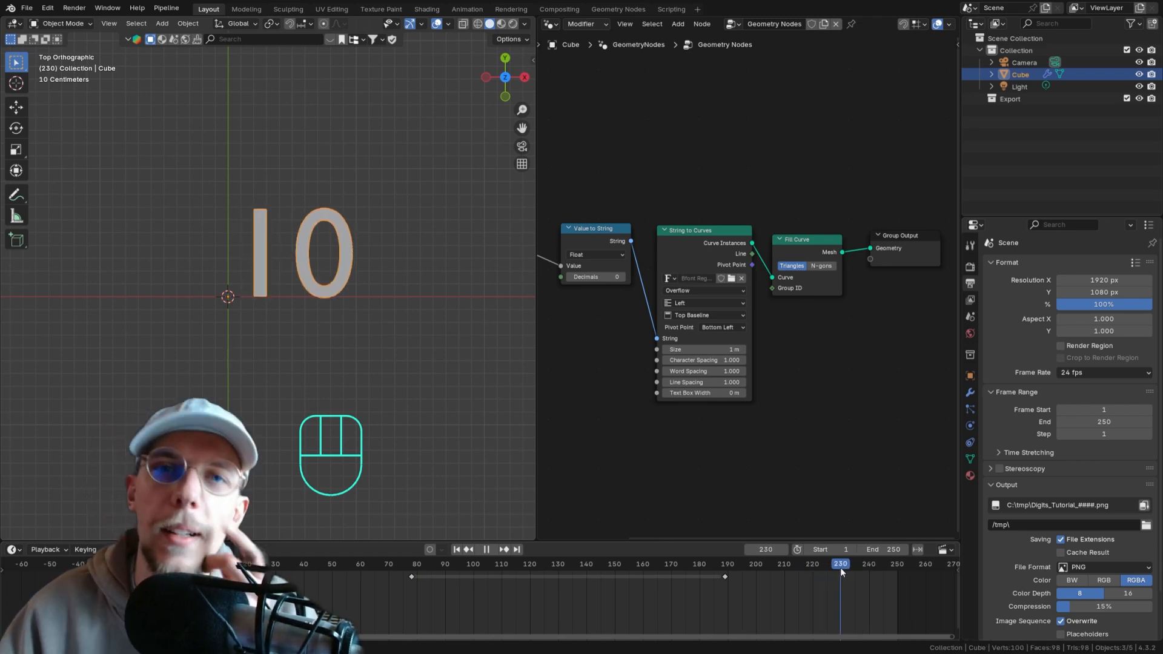
pyautogui.moveTo(840, 569); pyautogui.dragTo(550, 571)
pyautogui.moveTo(629, 346); pyautogui.dragTo(711, 348, button='middle')
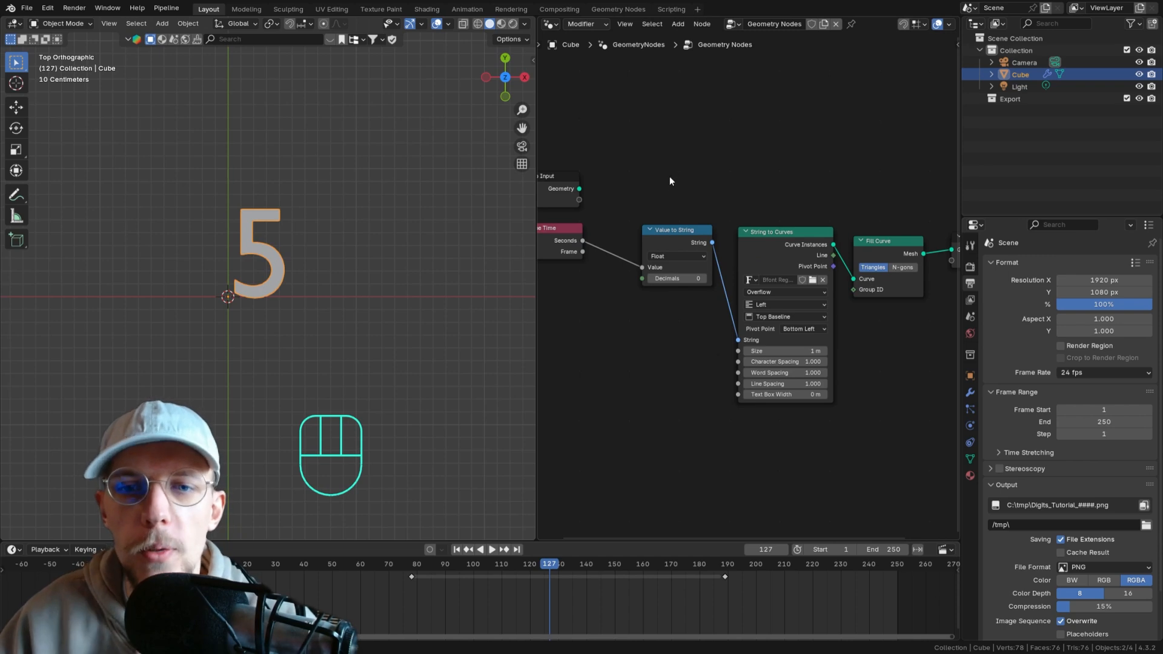
pyautogui.moveTo(305, 600); pyautogui.dragTo(437, 600, button='middle')
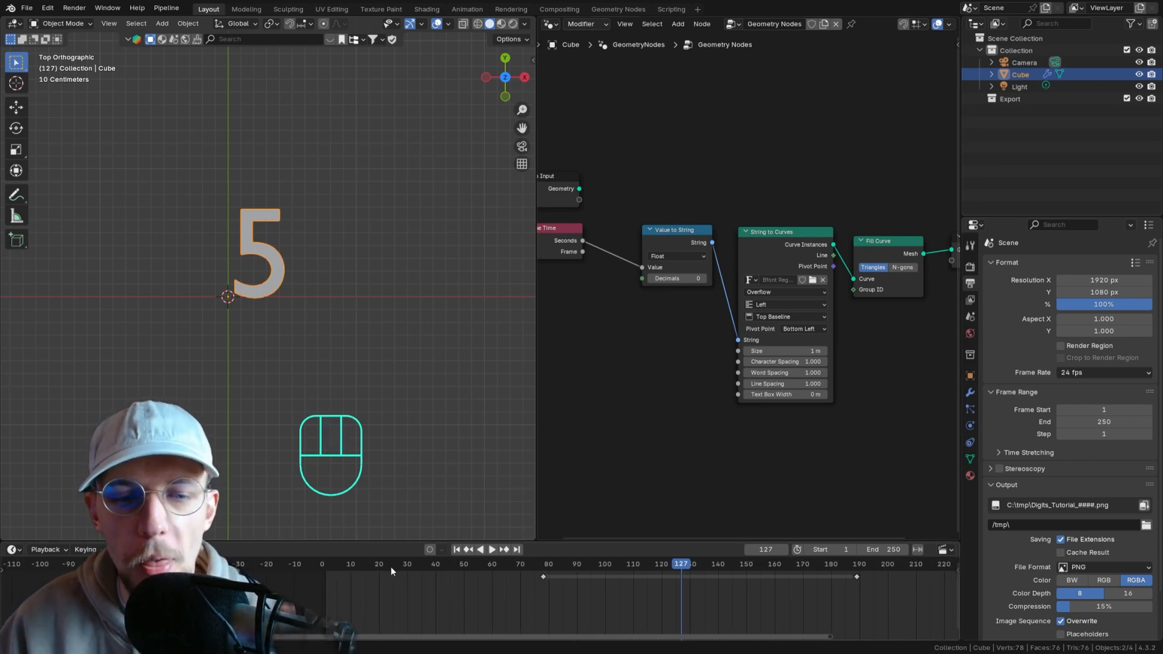
# - Scrub between frames 28 and 11 to examine when the seconds digit changes during the first second
pyautogui.click(370, 565)
pyautogui.scroll(2, 359, 572)
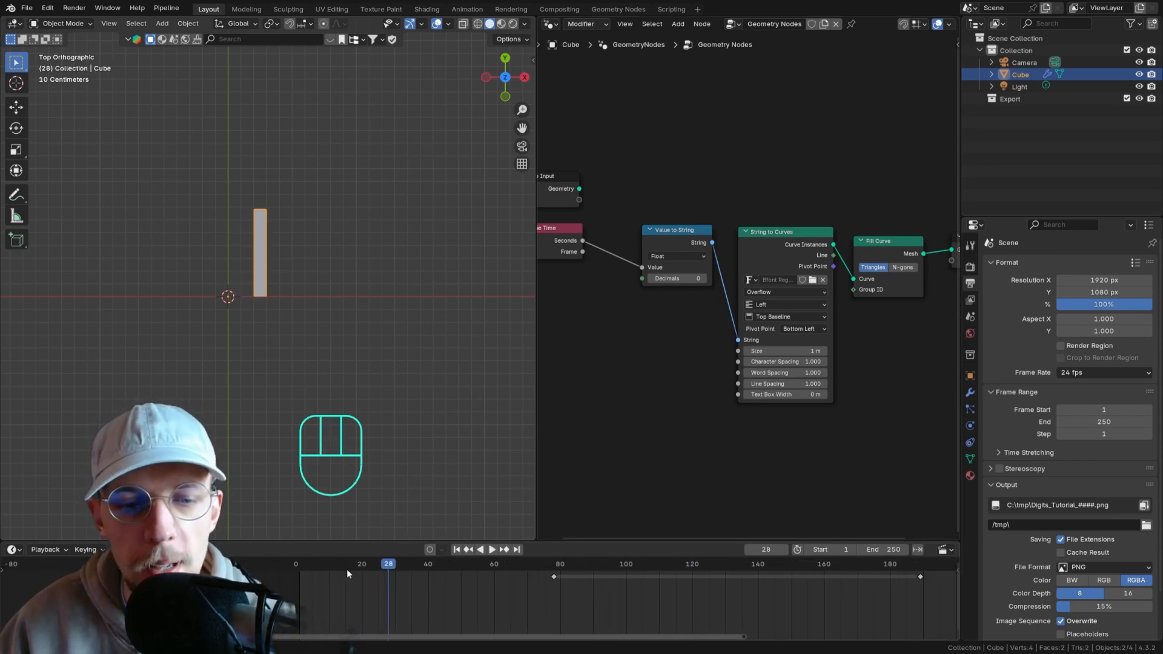
pyautogui.moveTo(347, 569); pyautogui.dragTo(380, 568)
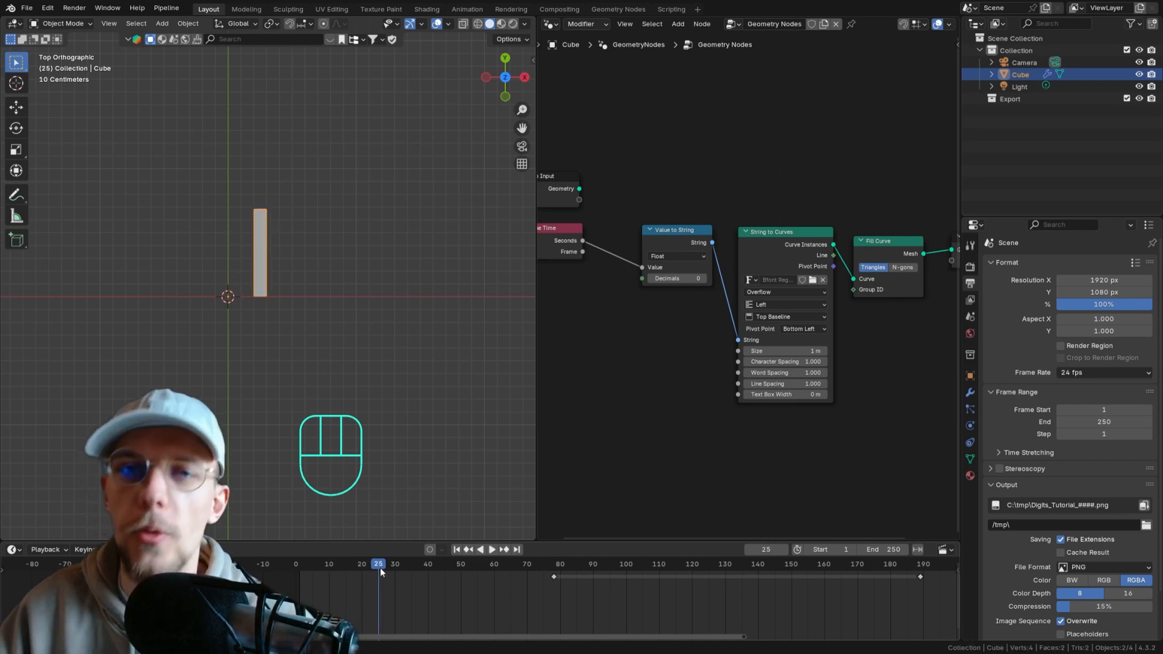
pyautogui.moveTo(606, 213); pyautogui.dragTo(698, 199, button='middle')
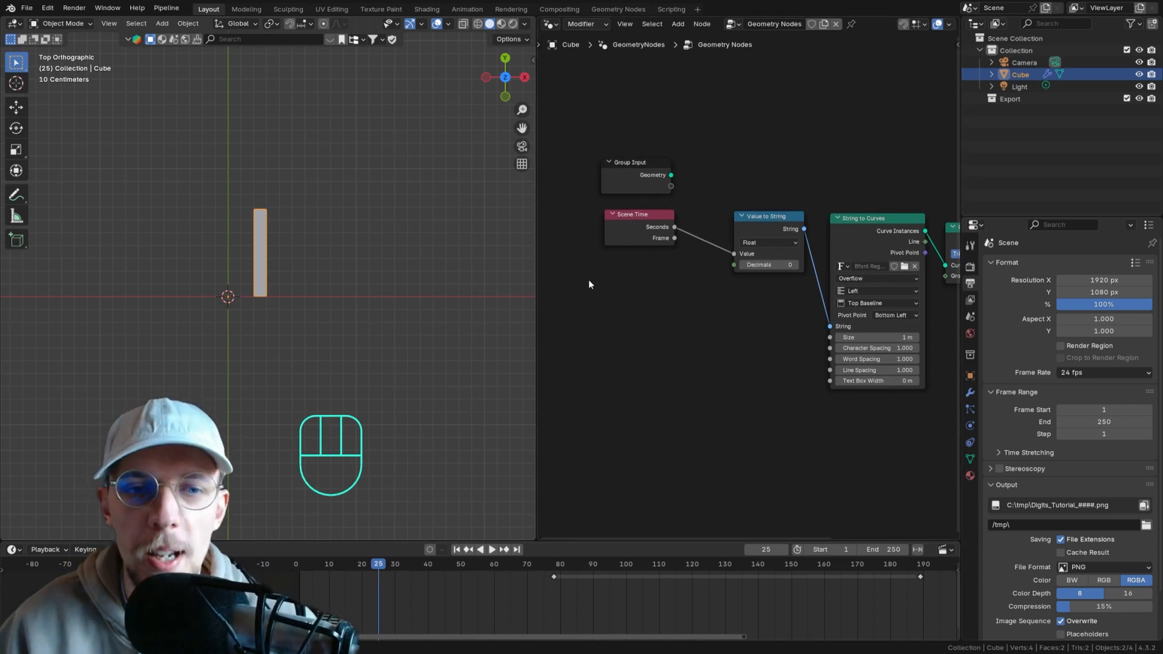
pyautogui.moveTo(354, 566); pyautogui.dragTo(334, 567)
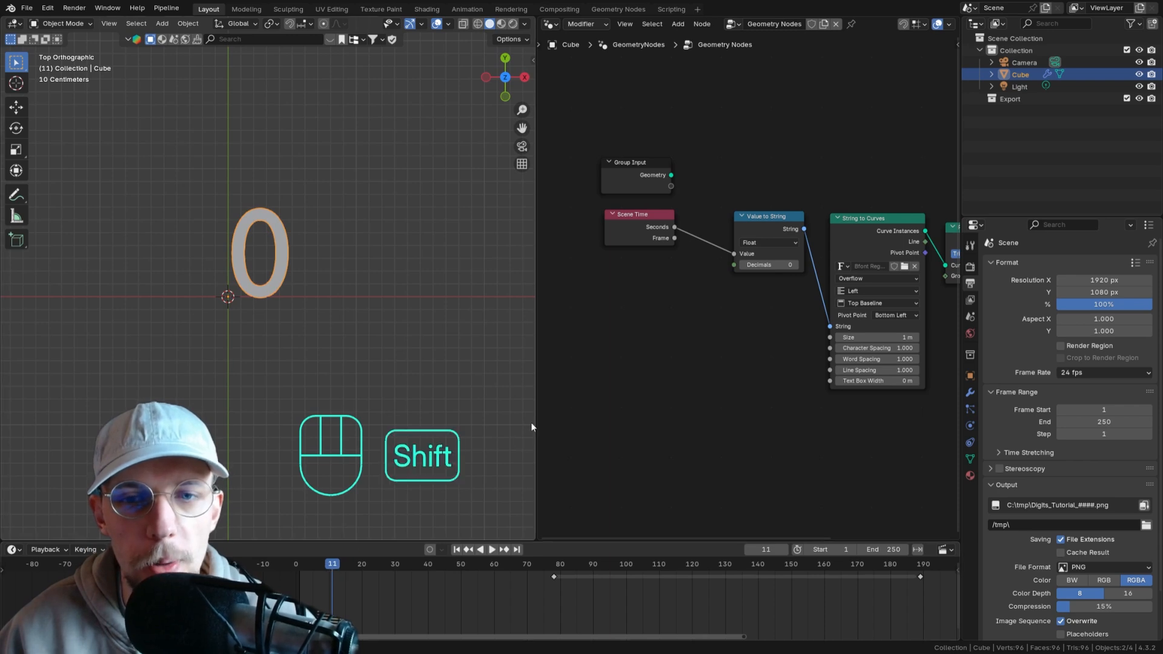
# - Annotate the calculation 12/24 = 0,5 with an upward arrow beside the Scene Time node and go to frame 13
pyautogui.keyDown('shift'); pyautogui.moveTo(628, 272); pyautogui.dragTo(682, 236, button='middle'); pyautogui.keyUp('shift')
pyautogui.scroll(2, 685, 233)
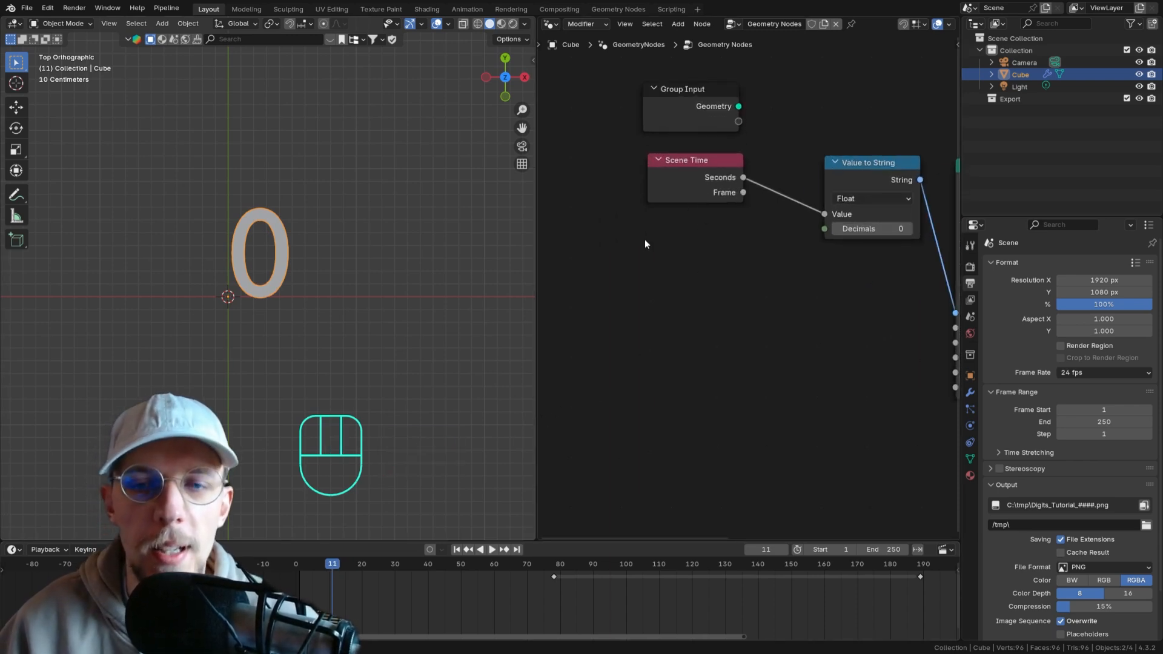
pyautogui.press('d')
pyautogui.moveTo(640, 275); pyautogui.dragTo(659, 277)
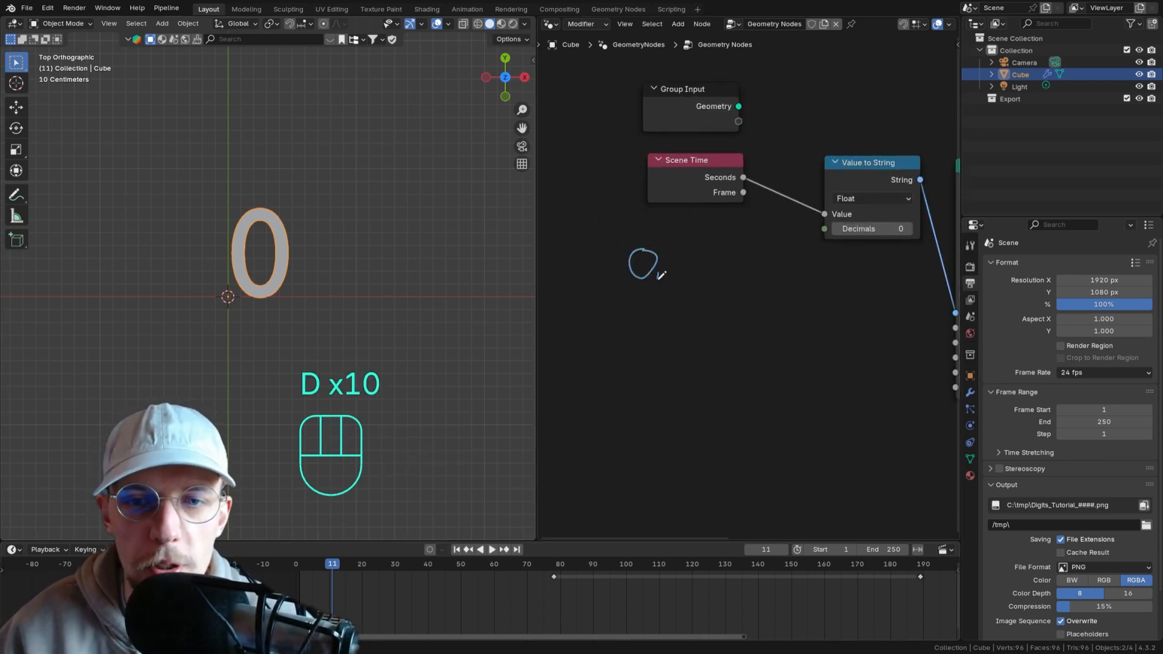
pyautogui.keyDown('shift'); pyautogui.moveTo(700, 245); pyautogui.dragTo(767, 288, button='middle'); pyautogui.keyUp('shift')
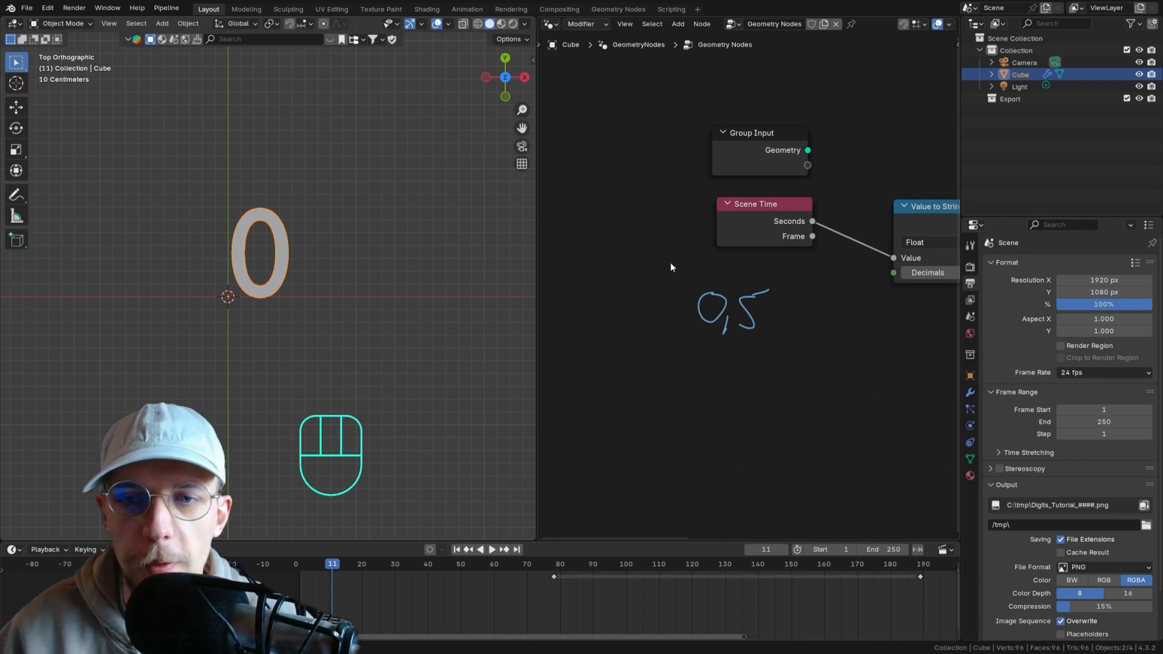
pyautogui.keyDown('shift'); pyautogui.moveTo(670, 267); pyautogui.dragTo(692, 249, button='middle'); pyautogui.keyUp('shift')
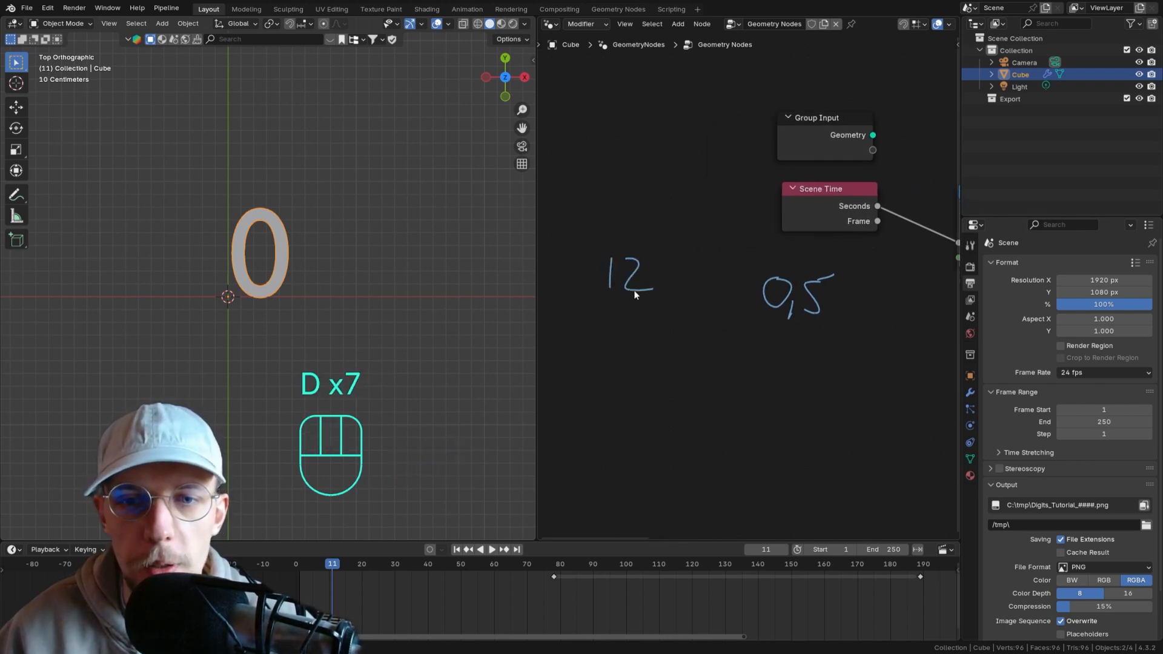
pyautogui.moveTo(604, 320); pyautogui.dragTo(607, 357)
pyautogui.moveTo(628, 330)
pyautogui.mouseDown()
pyautogui.moveTo(654, 332)
pyautogui.moveTo(678, 363)
pyautogui.mouseUp()
pyautogui.moveTo(693, 280); pyautogui.dragTo(711, 274)
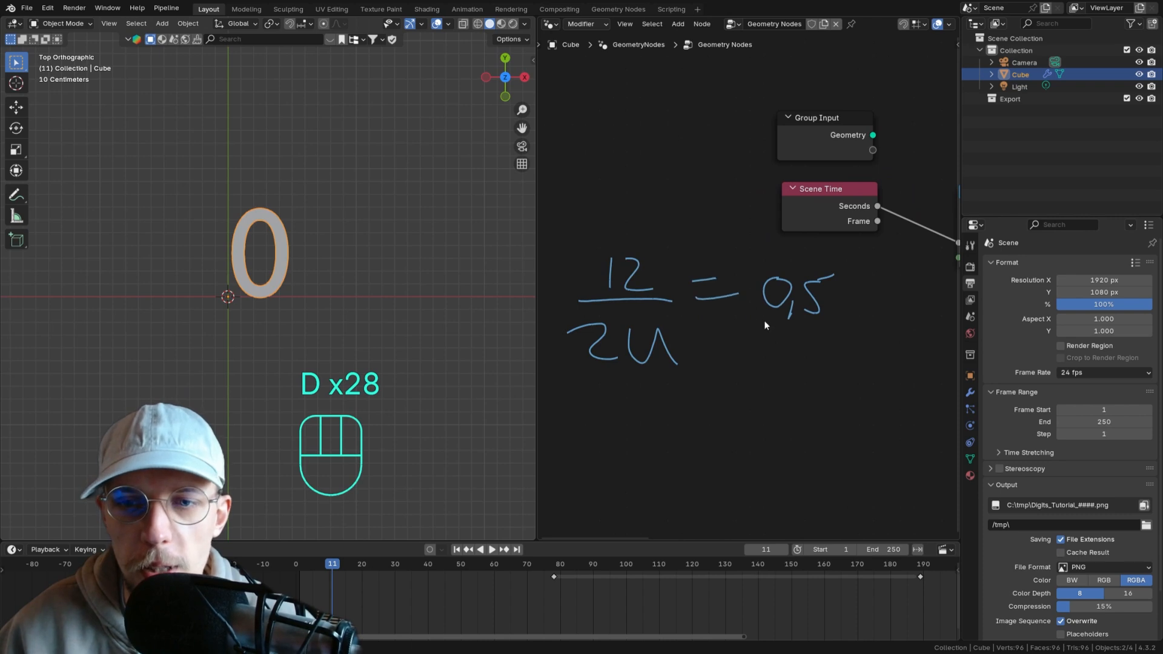
pyautogui.moveTo(770, 280); pyautogui.dragTo(745, 269, button='middle')
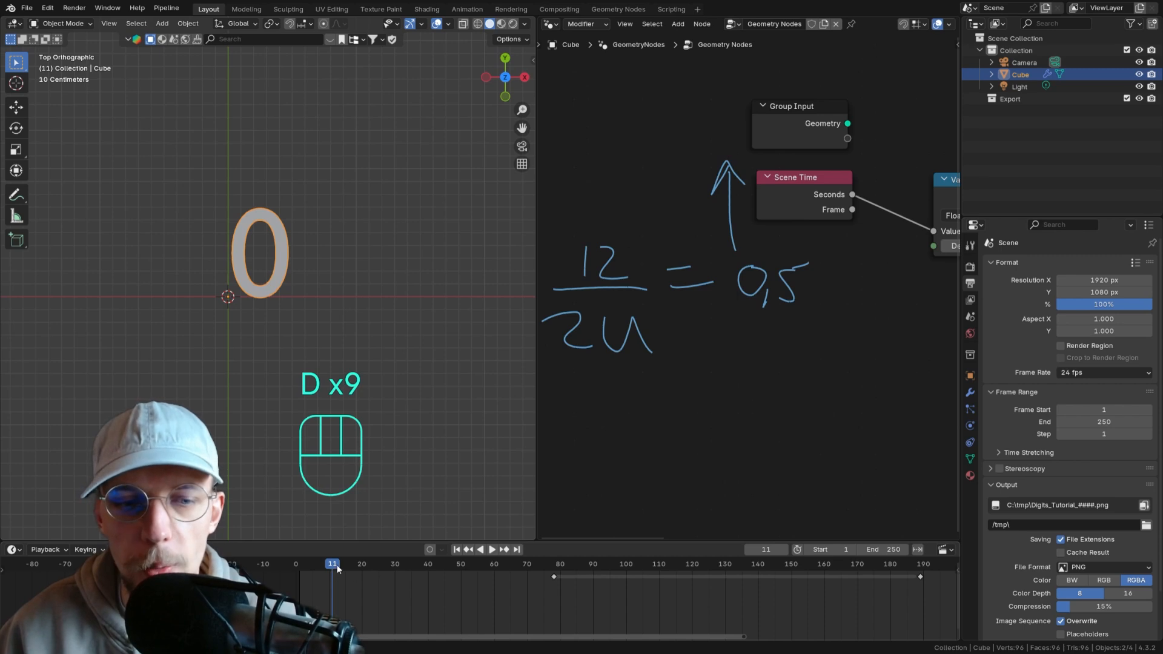
pyautogui.moveTo(337, 566); pyautogui.dragTo(340, 566)
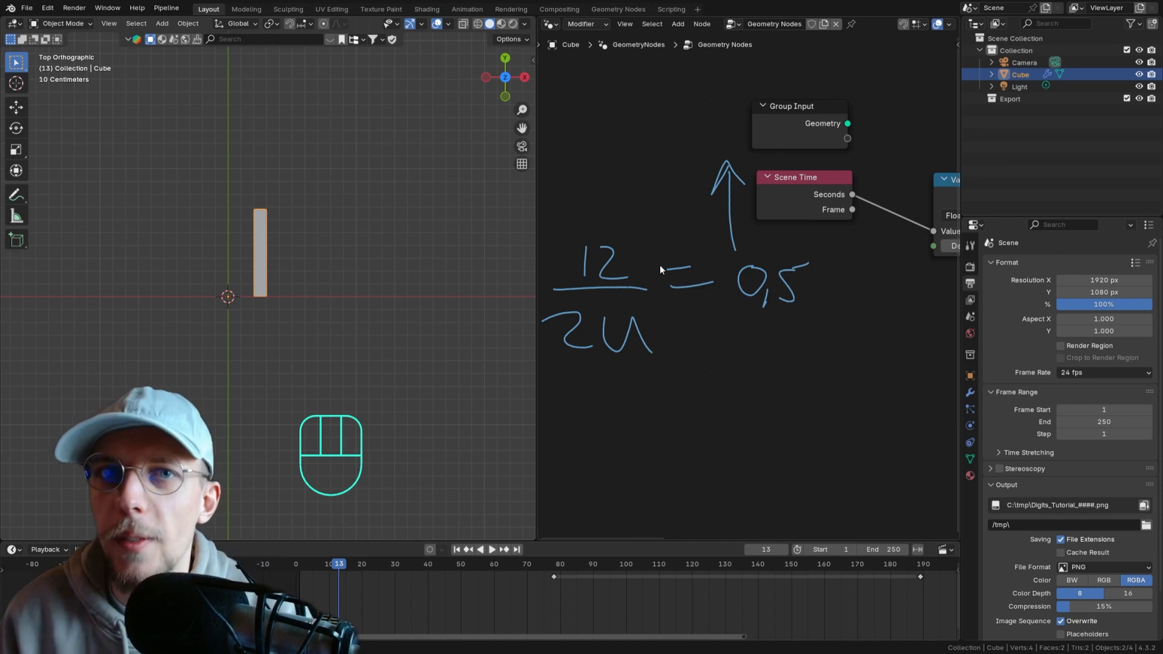
pyautogui.scroll(-5, 826, 239)
pyautogui.moveTo(825, 241); pyautogui.dragTo(682, 249, button='middle')
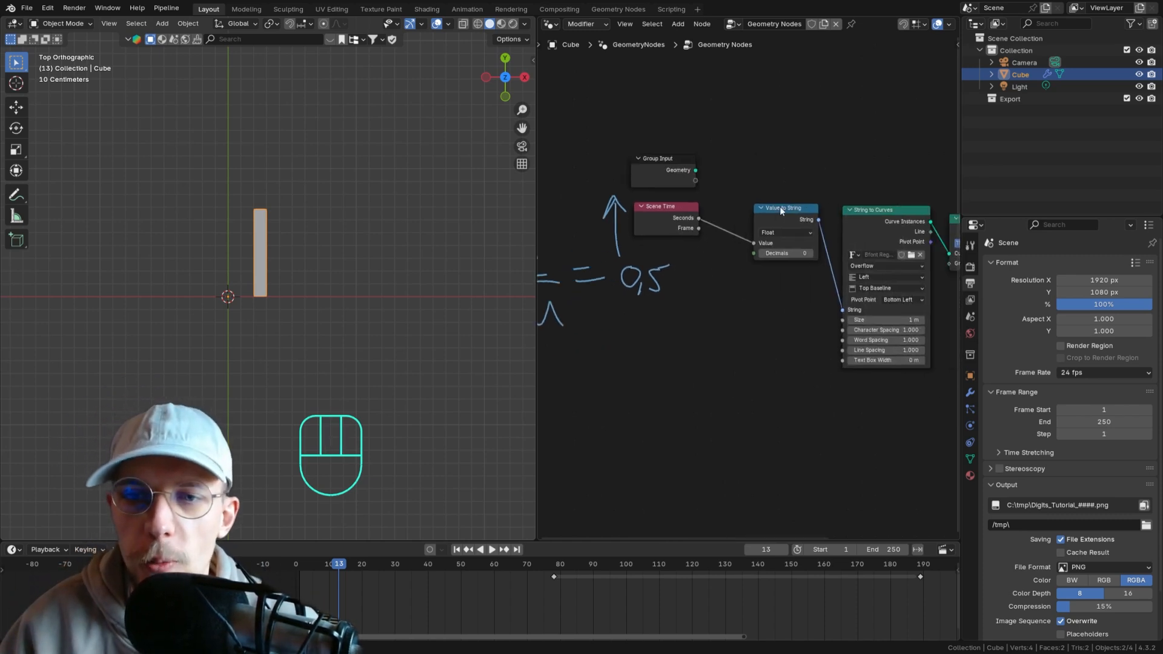
pyautogui.scroll(1, 735, 203)
pyautogui.hotkey('shift', 'a')
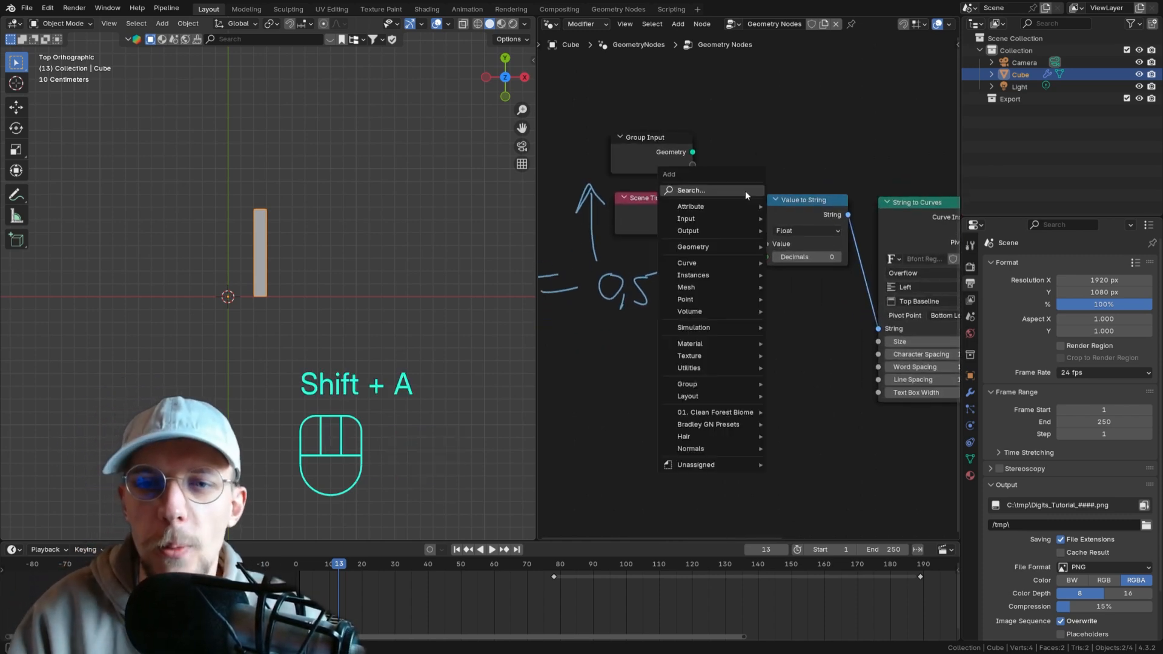
pyautogui.write('math')
pyautogui.press('Return')
pyautogui.click(746, 212)
pyautogui.click(754, 226)
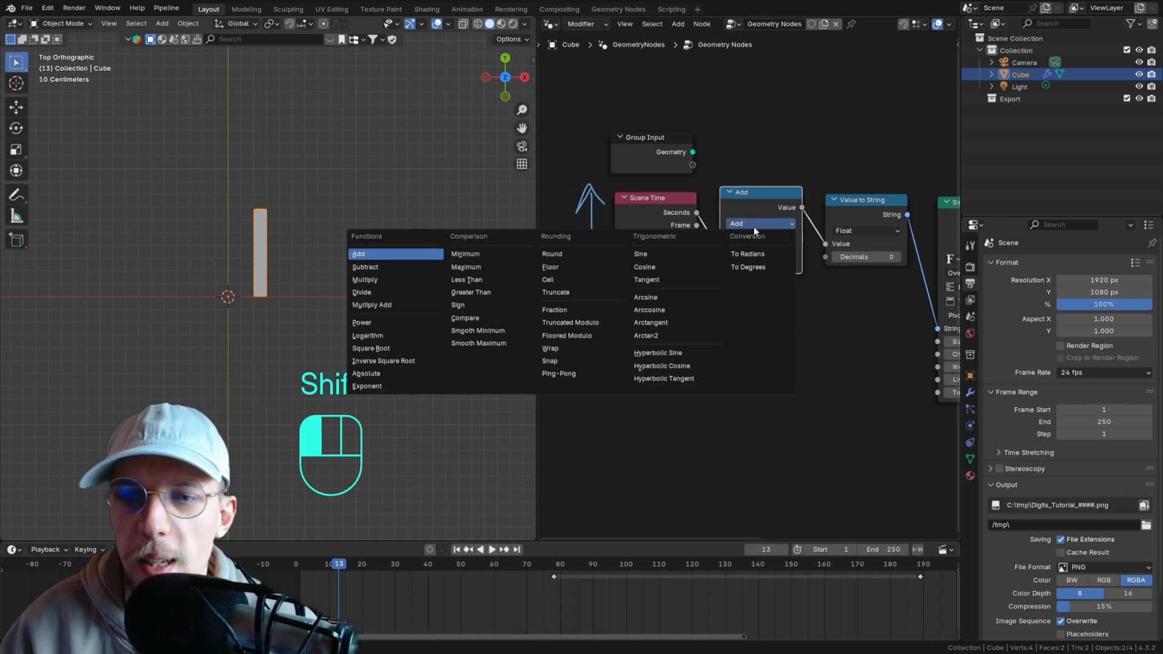
pyautogui.hotkey('ctrl', 'x')
# - Insert a Float to Integer node between Scene Time's Seconds and Value to String, set it to Floor, and check the digit up to frame 24
pyautogui.hotkey('shift', 'a')
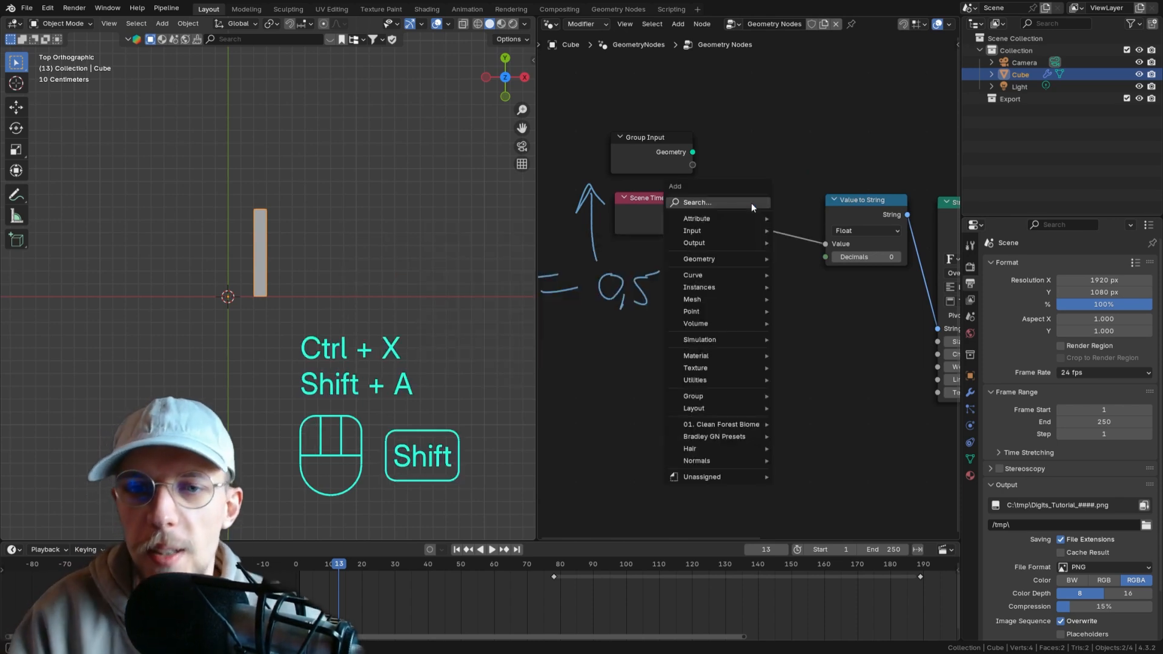
pyautogui.write('round')
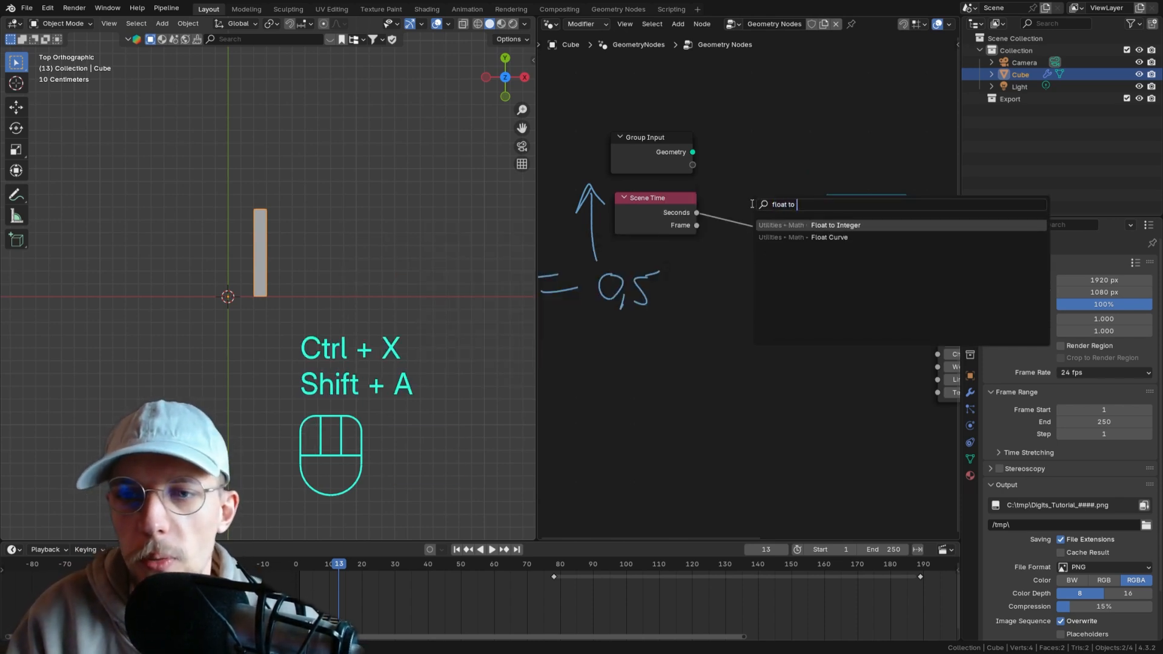
pyautogui.press('Return')
pyautogui.click(720, 190)
pyautogui.click(751, 225)
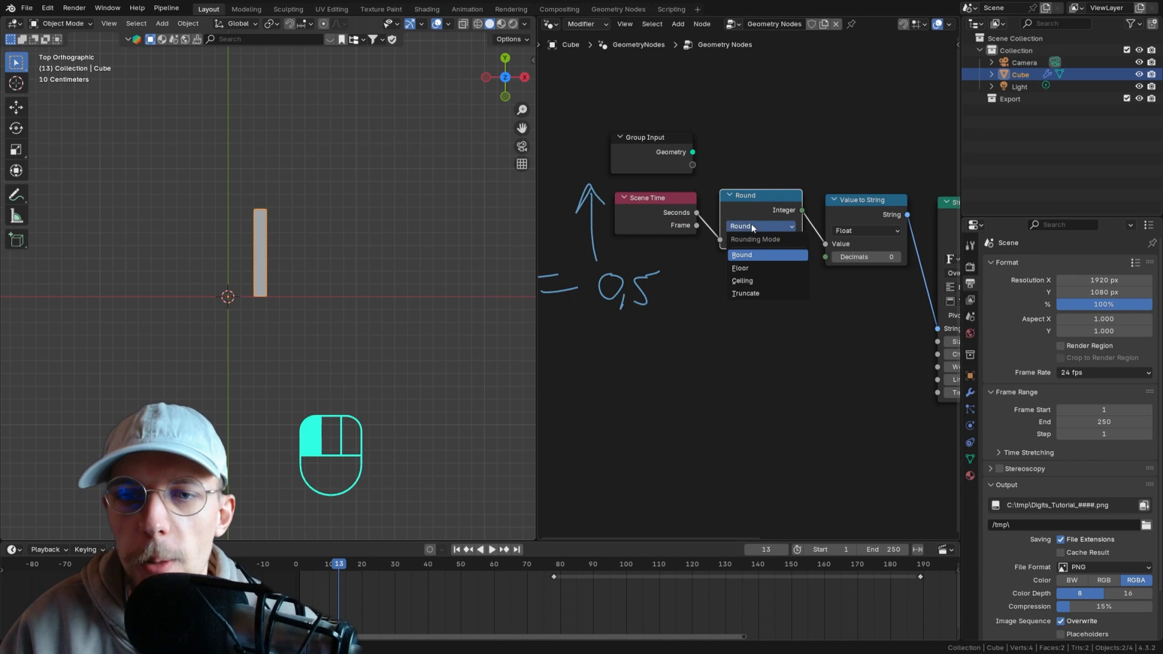
pyautogui.click(751, 268)
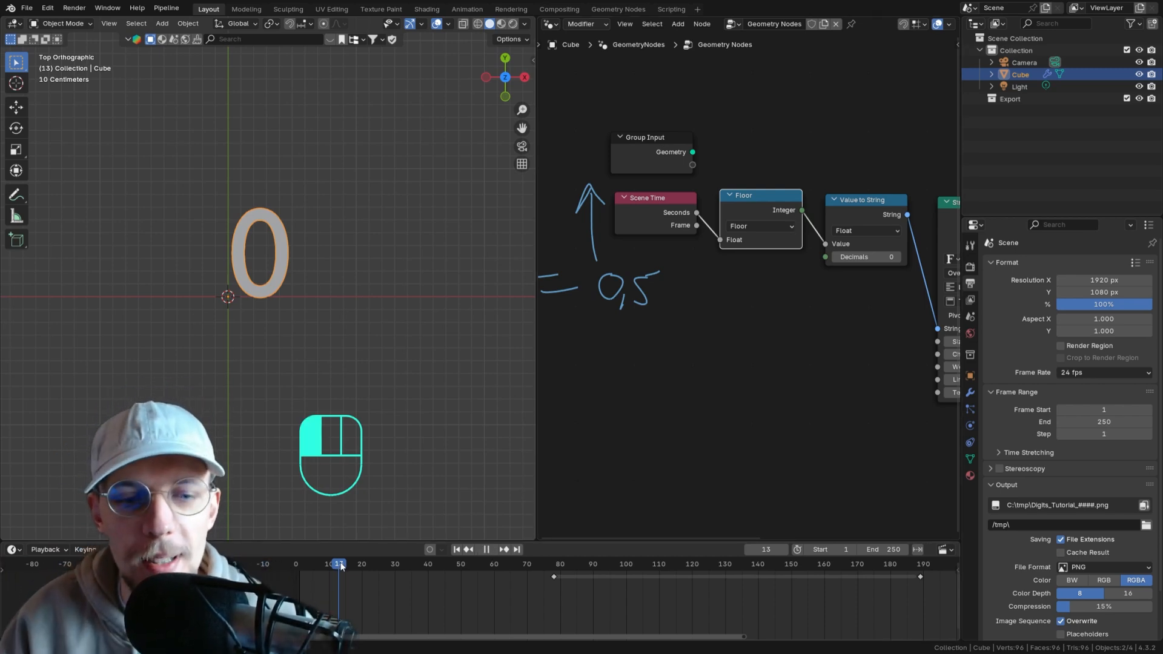
pyautogui.press('space')
pyautogui.moveTo(373, 575); pyautogui.dragTo(374, 574)
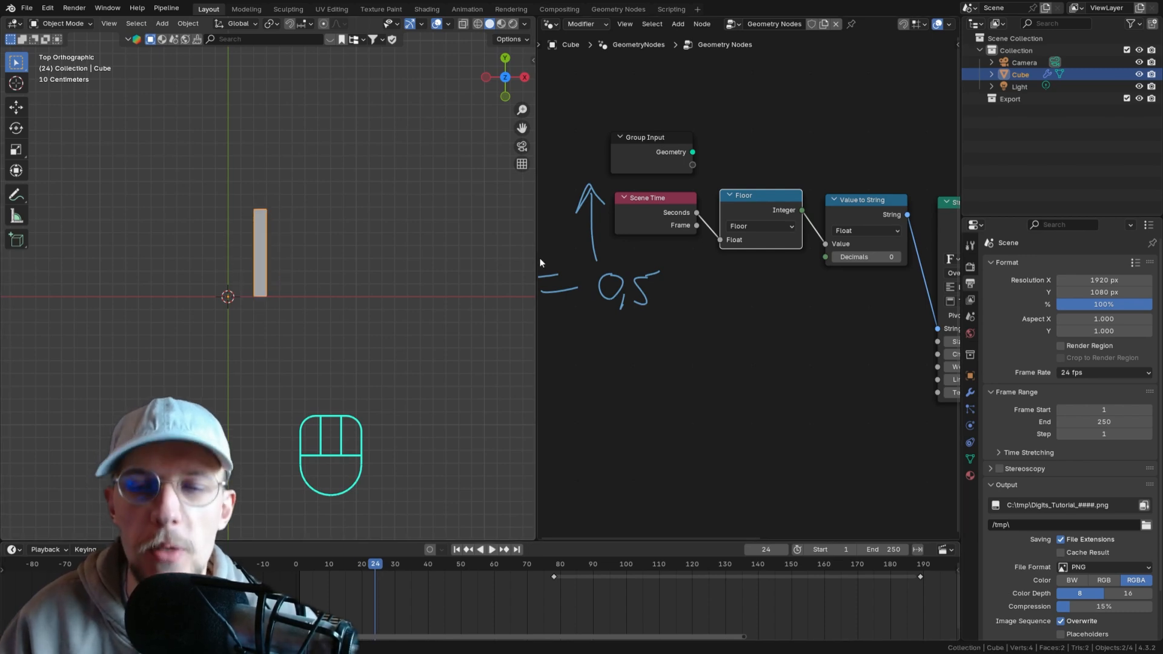
# - Erase the handwritten calculation and arrow around the Scene Time node
pyautogui.scroll(-3, 570, 314)
pyautogui.moveTo(570, 315); pyautogui.dragTo(686, 315, button='middle')
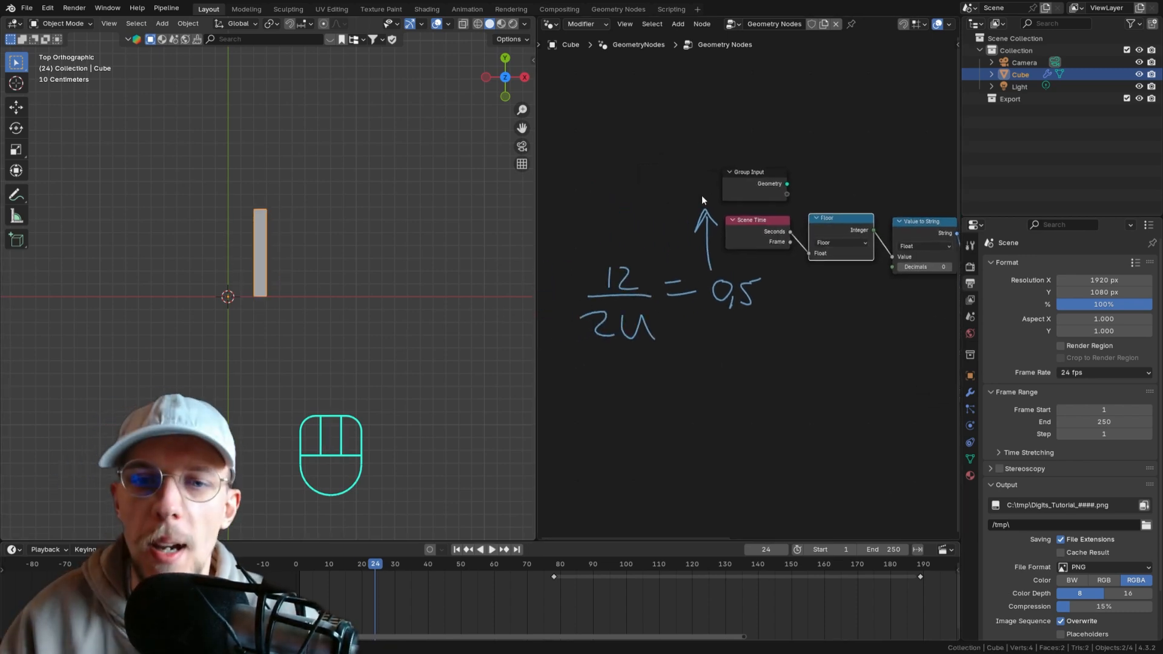
pyautogui.press('d')
pyautogui.moveTo(702, 195)
pyautogui.mouseDown(button='right')
pyautogui.moveTo(555, 299)
pyautogui.moveTo(563, 331)
pyautogui.moveTo(616, 355)
pyautogui.moveTo(706, 322)
pyautogui.moveTo(859, 313)
pyautogui.mouseUp(button='right')
pyautogui.moveTo(863, 329)
pyautogui.mouseDown(button='middle')
pyautogui.moveTo(749, 341)
pyautogui.moveTo(699, 333)
pyautogui.mouseUp(button='middle')
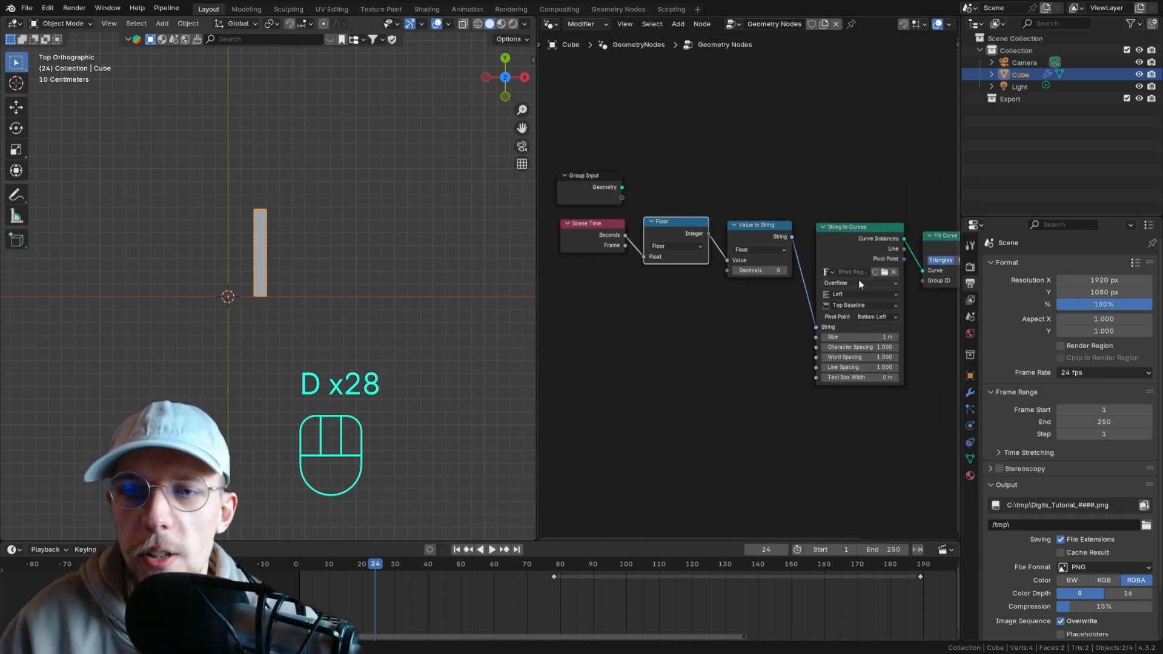
# - Line up the String to Curves, Fill Curve and Group Output nodes with the rest of the node chain
pyautogui.moveTo(866, 228); pyautogui.dragTo(868, 226)
pyautogui.moveTo(933, 240); pyautogui.dragTo(845, 252, button='middle')
pyautogui.moveTo(857, 249); pyautogui.dragTo(862, 240)
pyautogui.click(936, 243)
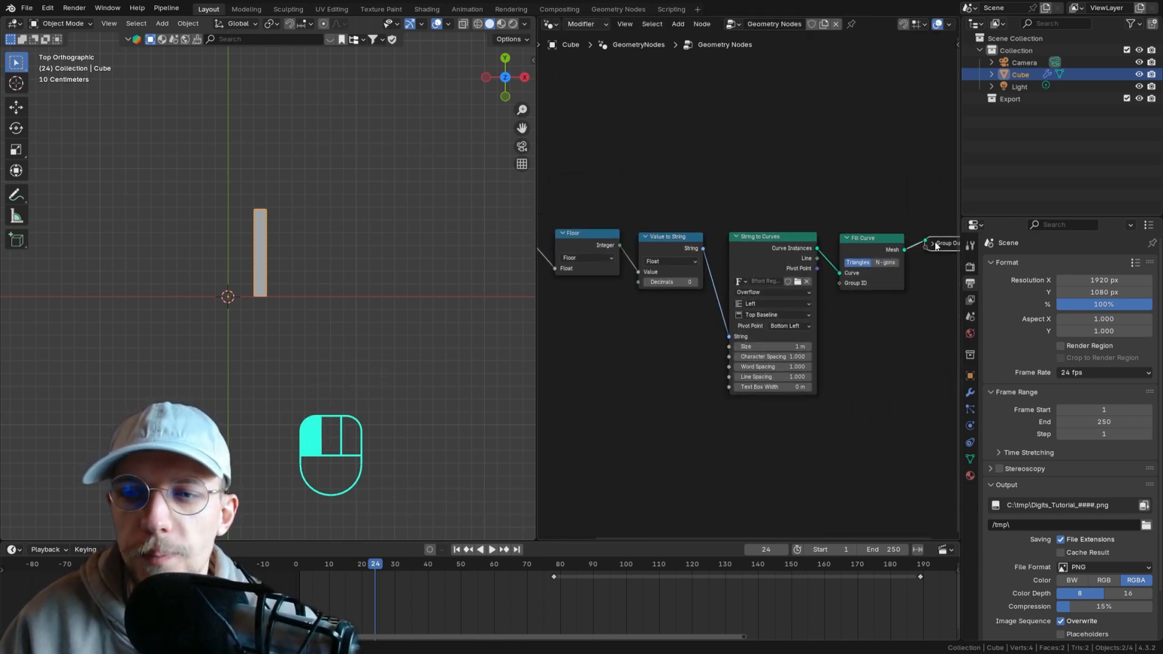
pyautogui.click(933, 245)
pyautogui.moveTo(939, 242); pyautogui.dragTo(940, 238)
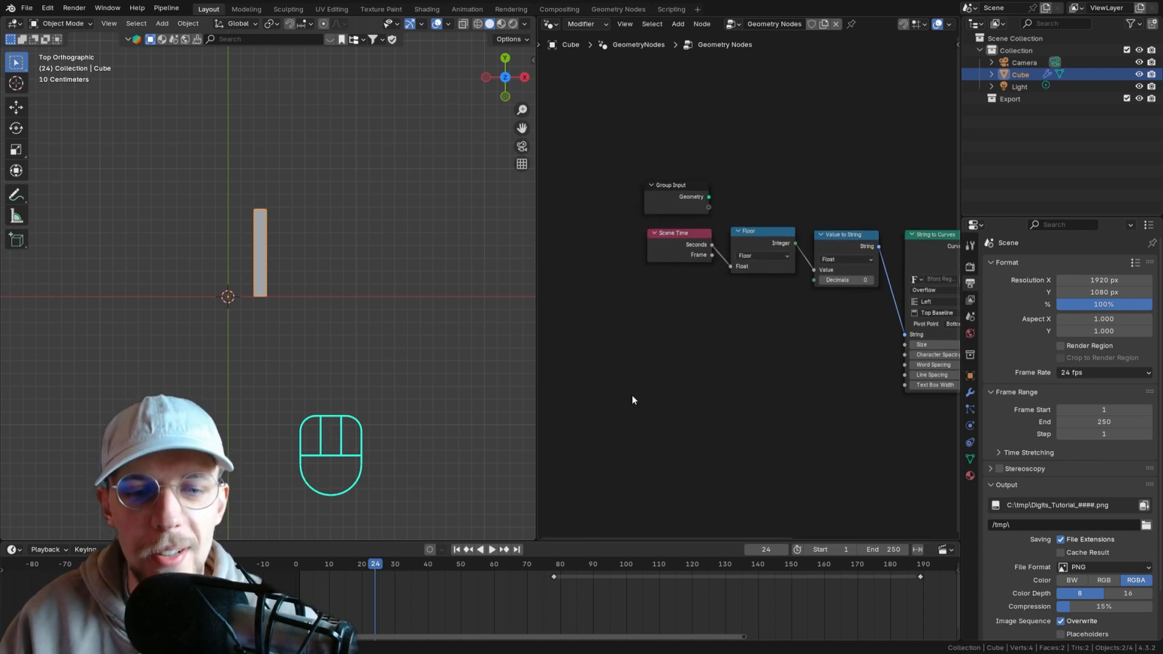
# - Scrub through the timeline to frame 250 to check how the floored seconds count
pyautogui.moveTo(359, 570); pyautogui.dragTo(716, 568)
pyautogui.scroll(-1, 727, 597)
pyautogui.moveTo(727, 597); pyautogui.dragTo(488, 605, button='middle')
pyautogui.press('space')
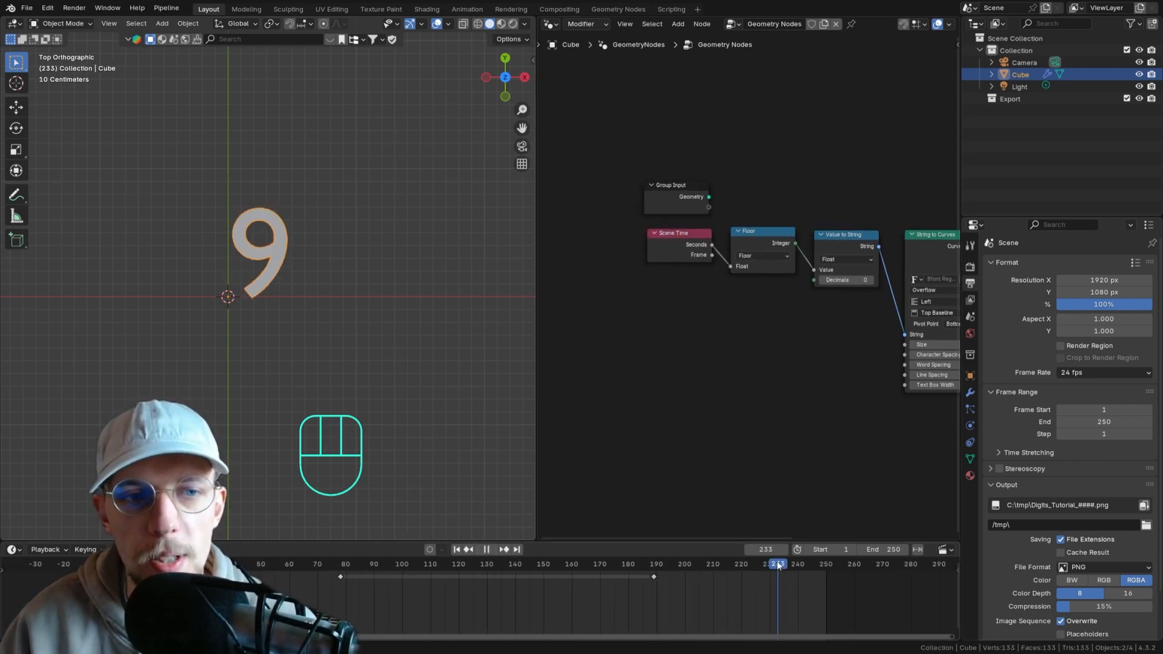
pyautogui.moveTo(800, 565); pyautogui.dragTo(826, 567)
pyautogui.moveTo(778, 352); pyautogui.dragTo(763, 310, button='middle')
pyautogui.scroll(1, 762, 310)
pyautogui.scroll(1, 762, 308)
pyautogui.hotkey('shift', 'a')
pyautogui.write('join')
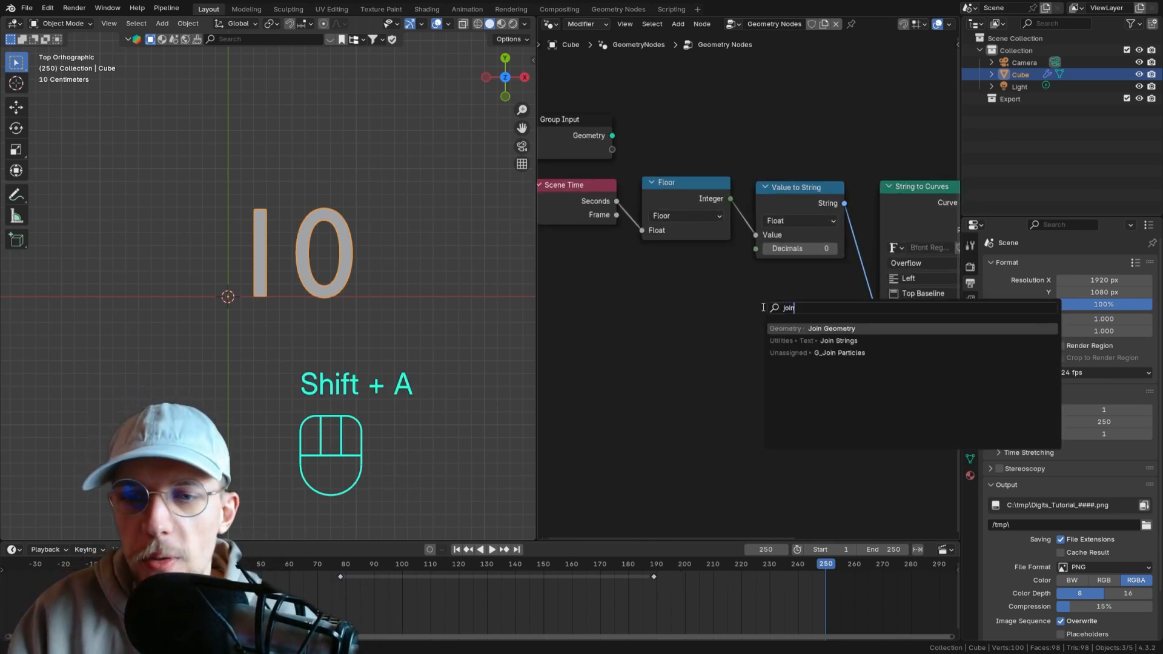
pyautogui.press('Return')
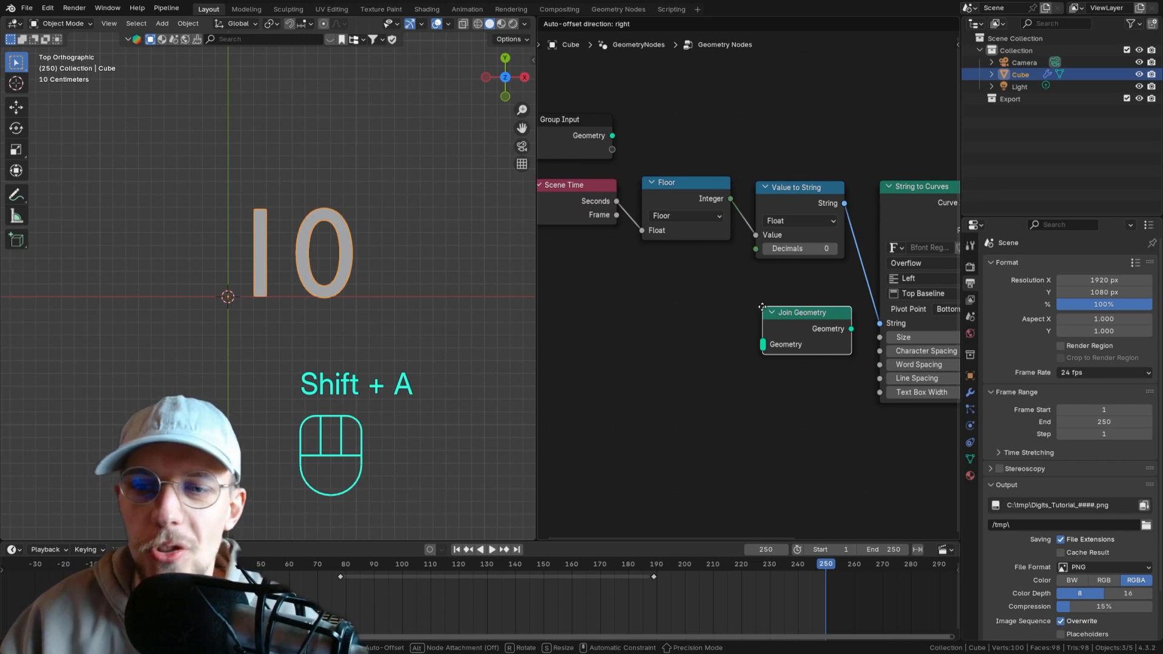
pyautogui.press('Escape')
# - Insert a Join Strings node before String to Curves and connect the Value to String output to its Strings input
pyautogui.hotkey('shift', 'a')
pyautogui.write('join')
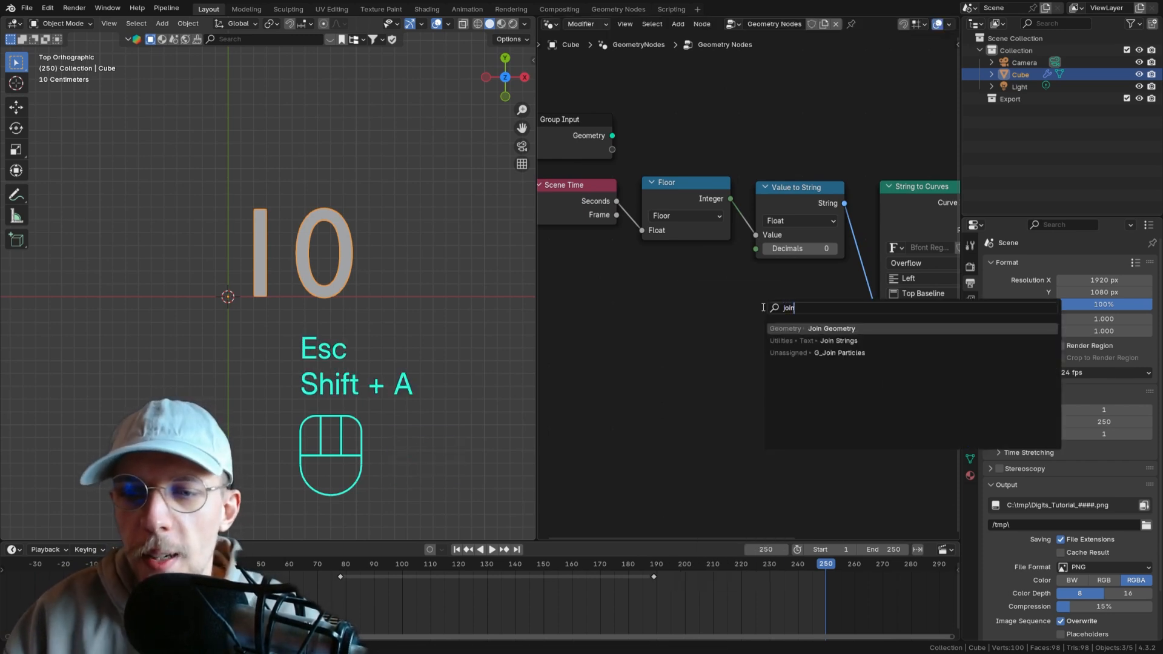
pyautogui.press('Down')
pyautogui.press('Return')
pyautogui.click(869, 275)
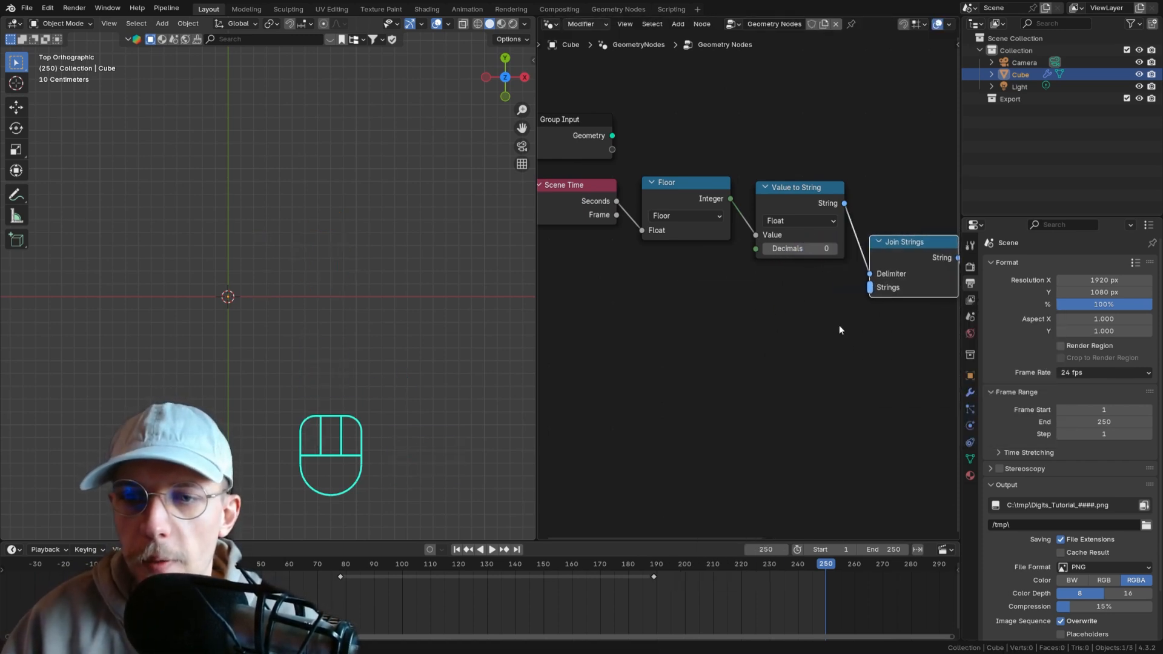
pyautogui.moveTo(870, 286); pyautogui.dragTo(870, 288)
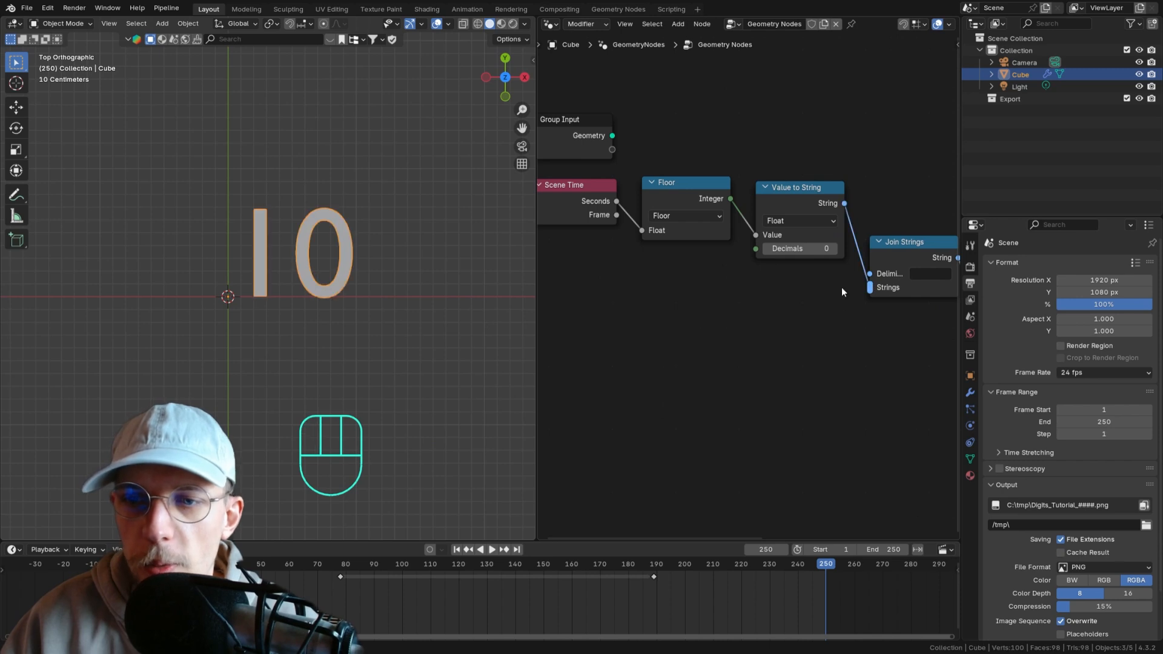
# - Scrub from the start of the timeline to frame 243 to check the single-digit and two-digit seconds
pyautogui.moveTo(878, 264); pyautogui.dragTo(792, 235, button='middle')
pyautogui.moveTo(790, 295); pyautogui.dragTo(820, 298, button='middle')
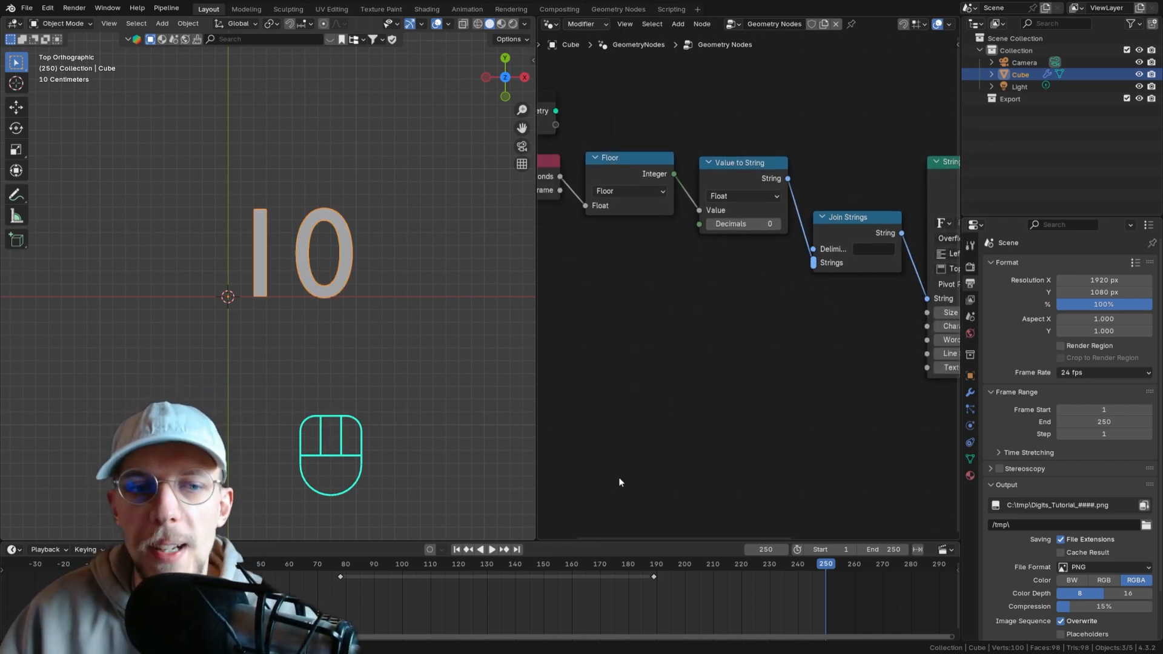
pyautogui.moveTo(237, 564); pyautogui.dragTo(808, 583)
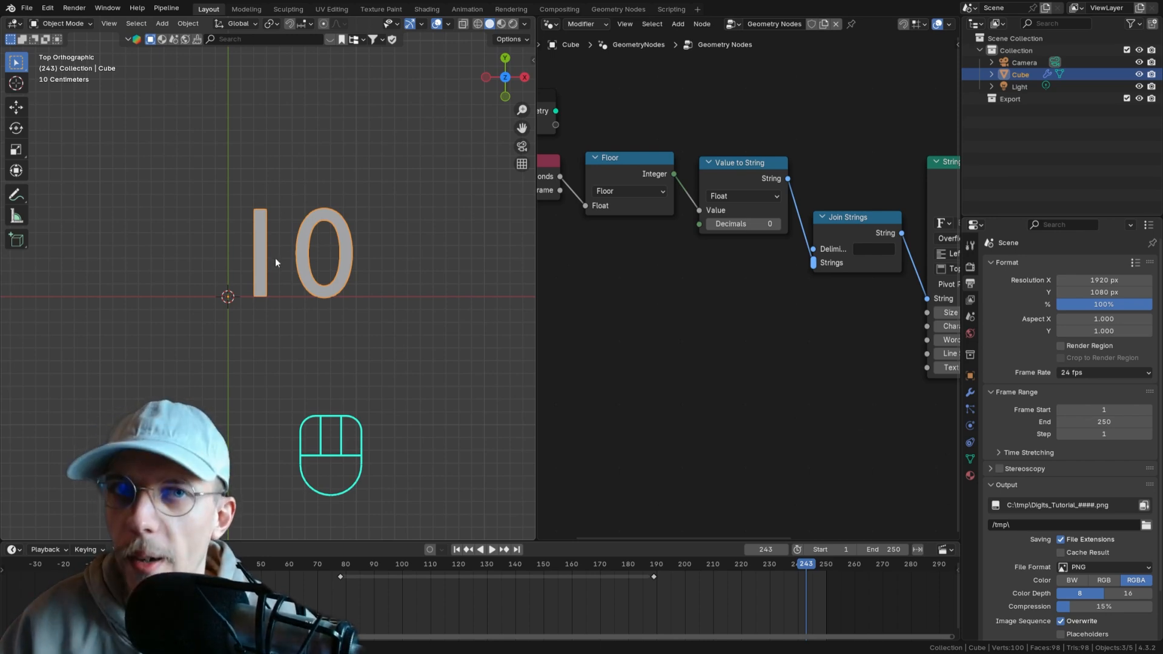
# - Move the Scene Time and Floor nodes away from Value to String to make room between them
pyautogui.moveTo(695, 222); pyautogui.dragTo(750, 212, button='middle')
pyautogui.scroll(-3, 750, 212)
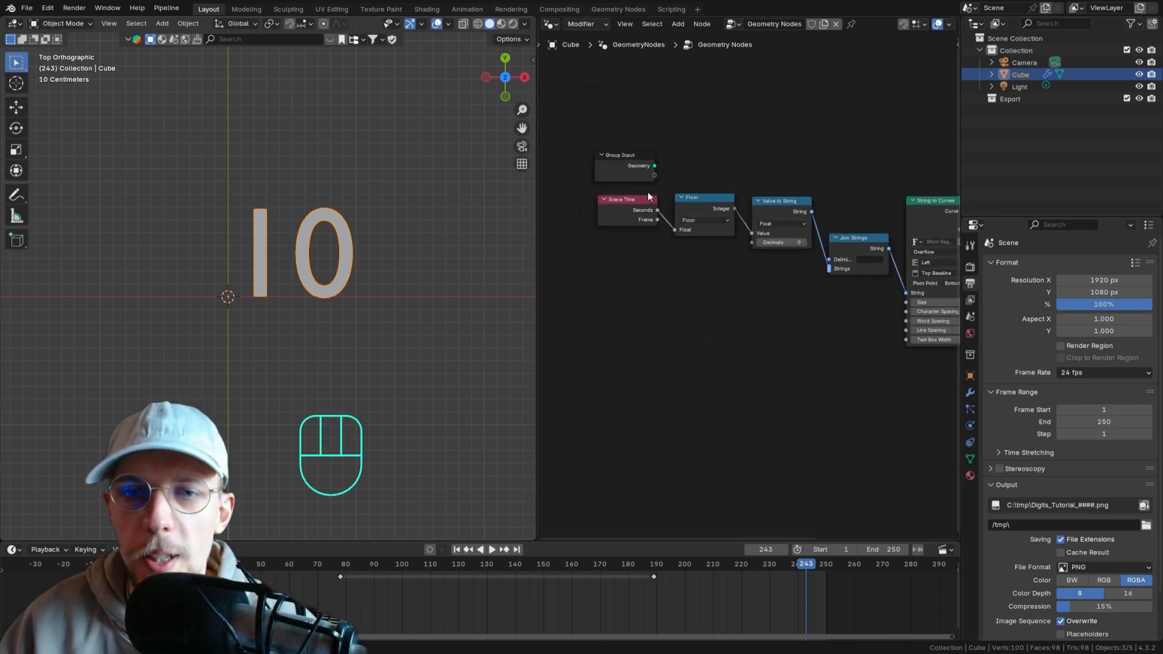
pyautogui.press('g')
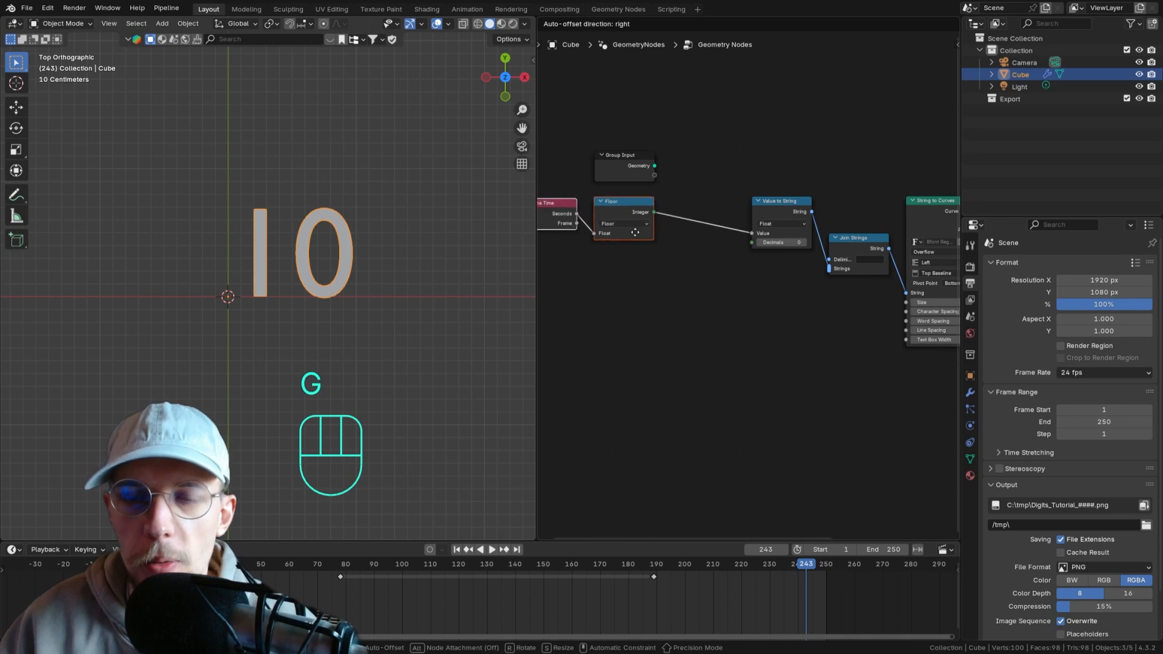
pyautogui.click(682, 248)
pyautogui.press('g')
pyautogui.click(669, 229)
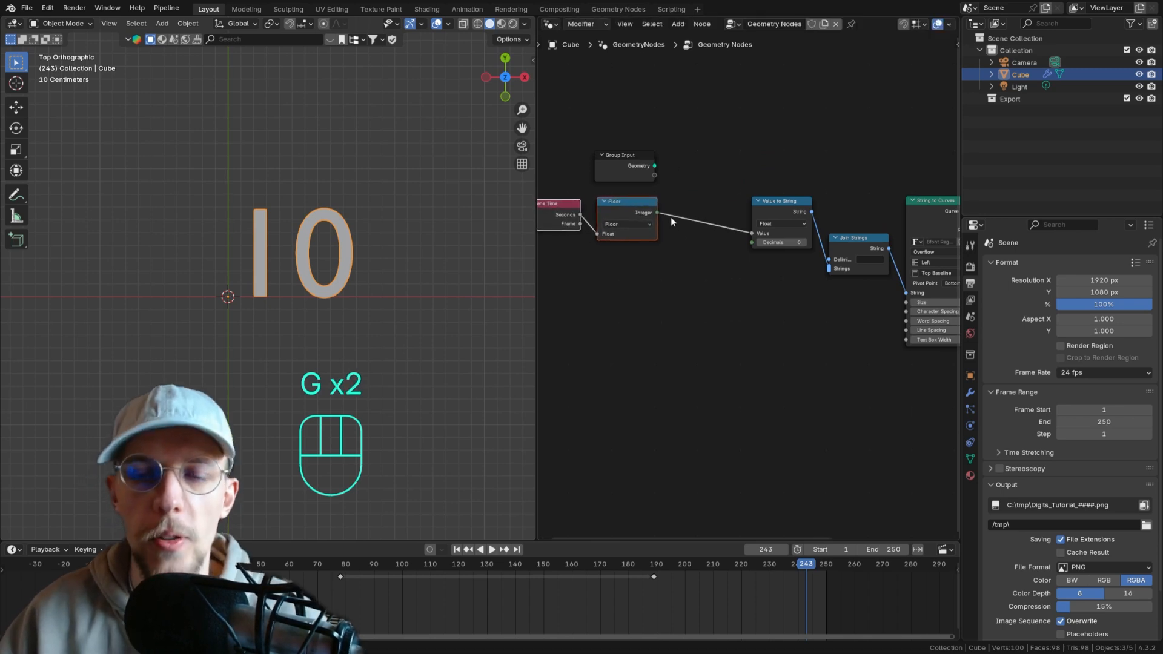
# - Add a Compare node below Value to String and connect the Floor output to its A input
pyautogui.scroll(2, 644, 203)
pyautogui.click(739, 292)
pyautogui.hotkey('shift', 'a')
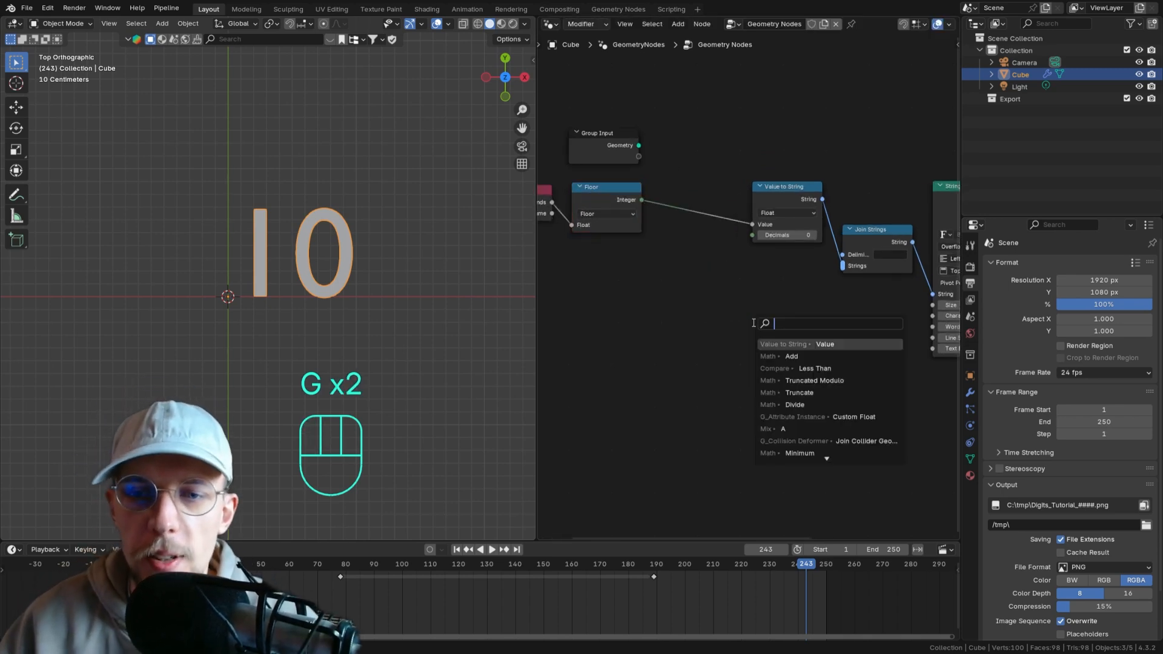
pyautogui.write('comp')
pyautogui.press('Return')
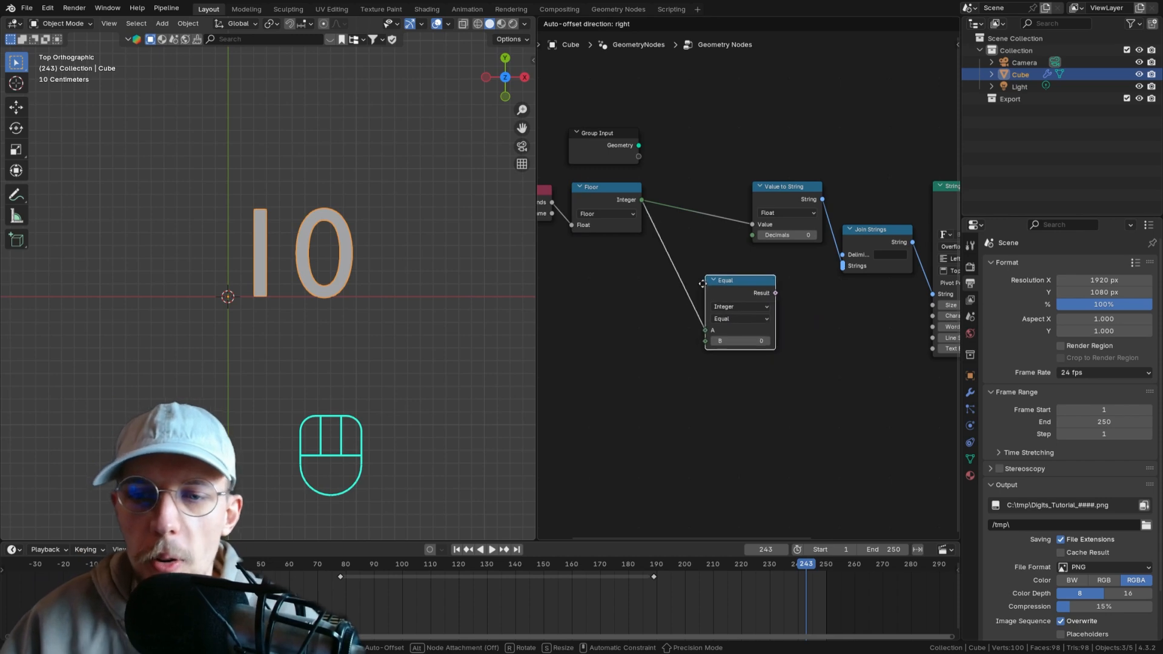
pyautogui.click(702, 280)
# - Set the Compare node to Less Than with B at 10 and reposition it between Floor and Value to String
pyautogui.click(725, 313)
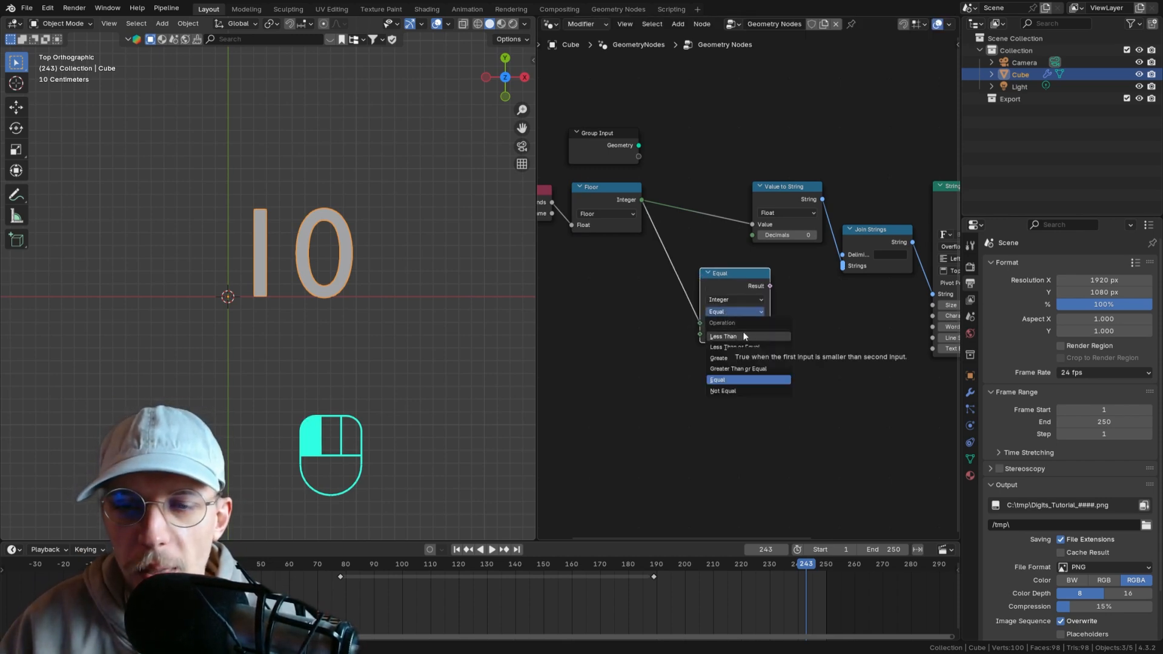
pyautogui.click(743, 337)
pyautogui.click(736, 334)
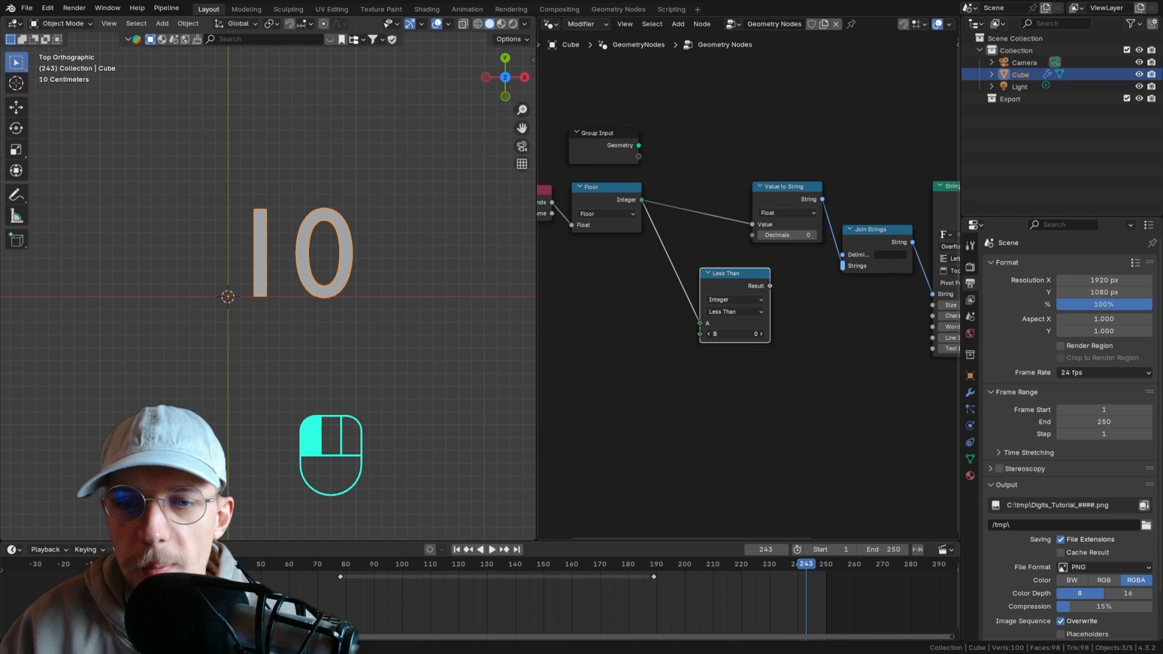
pyautogui.write('10')
pyautogui.press('Return')
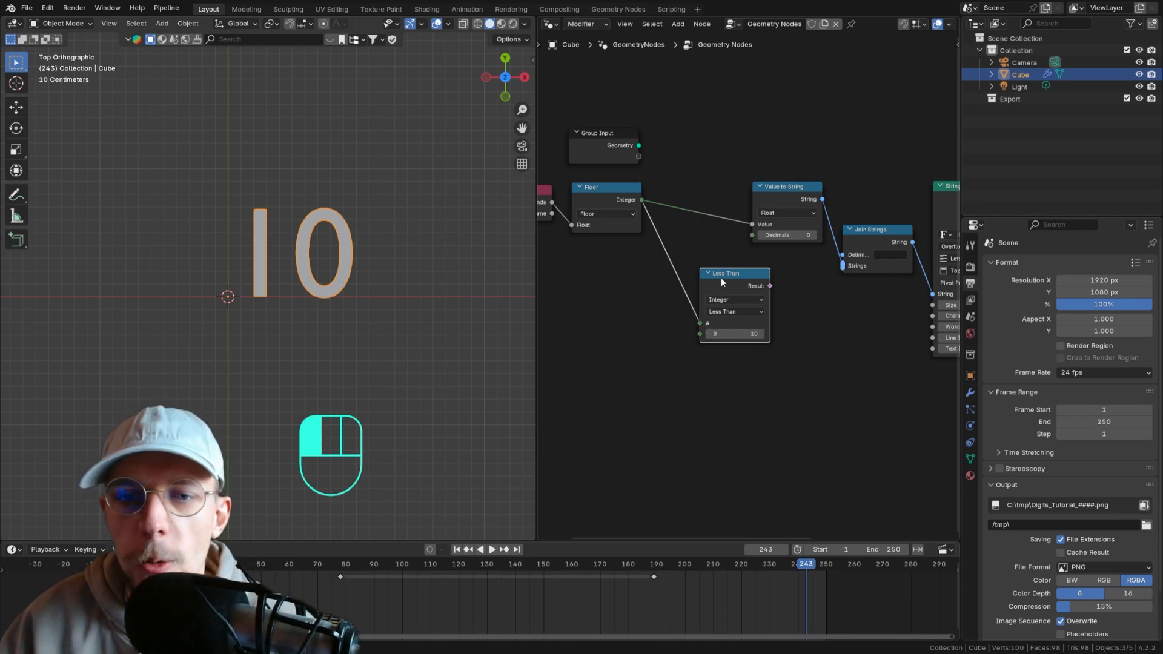
pyautogui.moveTo(720, 277); pyautogui.dragTo(660, 292)
pyautogui.moveTo(726, 244); pyautogui.dragTo(752, 185, button='middle')
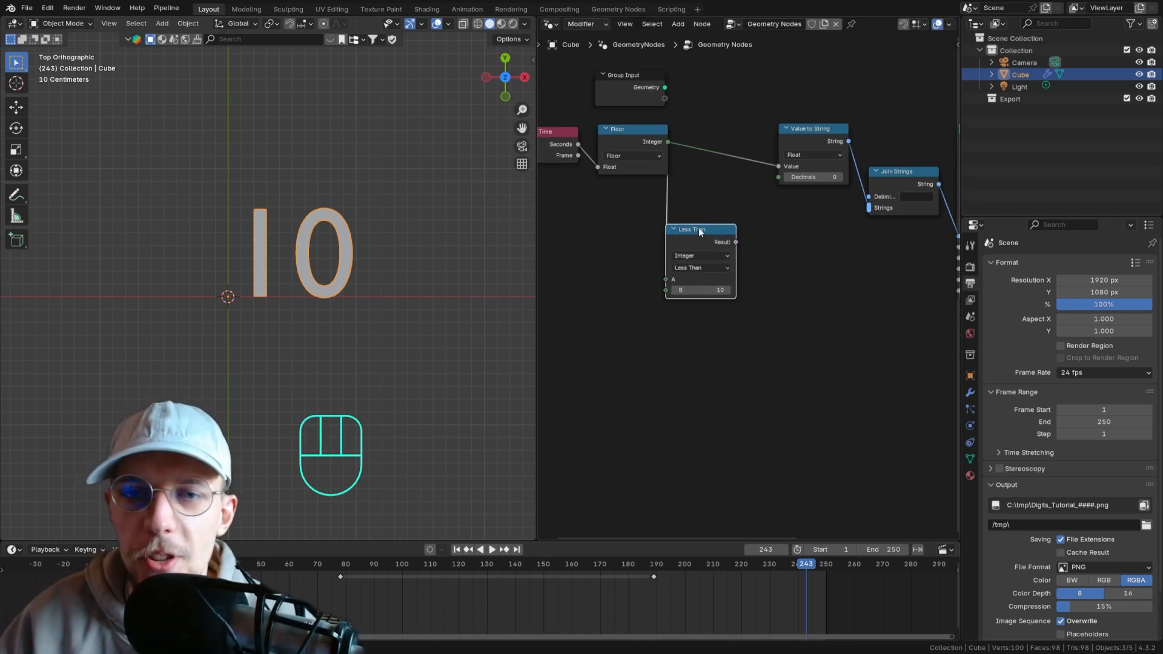
pyautogui.moveTo(707, 231); pyautogui.dragTo(742, 212)
pyautogui.moveTo(768, 277); pyautogui.dragTo(807, 227, button='middle')
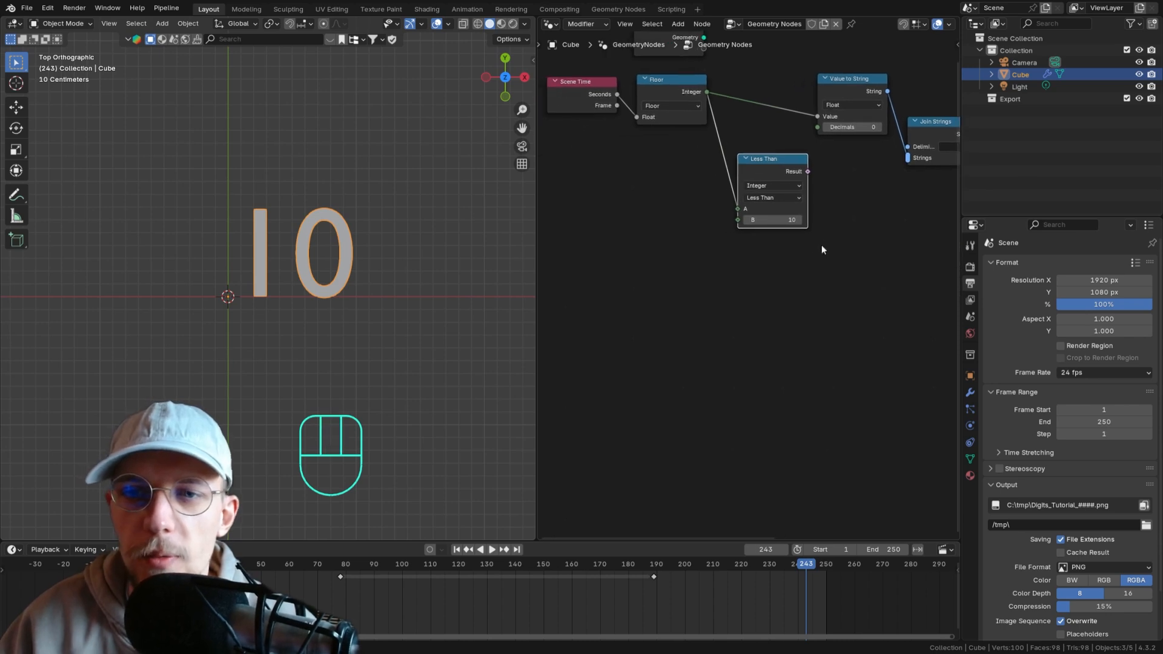
# - Add an Integer node and place it just below the Less Than node
pyautogui.scroll(2, 822, 230)
pyautogui.hotkey('shift', 'a')
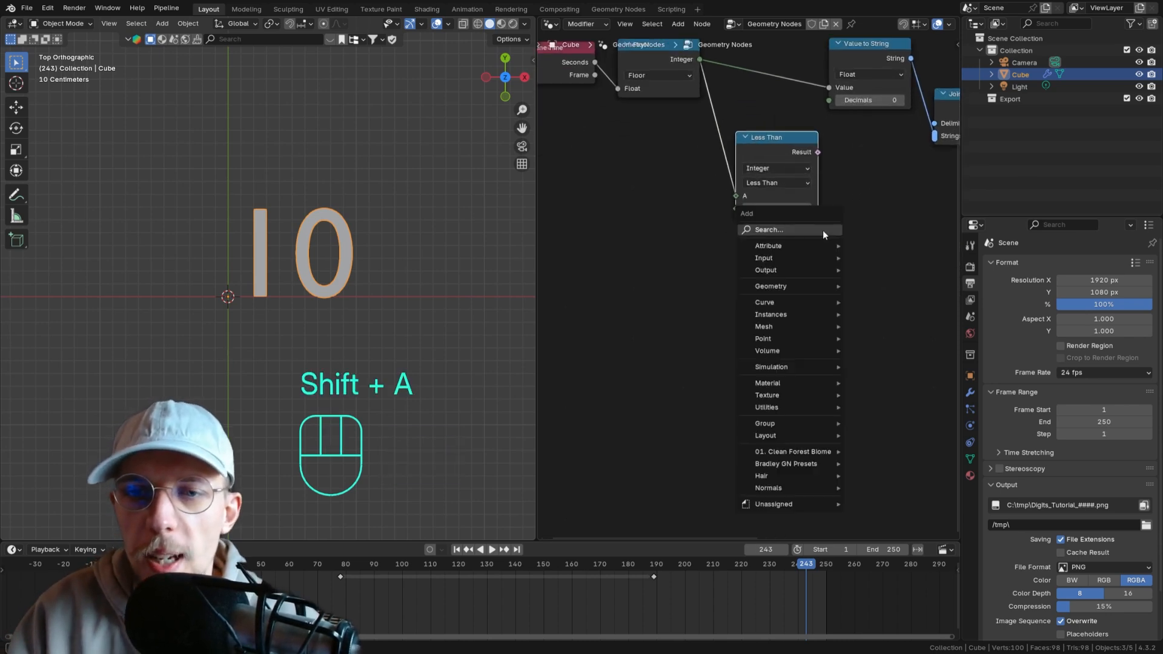
pyautogui.write('int')
pyautogui.press('Return')
pyautogui.click(732, 253)
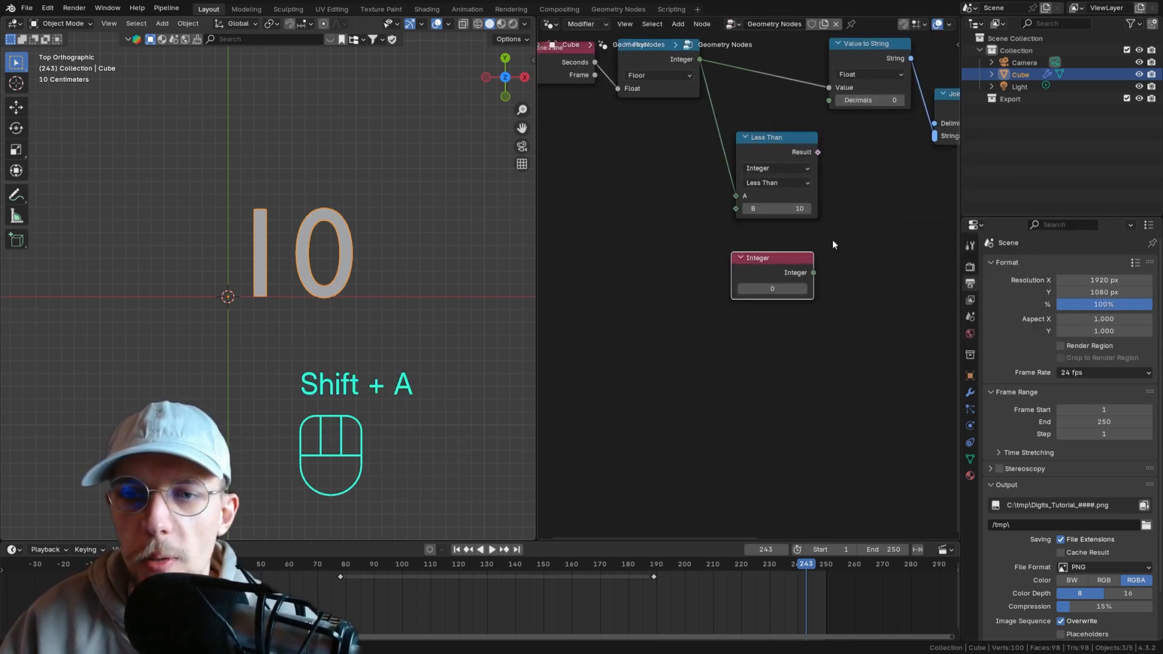
pyautogui.moveTo(832, 239); pyautogui.dragTo(798, 263, button='middle')
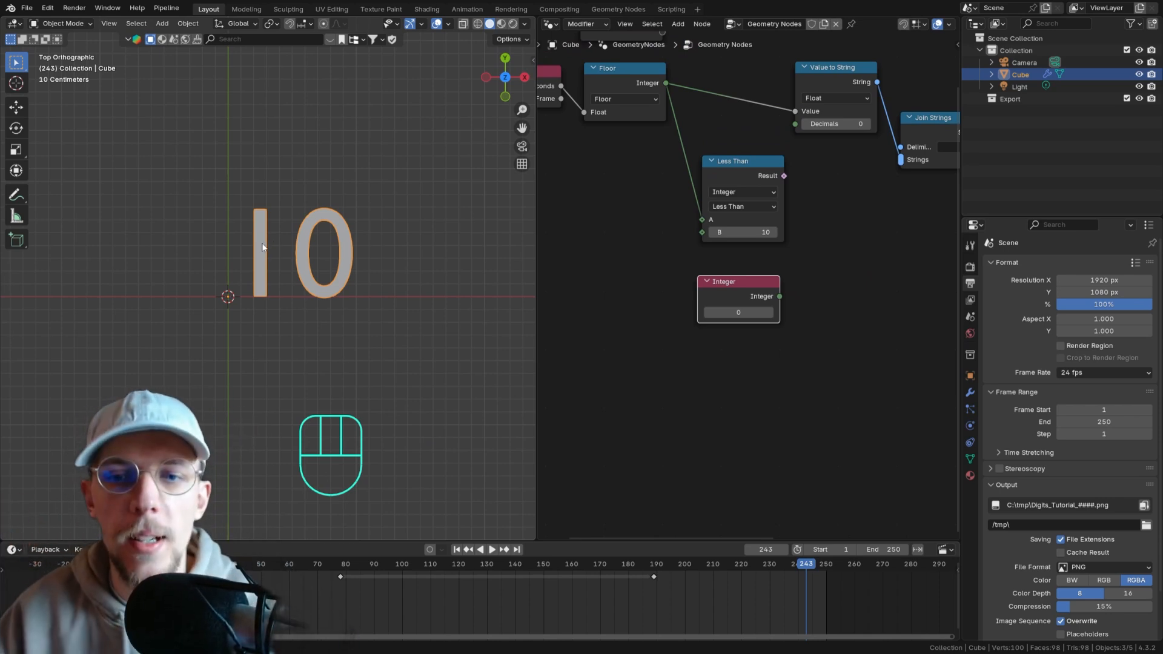
# - Add a second Value to String node fed by the Integer node and place it beside that node
pyautogui.moveTo(772, 295); pyautogui.dragTo(644, 306, button='middle')
pyautogui.moveTo(747, 283); pyautogui.dragTo(751, 284)
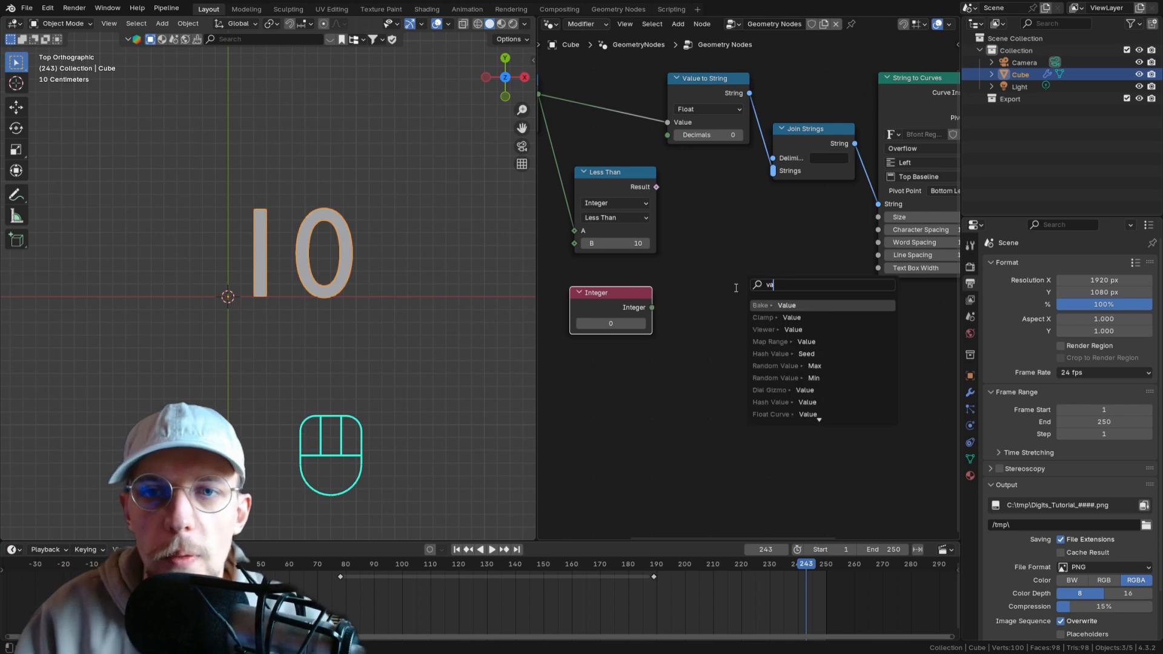
pyautogui.write('value to string')
pyautogui.press('Return')
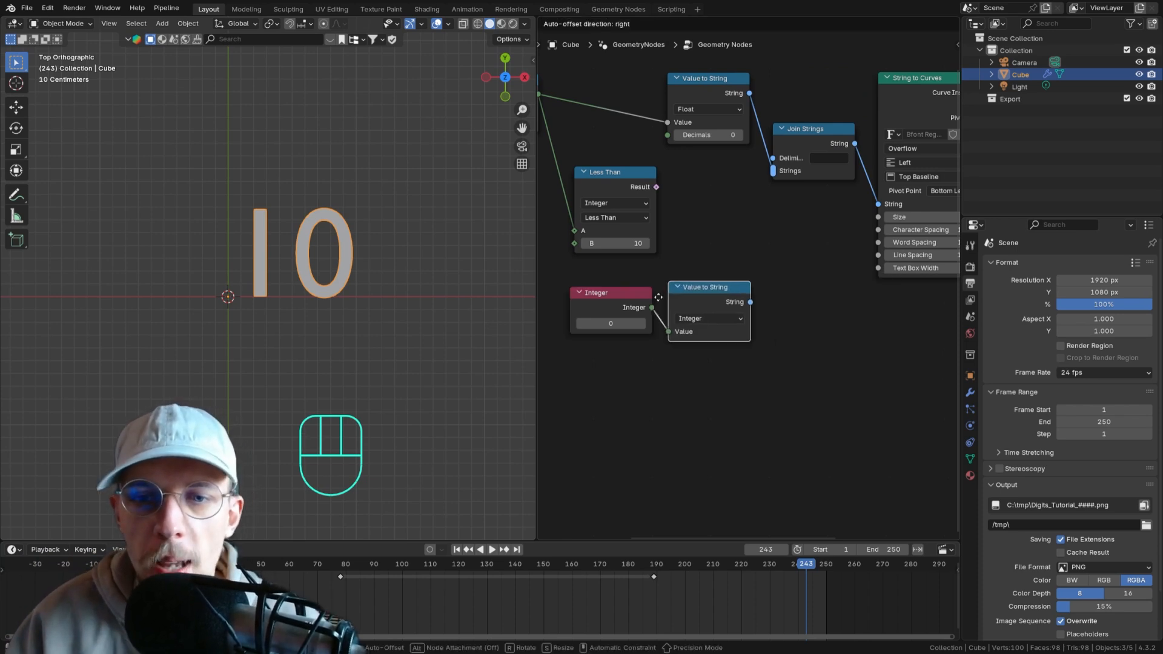
pyautogui.click(659, 302)
# - Preview the Integer's string through String to Curves and cut that link again
pyautogui.moveTo(796, 265); pyautogui.dragTo(872, 209)
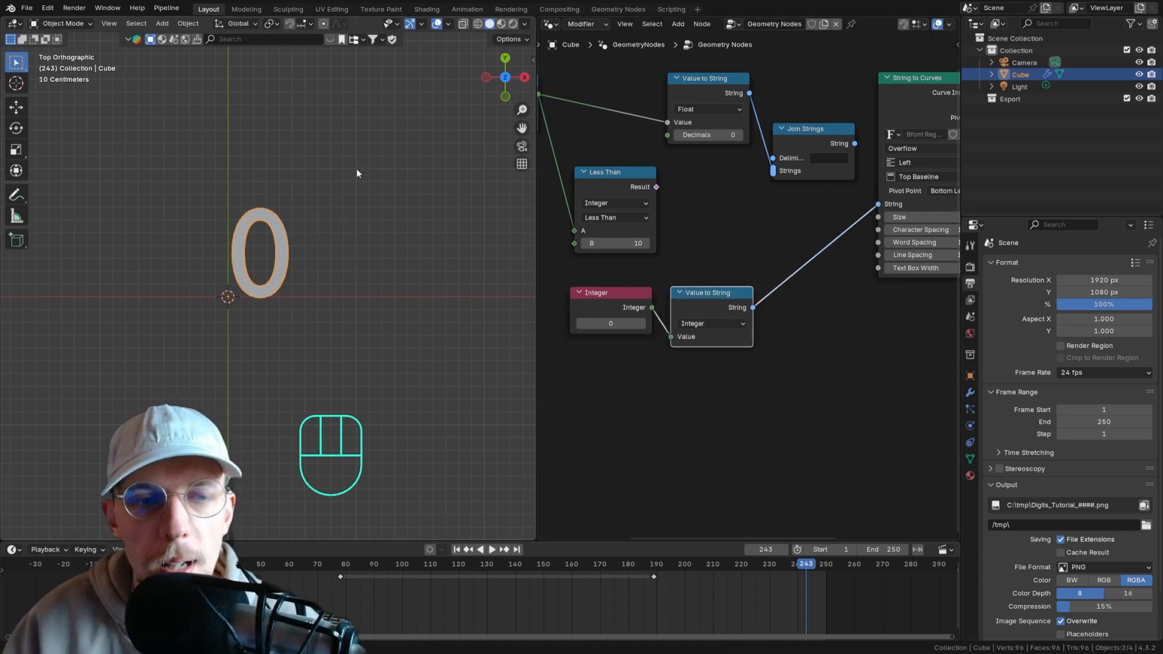
pyautogui.keyDown('ctrl'); pyautogui.moveTo(744, 233); pyautogui.dragTo(795, 313, button='right'); pyautogui.keyUp('ctrl')
pyautogui.scroll(-3, 749, 286)
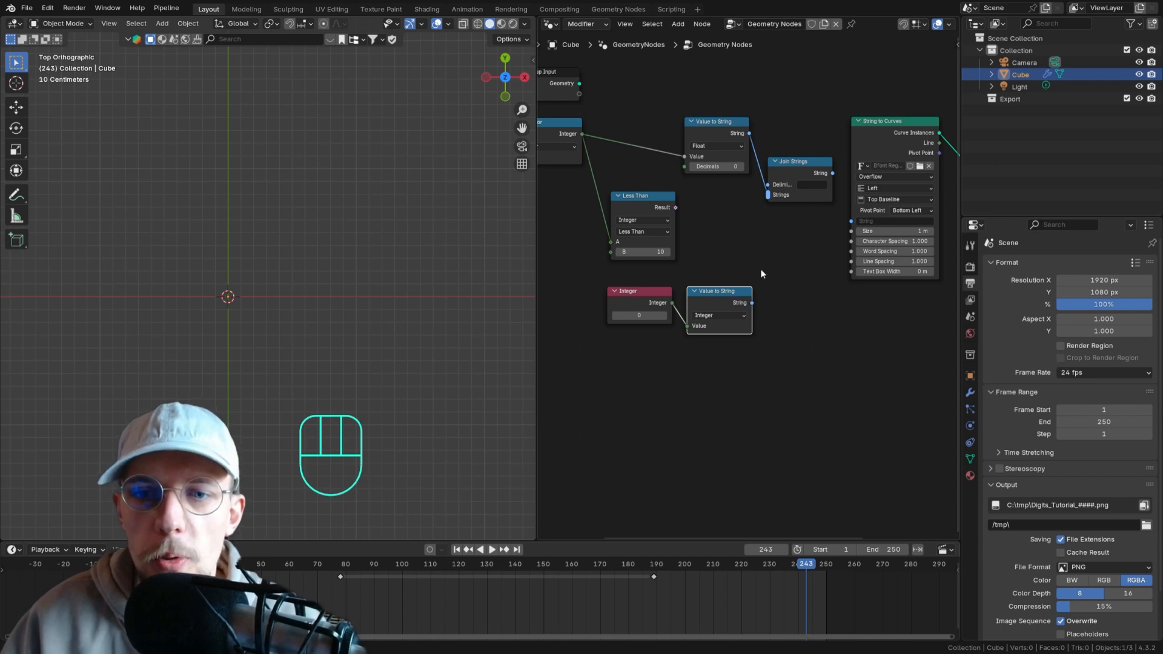
# - Move the String to Curves, Fill Curve and Group Output nodes farther along to make room before them
pyautogui.moveTo(783, 232); pyautogui.dragTo(698, 248, button='middle')
pyautogui.moveTo(931, 250); pyautogui.dragTo(759, 260, button='middle')
pyautogui.scroll(-4, 760, 259)
pyautogui.moveTo(876, 280); pyautogui.dragTo(653, 184)
pyautogui.press('g')
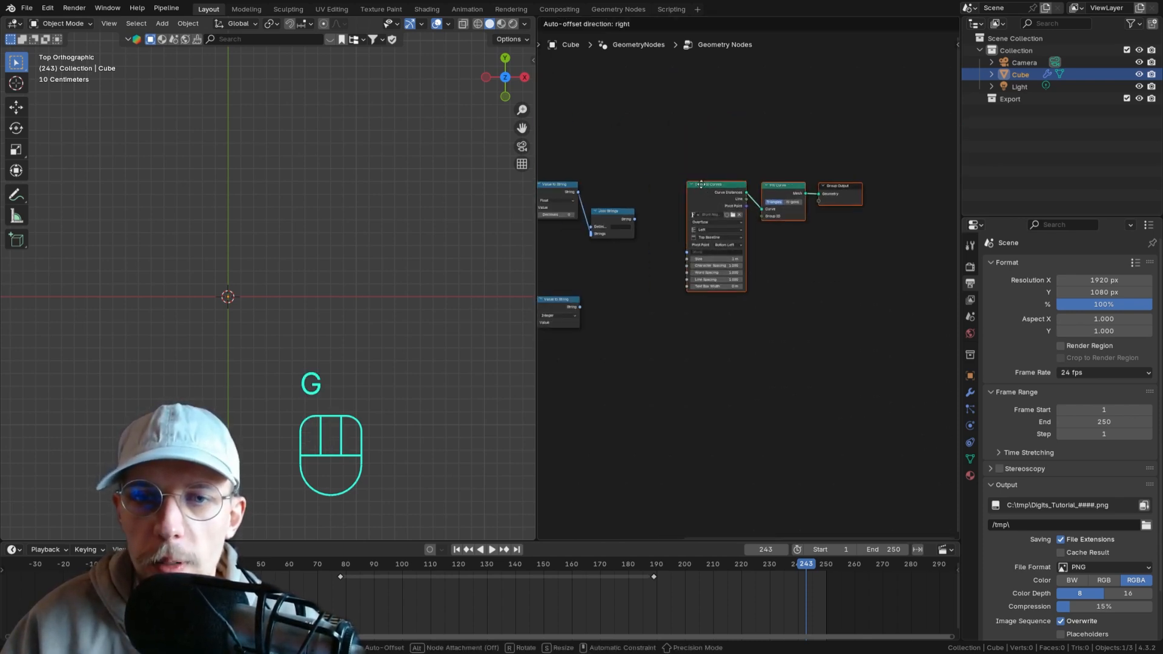
pyautogui.click(775, 184)
# - Move the Join Strings node farther away from the Float Value to String node
pyautogui.moveTo(605, 215); pyautogui.dragTo(766, 195, button='middle')
pyautogui.click(788, 195)
pyautogui.scroll(3, 772, 209)
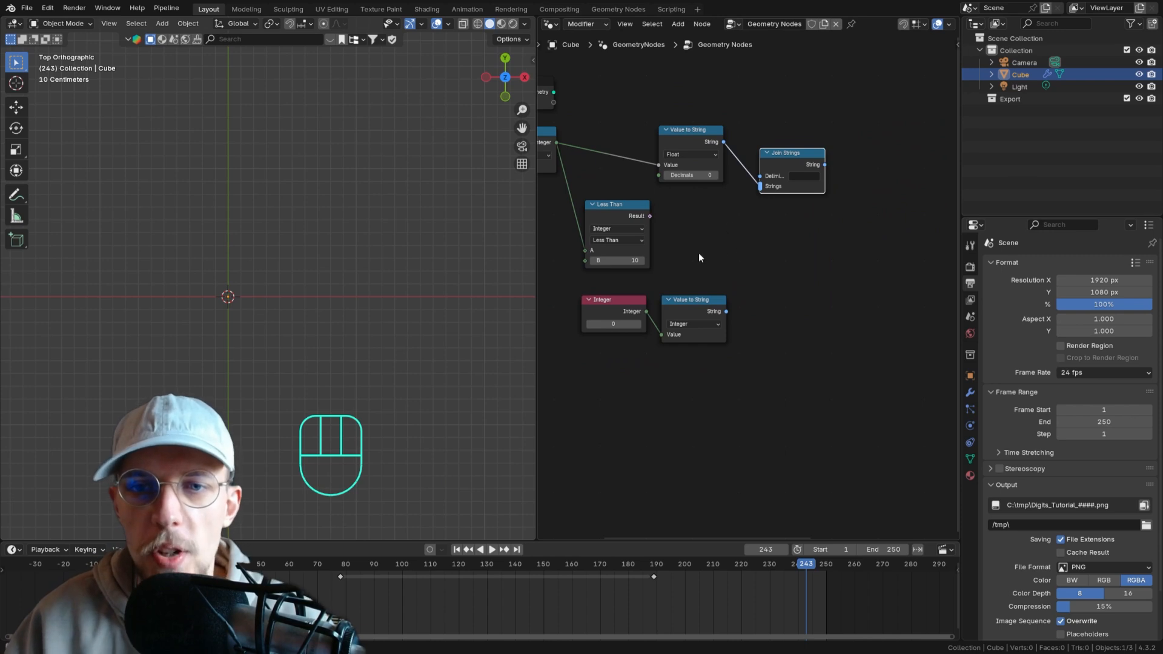
pyautogui.scroll(2, 718, 243)
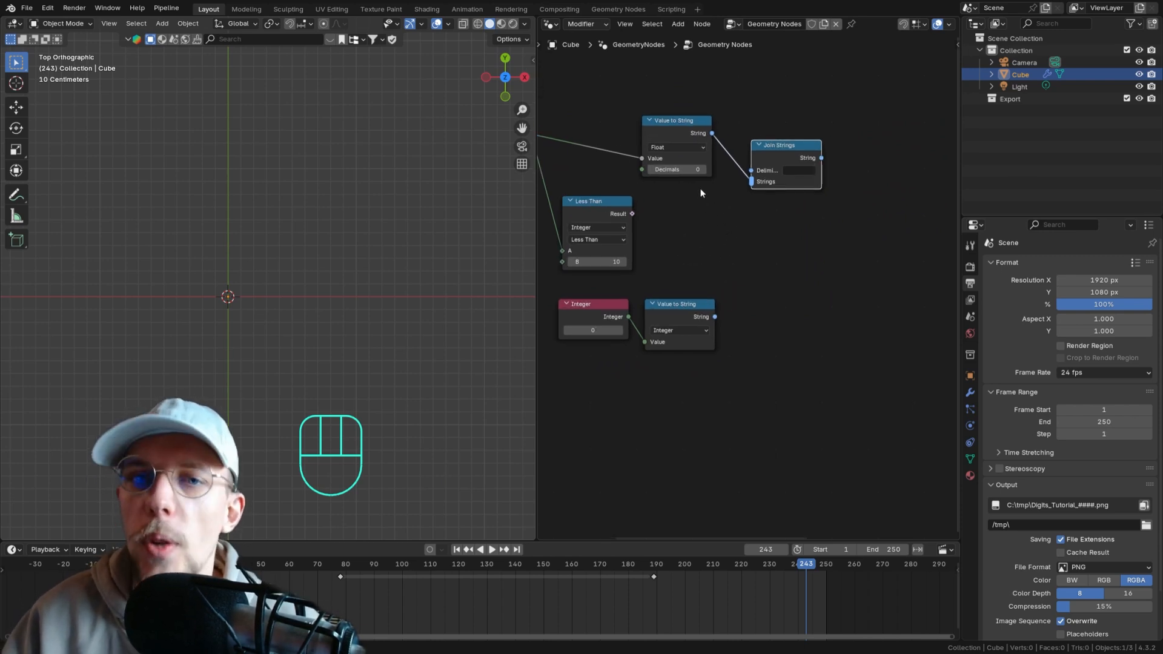
pyautogui.press('g')
pyautogui.click(734, 193)
# - Connect the Float Value to String output directly to String to Curves and scrub the timeline to frame 247
pyautogui.keyDown('ctrl'); pyautogui.keyDown('shift'); pyautogui.click(686, 121); pyautogui.keyUp('shift'); pyautogui.keyUp('ctrl')
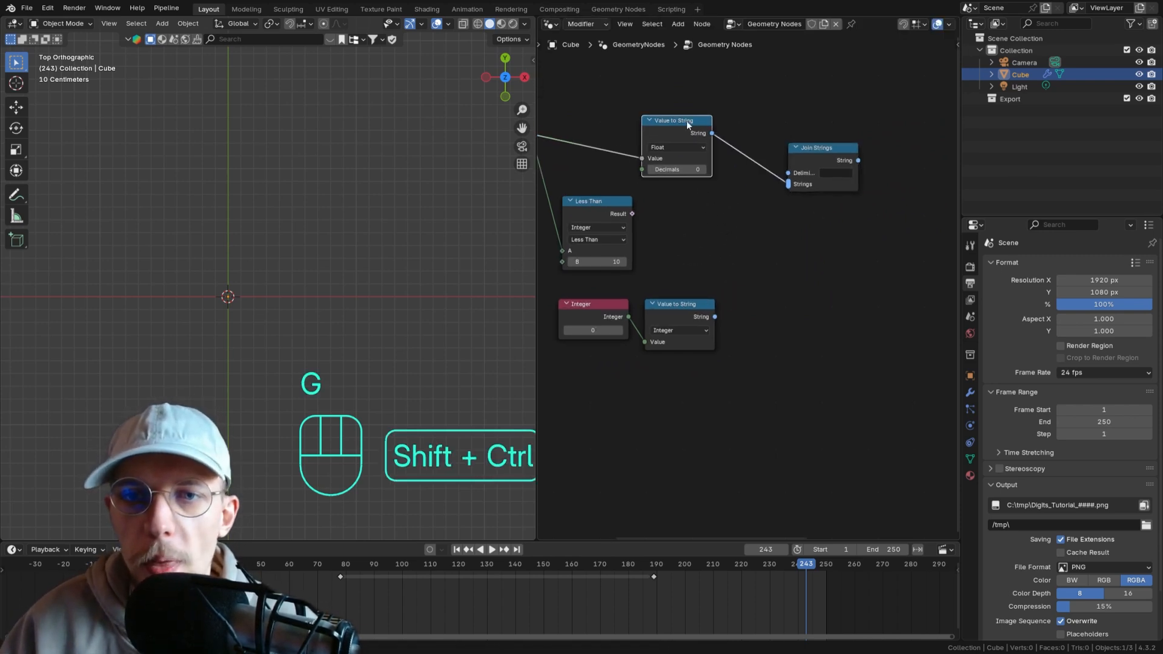
pyautogui.moveTo(746, 183); pyautogui.dragTo(669, 194, button='middle')
pyautogui.scroll(-2, 669, 194)
pyautogui.moveTo(650, 166); pyautogui.dragTo(901, 249)
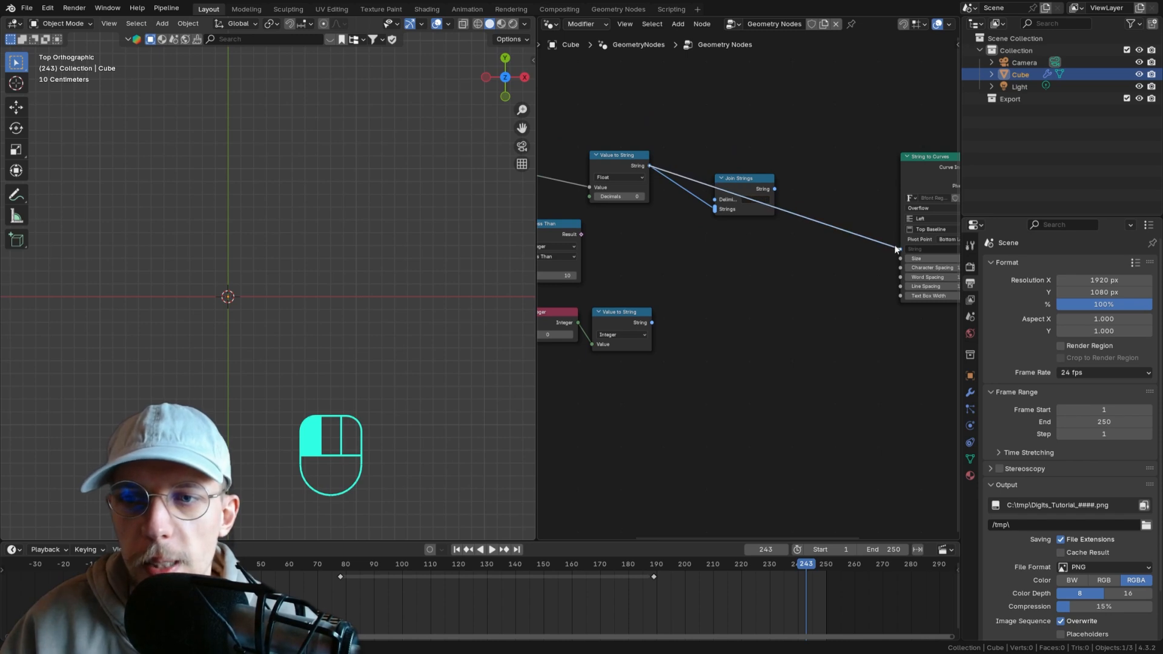
pyautogui.moveTo(612, 557); pyautogui.dragTo(819, 561)
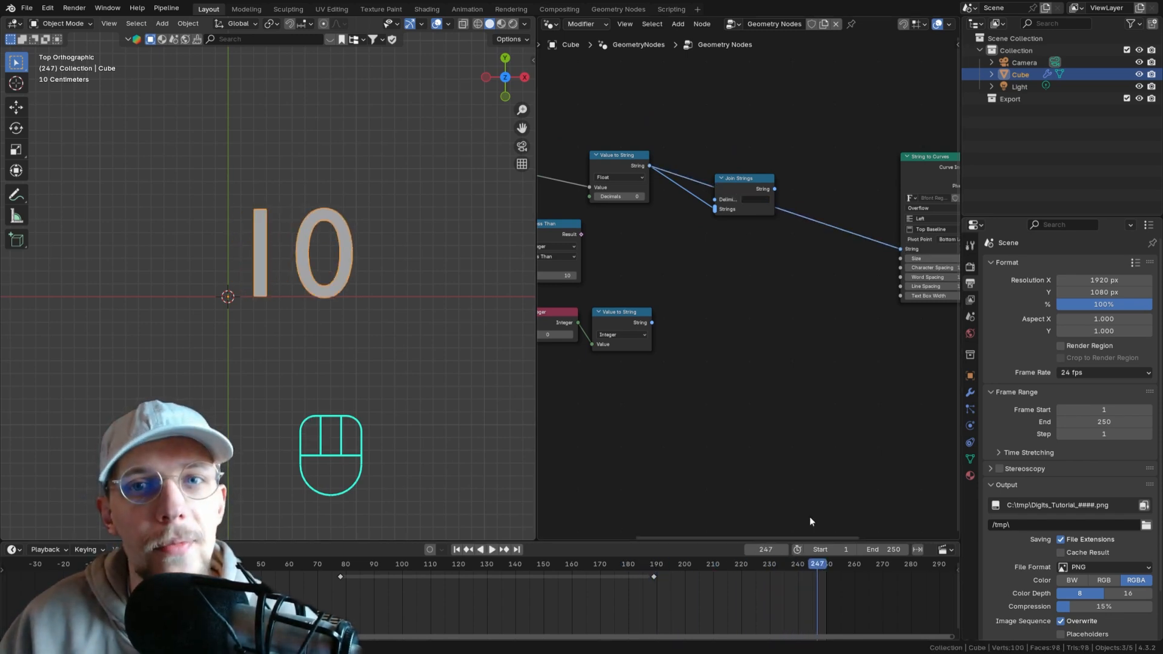
# - Add a Switch node driven by the Less Than result and set its input type to String
pyautogui.moveTo(677, 247); pyautogui.dragTo(745, 248, button='middle')
pyautogui.scroll(2, 751, 272)
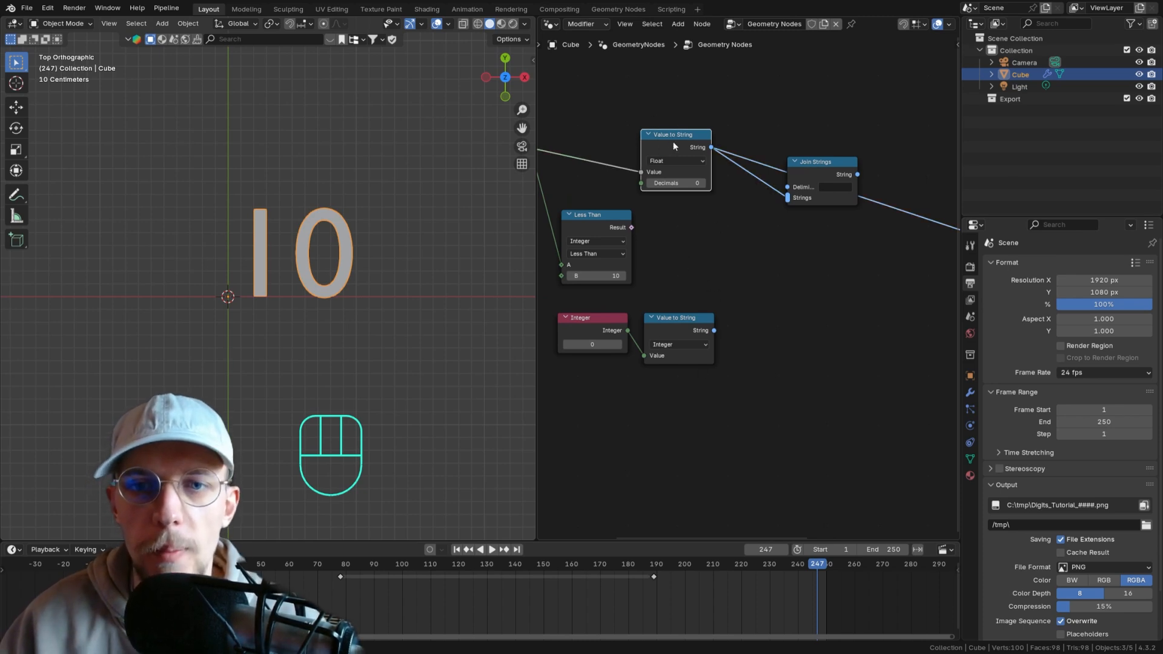
pyautogui.scroll(2, 675, 310)
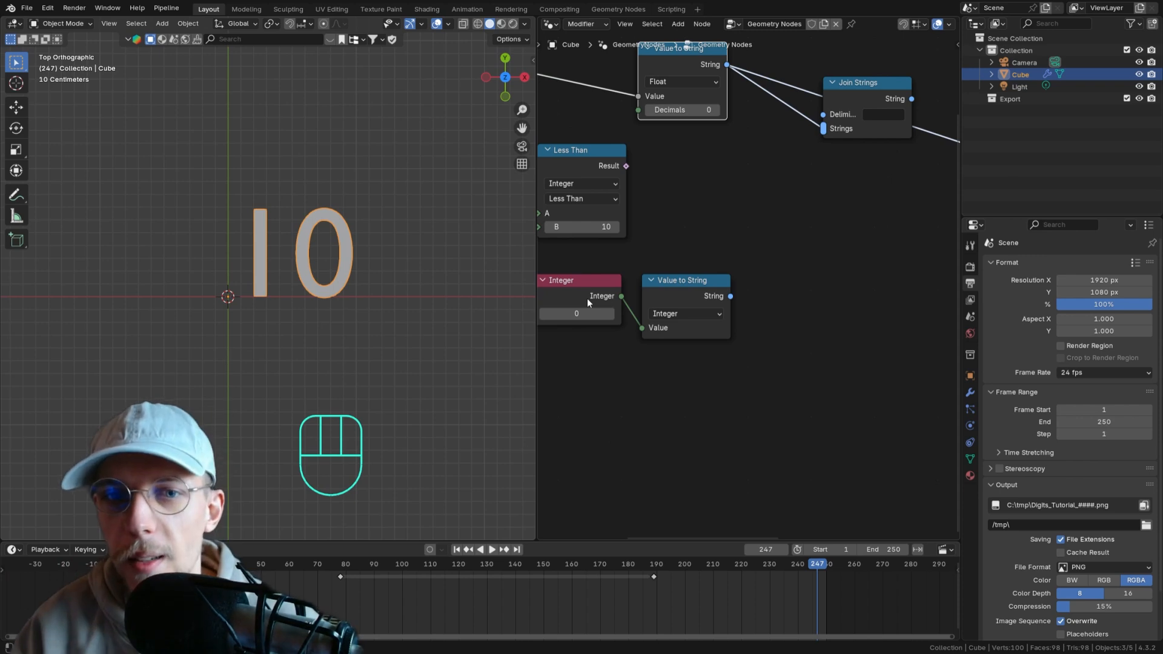
pyautogui.moveTo(626, 167); pyautogui.dragTo(754, 225)
pyautogui.write('swi')
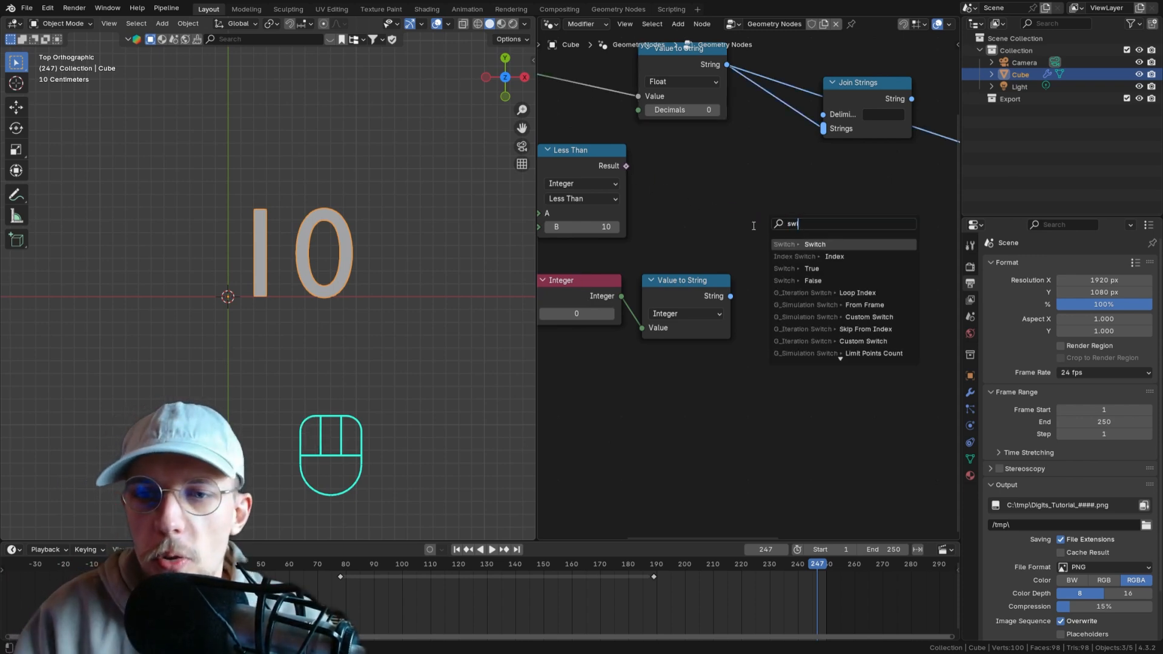
pyautogui.press('Return')
pyautogui.click(803, 201)
pyautogui.click(862, 226)
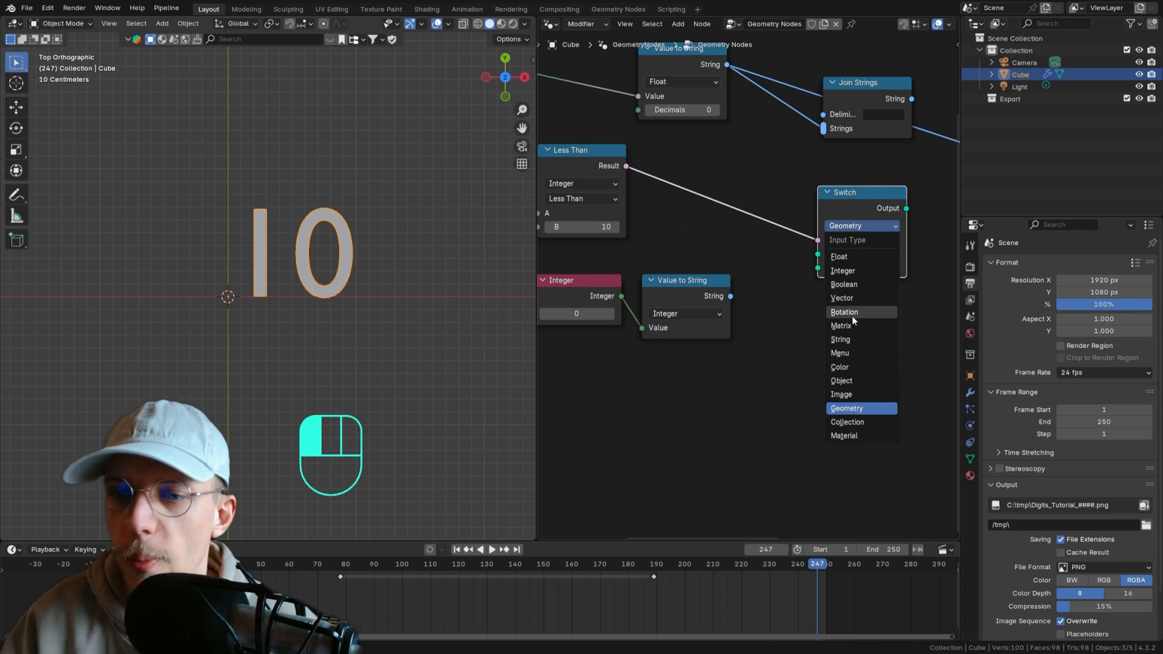
pyautogui.click(852, 341)
# - Add a Join Strings node after the Integer's Value to String and also connect the Float Value to String output to its Strings input
pyautogui.scroll(-2, 821, 238)
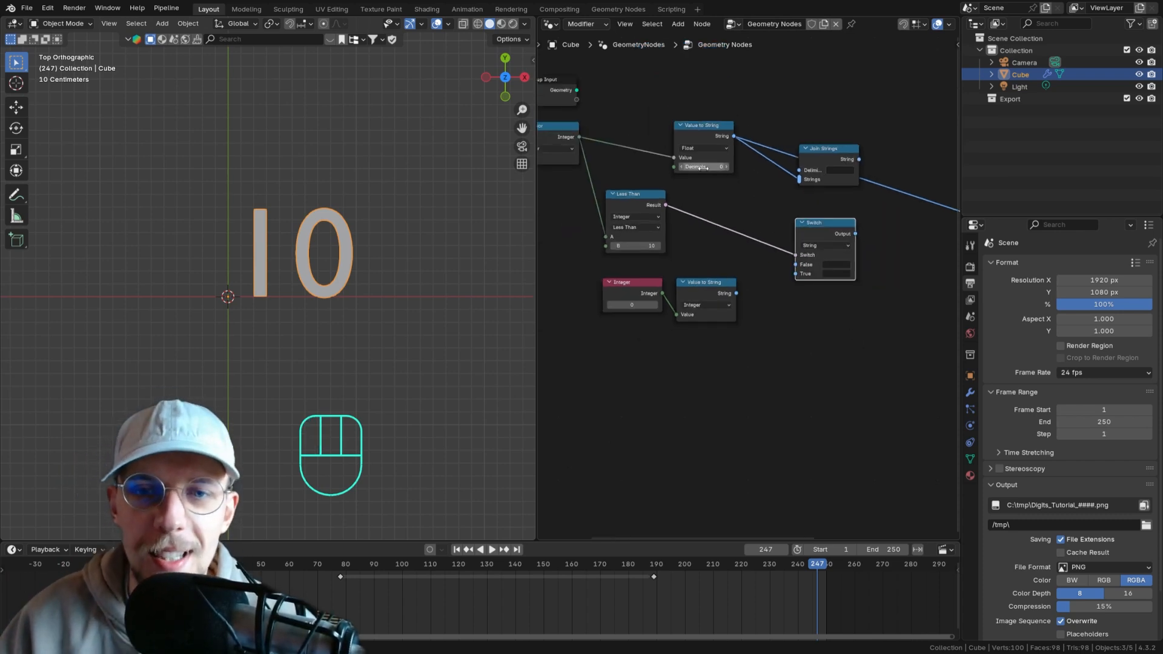
pyautogui.scroll(1, 782, 258)
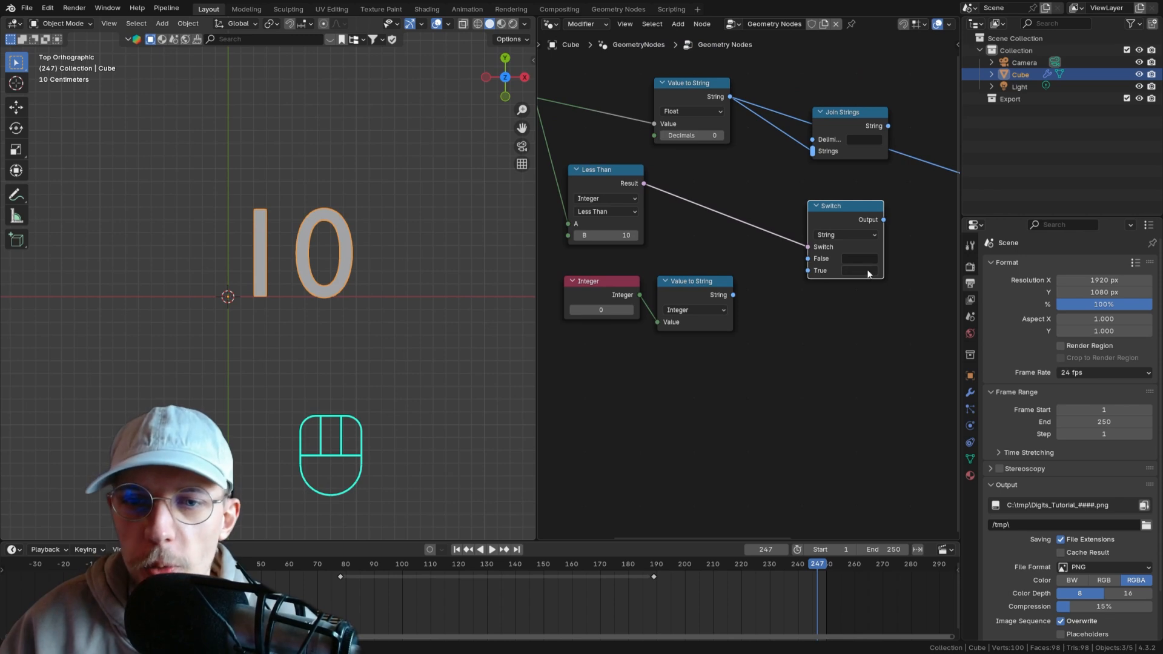
pyautogui.scroll(-1, 772, 298)
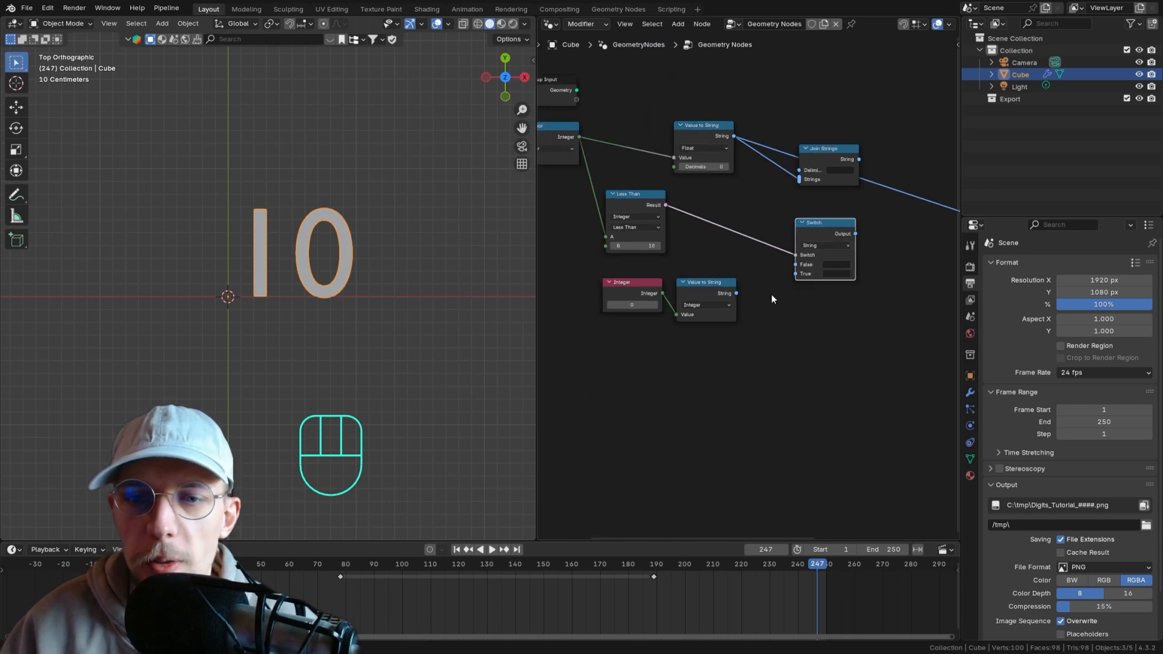
pyautogui.click(739, 295)
pyautogui.hotkey('shift', 'a')
pyautogui.write('joing s')
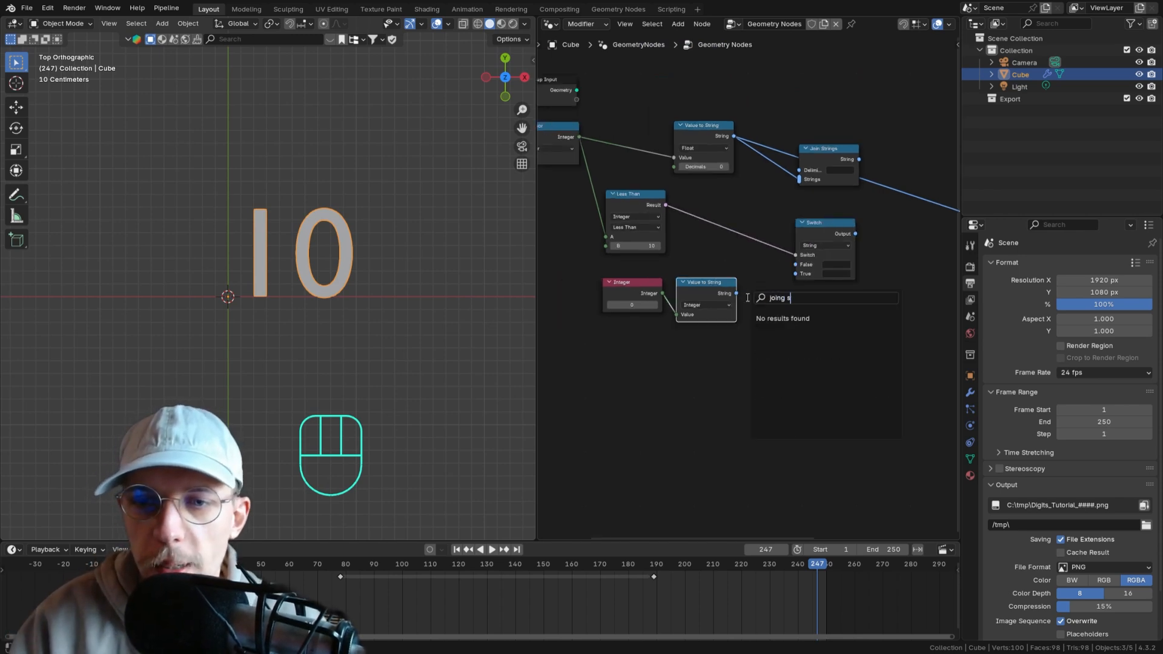
pyautogui.press('BackSpace')
pyautogui.press('BackSpace')
pyautogui.press('BackSpace')
pyautogui.write('s')
pyautogui.press('Down')
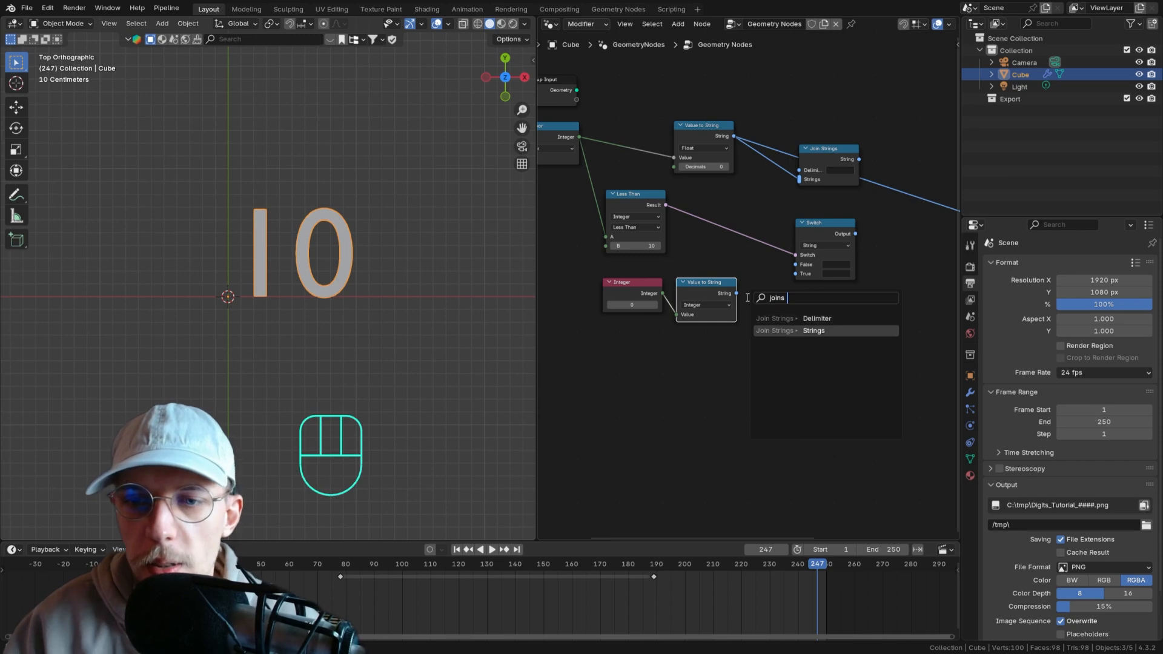
pyautogui.press('Return')
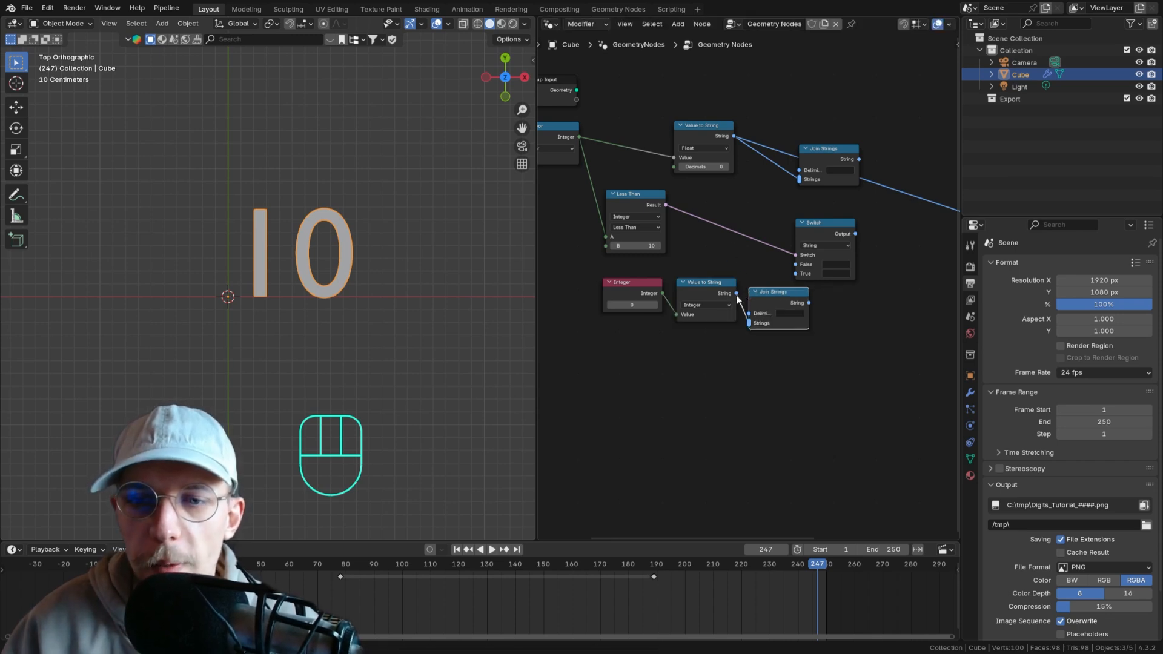
pyautogui.moveTo(731, 137); pyautogui.dragTo(743, 330)
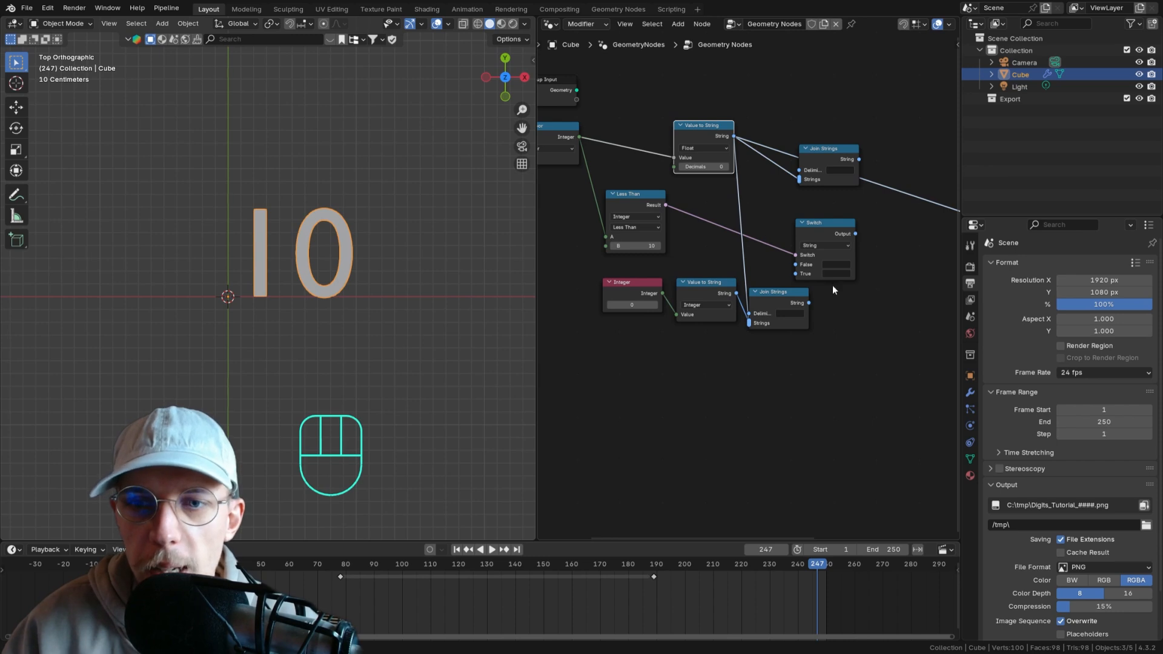
# - Move the Switch node aside and connect the new Join Strings output to its True input
pyautogui.click(818, 224)
pyautogui.press('h')
pyautogui.click(801, 223)
pyautogui.moveTo(809, 225); pyautogui.dragTo(838, 229)
pyautogui.moveTo(808, 303); pyautogui.dragTo(824, 278)
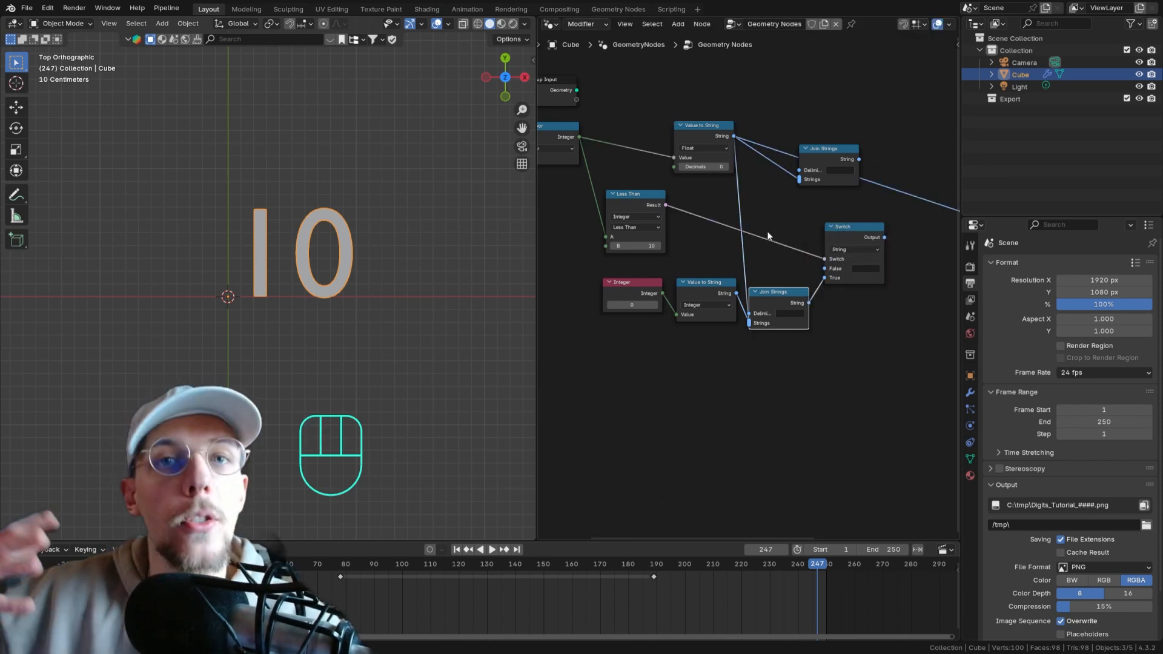
# - Remove the unused upper Join Strings node and connect the Float Value to String output to the Switch's False input
pyautogui.click(823, 148)
pyautogui.hotkey('ctrl', 'x')
pyautogui.moveTo(735, 137); pyautogui.dragTo(731, 123, button='middle')
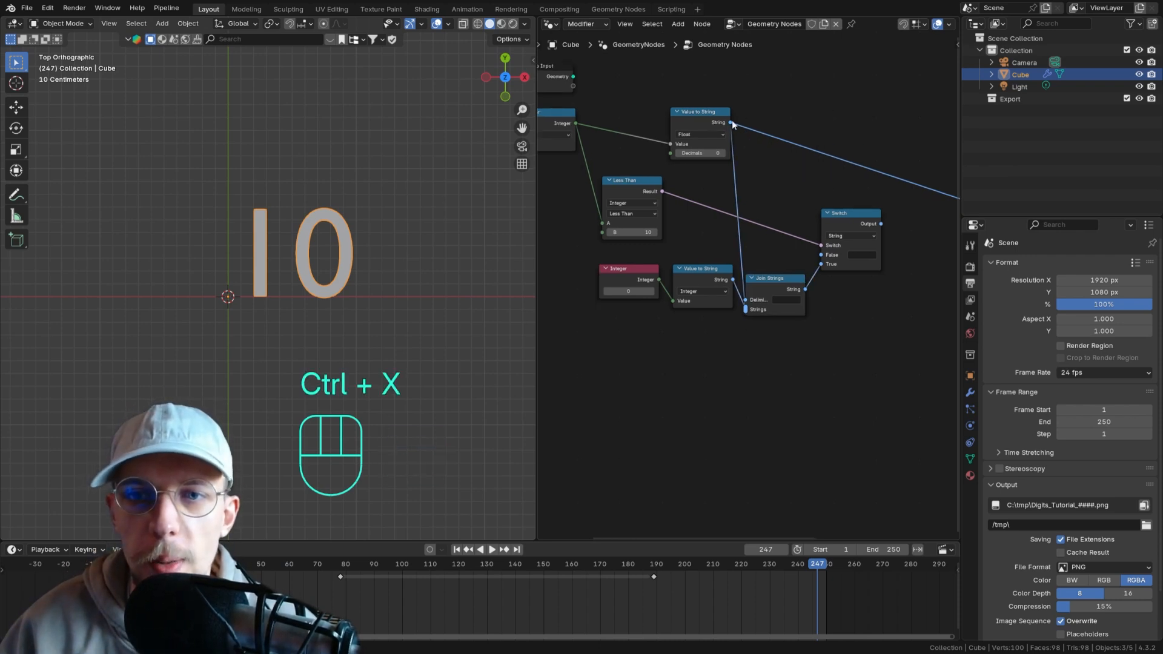
pyautogui.moveTo(732, 121); pyautogui.dragTo(822, 254)
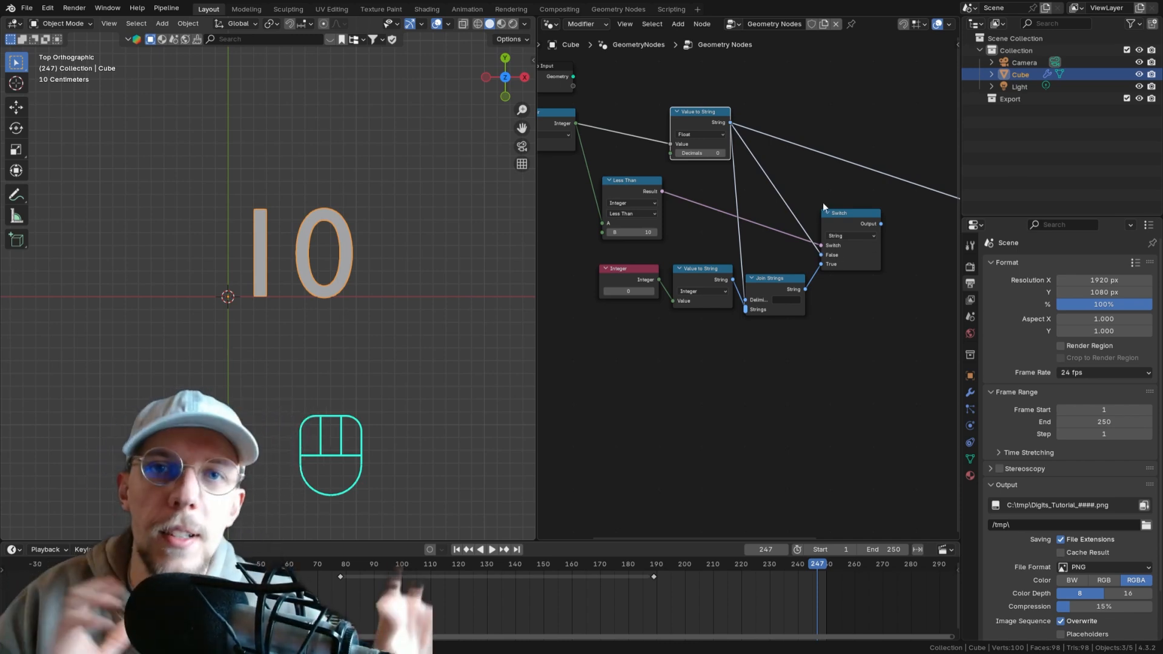
pyautogui.scroll(-3, 845, 206)
pyautogui.moveTo(865, 203); pyautogui.dragTo(779, 216, button='middle')
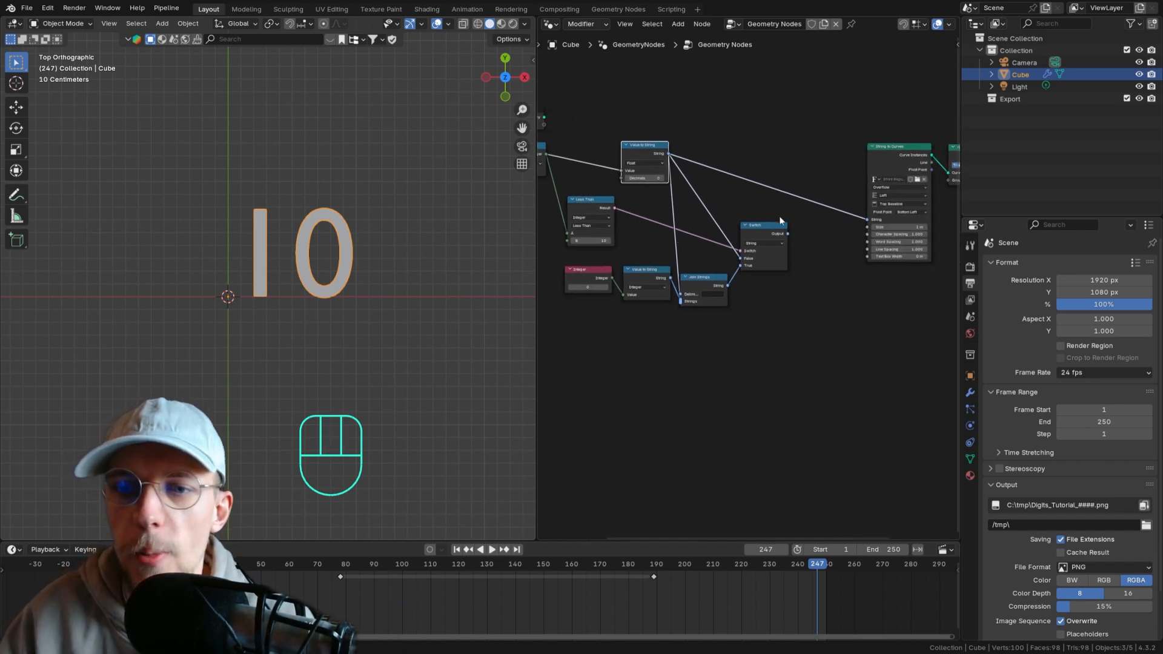
# - Connect the Switch output to String to Curves' String input and scrub the timeline to frame 241 to check the digits
pyautogui.moveTo(788, 233); pyautogui.dragTo(867, 219)
pyautogui.scroll(-3, 598, 594)
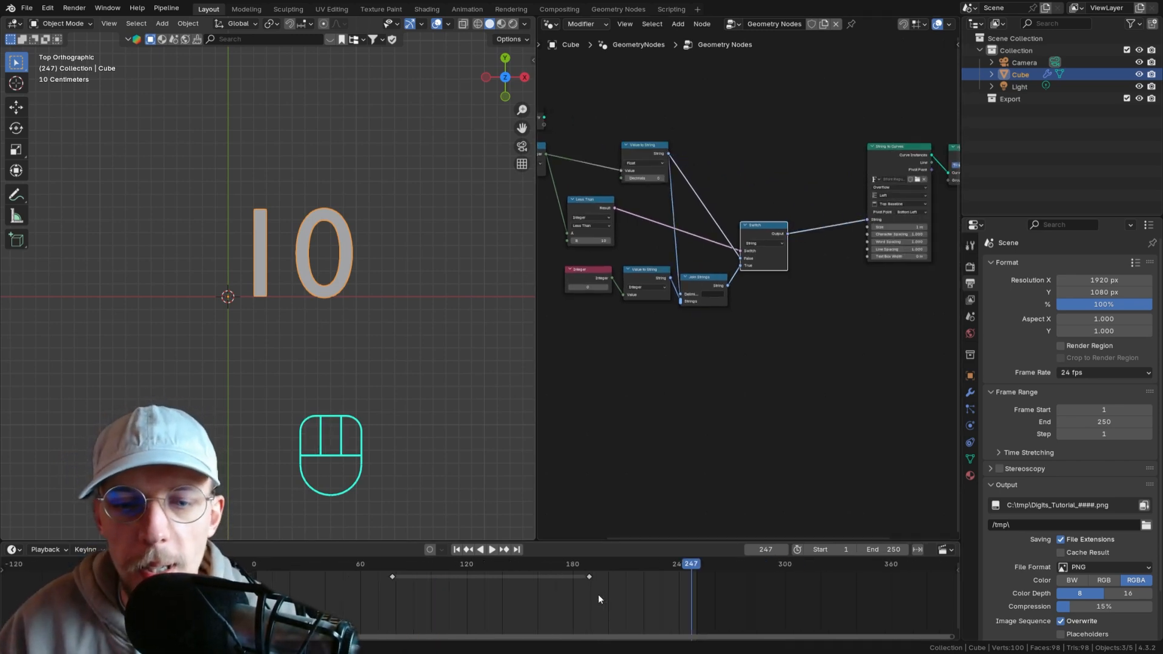
pyautogui.moveTo(593, 589); pyautogui.dragTo(663, 579)
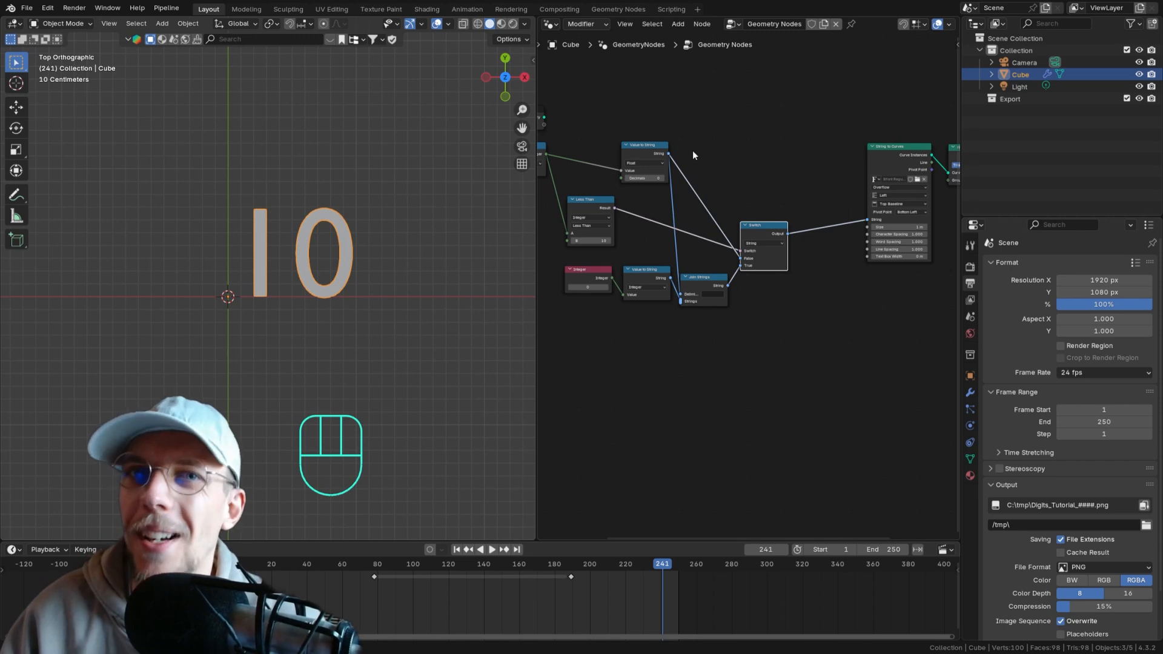
# - Tidy the zero-prefix nodes by aligning the Float Value to String above Less Than and raising the Switch beside them
pyautogui.scroll(-3, 686, 206)
pyautogui.moveTo(684, 209); pyautogui.dragTo(714, 202, button='middle')
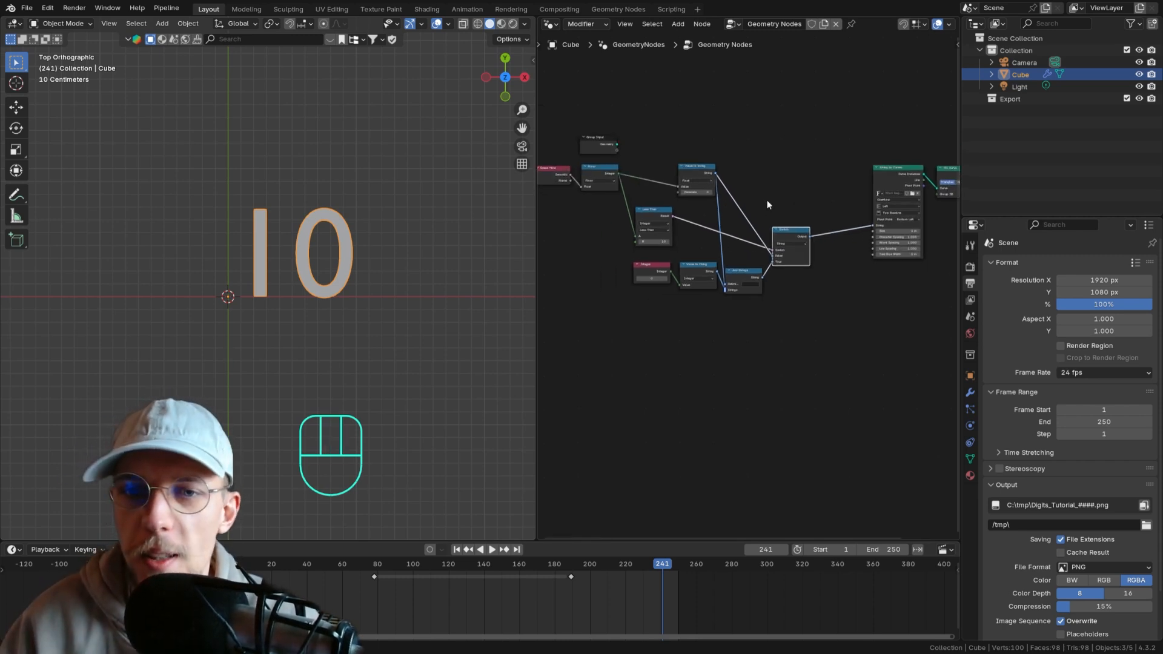
pyautogui.moveTo(696, 168); pyautogui.dragTo(654, 167)
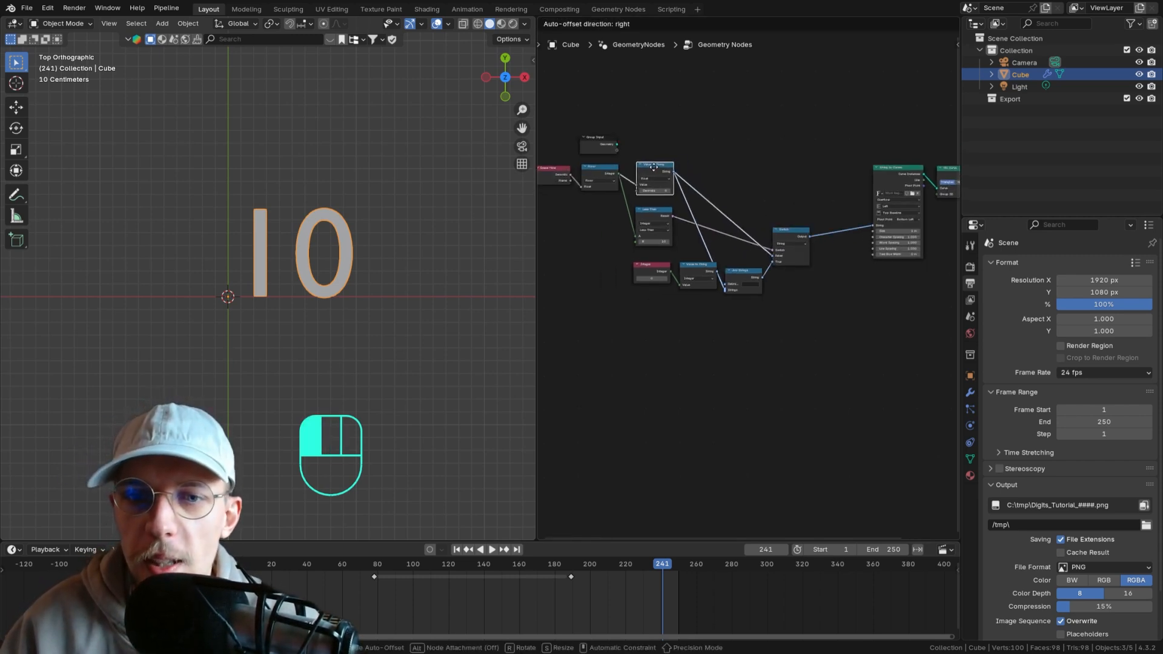
pyautogui.moveTo(835, 347); pyautogui.dragTo(642, 170)
pyautogui.press('g')
pyautogui.click(754, 187)
pyautogui.press('g')
pyautogui.click(739, 190)
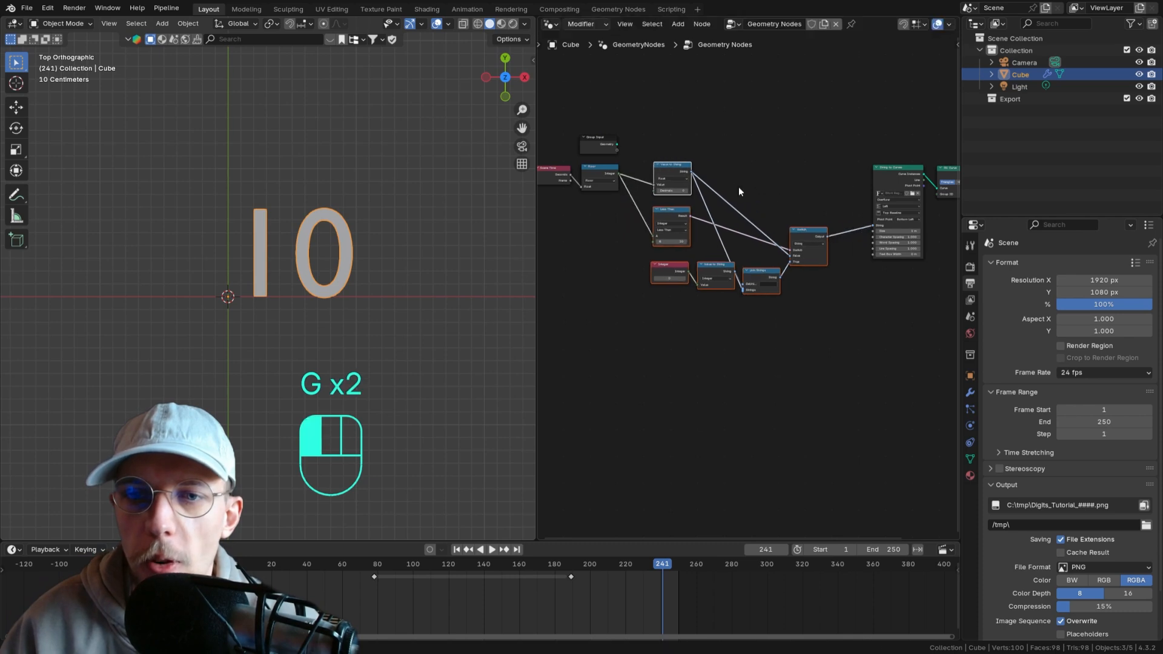
pyautogui.click(739, 191)
pyautogui.moveTo(804, 232); pyautogui.dragTo(800, 175)
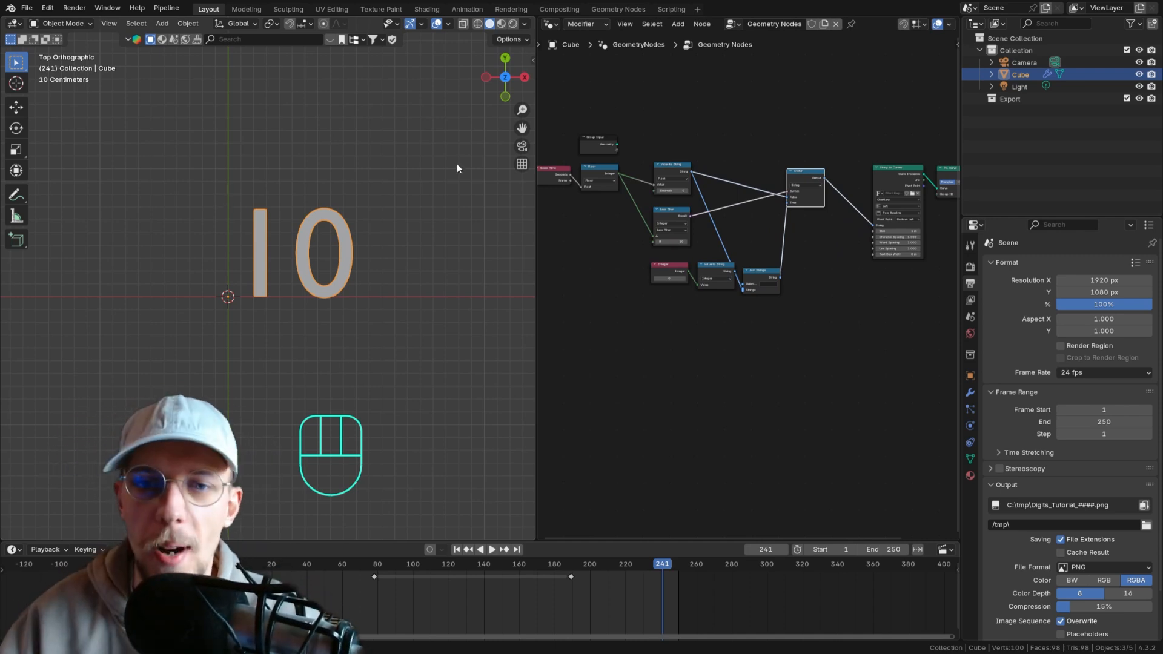
# - Insert a shared reroute point on the two links leaving the Floor node and place it before Value to String
pyautogui.moveTo(562, 171); pyautogui.dragTo(579, 170, button='middle')
pyautogui.moveTo(849, 319); pyautogui.dragTo(661, 136)
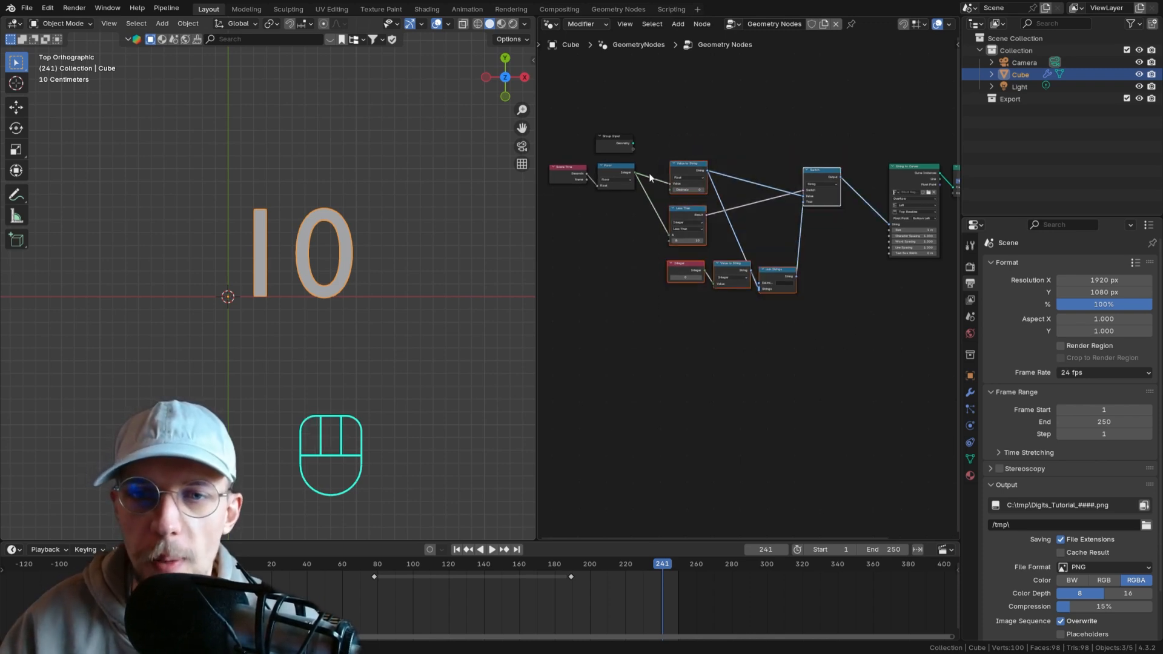
pyautogui.moveTo(630, 204); pyautogui.dragTo(690, 247, button='middle')
pyautogui.scroll(1, 689, 247)
pyautogui.scroll(3, 690, 247)
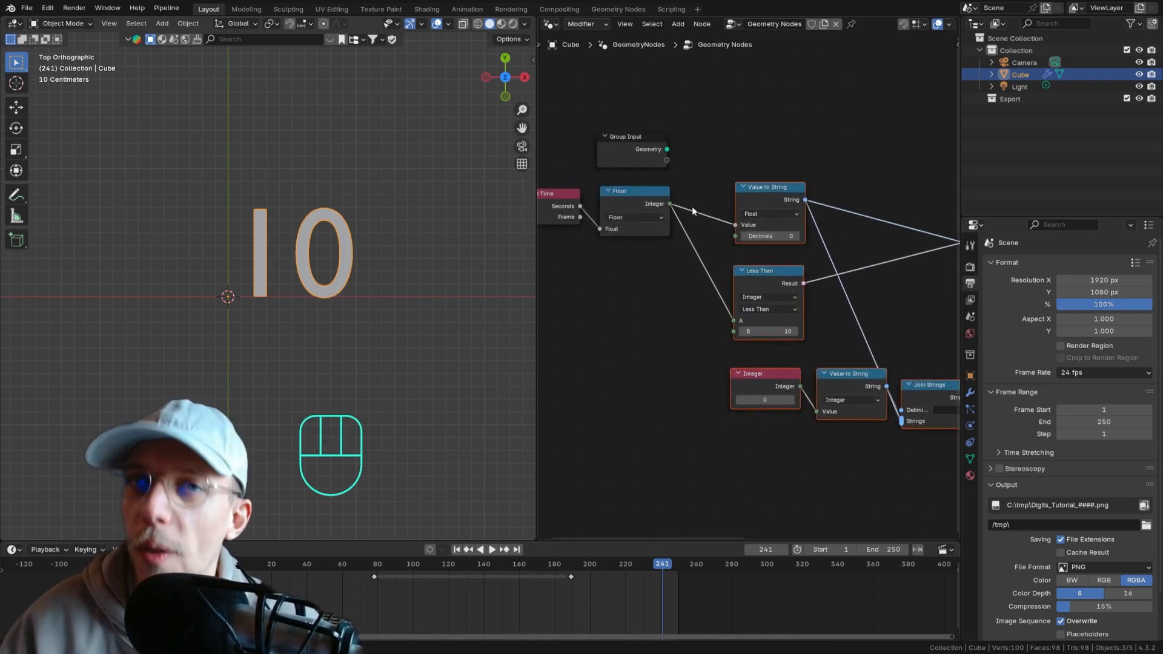
pyautogui.click(705, 199)
pyautogui.press('shift')
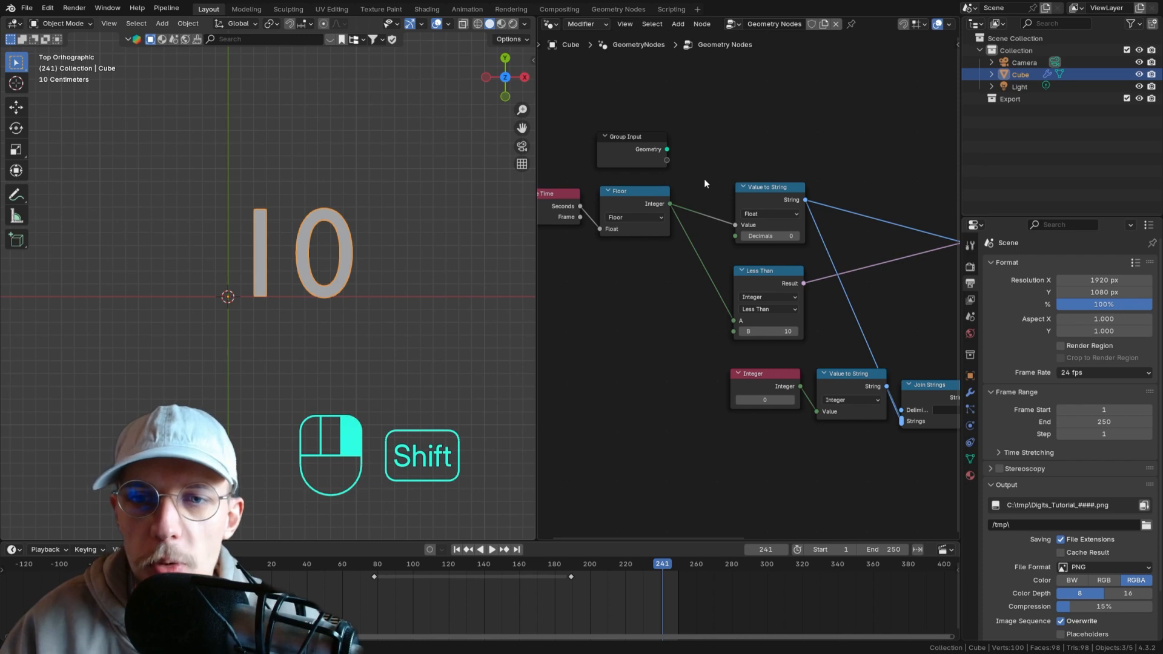
pyautogui.moveTo(703, 180)
pyautogui.keyDown('shift'); pyautogui.mouseDown(button='right')
pyautogui.moveTo(708, 242)
pyautogui.moveTo(687, 284)
pyautogui.mouseUp(button='right'); pyautogui.keyUp('shift')
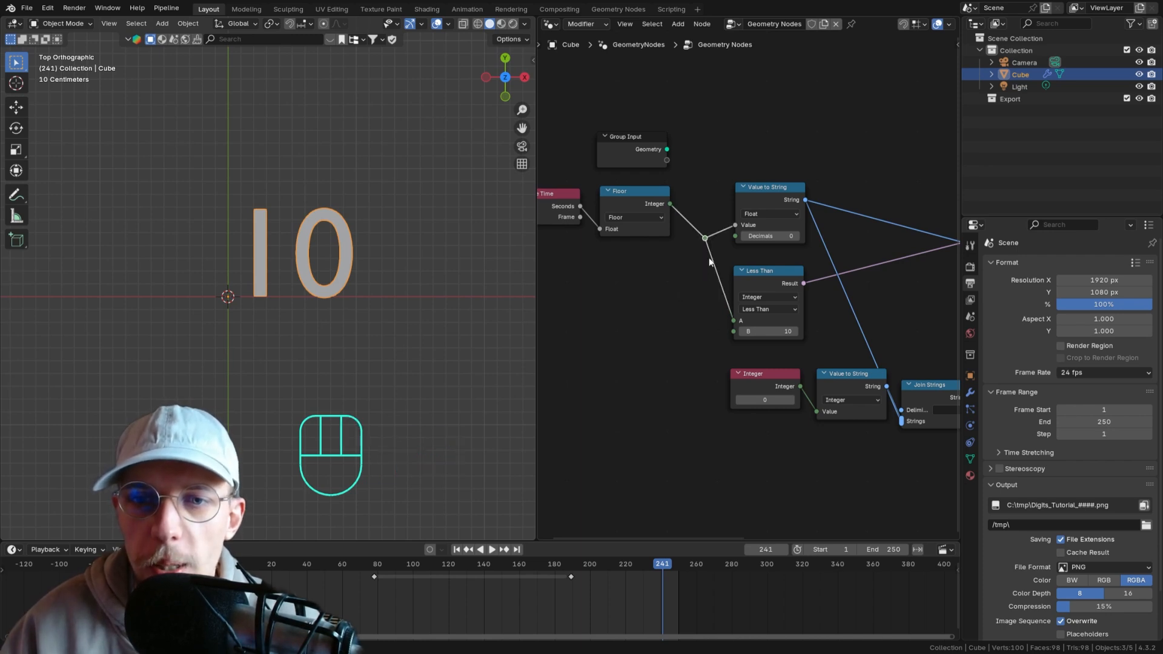
pyautogui.press('g')
pyautogui.click(710, 239)
# - Group the reroute, both Value to String nodes, Less Than, Integer, Join Strings and Switch into one node group
pyautogui.scroll(-4, 710, 238)
pyautogui.moveTo(710, 238); pyautogui.dragTo(639, 227, button='middle')
pyautogui.moveTo(863, 198); pyautogui.dragTo(861, 188)
pyautogui.moveTo(630, 148); pyautogui.dragTo(906, 381)
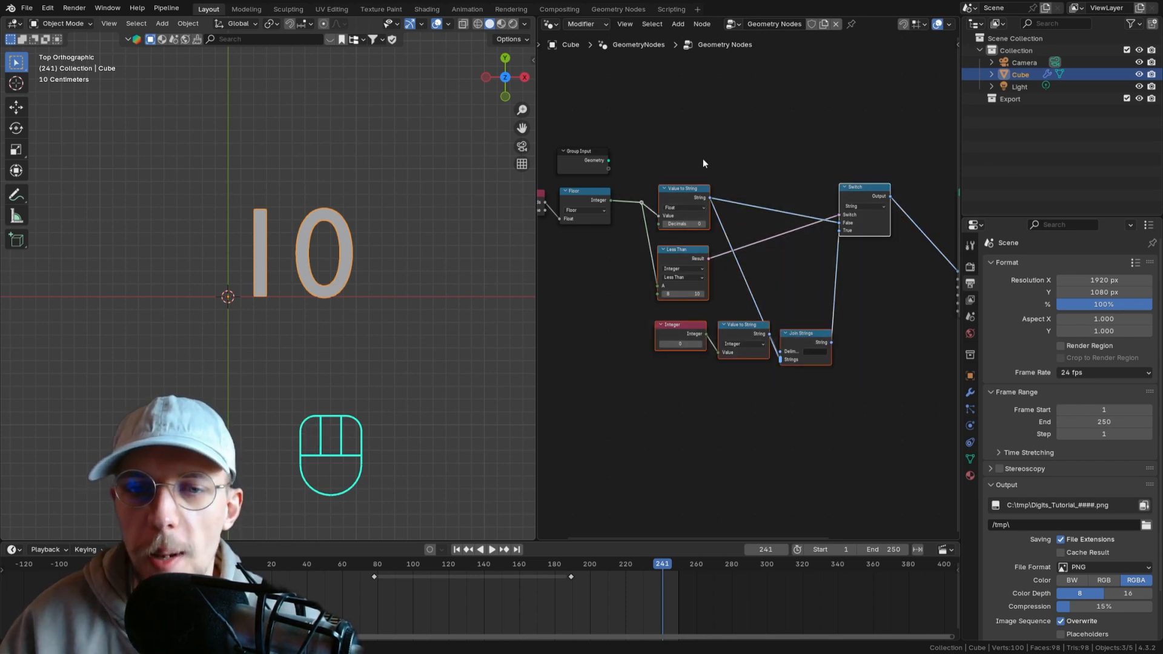
pyautogui.hotkey('ctrl', 'g')
# - Inside the group, align the reroute with Group Input and move Group Output next to the Switch node
pyautogui.click(650, 233)
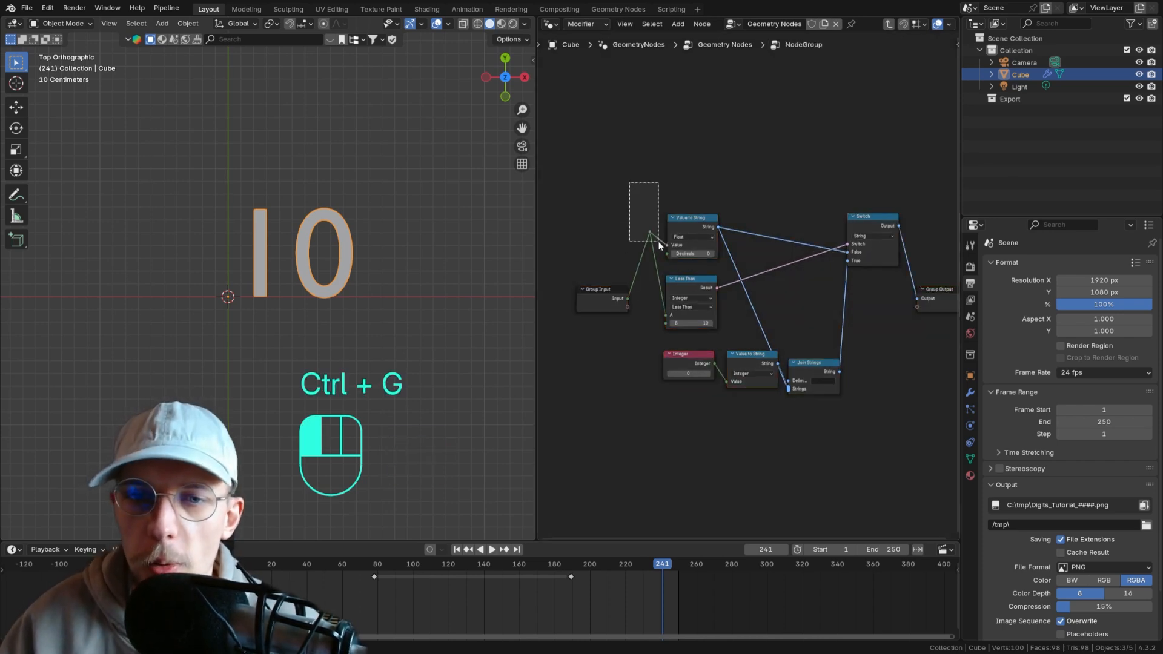
pyautogui.press('g')
pyautogui.click(645, 302)
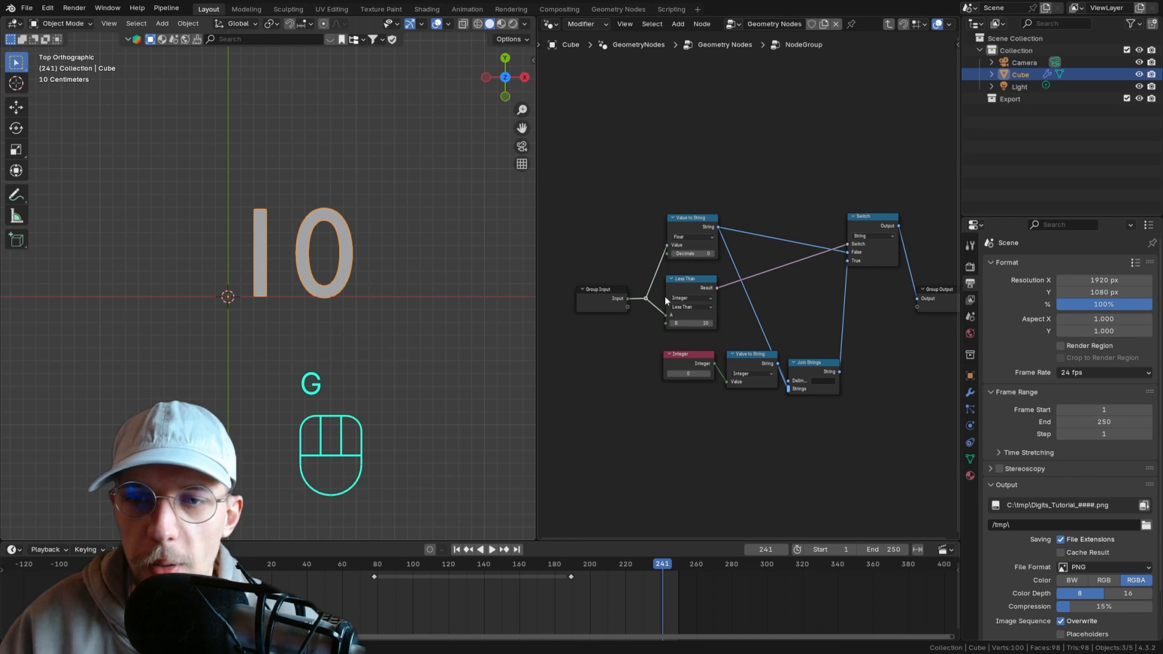
pyautogui.moveTo(933, 286); pyautogui.dragTo(853, 285, button='middle')
pyautogui.moveTo(852, 284); pyautogui.dragTo(845, 215)
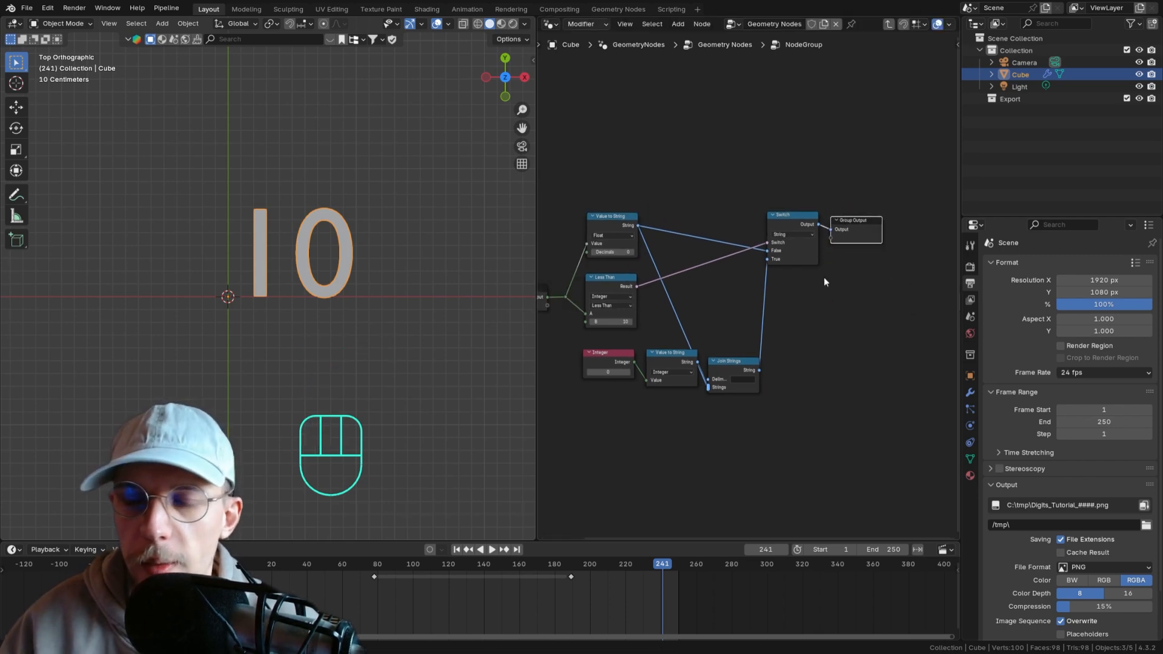
# - Exit the group and move the String to Curves, Fill Curve and output nodes closer to the new group node
pyautogui.rightClick(852, 300)
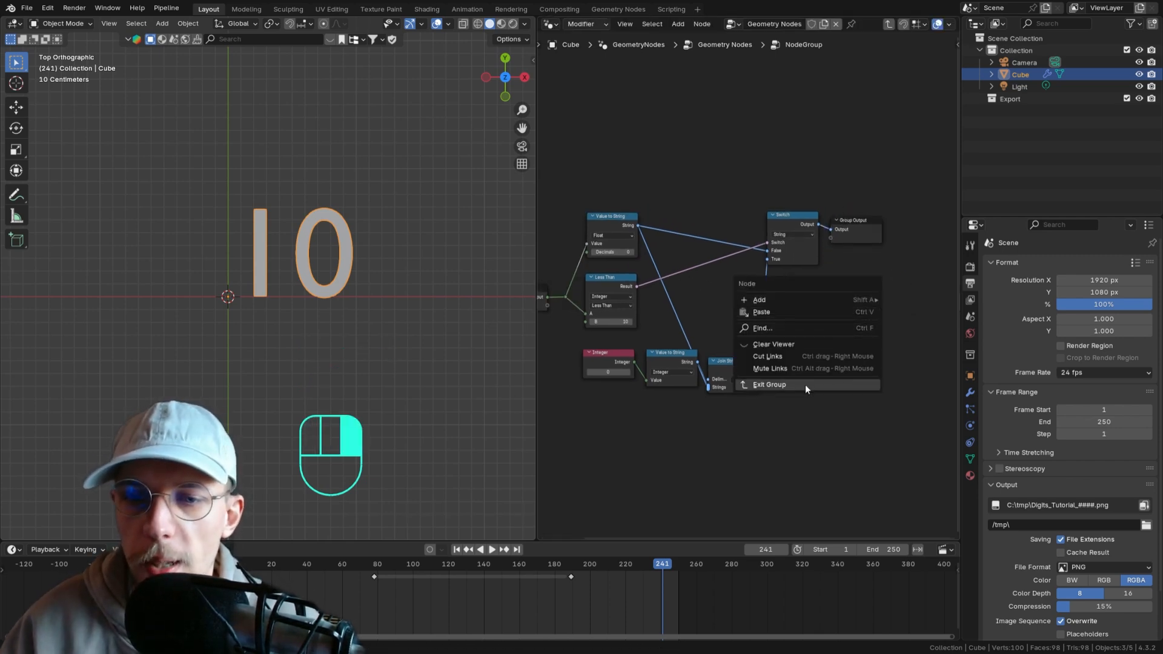
pyautogui.click(769, 384)
pyautogui.scroll(-2, 848, 309)
pyautogui.moveTo(939, 311); pyautogui.dragTo(709, 175)
pyautogui.press('g')
pyautogui.click(810, 239)
pyautogui.moveTo(795, 180); pyautogui.dragTo(905, 267)
pyautogui.press('g')
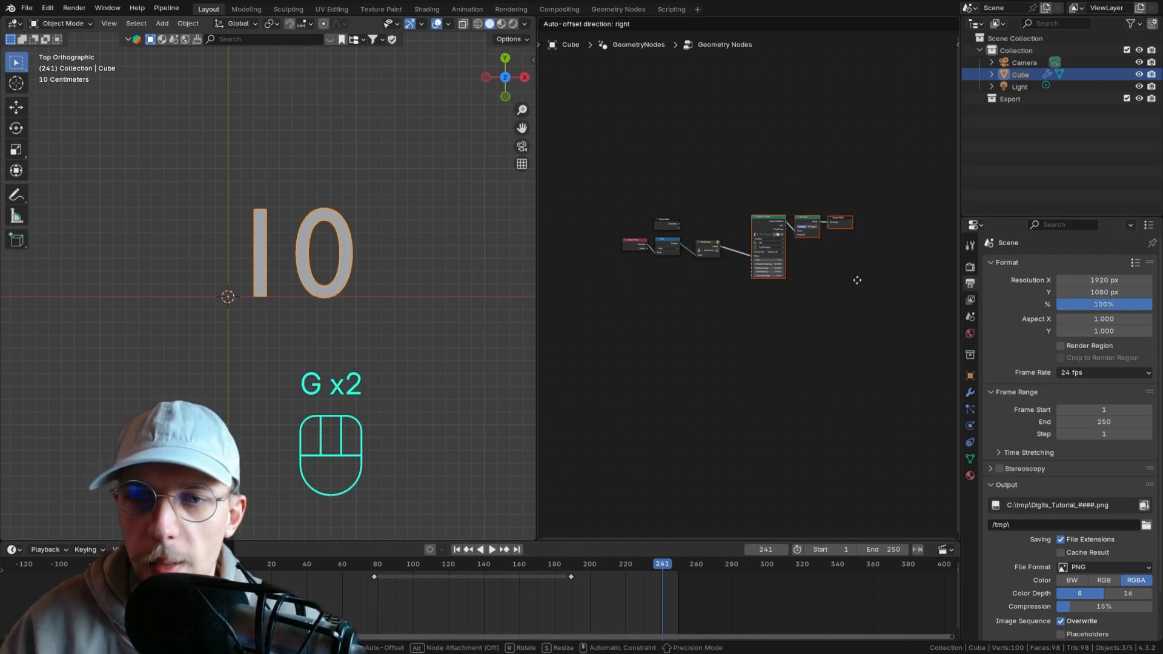
pyautogui.click(841, 300)
pyautogui.moveTo(678, 261); pyautogui.dragTo(786, 261, button='middle')
pyautogui.scroll(5, 786, 261)
pyautogui.scroll(3, 781, 257)
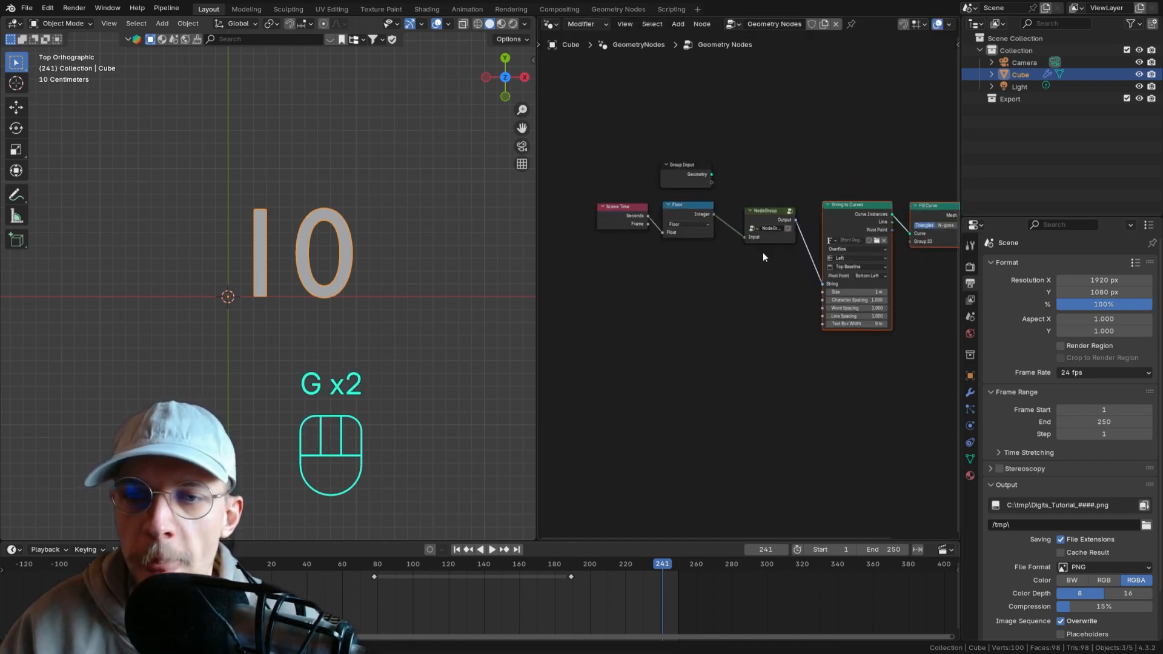
# - Rename the node group to Jump Counter and align it with the Floor node
pyautogui.click(777, 213)
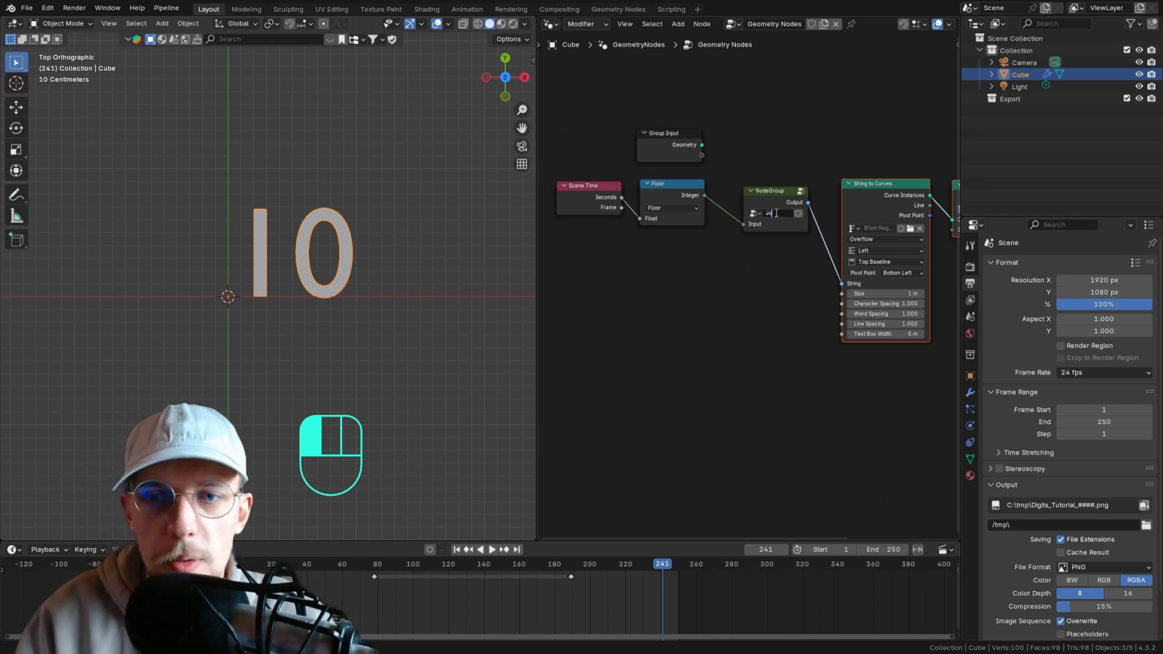
pyautogui.write('Jump pCo')
pyautogui.press('BackSpace')
pyautogui.press('BackSpace')
pyautogui.press('BackSpace')
pyautogui.write('Counter')
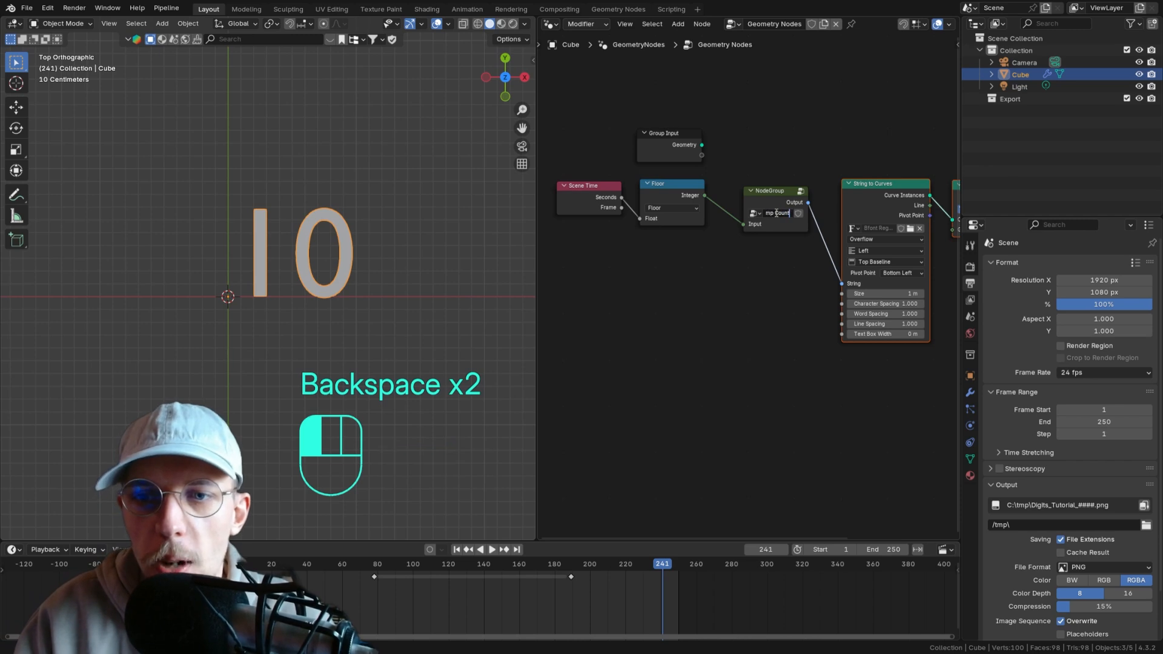
pyautogui.press('Return')
pyautogui.moveTo(766, 197); pyautogui.dragTo(763, 189)
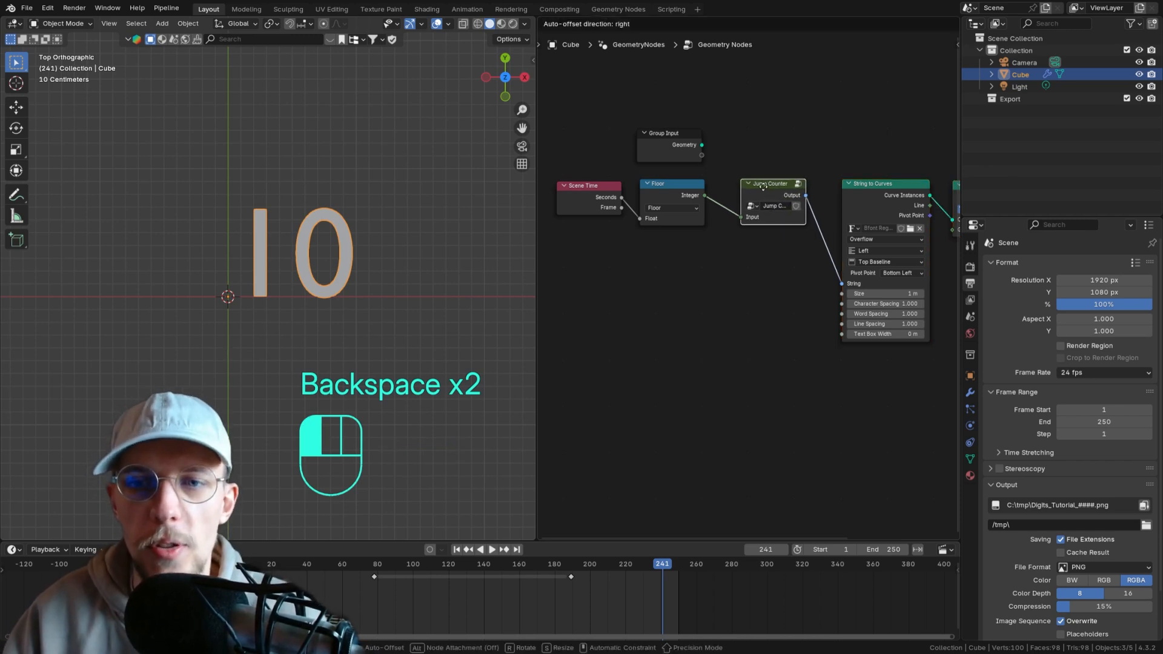
# - Move the Floor node closer to Jump Counter and shift Scene Time away from it to open a wide gap
pyautogui.moveTo(686, 217); pyautogui.dragTo(721, 233, button='middle')
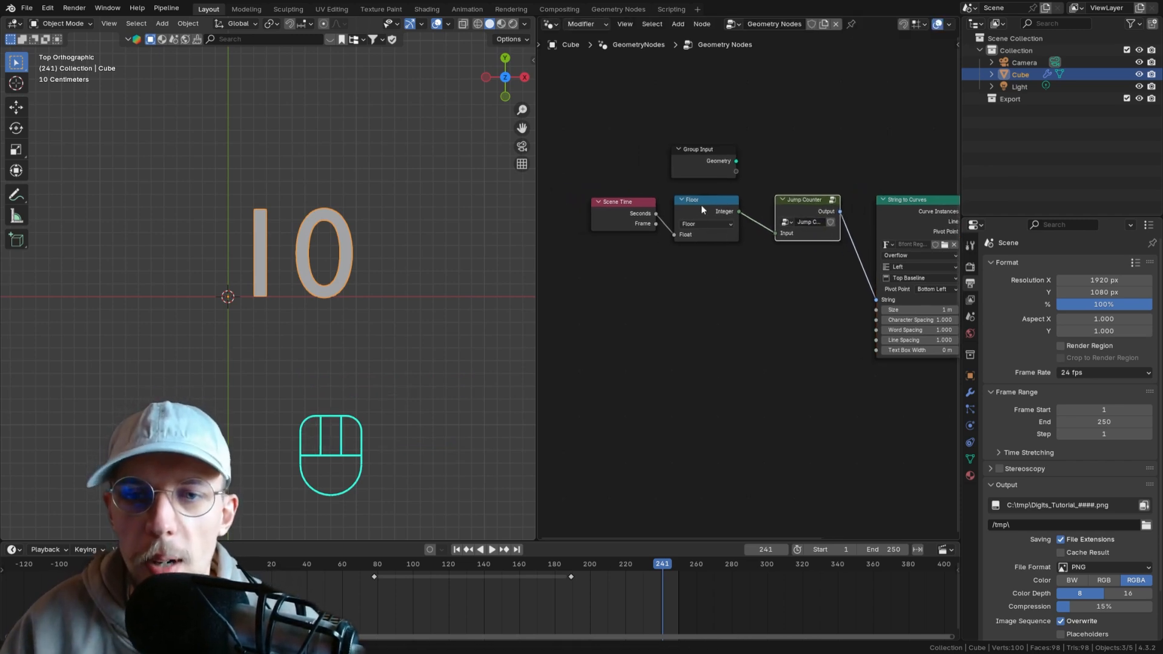
pyautogui.moveTo(824, 217); pyautogui.dragTo(781, 216, button='middle')
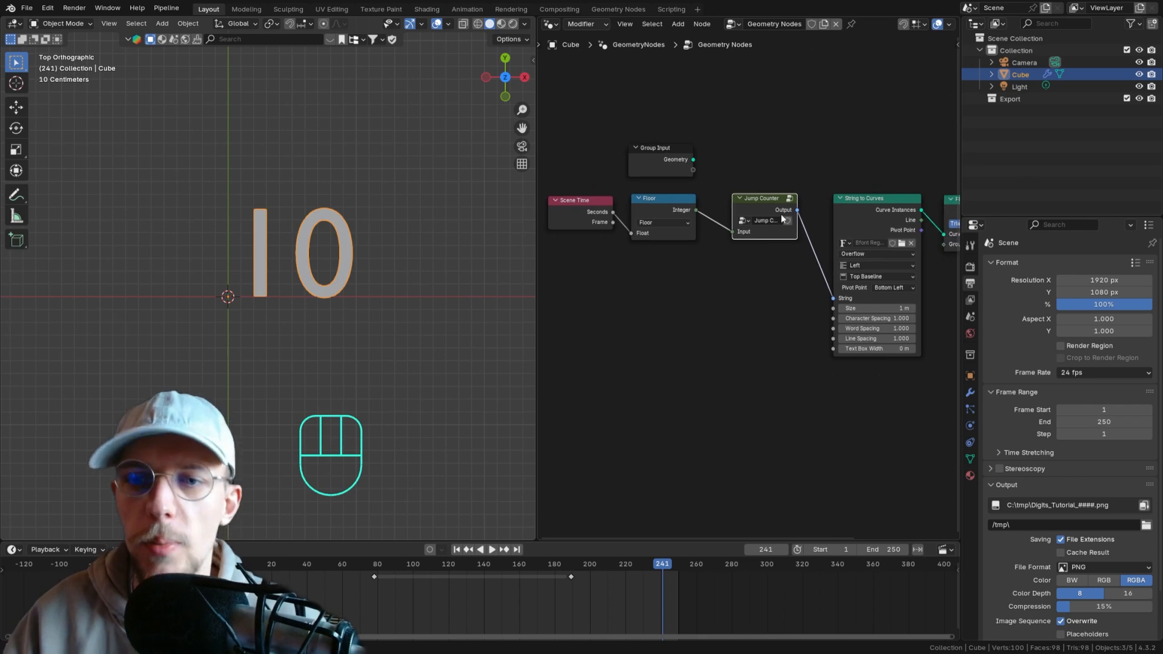
pyautogui.moveTo(718, 237); pyautogui.dragTo(791, 237, button='middle')
pyautogui.scroll(-3, 792, 237)
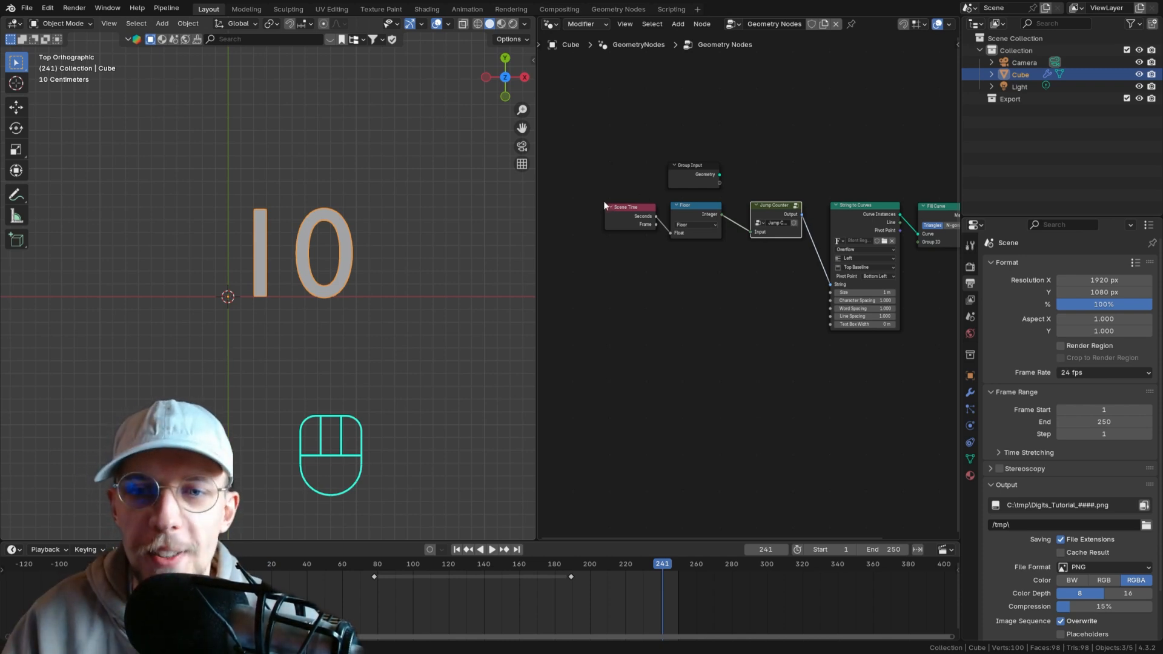
pyautogui.moveTo(572, 187); pyautogui.dragTo(638, 224)
pyautogui.moveTo(663, 219); pyautogui.dragTo(726, 231, button='middle')
pyautogui.moveTo(755, 219); pyautogui.dragTo(773, 224)
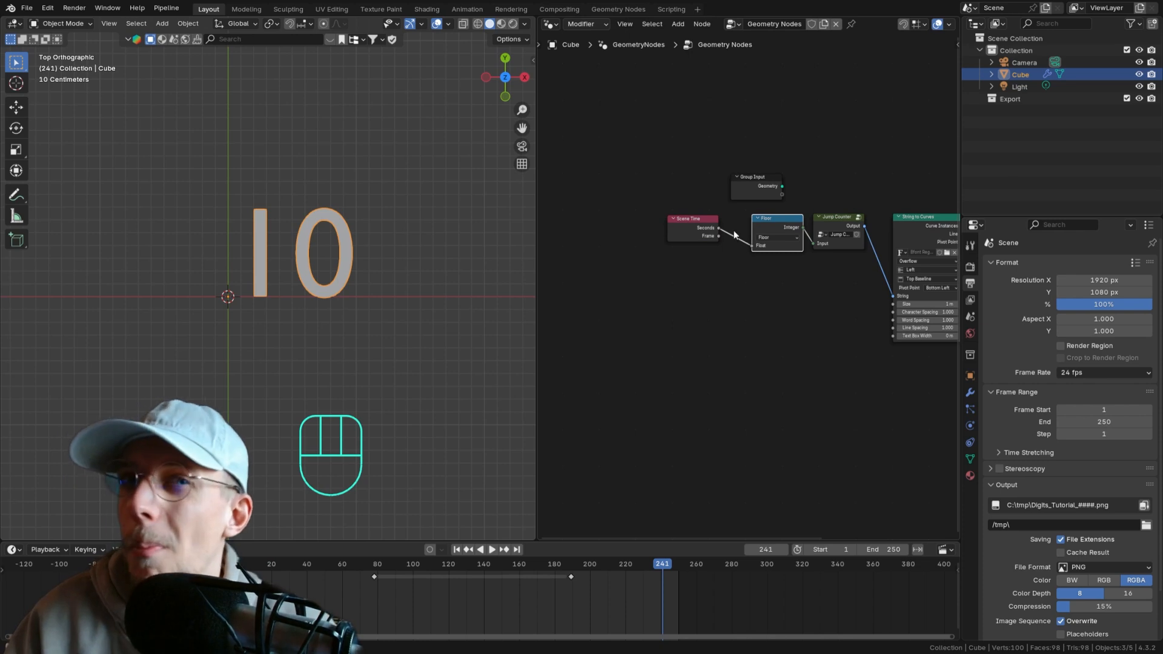
pyautogui.scroll(2, 666, 204)
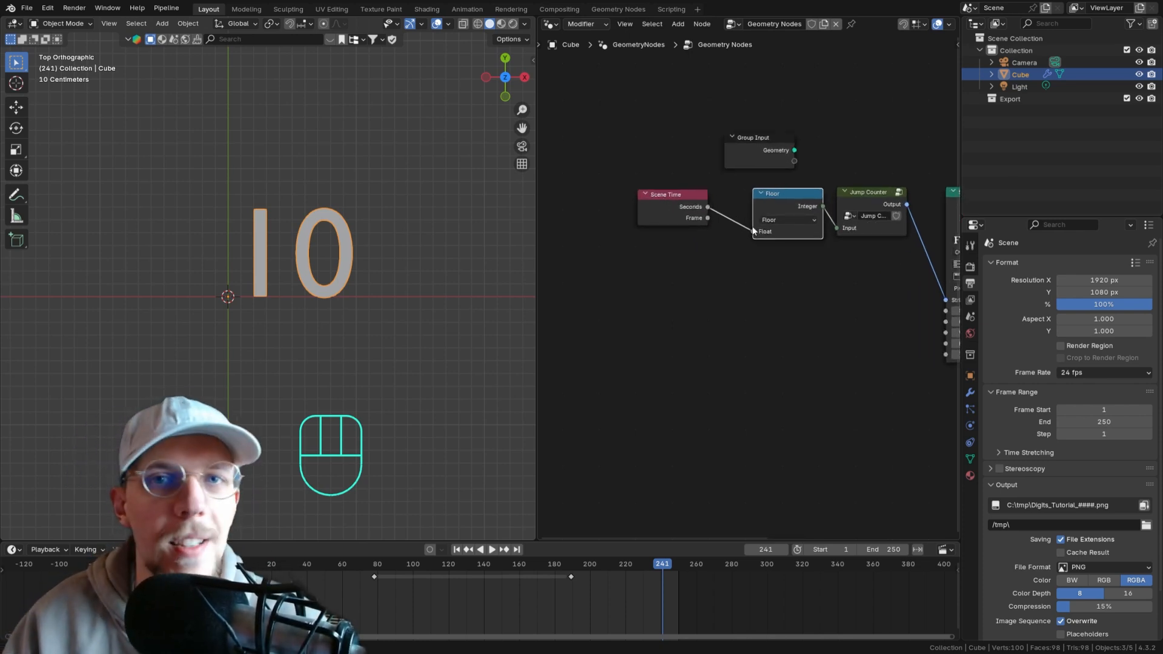
pyautogui.moveTo(609, 164); pyautogui.dragTo(709, 236)
pyautogui.press('g')
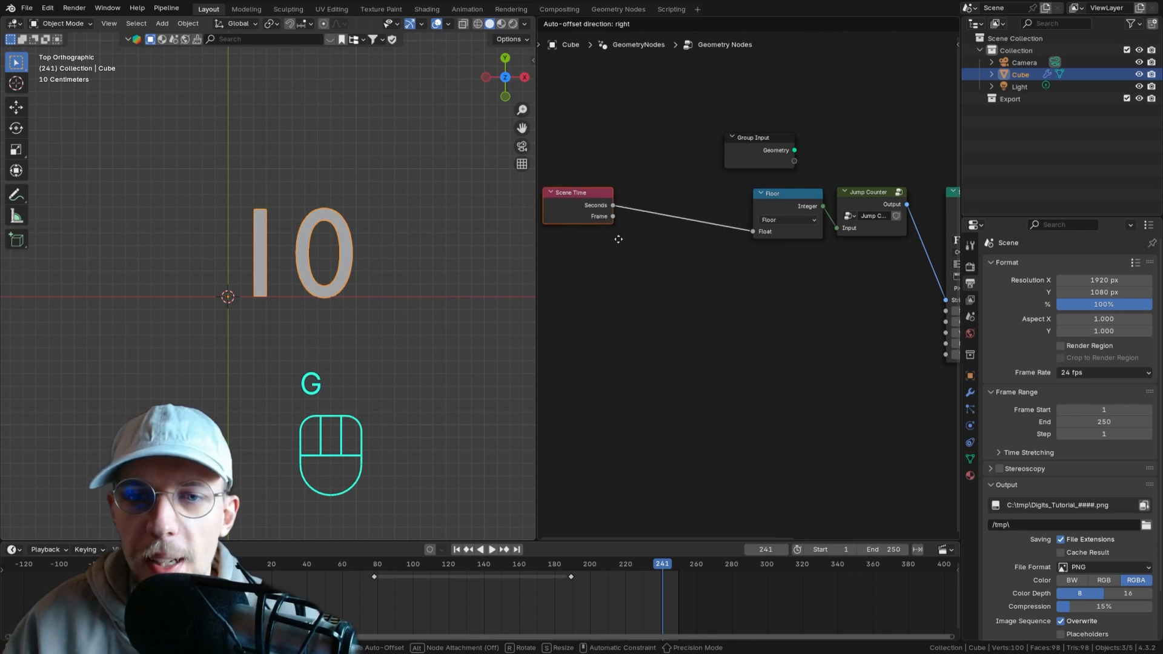
pyautogui.click(575, 241)
pyautogui.moveTo(617, 196); pyautogui.dragTo(712, 293)
pyautogui.write('div')
pyautogui.press('Return')
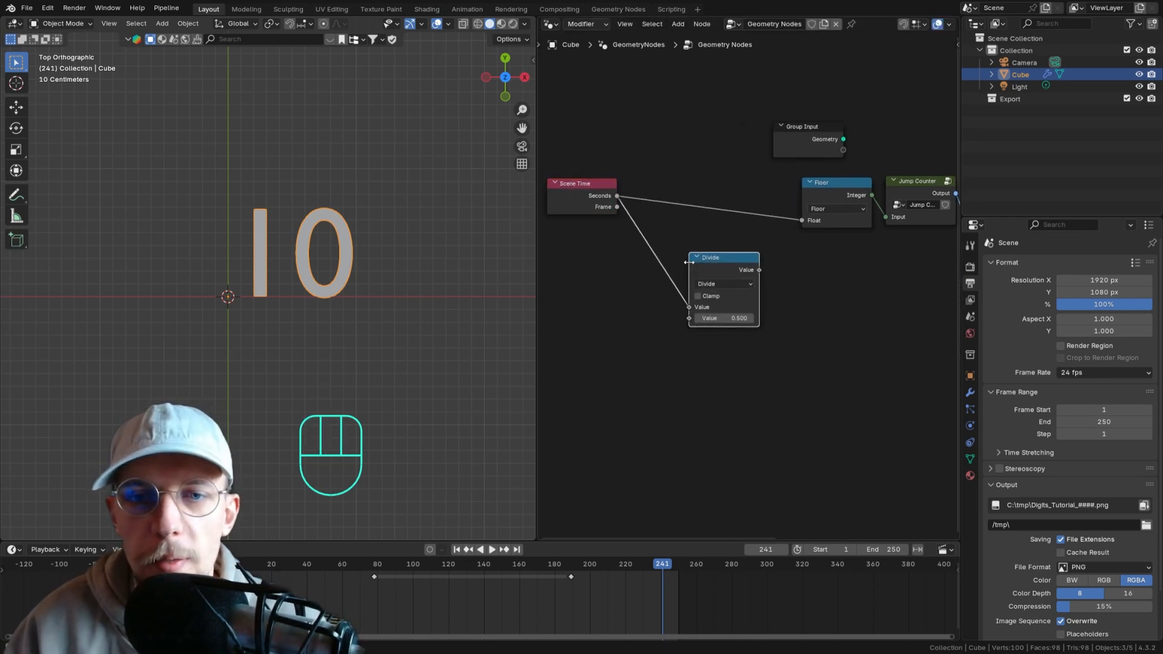
pyautogui.click(689, 261)
pyautogui.hotkey('ctrl', 'x')
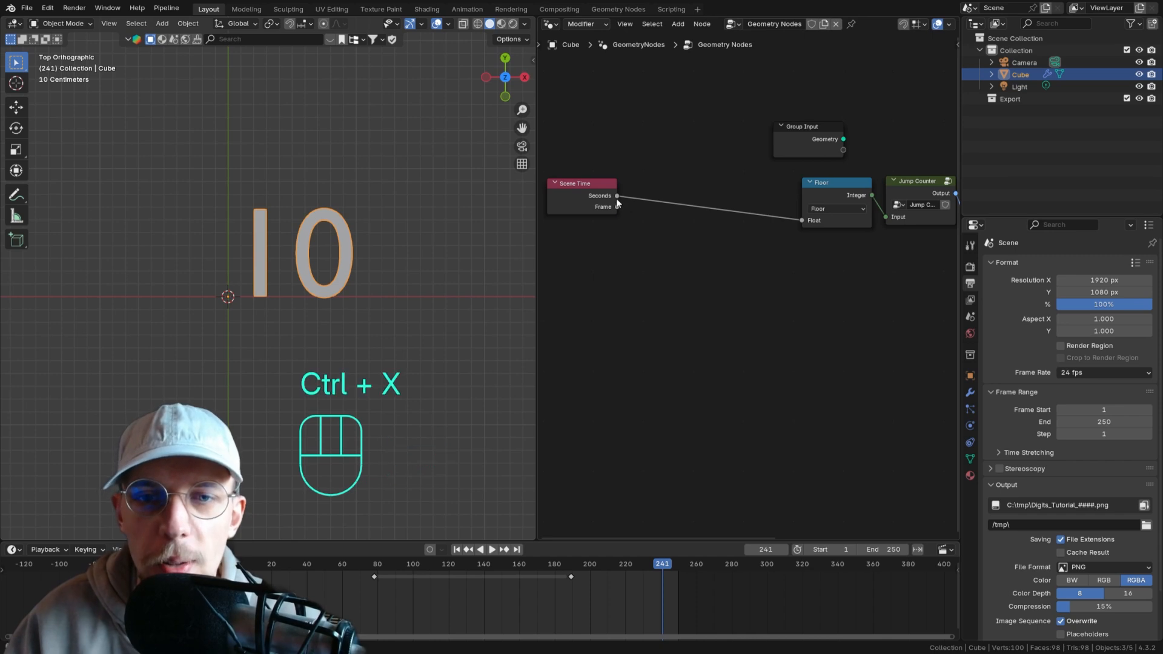
# - Add a Math Divide node from Scene Time's Seconds output, set its divisor to 60 and place it below the Seconds link
pyautogui.moveTo(618, 197); pyautogui.dragTo(695, 270)
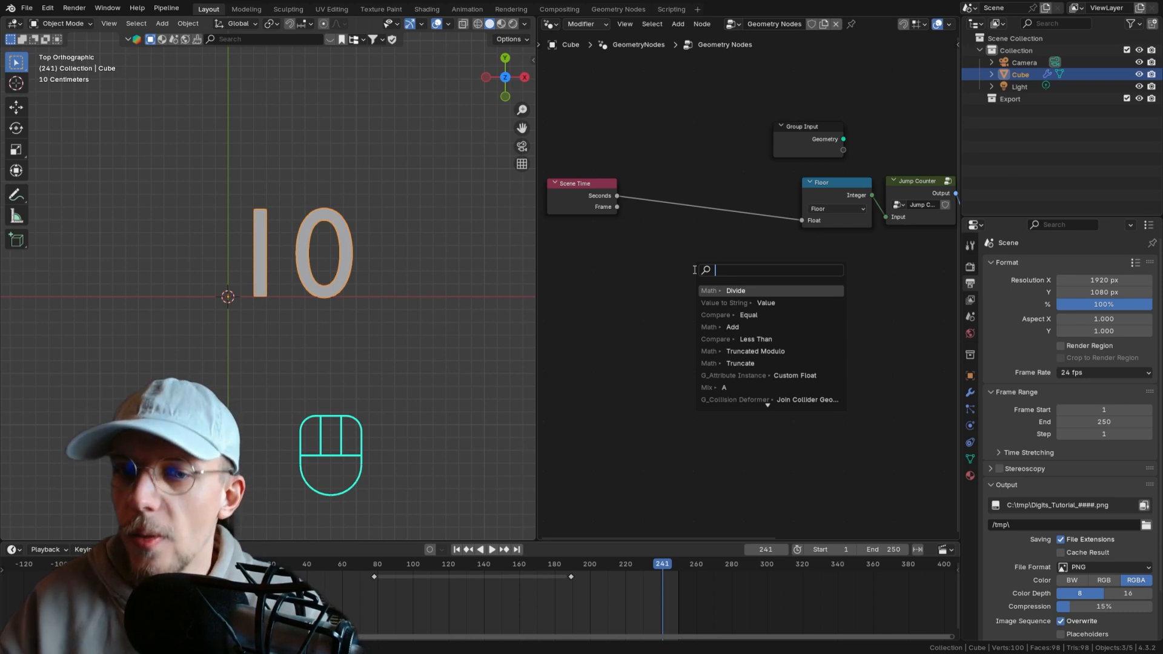
pyautogui.write('divide')
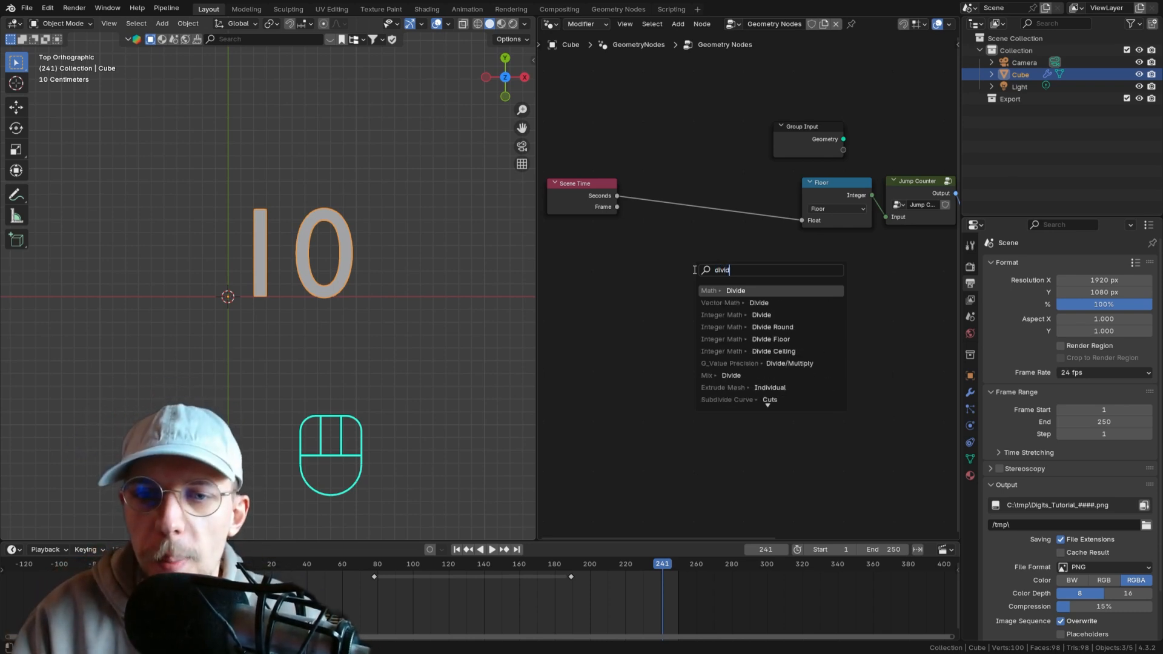
pyautogui.press('Return')
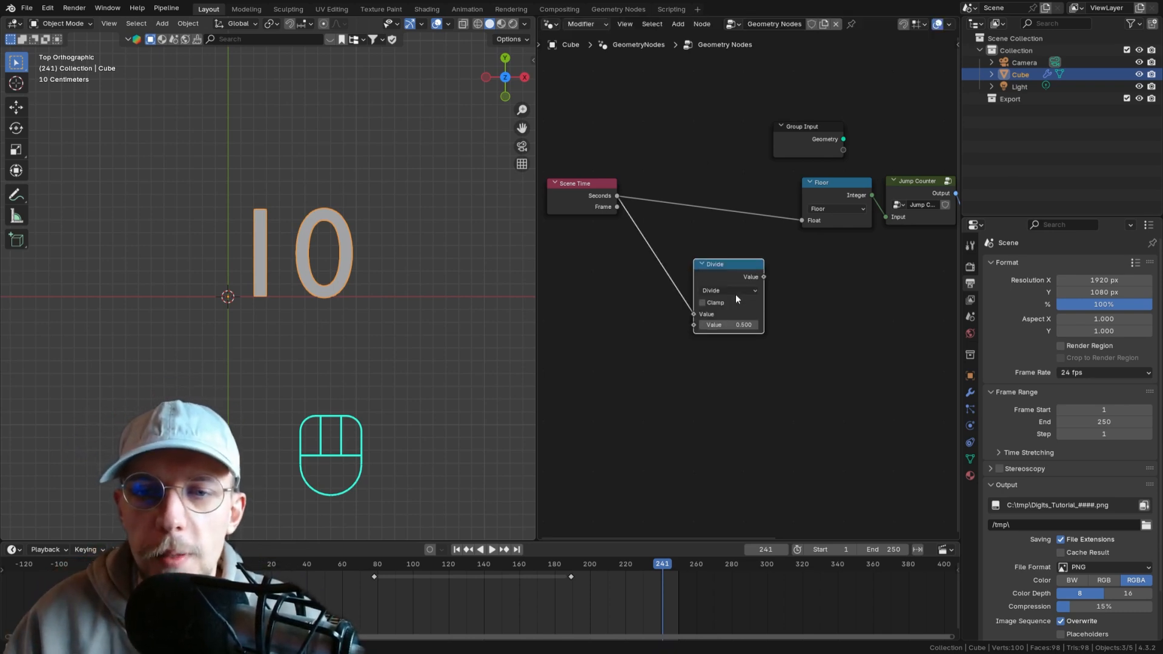
pyautogui.click(716, 324)
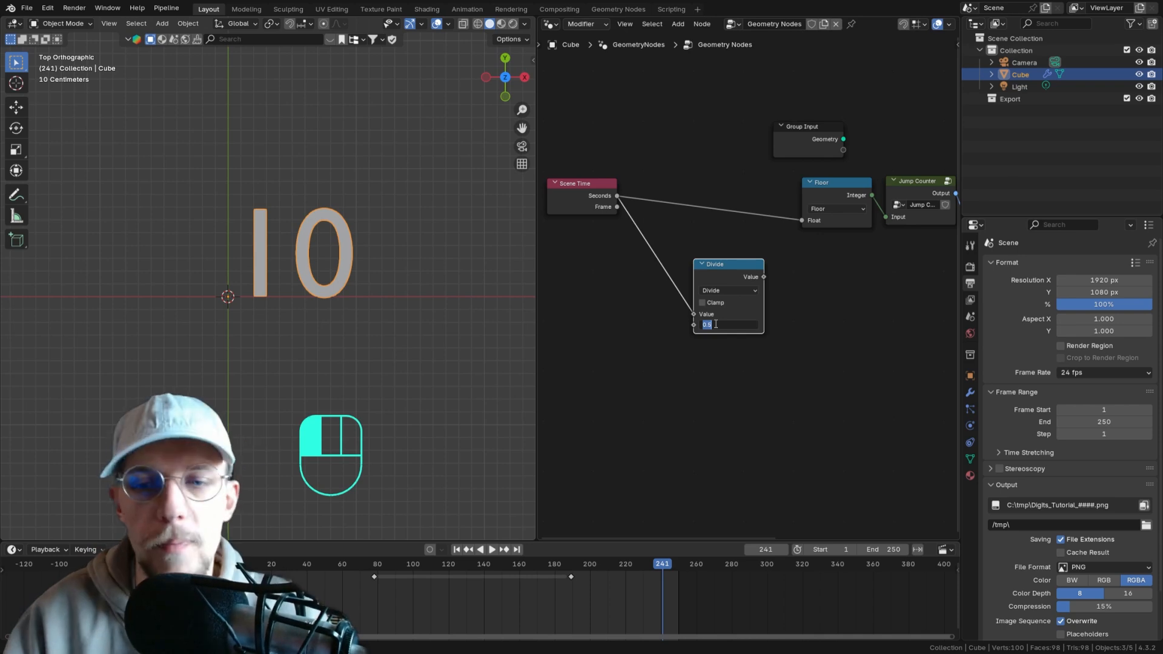
pyautogui.write('60')
pyautogui.press('Return')
pyautogui.moveTo(712, 272); pyautogui.dragTo(670, 258)
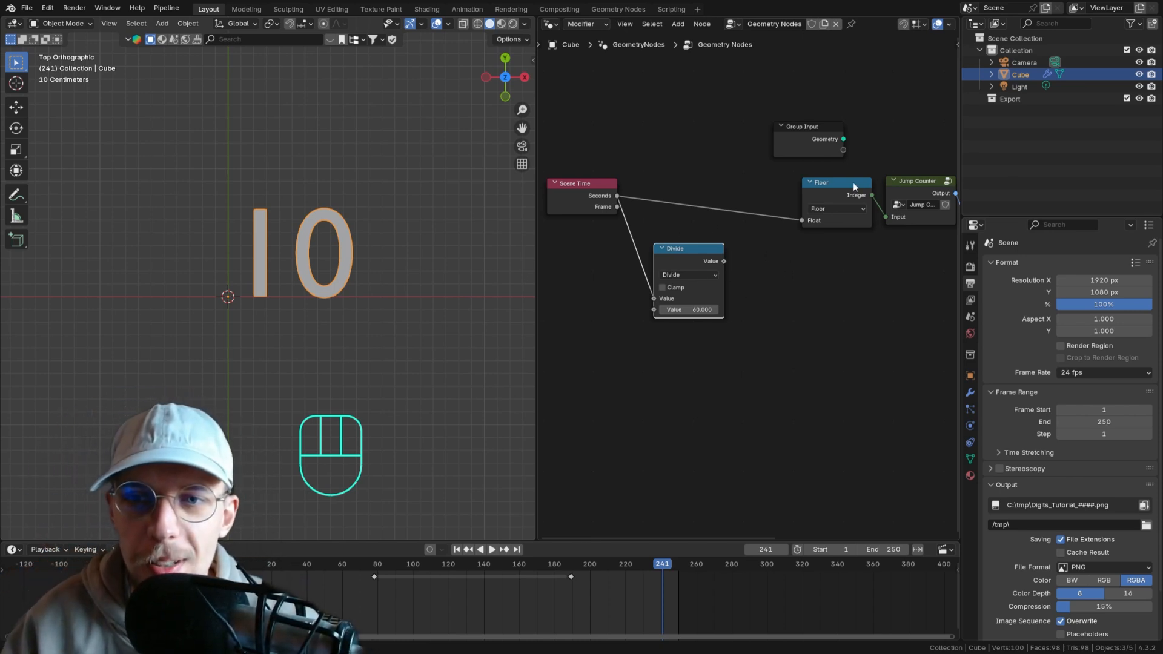
# - Duplicate the Floor node below the original, connect the Divide output to its Float input and align the two Floor nodes
pyautogui.moveTo(854, 187); pyautogui.dragTo(843, 181)
pyautogui.hotkey('shift', 'd')
pyautogui.click(823, 269)
pyautogui.moveTo(723, 261); pyautogui.dragTo(770, 305)
pyautogui.moveTo(802, 275); pyautogui.dragTo(810, 288)
pyautogui.moveTo(811, 182); pyautogui.dragTo(800, 180)
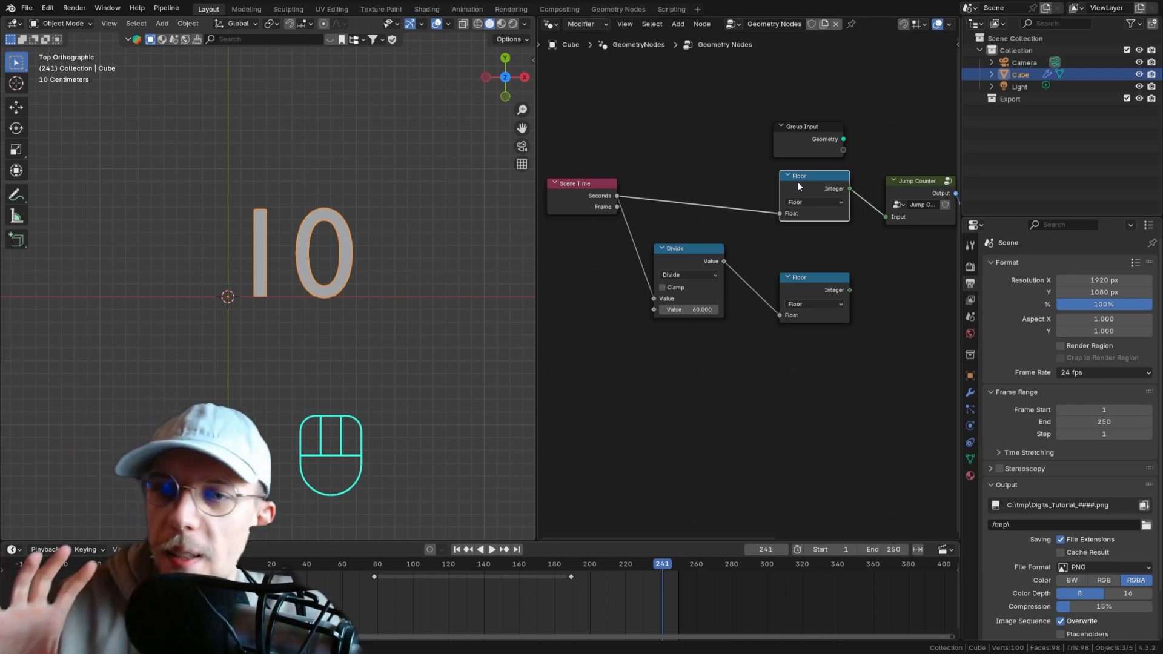
pyautogui.moveTo(838, 315); pyautogui.dragTo(809, 307, button='middle')
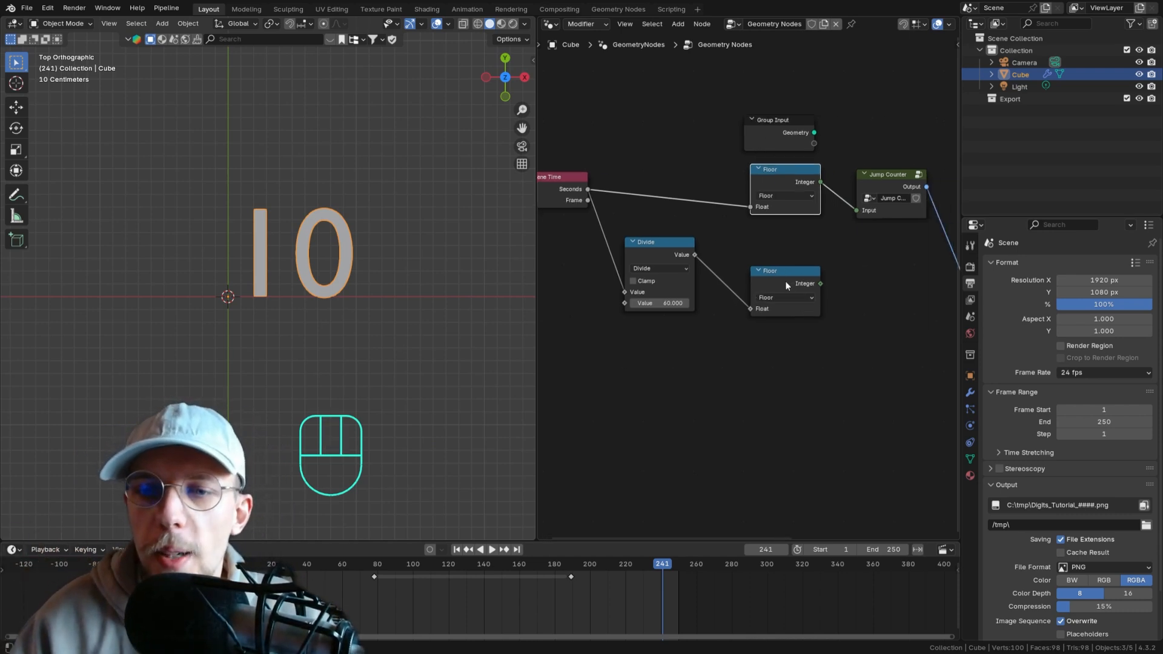
# - Duplicate the Jump Counter group below the original and connect the lower Floor node's Integer output to its Input
pyautogui.click(786, 281)
pyautogui.moveTo(881, 288); pyautogui.dragTo(742, 277, button='middle')
pyautogui.click(753, 167)
pyautogui.hotkey('shift', 'd')
pyautogui.click(756, 260)
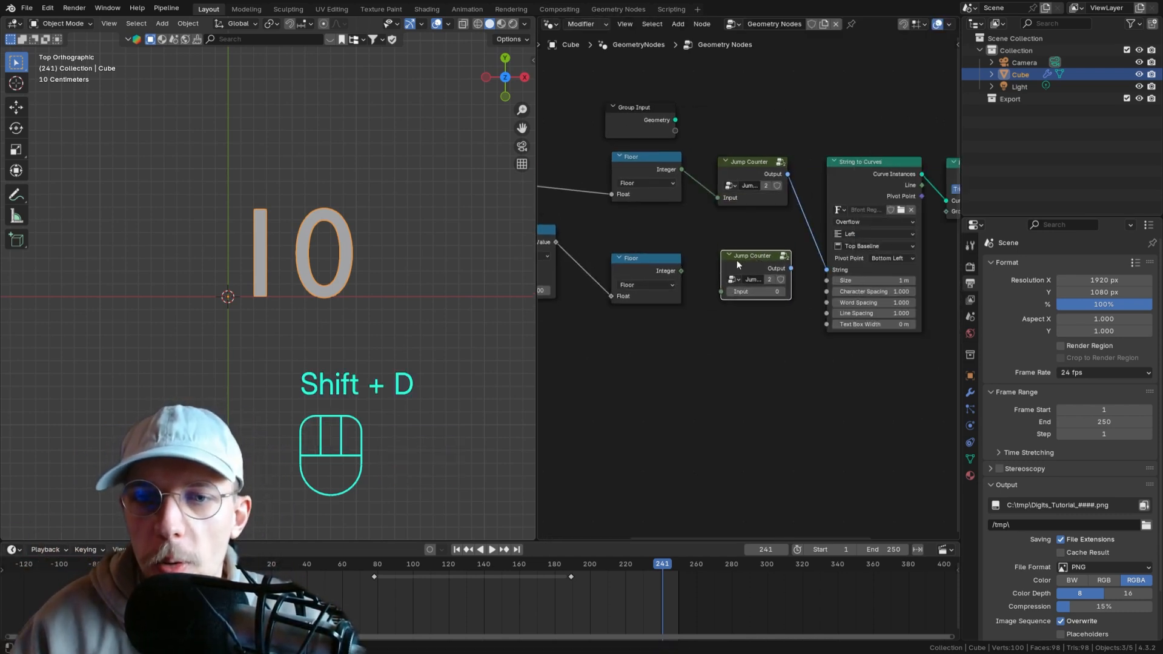
pyautogui.moveTo(682, 272); pyautogui.dragTo(723, 292)
# - Move the String to Curves, Fill Curve and Group Output nodes away from the Jump Counters to open a gap
pyautogui.moveTo(800, 287); pyautogui.dragTo(682, 291, button='middle')
pyautogui.moveTo(929, 294); pyautogui.dragTo(746, 172)
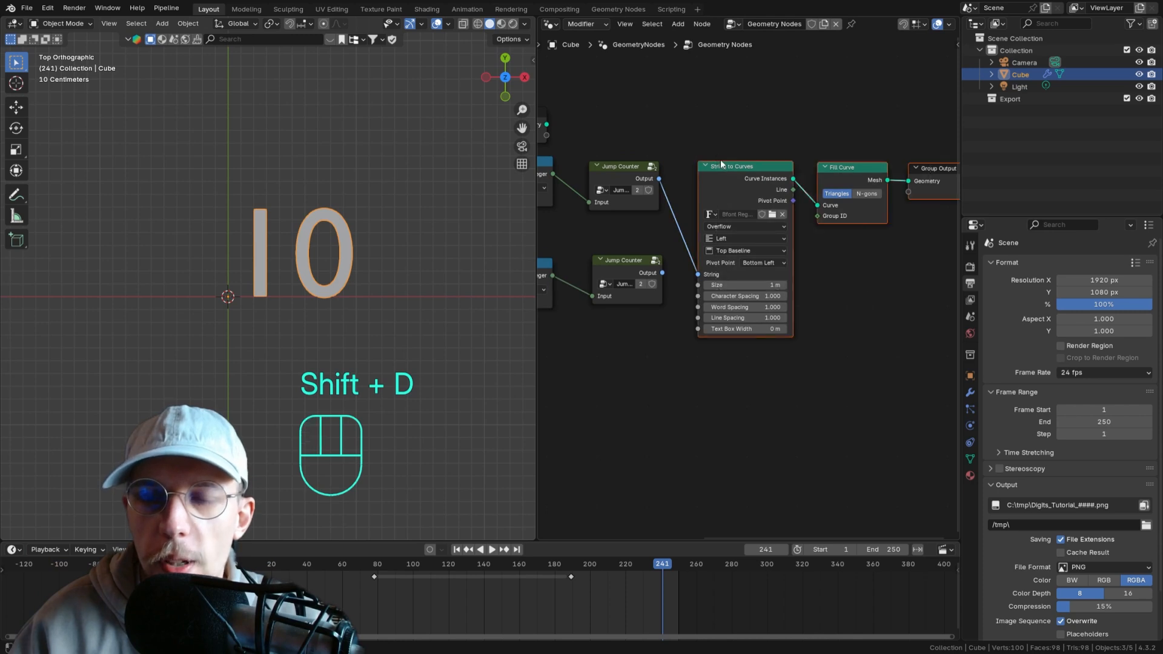
pyautogui.press('g')
pyautogui.click(802, 160)
# - Add a Join Strings node between the lower Jump Counter and String to Curves
pyautogui.moveTo(672, 253); pyautogui.dragTo(731, 241, button='middle')
pyautogui.moveTo(723, 259); pyautogui.dragTo(759, 262)
pyautogui.write('join')
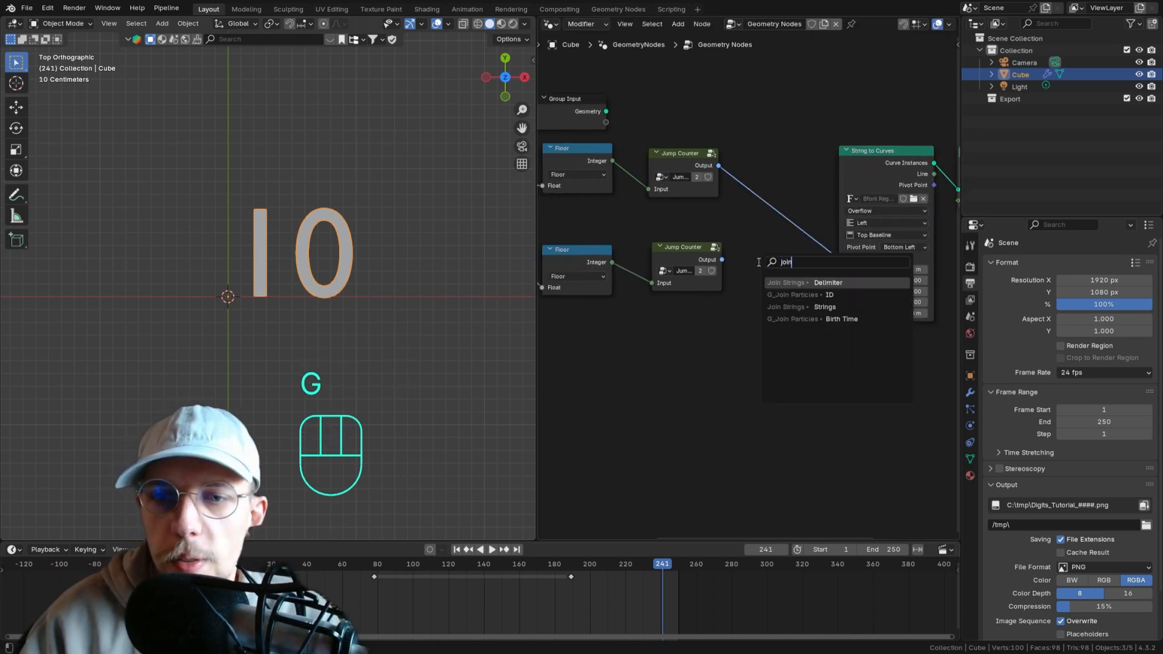
pyautogui.press('Return')
pyautogui.click(753, 266)
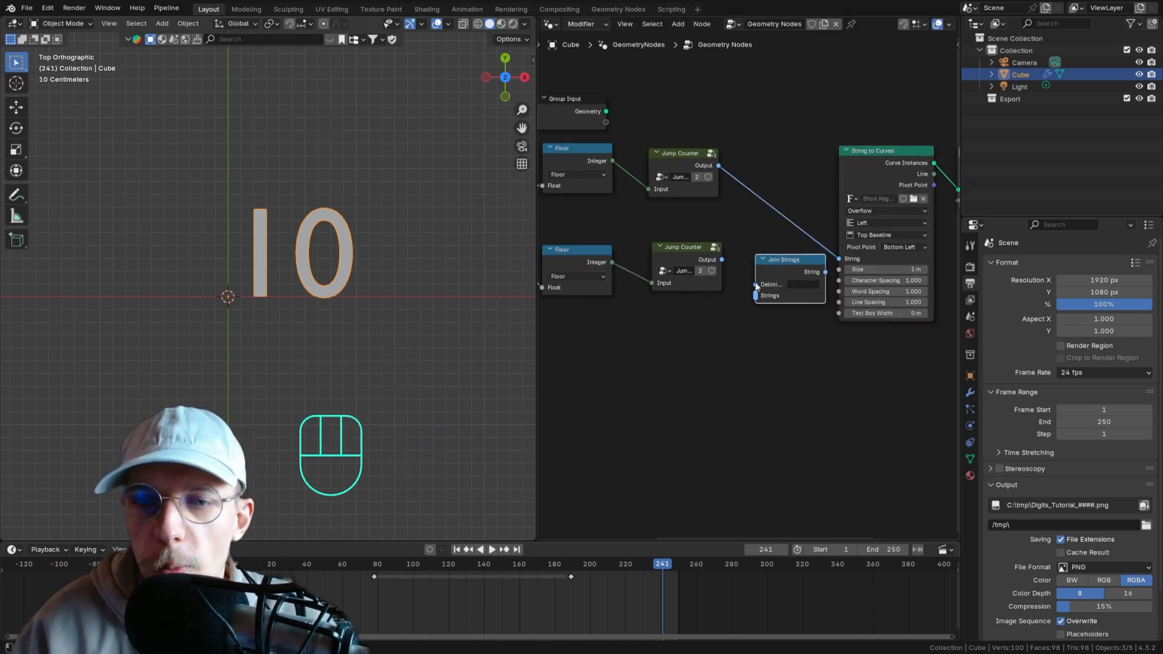
pyautogui.scroll(2, 754, 195)
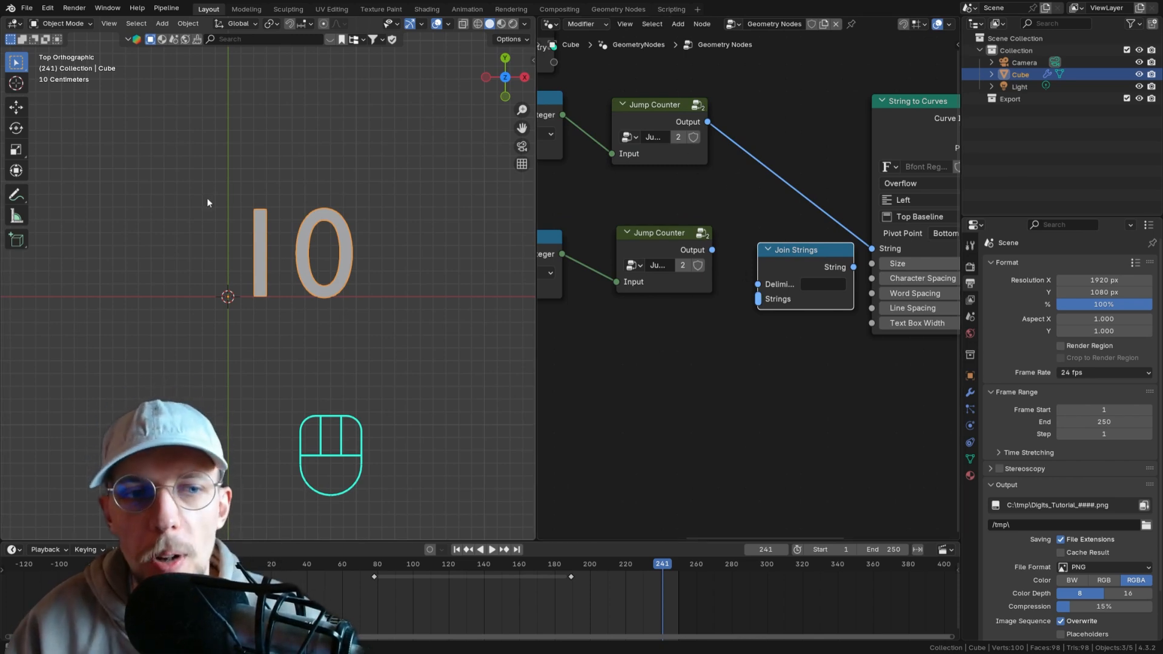
pyautogui.moveTo(908, 199); pyautogui.dragTo(746, 209, button='middle')
pyautogui.click(745, 210)
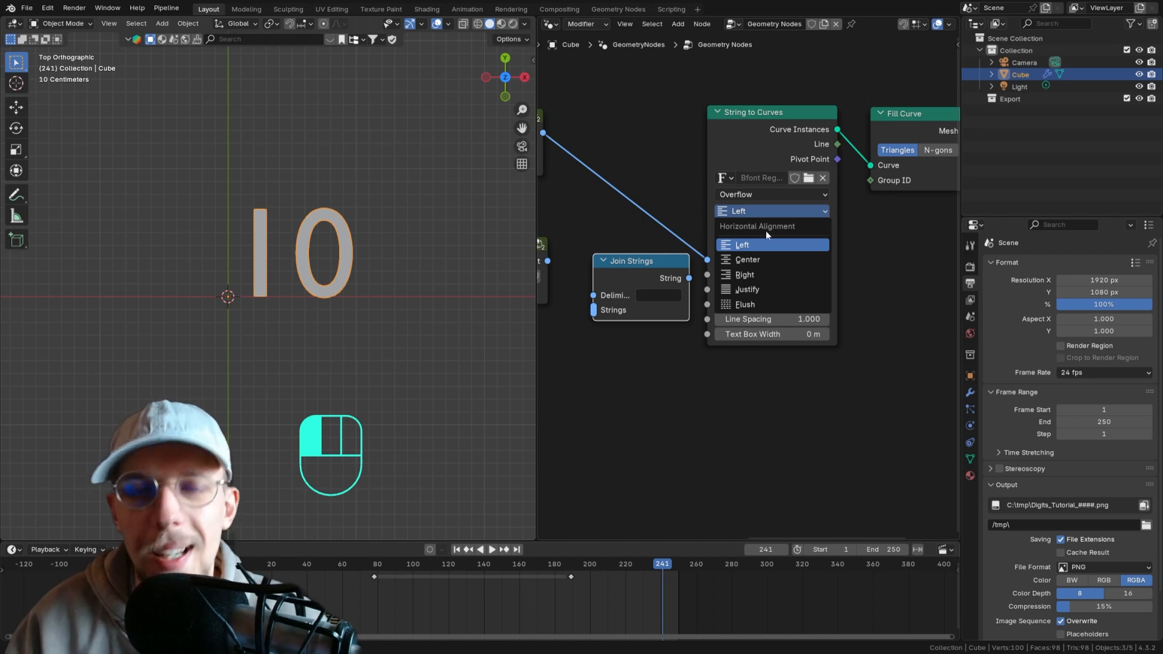
pyautogui.moveTo(588, 211); pyautogui.dragTo(732, 183, button='middle')
# - Connect the lower and upper Jump Counter outputs to Join Strings' Strings input, and link its output to String to Curves' String input
pyautogui.scroll(2, 698, 208)
pyautogui.moveTo(677, 222); pyautogui.dragTo(697, 264, button='middle')
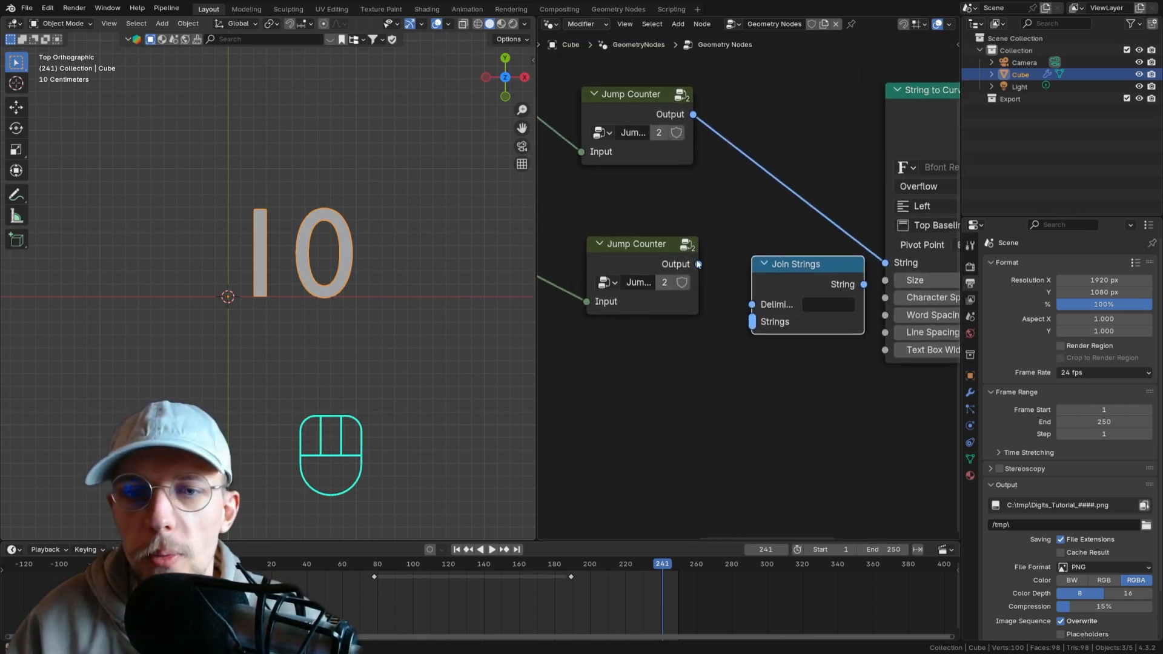
pyautogui.moveTo(698, 265); pyautogui.dragTo(751, 322)
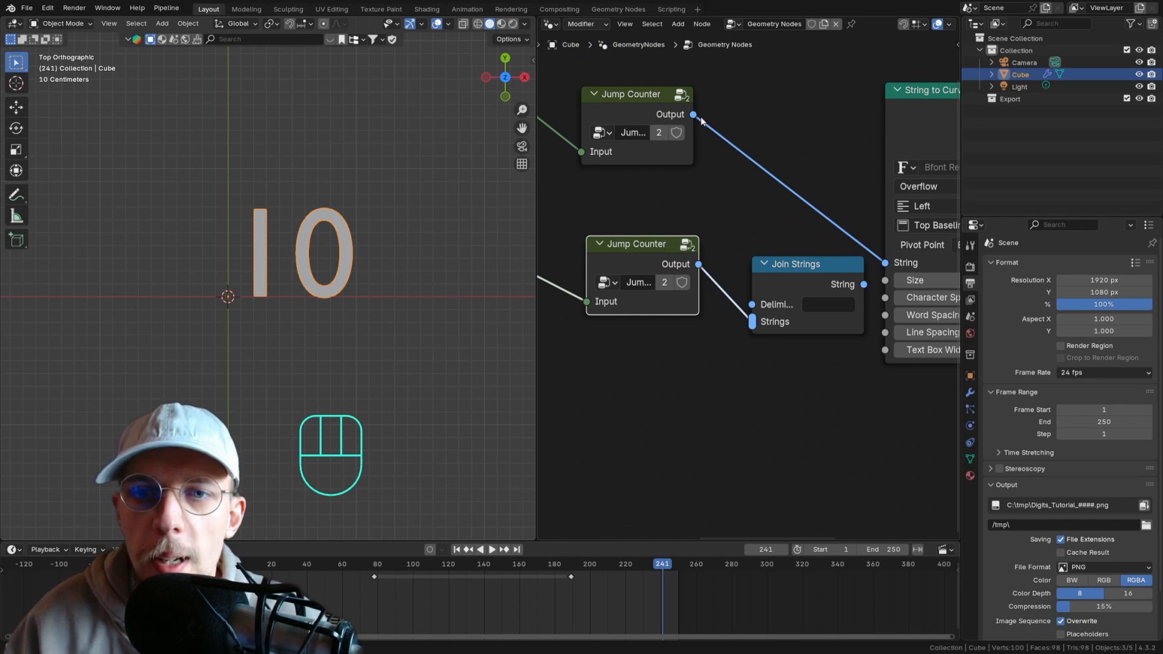
pyautogui.moveTo(694, 115)
pyautogui.mouseDown()
pyautogui.moveTo(733, 173)
pyautogui.moveTo(738, 341)
pyautogui.moveTo(753, 316)
pyautogui.moveTo(718, 274)
pyautogui.moveTo(726, 265)
pyautogui.moveTo(752, 328)
pyautogui.mouseUp()
pyautogui.scroll(3, 739, 297)
pyautogui.scroll(-3, 724, 252)
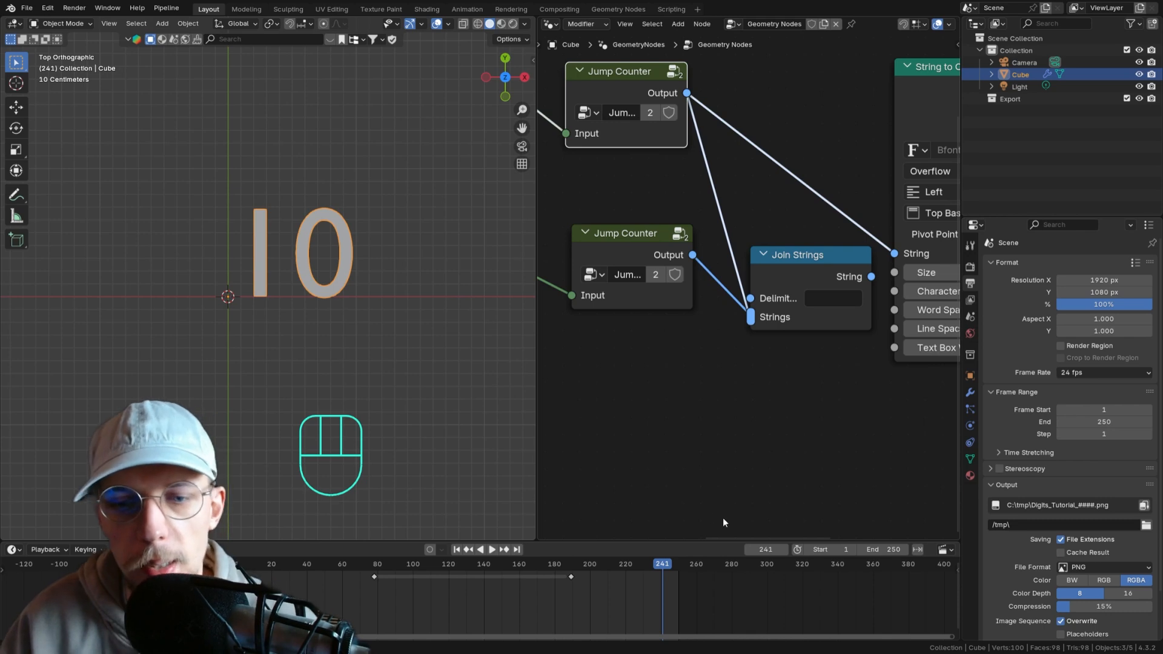
pyautogui.scroll(-2, 829, 343)
pyautogui.moveTo(830, 343); pyautogui.dragTo(765, 371, button='middle')
pyautogui.moveTo(789, 307); pyautogui.dragTo(804, 296)
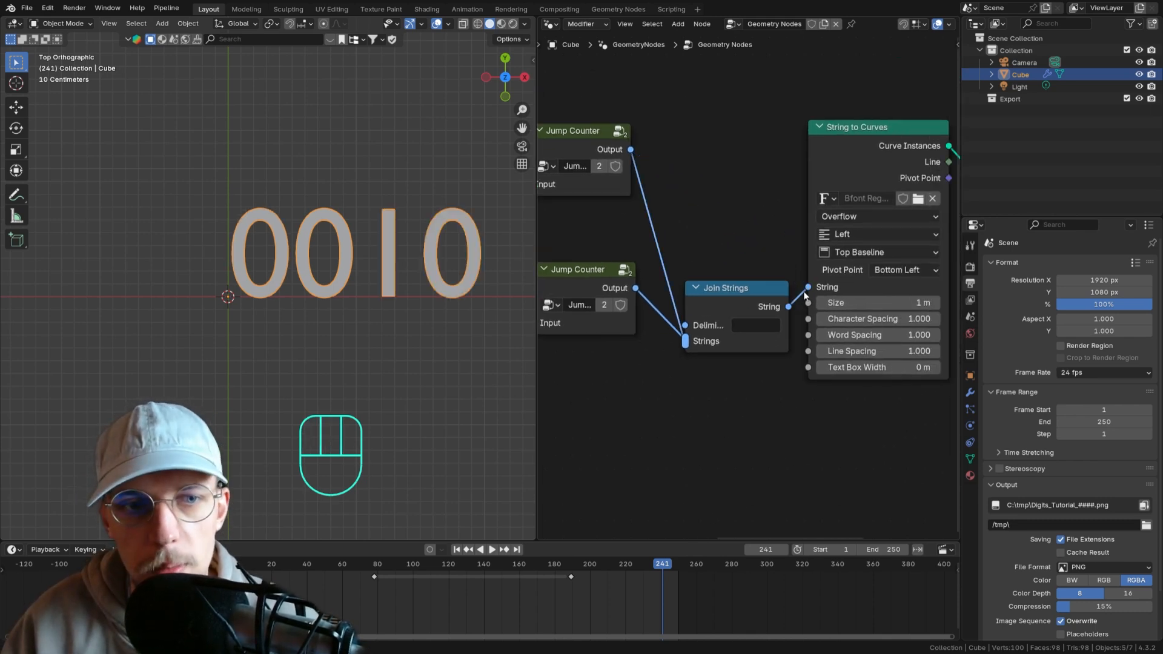
# - Scrub the timeline forward to frame 1468 to check how the combined minute and second digits count past one minute
pyautogui.moveTo(677, 565); pyautogui.dragTo(829, 567)
pyautogui.scroll(-10, 701, 621)
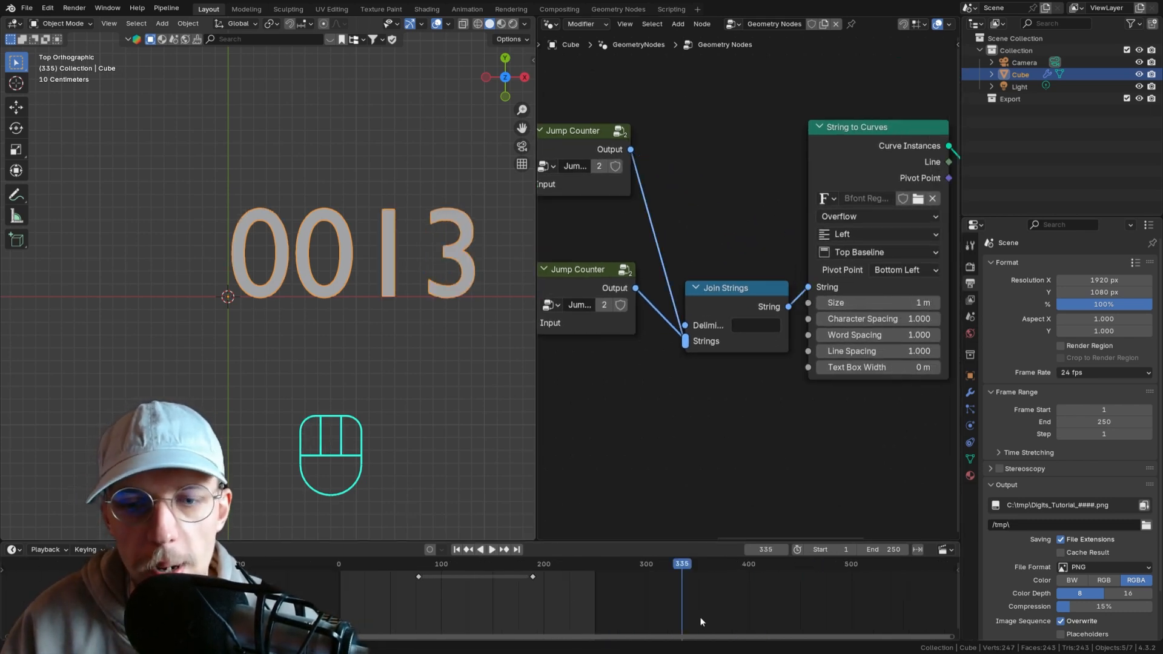
pyautogui.moveTo(701, 620); pyautogui.dragTo(539, 598, button='middle')
pyautogui.scroll(-1, 527, 593)
pyautogui.moveTo(527, 594); pyautogui.dragTo(819, 586)
pyautogui.scroll(-3, 521, 586)
pyautogui.moveTo(520, 586); pyautogui.dragTo(635, 571)
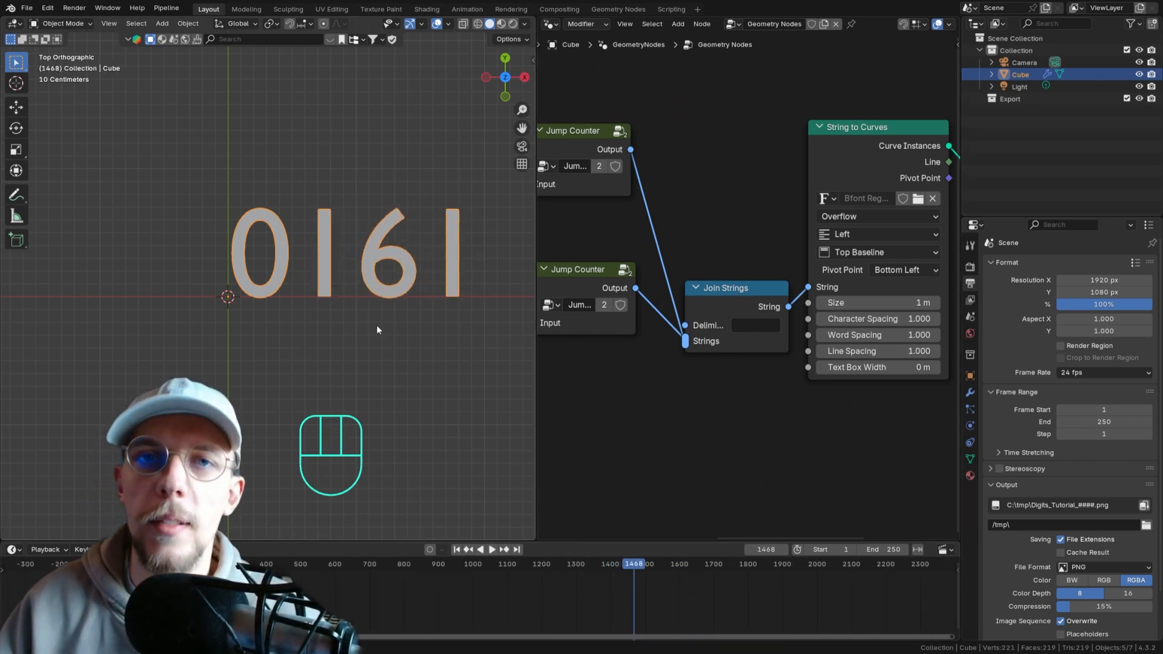
# - Insert a Math node set to Truncated Modulo between the upper Floor node and its Jump Counter
pyautogui.moveTo(682, 162); pyautogui.dragTo(794, 156, button='middle')
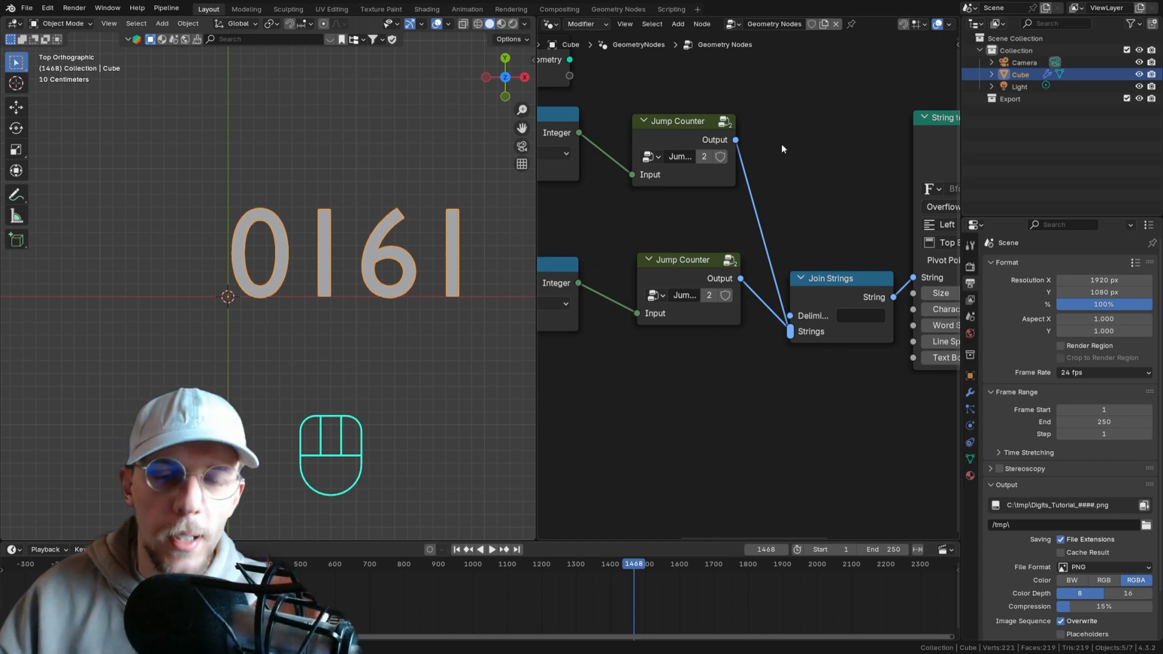
pyautogui.moveTo(676, 173); pyautogui.dragTo(786, 178, button='middle')
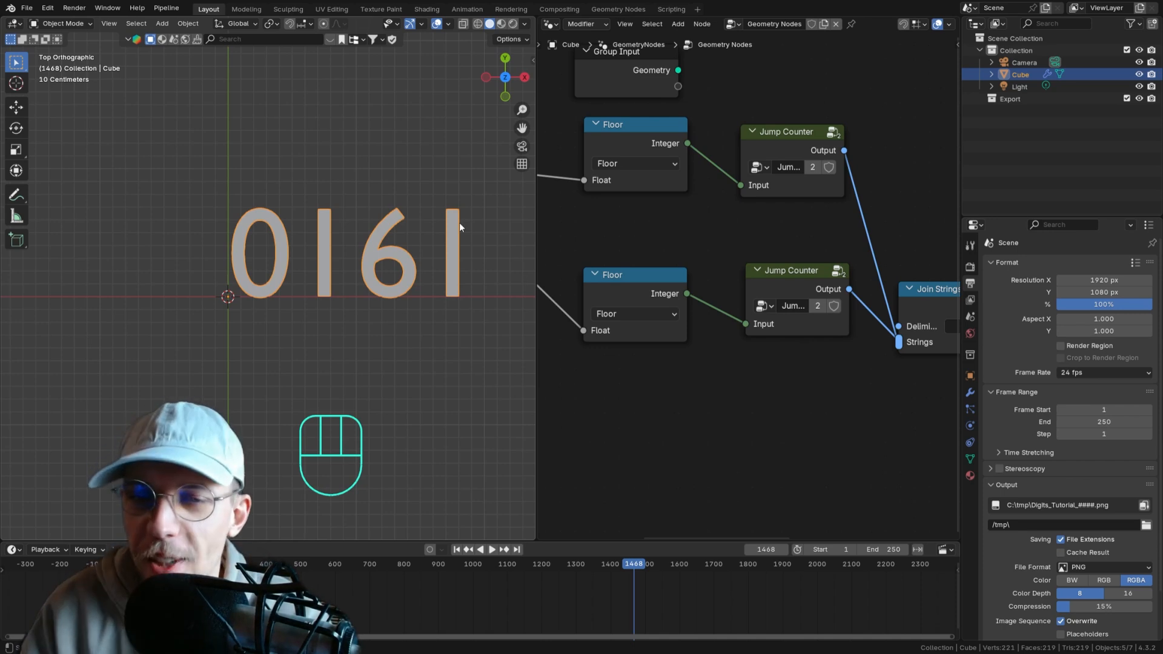
pyautogui.moveTo(676, 170); pyautogui.dragTo(720, 195, button='middle')
pyautogui.scroll(-4, 758, 188)
pyautogui.scroll(3, 720, 195)
pyautogui.hotkey('shift', 'a')
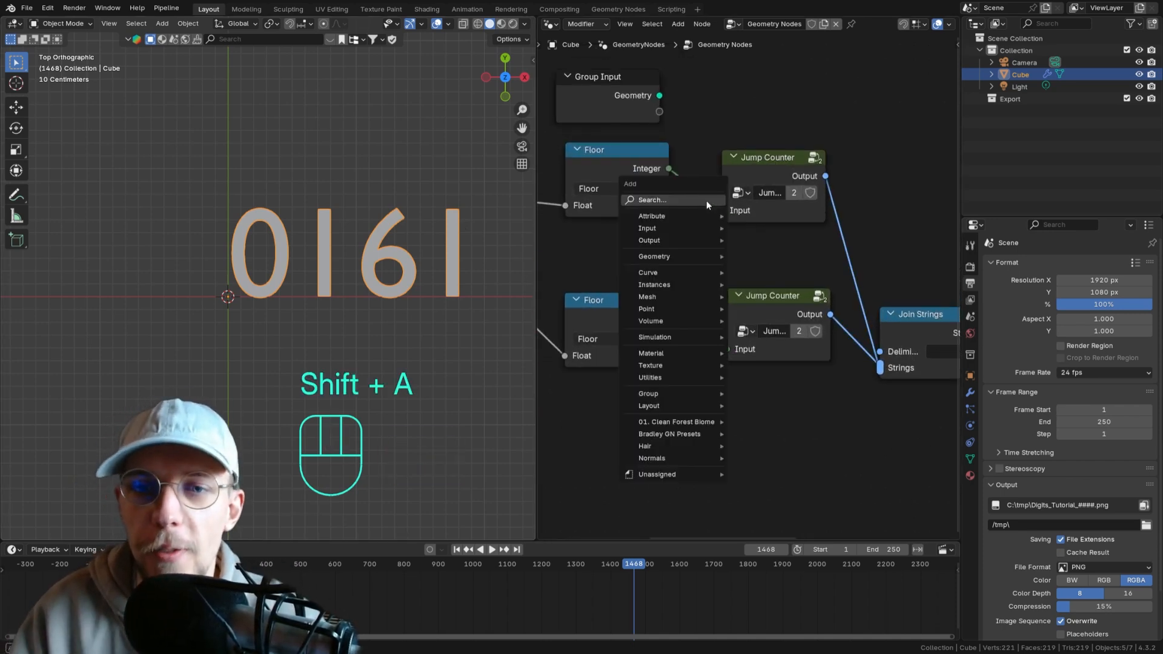
pyautogui.click(706, 201)
pyautogui.click(697, 172)
pyautogui.click(740, 220)
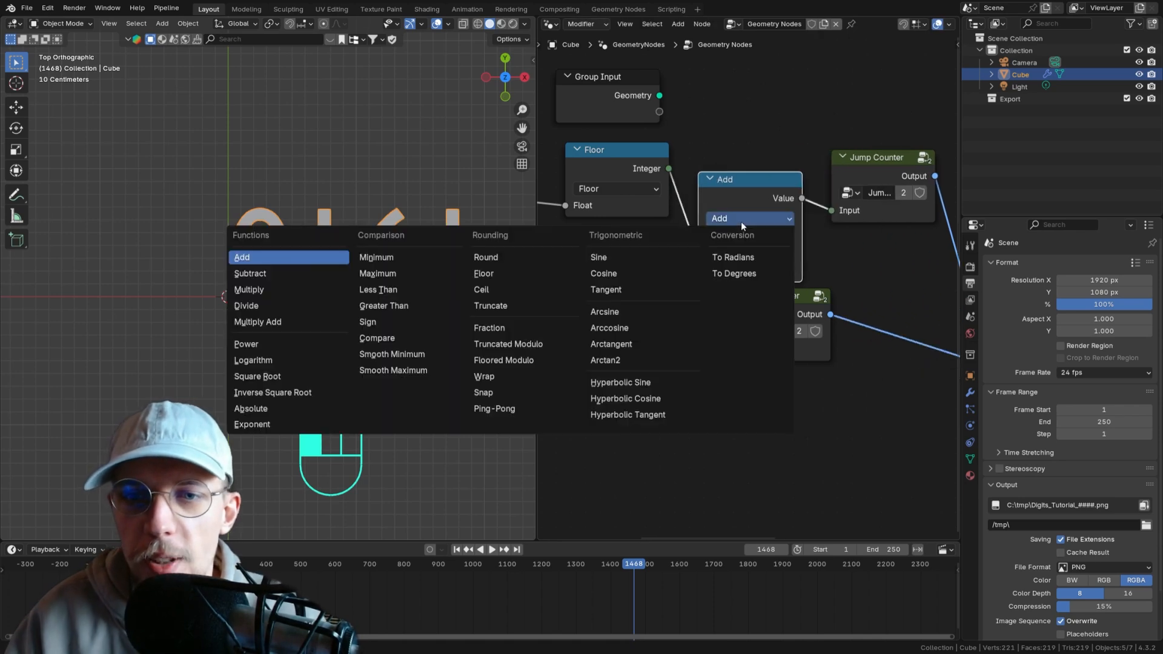
pyautogui.click(521, 340)
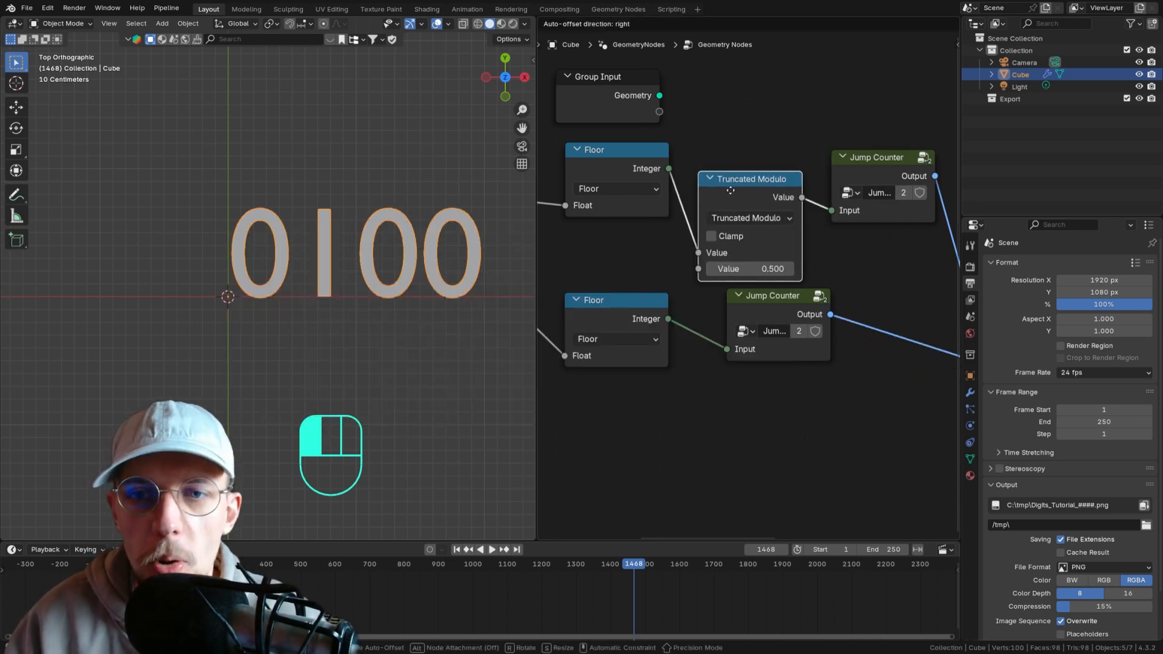
# - Align the Truncated Modulo node with the upper Floor node and set its second value to 60
pyautogui.moveTo(743, 244); pyautogui.dragTo(743, 212)
pyautogui.click(751, 237)
pyautogui.write('60')
pyautogui.press('Return')
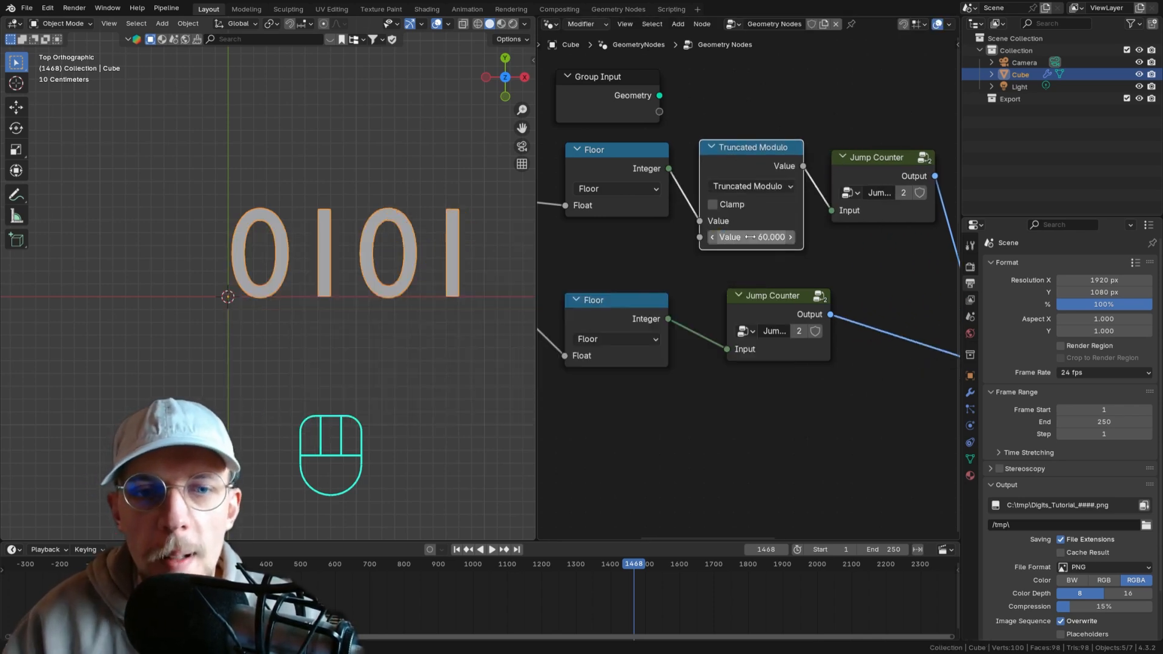
# - Scrub the timeline to frame 2926 to check that the seconds digits restart after each minute
pyautogui.moveTo(609, 568); pyautogui.dragTo(730, 573)
pyautogui.scroll(-6, 737, 593)
pyautogui.moveTo(737, 593); pyautogui.dragTo(475, 571, button='middle')
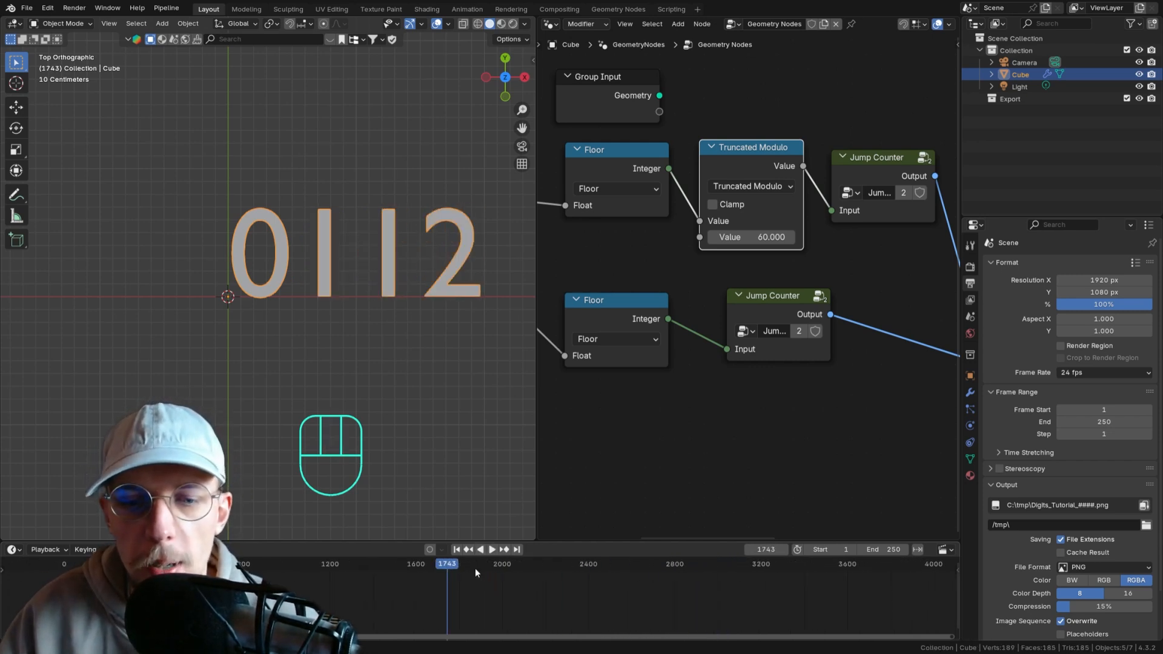
pyautogui.moveTo(475, 571); pyautogui.dragTo(703, 564)
pyautogui.scroll(-6, 755, 591)
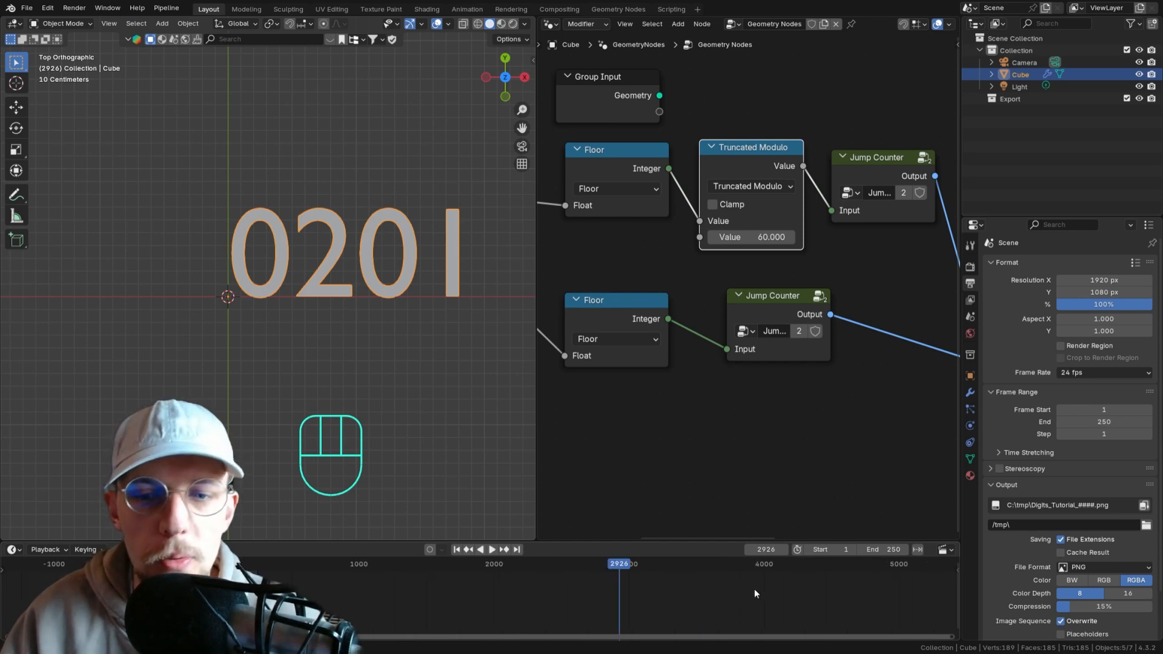
# - Duplicate the Truncated Modulo node onto the link between the lower Floor node and its Jump Counter
pyautogui.scroll(-3, 681, 344)
pyautogui.moveTo(682, 344); pyautogui.dragTo(712, 354, button='middle')
pyautogui.click(761, 160)
pyautogui.moveTo(773, 213); pyautogui.dragTo(767, 212)
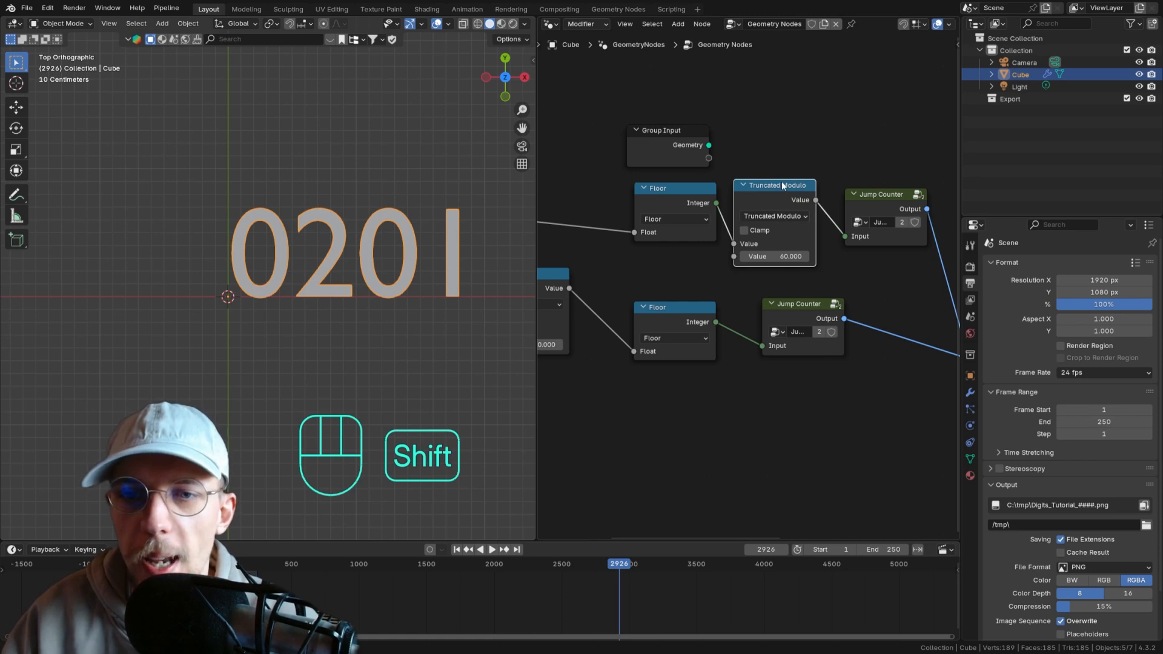
pyautogui.hotkey('shift', 'd')
# - Scrub the timeline to frame 86925 to check that the minutes digits restart after an hour
pyautogui.scroll(-13, 724, 599)
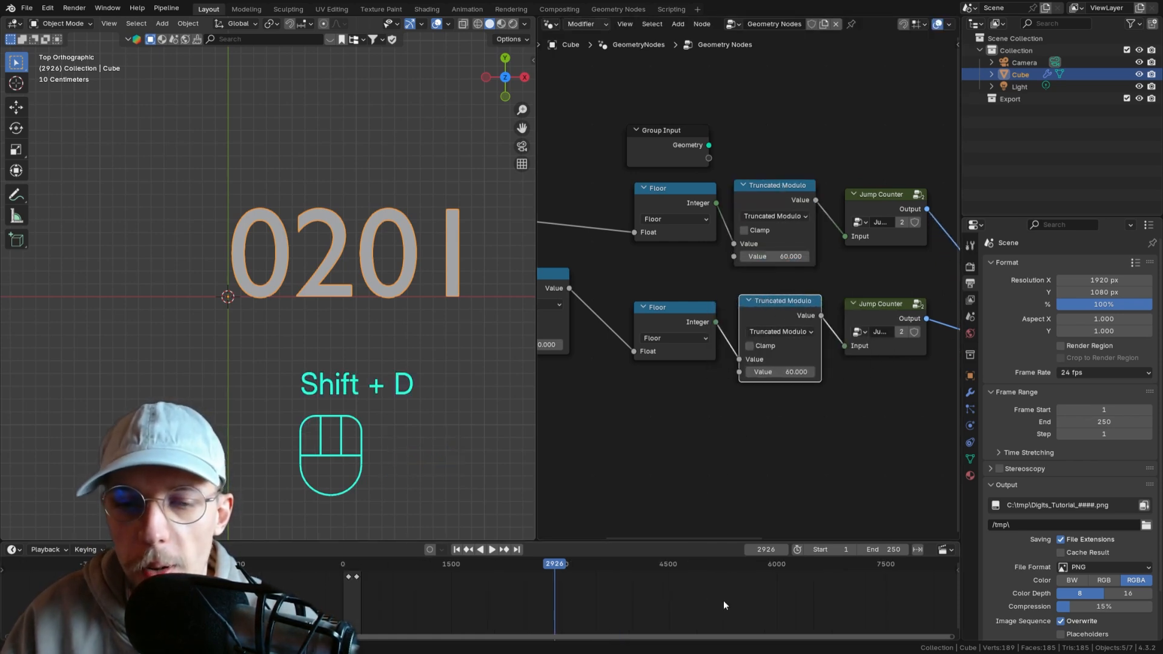
pyautogui.moveTo(674, 596); pyautogui.dragTo(507, 583, button='middle')
pyautogui.moveTo(356, 566); pyautogui.dragTo(714, 564)
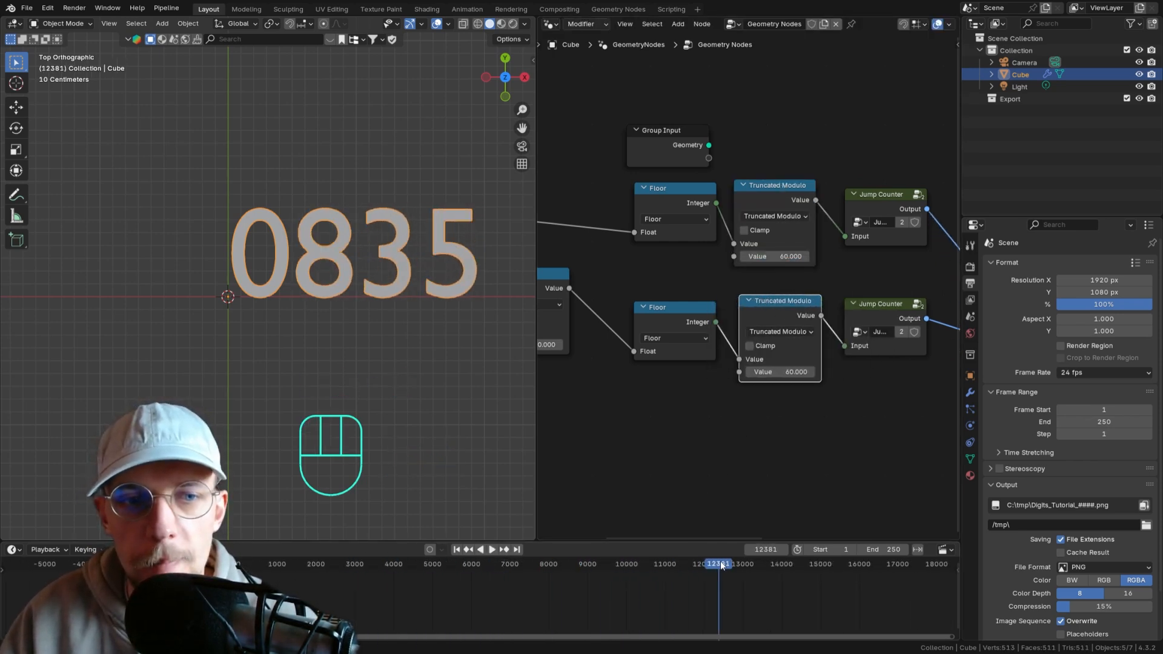
pyautogui.scroll(-7, 499, 587)
pyautogui.scroll(-1, 500, 585)
pyautogui.moveTo(507, 587); pyautogui.dragTo(438, 593, button='middle')
pyautogui.moveTo(447, 567); pyautogui.dragTo(828, 567)
pyautogui.moveTo(829, 582); pyautogui.dragTo(368, 584, button='middle')
pyautogui.moveTo(367, 567); pyautogui.dragTo(561, 567)
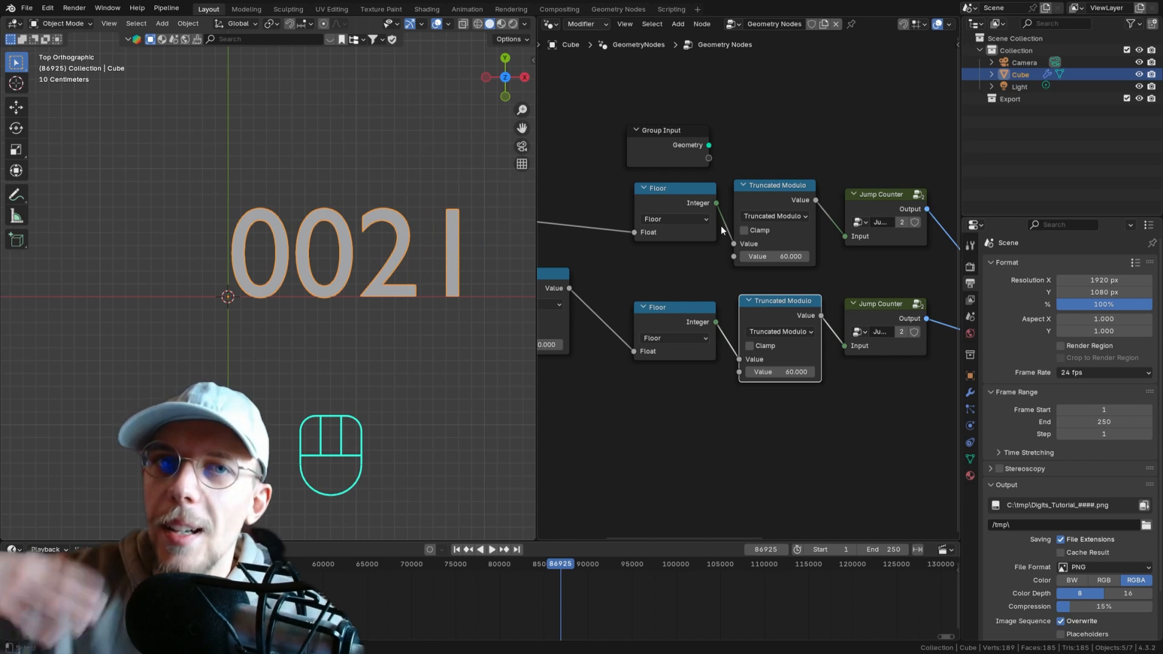
# - Shift the Divide node closer to Scene Time and chain a second Divide node below from its Value output, with divisor 60
pyautogui.scroll(-2, 706, 223)
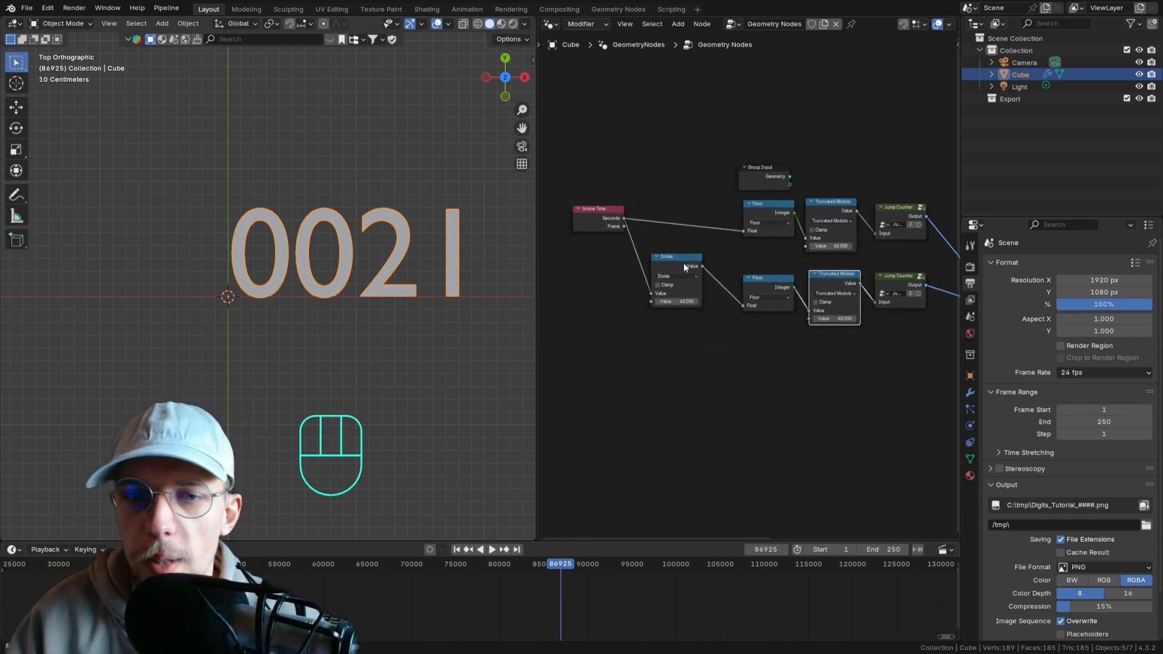
pyautogui.click(679, 267)
pyautogui.moveTo(681, 269); pyautogui.dragTo(713, 363)
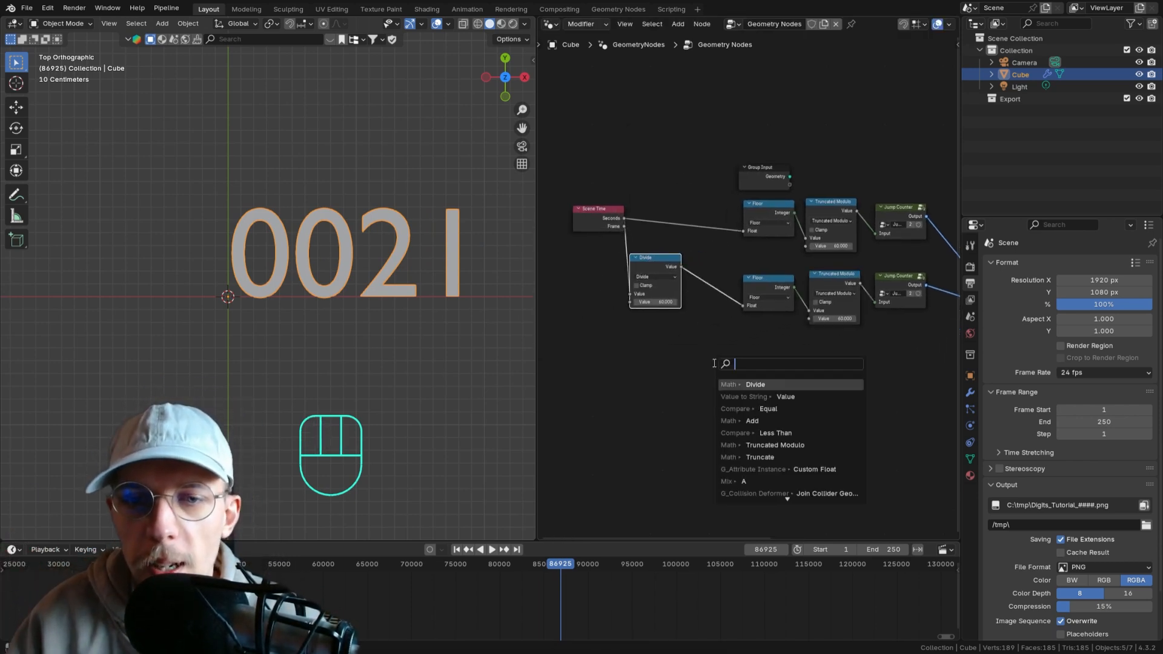
pyautogui.write('div')
pyautogui.press('Return')
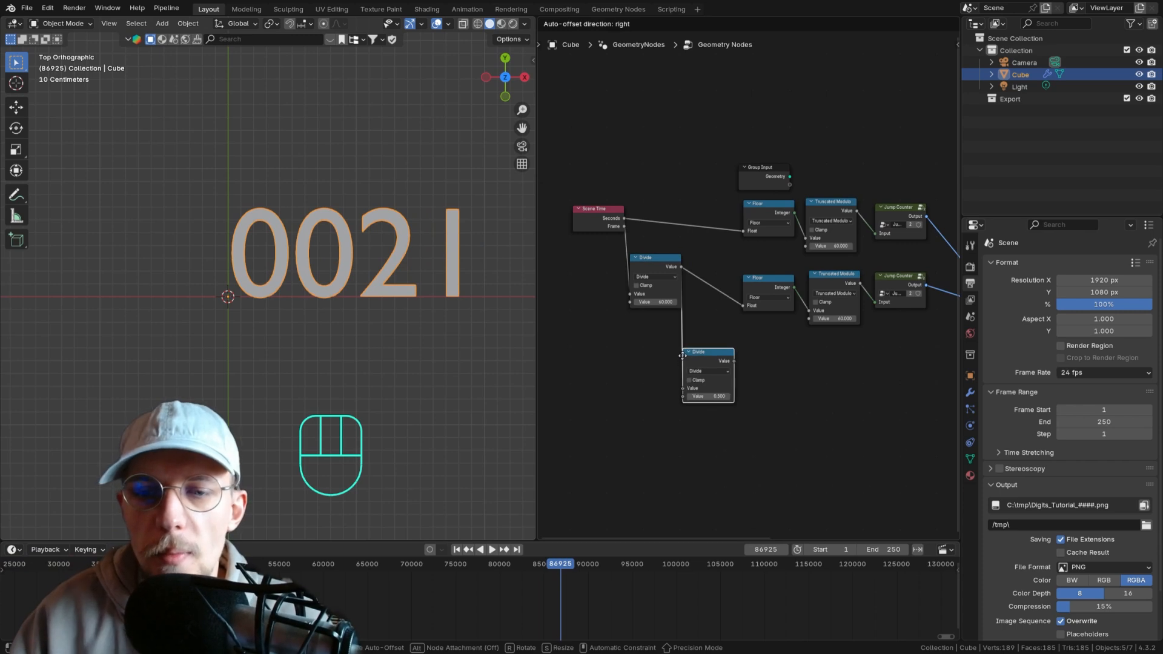
pyautogui.click(714, 333)
pyautogui.moveTo(714, 333); pyautogui.dragTo(727, 293, button='middle')
pyautogui.click(726, 345)
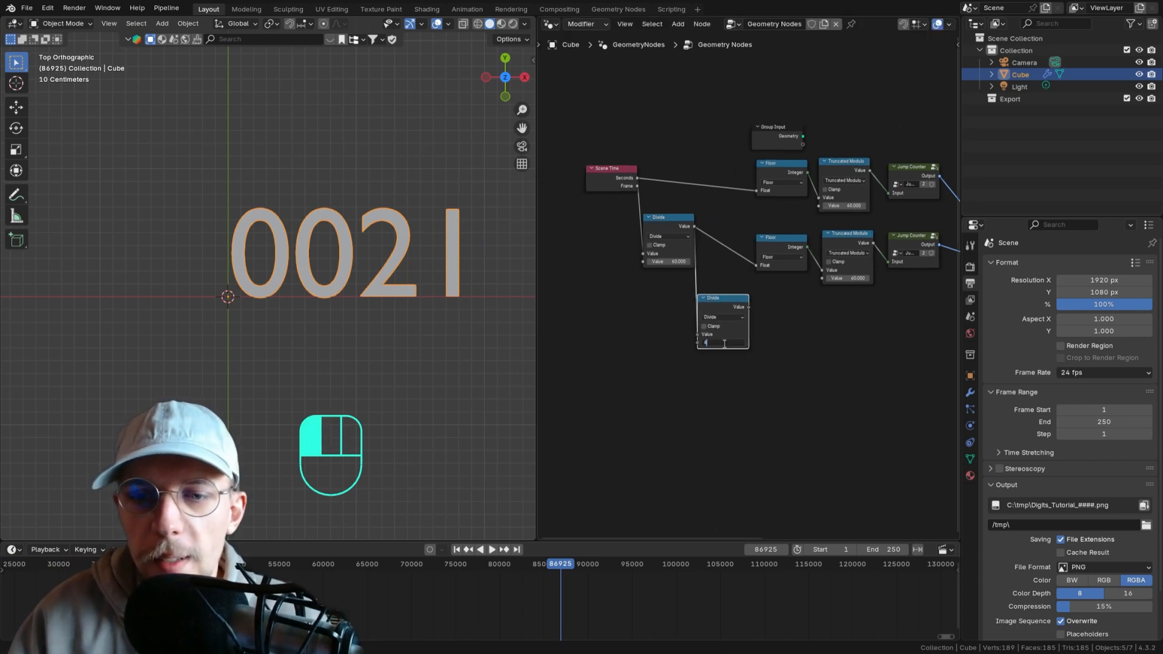
pyautogui.write('60')
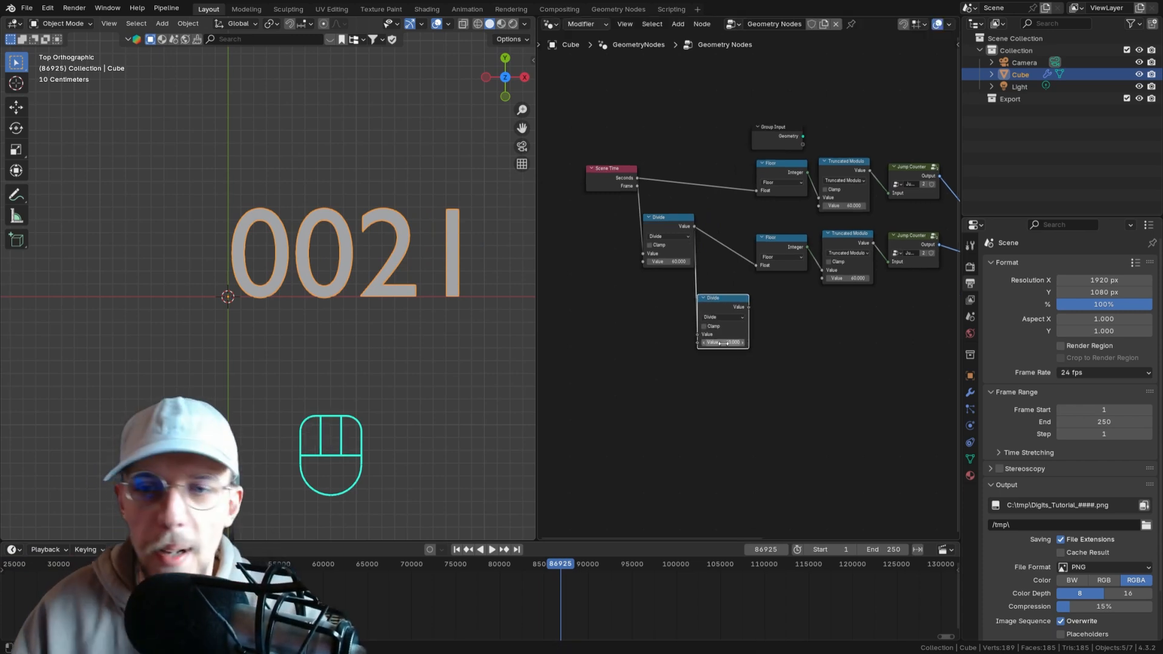
pyautogui.press('Return')
# - Duplicate the minutes Floor node below the original and connect the new Divide node's output to its Float input
pyautogui.scroll(1, 760, 307)
pyautogui.scroll(1, 752, 291)
pyautogui.click(769, 236)
pyautogui.hotkey('shift', 'd')
pyautogui.click(770, 327)
pyautogui.moveTo(749, 313); pyautogui.dragTo(759, 350)
# - Duplicate the minutes Truncated Modulo node below the original, beside the third Floor node
pyautogui.moveTo(882, 345); pyautogui.dragTo(738, 341, button='middle')
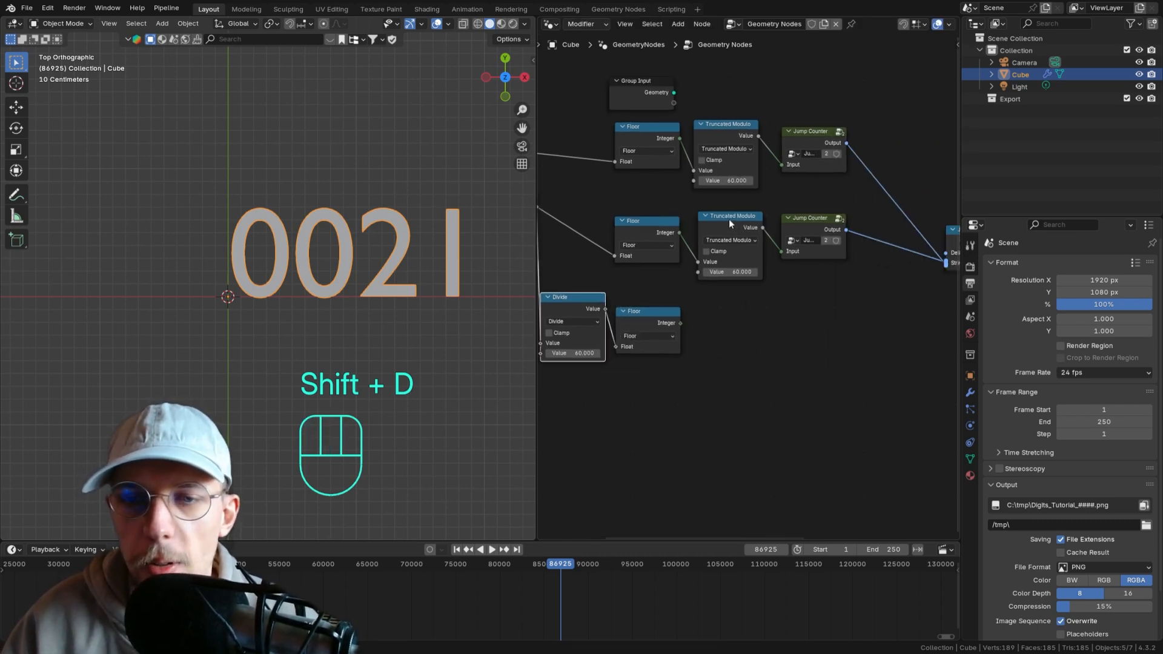
pyautogui.click(729, 219)
pyautogui.hotkey('shift', 'd')
pyautogui.click(737, 315)
pyautogui.press('g')
pyautogui.click(734, 323)
pyautogui.moveTo(692, 322); pyautogui.dragTo(760, 291, button='middle')
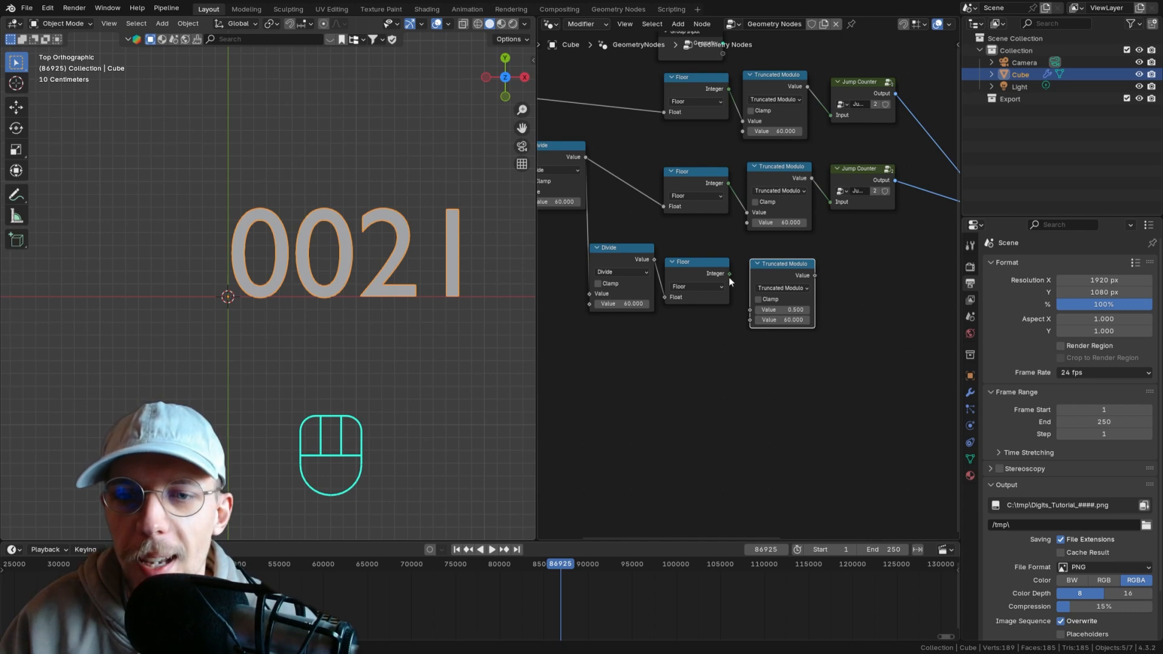
# - Connect the third Floor node to the new Truncated Modulo node's first Value input and set its second value to 24
pyautogui.moveTo(729, 274); pyautogui.dragTo(749, 309)
pyautogui.click(785, 320)
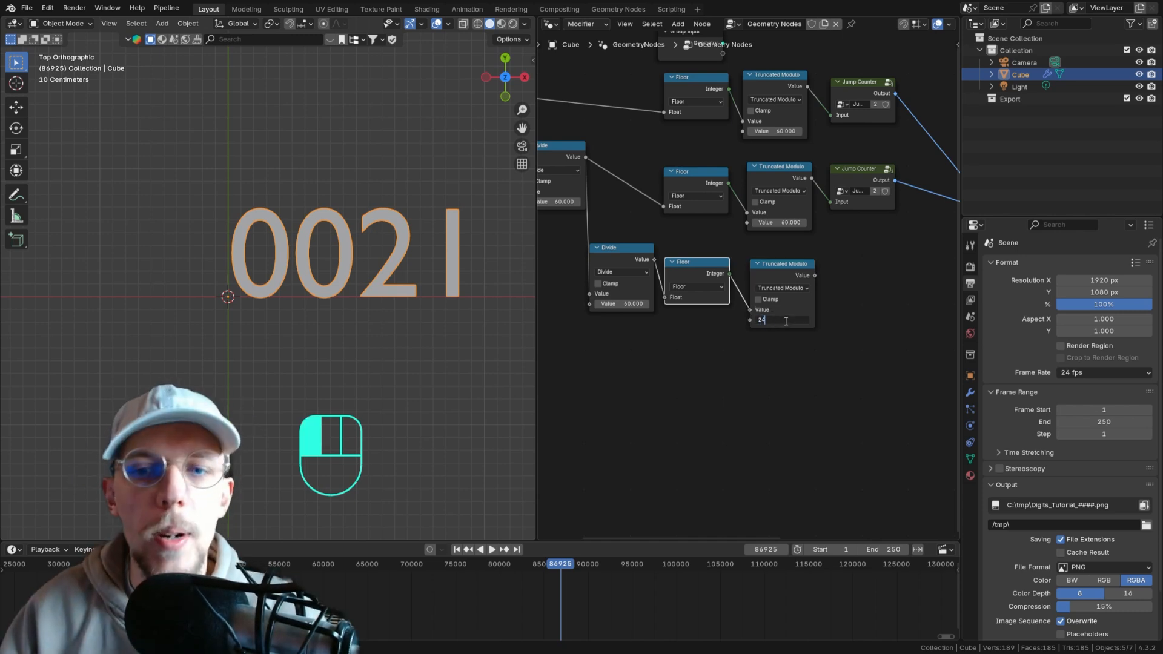
pyautogui.write('24')
pyautogui.press('Return')
pyautogui.click(772, 274)
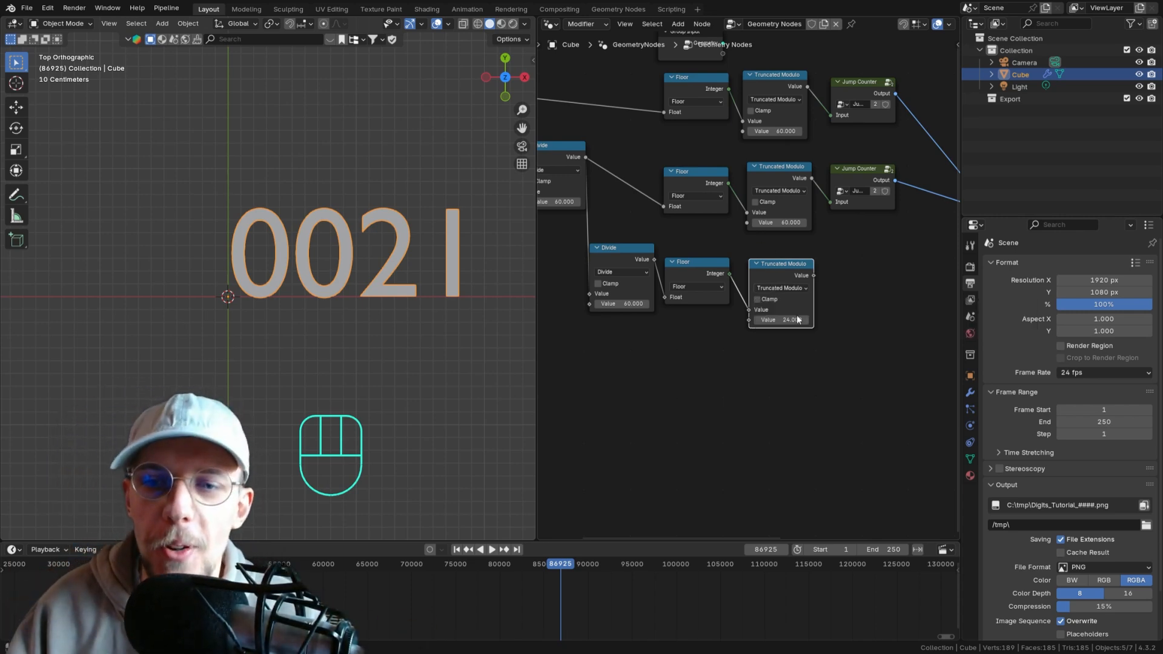
pyautogui.moveTo(774, 315); pyautogui.dragTo(695, 301, button='middle')
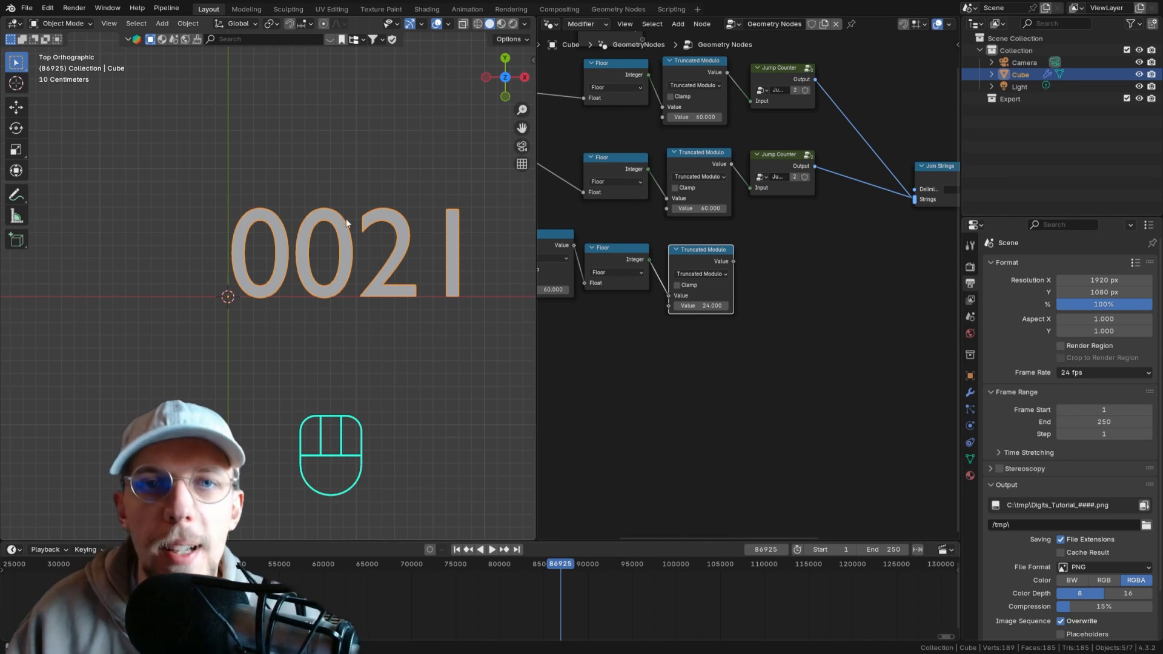
pyautogui.moveTo(700, 295); pyautogui.dragTo(655, 301, button='middle')
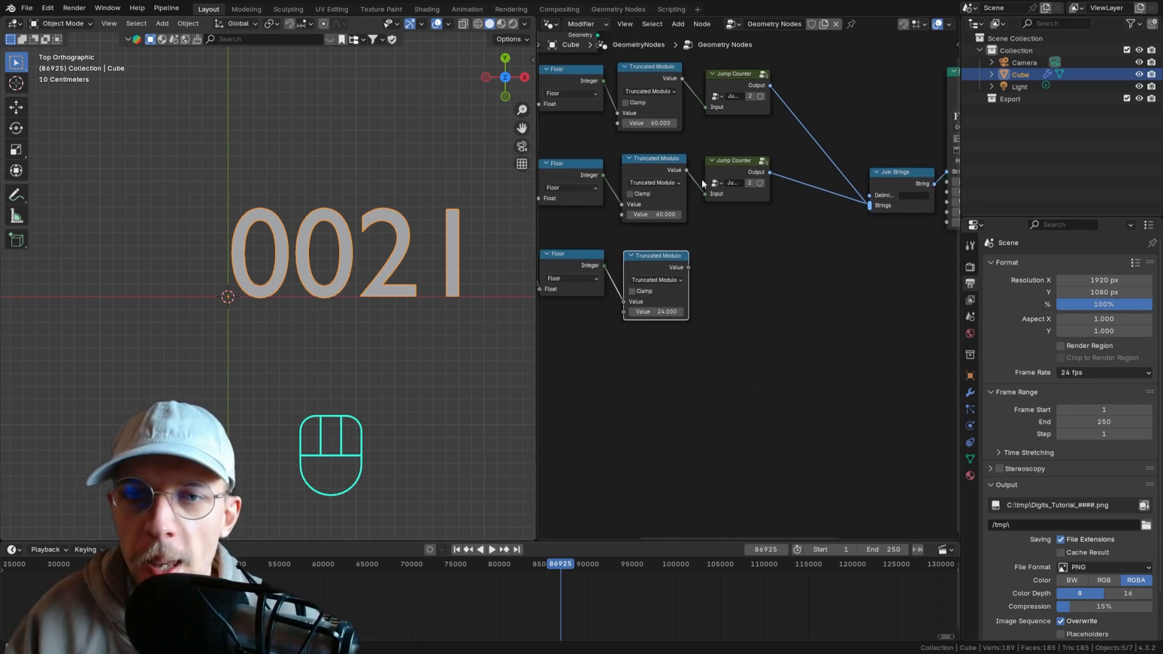
# - Duplicate the minutes Jump Counter node below the original and feed it from the hours Truncated Modulo node's Value output
pyautogui.click(723, 169)
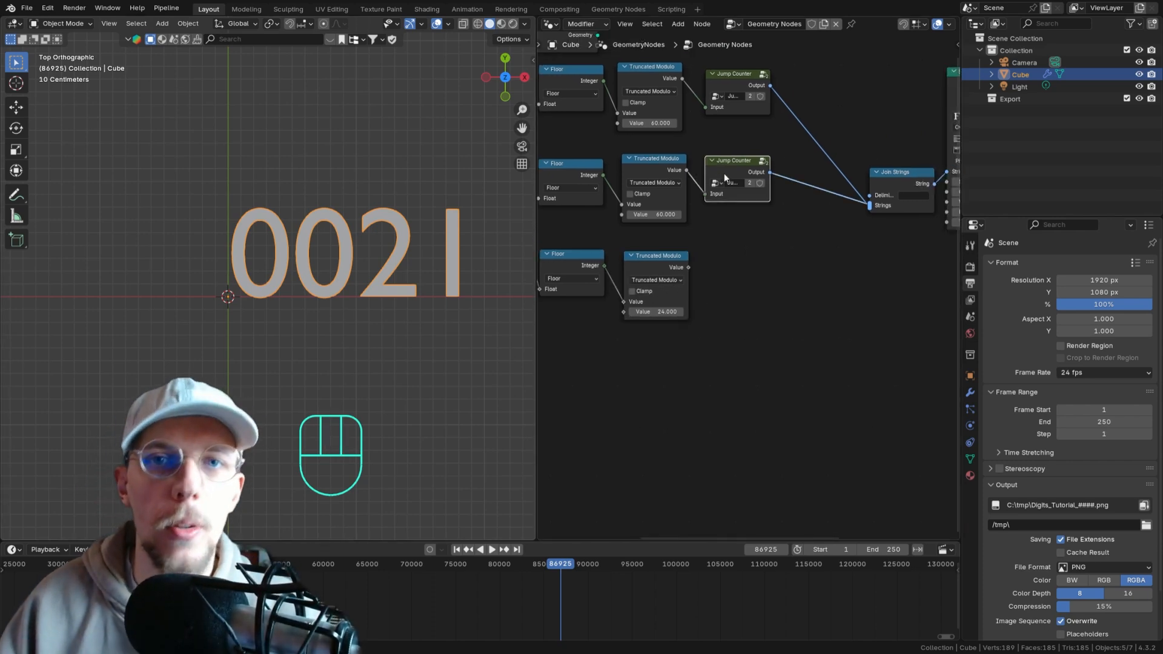
pyautogui.hotkey('shift', 'd')
pyautogui.click(730, 273)
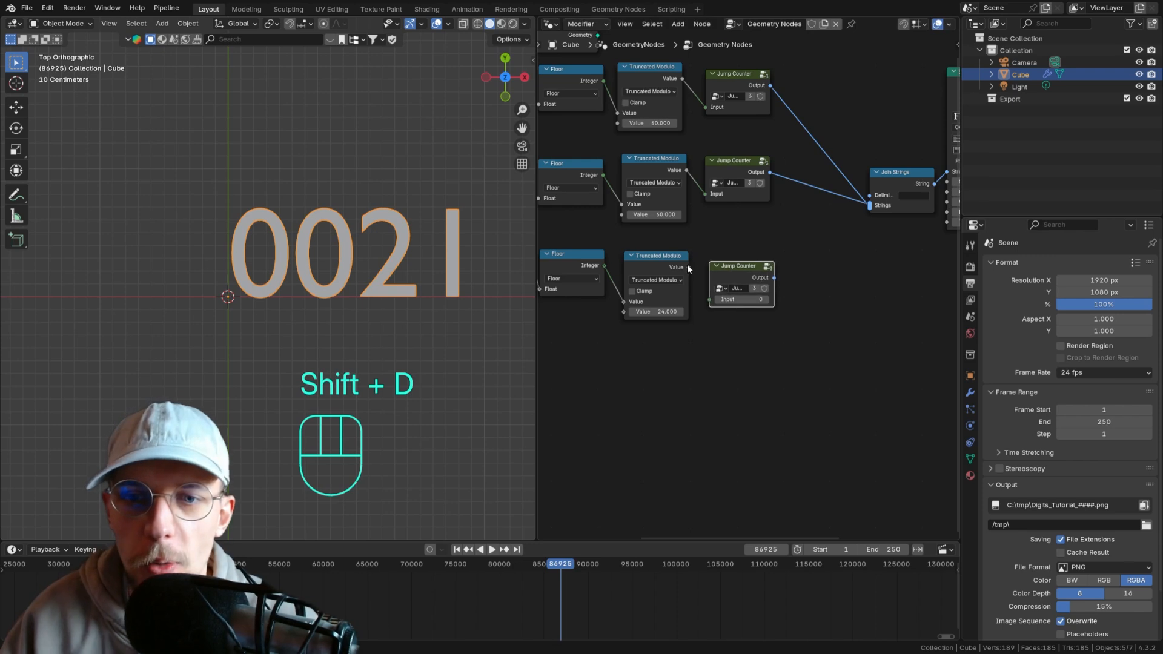
pyautogui.moveTo(688, 267); pyautogui.dragTo(729, 276)
# - Connect the hours Jump Counter's Output to the Strings input of the Join Strings node
pyautogui.moveTo(850, 242); pyautogui.dragTo(757, 253, button='middle')
pyautogui.scroll(1, 757, 253)
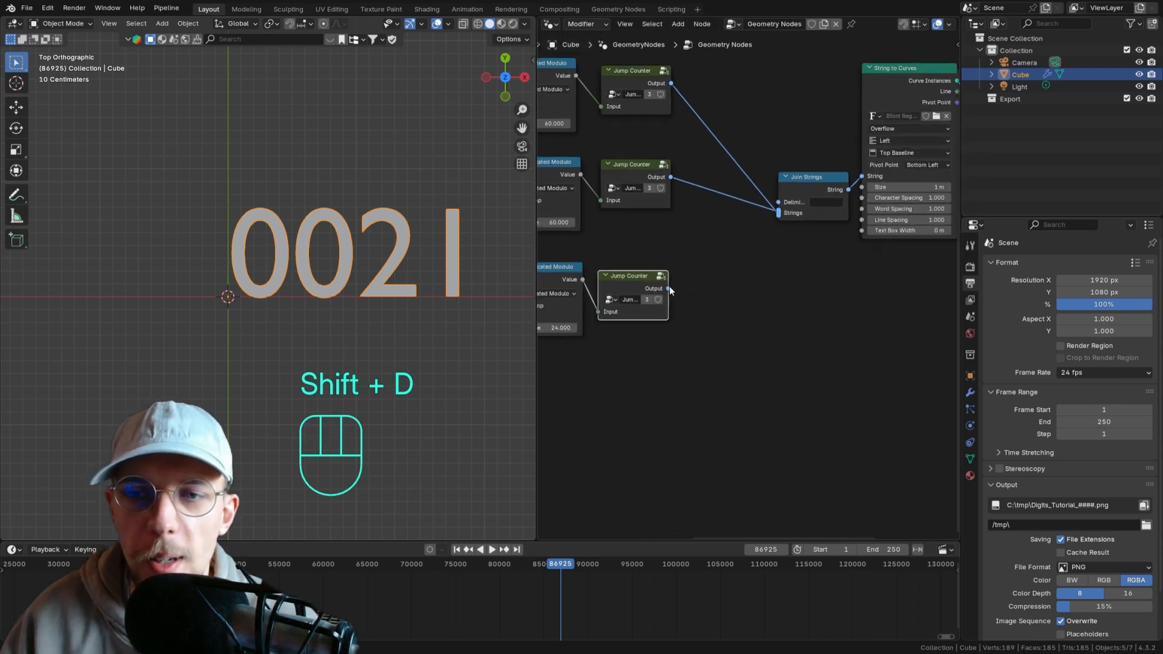
pyautogui.scroll(1, 670, 287)
pyautogui.moveTo(655, 288); pyautogui.dragTo(784, 195)
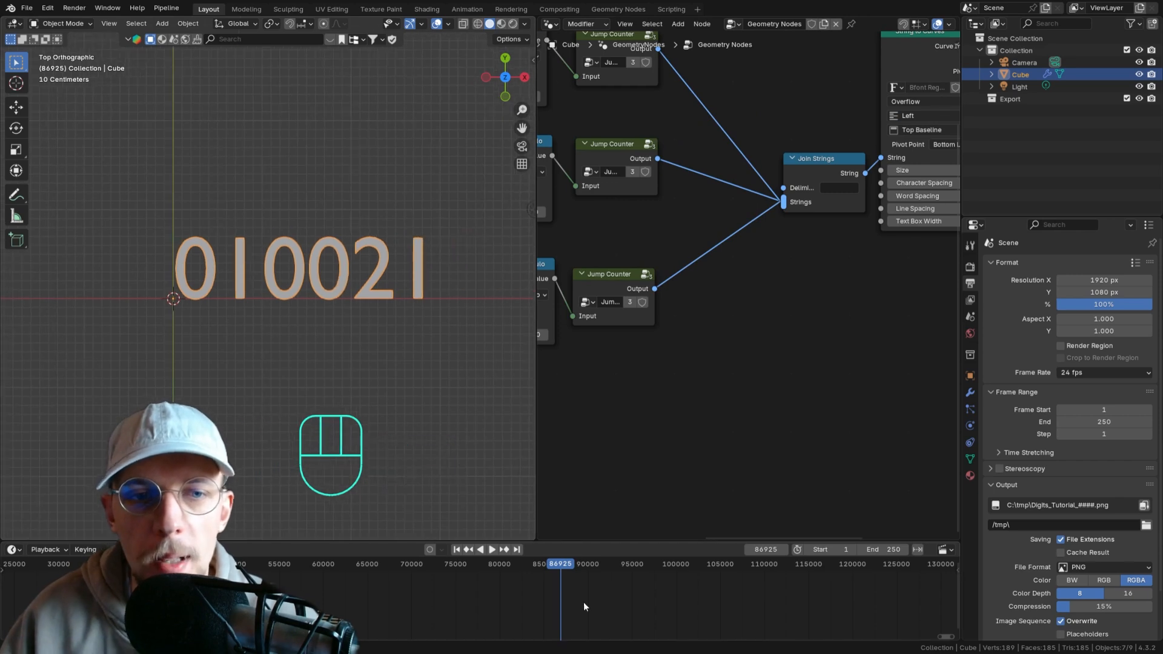
# - Play and scrub the timeline past frame 1,000,000 to check the hours, minutes and seconds digits, and return to the first frame
pyautogui.press('space')
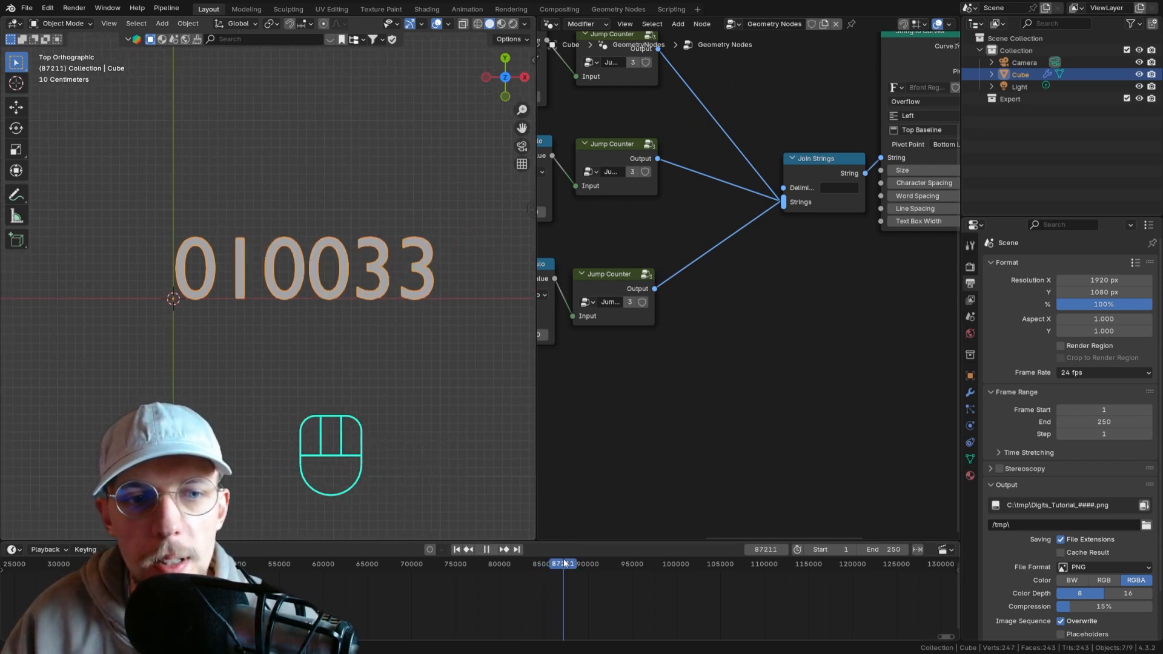
pyautogui.moveTo(563, 560); pyautogui.dragTo(748, 555)
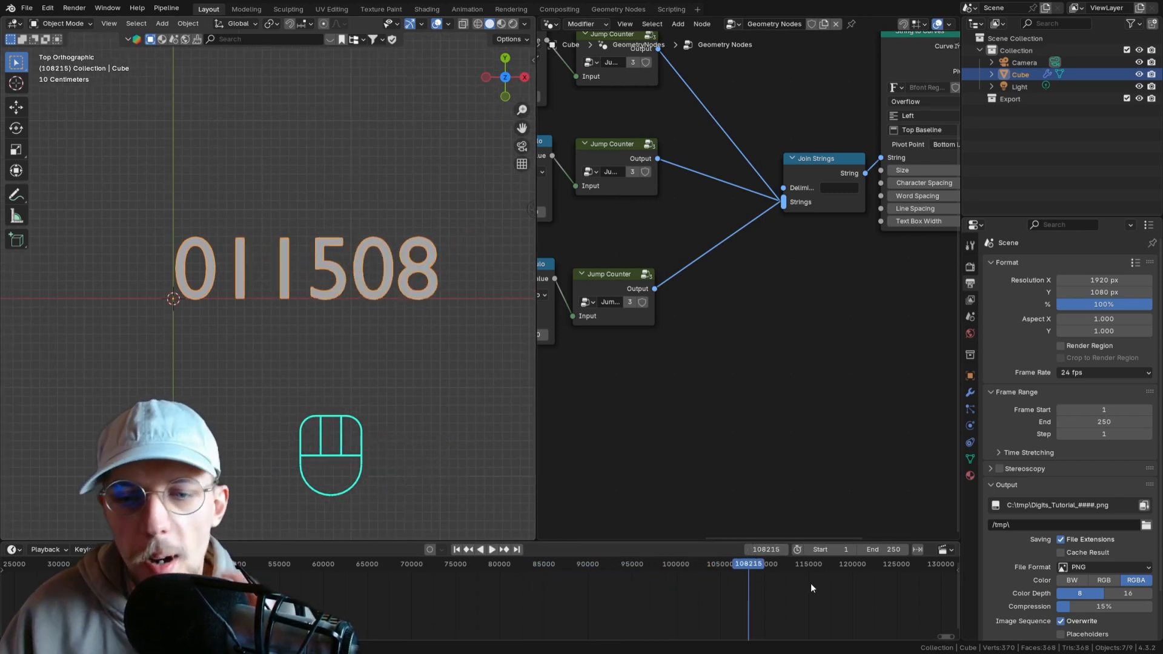
pyautogui.scroll(-5, 810, 583)
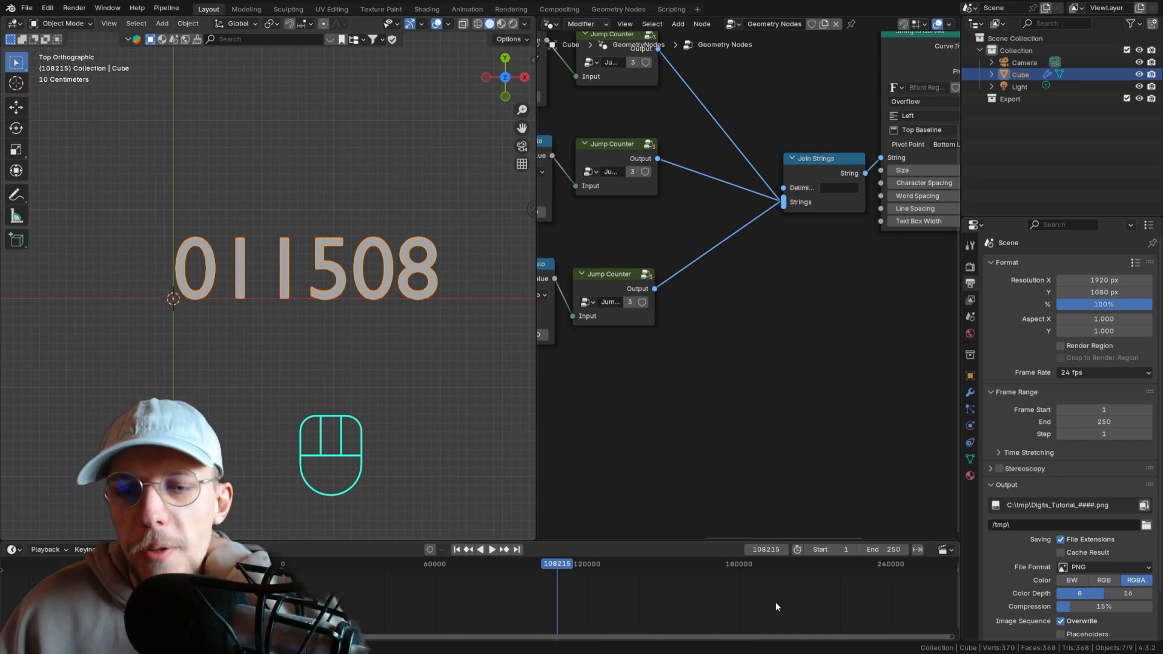
pyautogui.keyDown('ctrl'); pyautogui.moveTo(769, 591); pyautogui.dragTo(464, 572, button='middle'); pyautogui.keyUp('ctrl')
pyautogui.moveTo(354, 565); pyautogui.dragTo(842, 585)
pyautogui.moveTo(823, 588); pyautogui.dragTo(255, 604, button='middle')
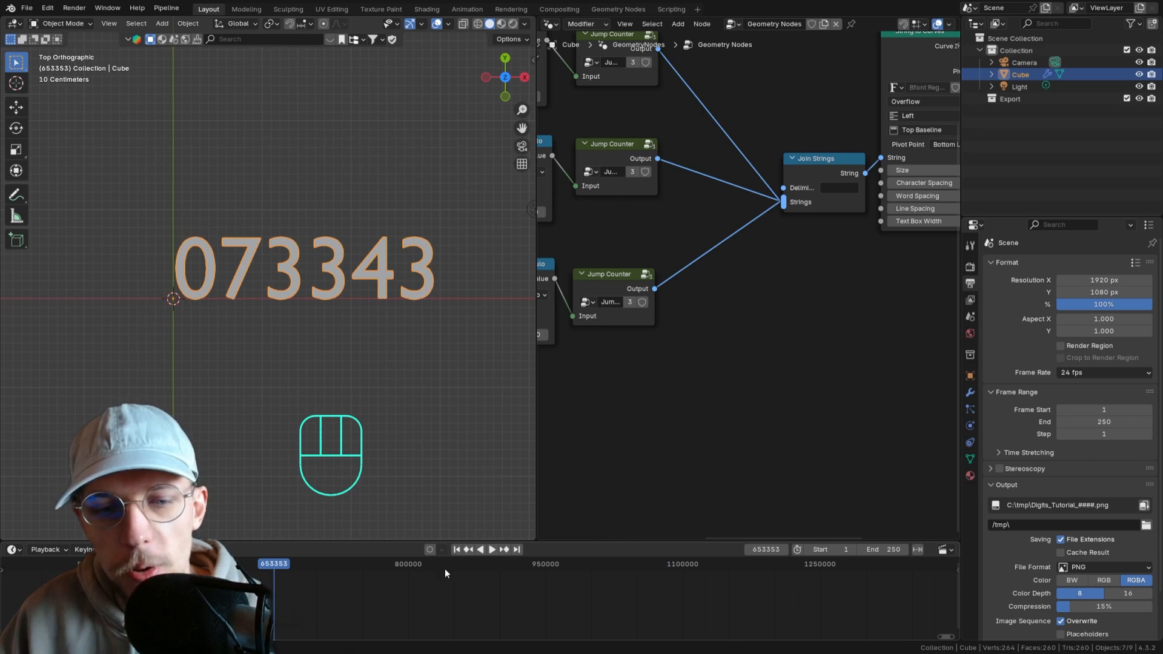
pyautogui.moveTo(445, 568); pyautogui.dragTo(863, 576)
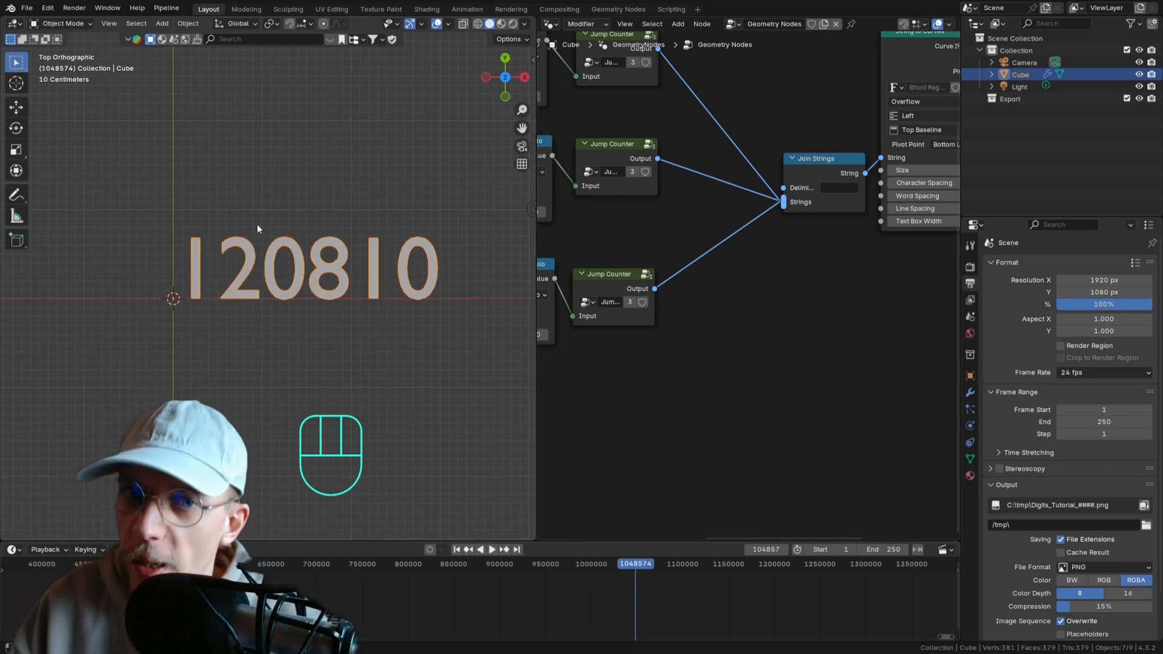
pyautogui.click(456, 550)
# - Save the Blender file
pyautogui.scroll(-5, 624, 273)
pyautogui.moveTo(606, 260); pyautogui.dragTo(812, 359, button='middle')
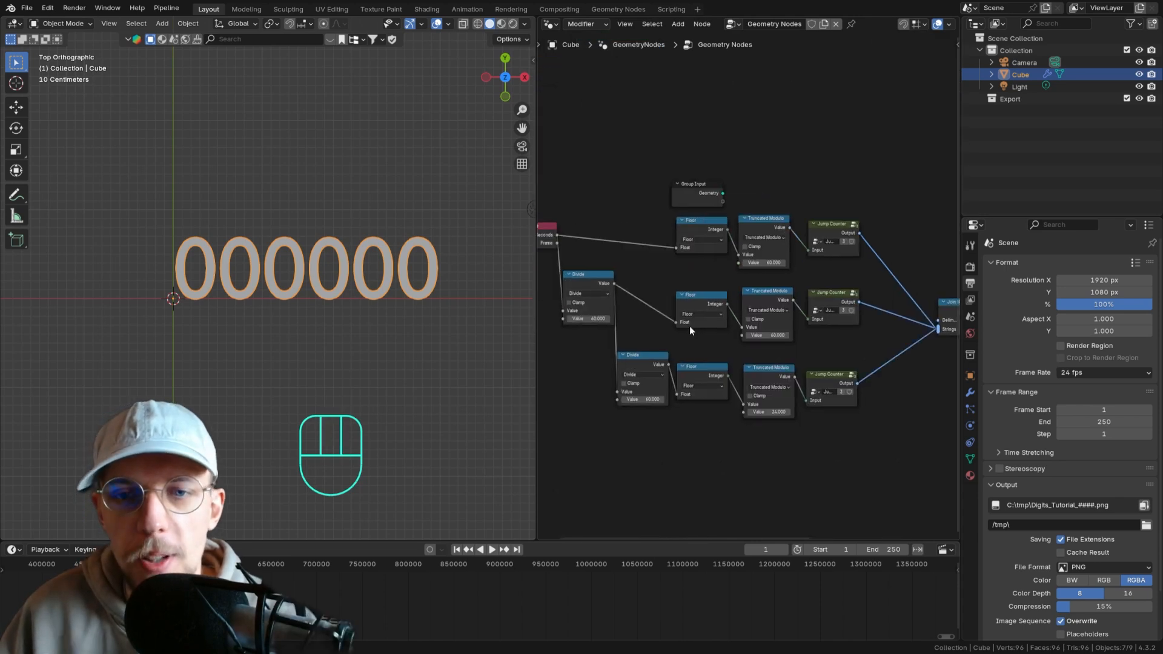
pyautogui.moveTo(689, 326); pyautogui.dragTo(828, 330, button='middle')
pyautogui.hotkey('ctrl', 's')
# - Move Scene Time farther from the Divide and Floor nodes and merge its two Seconds links through a reroute between them
pyautogui.moveTo(693, 237); pyautogui.dragTo(597, 242)
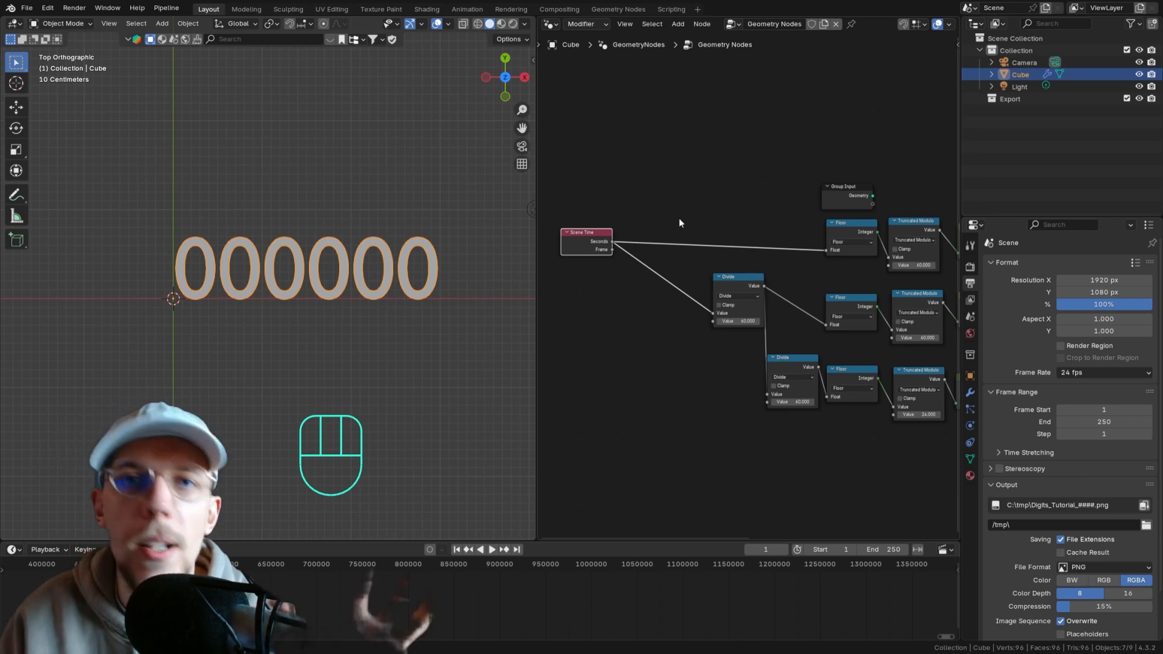
pyautogui.scroll(1, 666, 220)
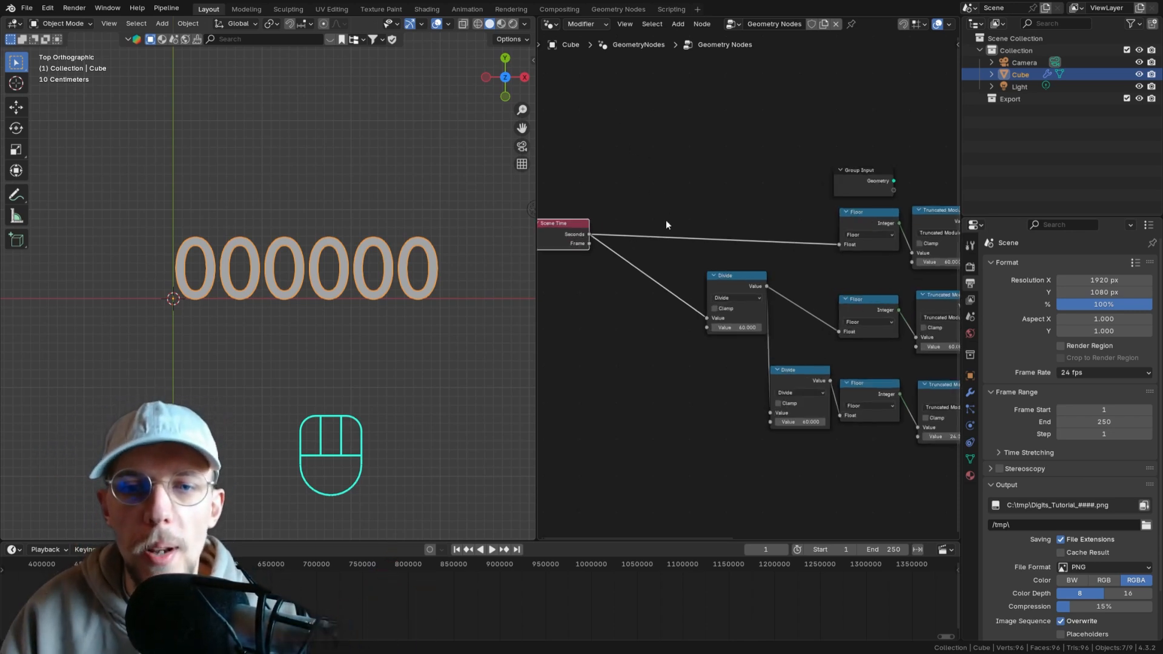
pyautogui.keyDown('shift'); pyautogui.moveTo(627, 180); pyautogui.dragTo(591, 323, button='right'); pyautogui.keyUp('shift')
pyautogui.moveTo(637, 278); pyautogui.dragTo(714, 287, button='middle')
pyautogui.press('g')
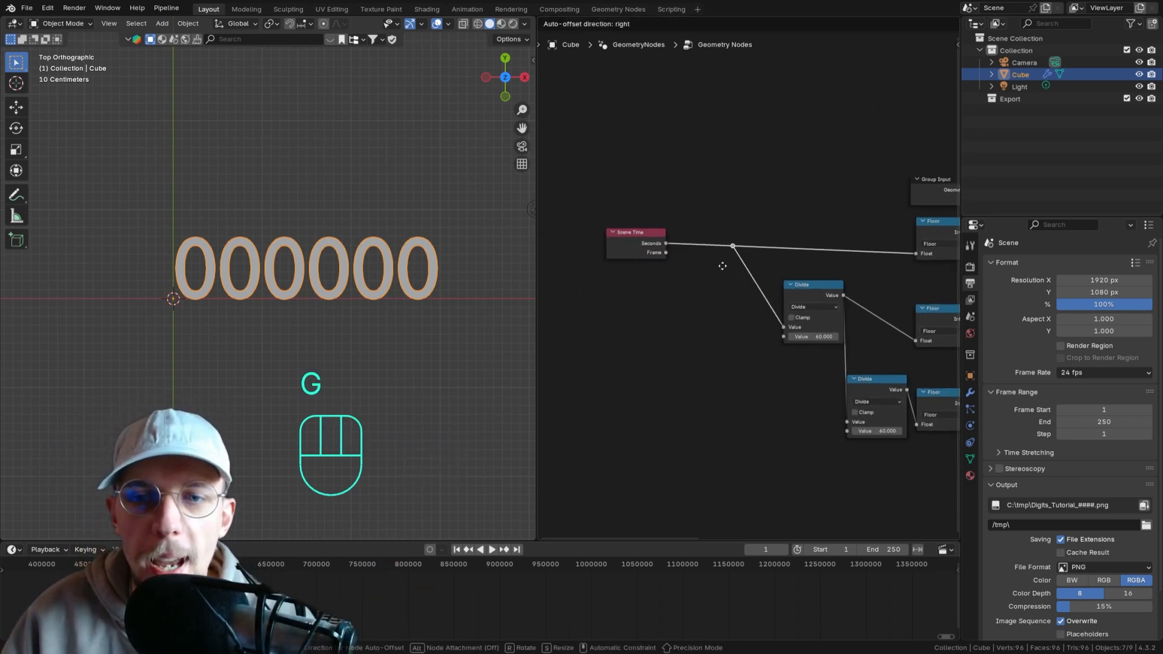
pyautogui.click(722, 263)
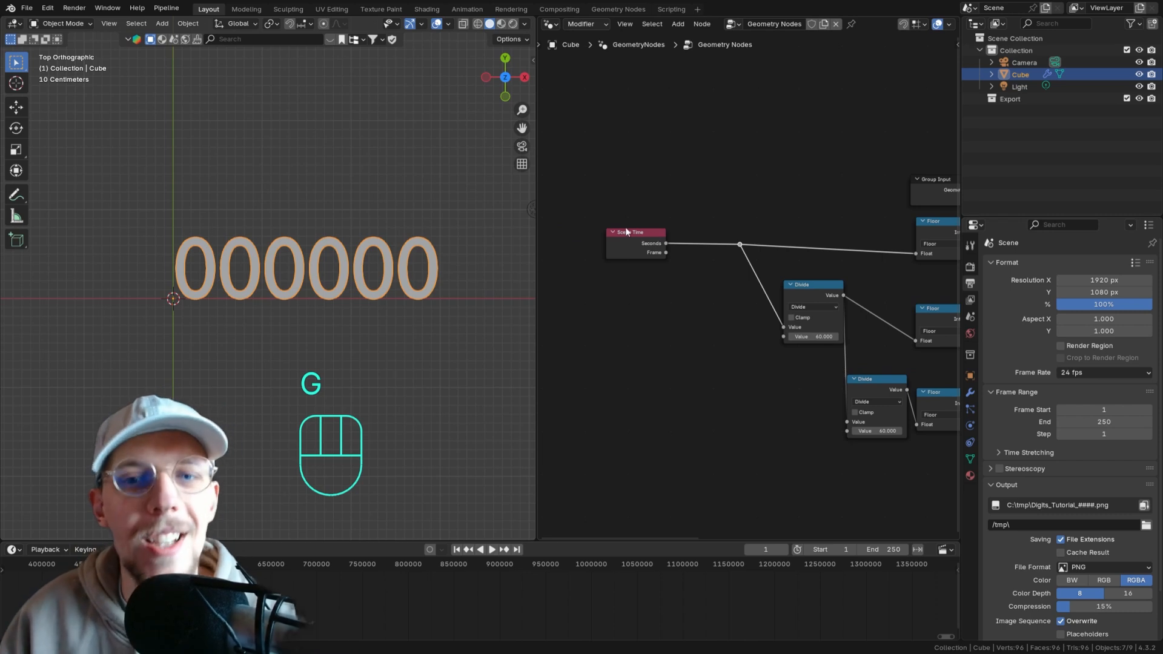
pyautogui.moveTo(627, 231); pyautogui.dragTo(584, 232)
# - Add a Value node above Scene Time and set it to 1
pyautogui.moveTo(663, 237); pyautogui.dragTo(692, 247, button='middle')
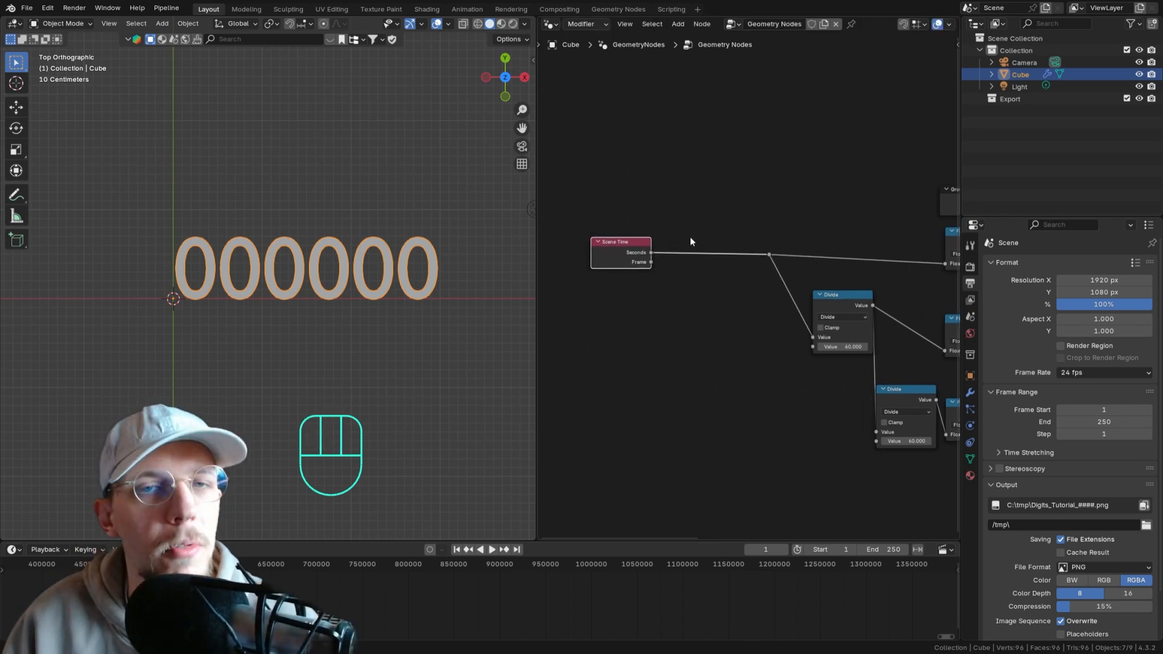
pyautogui.scroll(1, 692, 233)
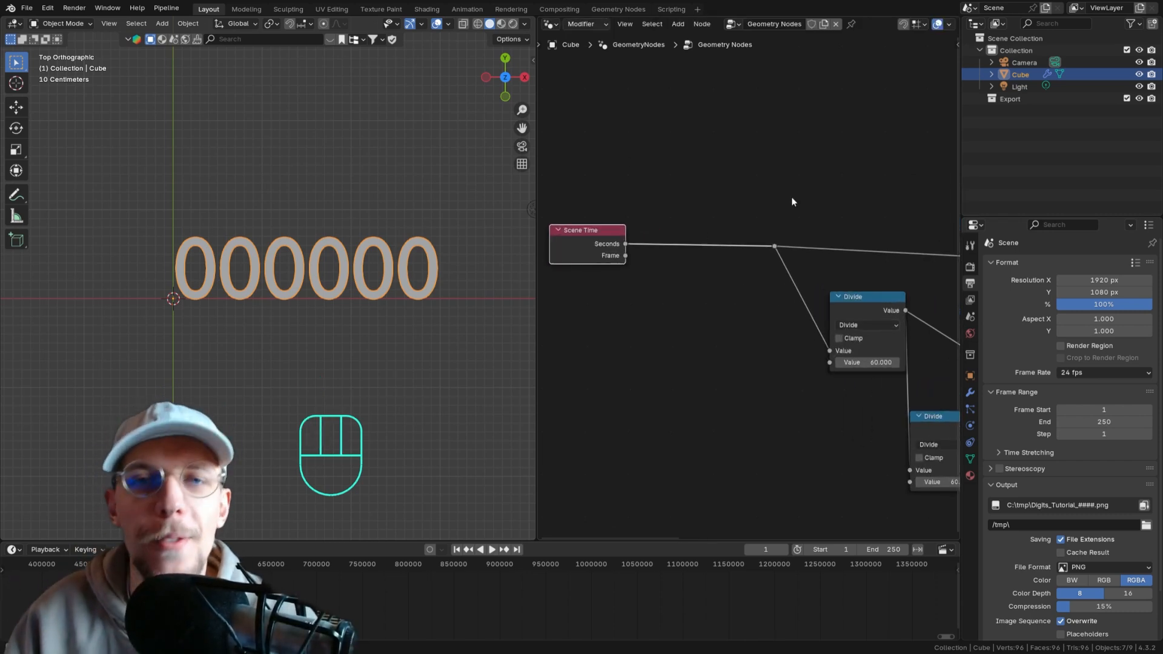
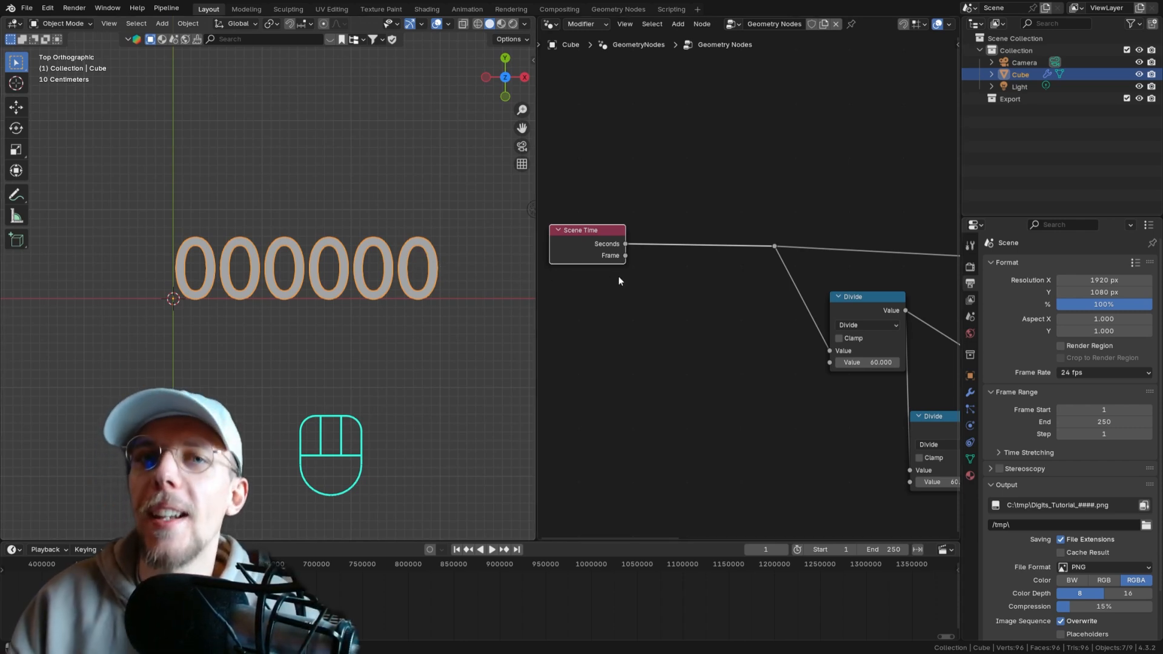
pyautogui.moveTo(619, 278); pyautogui.dragTo(694, 342, button='middle')
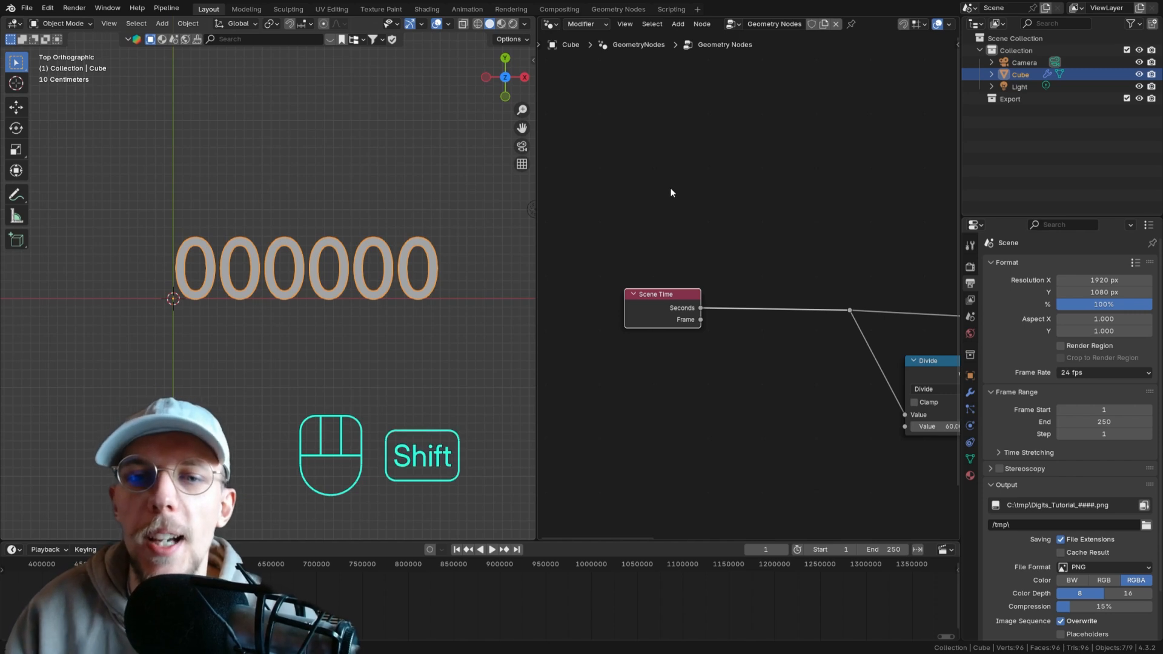
pyautogui.hotkey('shift', 'a')
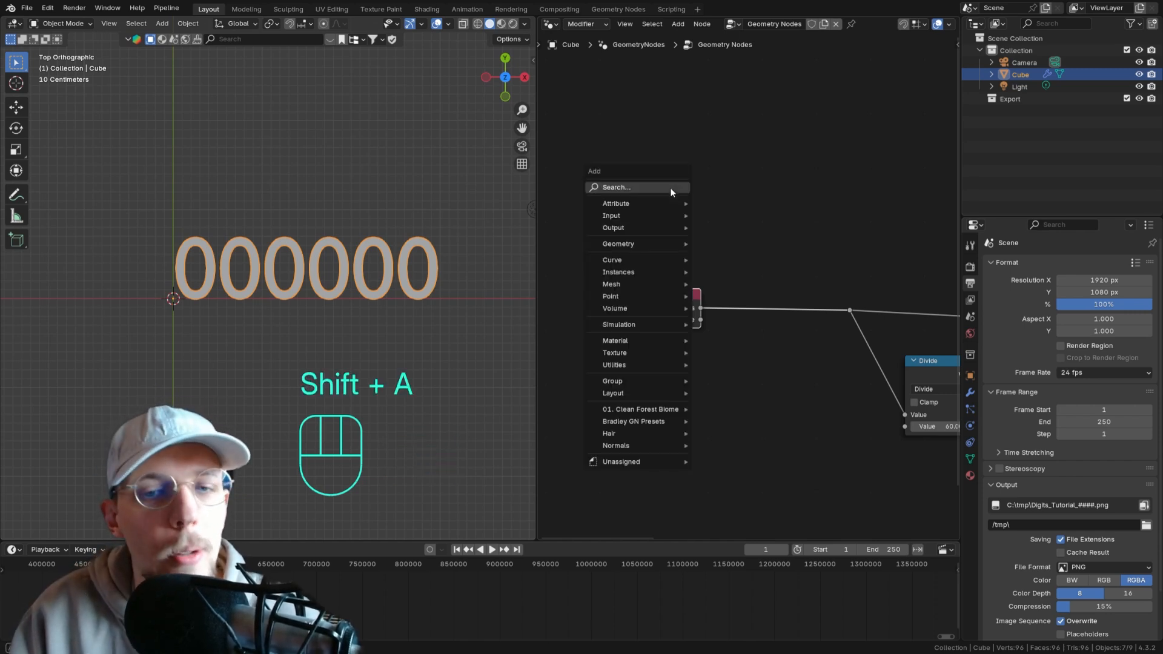
pyautogui.write('valu')
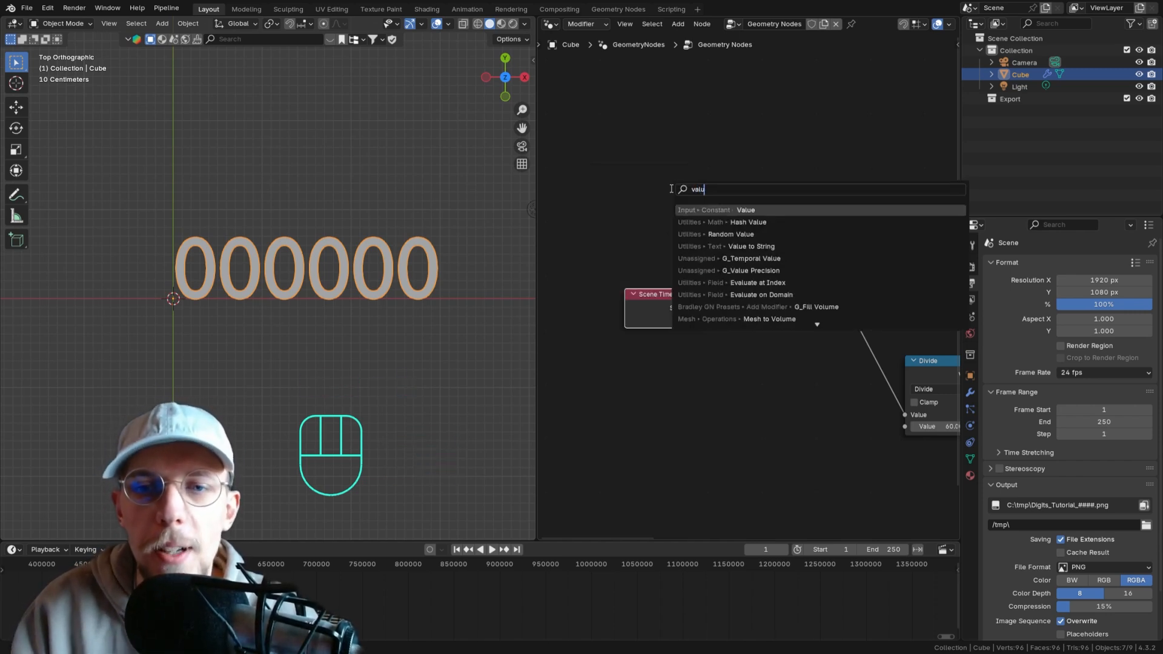
pyautogui.press('Return')
pyautogui.click(630, 161)
pyautogui.click(660, 174)
pyautogui.write('1')
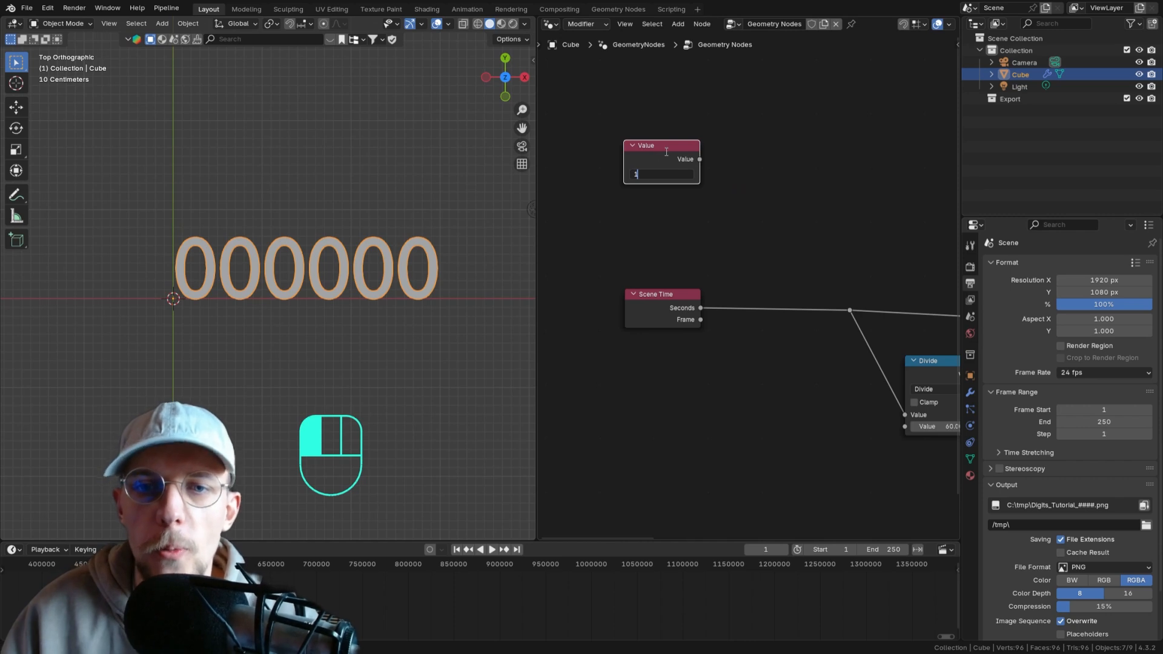
pyautogui.click(666, 152)
# - Move the Value node higher, duplicate it directly below and set the copy to 60
pyautogui.moveTo(663, 146); pyautogui.dragTo(662, 81)
pyautogui.keyDown('shift'); pyautogui.moveTo(670, 108); pyautogui.dragTo(697, 164, button='middle'); pyautogui.keyUp('shift')
pyautogui.moveTo(697, 165); pyautogui.dragTo(699, 122)
pyautogui.hotkey('shift', 'd')
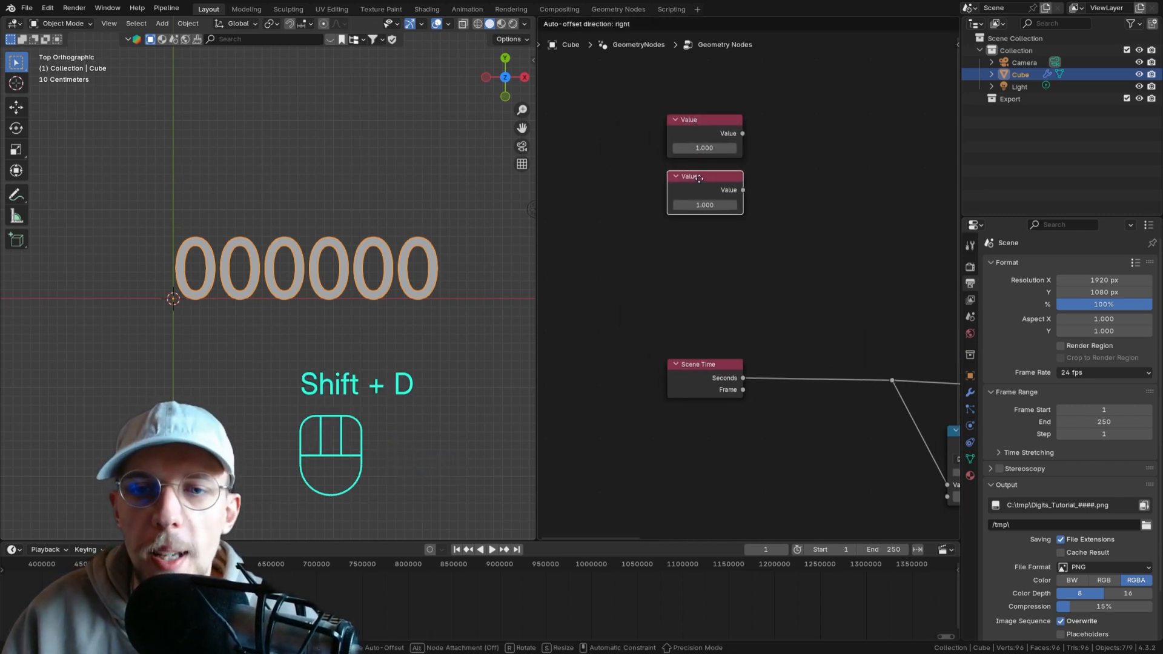
pyautogui.click(698, 181)
pyautogui.click(701, 207)
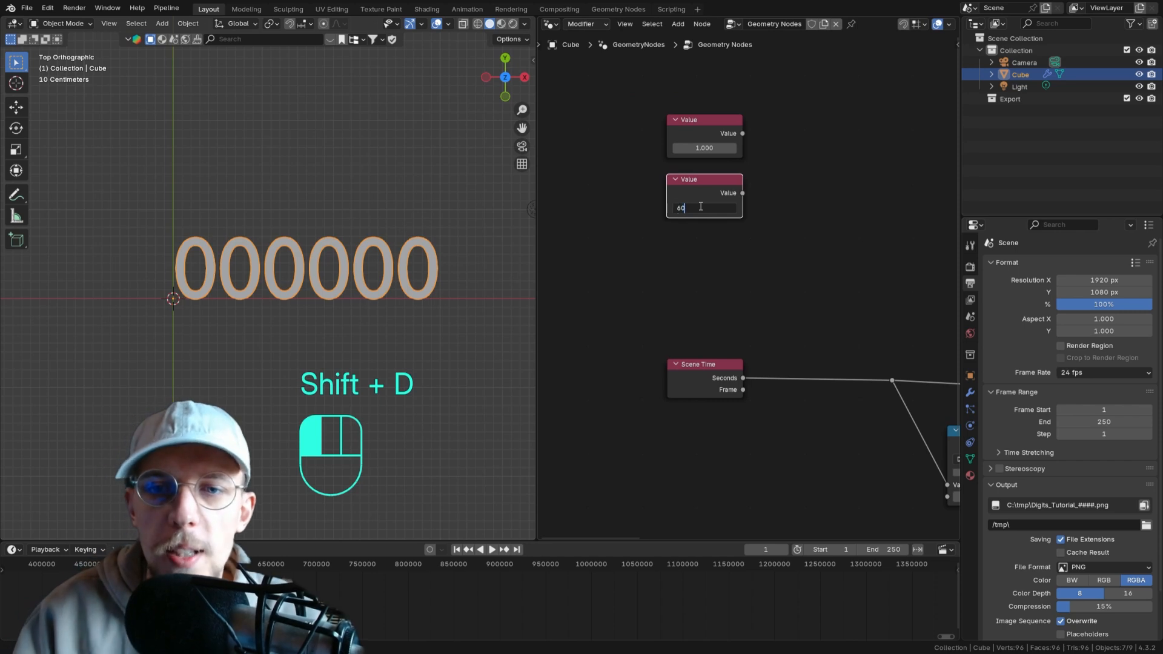
pyautogui.write('60')
pyautogui.press('Return')
# - Duplicate the 60 Value node below itself and set the copy to 3600
pyautogui.hotkey('shift', 'd')
pyautogui.click(716, 253)
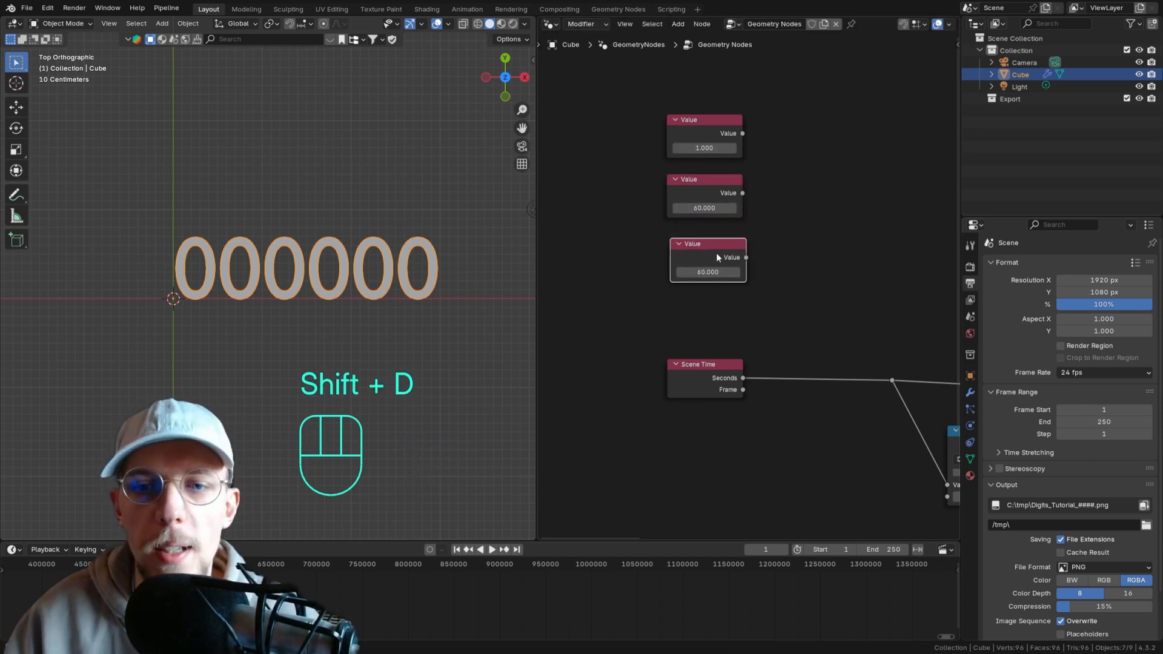
pyautogui.click(719, 273)
pyautogui.click(717, 274)
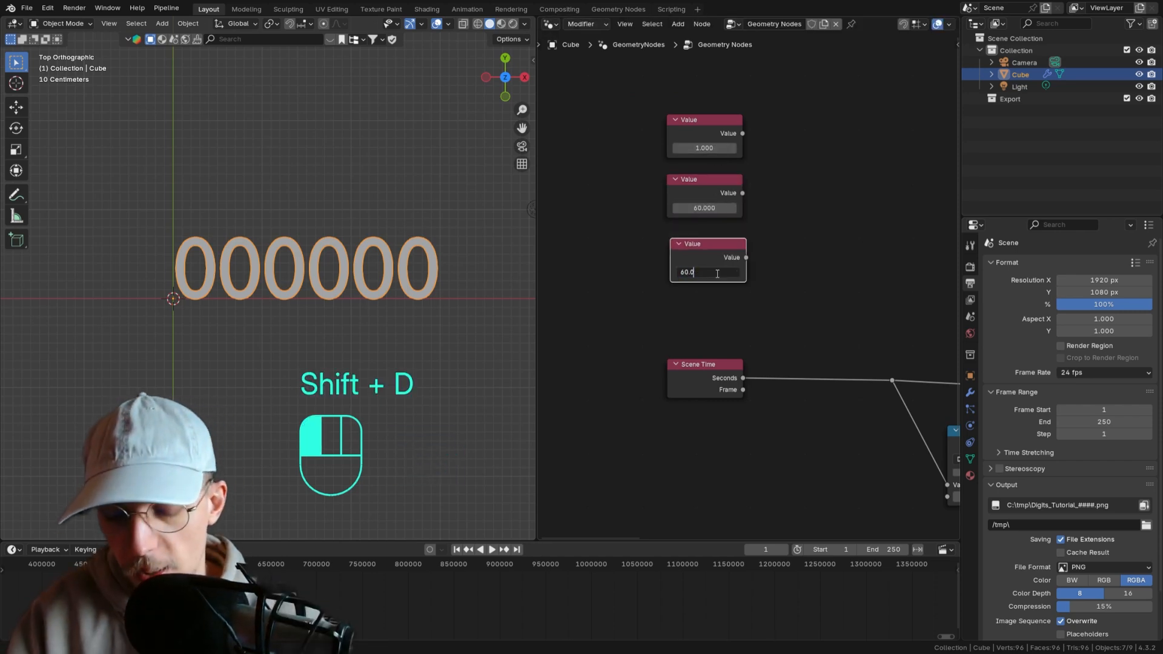
pyautogui.write('*(')
pyautogui.write('0')
pyautogui.press('Return')
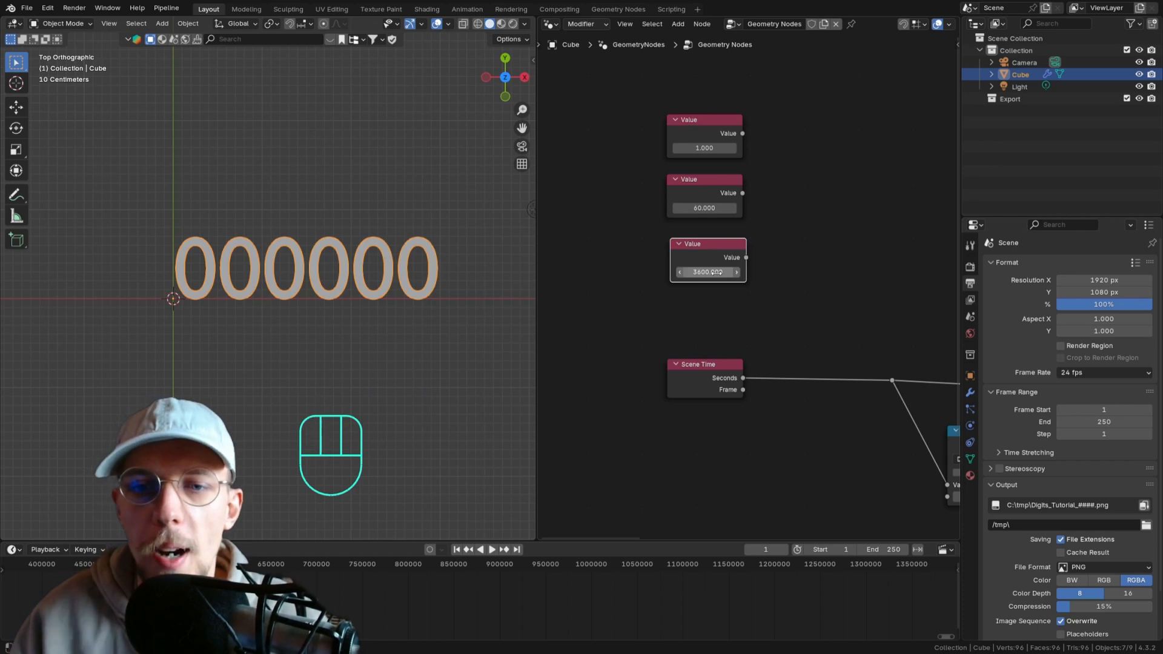
# - Label the Value node holding 1 as "seconds"
pyautogui.click(728, 119)
pyautogui.press('F2')
pyautogui.write('second')
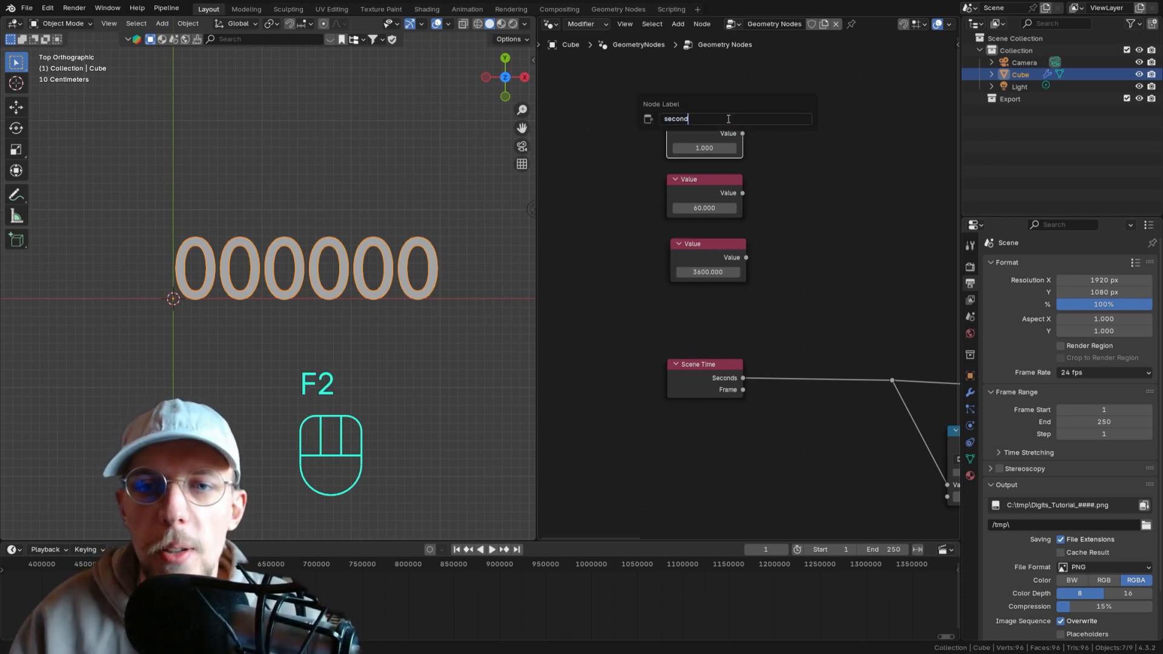
pyautogui.press('Escape')
pyautogui.press('F2')
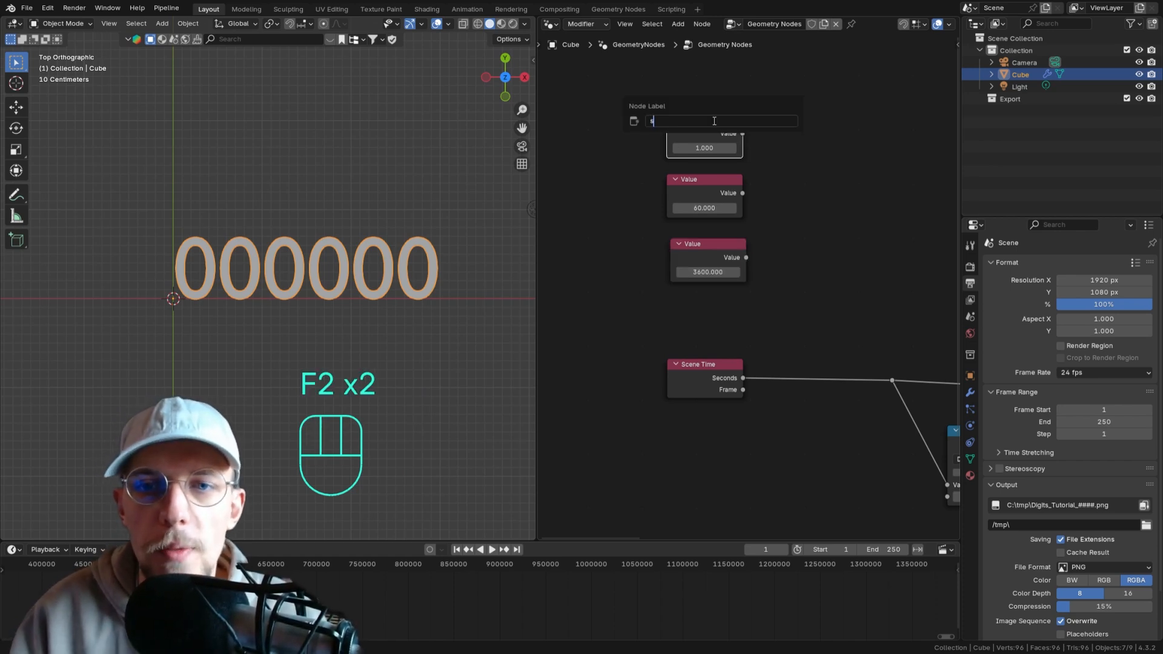
pyautogui.press('Return')
# - Label the 60 Value node "minutes" and the 3600 Value node "hours"
pyautogui.click(700, 180)
pyautogui.press('F2')
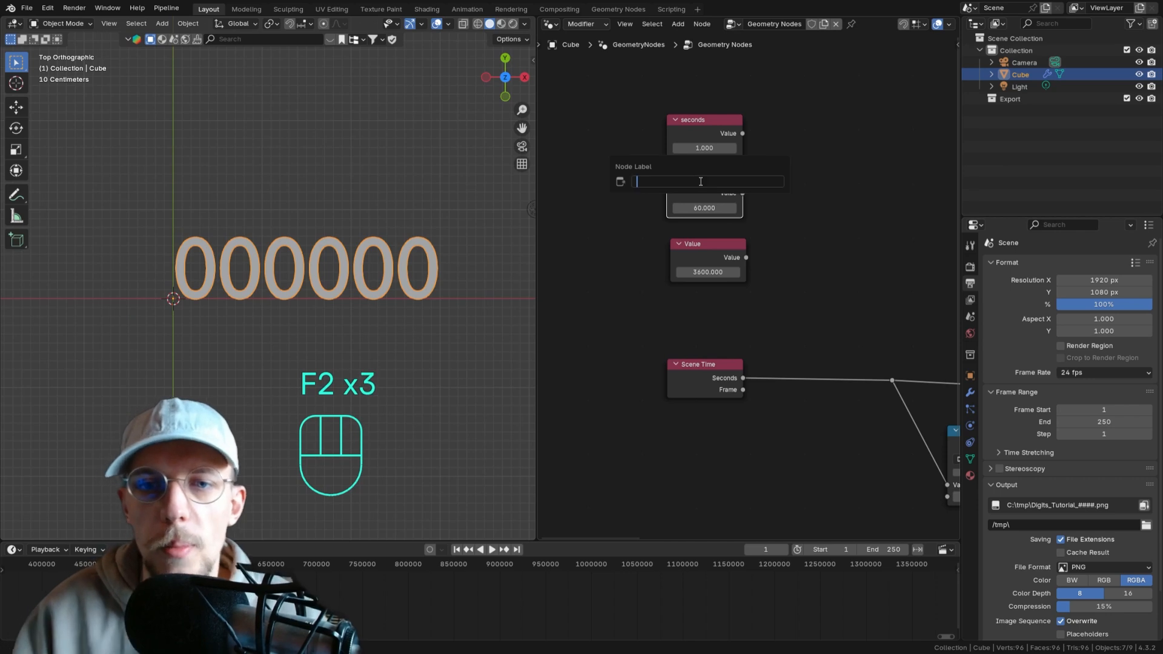
pyautogui.write('minutes')
pyautogui.press('Return')
pyautogui.click(711, 252)
pyautogui.press('F2')
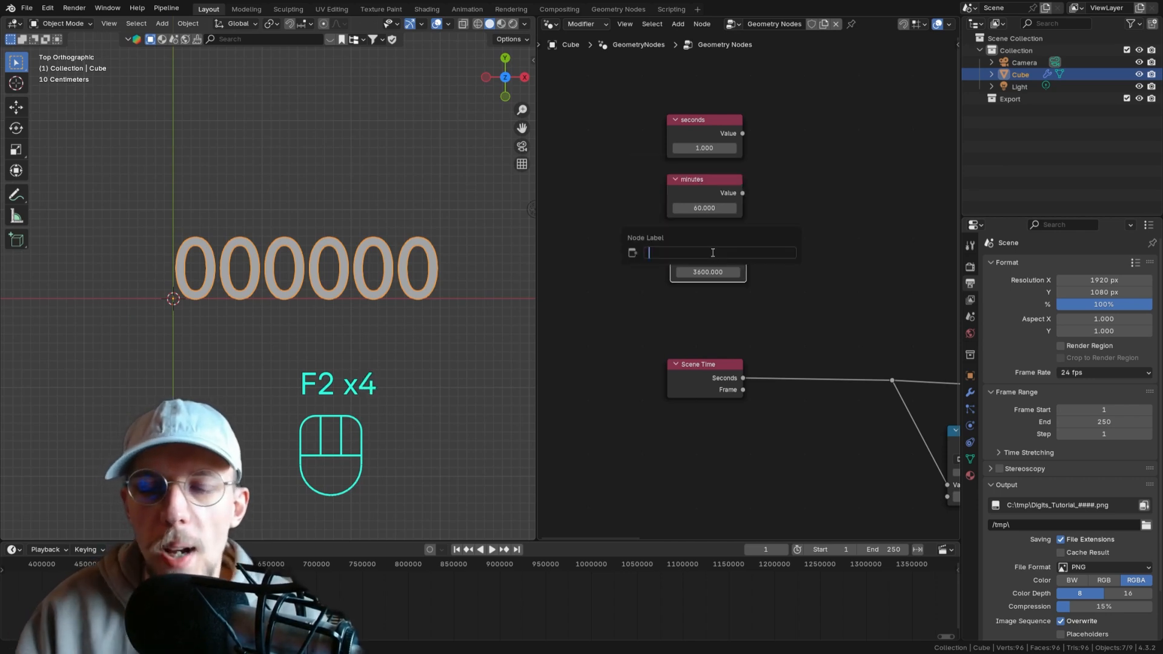
pyautogui.press('Return')
# - Space the seconds, minutes and hours Value nodes evenly in a column above Scene Time
pyautogui.moveTo(630, 96); pyautogui.dragTo(744, 221)
pyautogui.press('g')
pyautogui.moveTo(708, 119); pyautogui.dragTo(714, 57)
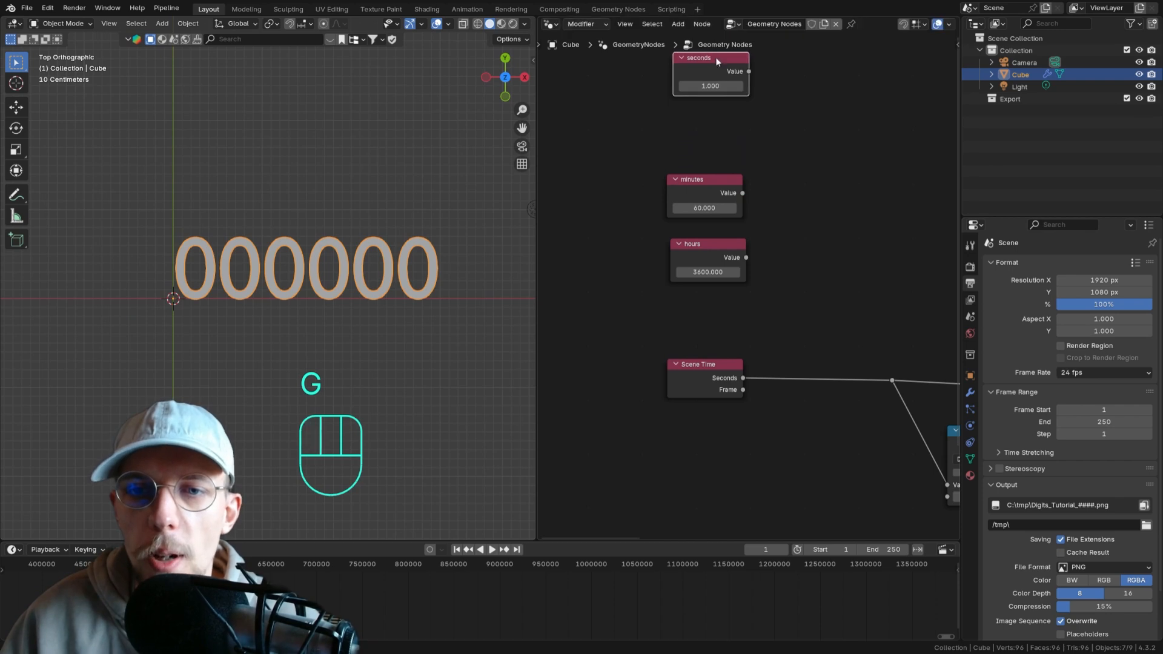
pyautogui.click(704, 179)
pyautogui.moveTo(703, 179); pyautogui.dragTo(706, 151)
pyautogui.keyDown('shift'); pyautogui.moveTo(708, 124); pyautogui.dragTo(709, 194, button='middle'); pyautogui.keyUp('shift')
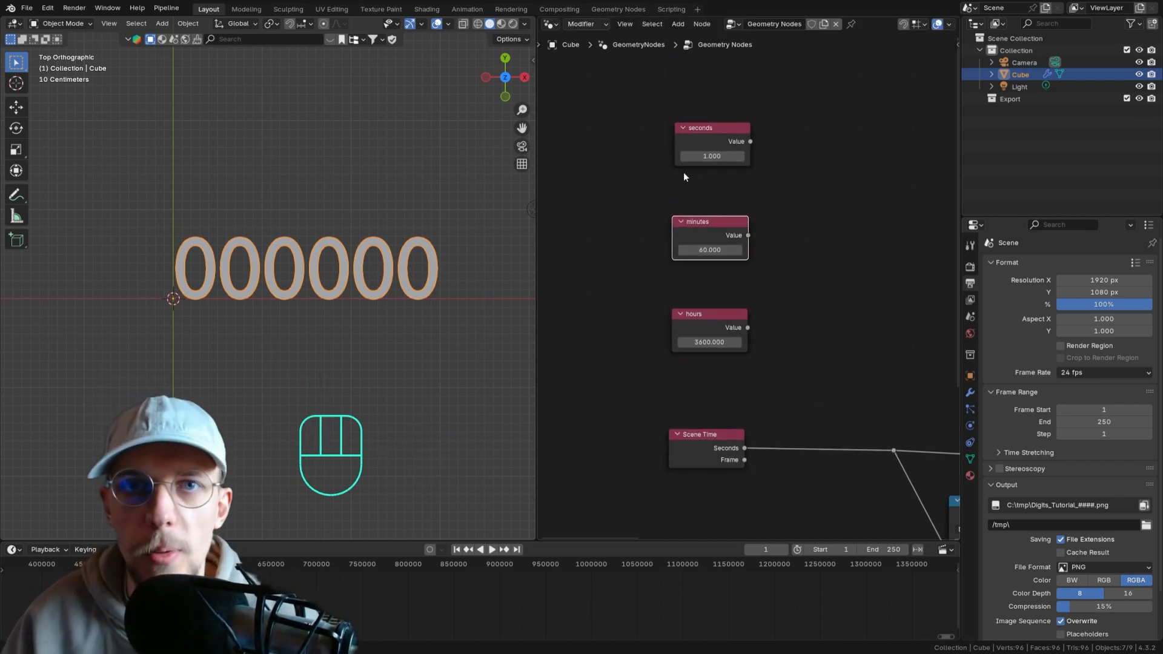
# - Add a Math node beside the seconds node and connect the seconds Value to its first input
pyautogui.moveTo(741, 338); pyautogui.dragTo(711, 272, button='middle')
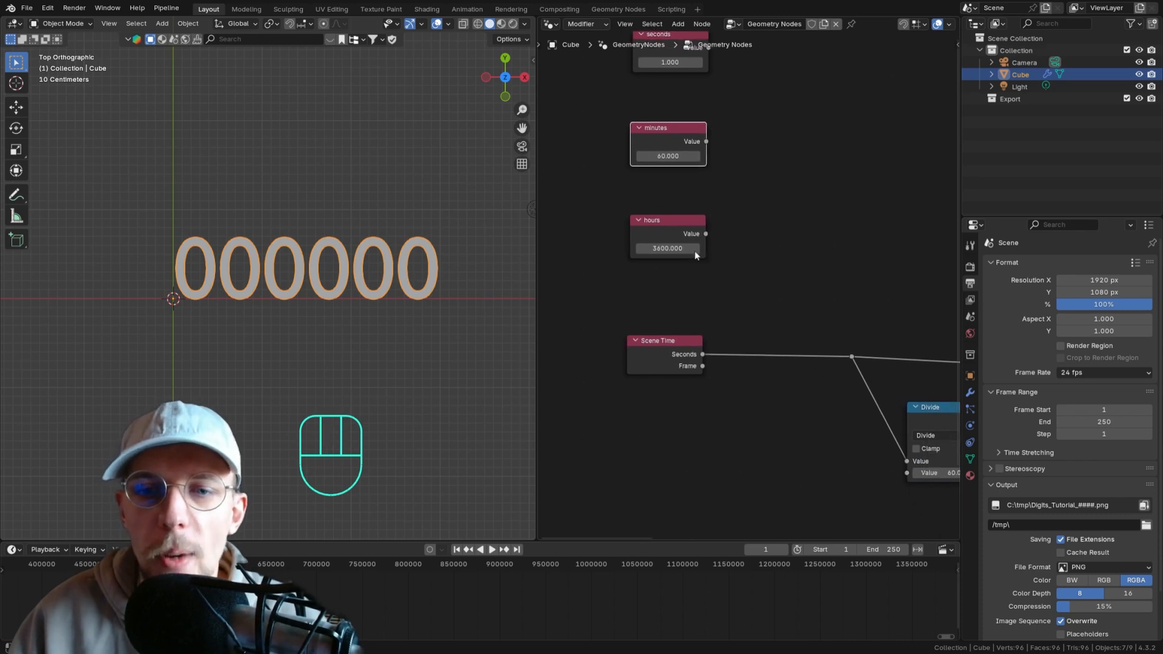
pyautogui.scroll(1, 653, 276)
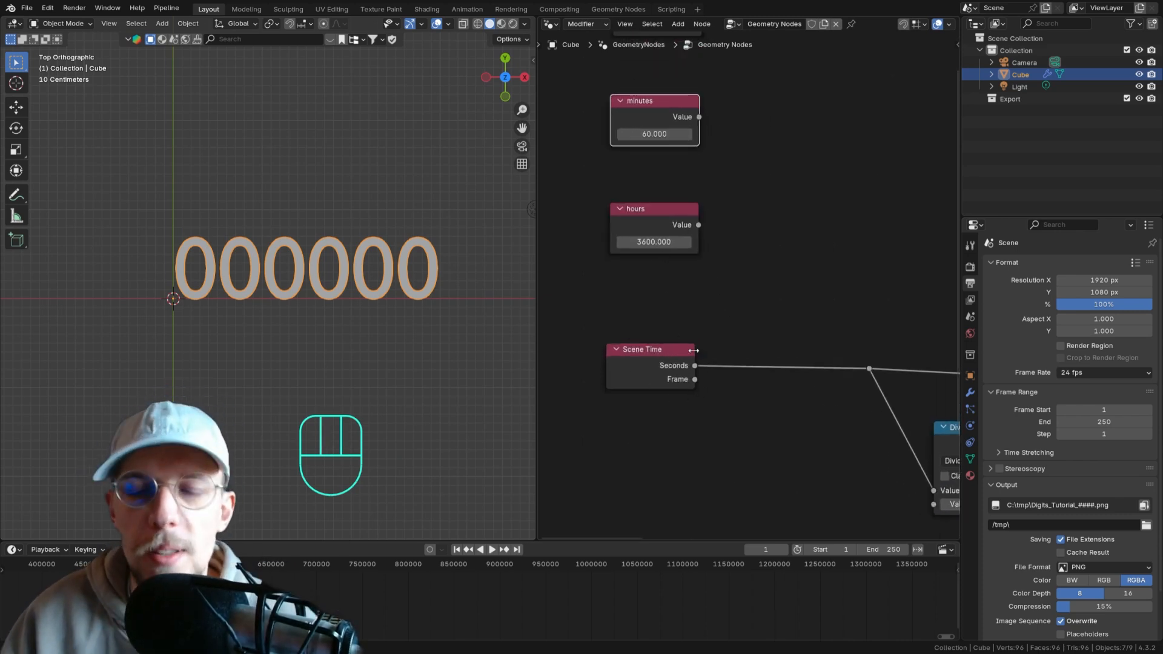
pyautogui.moveTo(642, 295); pyautogui.dragTo(701, 377, button='middle')
pyautogui.scroll(-1, 727, 340)
pyautogui.moveTo(808, 282); pyautogui.dragTo(755, 267, button='middle')
pyautogui.hotkey('shift', 'a')
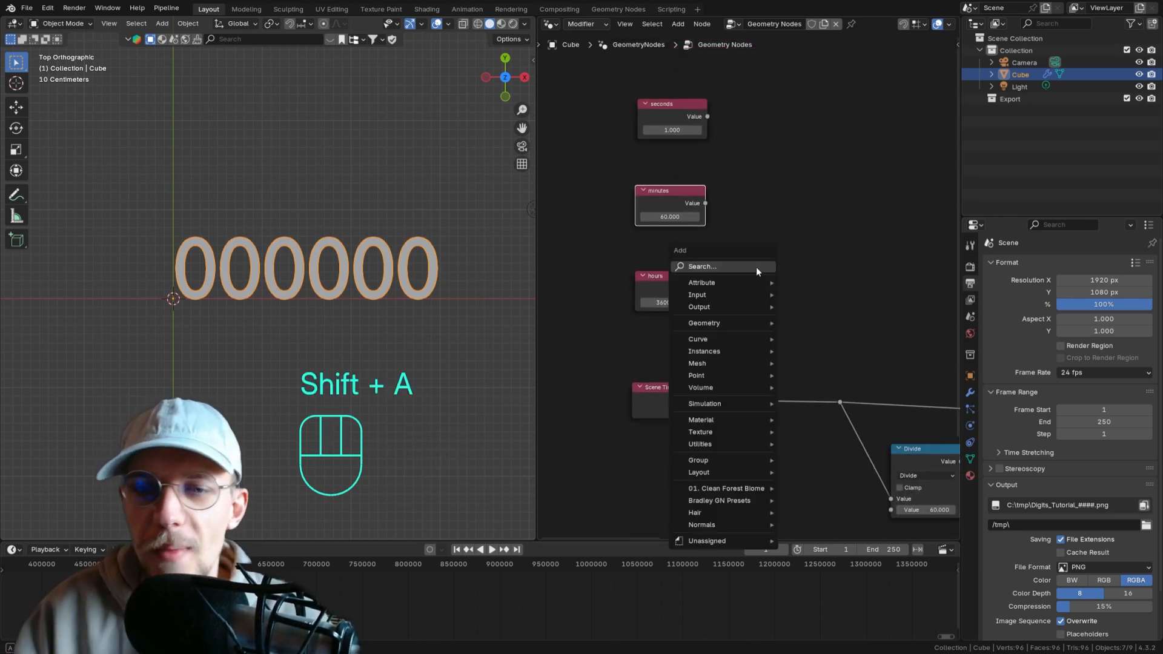
pyautogui.write('add')
pyautogui.press('Return')
pyautogui.click(733, 100)
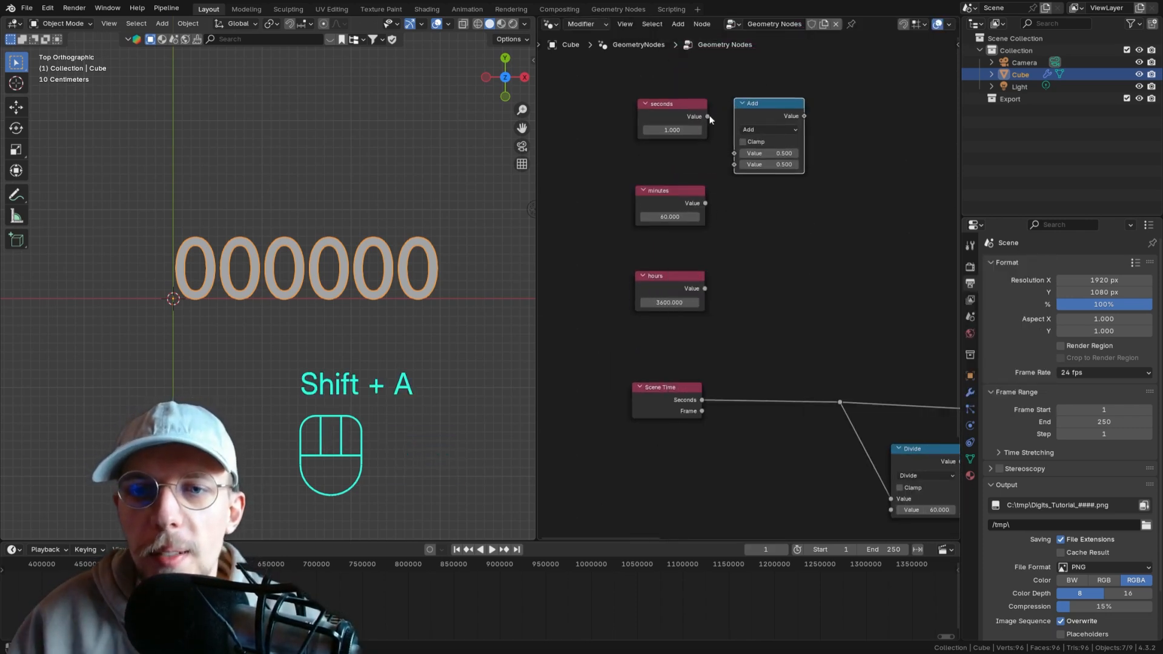
pyautogui.moveTo(708, 115); pyautogui.dragTo(735, 155)
# - Change the new Math node's operation to Multiply and set its second value to 0
pyautogui.click(761, 130)
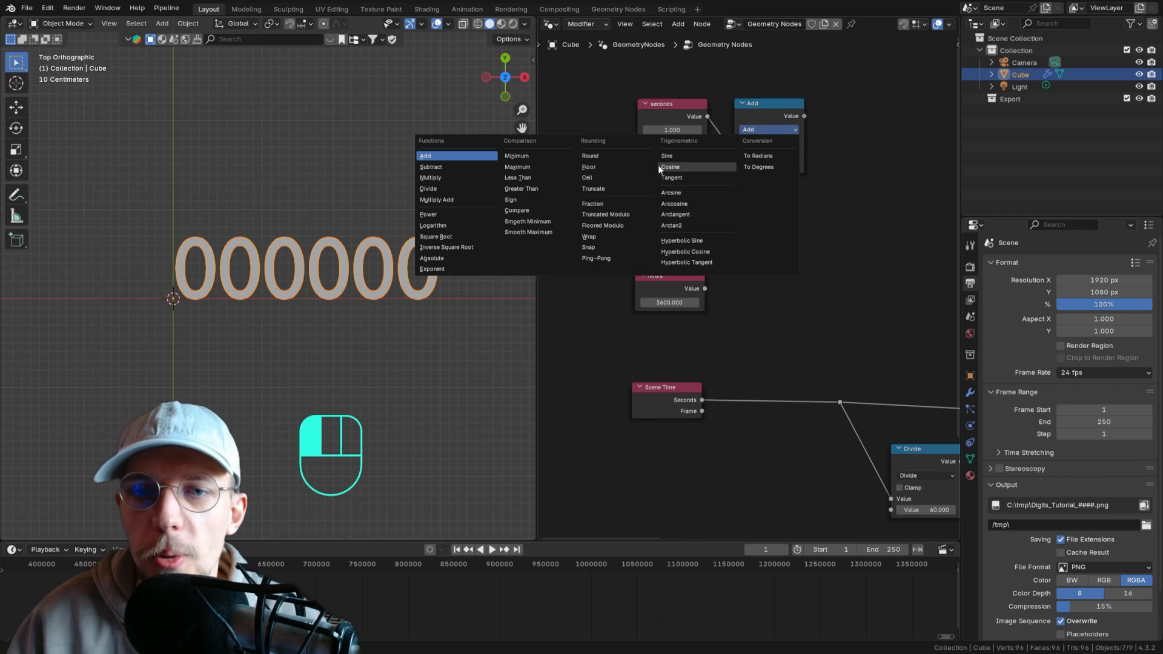
pyautogui.click(456, 177)
pyautogui.click(758, 164)
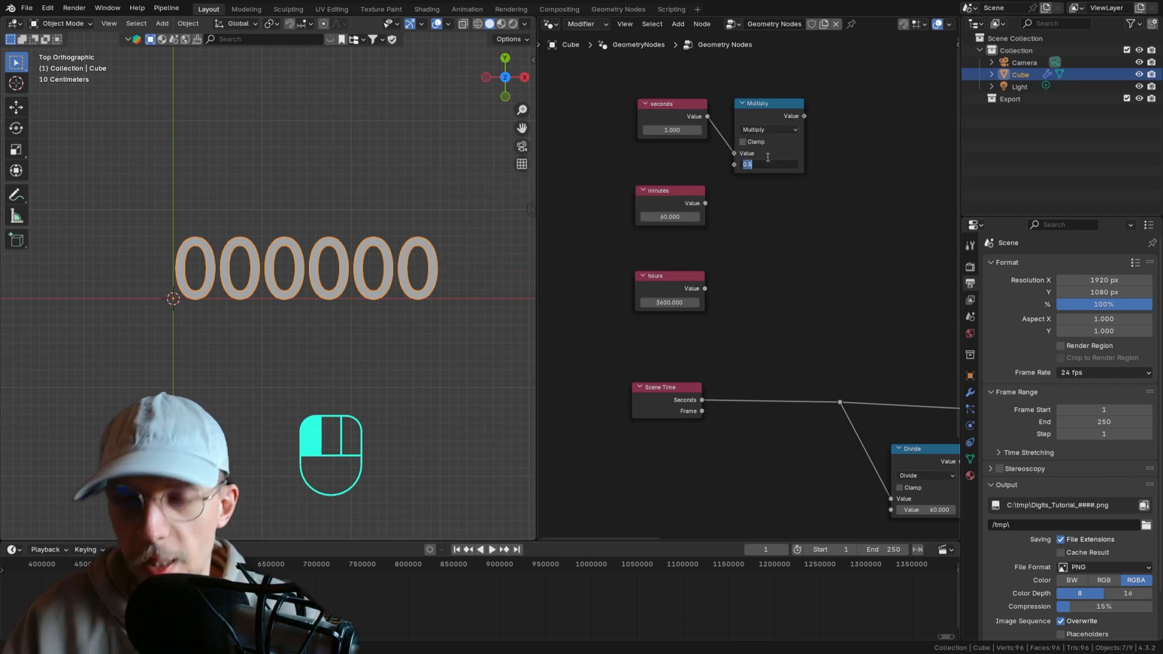
pyautogui.write('0')
pyautogui.click(768, 158)
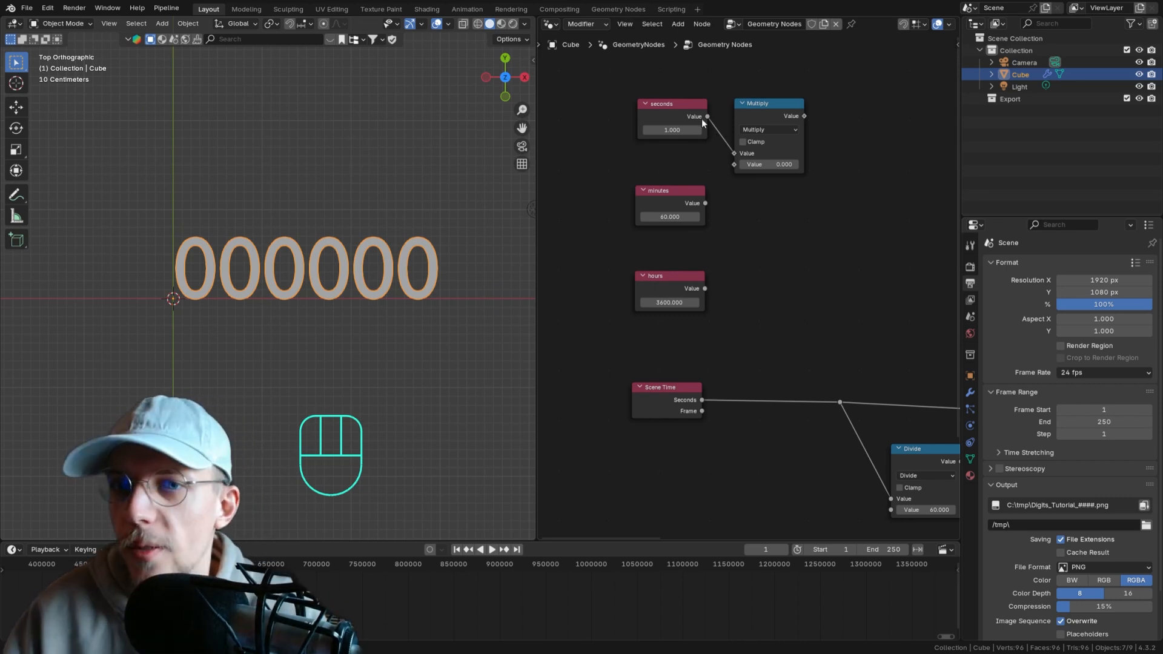
# - Duplicate the Multiply node beside the minutes and hours nodes, connecting each Value to the first input of its copy
pyautogui.moveTo(756, 110); pyautogui.dragTo(751, 110)
pyautogui.hotkey('shift', 'd')
pyautogui.click(747, 203)
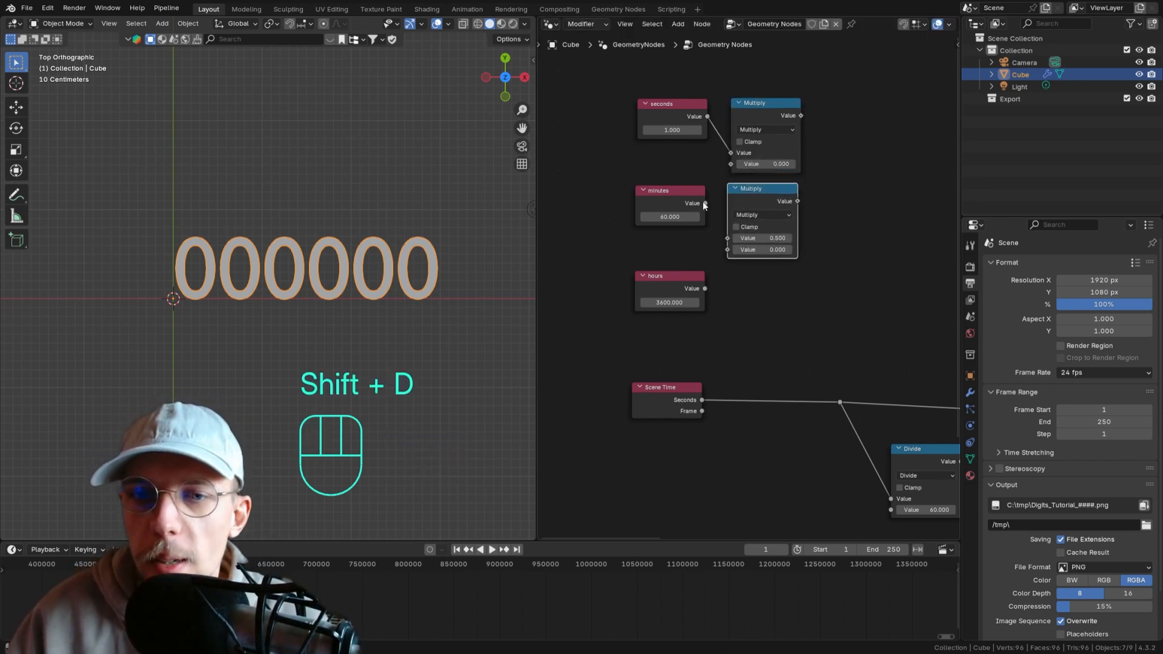
pyautogui.moveTo(705, 203); pyautogui.dragTo(728, 238)
pyautogui.hotkey('shift', 'd')
pyautogui.click(761, 292)
pyautogui.moveTo(705, 288); pyautogui.dragTo(725, 339)
pyautogui.moveTo(753, 301); pyautogui.dragTo(755, 290)
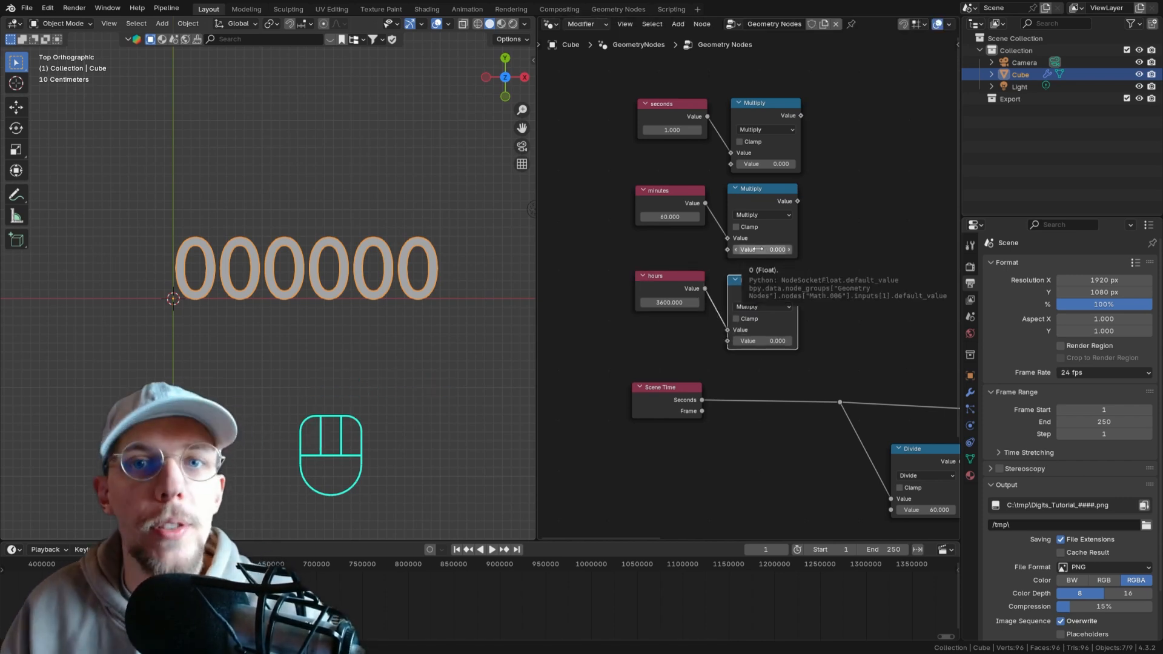
pyautogui.moveTo(618, 179); pyautogui.dragTo(654, 198, button='middle')
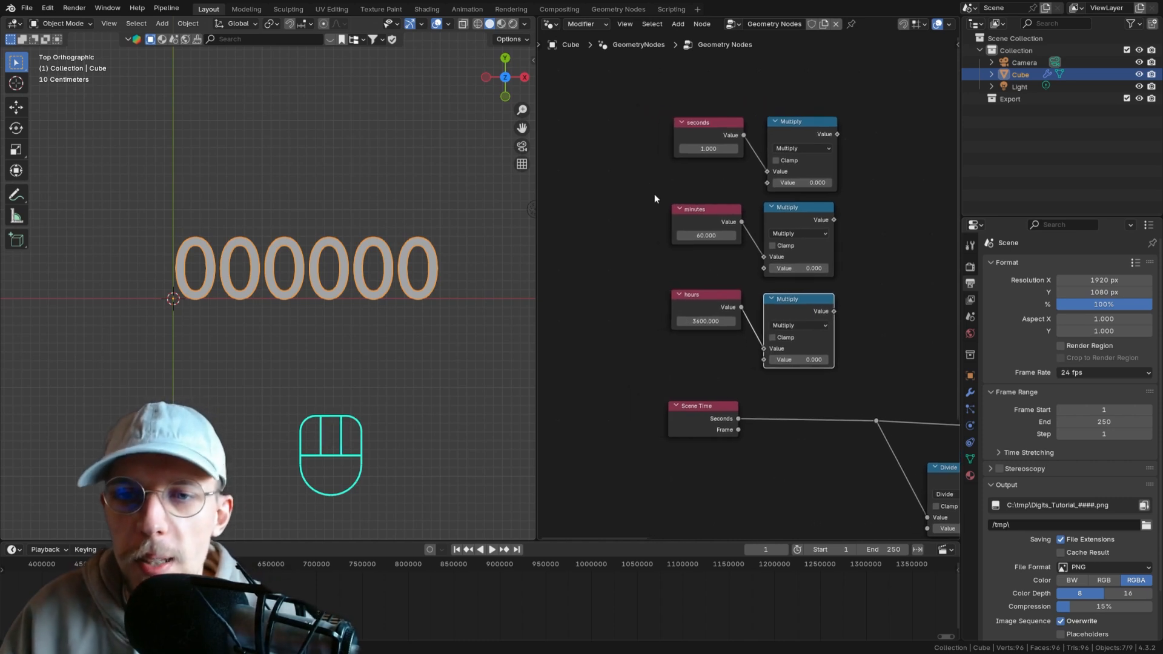
pyautogui.hotkey('shift', 'a')
pyautogui.write('group')
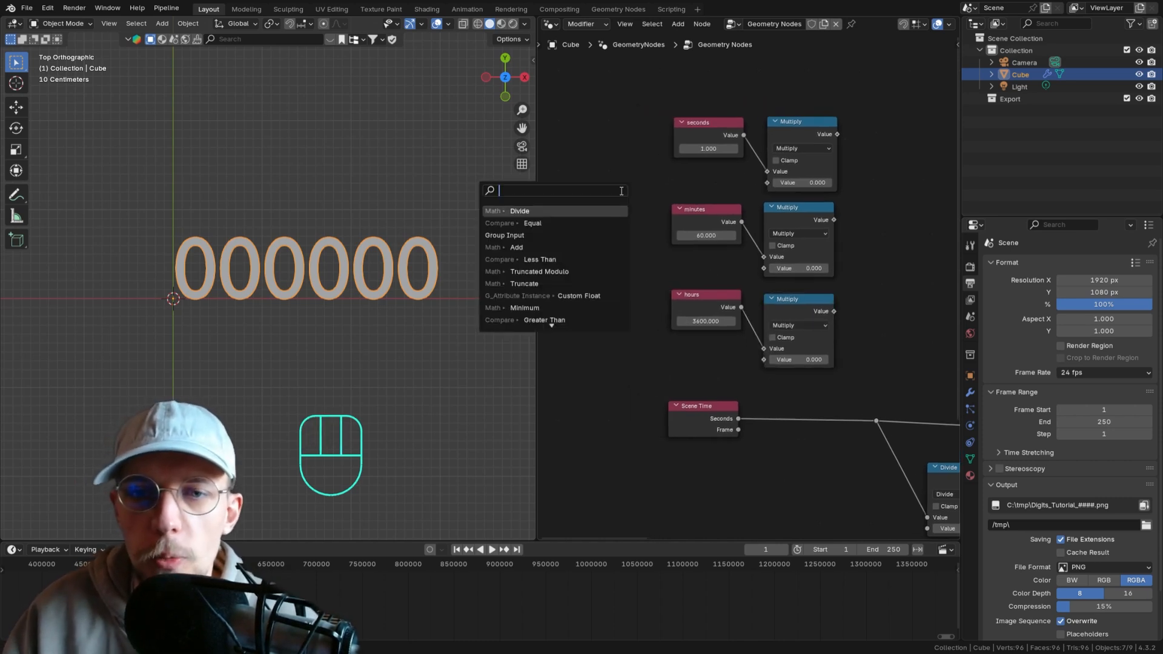
pyautogui.press('Escape')
# - Create a Group Input node linked to the second value of the seconds Multiply node and place it beside the Value nodes
pyautogui.moveTo(767, 183); pyautogui.dragTo(600, 183)
pyautogui.write('gro')
pyautogui.press('Return')
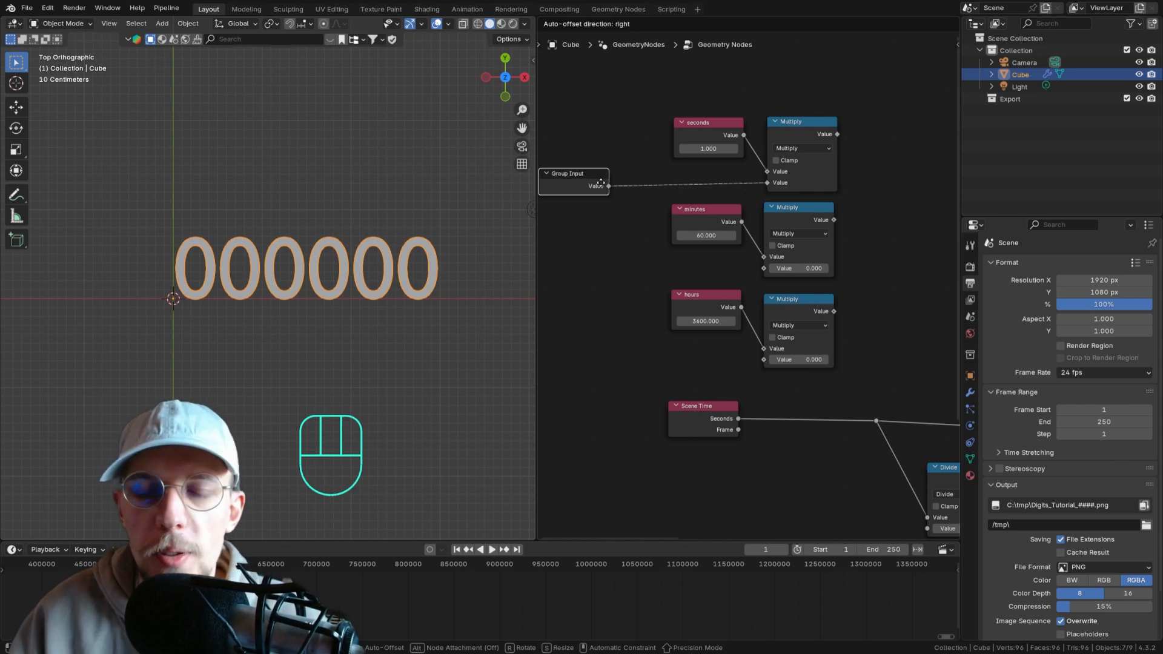
pyautogui.click(642, 212)
# - Unhide the unused sockets of the new Group Input node
pyautogui.click(585, 175)
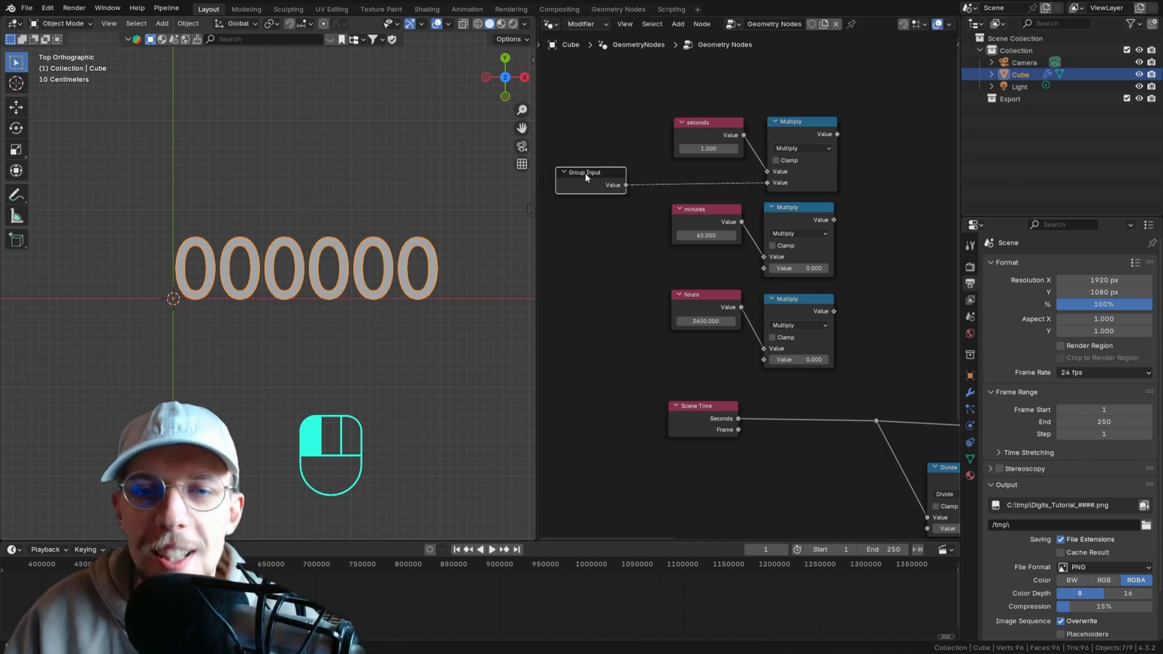
pyautogui.hotkey('ctrl', 'h')
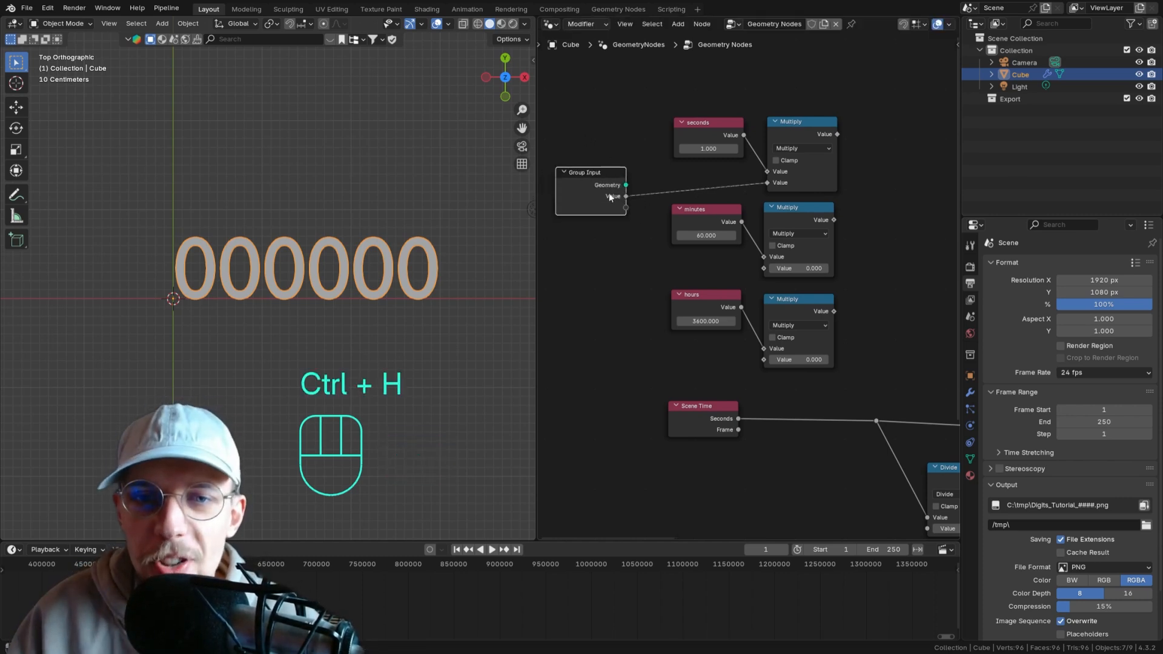
pyautogui.scroll(2, 612, 187)
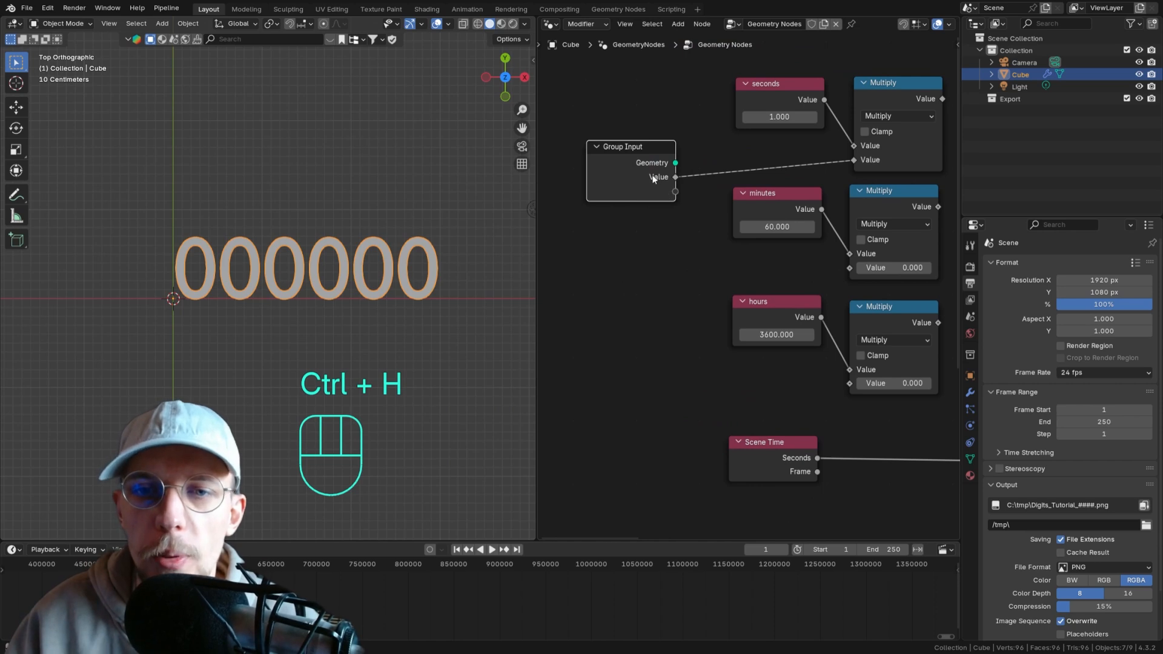
pyautogui.hotkey('ctrl', 'h')
pyautogui.hotkey('ctrl', 'h')
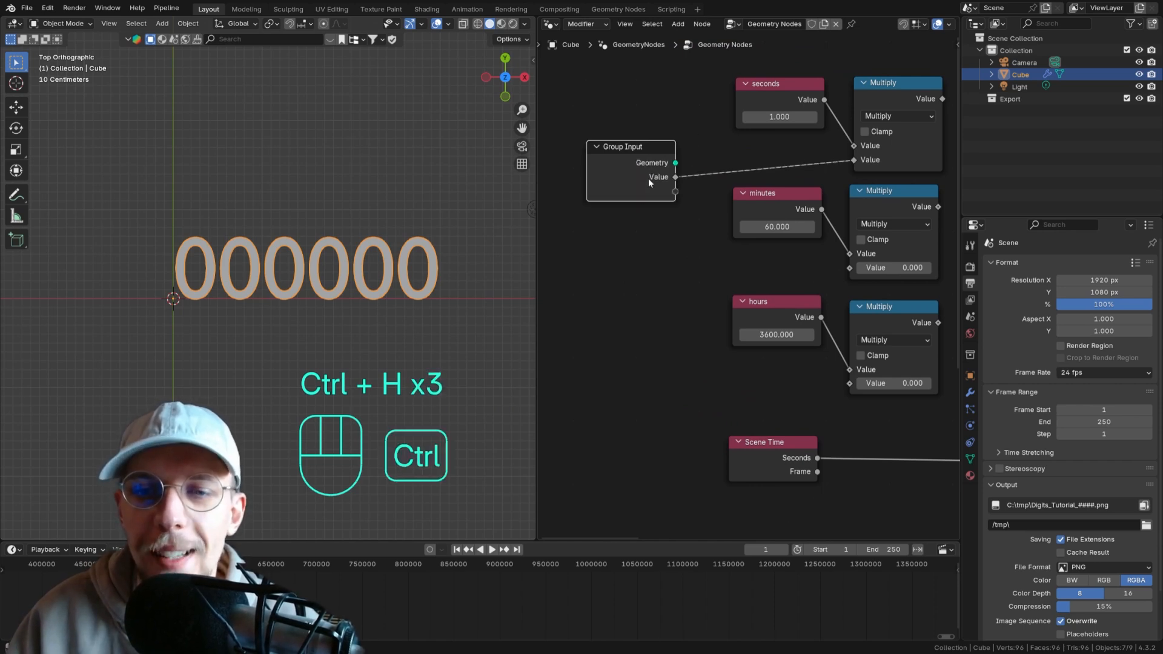
pyautogui.hotkey('ctrl', 'h')
pyautogui.hotkey('ctrl', 'h')
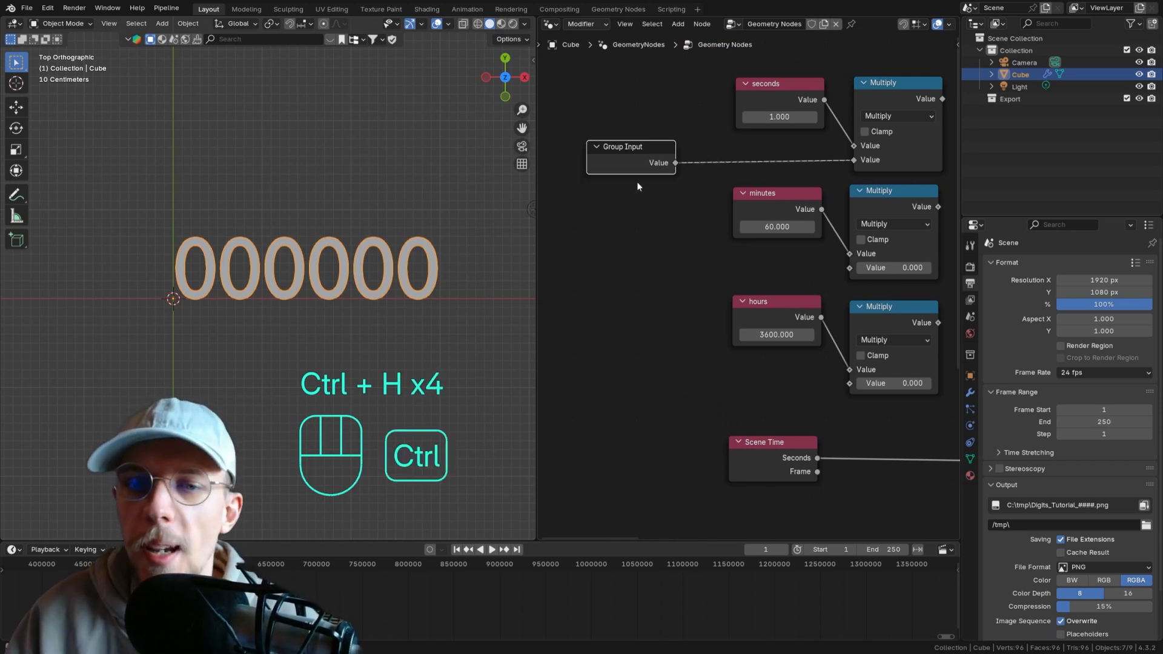
# - Connect new Group Input sockets to the second values of the minutes and hours Multiply nodes
pyautogui.moveTo(721, 186); pyautogui.dragTo(674, 165, button='middle')
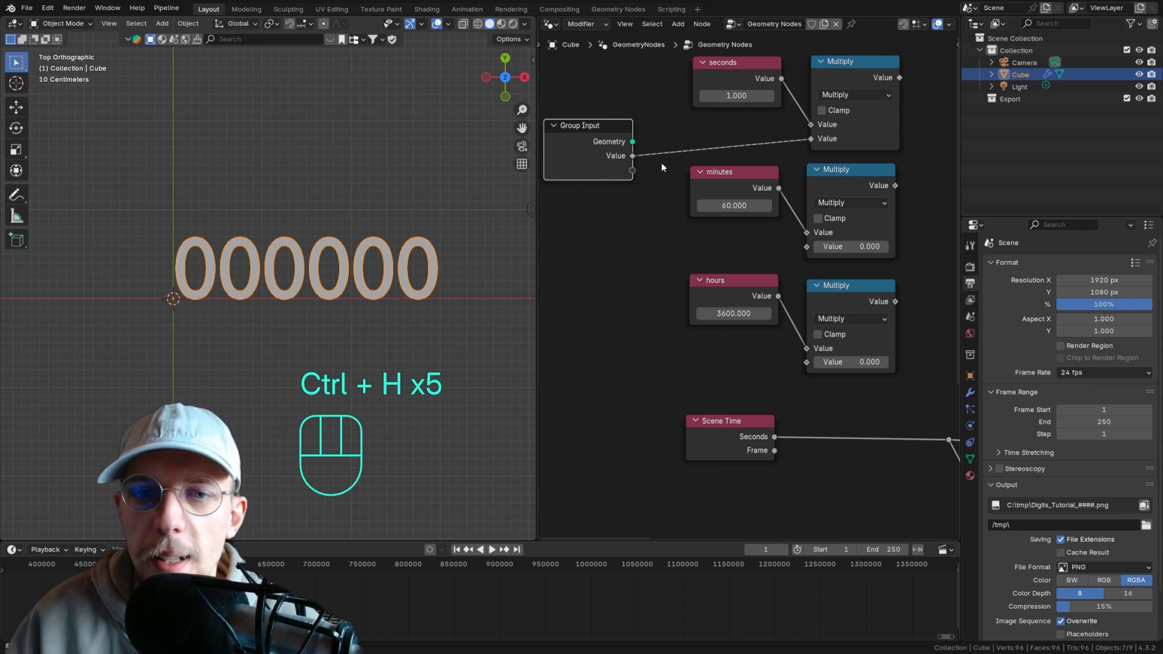
pyautogui.moveTo(633, 172); pyautogui.dragTo(809, 245)
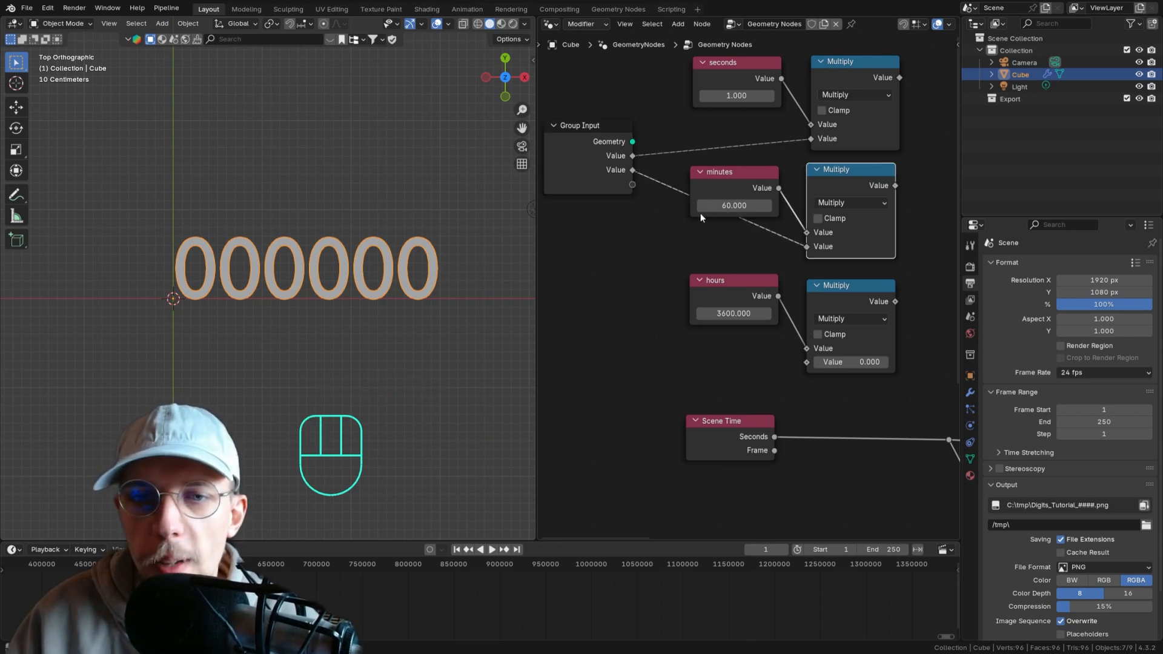
pyautogui.moveTo(807, 362); pyautogui.dragTo(630, 183)
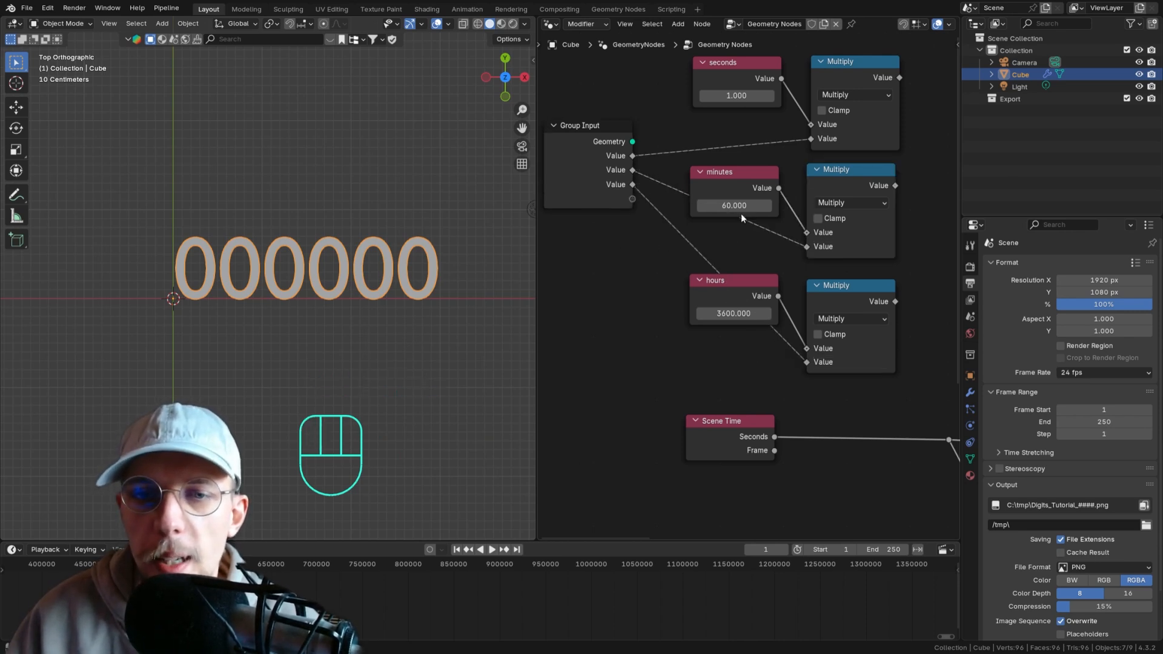
# - Show the node group's properties in a widened node editor and lengthen the Group Sockets list
pyautogui.press('n')
pyautogui.moveTo(537, 206); pyautogui.dragTo(325, 206)
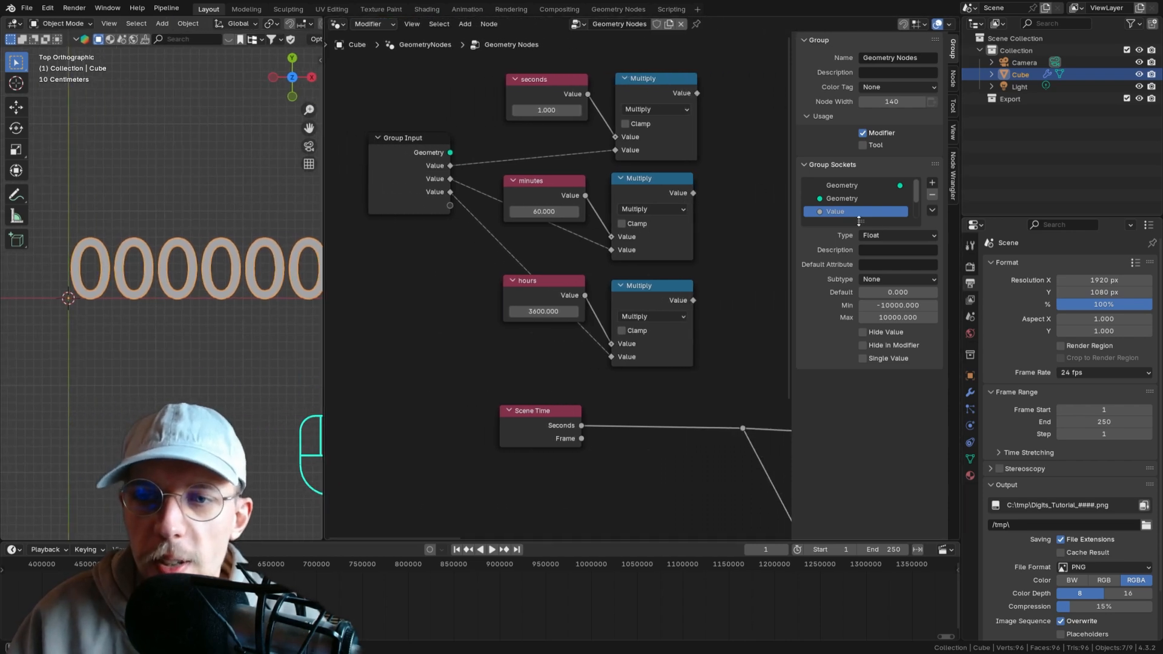
pyautogui.moveTo(859, 221); pyautogui.dragTo(859, 287)
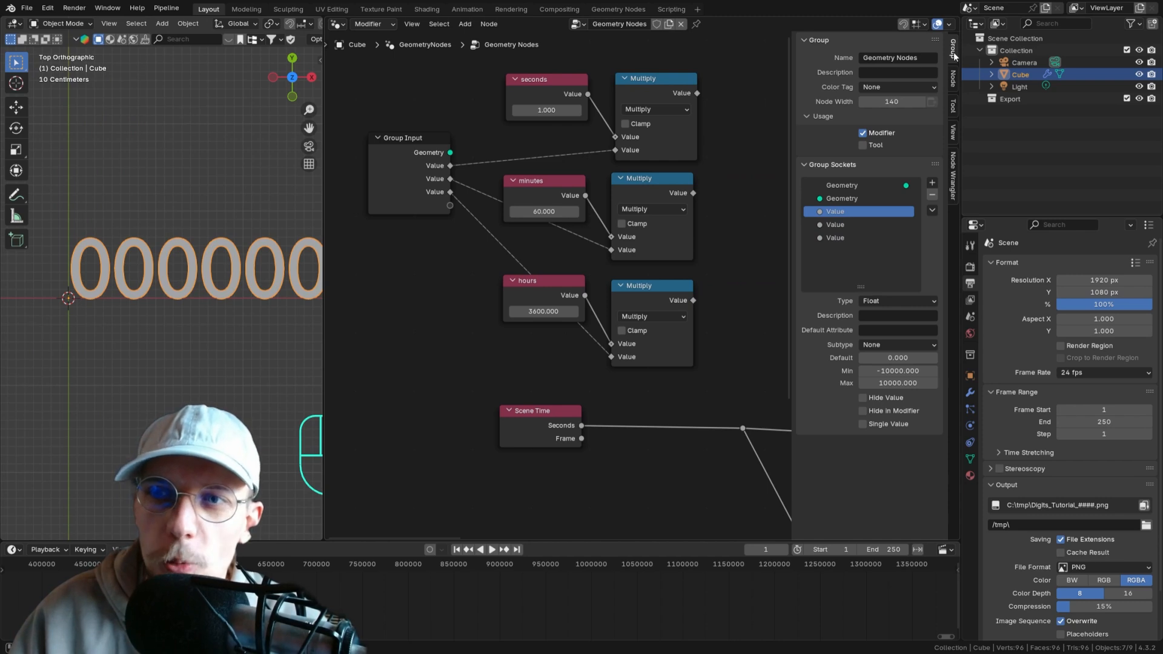
# - Rename the first Value input of the node group to "Seconds"
pyautogui.doubleClick(828, 211)
pyautogui.write('Seoncs')
pyautogui.press('Return')
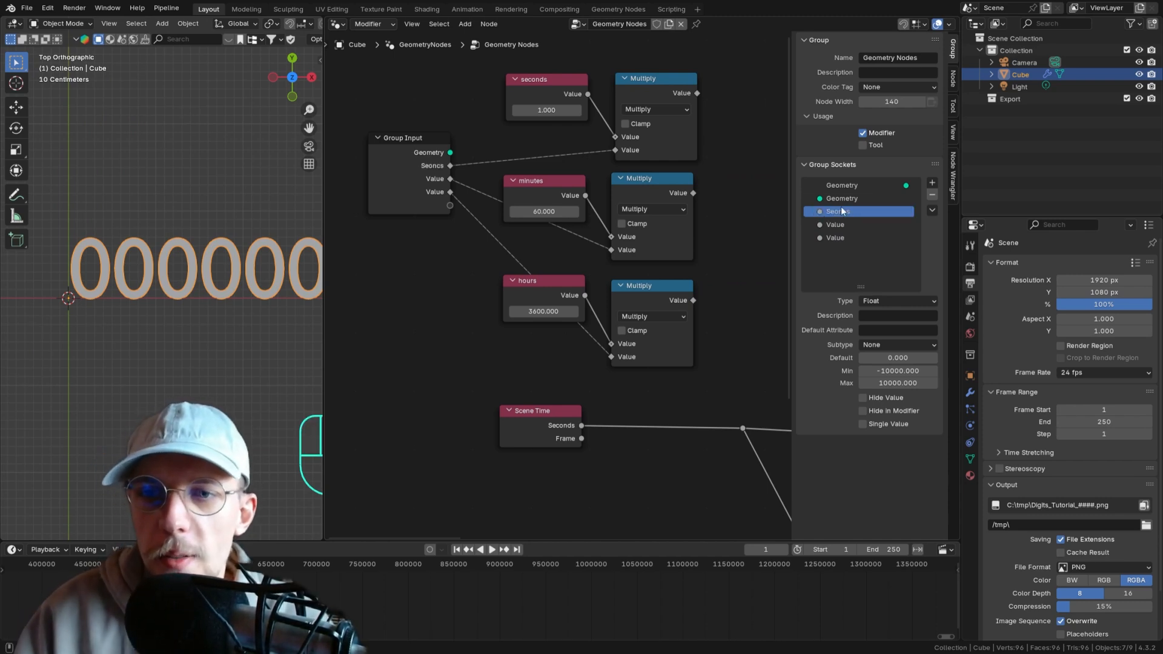
pyautogui.doubleClick(848, 214)
pyautogui.click(848, 214)
pyautogui.press('BackSpace')
pyautogui.press('BackSpace')
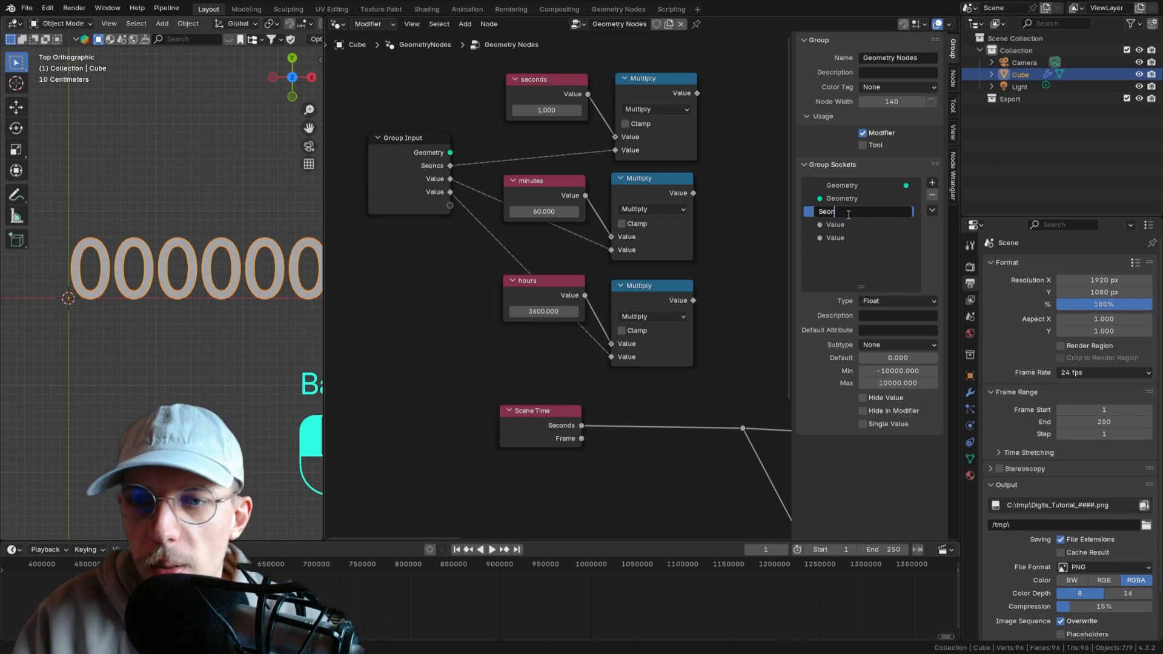
pyautogui.write('conds')
pyautogui.press('Return')
# - Rename the remaining two Value group inputs to "Minutes" and "Hours"
pyautogui.click(841, 223)
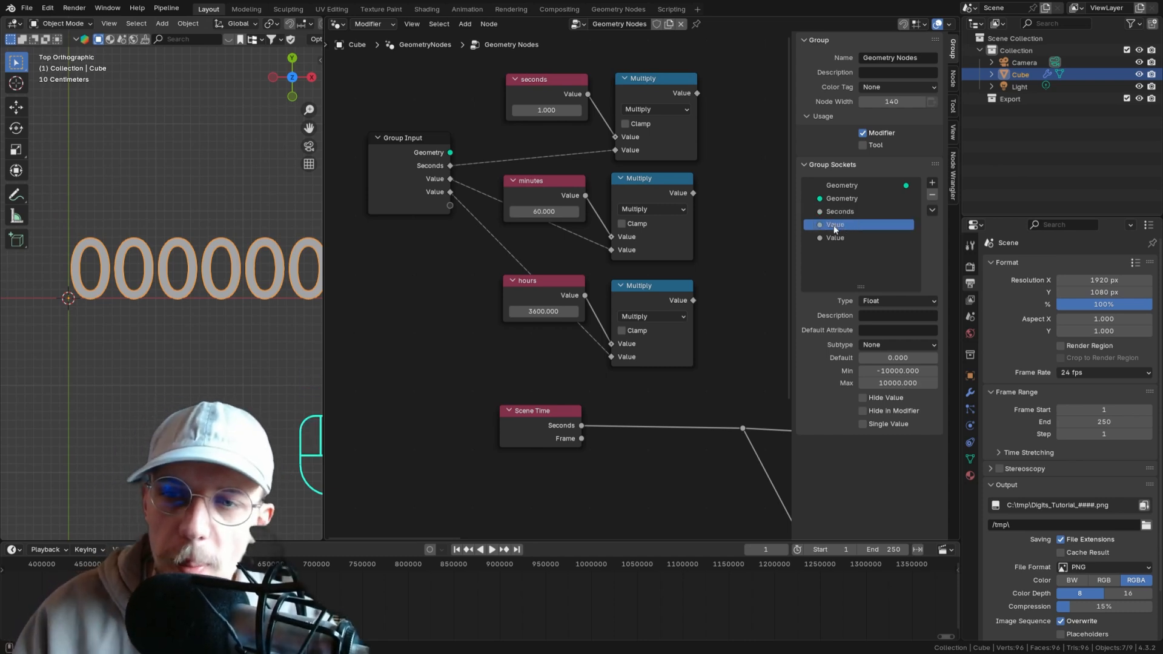
pyautogui.doubleClick(834, 225)
pyautogui.write('Min')
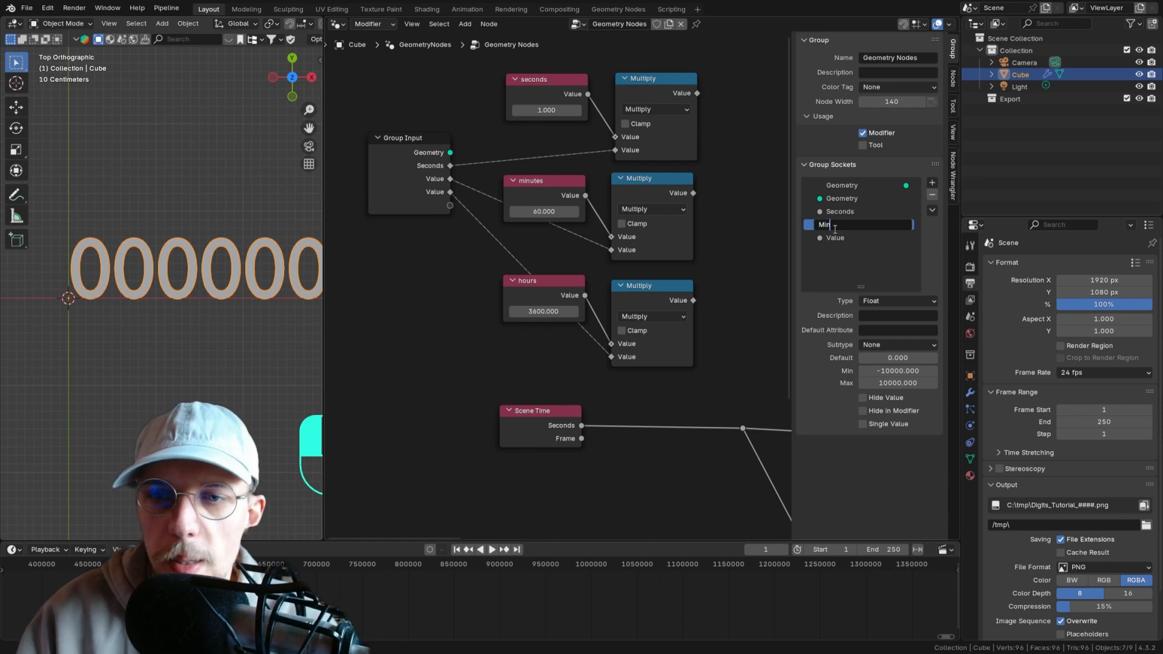
pyautogui.write('utes')
pyautogui.press('Return')
pyautogui.doubleClick(836, 238)
pyautogui.write('Hours')
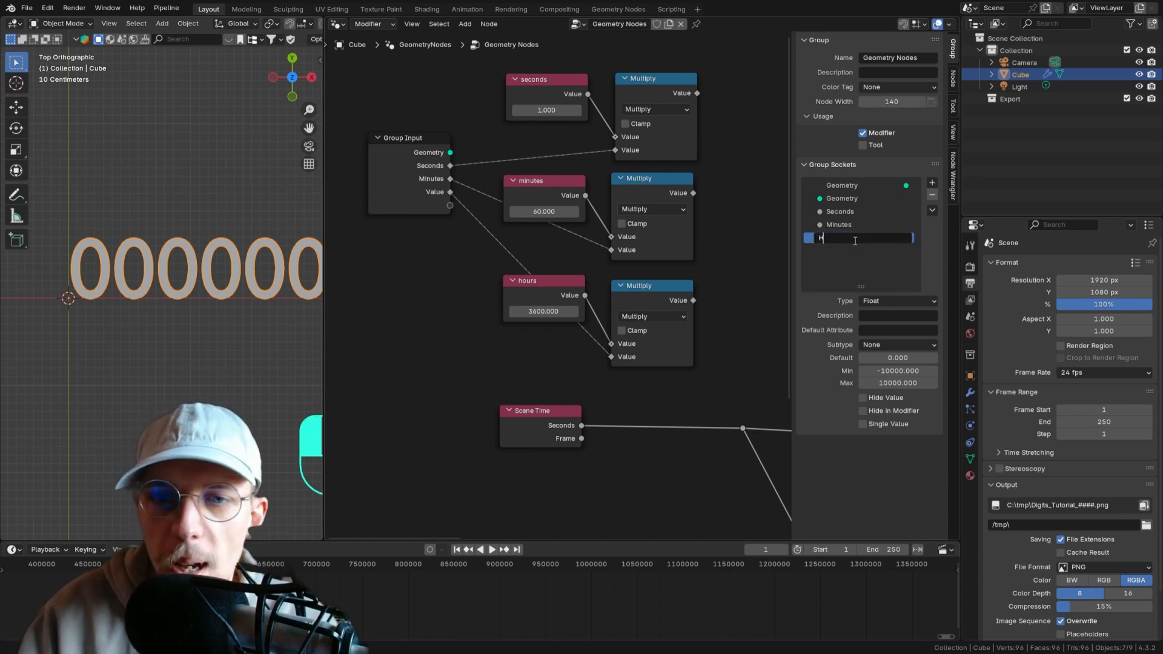
pyautogui.press('Return')
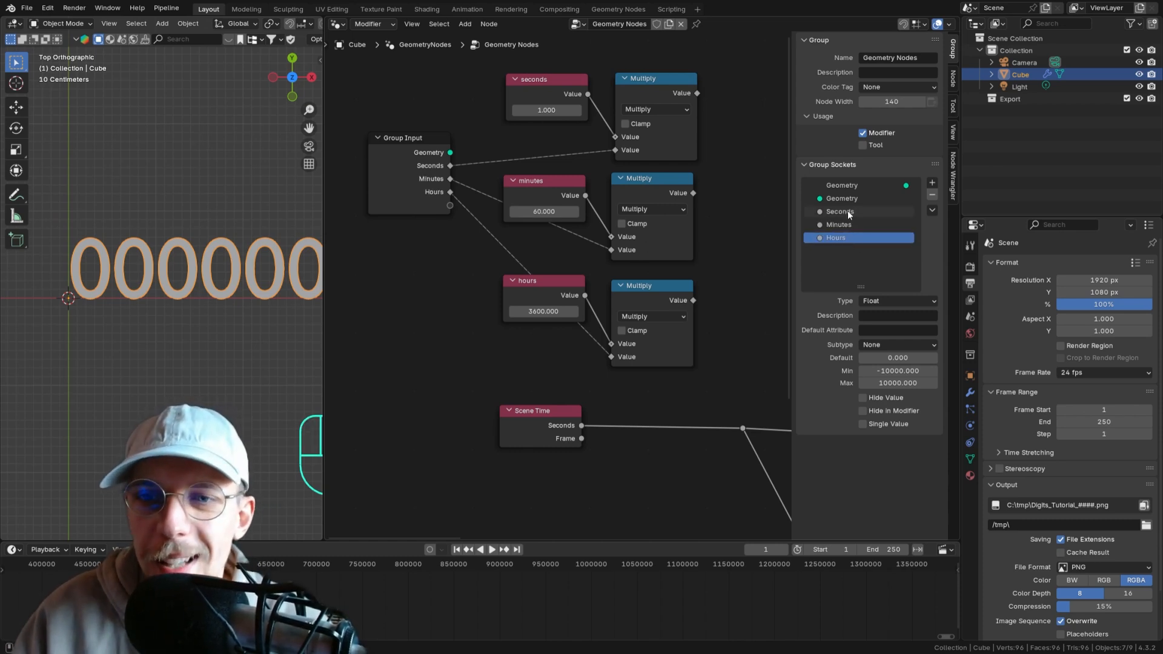
# - Change the type of the Seconds, Minutes and Hours group inputs to Integer
pyautogui.click(848, 212)
pyautogui.click(900, 301)
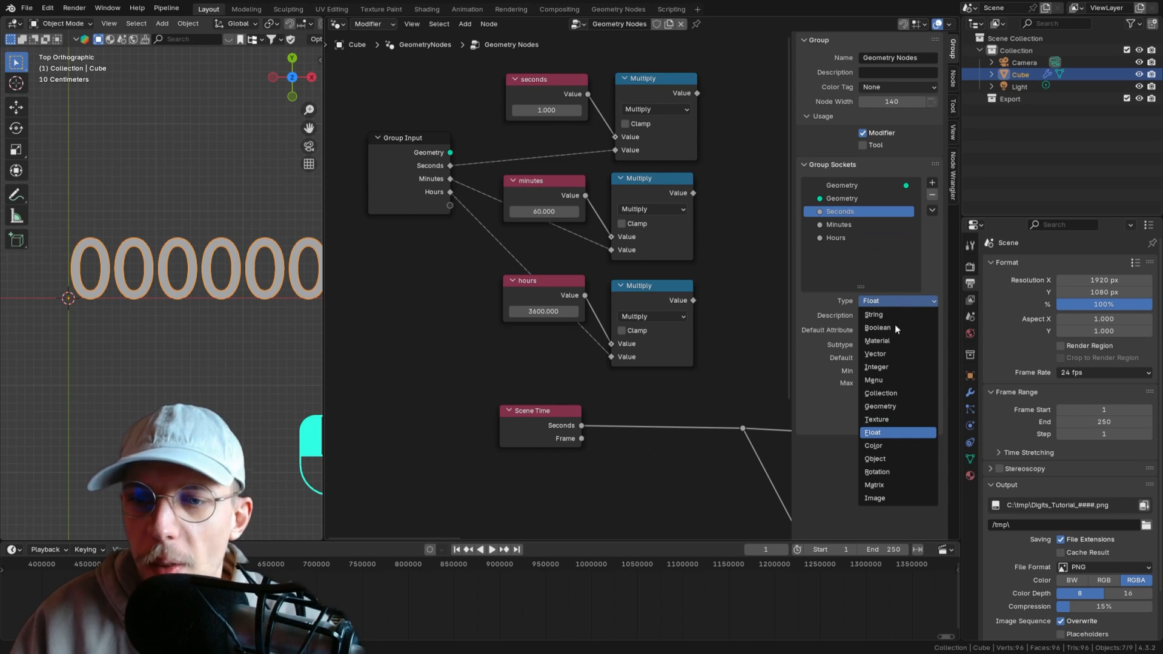
pyautogui.click(890, 314)
pyautogui.click(860, 225)
pyautogui.click(882, 299)
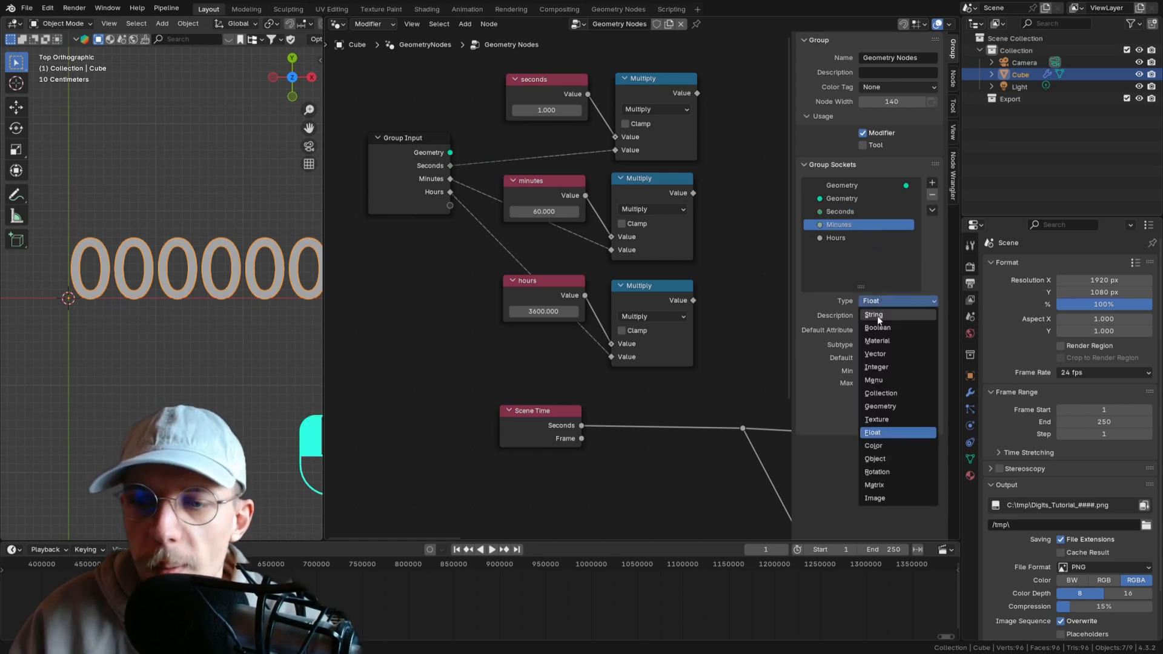
pyautogui.click(881, 369)
pyautogui.click(844, 238)
pyautogui.click(900, 301)
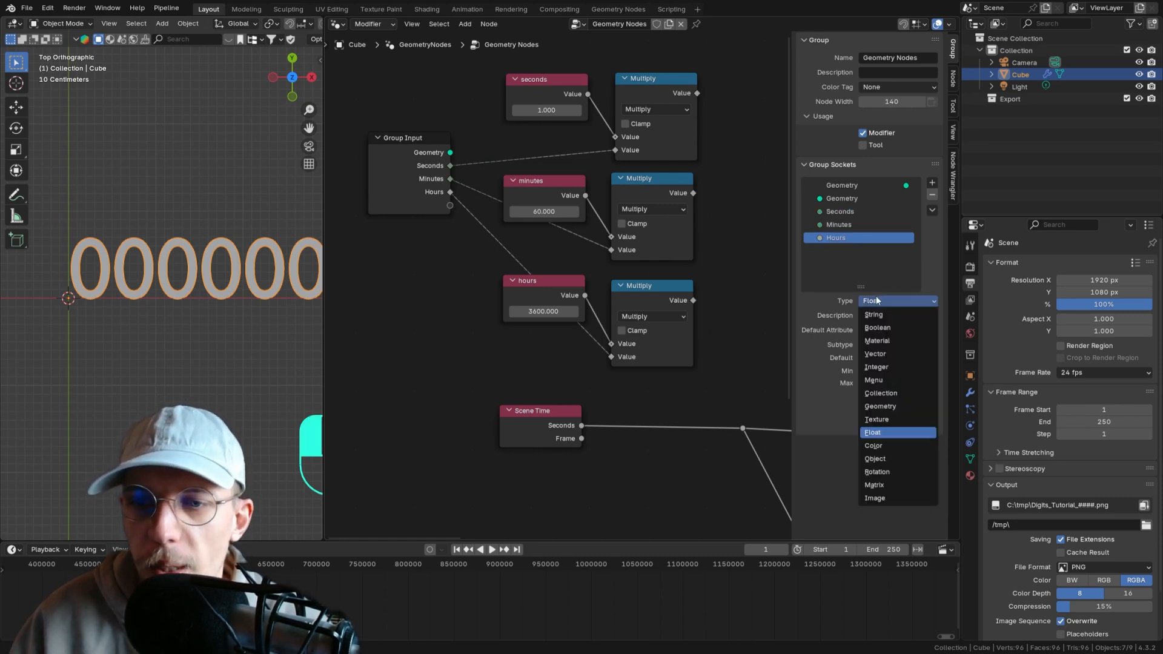
pyautogui.click(881, 369)
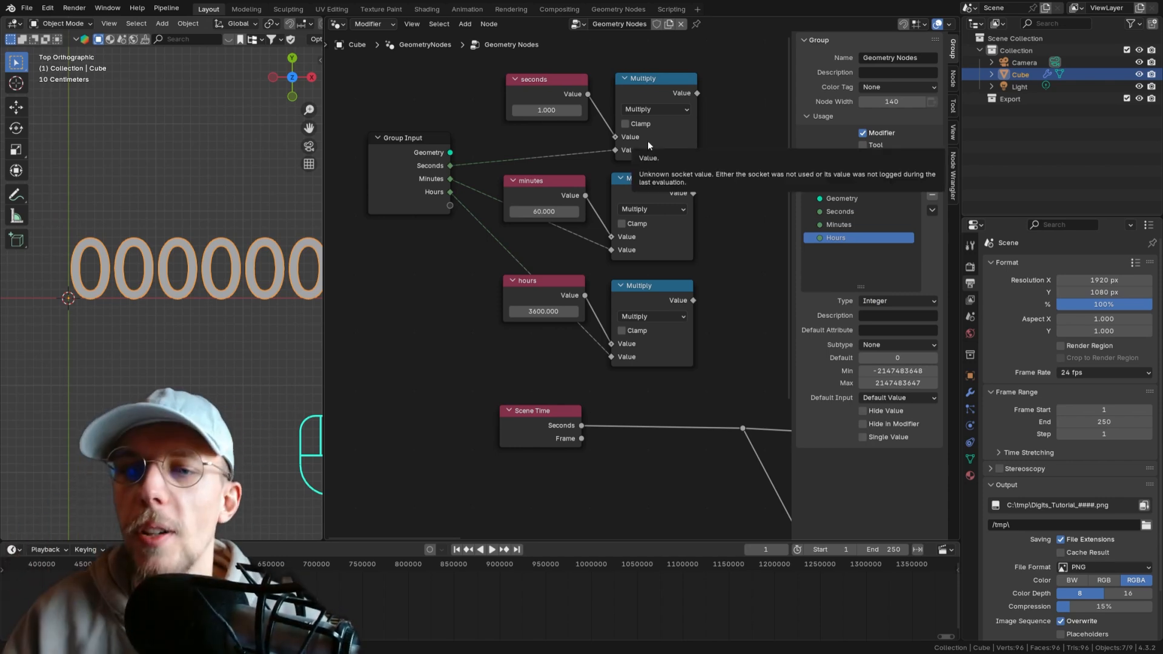
# - Limit the Seconds group input to a minimum of 0 and a maximum of 59
pyautogui.click(851, 210)
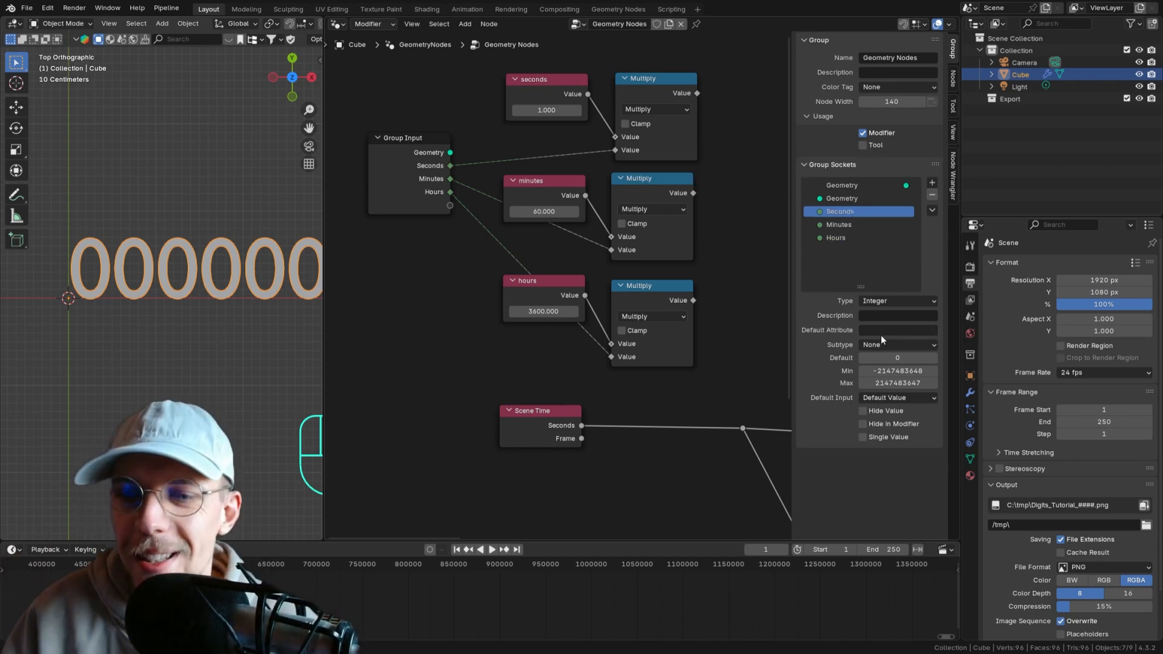
pyautogui.click(885, 371)
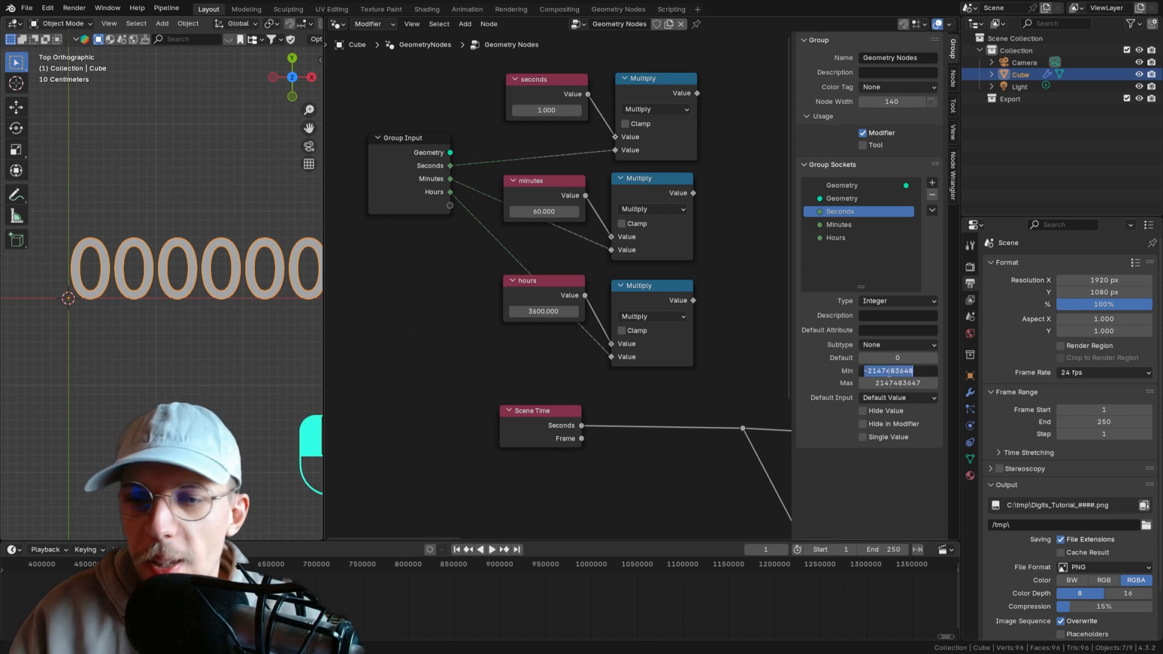
pyautogui.write('0')
pyautogui.press('Tab')
pyautogui.write('0')
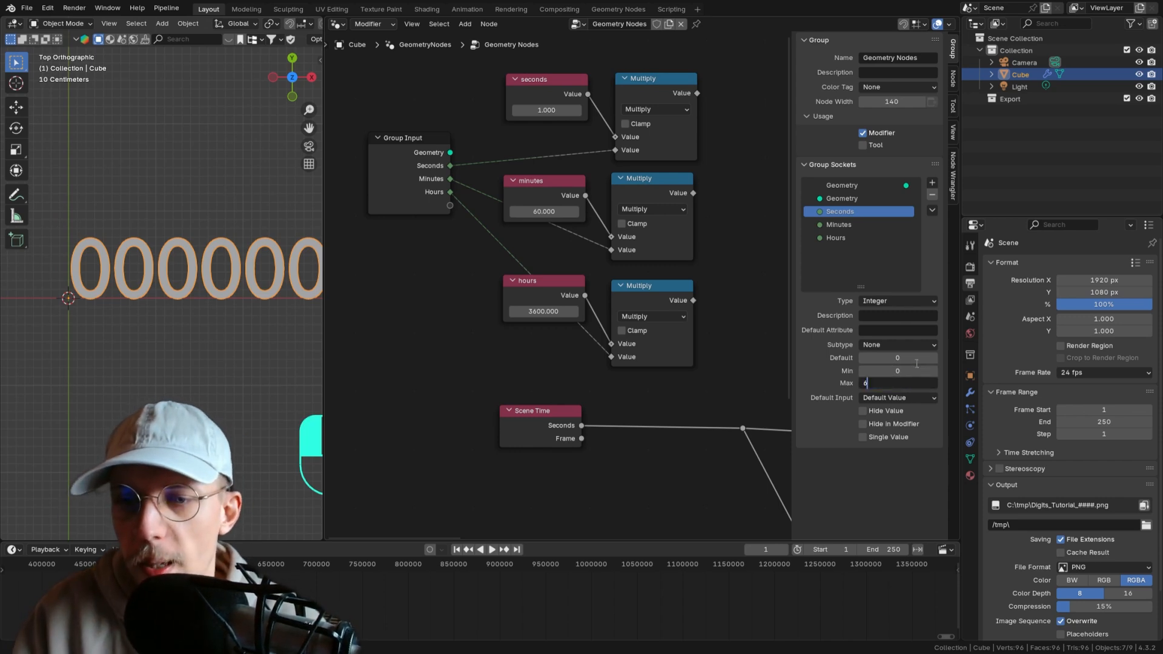
pyautogui.press('Return')
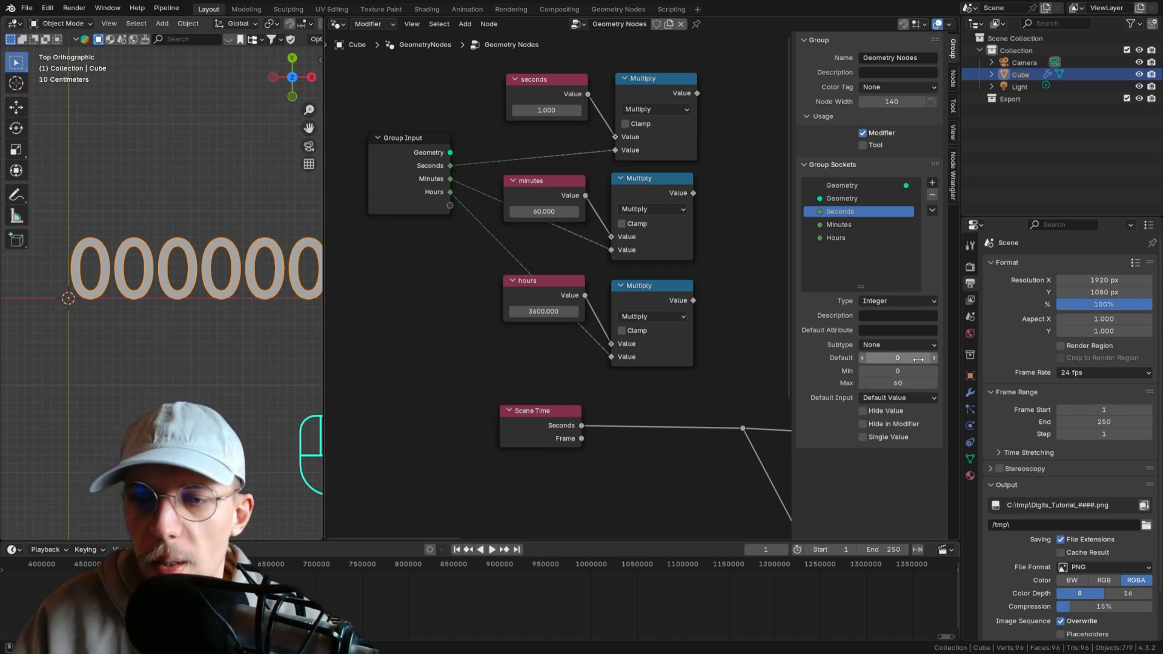
pyautogui.click(896, 381)
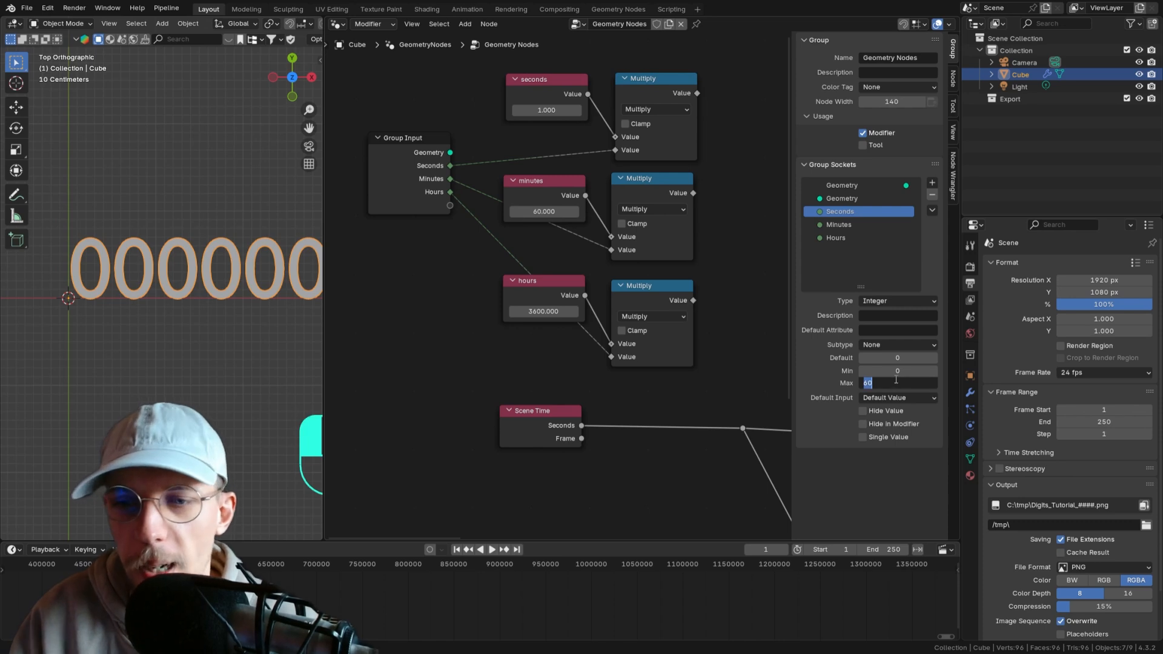
pyautogui.write('59')
pyautogui.press('Return')
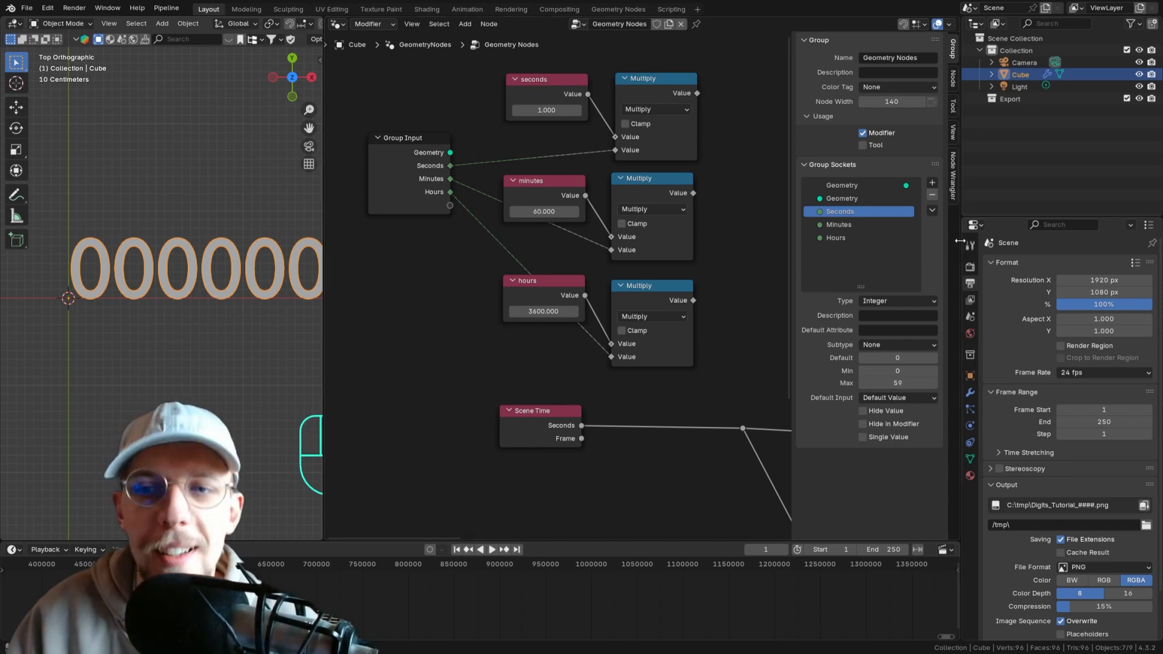
# - Limit the Minutes group input to a minimum of 0 and a maximum of 59
pyautogui.click(839, 225)
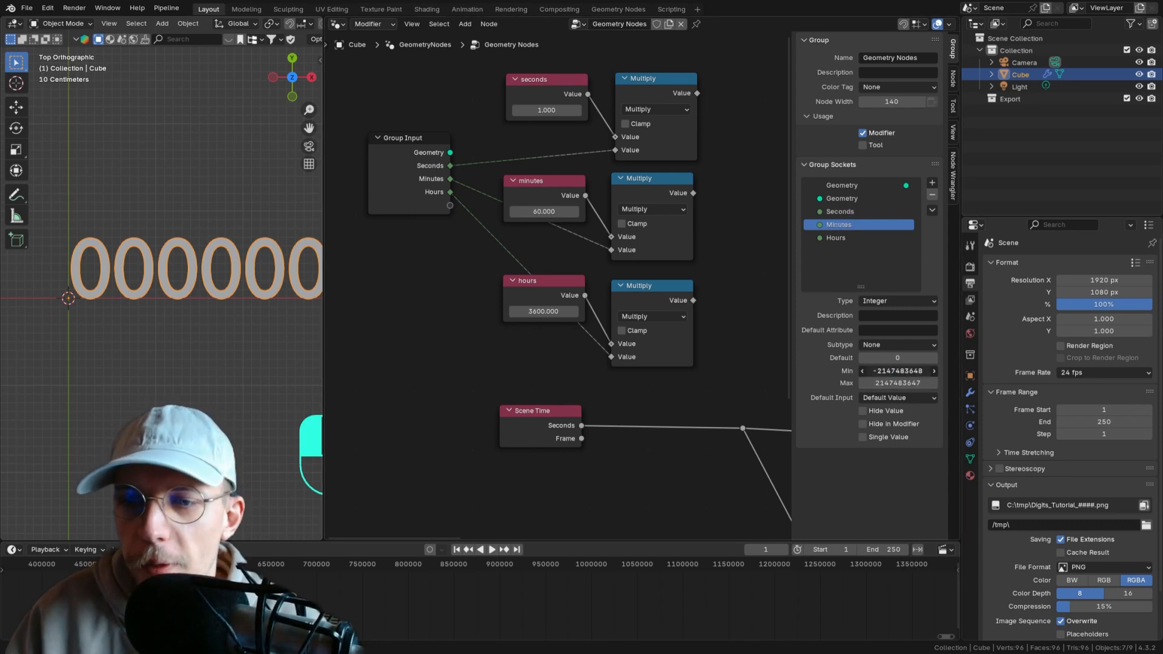
pyautogui.click(888, 371)
pyautogui.press('Escape')
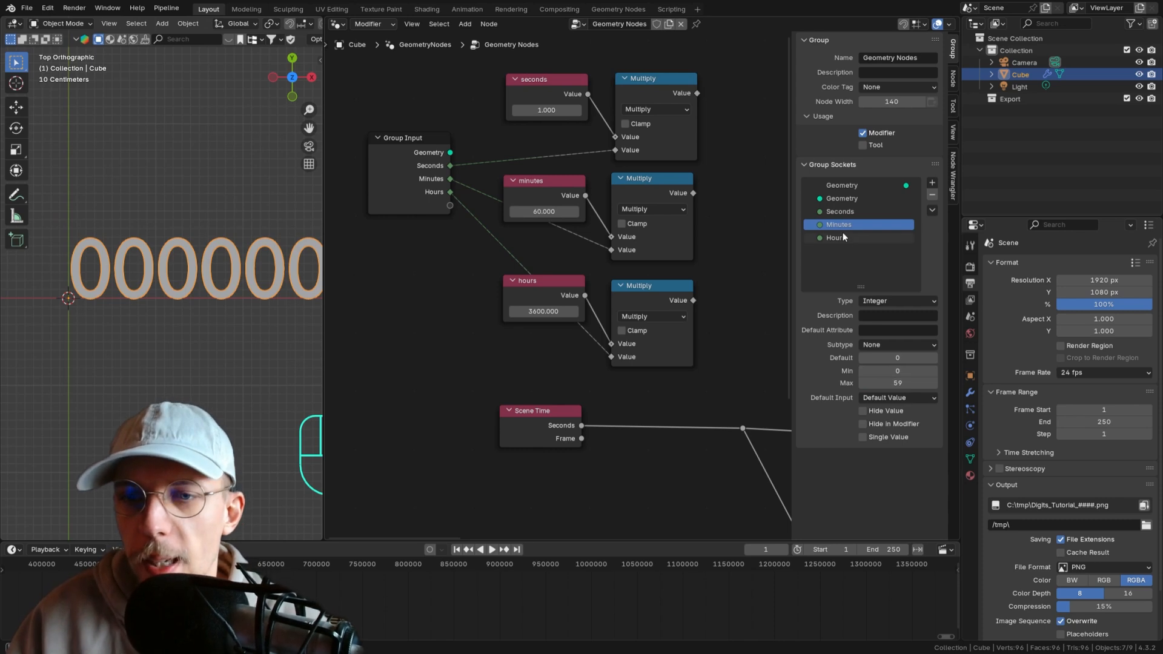
# - Limit the Hours group input to a minimum of 0 and a maximum of 23
pyautogui.click(842, 237)
pyautogui.click(902, 371)
pyautogui.write('23')
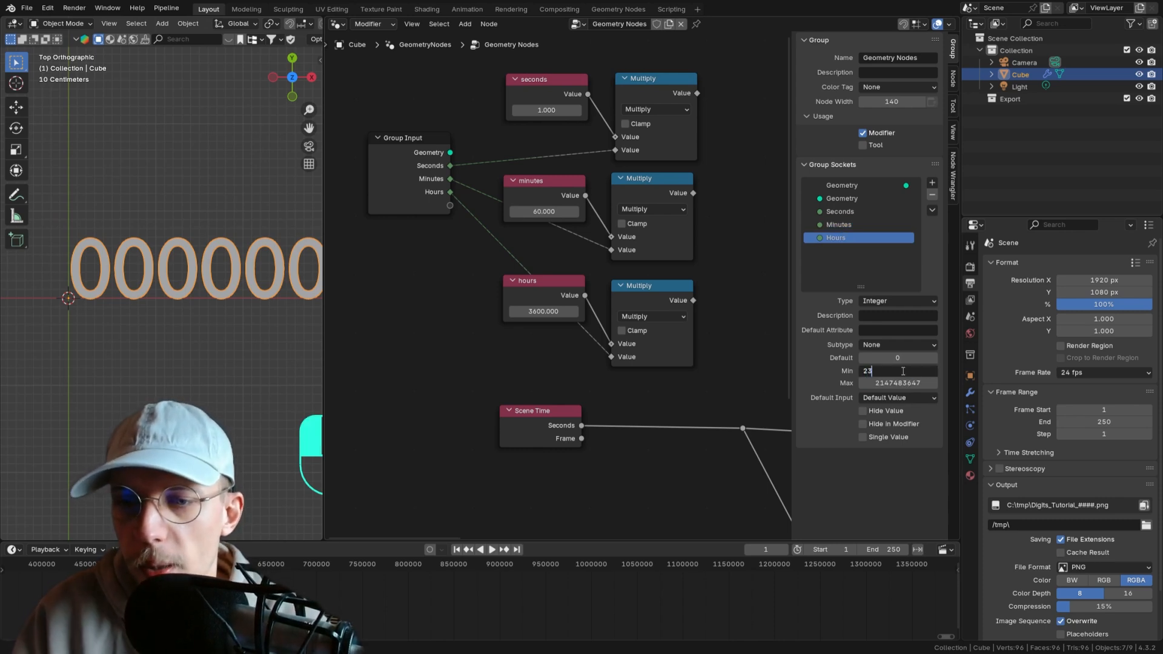
pyautogui.press('BackSpace')
pyautogui.press('BackSpace')
pyautogui.write('0')
pyautogui.press('Tab')
pyautogui.write('23')
pyautogui.press('Return')
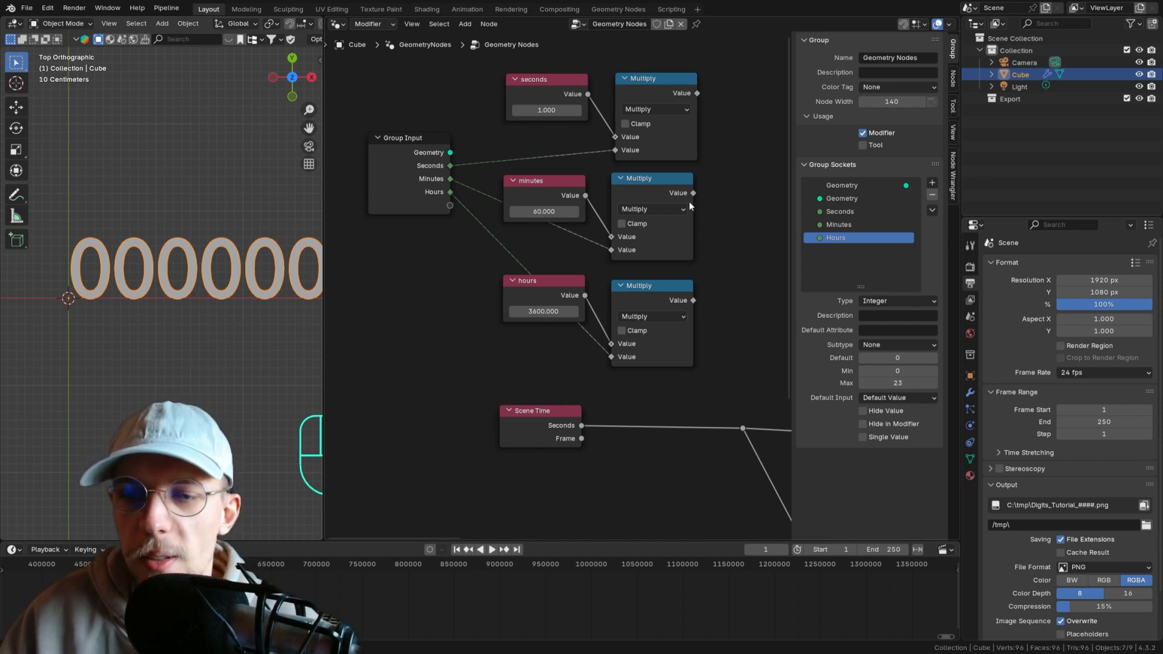
# - Set the Hours input's subtype to Factor and try out the sliders in the cube's modifier properties
pyautogui.click(875, 344)
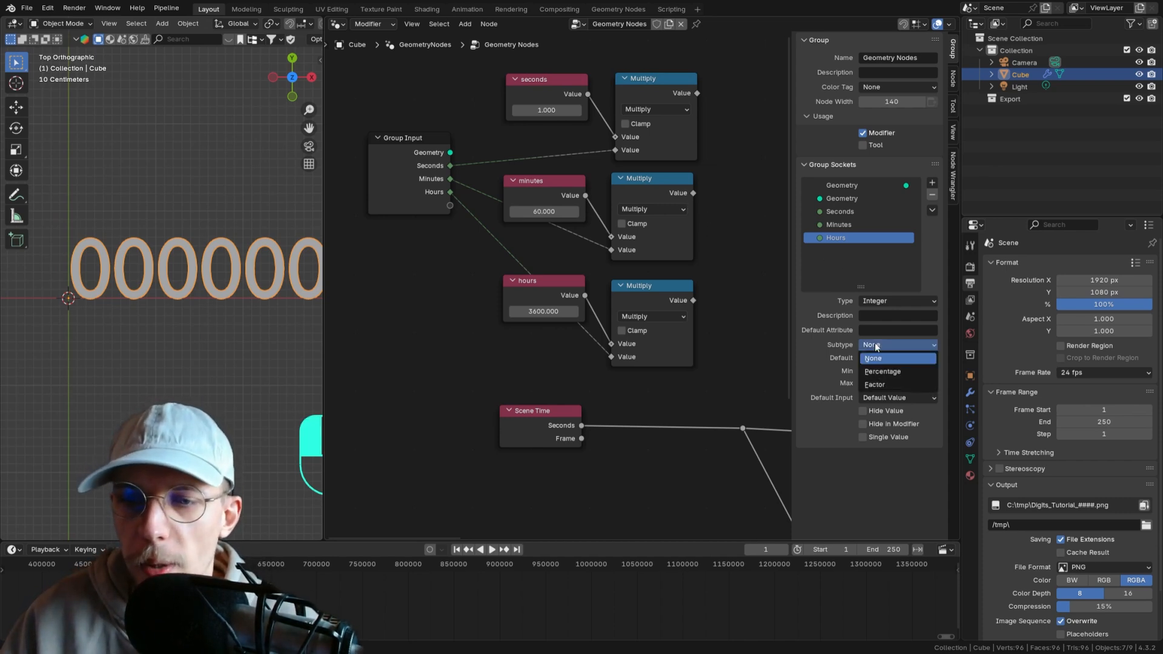
pyautogui.click(888, 385)
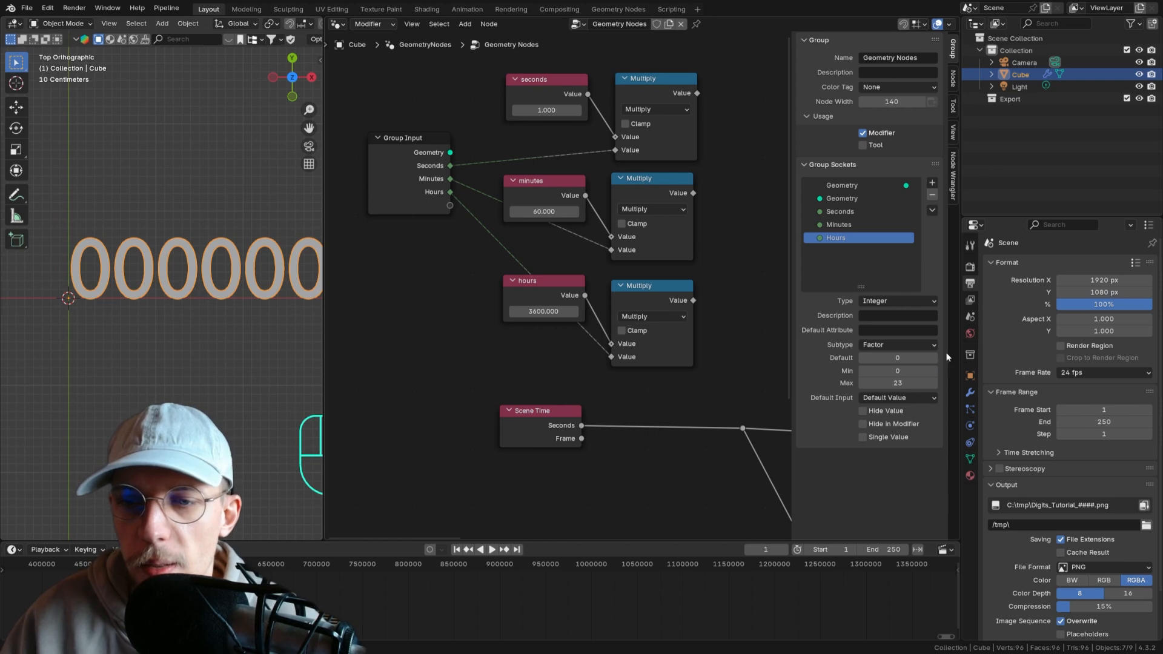
pyautogui.click(970, 393)
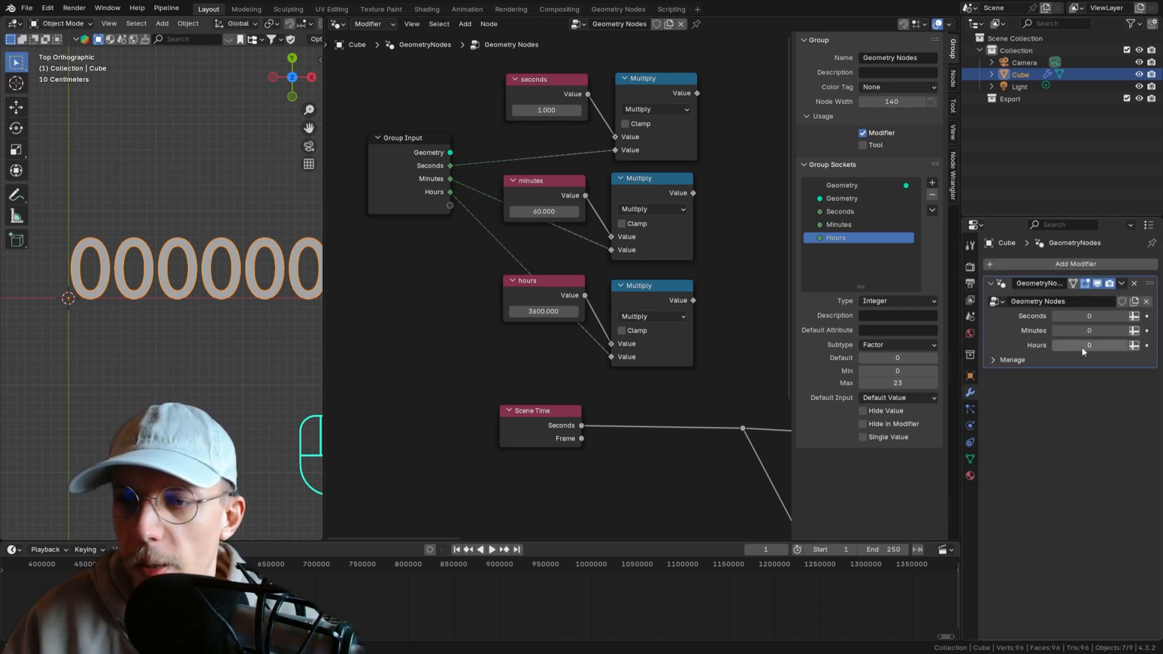
pyautogui.moveTo(1083, 345); pyautogui.dragTo(1128, 345)
pyautogui.moveTo(1057, 330)
pyautogui.mouseDown()
pyautogui.moveTo(1128, 345)
pyautogui.moveTo(1052, 345)
pyautogui.mouseUp()
# - Set the Minutes and Seconds inputs' subtype to Factor, try the Seconds slider and save the file
pyautogui.click(852, 225)
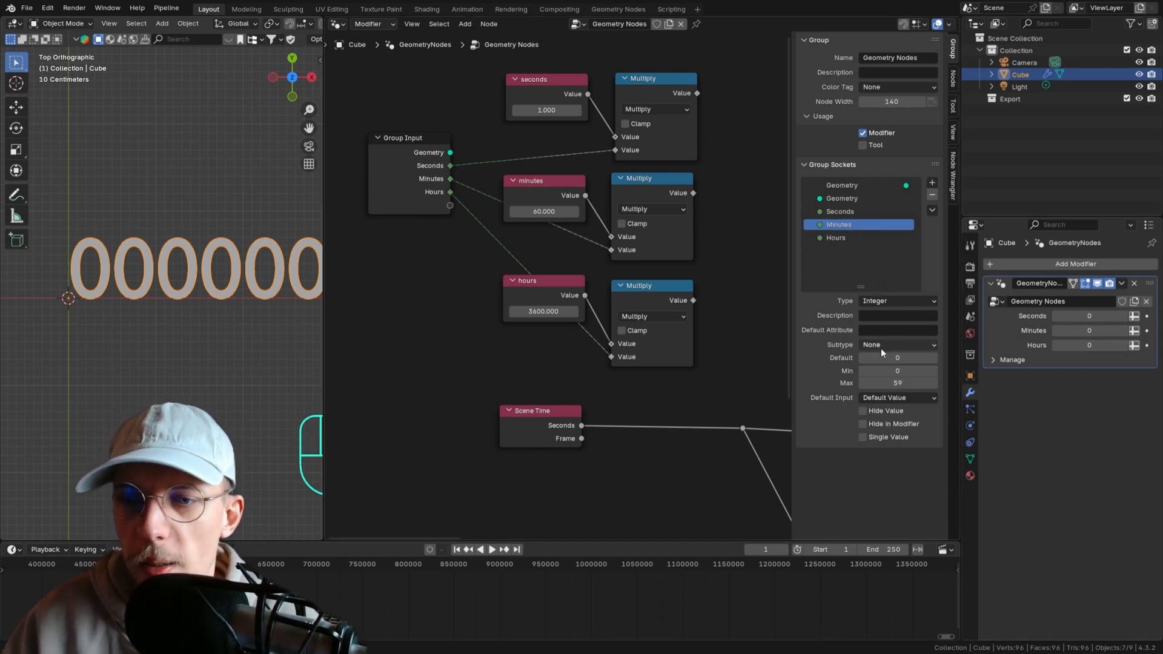
pyautogui.click(882, 345)
pyautogui.click(856, 211)
pyautogui.click(888, 345)
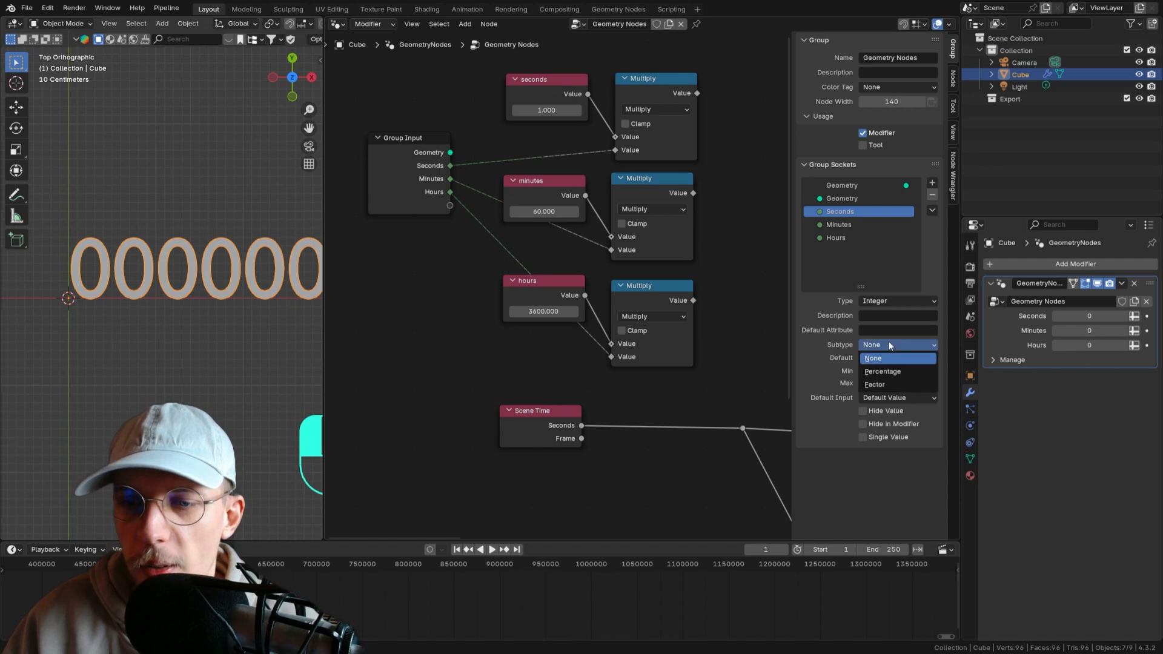
pyautogui.click(875, 384)
pyautogui.moveTo(1078, 315); pyautogui.dragTo(1028, 314)
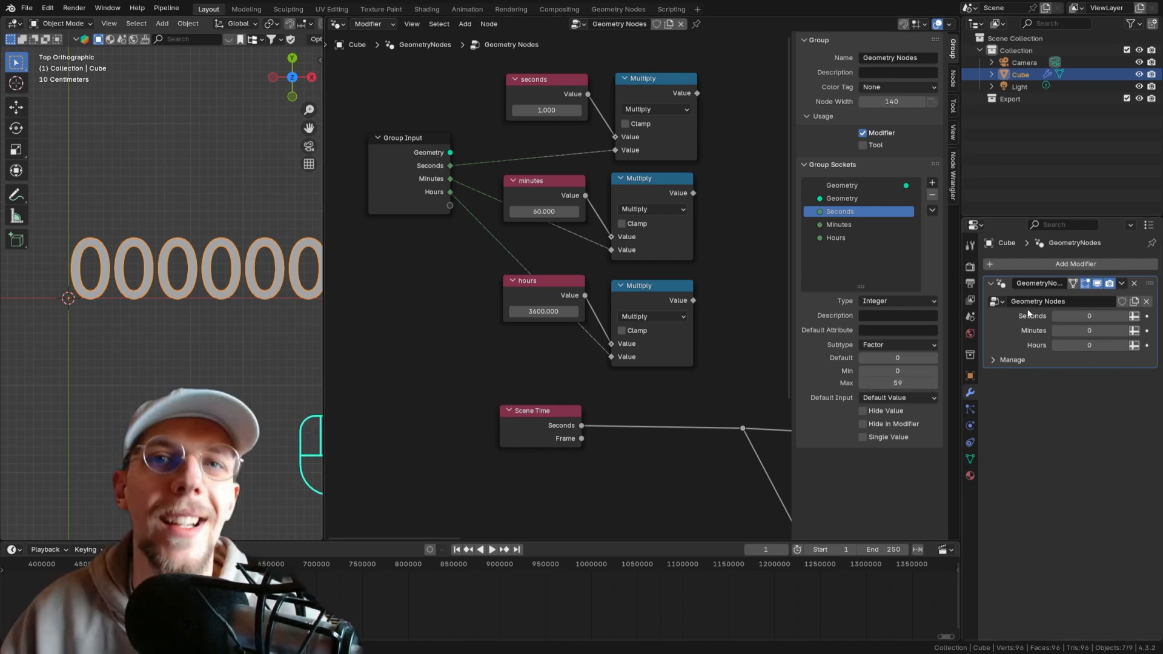
pyautogui.hotkey('ctrl', 's')
# - Move the Group Input, seconds, minutes, hours and Multiply nodes aside to free space after them
pyautogui.scroll(-2, 667, 230)
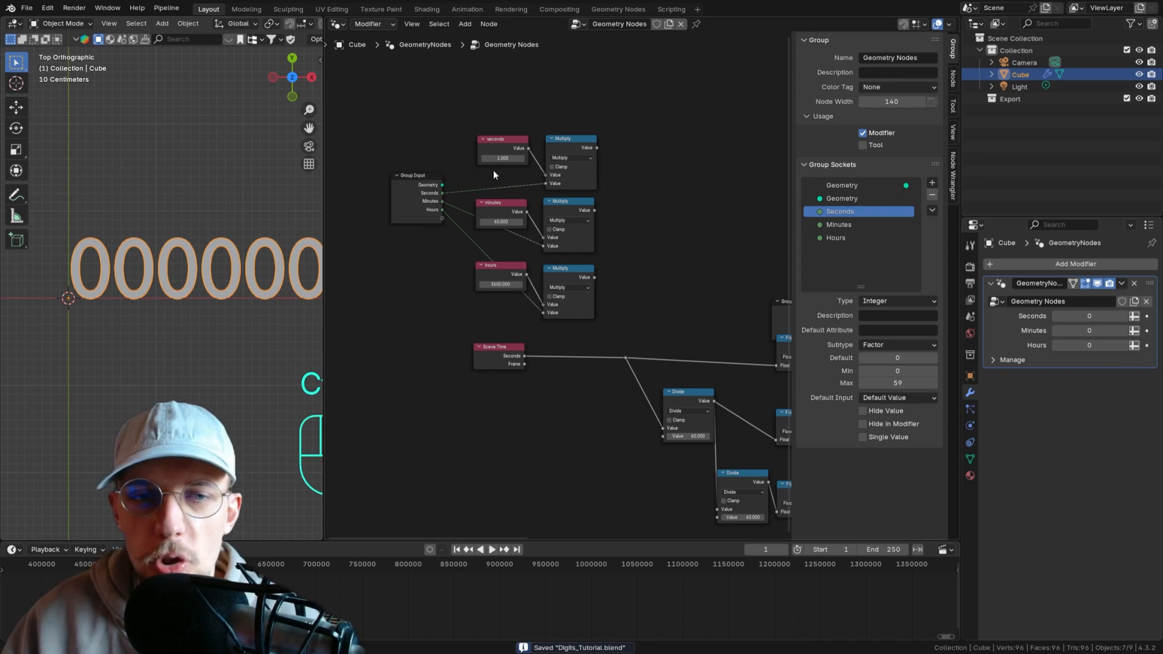
pyautogui.moveTo(365, 132); pyautogui.dragTo(596, 297)
pyautogui.press('g')
pyautogui.click(530, 293)
pyautogui.click(594, 279)
# - Add a Math node set to Add and feed it the seconds and minutes Multiply results
pyautogui.hotkey('shift', 'a')
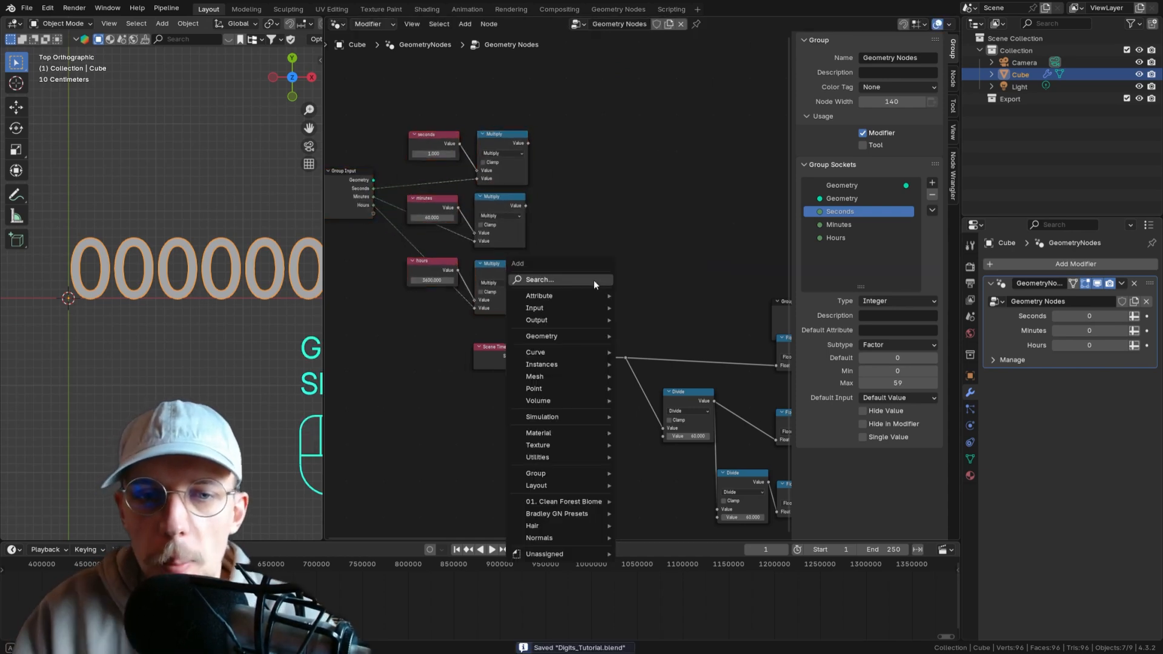
pyautogui.write('math')
pyautogui.press('Return')
pyautogui.click(540, 218)
pyautogui.moveTo(540, 219); pyautogui.dragTo(637, 226, button='middle')
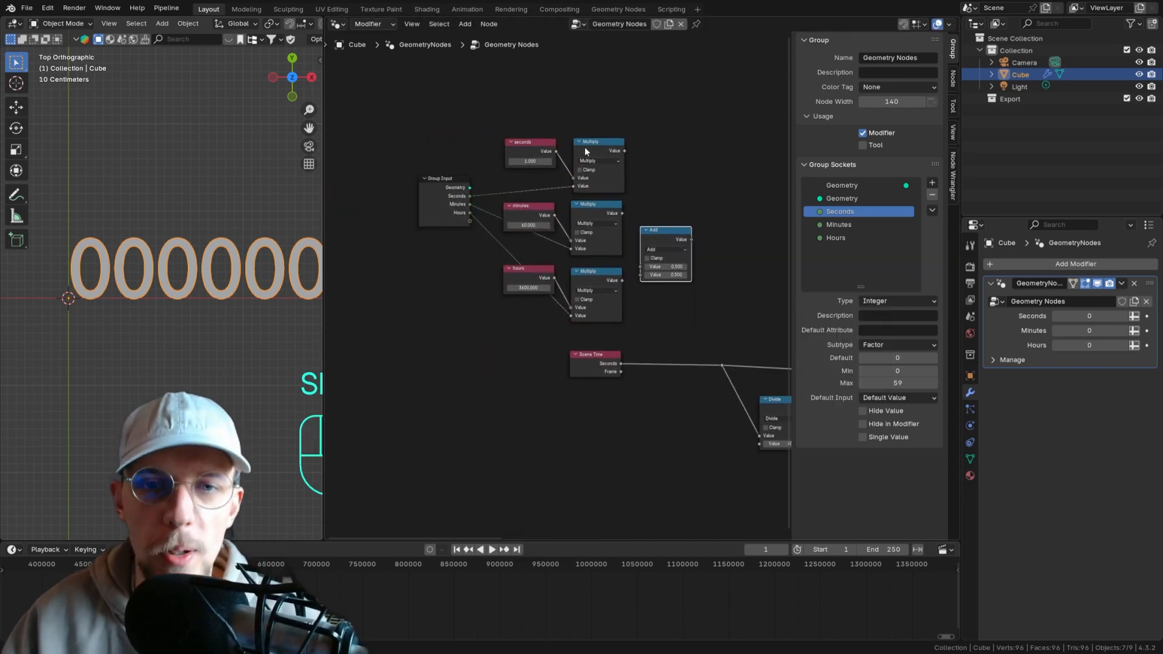
pyautogui.scroll(3, 609, 162)
pyautogui.moveTo(676, 158); pyautogui.dragTo(599, 140, button='middle')
pyautogui.moveTo(610, 201); pyautogui.dragTo(592, 174)
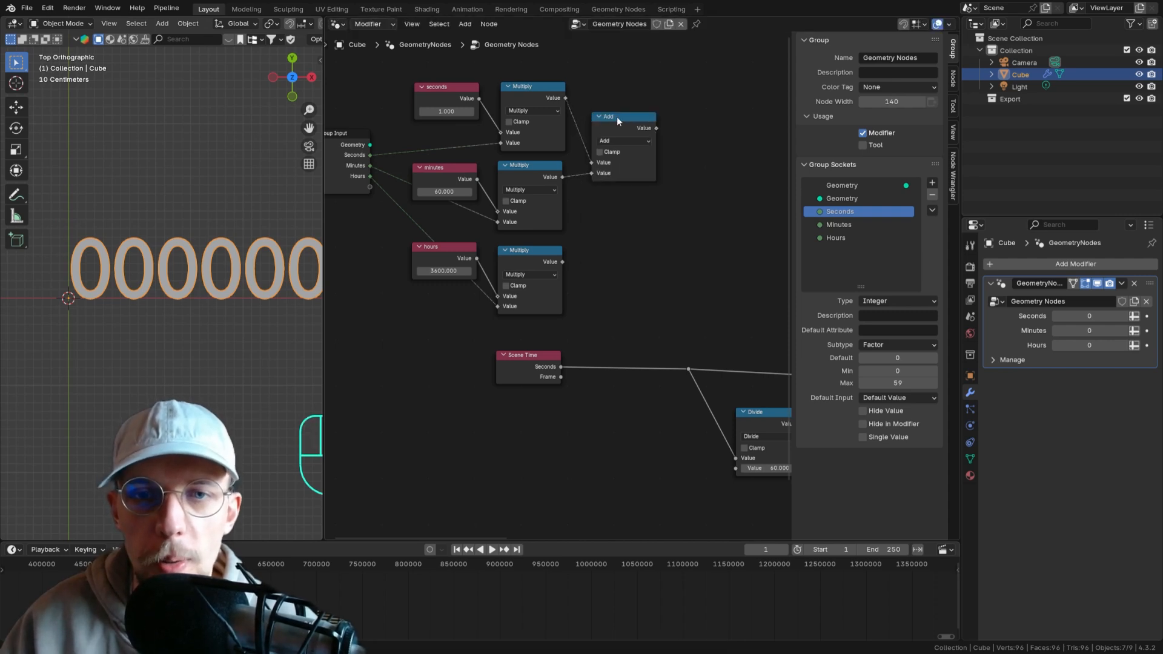
# - Duplicate the Add node and use the copy to add the hours Multiply result to the first sum
pyautogui.moveTo(617, 118)
pyautogui.mouseDown()
pyautogui.moveTo(598, 91)
pyautogui.moveTo(650, 142)
pyautogui.mouseUp()
pyautogui.hotkey('shift', 'd')
pyautogui.click(674, 98)
pyautogui.moveTo(562, 262); pyautogui.dragTo(650, 152)
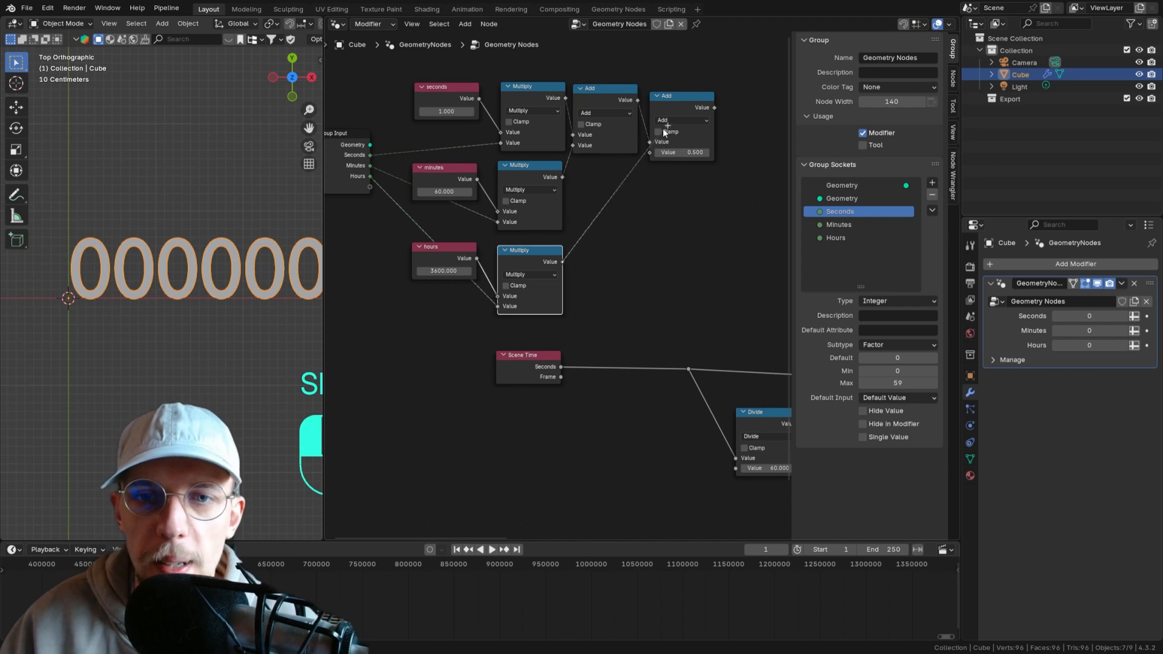
pyautogui.click(670, 118)
# - Insert an Add math node after Scene Time's Seconds output and connect the summed start time to its second value
pyautogui.moveTo(721, 259); pyautogui.dragTo(666, 252, button='middle')
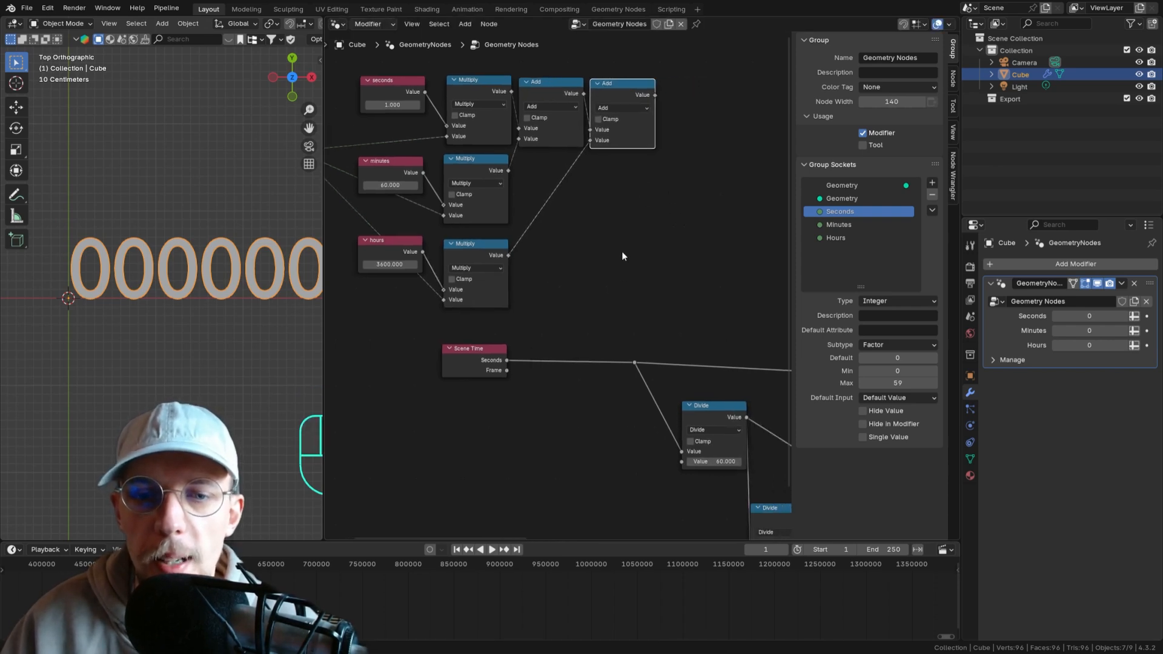
pyautogui.hotkey('shift', 'a')
pyautogui.write('add')
pyautogui.press('Return')
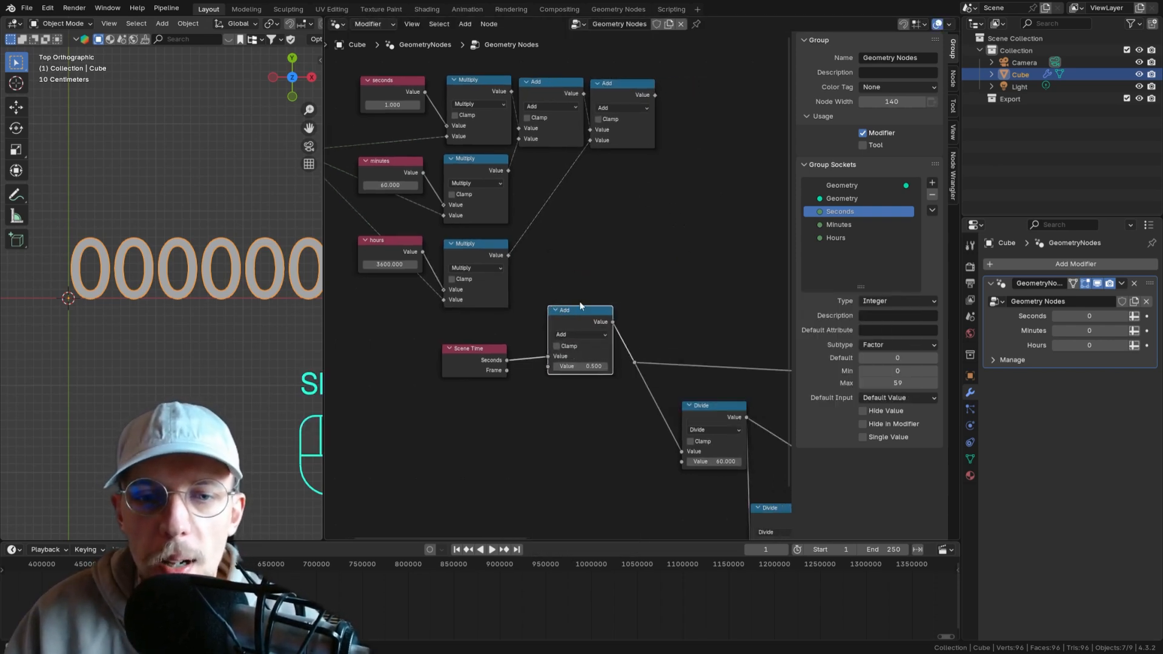
pyautogui.click(609, 296)
pyautogui.moveTo(655, 96); pyautogui.dragTo(551, 373)
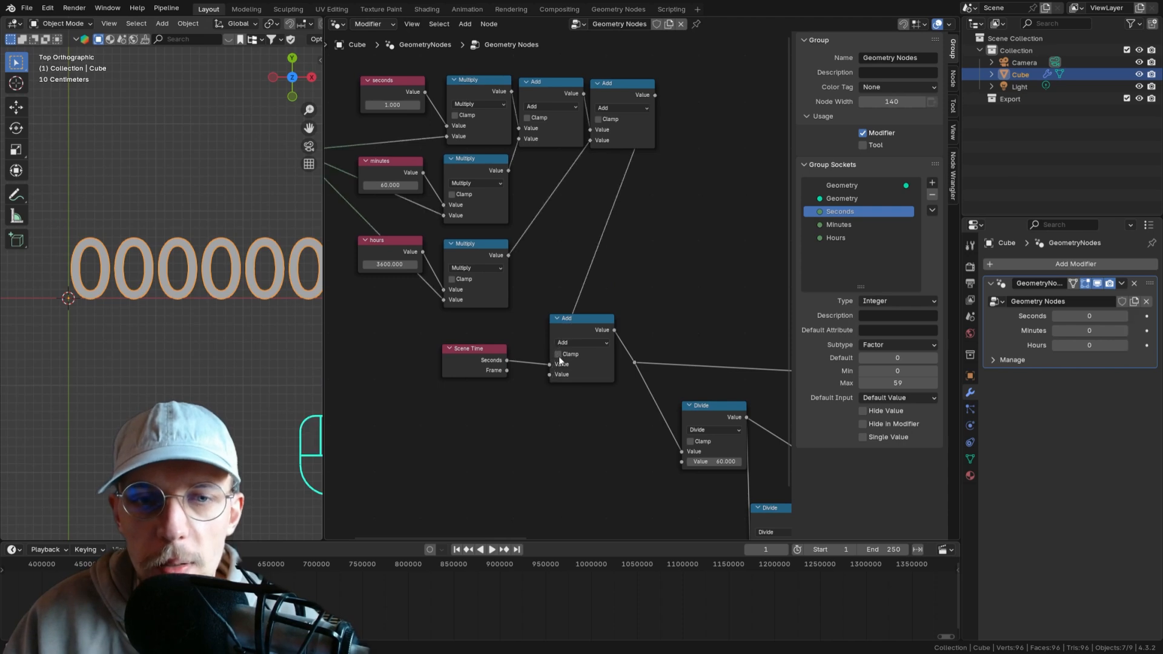
# - Arrange the start-time nodes below the Scene Time node, align the final Add node and save the file
pyautogui.scroll(-2, 559, 356)
pyautogui.moveTo(538, 299); pyautogui.dragTo(635, 241, button='middle')
pyautogui.moveTo(441, 120); pyautogui.dragTo(706, 237)
pyautogui.press('g')
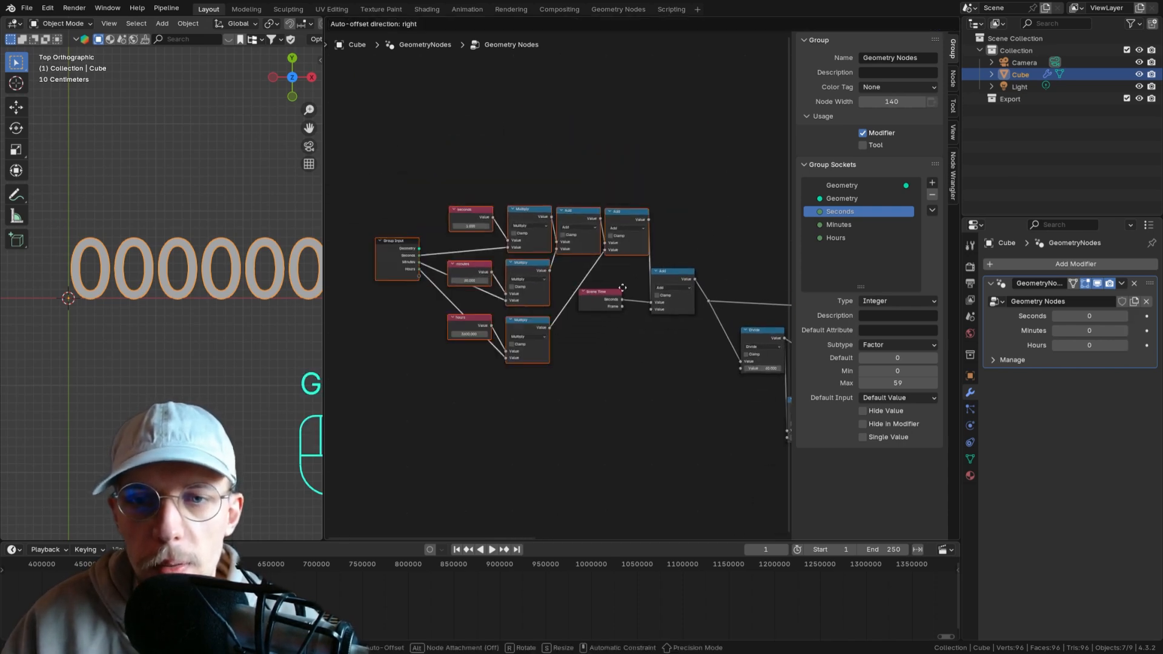
pyautogui.click(601, 397)
pyautogui.moveTo(674, 306); pyautogui.dragTo(669, 313)
pyautogui.moveTo(642, 359); pyautogui.dragTo(640, 358, button='middle')
pyautogui.hotkey('ctrl', 's')
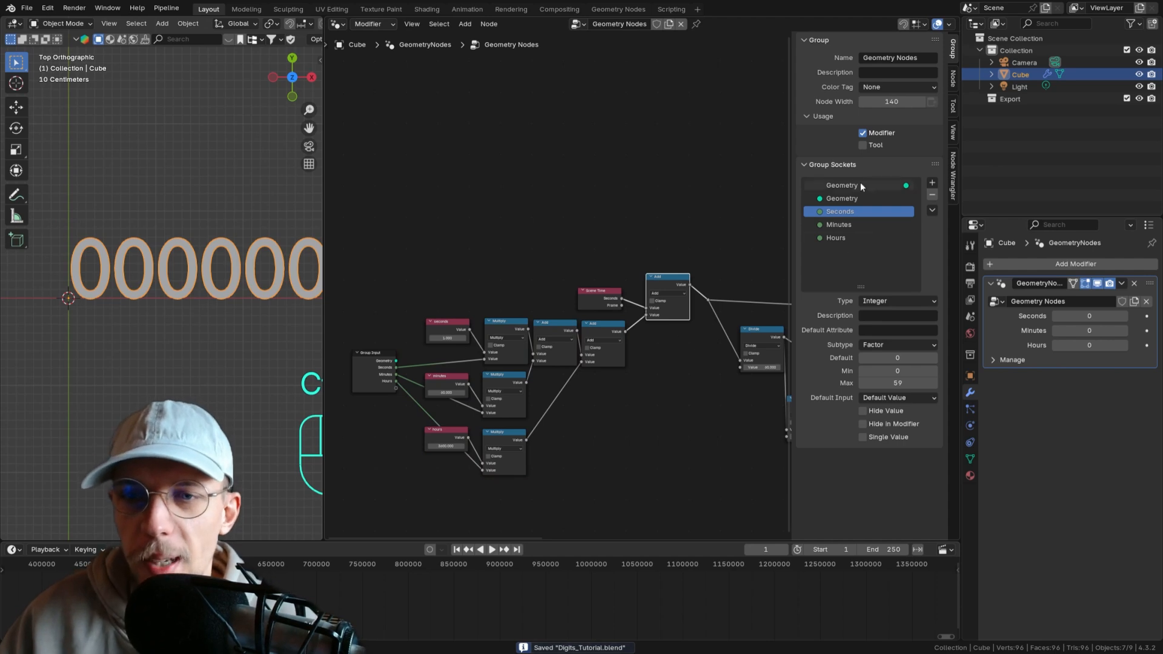
# - Reorder the group inputs to Hours, Minutes, Seconds and save the file
pyautogui.moveTo(845, 238); pyautogui.dragTo(844, 207)
pyautogui.click(842, 238)
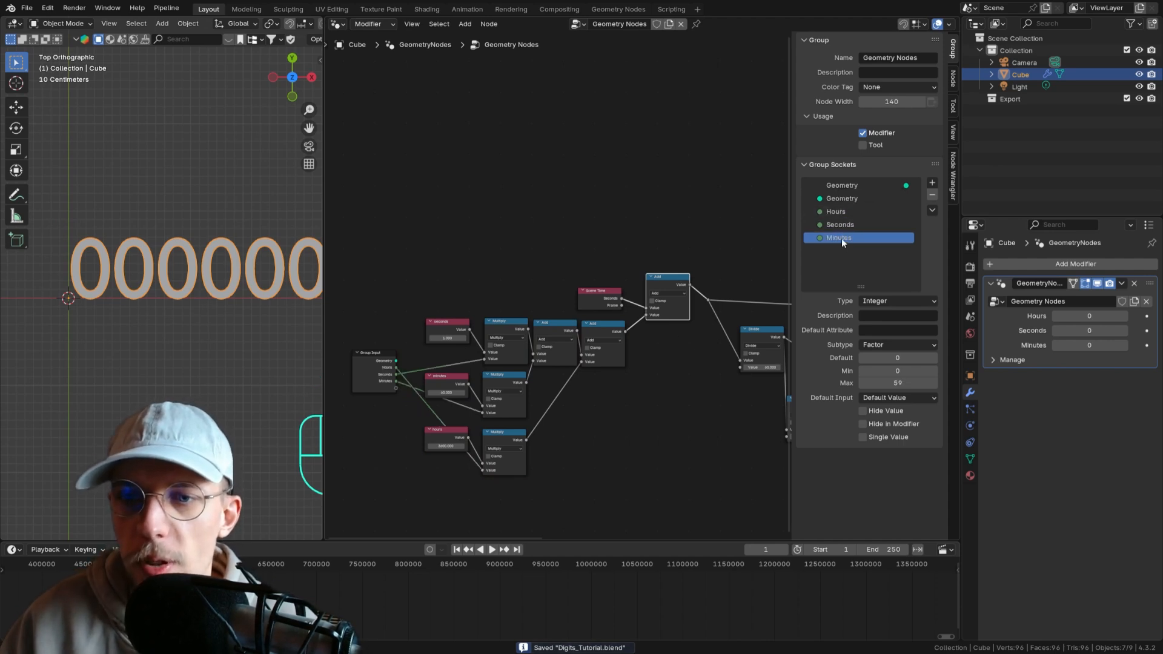
pyautogui.click(848, 228)
pyautogui.moveTo(852, 235); pyautogui.dragTo(836, 223)
pyautogui.hotkey('ctrl', 's')
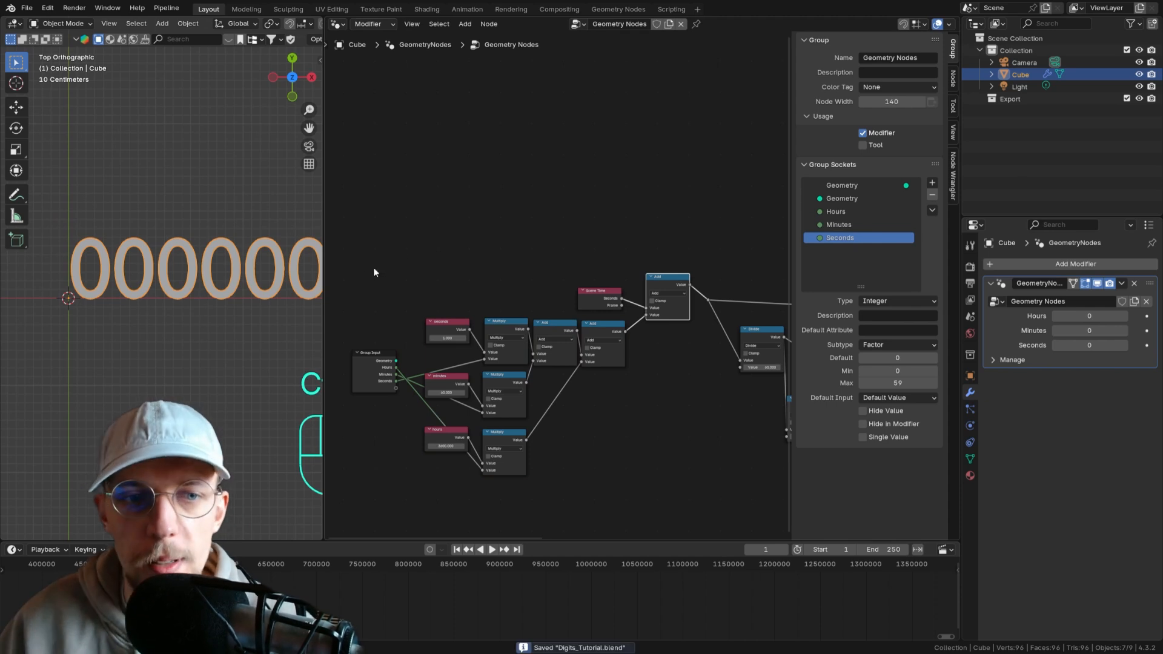
# - Enlarge the 3D viewport, play the animation to check the counter and return to frame 1
pyautogui.moveTo(324, 287); pyautogui.dragTo(589, 287)
pyautogui.moveTo(139, 597); pyautogui.dragTo(362, 598, button='middle')
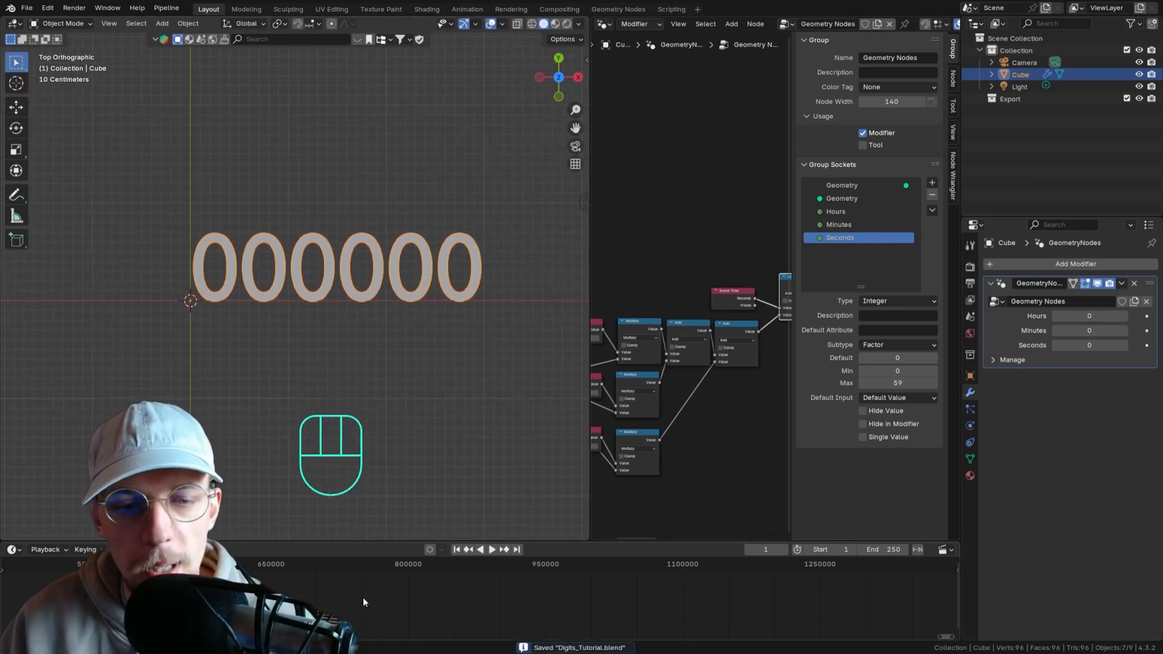
pyautogui.moveTo(236, 596); pyautogui.dragTo(591, 594, button='middle')
pyautogui.scroll(8, 515, 590)
pyautogui.moveTo(333, 594); pyautogui.dragTo(570, 587, button='middle')
pyautogui.scroll(5, 543, 579)
pyautogui.scroll(20, 505, 588)
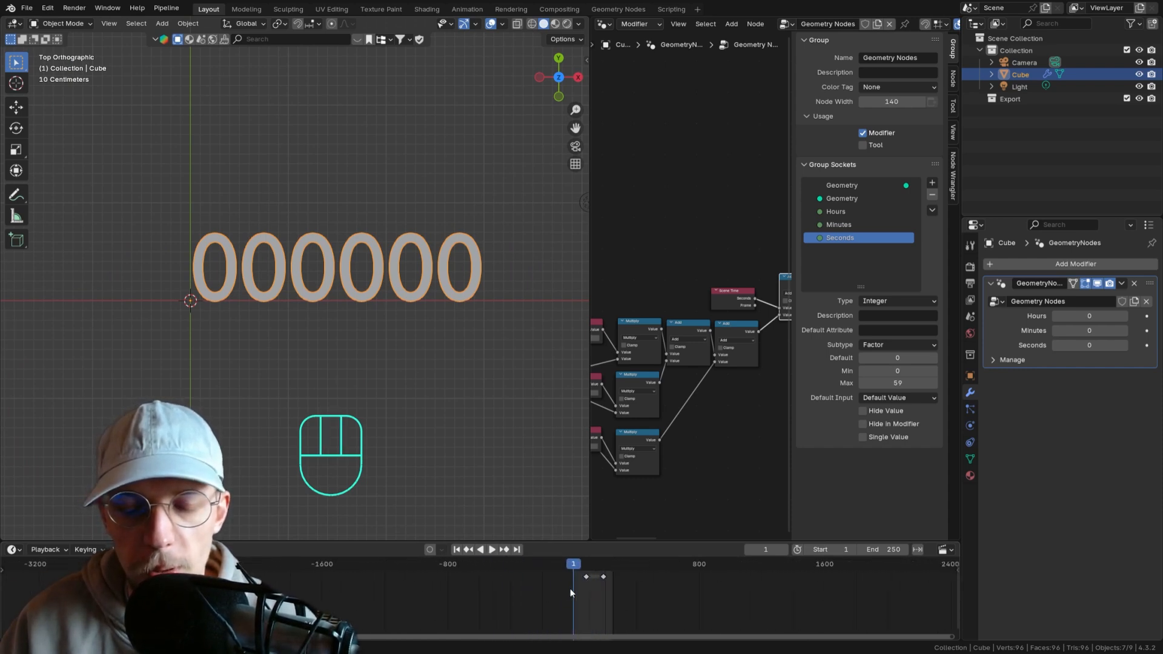
pyautogui.scroll(10, 546, 585)
pyautogui.press('space')
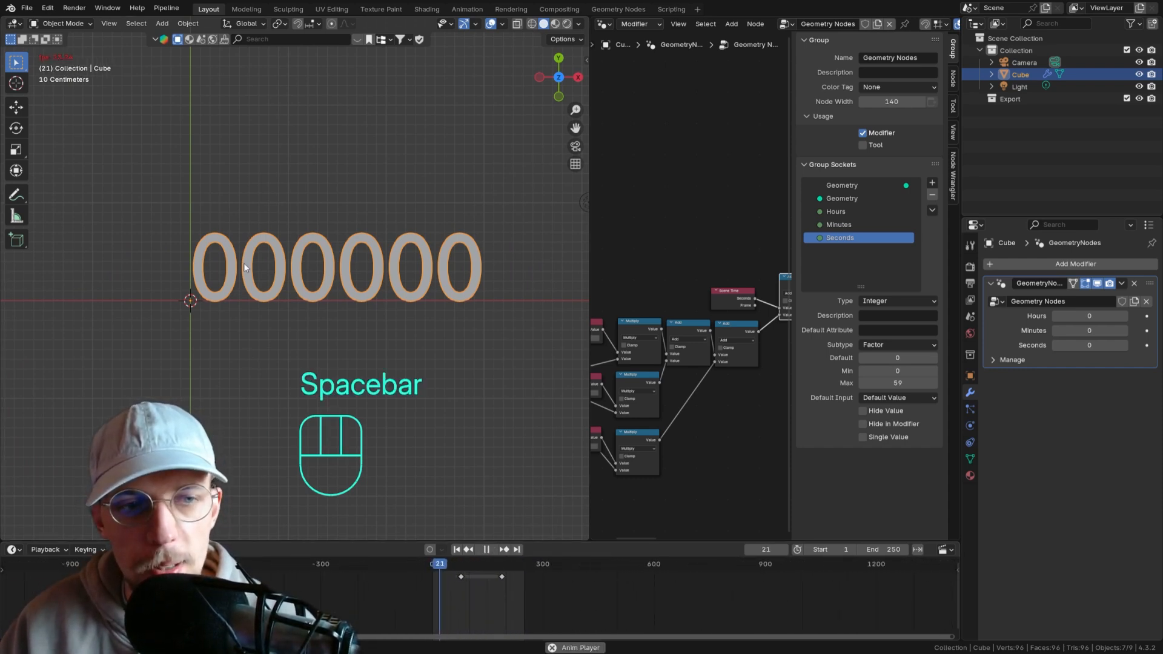
pyautogui.press('space')
pyautogui.click(457, 550)
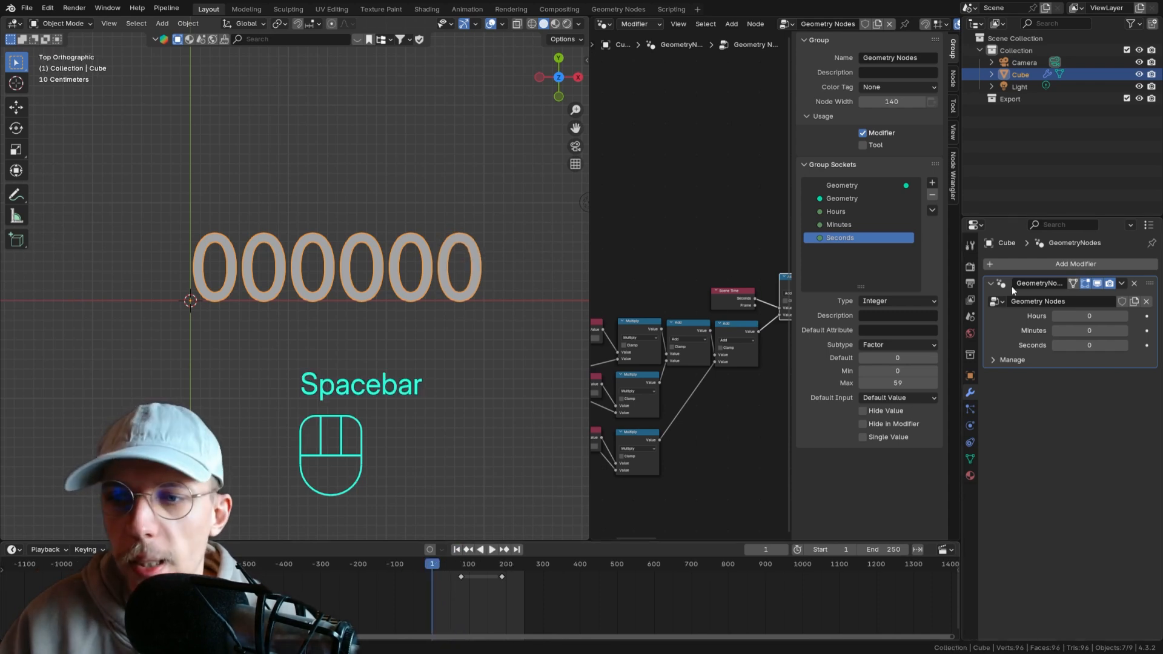
# - Set the modifier's start time to 8 hours, 18 minutes and 40 seconds
pyautogui.click(1124, 316)
pyautogui.press('Escape')
pyautogui.click(1089, 318)
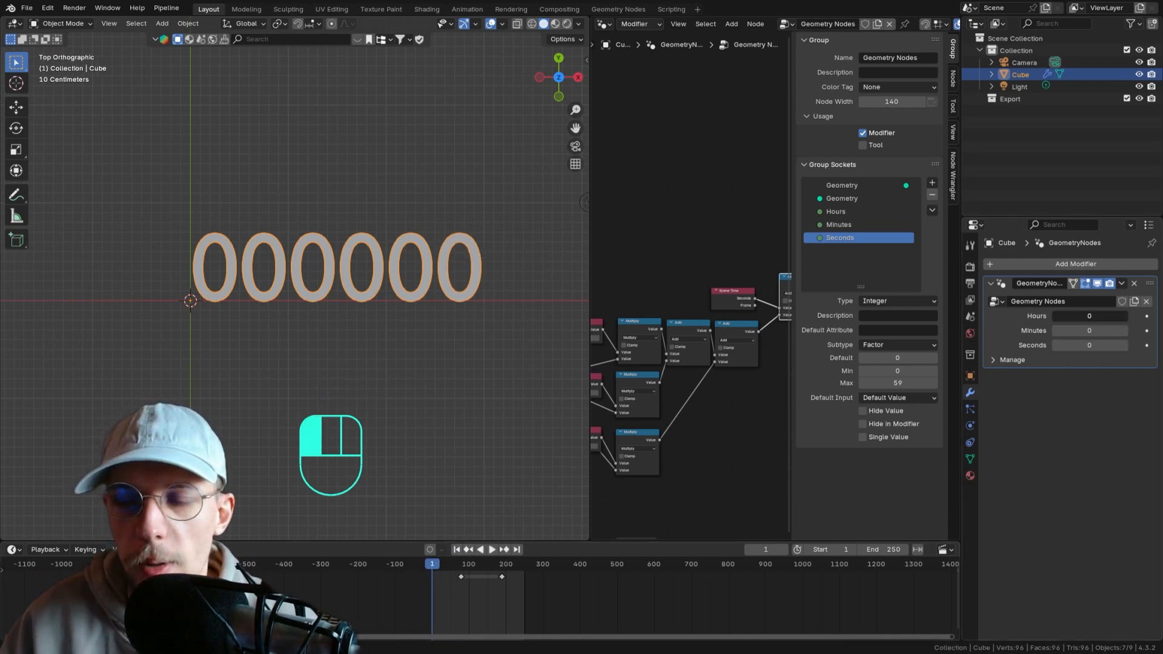
pyautogui.write('1')
pyautogui.press('Return')
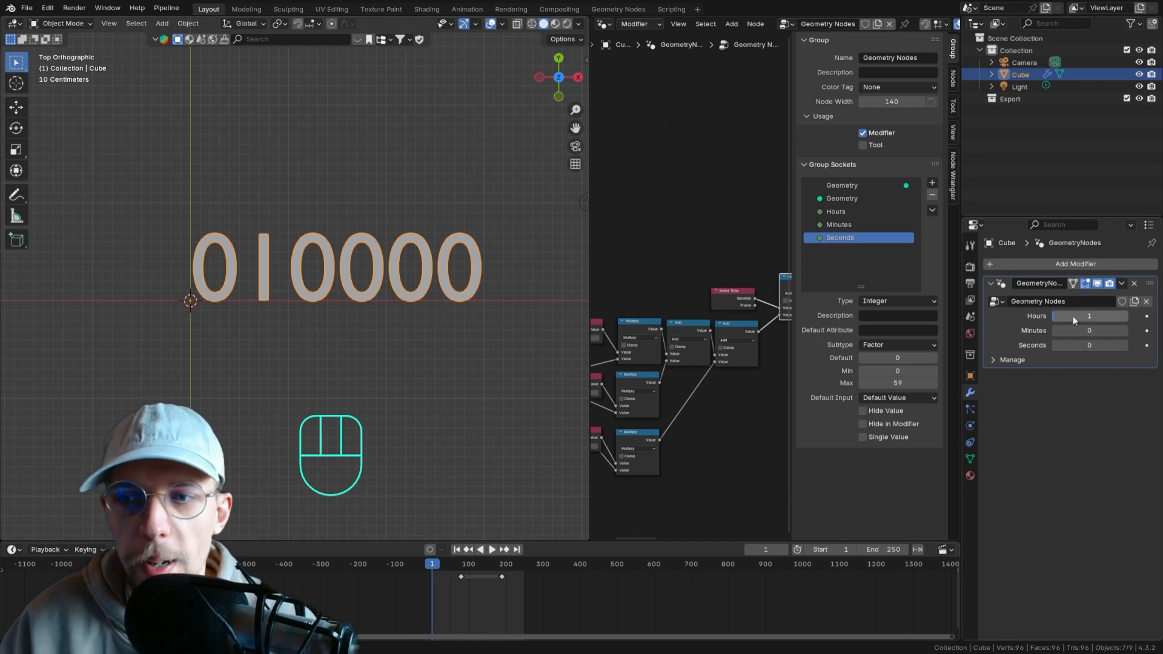
pyautogui.moveTo(1089, 315); pyautogui.dragTo(1116, 345)
# - Play the animation to check the counter with the start time applied, and hide the node editor's sidebar
pyautogui.press('space')
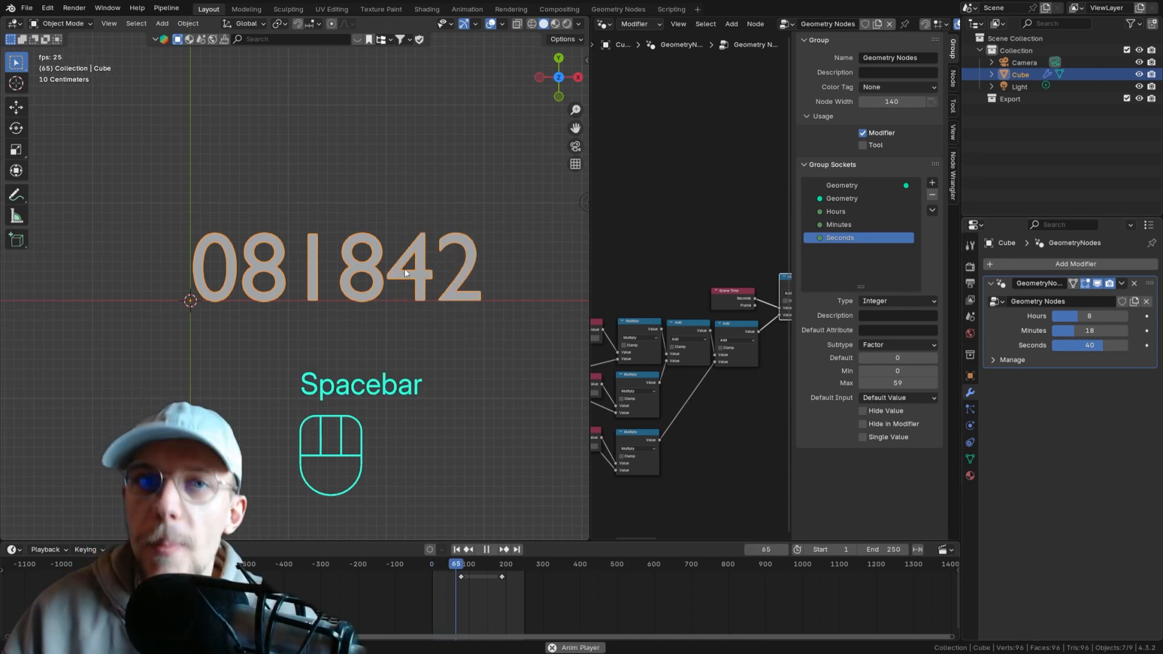
pyautogui.press('space')
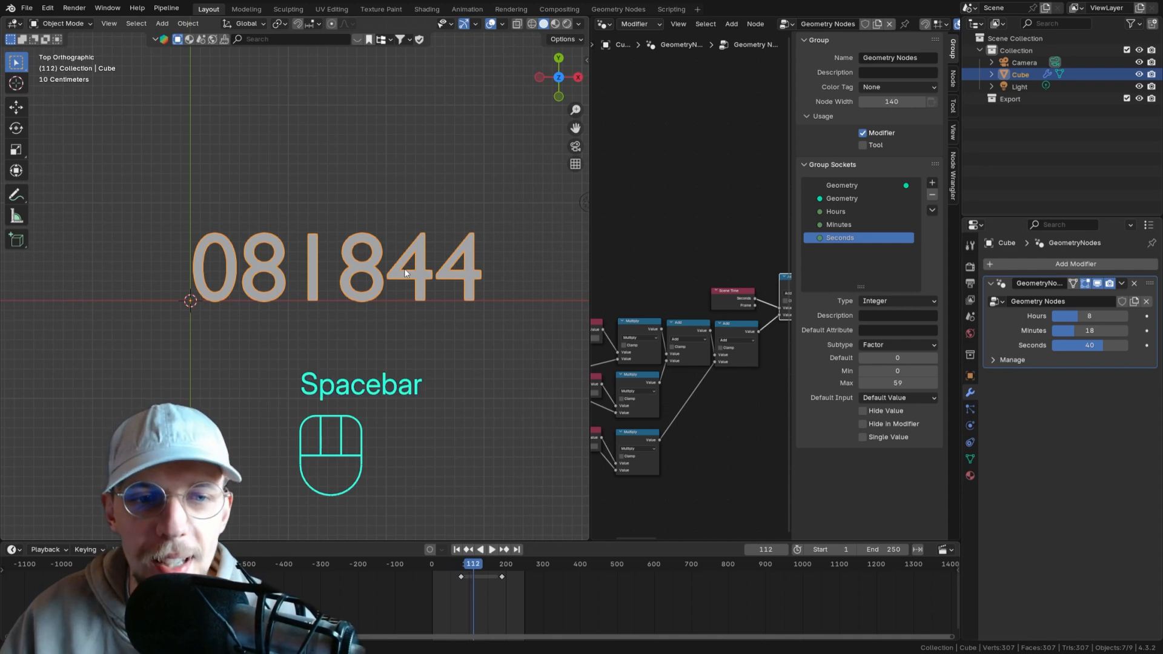
pyautogui.press('n')
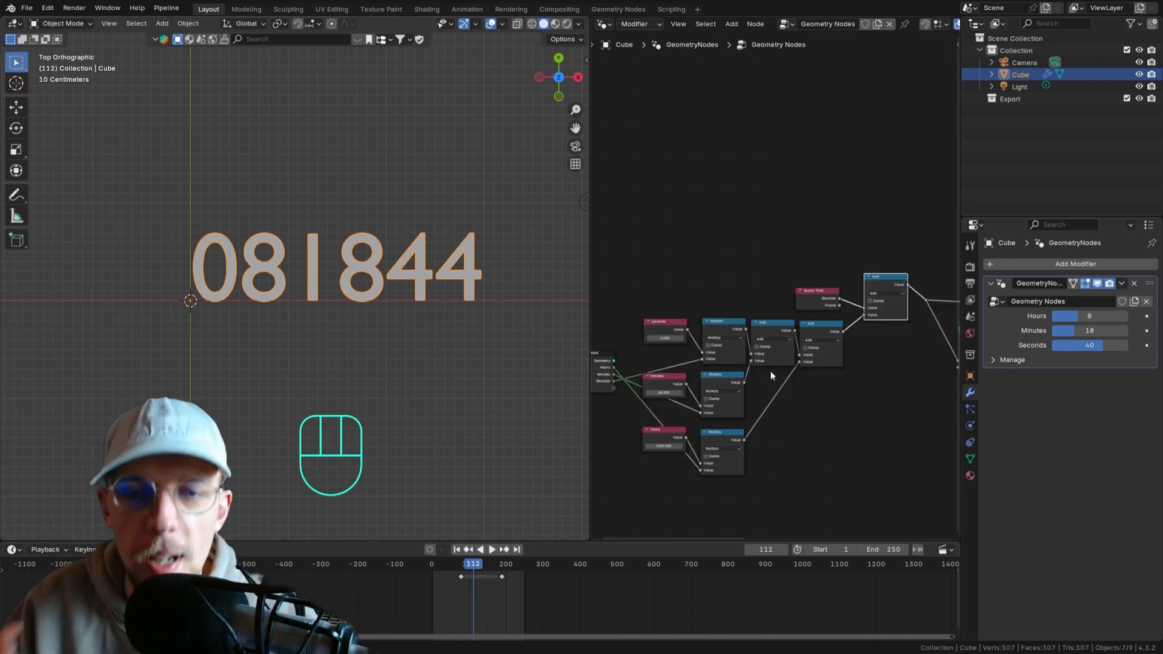
# - Sketch annotation marks between the digit pairs where separators belong, and remove them again
pyautogui.press('d')
pyautogui.press('d')
pyautogui.press('d')
pyautogui.press('d')
pyautogui.press('d')
pyautogui.press('d')
pyautogui.press('d')
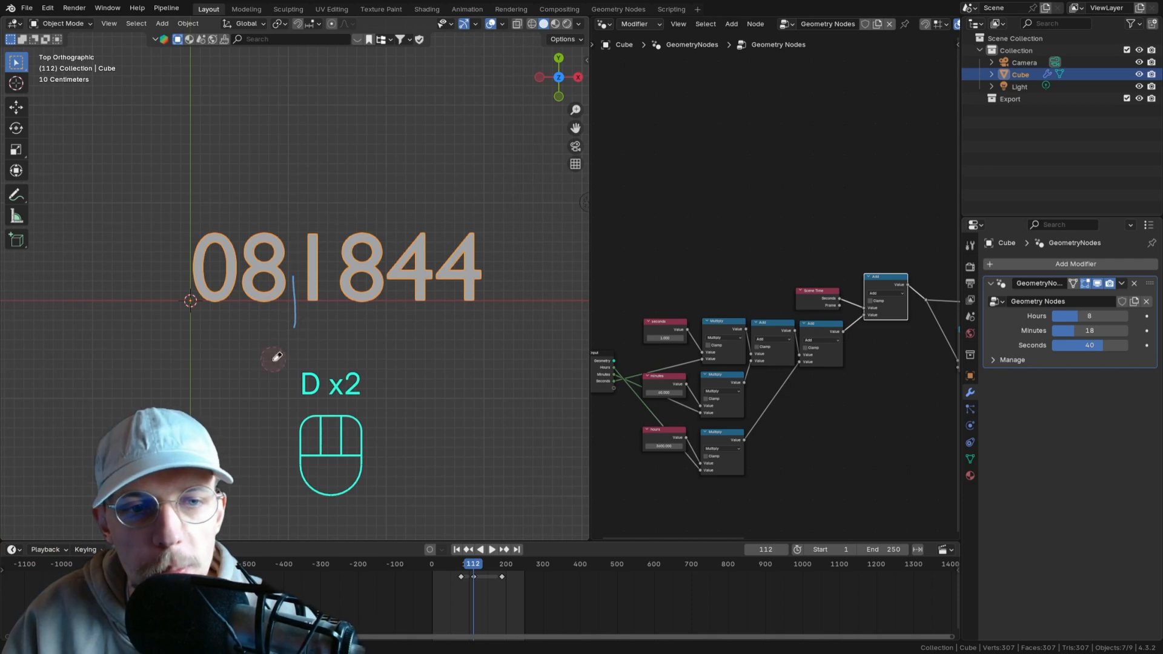
# - Widen the node editor and delete the unconnected Group Input node above the Divide nodes
pyautogui.scroll(-2, 830, 294)
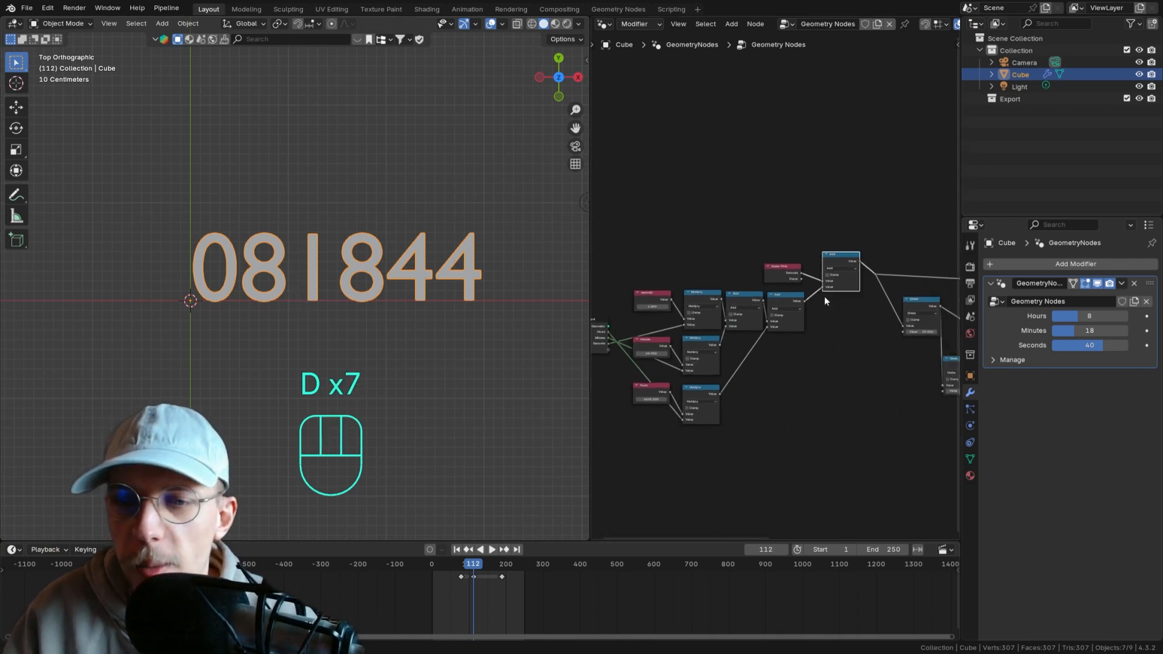
pyautogui.moveTo(588, 317); pyautogui.dragTo(508, 321)
pyautogui.moveTo(822, 328); pyautogui.dragTo(537, 311, button='middle')
pyautogui.moveTo(672, 219); pyautogui.dragTo(600, 210)
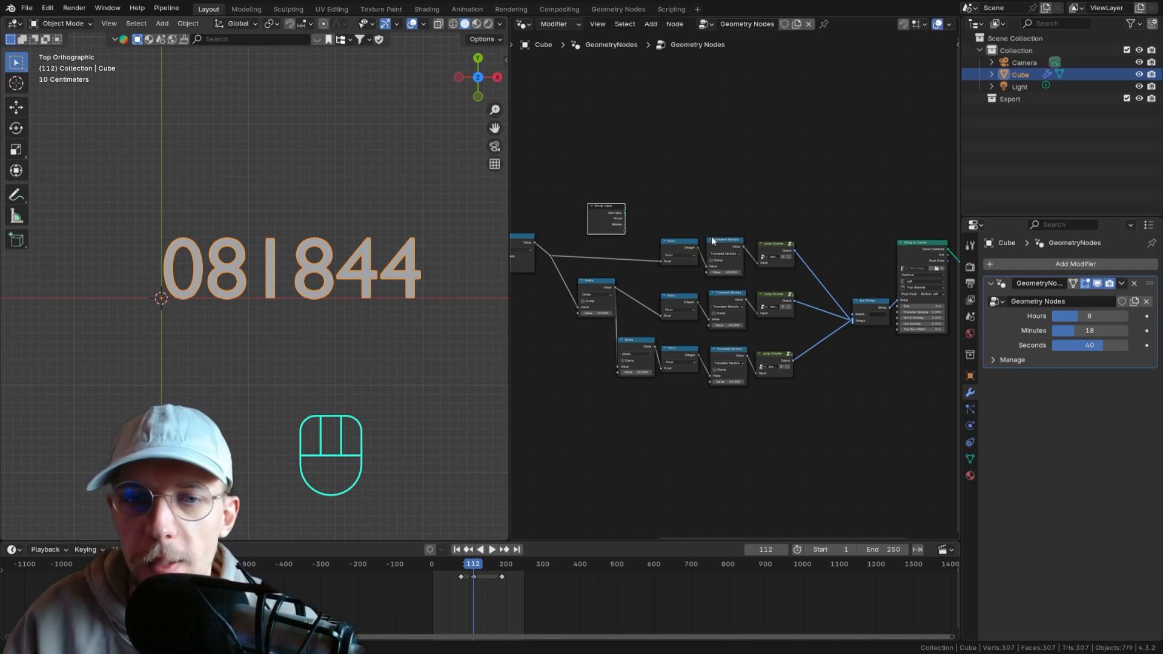
pyautogui.hotkey('ctrl', 'x')
# - Add a String input node below the Jump Counter nodes
pyautogui.moveTo(767, 222); pyautogui.dragTo(677, 208, button='middle')
pyautogui.scroll(5, 804, 286)
pyautogui.moveTo(760, 280); pyautogui.dragTo(857, 184, button='middle')
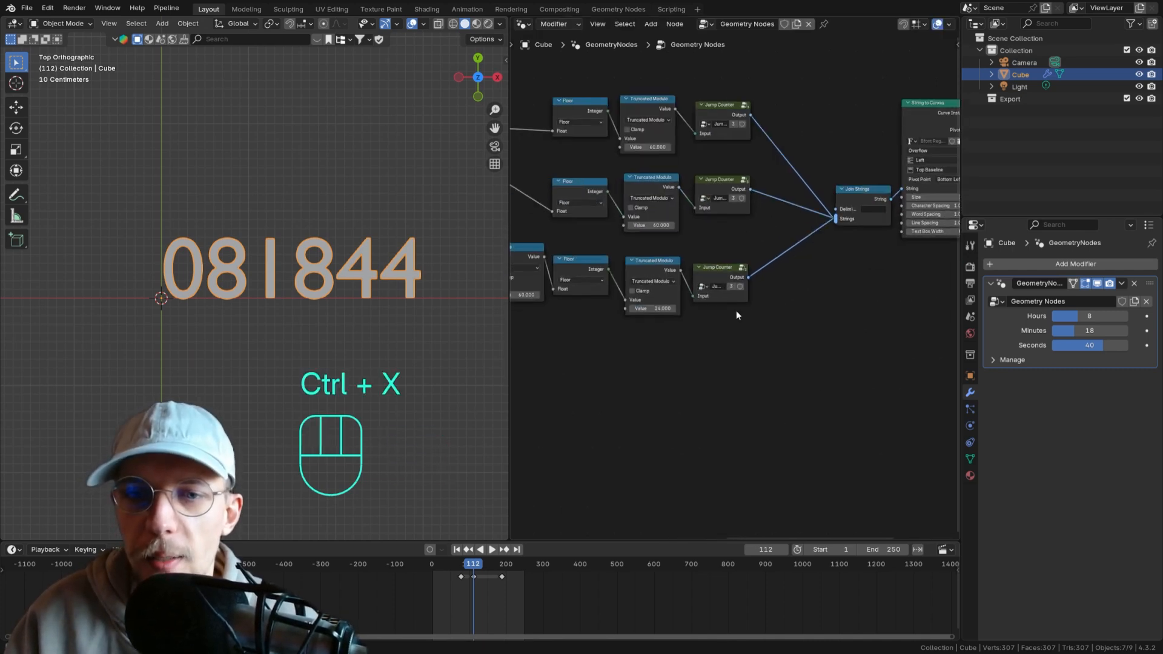
pyautogui.scroll(3, 755, 298)
pyautogui.moveTo(740, 360); pyautogui.dragTo(759, 364, button='middle')
pyautogui.hotkey('shift', 'a')
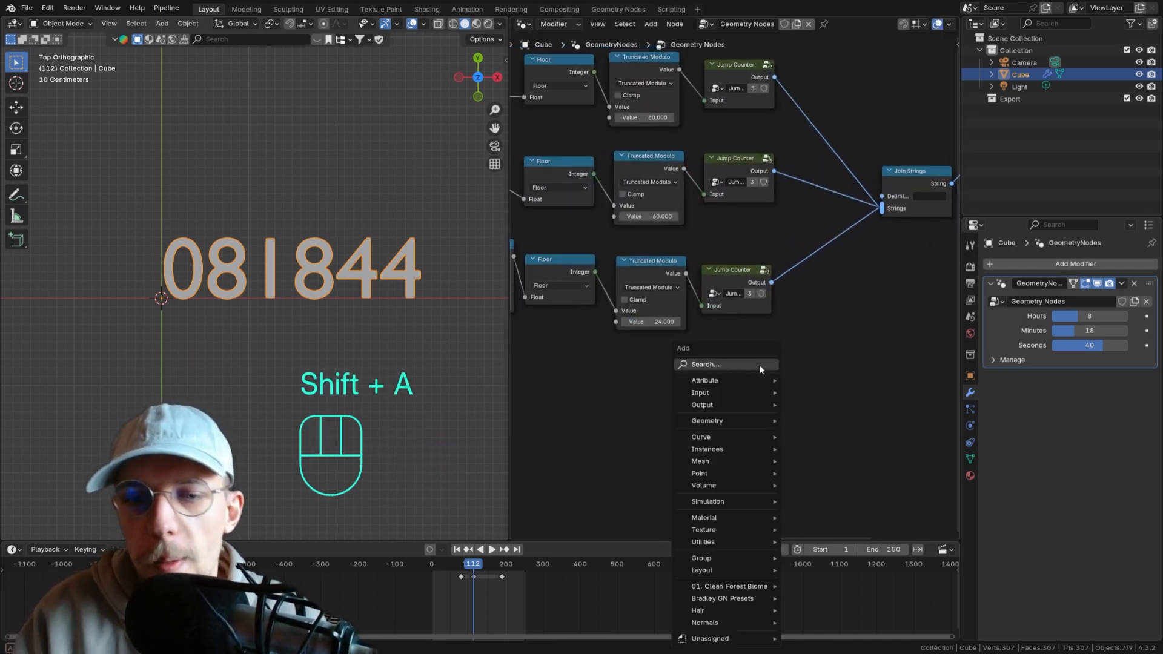
pyautogui.write('str')
pyautogui.press('Return')
pyautogui.click(760, 369)
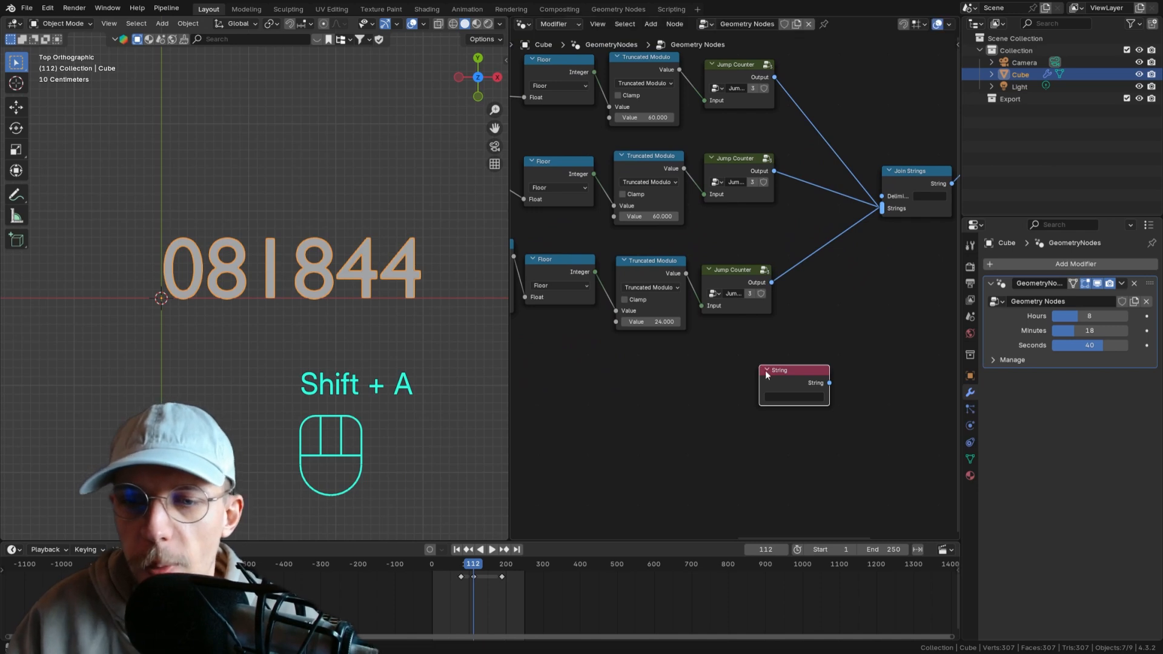
# - Set the String node's text to ":" and move the node directly beneath the lowest Jump Counter node
pyautogui.click(789, 400)
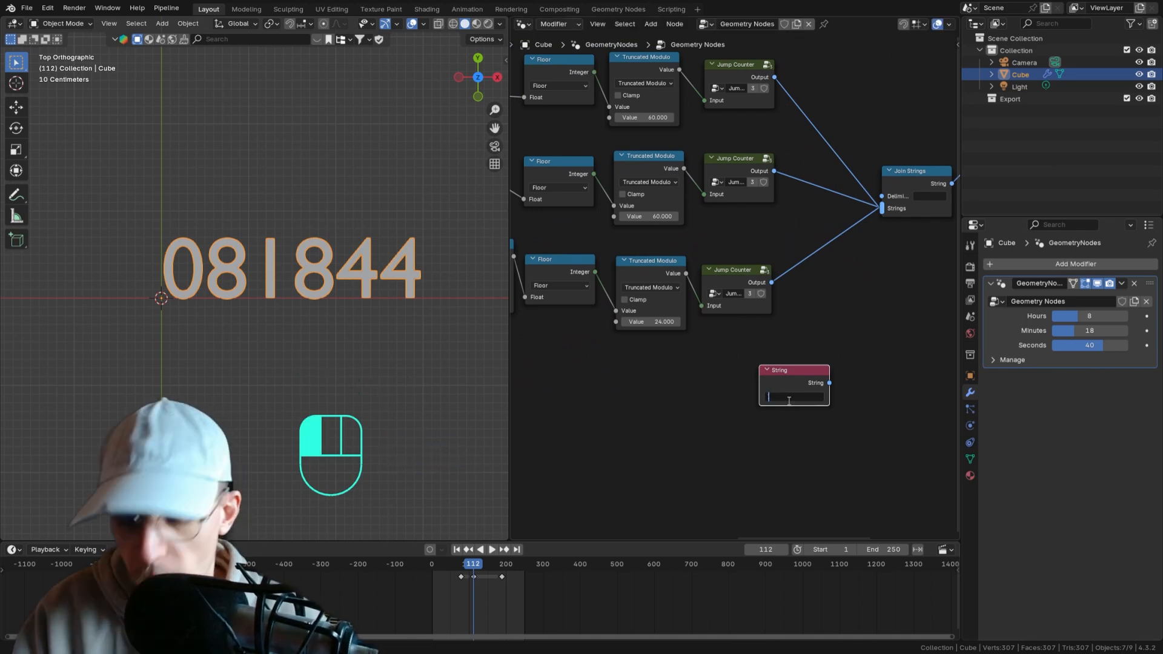
pyautogui.write(':')
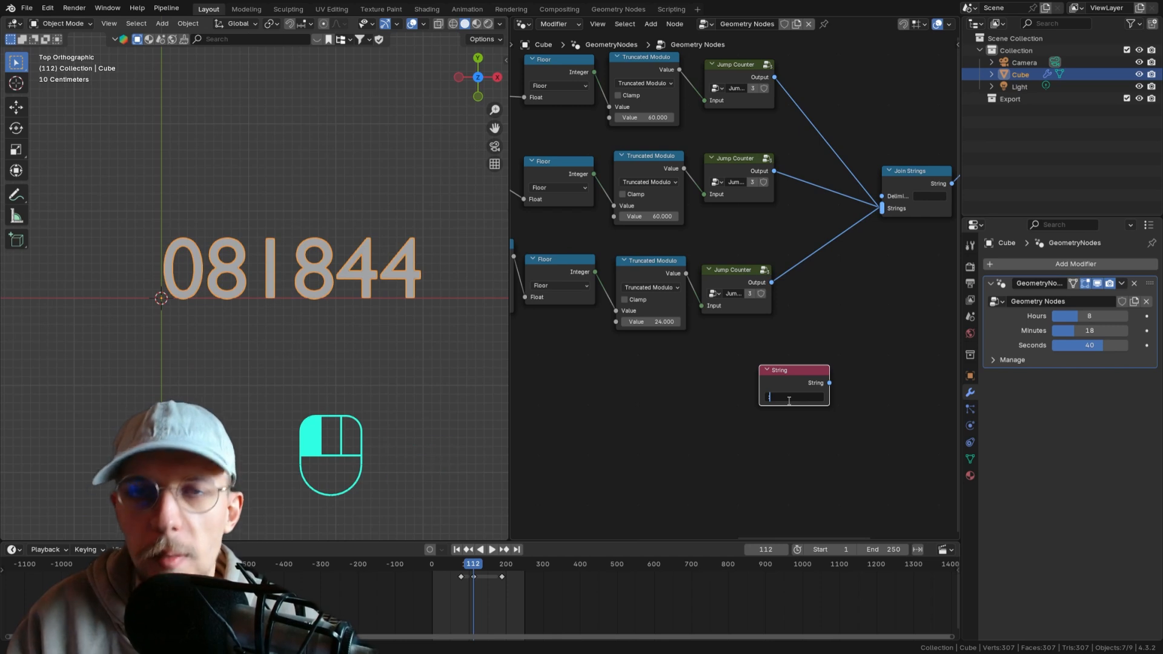
pyautogui.moveTo(782, 377); pyautogui.dragTo(716, 343)
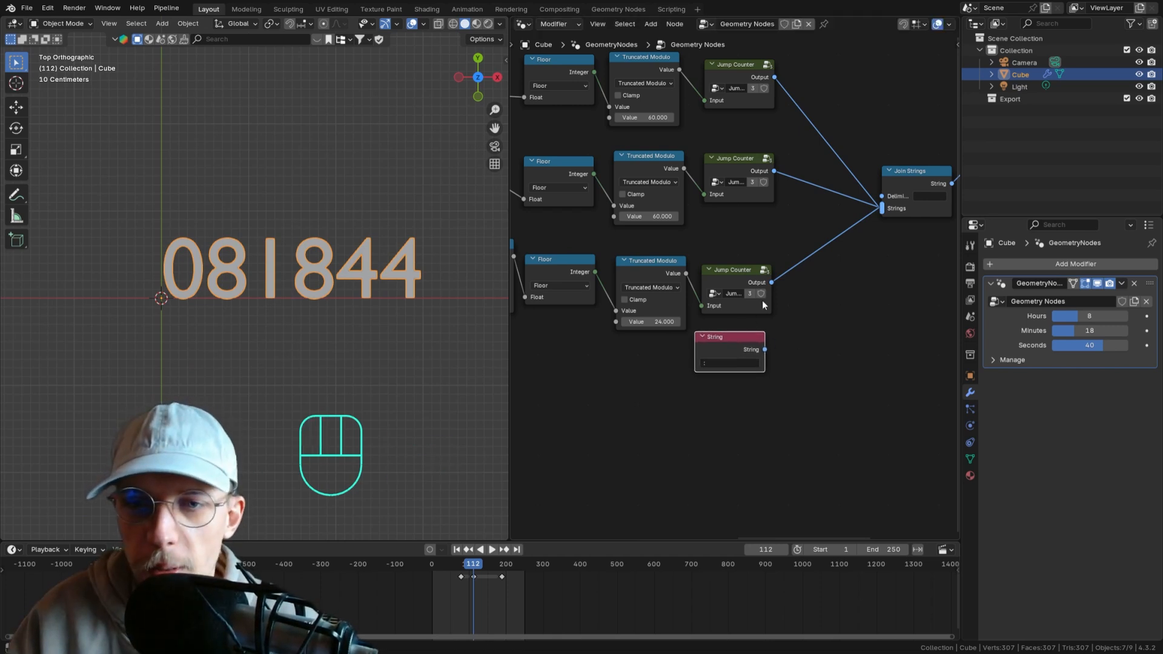
# - Insert a Join Strings node after the top Jump Counter and feed that counter's output into its Strings input
pyautogui.moveTo(842, 283); pyautogui.dragTo(766, 334, button='middle')
pyautogui.hotkey('shift', 'a')
pyautogui.write('join strin')
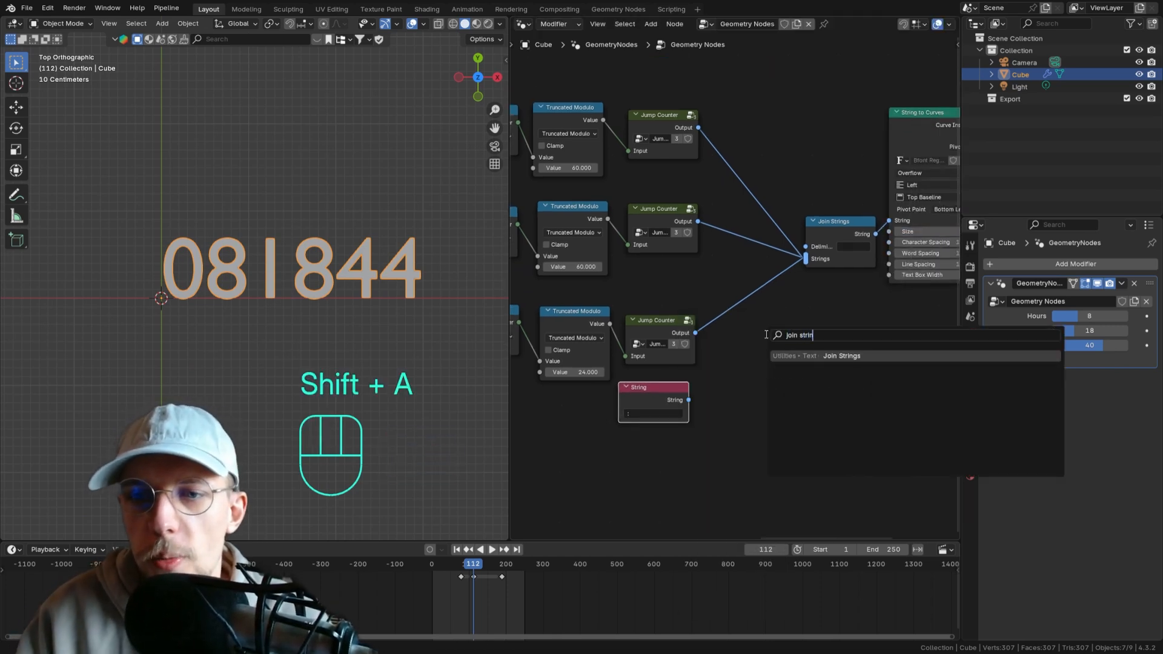
pyautogui.press('Return')
pyautogui.moveTo(755, 333); pyautogui.dragTo(781, 352, button='middle')
pyautogui.moveTo(816, 370); pyautogui.dragTo(780, 194)
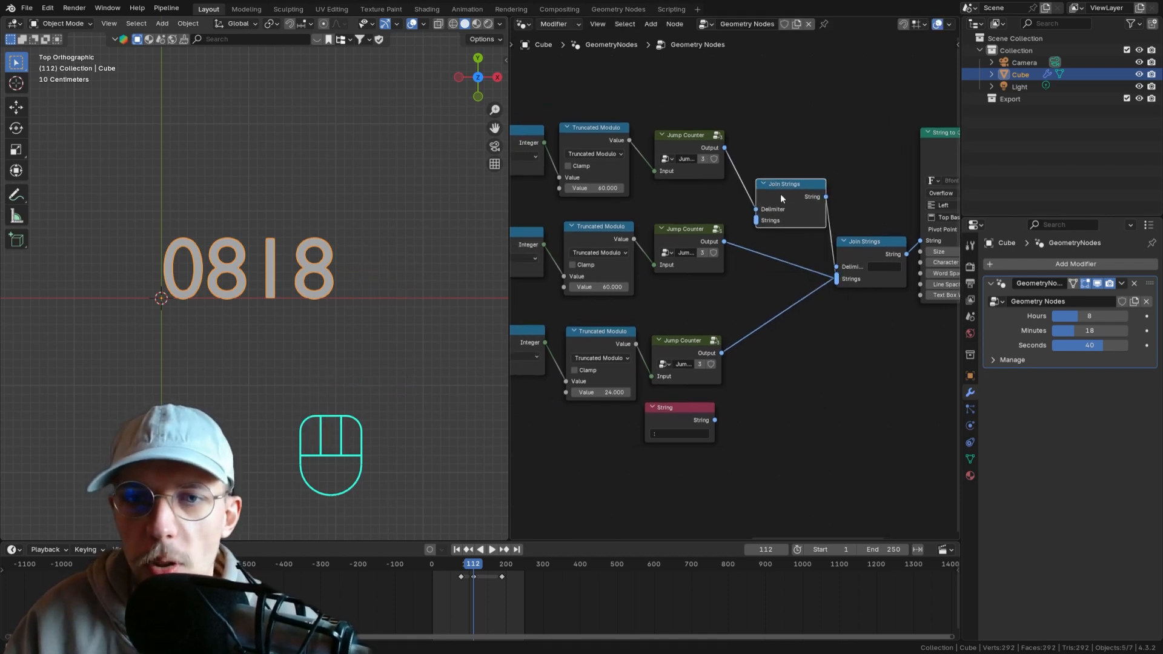
pyautogui.press('g')
pyautogui.click(777, 174)
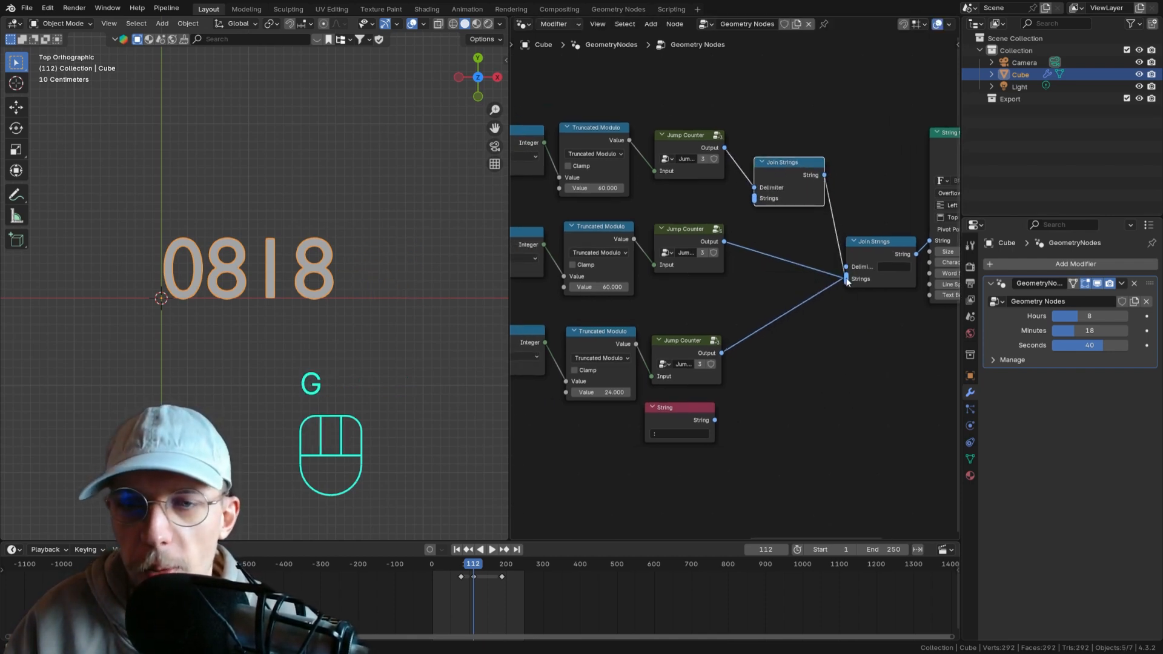
pyautogui.click(757, 191)
# - Duplicate the new Join Strings node onto the middle and bottom Jump Counter links, feeding each counter into the Strings input
pyautogui.hotkey('shift', 'd')
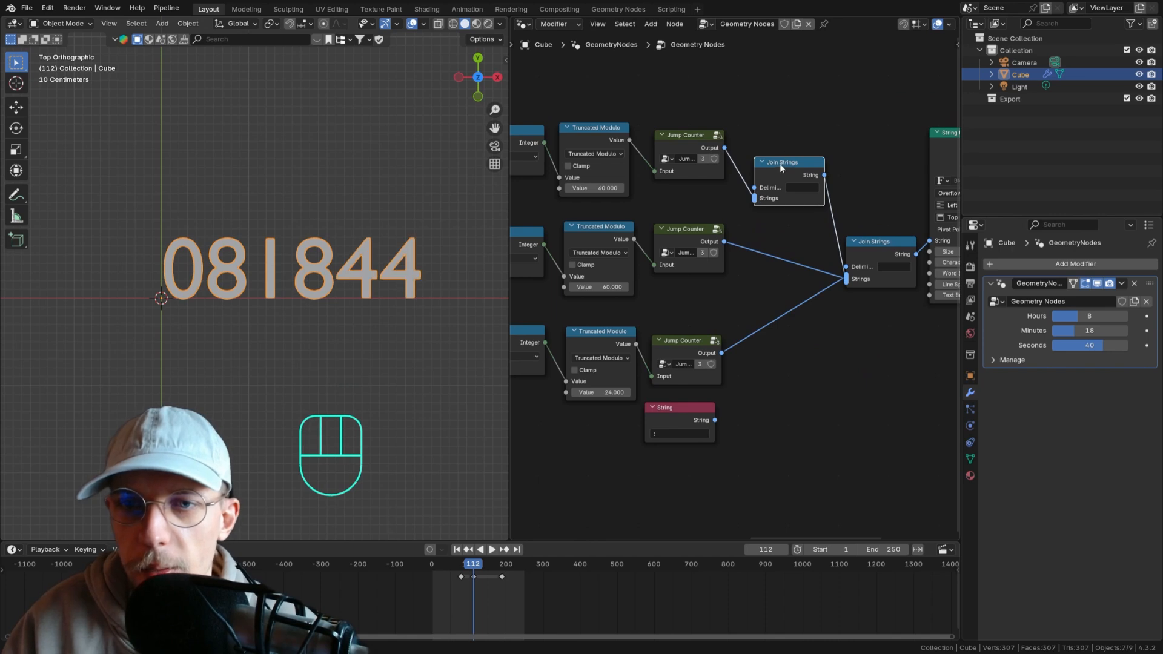
pyautogui.click(778, 219)
pyautogui.moveTo(751, 239); pyautogui.dragTo(752, 251)
pyautogui.hotkey('shift', 'd')
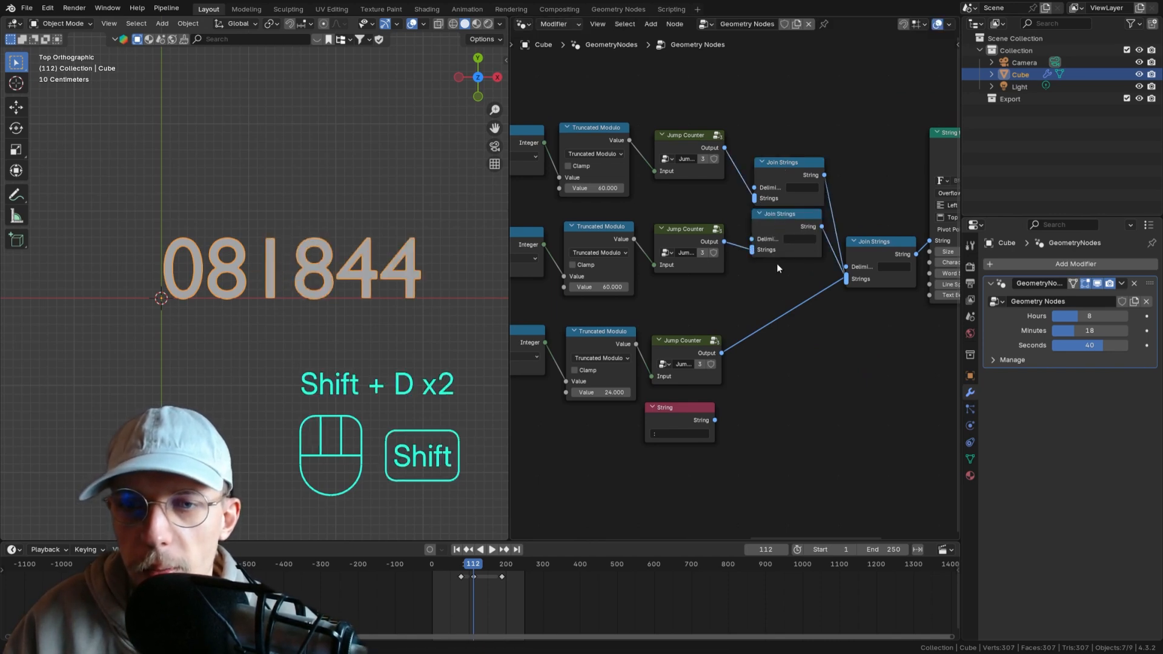
pyautogui.click(773, 218)
pyautogui.hotkey('shift', 'd')
pyautogui.click(775, 292)
pyautogui.moveTo(754, 316); pyautogui.dragTo(754, 326)
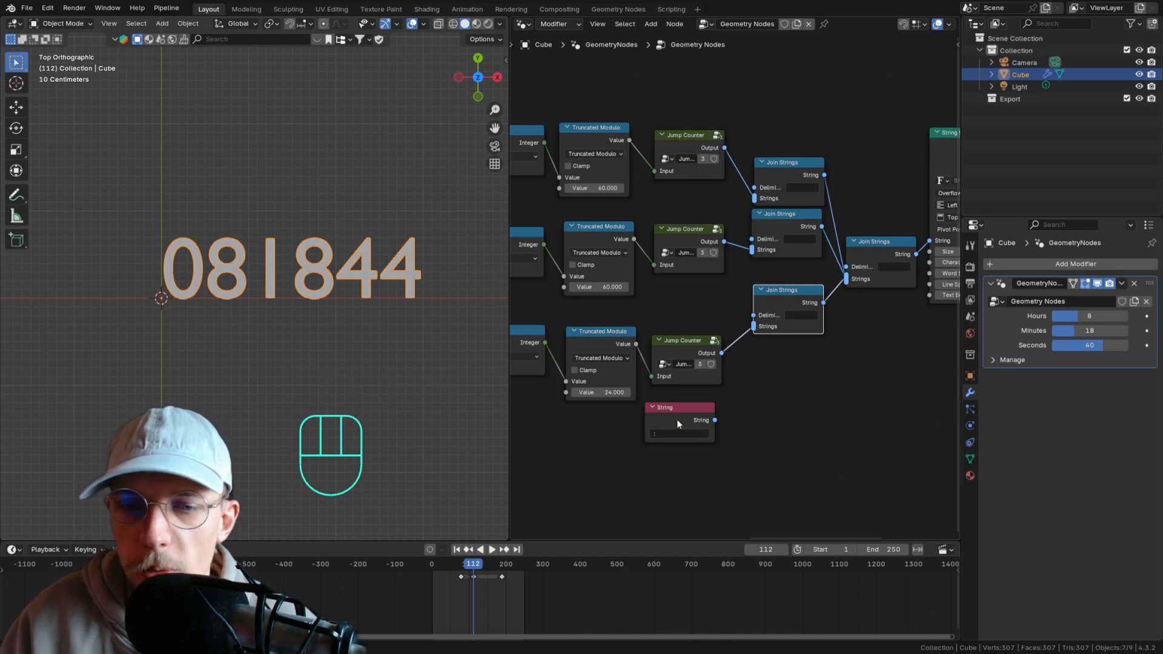
# - Sketch two vertical annotation lines between the digit pairs in the viewport to mark the separator positions
pyautogui.scroll(1, 666, 433)
pyautogui.moveTo(715, 429); pyautogui.dragTo(706, 412, button='middle')
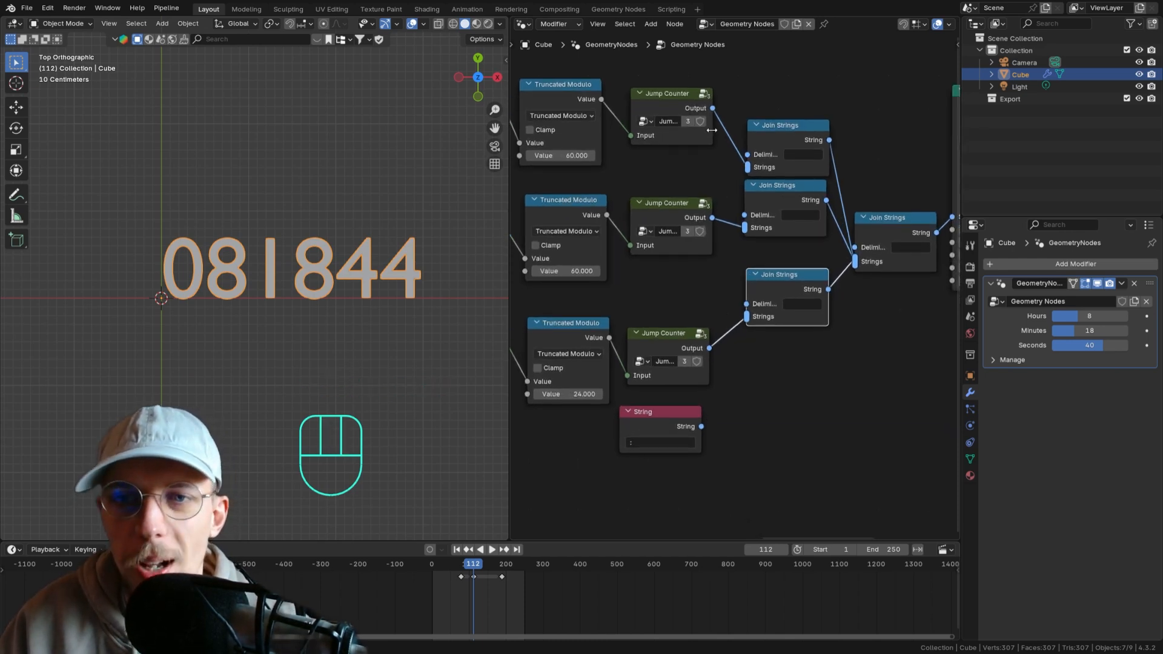
pyautogui.press('d')
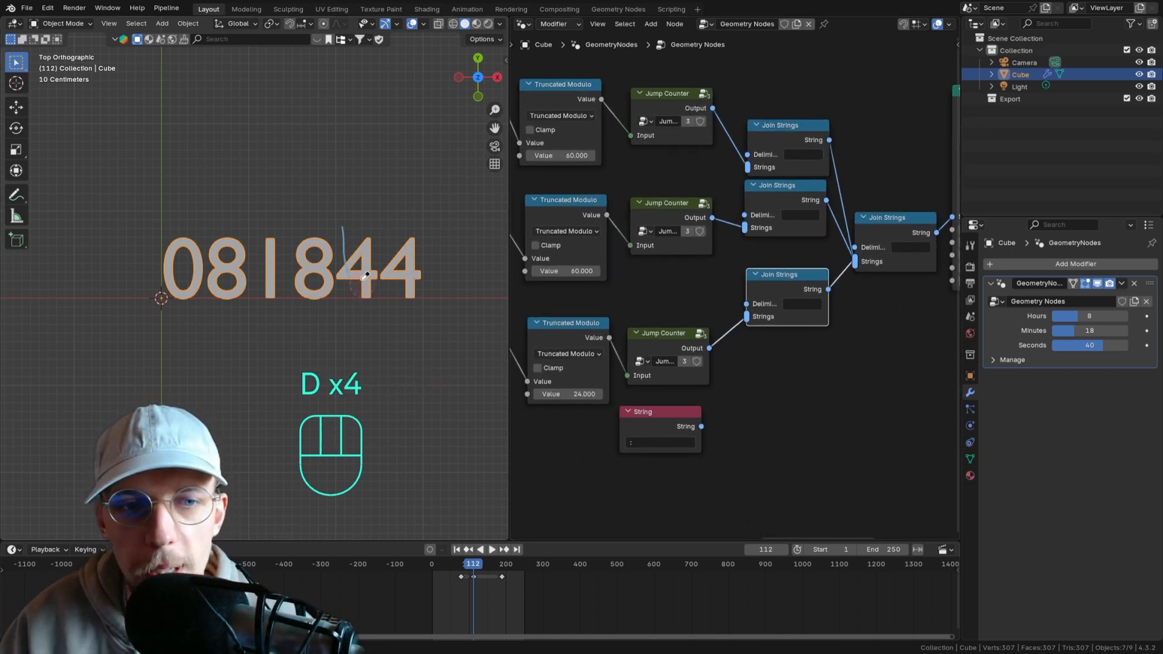
pyautogui.press('d')
pyautogui.press('d')
pyautogui.moveTo(259, 227); pyautogui.dragTo(262, 309)
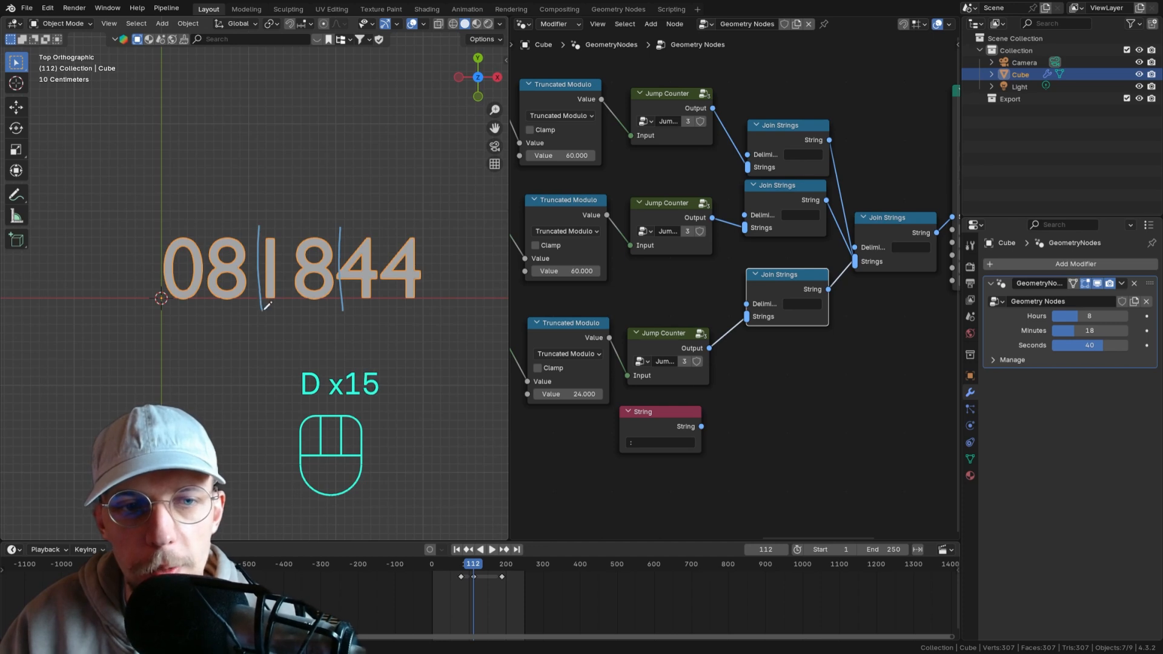
pyautogui.moveTo(648, 149); pyautogui.dragTo(640, 154, button='middle')
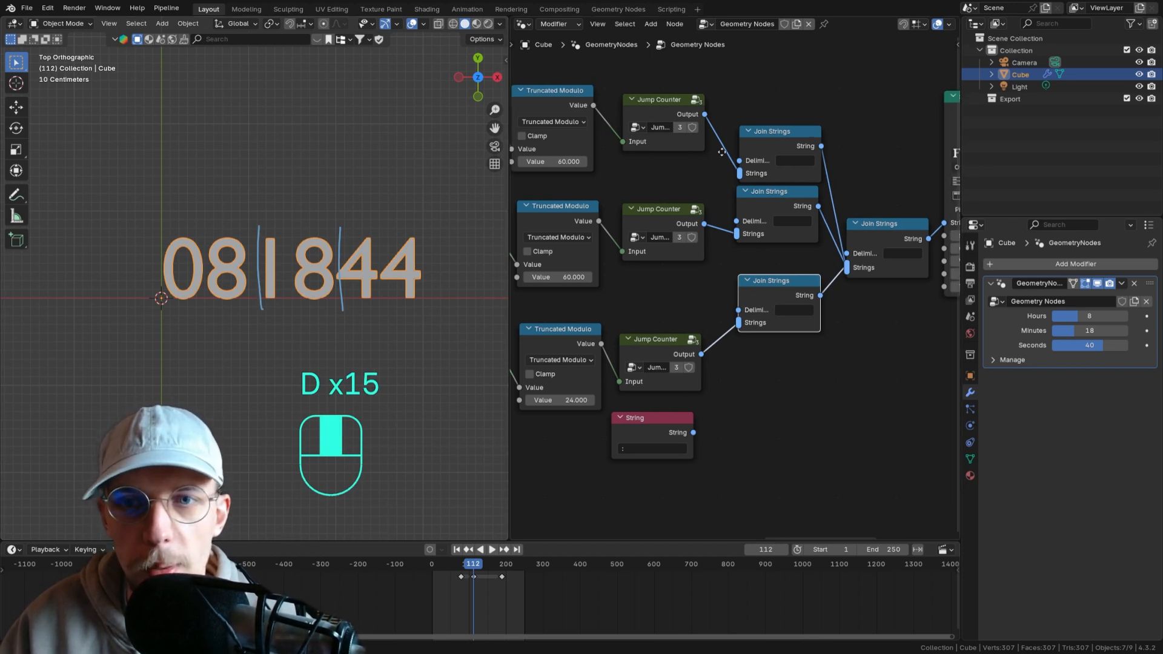
# - Dissolve the top Join Strings node and put a duplicate of the middle one on the top Jump Counter's link
pyautogui.click(766, 129)
pyautogui.hotkey('ctrl', 'x')
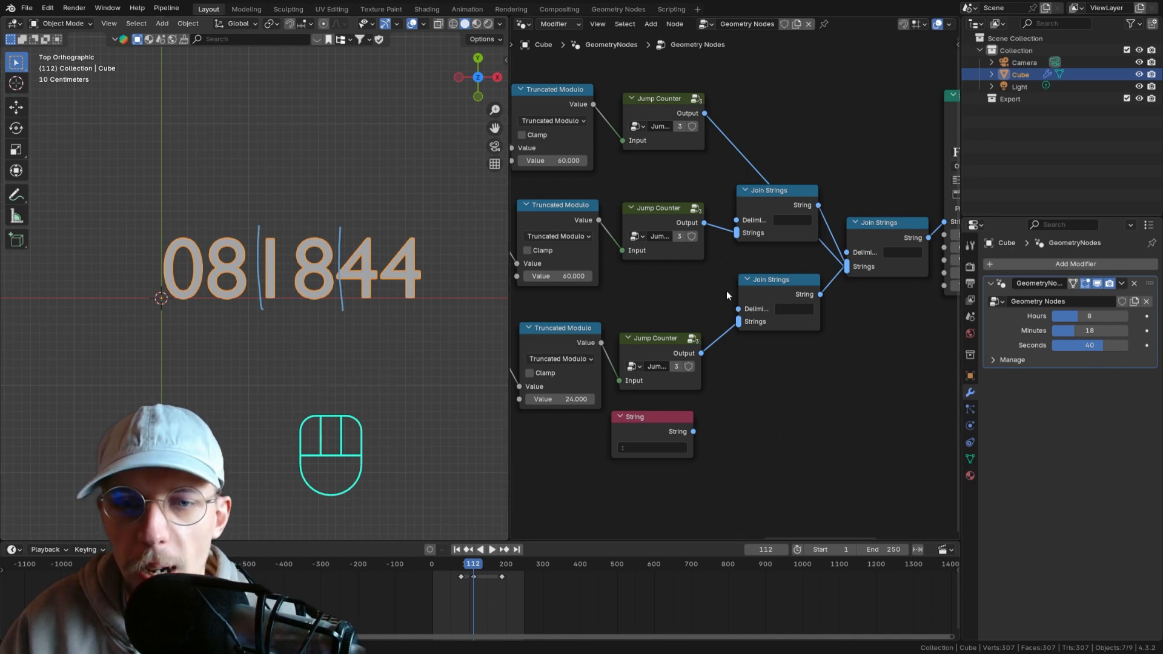
pyautogui.click(776, 191)
pyautogui.hotkey('shift', 'd')
pyautogui.click(769, 134)
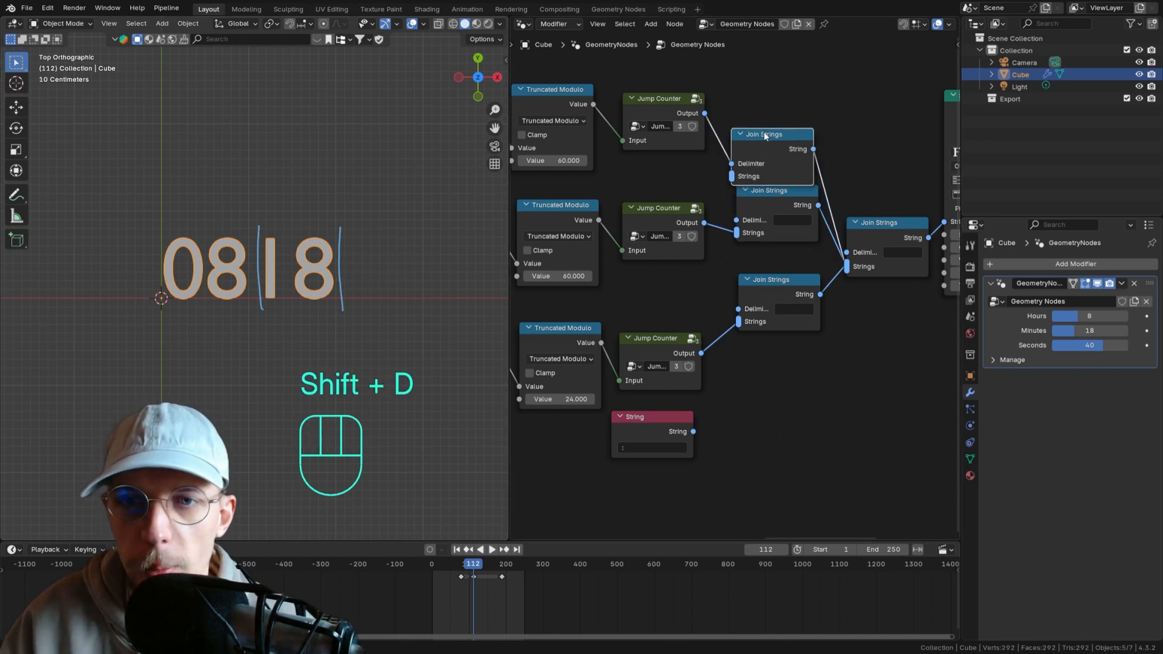
pyautogui.press('g')
pyautogui.click(780, 112)
pyautogui.press('f')
# - Dissolve the Join Strings node after the bottom Jump Counter so this counter links directly to the final Join Strings
pyautogui.scroll(-2, 768, 270)
pyautogui.hotkey('shift', 'd')
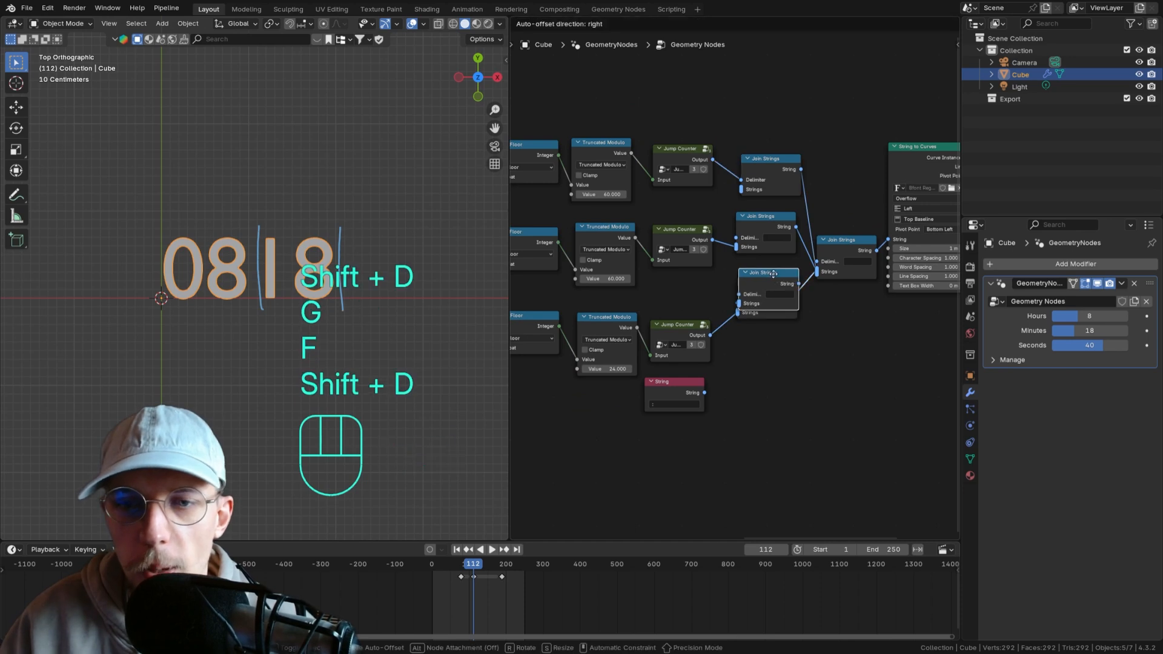
pyautogui.click(788, 345)
pyautogui.hotkey('ctrl', 'x')
pyautogui.click(767, 285)
pyautogui.hotkey('ctrl', 'x')
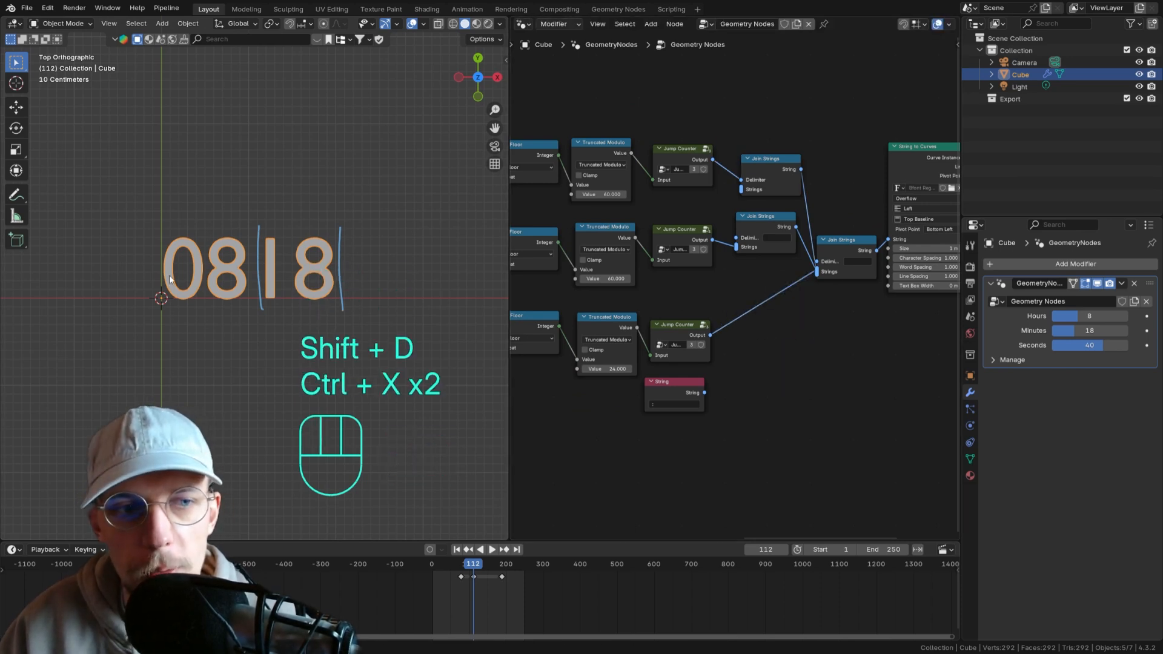
# - Move the String node above the bottom Jump Counter and connect it to the Strings inputs of the top and middle Join Strings nodes
pyautogui.scroll(2, 783, 321)
pyautogui.moveTo(701, 416); pyautogui.dragTo(740, 152)
pyautogui.press('Escape')
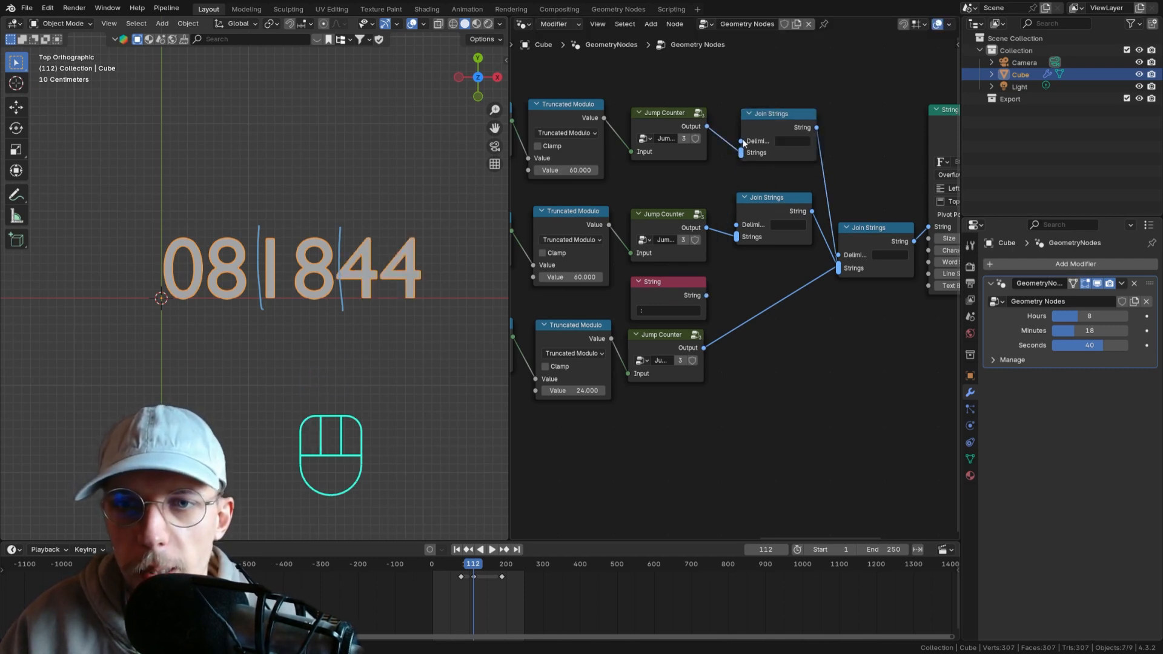
pyautogui.moveTo(706, 296); pyautogui.dragTo(737, 237)
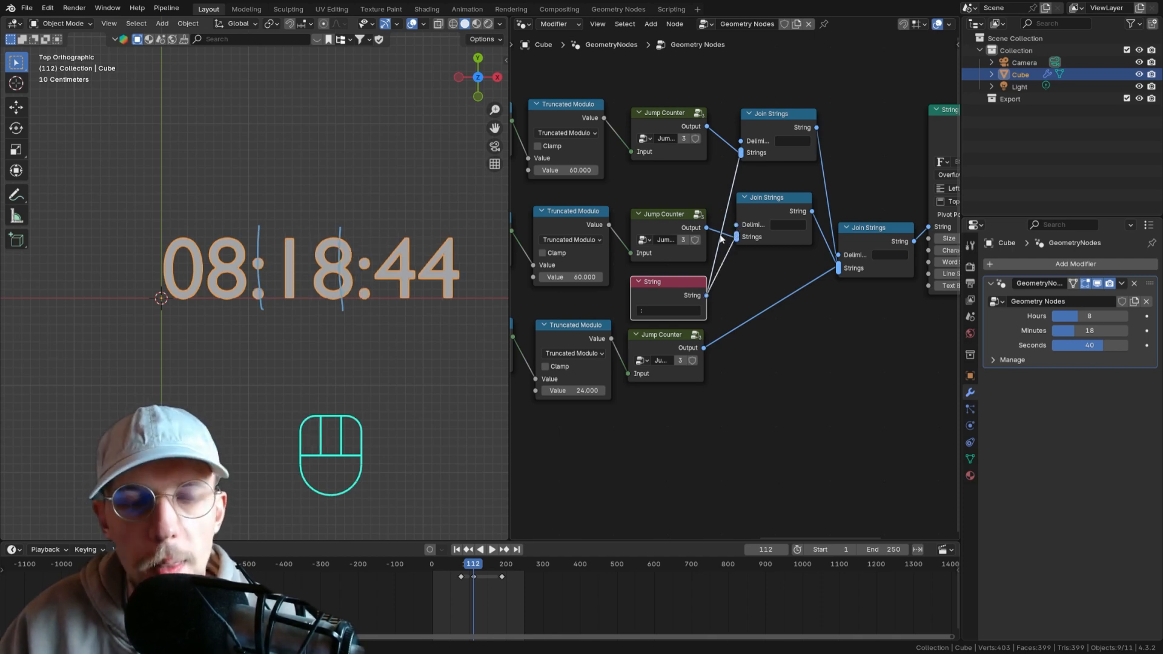
# - Erase the annotation lines drawn over the clock digits
pyautogui.press('d')
pyautogui.moveTo(343, 242)
pyautogui.mouseDown(button='right')
pyautogui.moveTo(259, 264)
pyautogui.moveTo(272, 342)
pyautogui.mouseUp(button='right')
pyautogui.keyDown('shift'); pyautogui.moveTo(363, 262); pyautogui.dragTo(357, 263, button='middle'); pyautogui.keyUp('shift')
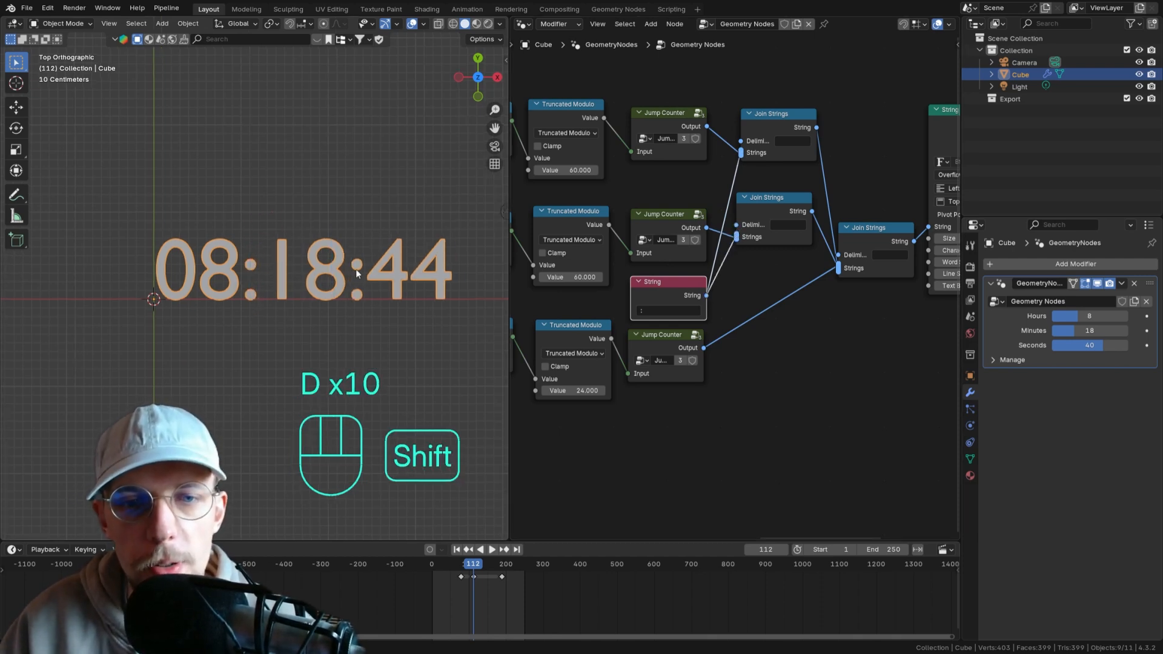
# - Try "|" as the separator text in the String node
pyautogui.click(675, 310)
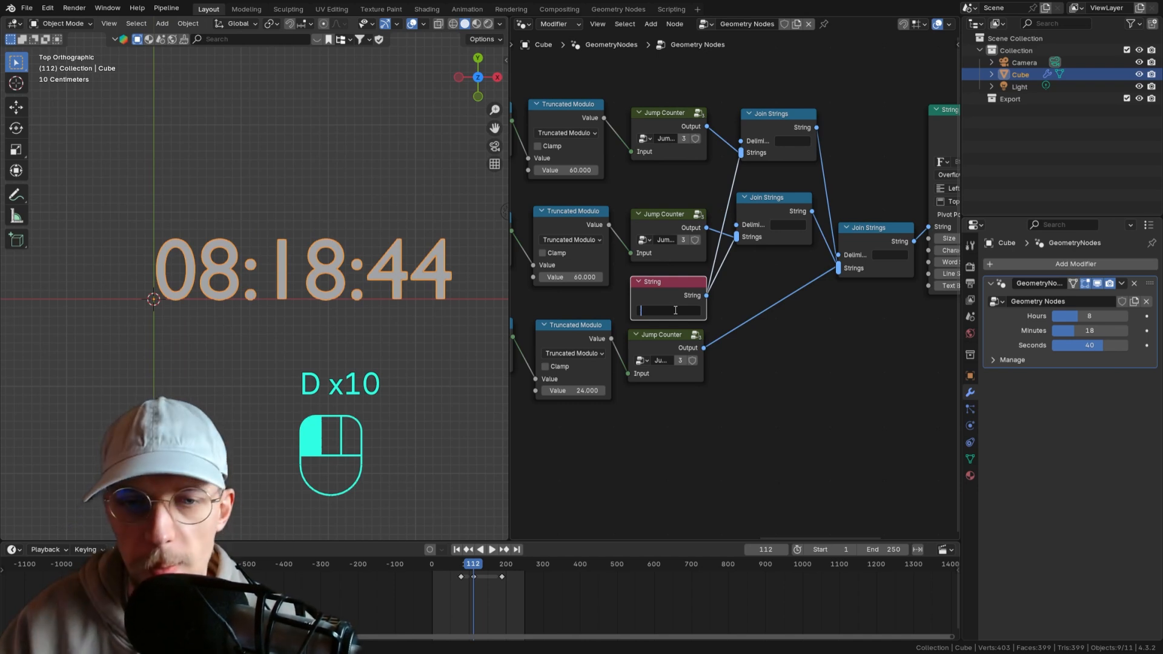
pyautogui.write('|')
pyautogui.press('Return')
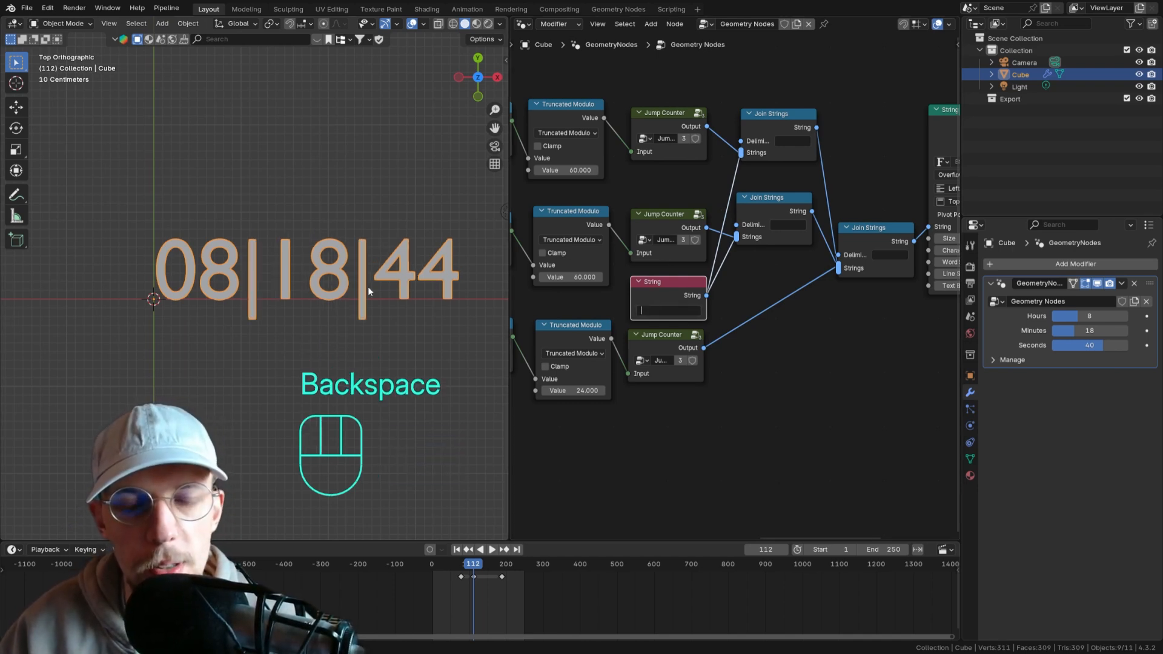
pyautogui.keyDown('shift'); pyautogui.moveTo(369, 286); pyautogui.dragTo(328, 294, button='middle'); pyautogui.keyUp('shift')
# - Load the Impact font in the String to Curves node and set its character spacing to 1.09
pyautogui.moveTo(879, 181); pyautogui.dragTo(716, 208, button='middle')
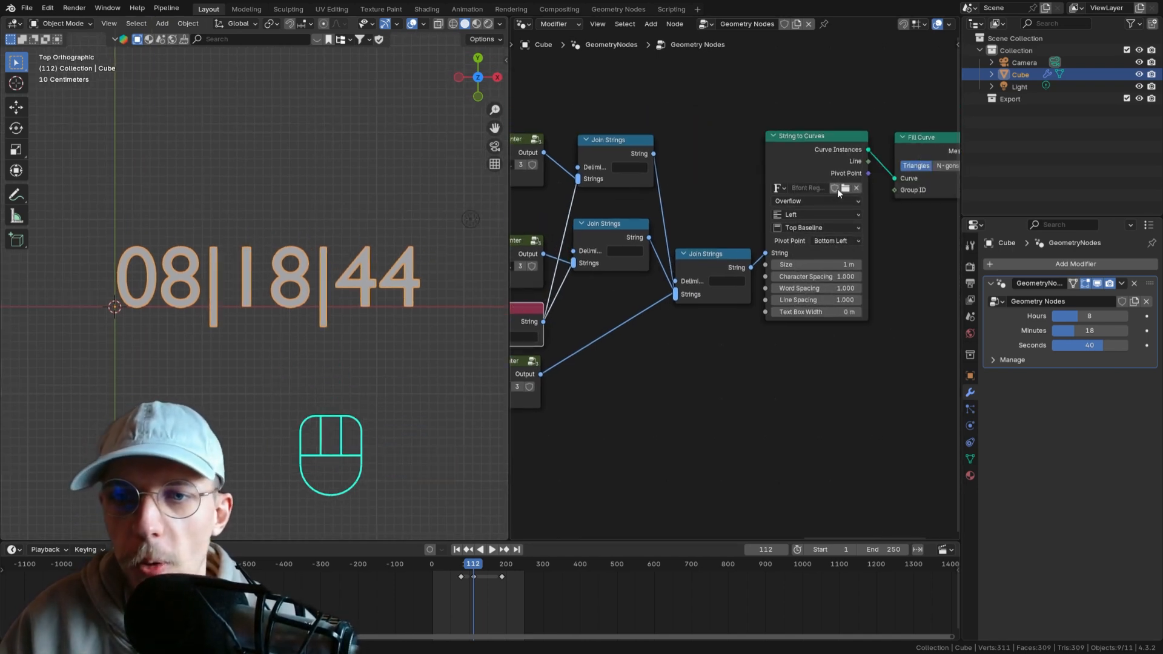
pyautogui.moveTo(839, 193); pyautogui.dragTo(813, 195, button='middle')
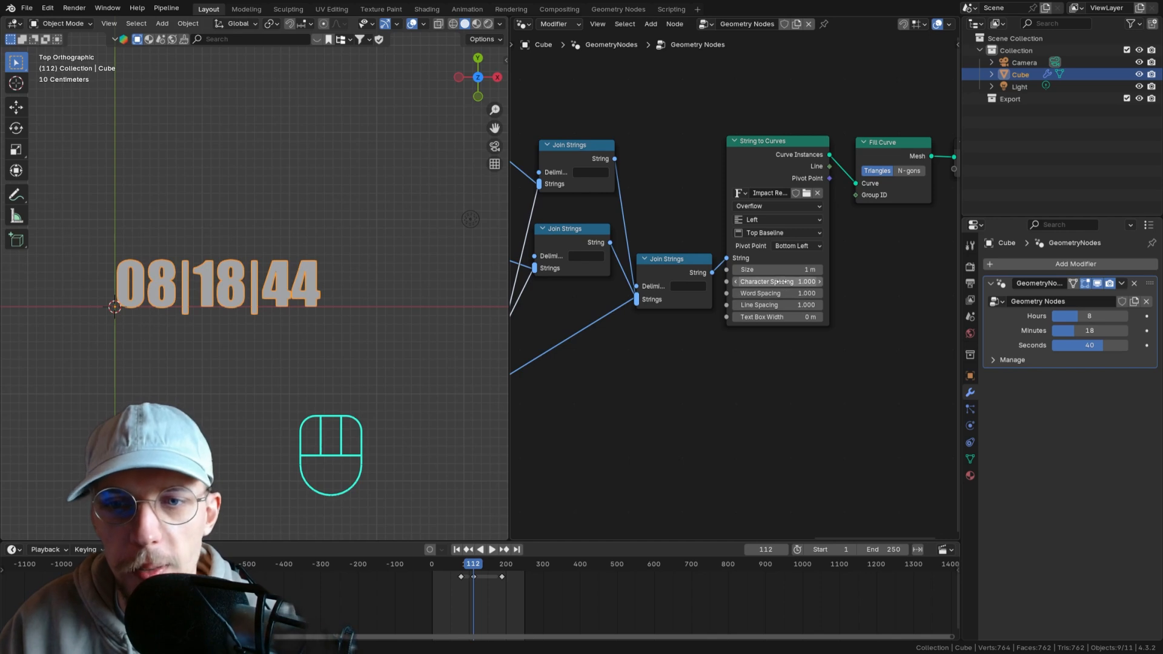
pyautogui.keyDown('shift'); pyautogui.moveTo(775, 281); pyautogui.dragTo(785, 282); pyautogui.keyUp('shift')
pyautogui.click(375, 287)
pyautogui.keyDown('shift'); pyautogui.moveTo(336, 290); pyautogui.dragTo(385, 273, button='middle'); pyautogui.keyUp('shift')
# - Save the file and play the animation briefly to check the clock with the new font
pyautogui.hotkey('ctrl', 's')
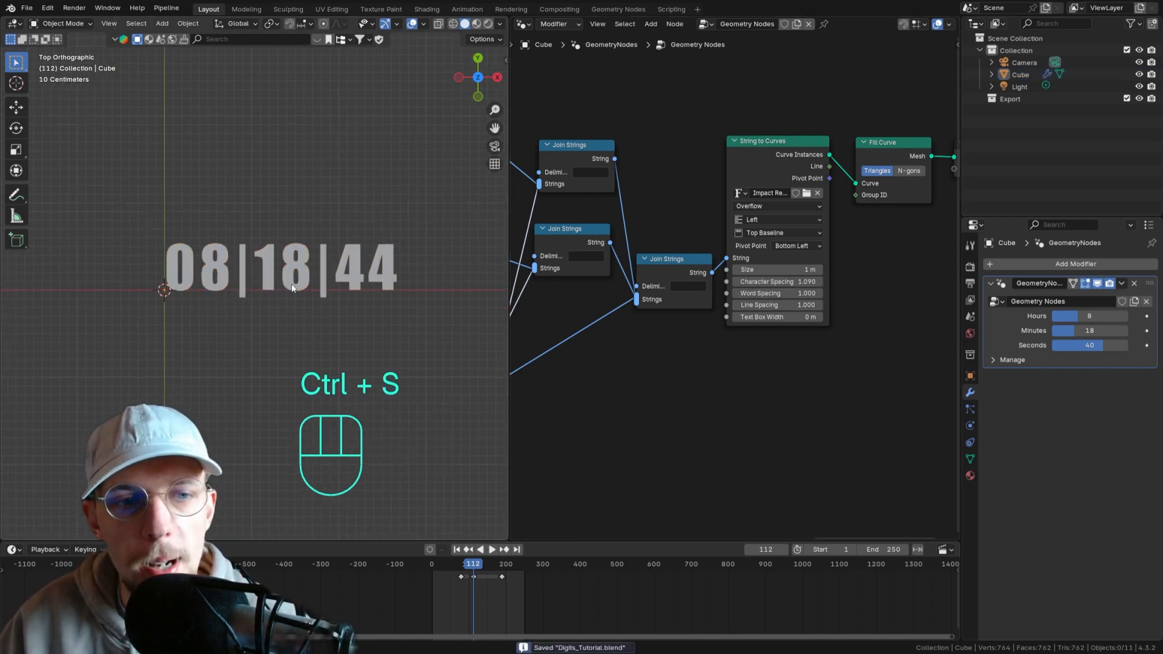
pyautogui.press('space')
pyautogui.scroll(1, 304, 281)
pyautogui.press('space')
# - Set the String node's text back to ":" and save the file
pyautogui.keyDown('ctrl'); pyautogui.hscroll(-5, 640, 357); pyautogui.keyUp('ctrl')
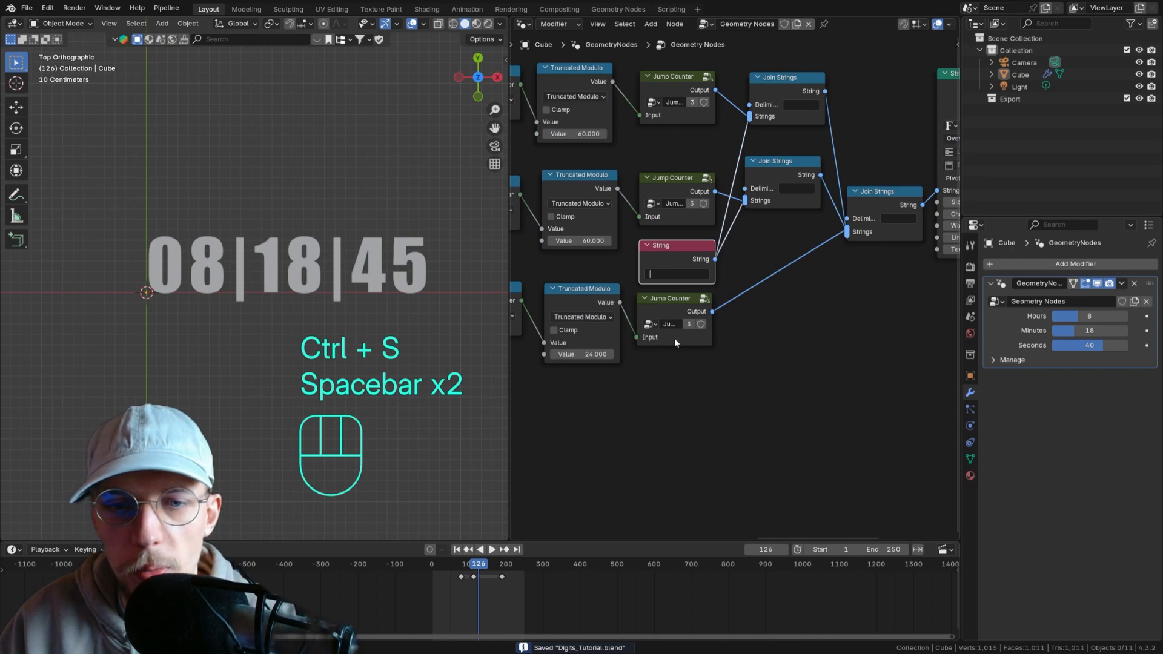
pyautogui.click(676, 274)
pyautogui.write(':')
pyautogui.press('Return')
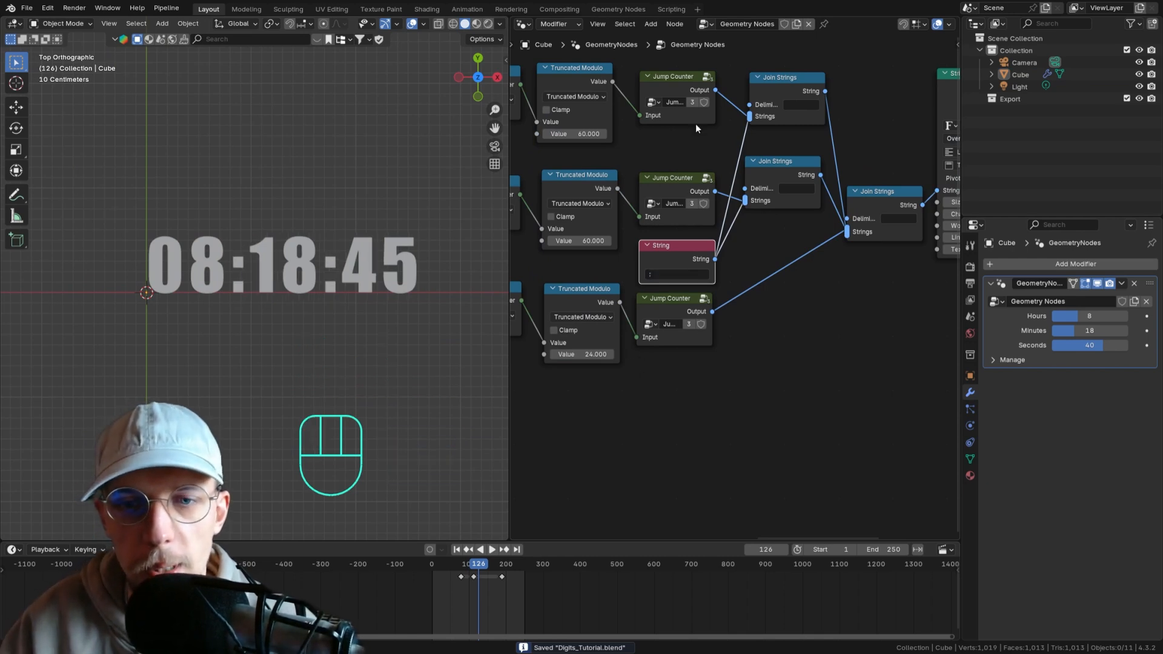
pyautogui.hotkey('ctrl', 's')
# - Insert a shared reroute on the String node's two output links and delete the String node
pyautogui.scroll(-2, 701, 286)
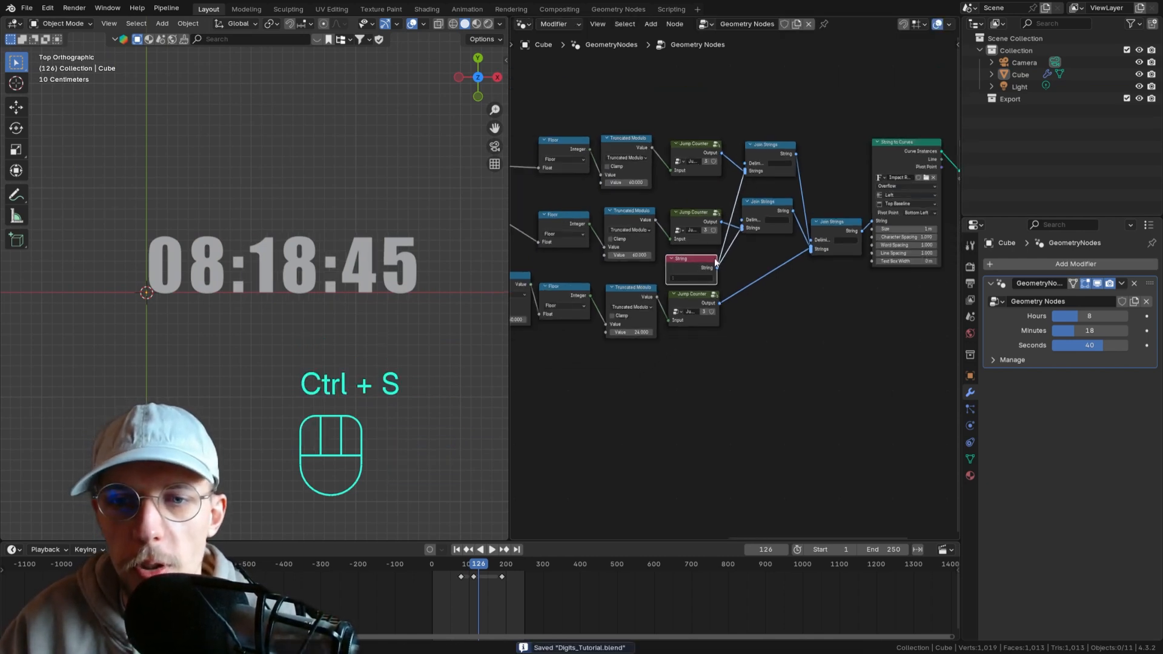
pyautogui.keyDown('shift'); pyautogui.moveTo(717, 241); pyautogui.dragTo(748, 261, button='right'); pyautogui.keyUp('shift')
pyautogui.moveTo(691, 266); pyautogui.dragTo(686, 265)
pyautogui.hotkey('ctrl', 'x')
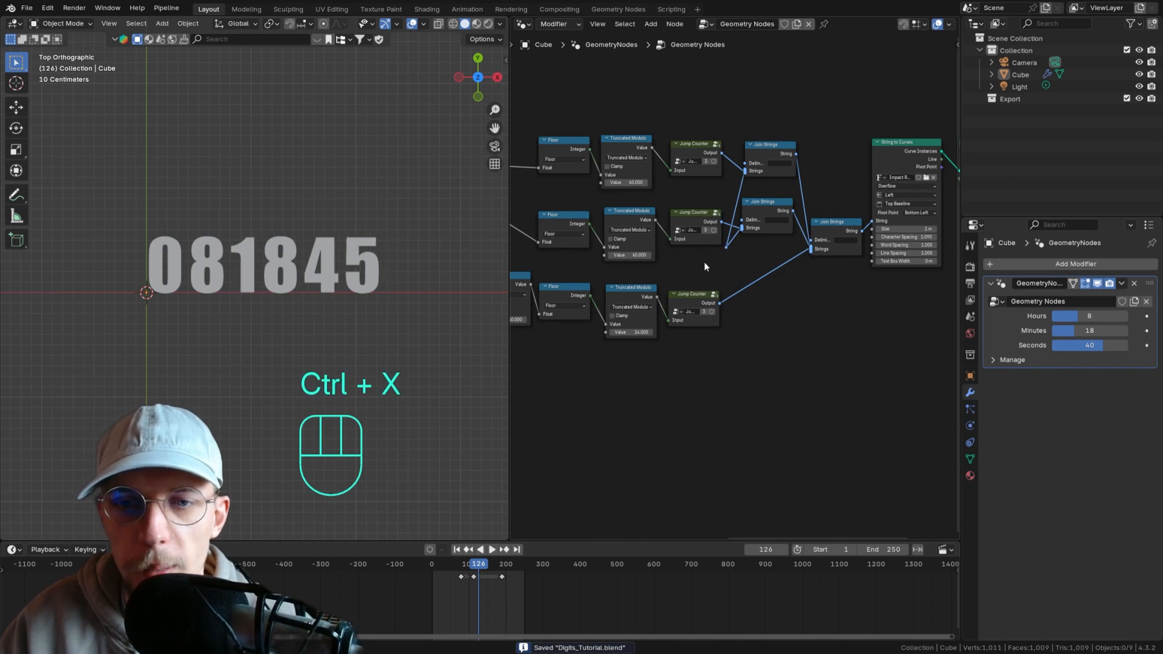
pyautogui.scroll(2, 704, 261)
pyautogui.moveTo(773, 192); pyautogui.dragTo(710, 383)
pyautogui.write('group')
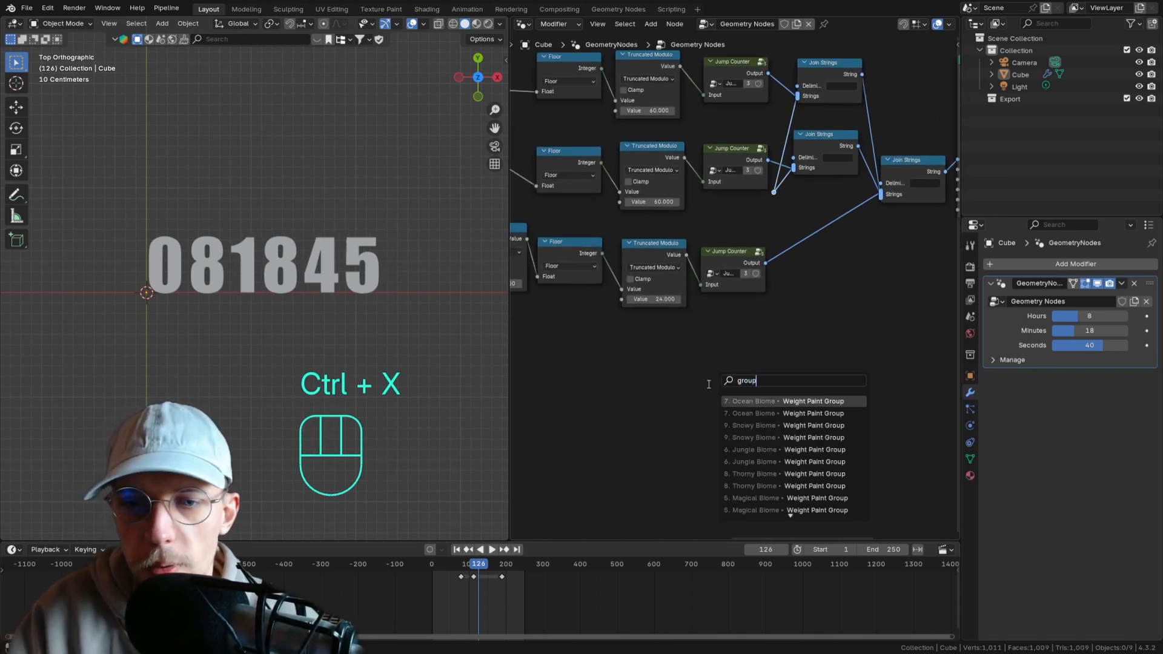
pyautogui.press('Escape')
# - Add a Group Input node below the Jump Counters and connect its empty socket to the separator reroute
pyautogui.hotkey('shift', 'a')
pyautogui.write('group')
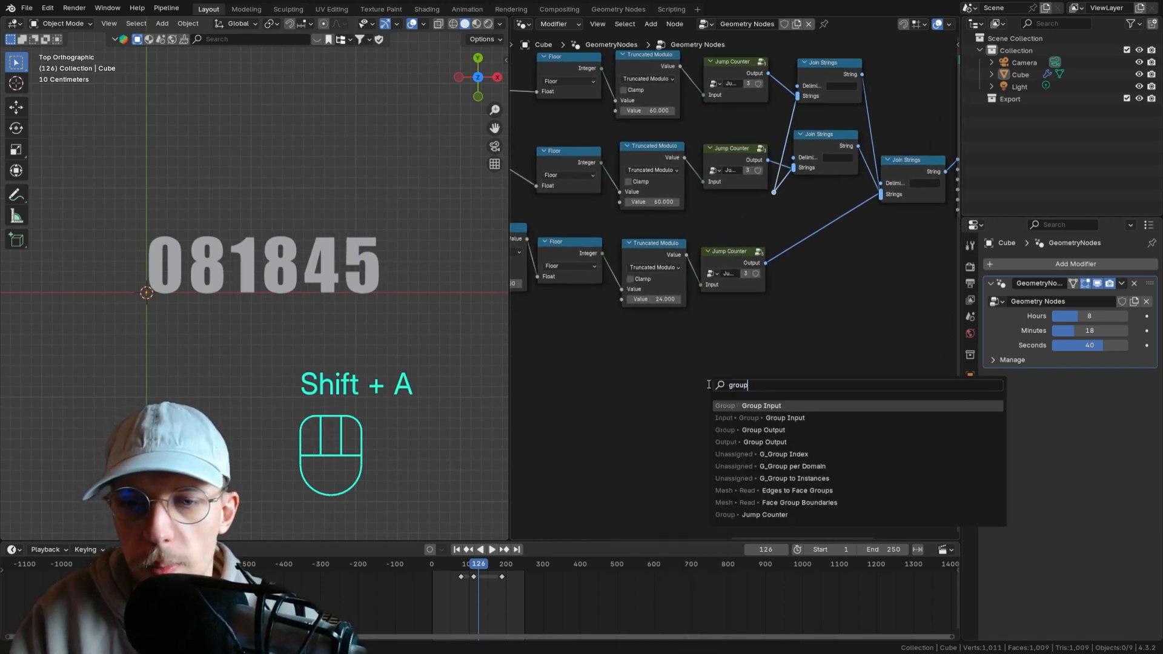
pyautogui.press('Return')
pyautogui.click(629, 348)
pyautogui.moveTo(696, 414); pyautogui.dragTo(775, 198)
# - Rename the new string group input to Divider in the node group's sockets
pyautogui.press('n')
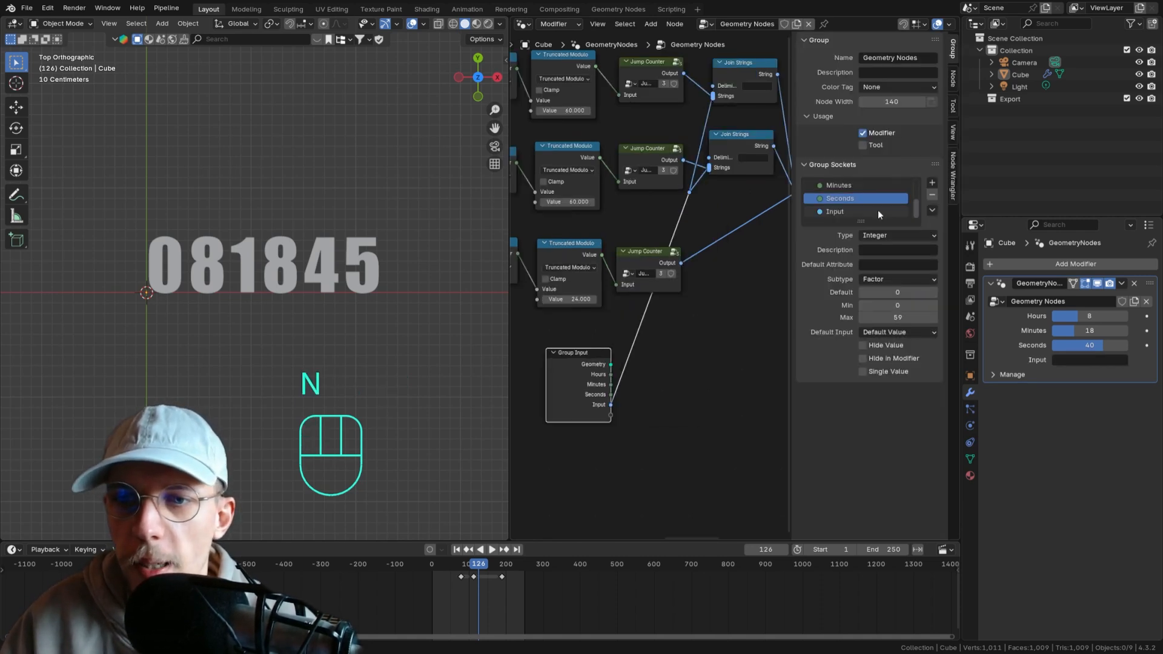
pyautogui.doubleClick(857, 212)
pyautogui.write('Divider')
pyautogui.press('Return')
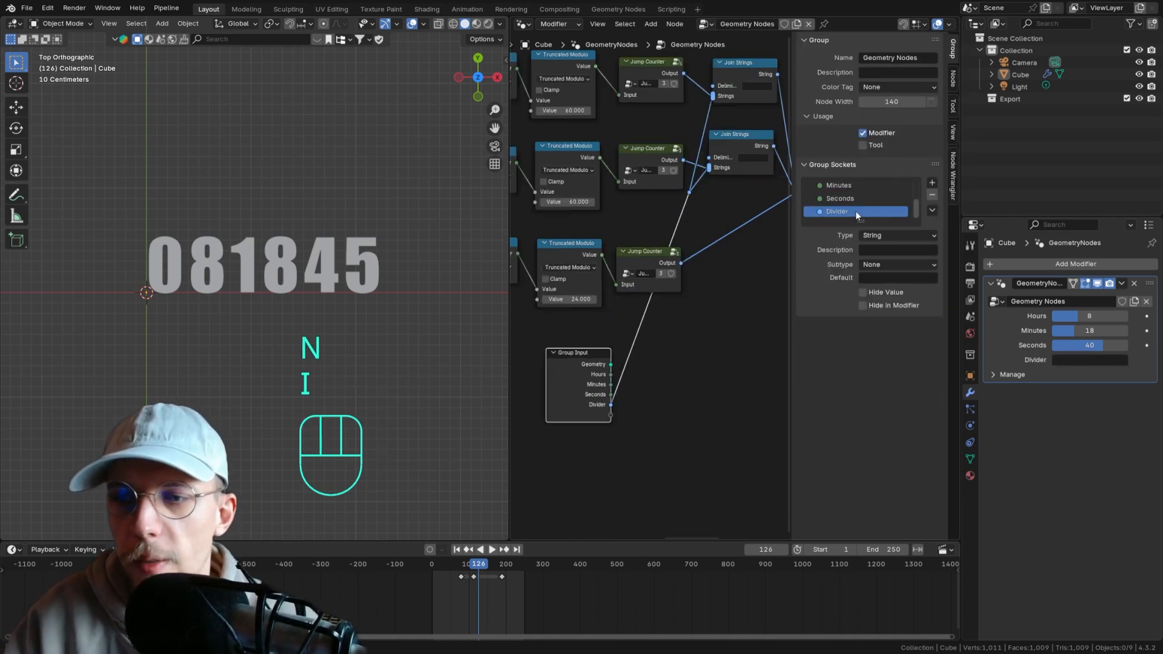
# - Set the modifier's Divider value to ":" and save the file
pyautogui.click(1085, 361)
pyautogui.write(':')
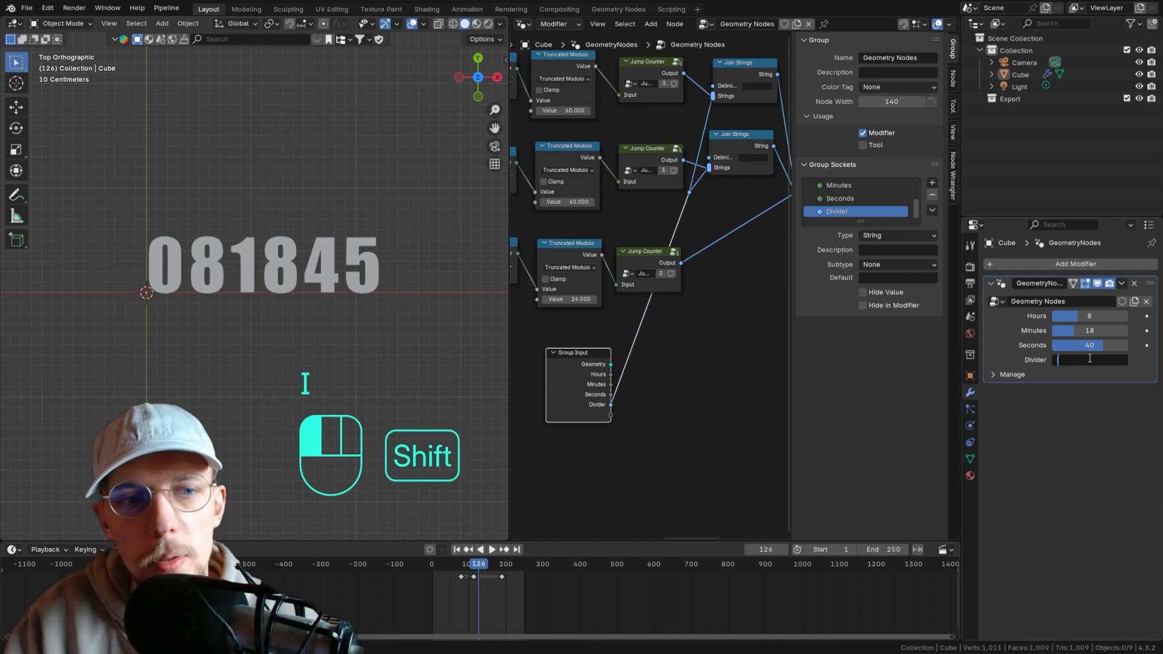
pyautogui.press('Return')
pyautogui.hotkey('ctrl', 's')
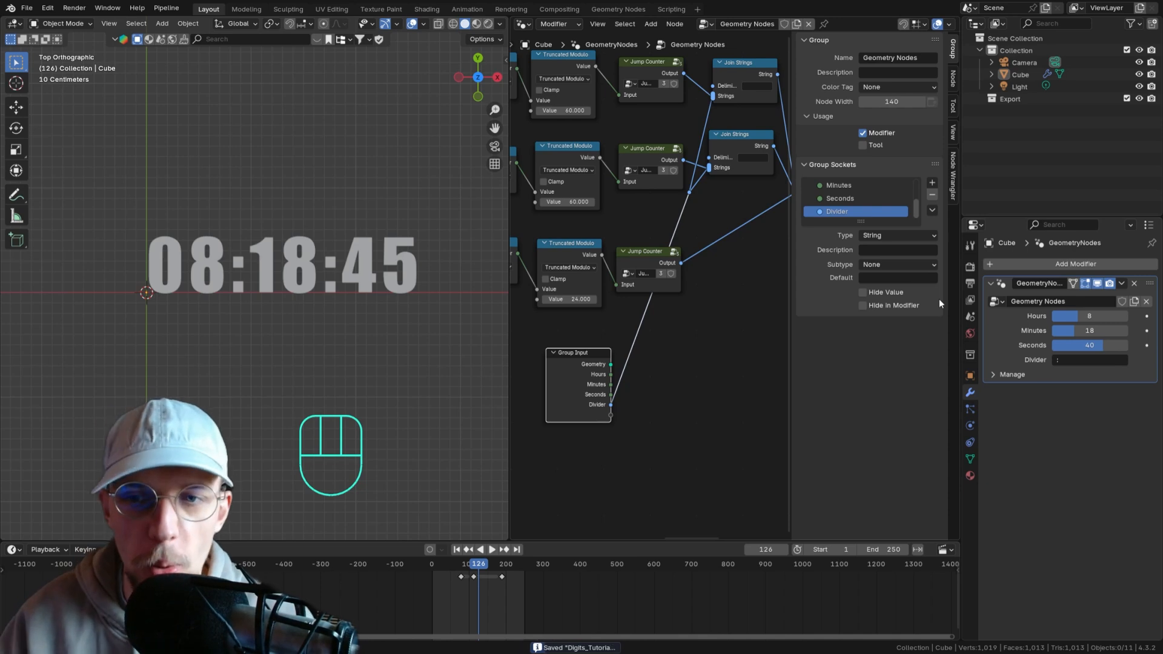
# - Save the file and add a Switch node below the Floor node in the hours row
pyautogui.hotkey('ctrl', 's')
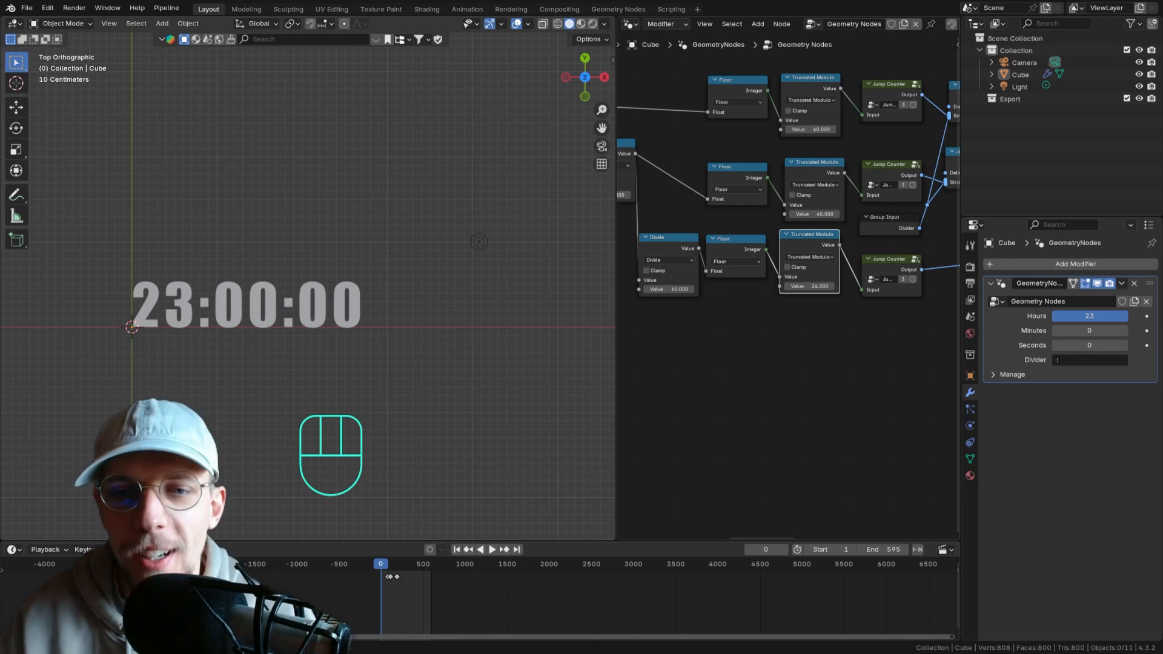
pyautogui.moveTo(834, 295); pyautogui.dragTo(822, 267, button='middle')
pyautogui.moveTo(728, 316); pyautogui.dragTo(786, 325, button='middle')
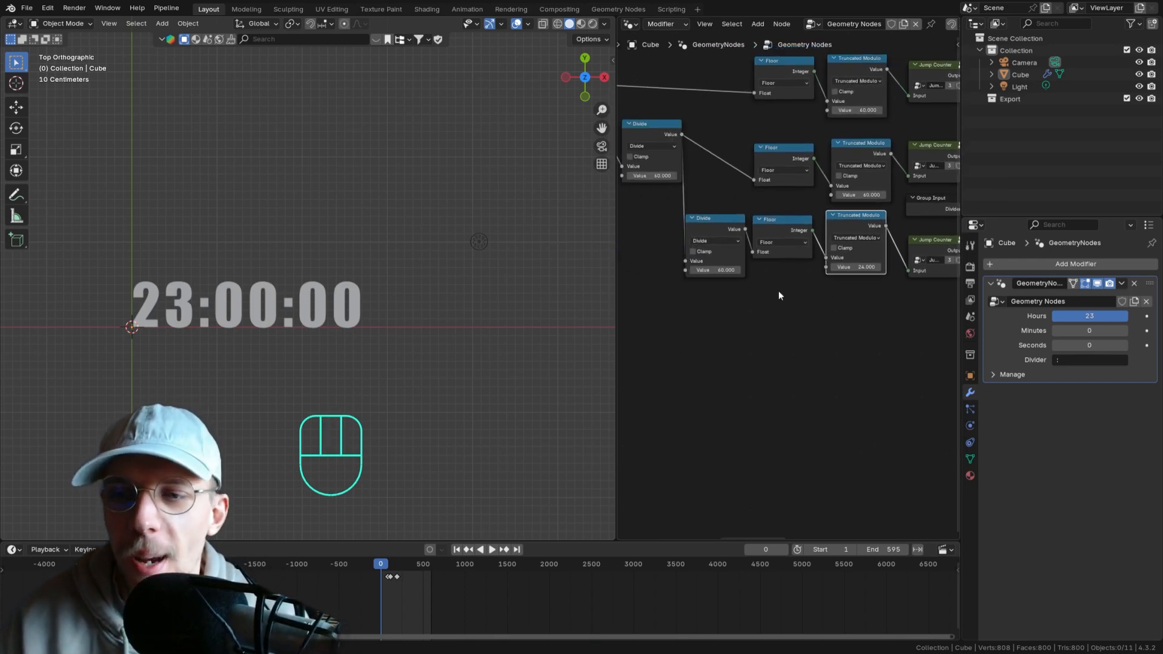
pyautogui.scroll(1, 738, 317)
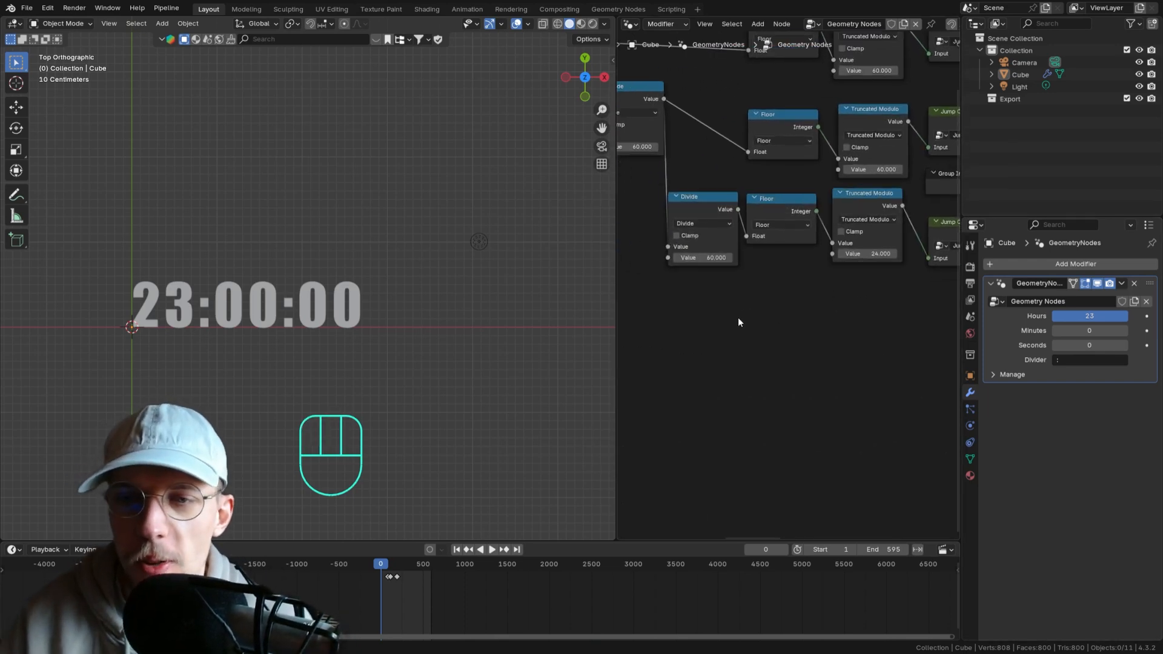
pyautogui.hotkey('shift', 'a')
pyautogui.write('sw')
pyautogui.press('Return')
pyautogui.click(748, 307)
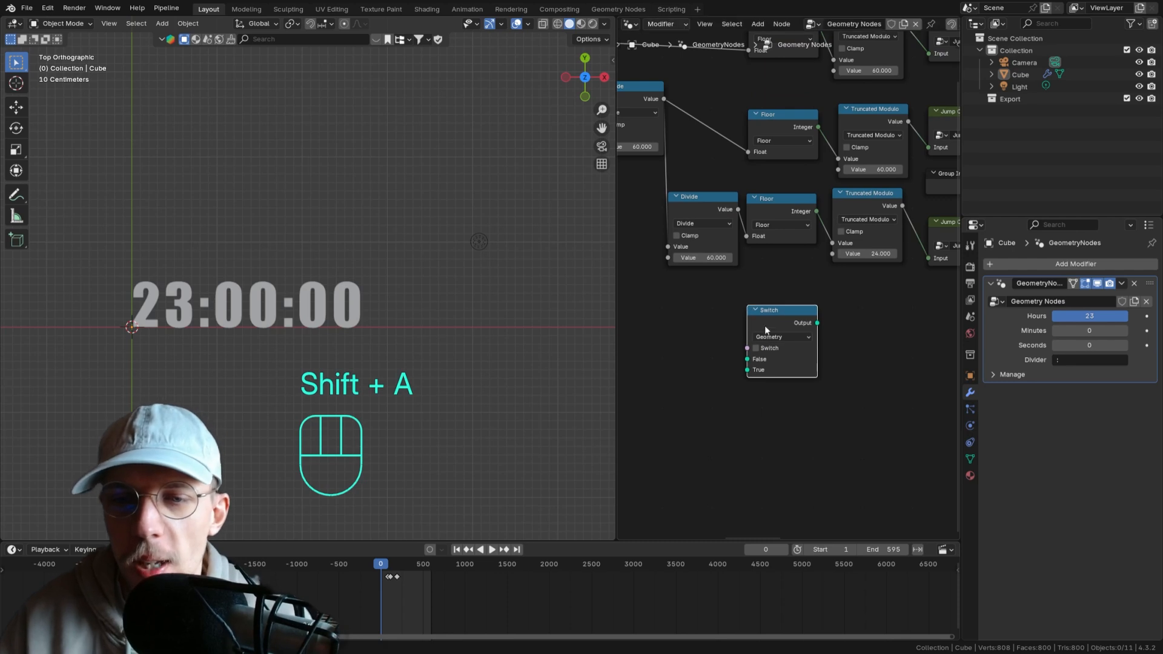
# - Position the Switch node closer beneath the hours Floor node and set its data type to Integer
pyautogui.click(776, 336)
pyautogui.click(764, 361)
pyautogui.moveTo(795, 350); pyautogui.dragTo(794, 317)
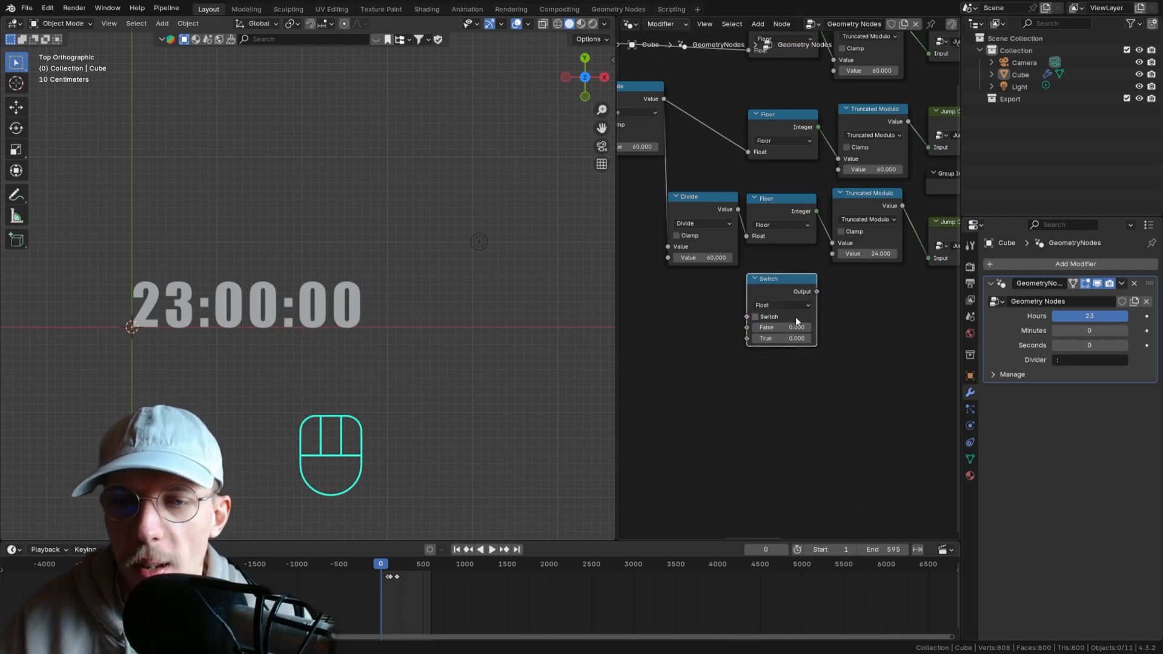
pyautogui.scroll(1, 794, 317)
pyautogui.moveTo(819, 309); pyautogui.dragTo(768, 304, button='middle')
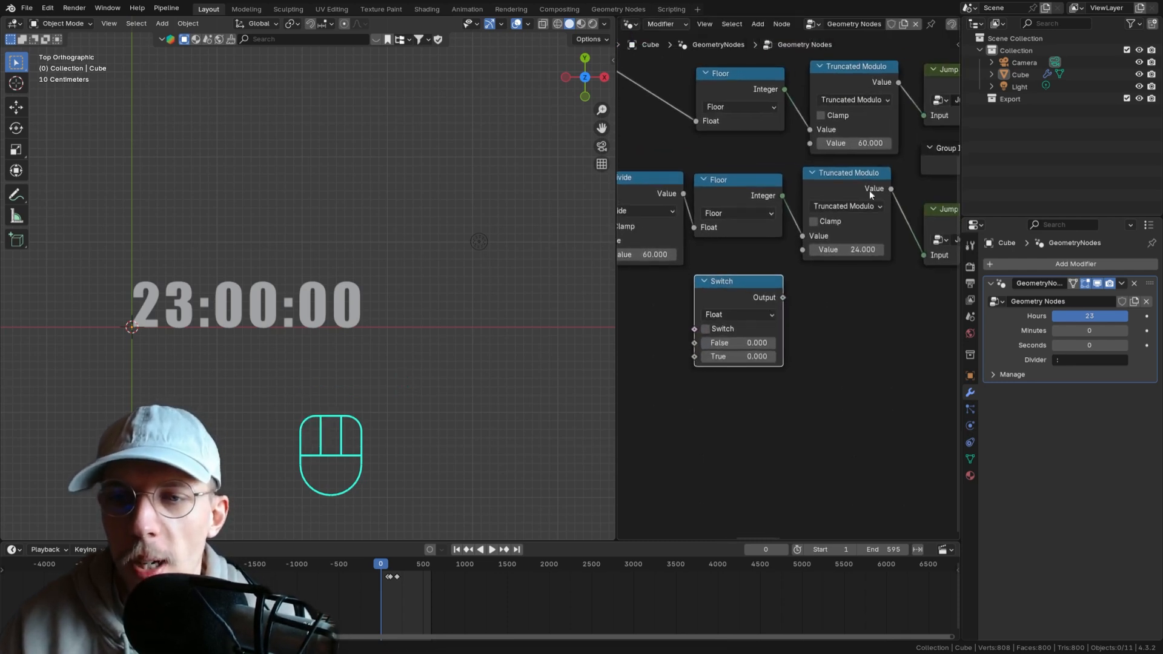
pyautogui.click(744, 315)
pyautogui.click(738, 365)
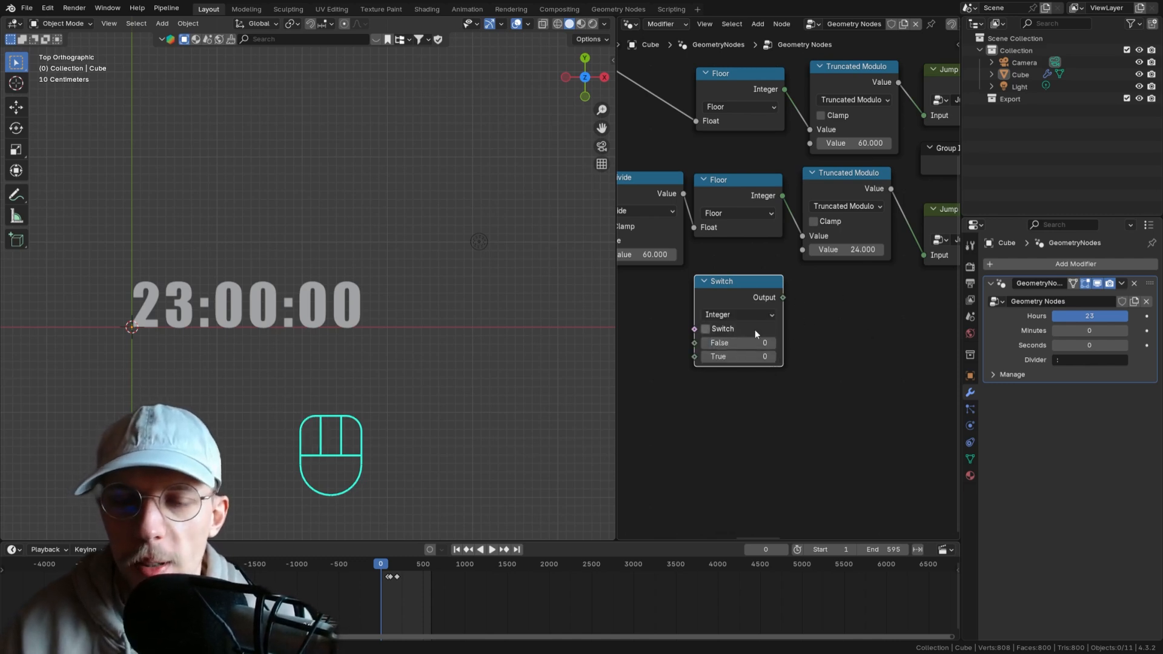
# - Set the Switch to False 12 and True 24, and connect its output to the hours Truncated Modulo's second Value
pyautogui.click(736, 343)
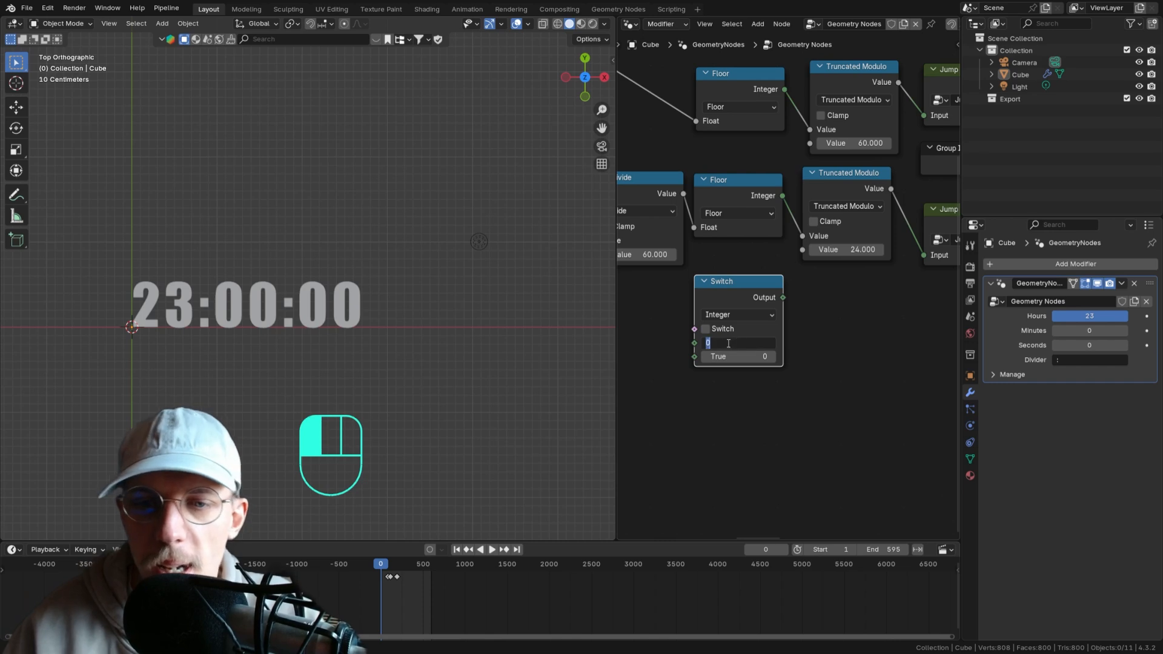
pyautogui.write('12')
pyautogui.press('Tab')
pyautogui.write('24')
pyautogui.click(824, 349)
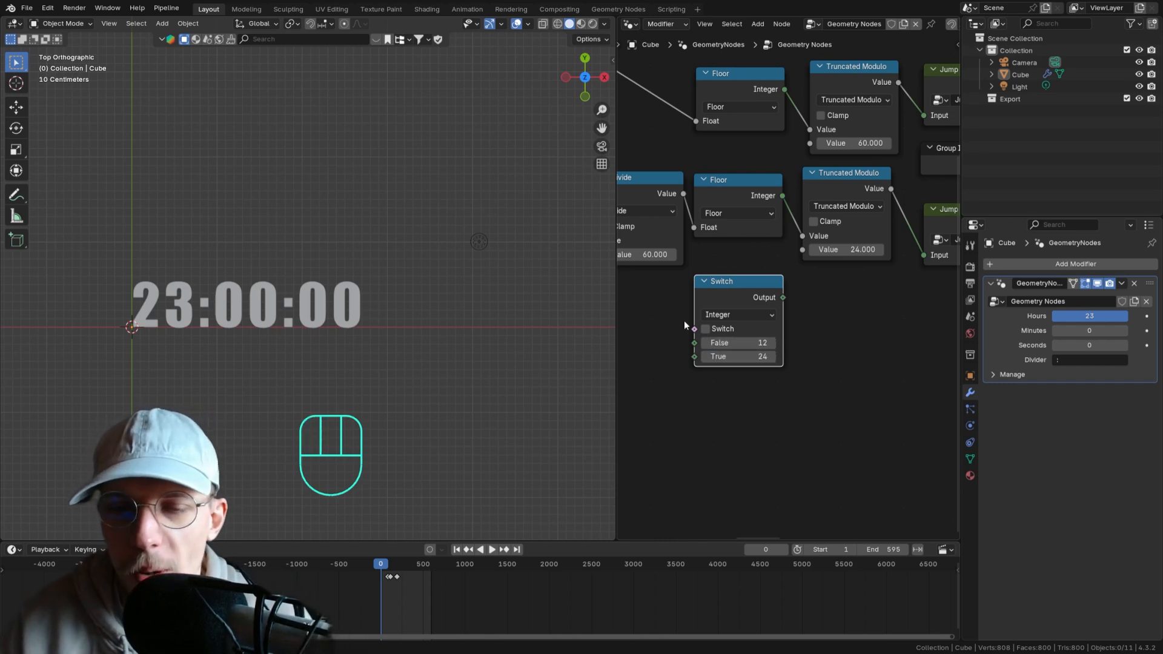
pyautogui.moveTo(782, 297); pyautogui.dragTo(810, 253)
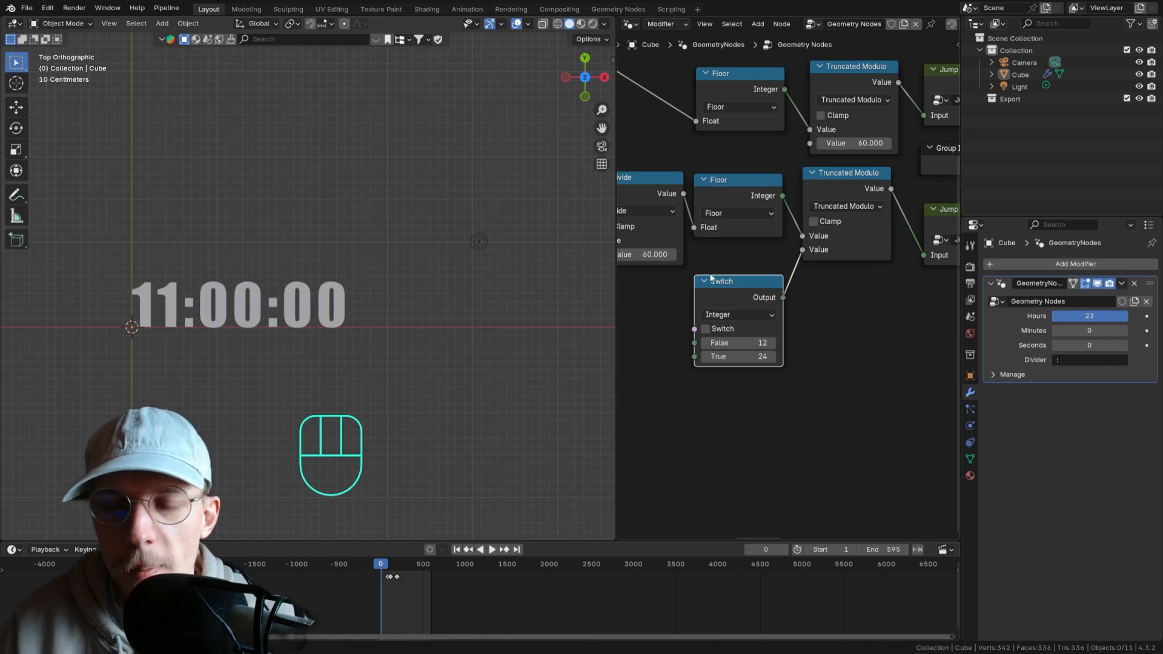
# - Toggle the Switch node's checkbox on and off to check how the hours display responds
pyautogui.moveTo(700, 341); pyautogui.dragTo(787, 288, button='middle')
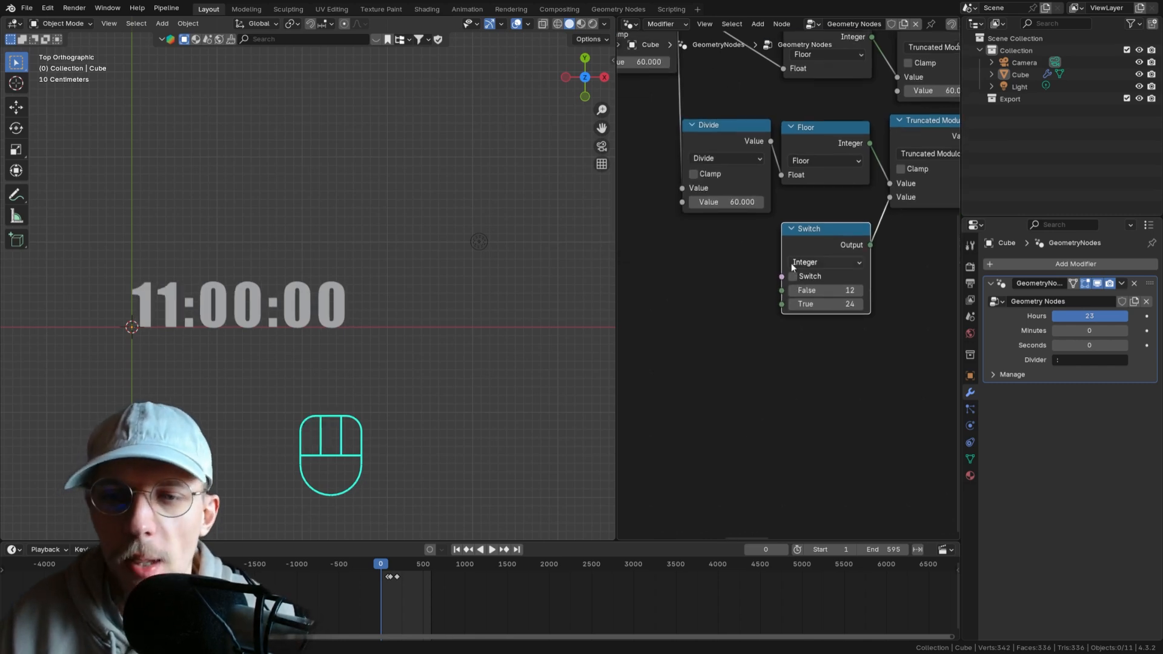
pyautogui.click(792, 278)
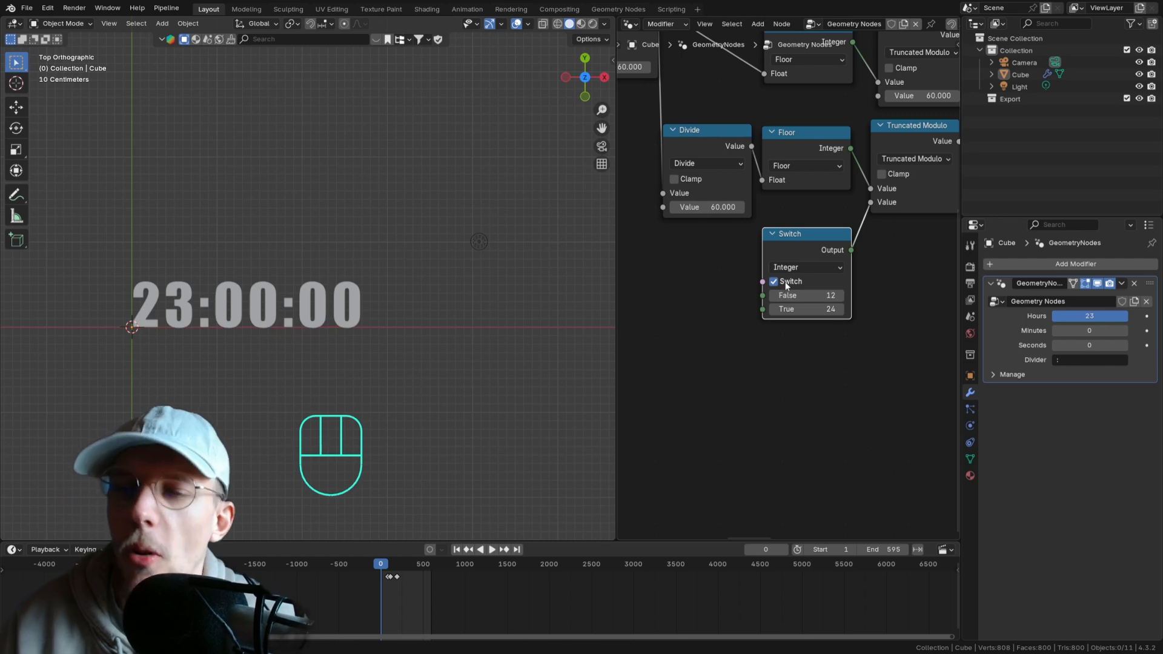
pyautogui.click(785, 282)
# - Swap the Switch node's values, setting False to 24 and True to 12
pyautogui.click(815, 296)
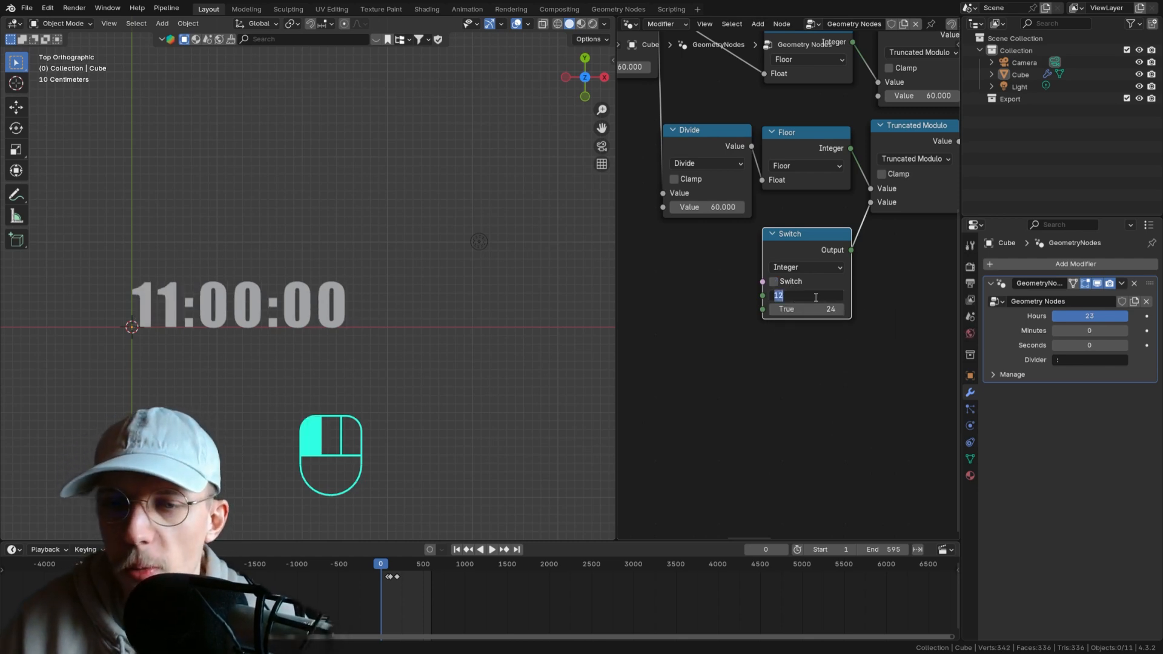
pyautogui.write('24')
pyautogui.press('Return')
pyautogui.click(816, 312)
pyautogui.write('12')
pyautogui.press('Return')
# - Add a Group Input node beside the Switch node and expose the Switch checkbox as a new group input
pyautogui.moveTo(761, 308); pyautogui.dragTo(782, 309, button='middle')
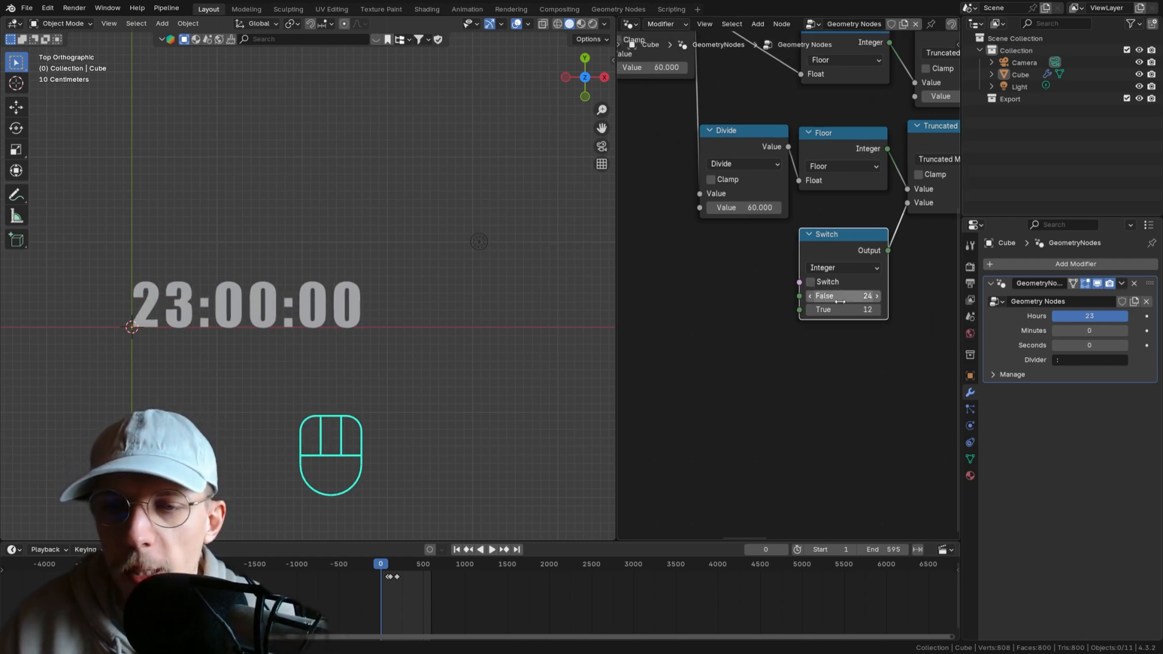
pyautogui.scroll(-1, 808, 294)
pyautogui.hotkey('shift', 'a')
pyautogui.write('group')
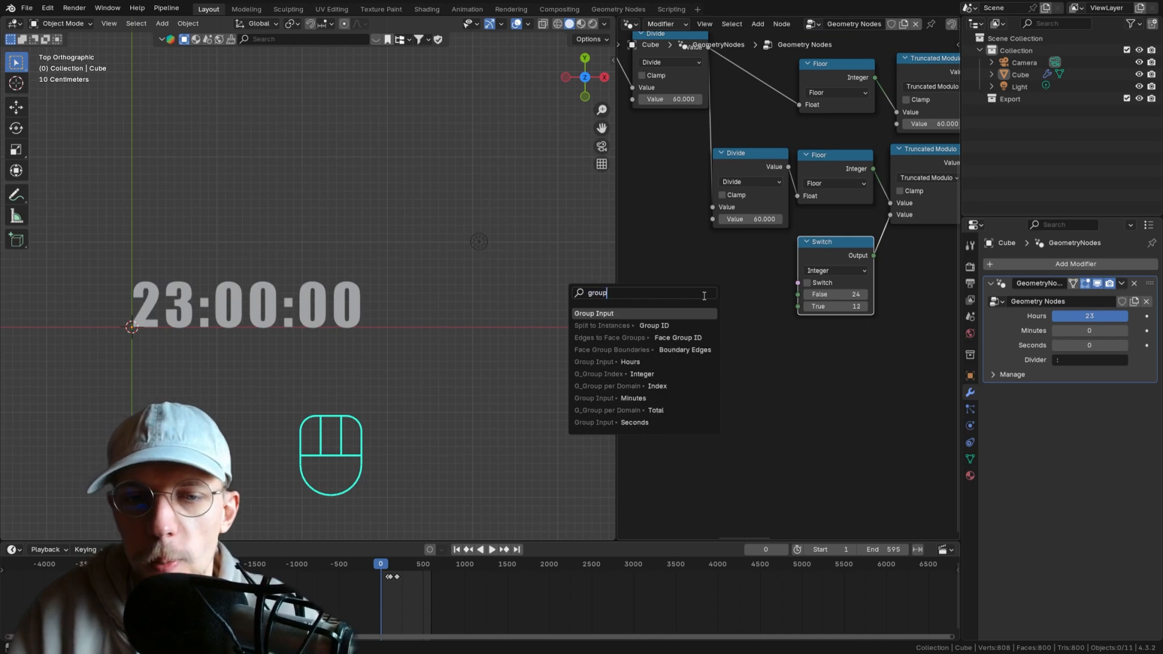
pyautogui.press('Return')
pyautogui.click(661, 270)
# - Rename the new boolean group input to "24 | 12 Hours" in the node group's sockets
pyautogui.press('n')
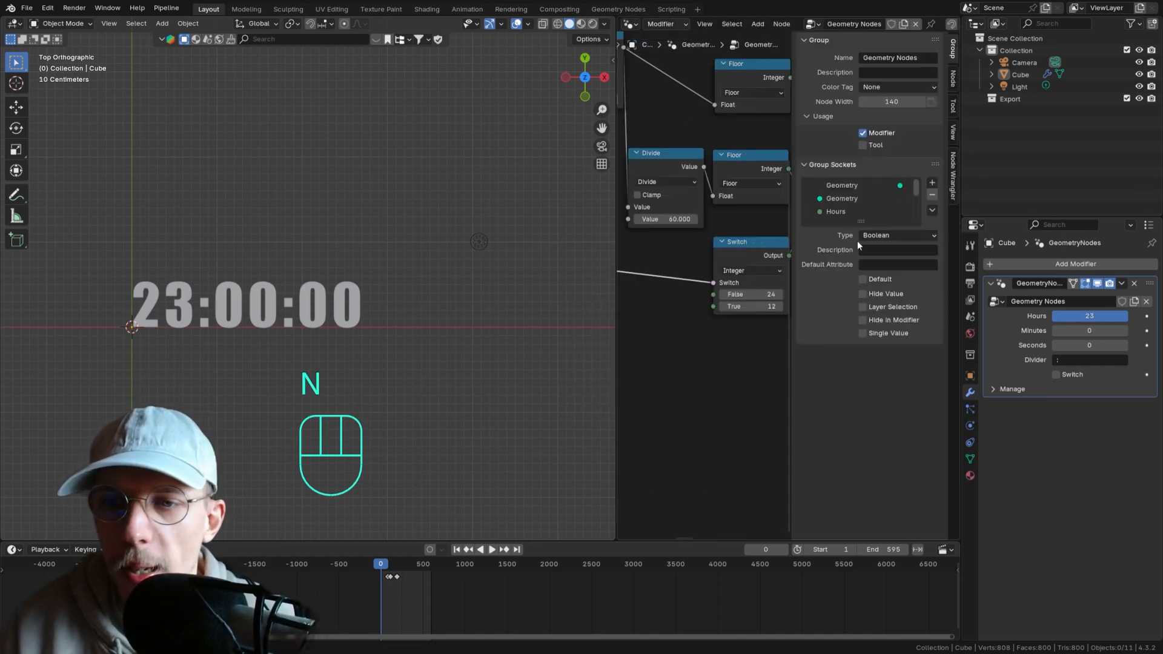
pyautogui.doubleClick(860, 210)
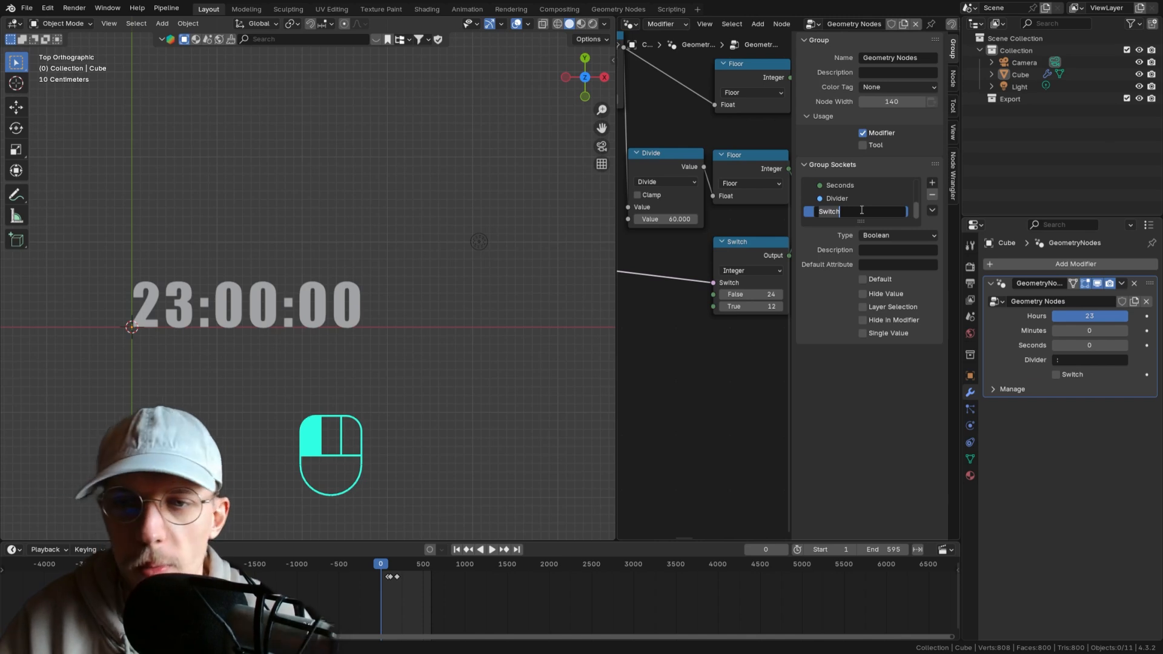
pyautogui.write('12 | 2')
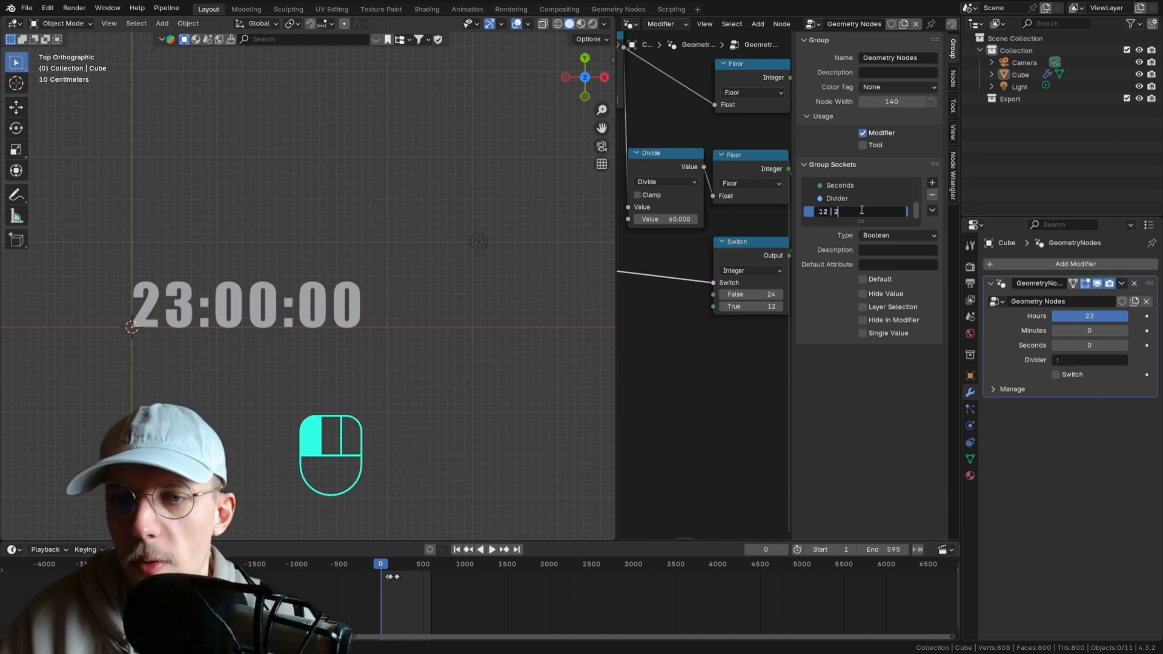
pyautogui.press('BackSpace')
pyautogui.hotkey('ctrl', 'a')
pyautogui.write('24 | 12 Hours')
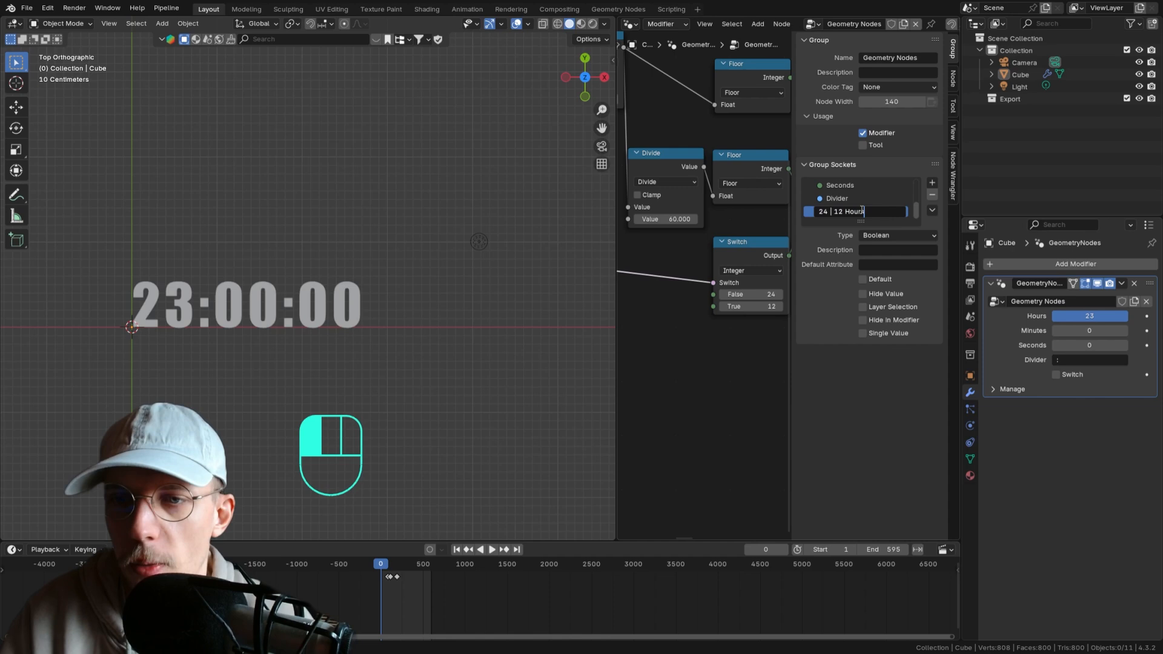
pyautogui.click(863, 211)
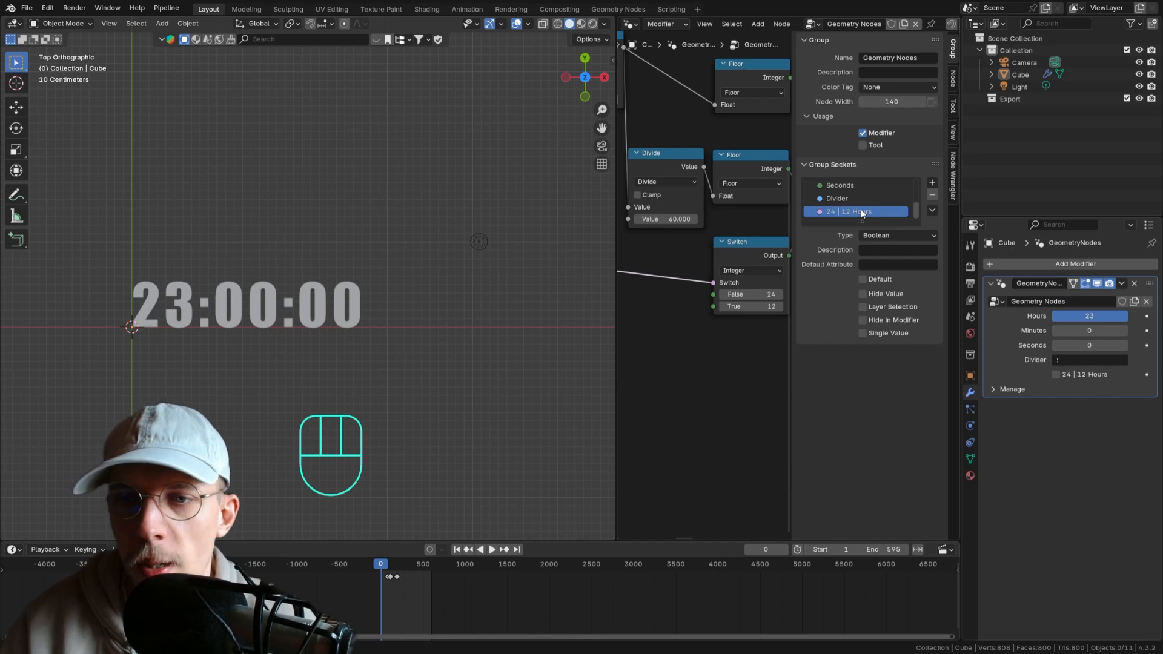
pyautogui.press('n')
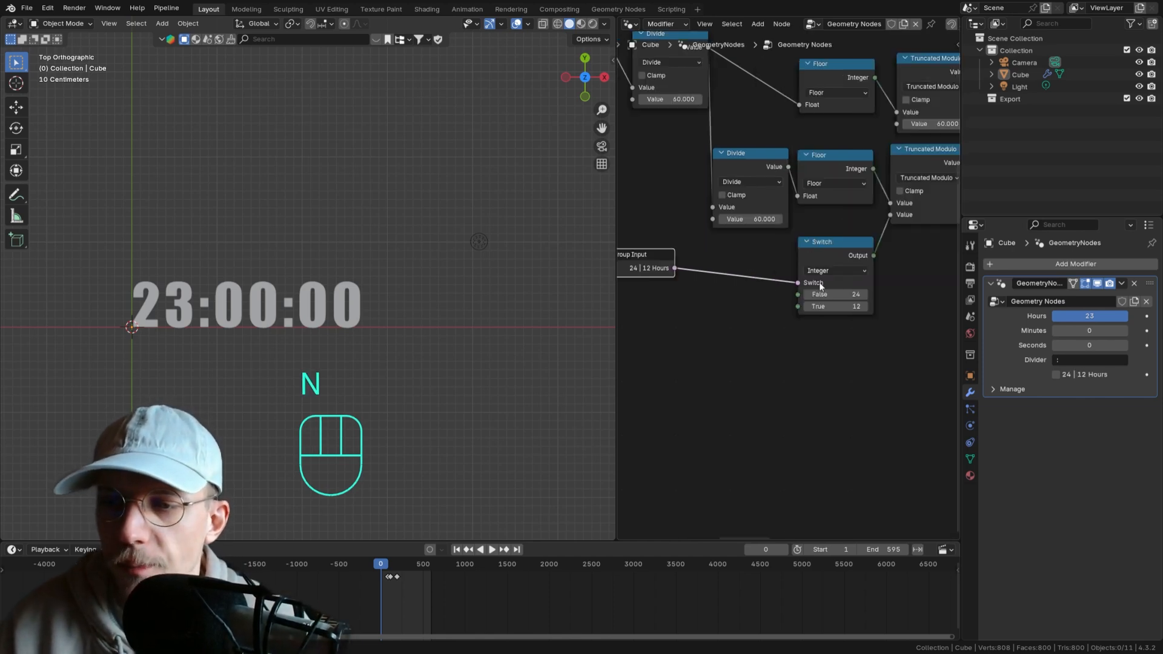
# - Move the Switch node beneath the hours Divide node, closer to its Group Input, and save the file
pyautogui.moveTo(824, 278); pyautogui.dragTo(848, 253, button='middle')
pyautogui.moveTo(848, 258); pyautogui.dragTo(766, 267)
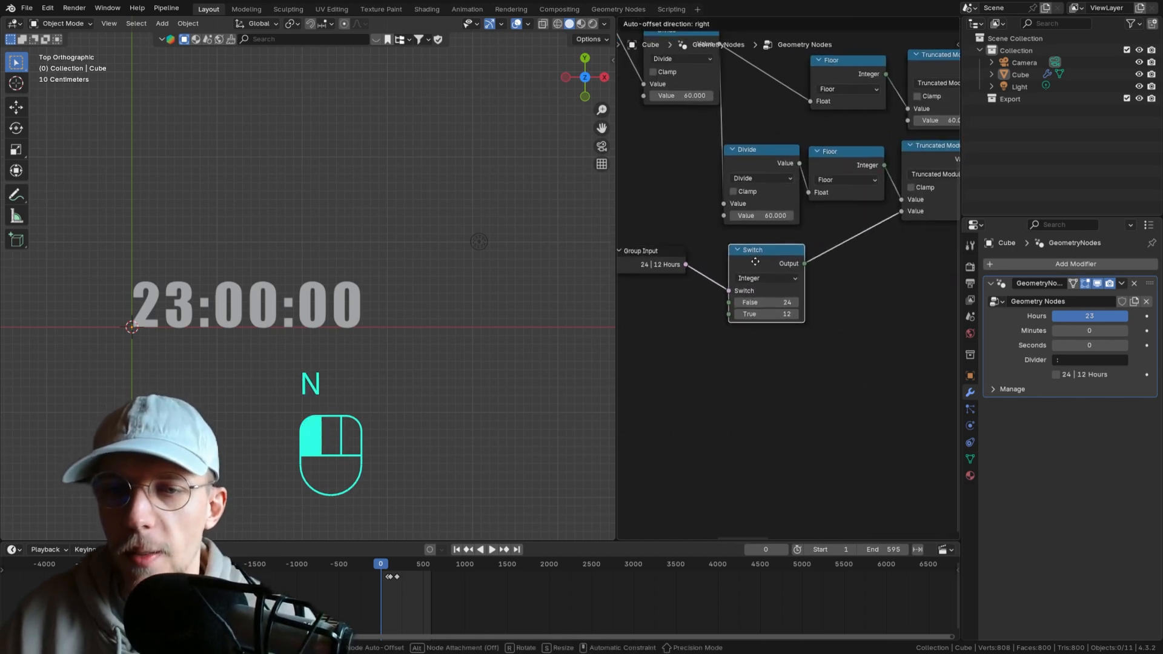
pyautogui.hotkey('ctrl', 's')
# - Enable the 24 | 12 Hours option in the modifier and save the file
pyautogui.moveTo(766, 268); pyautogui.dragTo(747, 227, button='middle')
pyautogui.scroll(1, 362, 497)
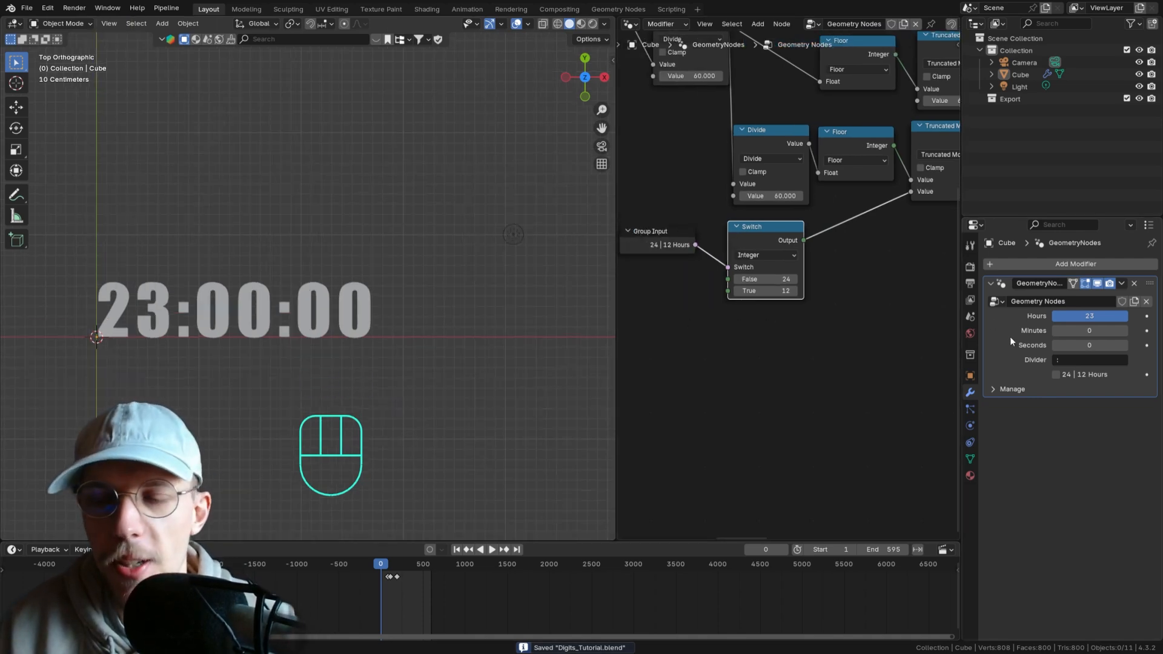
pyautogui.click(1056, 374)
pyautogui.moveTo(909, 254); pyautogui.dragTo(791, 268, button='middle')
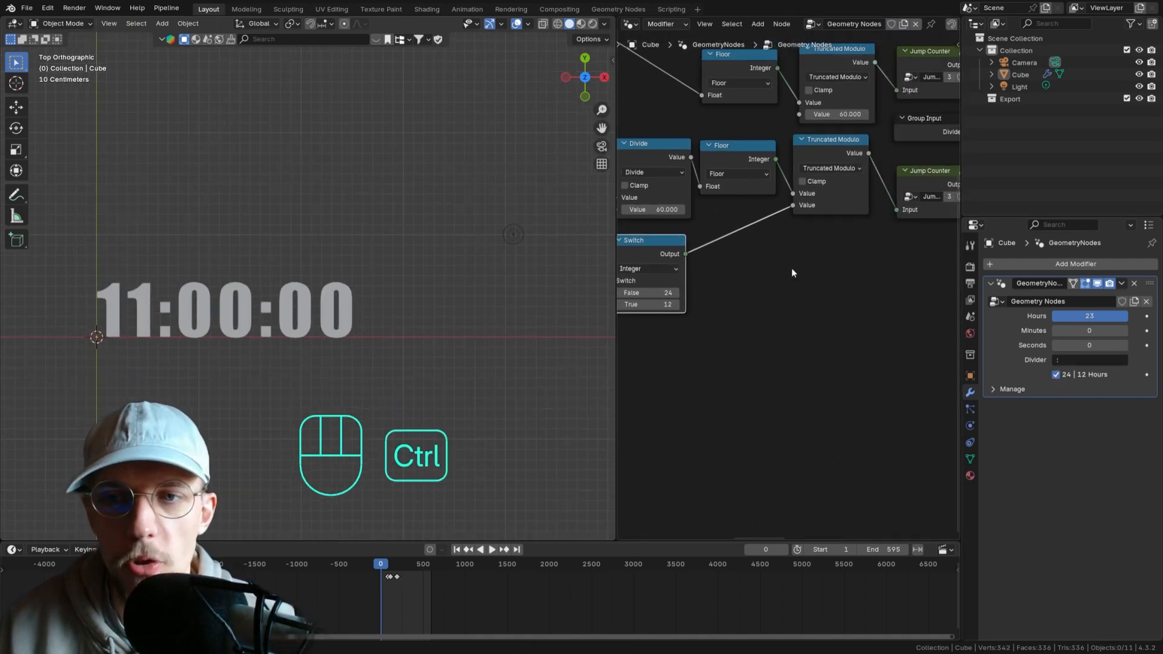
pyautogui.hotkey('ctrl', 's')
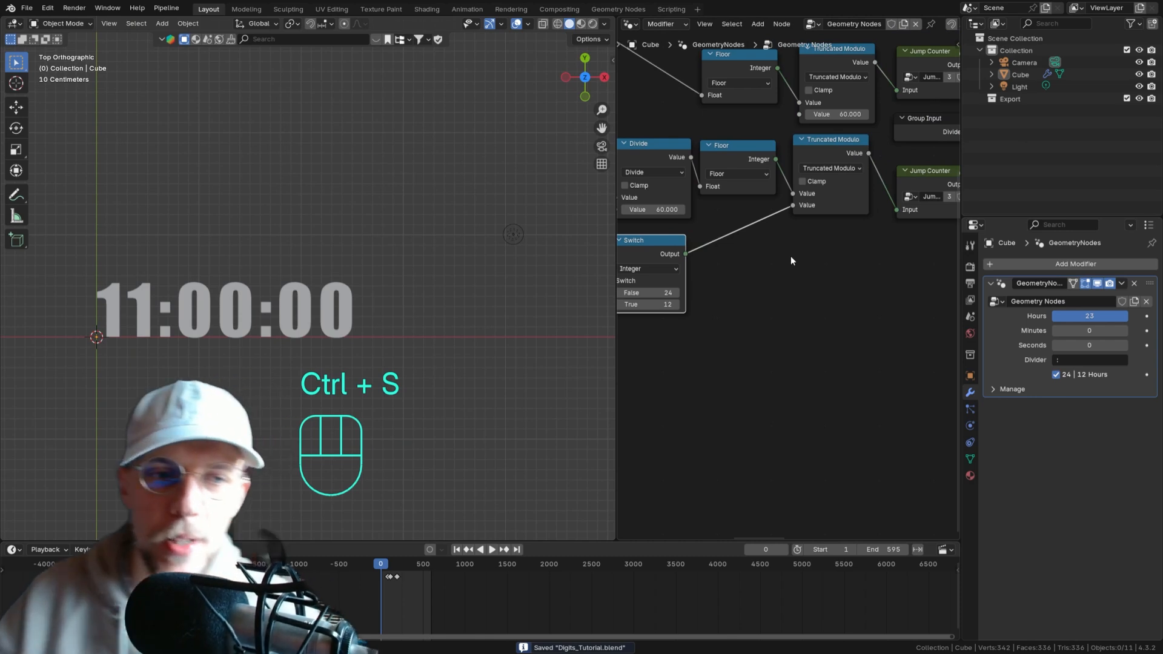
pyautogui.scroll(3, 250, 308)
pyautogui.keyDown('shift'); pyautogui.moveTo(250, 308); pyautogui.dragTo(376, 296, button='middle'); pyautogui.keyUp('shift')
pyautogui.scroll(-1, 163, 267)
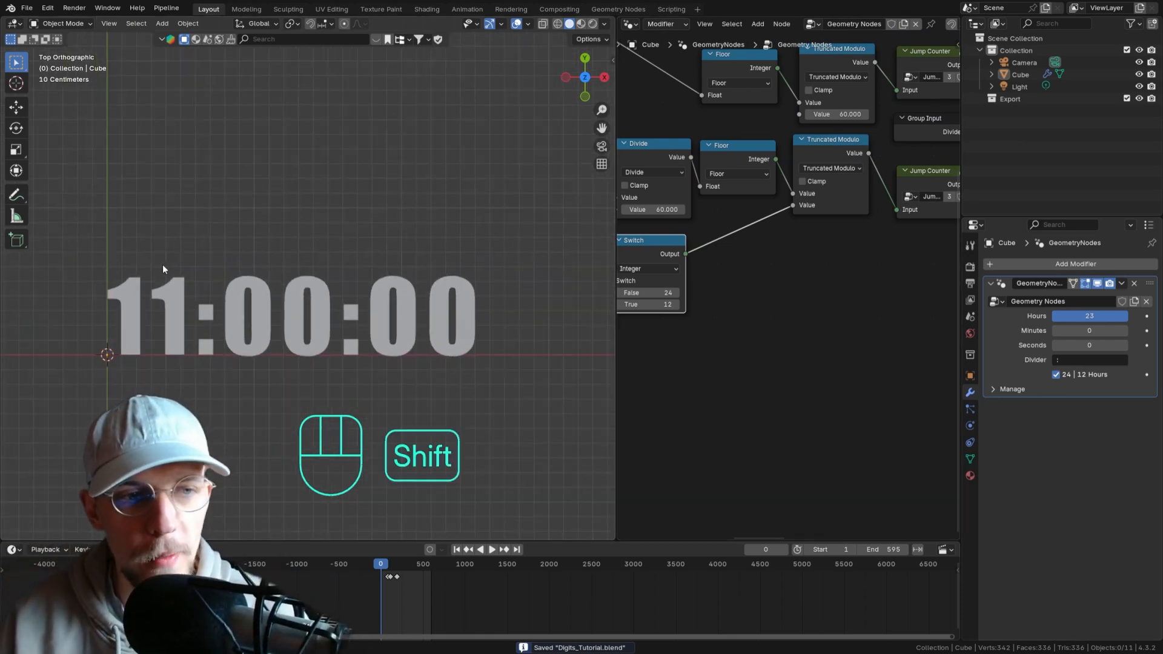
pyautogui.keyDown('shift'); pyautogui.moveTo(163, 269); pyautogui.dragTo(211, 270, button='middle'); pyautogui.keyUp('shift')
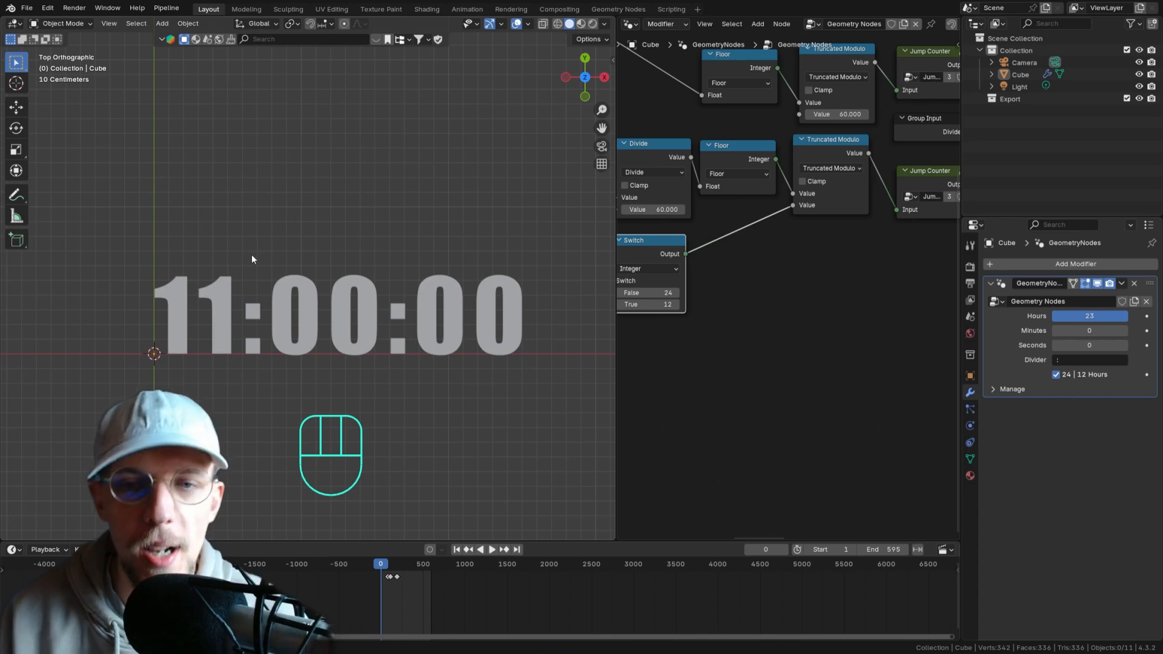
pyautogui.moveTo(733, 277); pyautogui.dragTo(706, 275, button='middle')
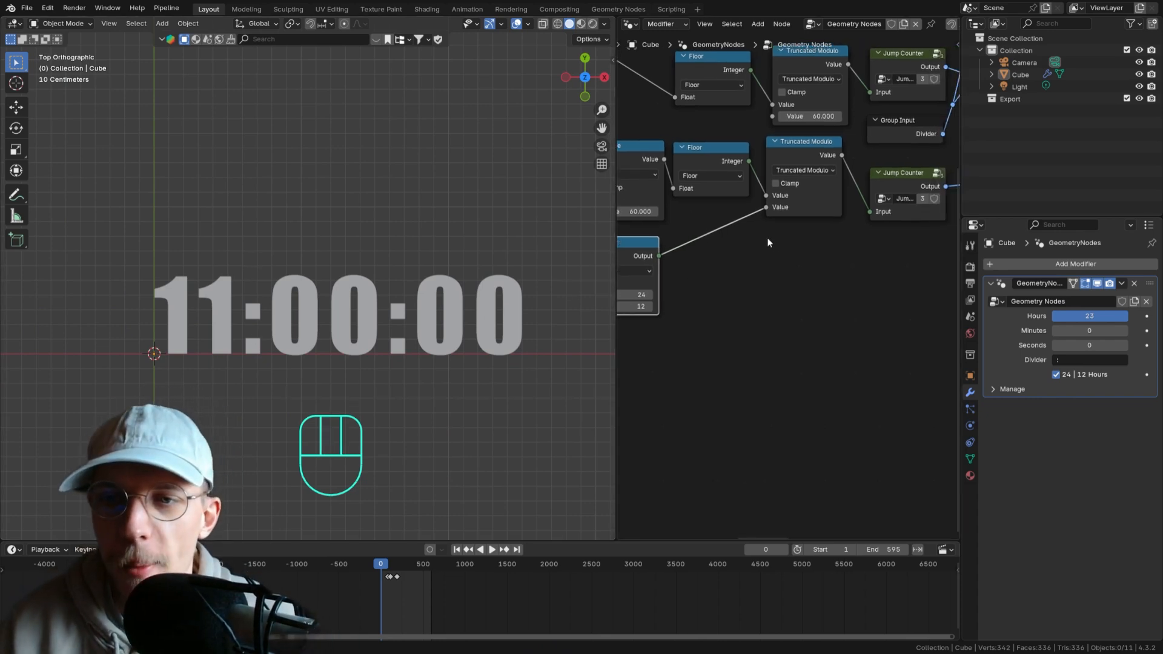
pyautogui.scroll(-3, 766, 267)
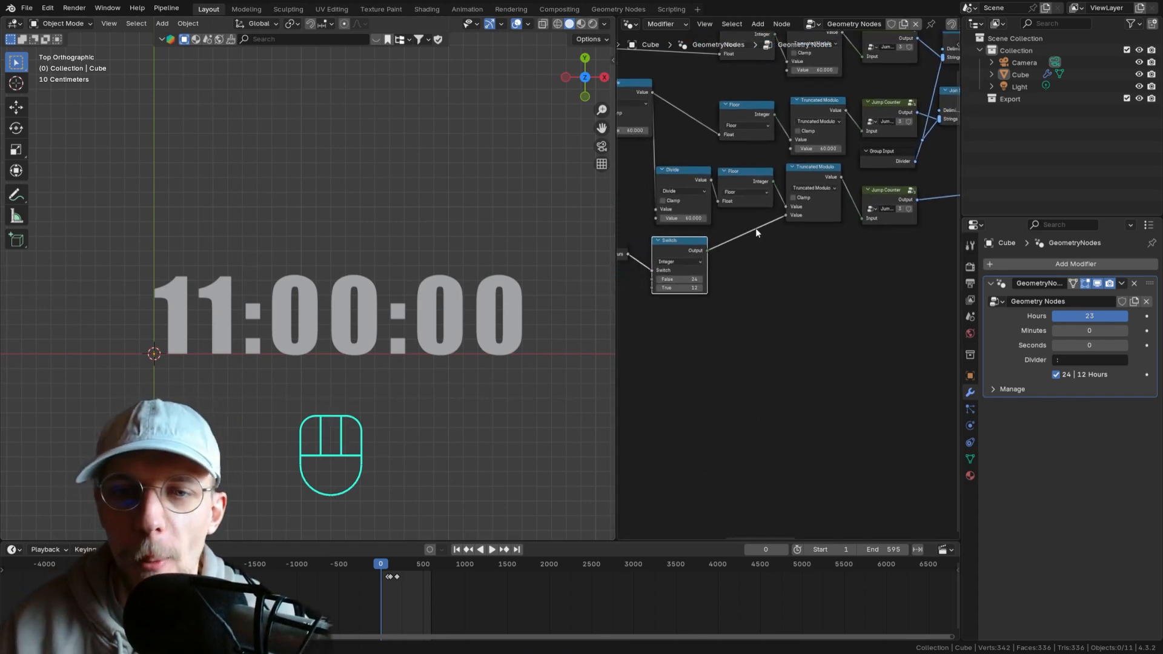
pyautogui.moveTo(715, 263); pyautogui.dragTo(697, 235, button='middle')
pyautogui.scroll(1, 676, 158)
pyautogui.moveTo(667, 153); pyautogui.dragTo(677, 151, button='middle')
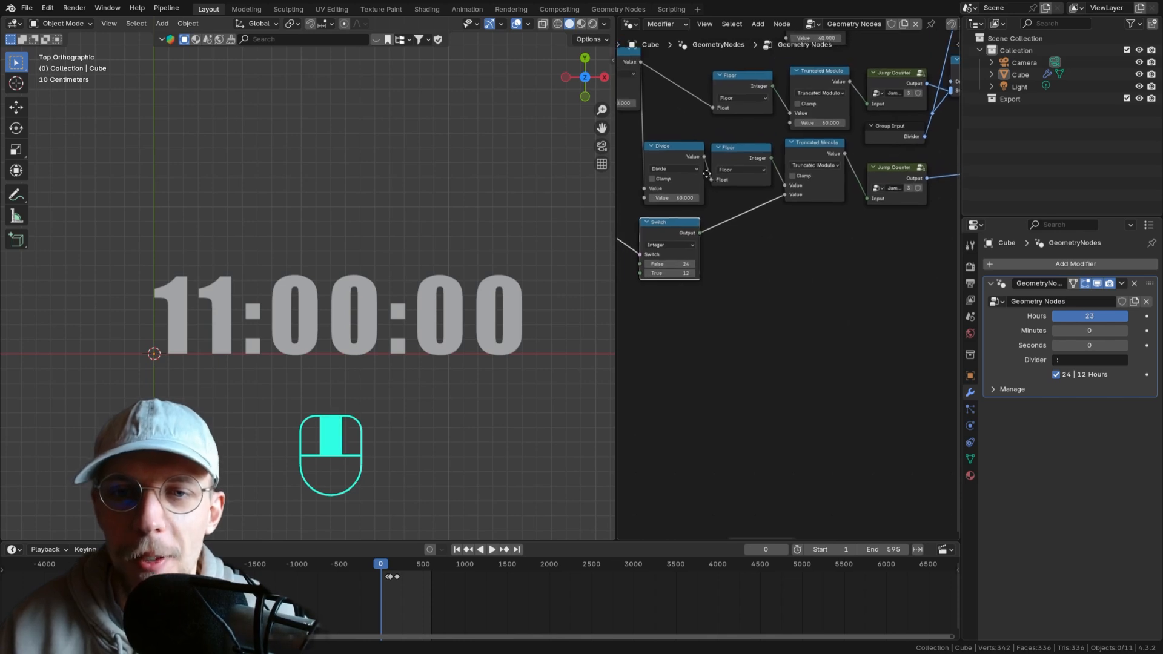
pyautogui.moveTo(705, 158); pyautogui.dragTo(745, 268)
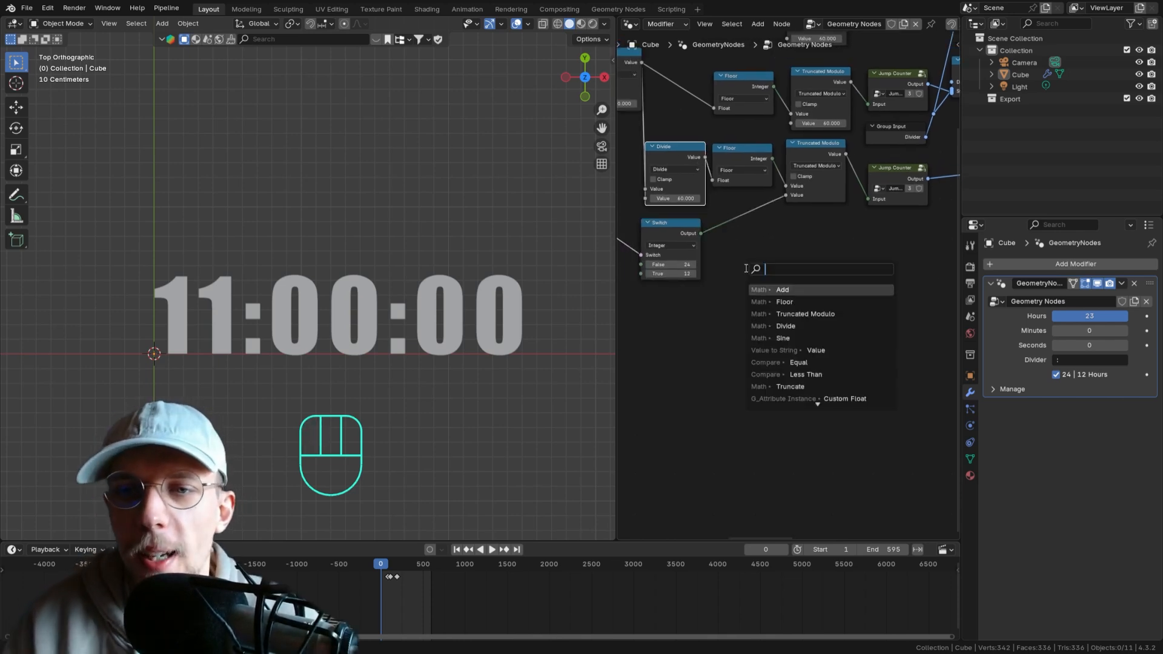
pyautogui.press('Escape')
# - Duplicate the hours Truncated Modulo node below the original and connect the hours Divide output to its first Value
pyautogui.click(814, 144)
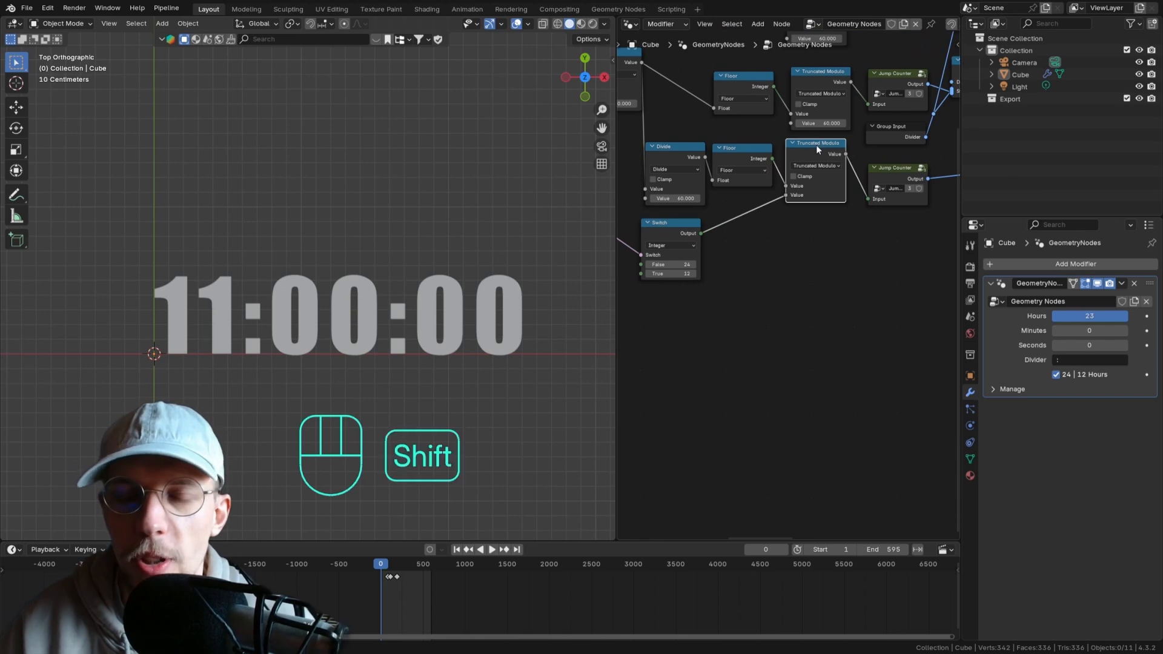
pyautogui.hotkey('shift', 'd')
pyautogui.click(773, 240)
pyautogui.moveTo(765, 246); pyautogui.dragTo(779, 220, button='middle')
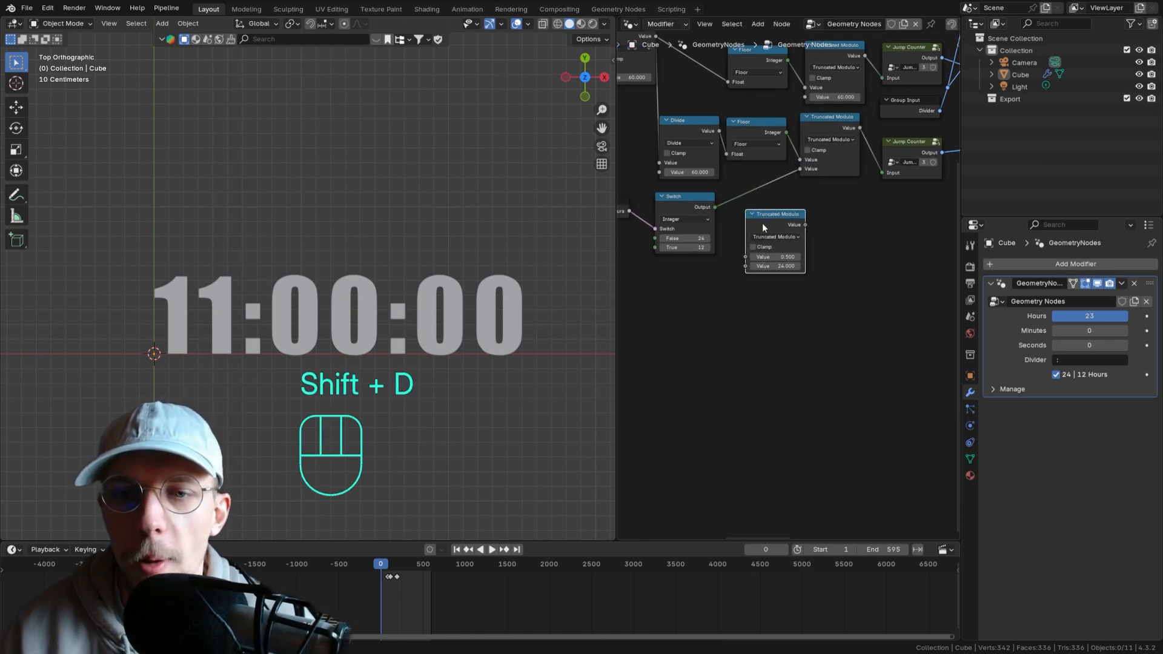
pyautogui.scroll(2, 774, 230)
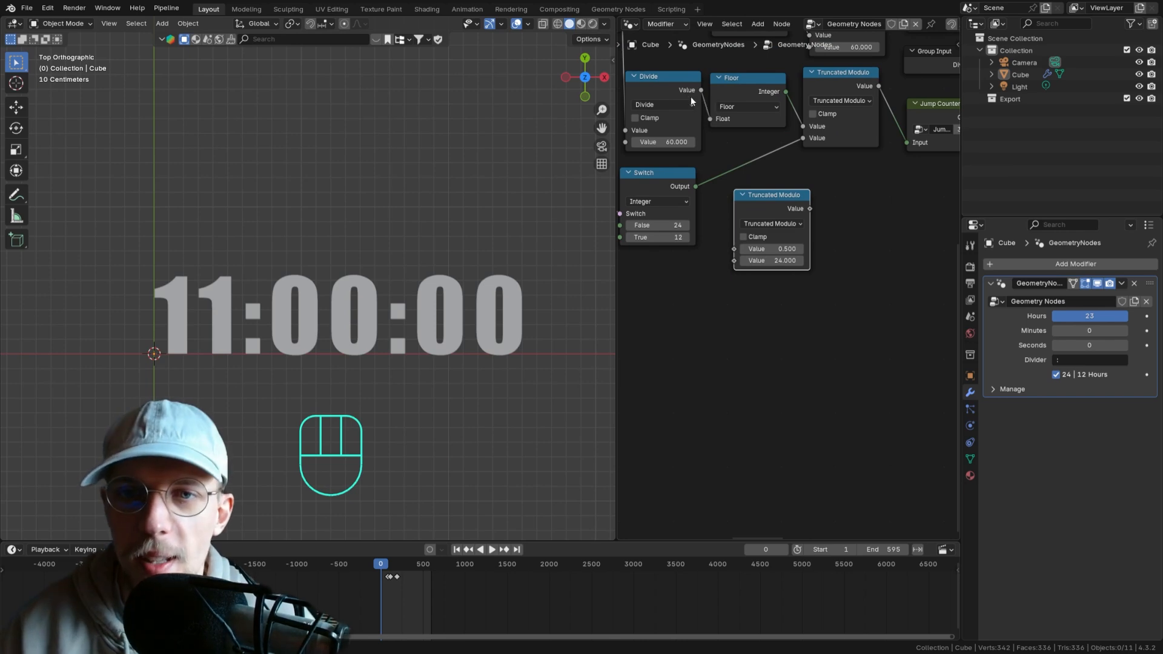
pyautogui.moveTo(701, 89); pyautogui.dragTo(733, 249)
pyautogui.moveTo(758, 197); pyautogui.dragTo(740, 200)
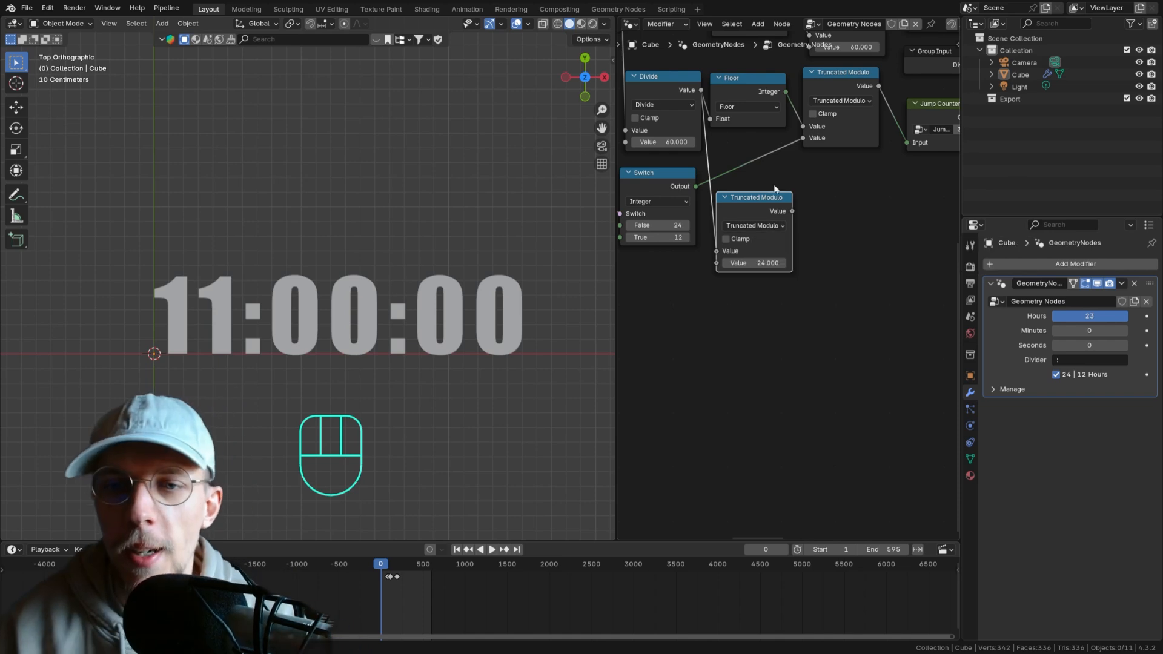
# - Add a Divide node fed by the duplicated Truncated Modulo output, set its divisor to 12, and align it beside that node
pyautogui.moveTo(789, 212); pyautogui.dragTo(759, 218, button='middle')
pyautogui.moveTo(756, 217); pyautogui.dragTo(794, 222)
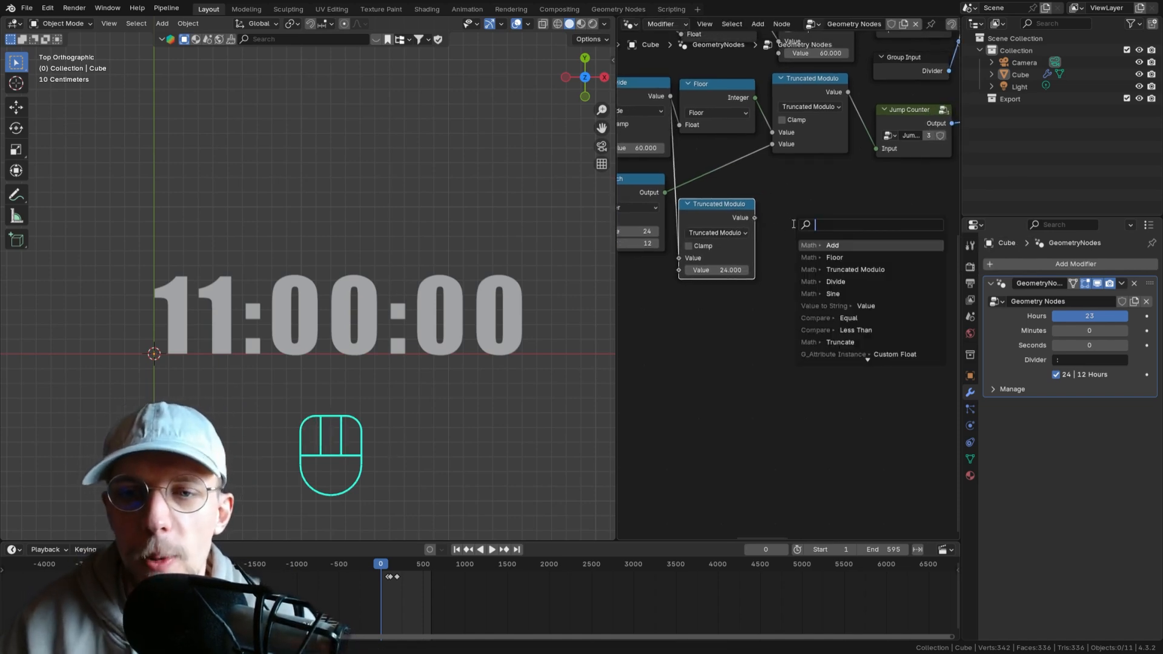
pyautogui.write('di')
pyautogui.press('Return')
pyautogui.click(771, 214)
pyautogui.click(809, 272)
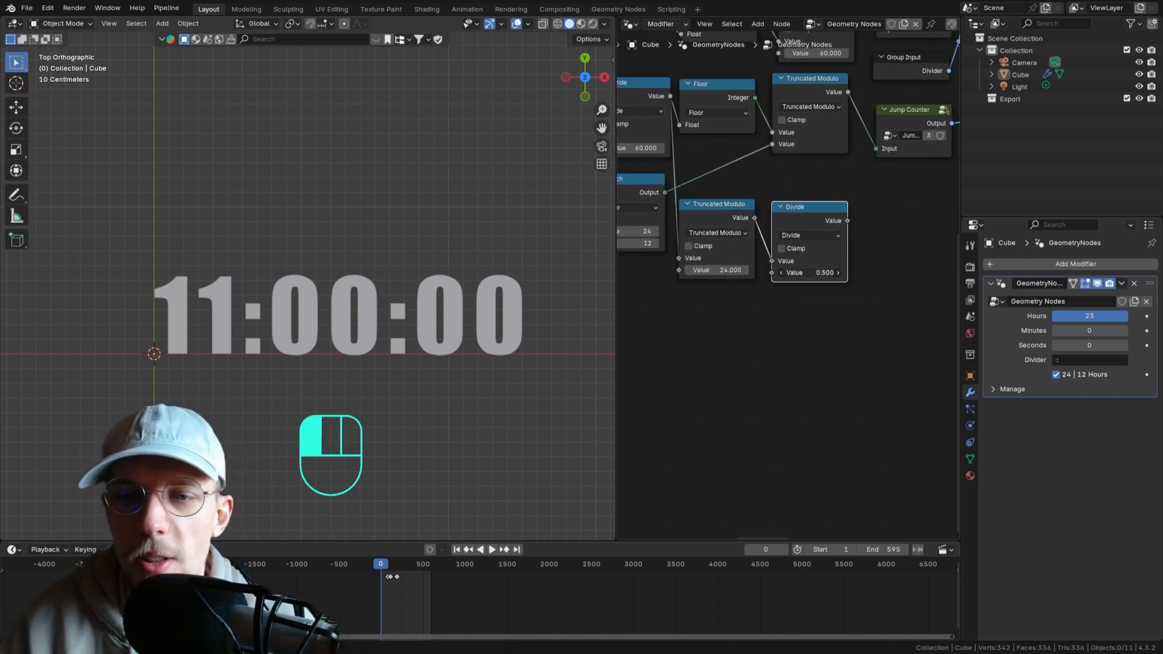
pyautogui.write('12')
pyautogui.press('Return')
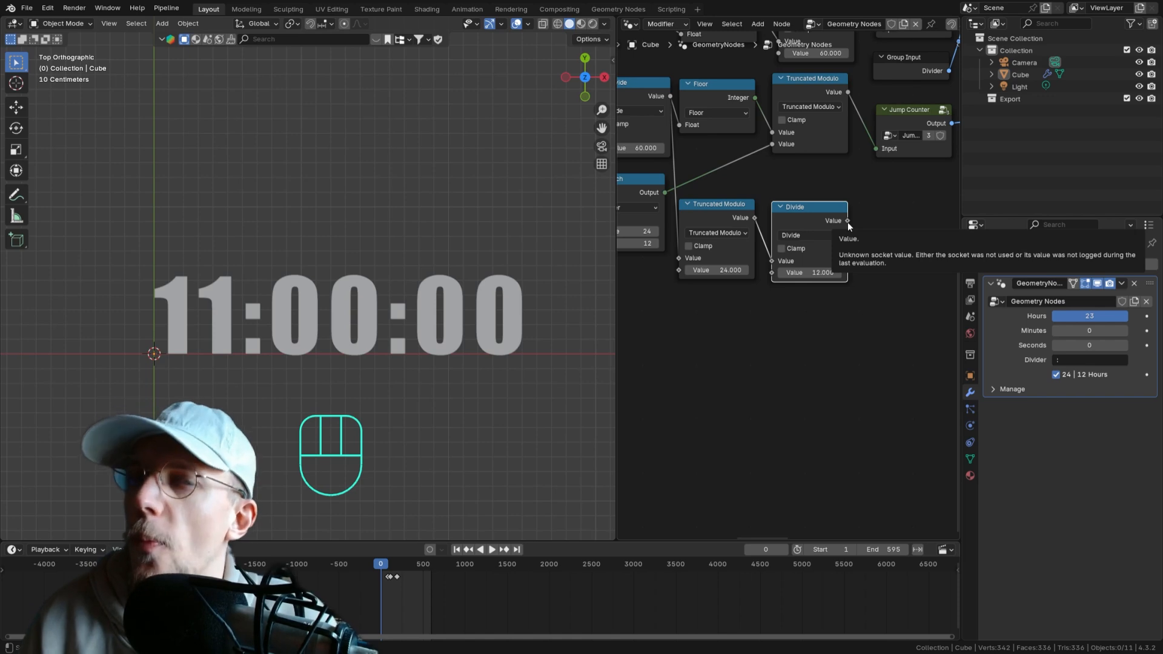
pyautogui.moveTo(787, 207); pyautogui.dragTo(790, 204)
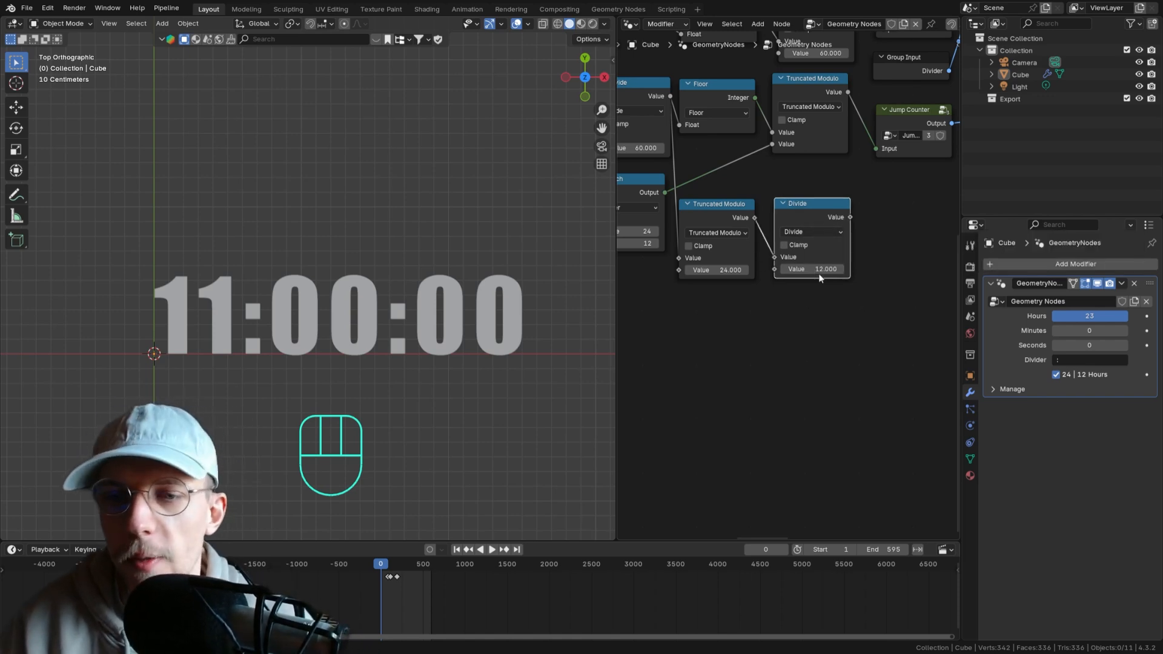
# - Add a Floor math node fed by the new Divide node's output and align it beside that node
pyautogui.scroll(2, 819, 274)
pyautogui.scroll(1, 728, 289)
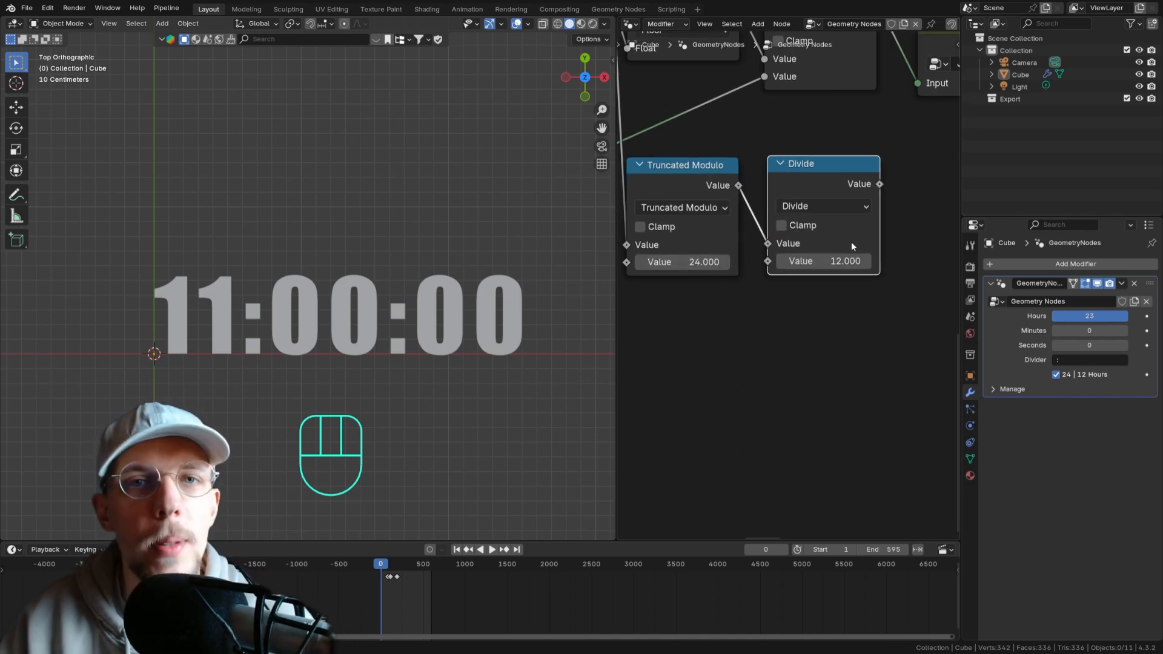
pyautogui.moveTo(885, 219); pyautogui.dragTo(857, 202, button='middle')
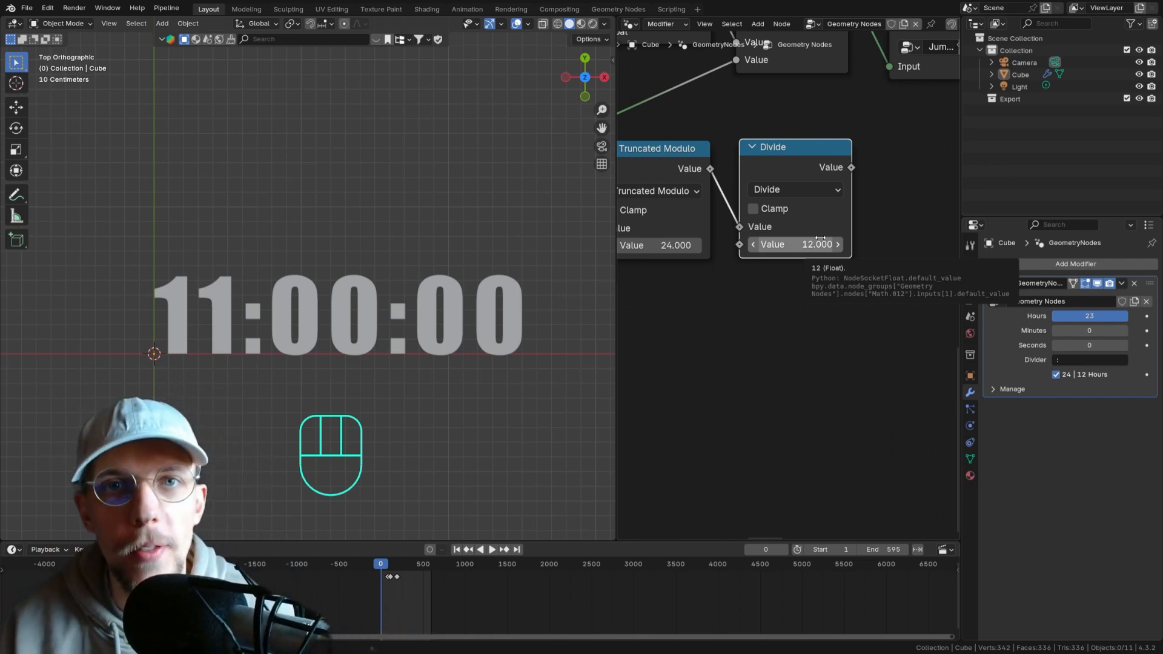
pyautogui.moveTo(850, 177); pyautogui.dragTo(765, 201, button='middle')
pyautogui.moveTo(766, 192); pyautogui.dragTo(797, 194)
pyautogui.write('flo')
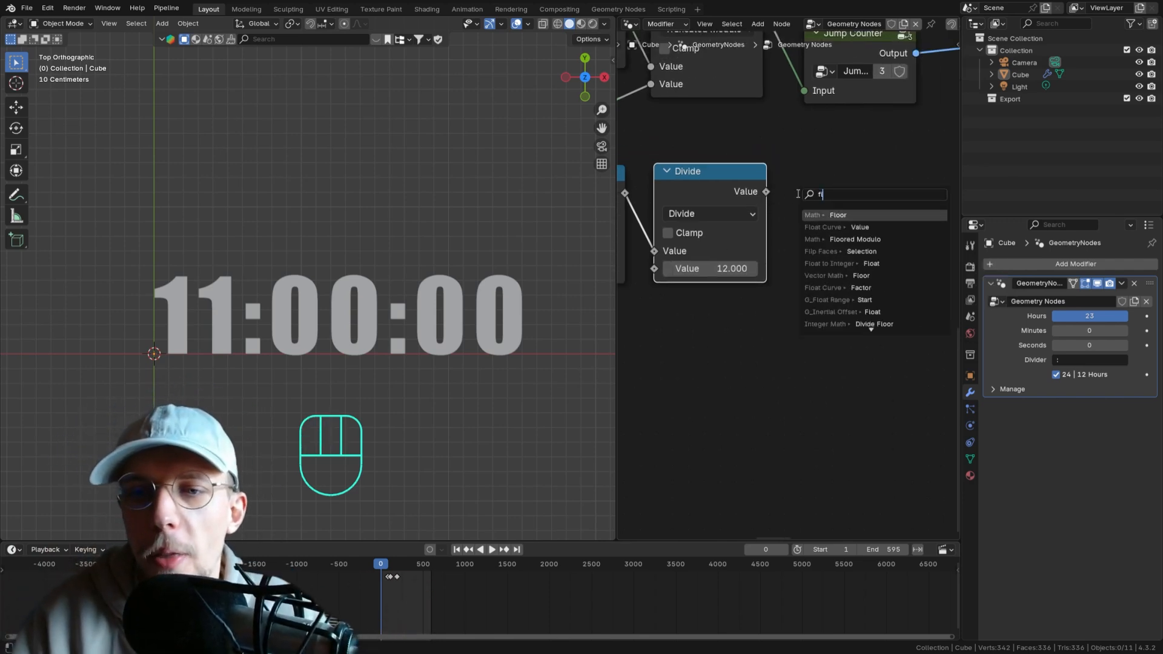
pyautogui.press('Return')
pyautogui.click(797, 194)
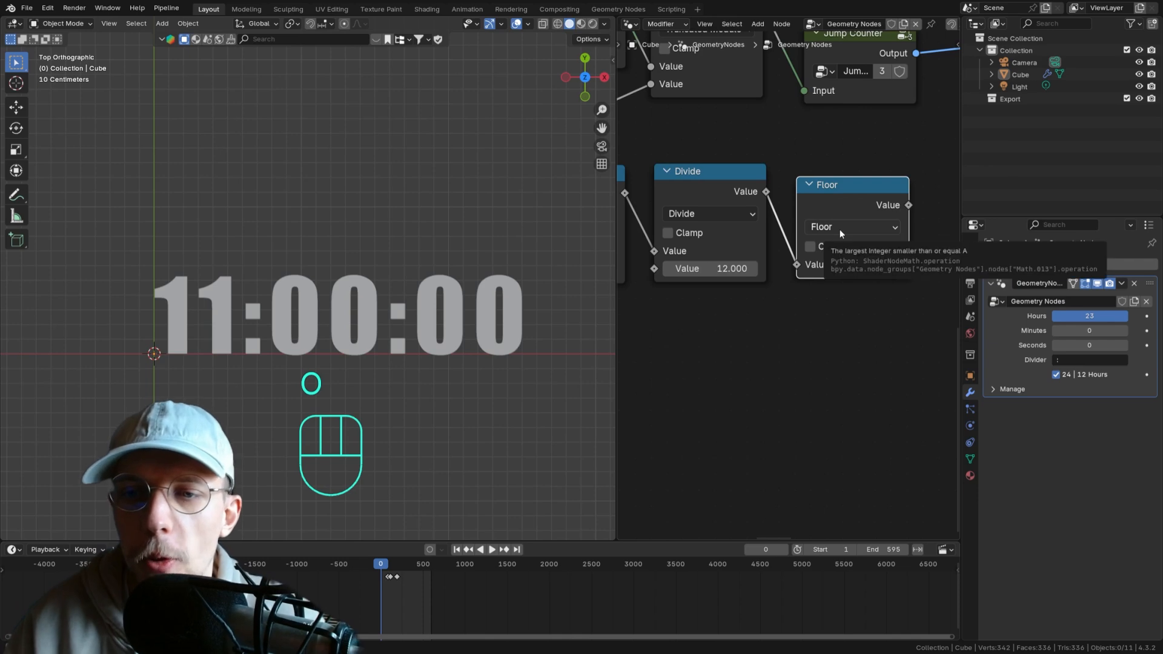
pyautogui.scroll(-5, 793, 235)
pyautogui.moveTo(750, 241); pyautogui.dragTo(713, 226, button='middle')
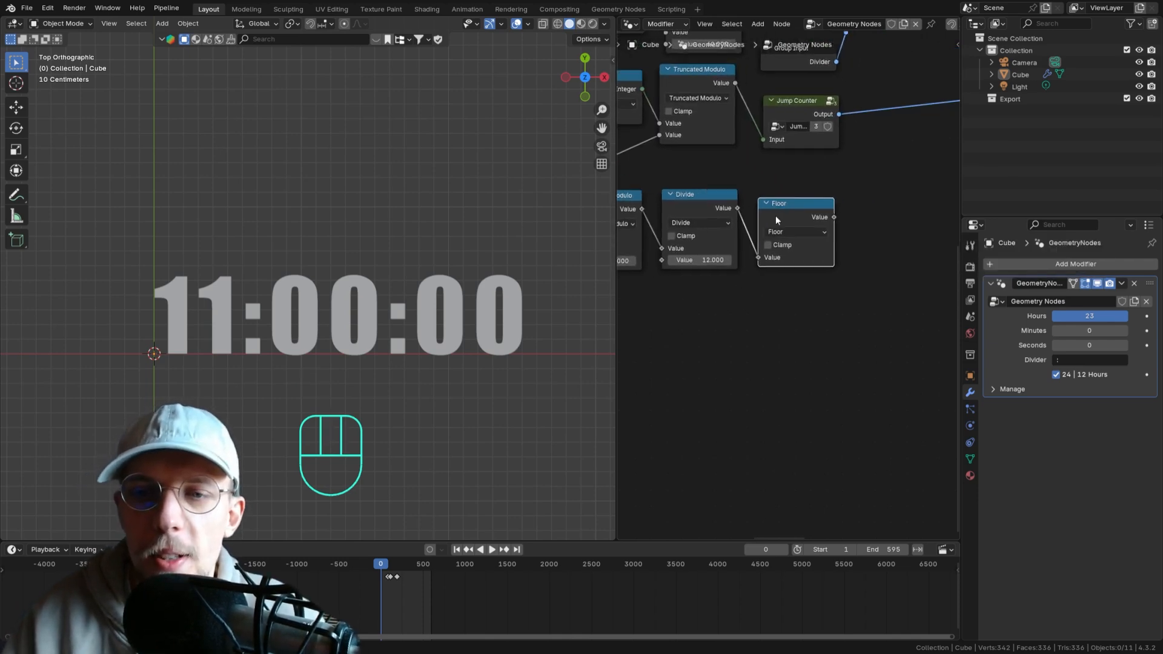
pyautogui.moveTo(779, 203); pyautogui.dragTo(777, 193)
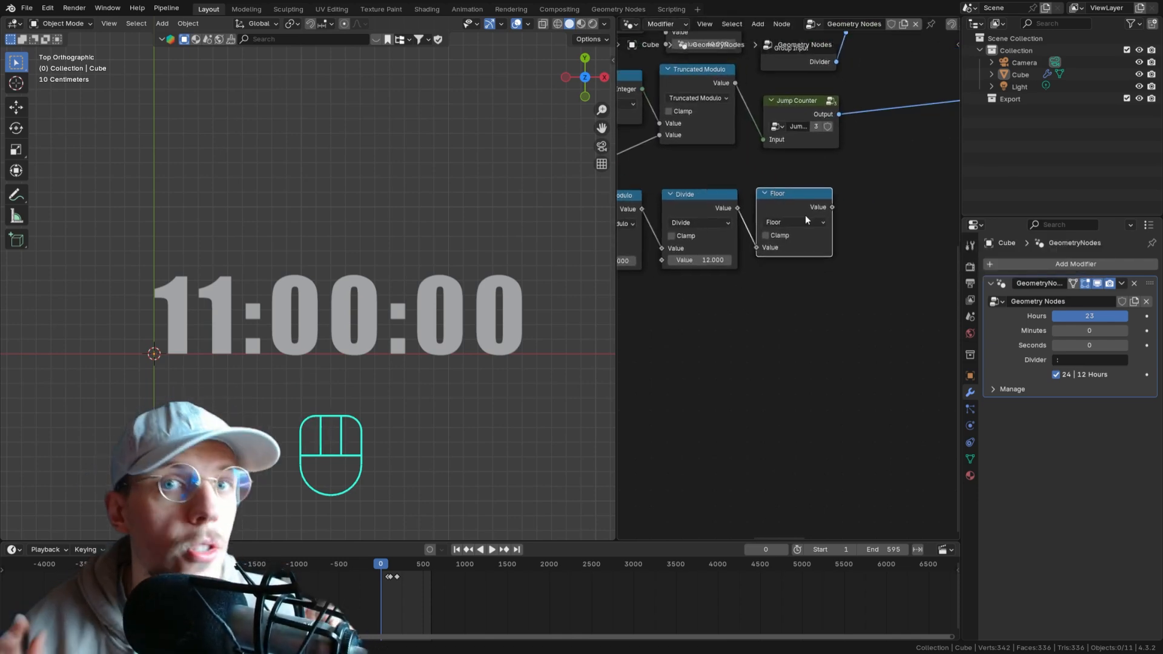
# - Place a Float to Integer node set to Floor beneath the Floor math node, and delete it again
pyautogui.hotkey('shift', 'a')
pyautogui.write('float to i')
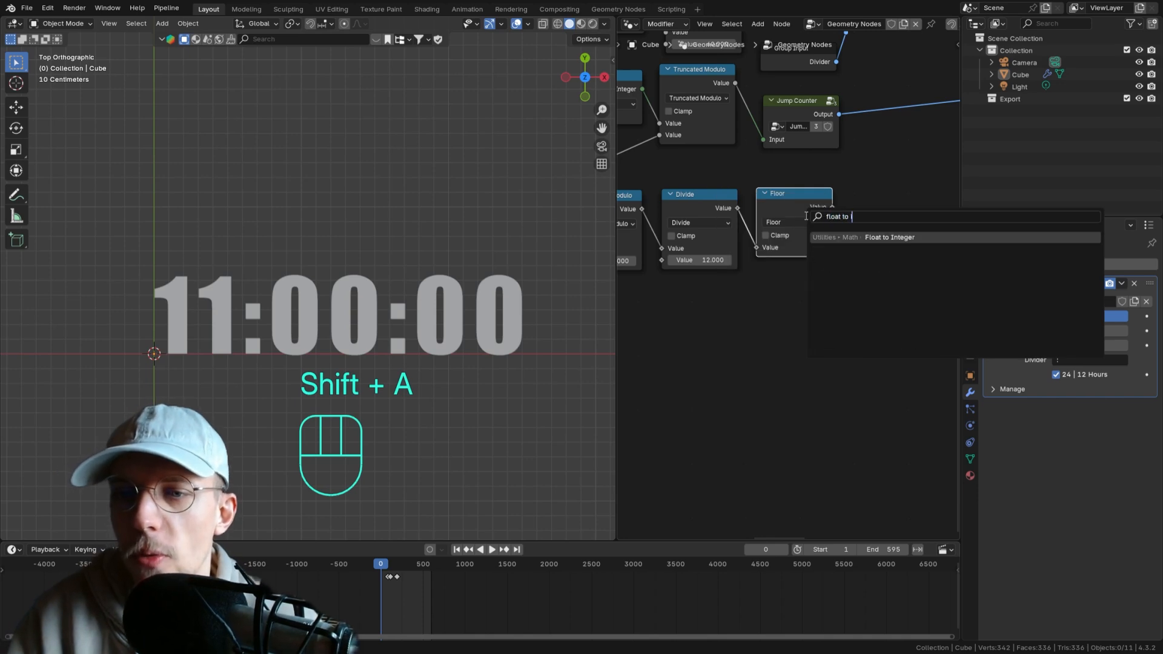
pyautogui.press('Return')
pyautogui.click(758, 272)
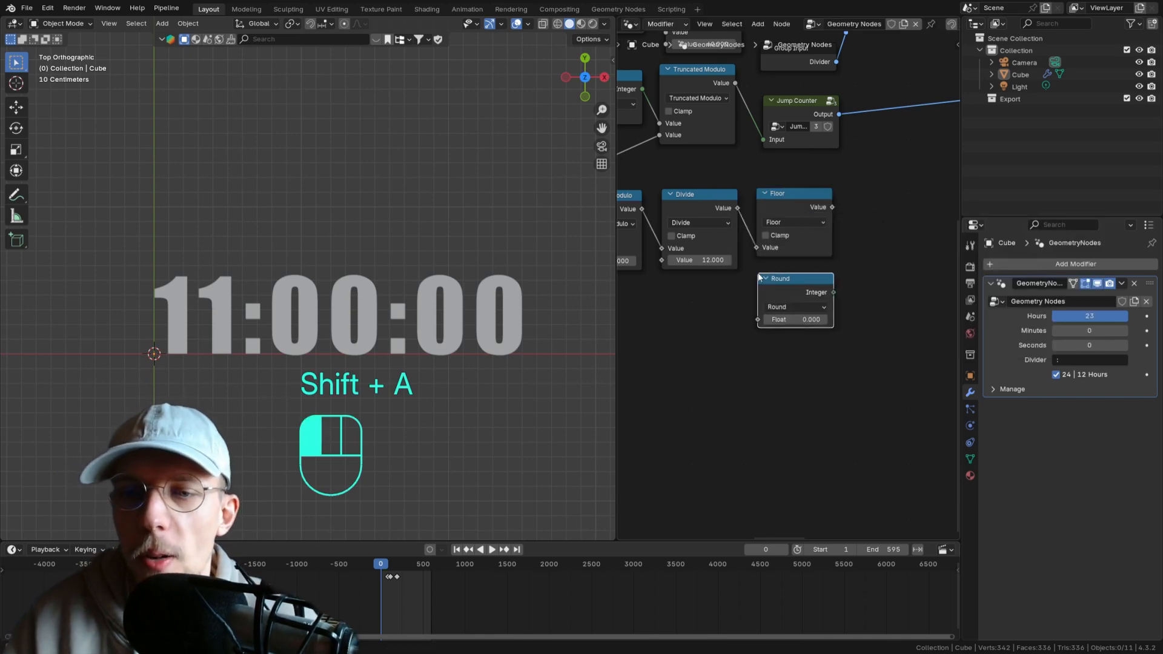
pyautogui.click(776, 307)
pyautogui.click(779, 345)
pyautogui.moveTo(780, 282); pyautogui.dragTo(778, 270)
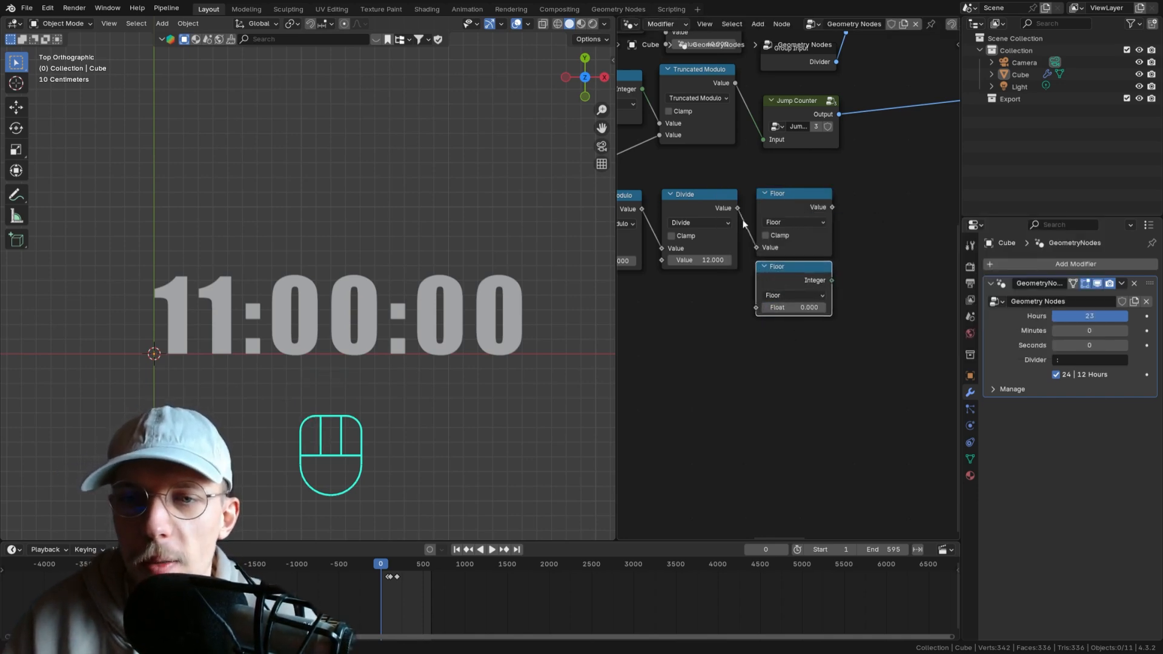
pyautogui.moveTo(851, 249); pyautogui.dragTo(807, 246, button='middle')
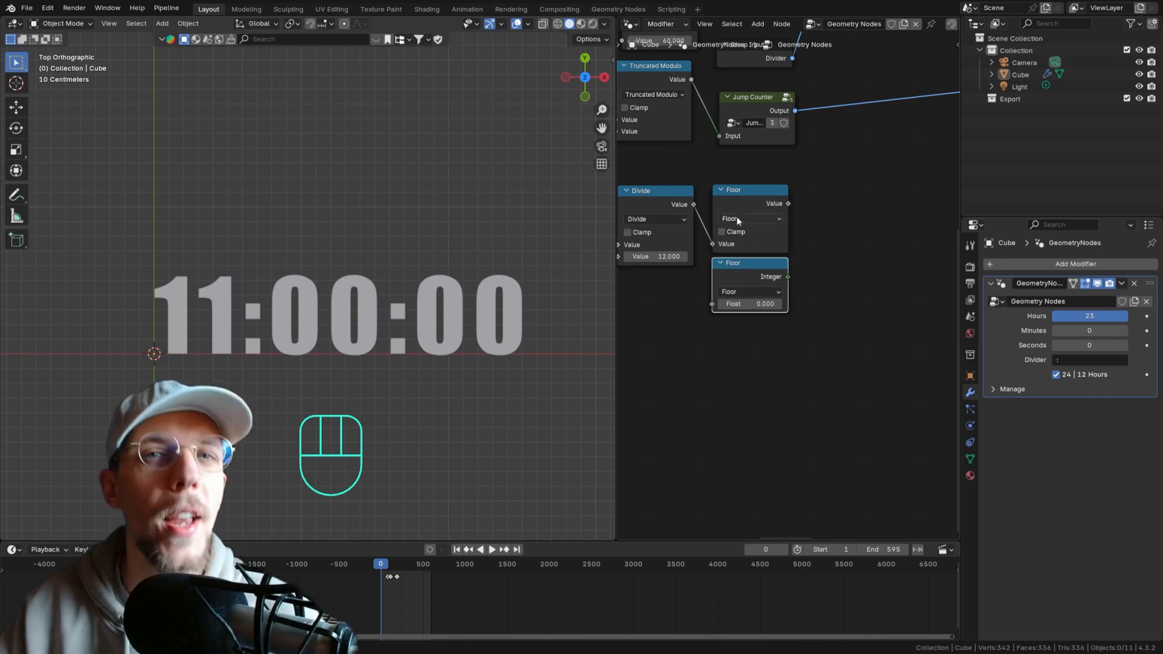
pyautogui.moveTo(797, 343); pyautogui.dragTo(749, 300)
pyautogui.moveTo(751, 301); pyautogui.dragTo(745, 345, button='middle')
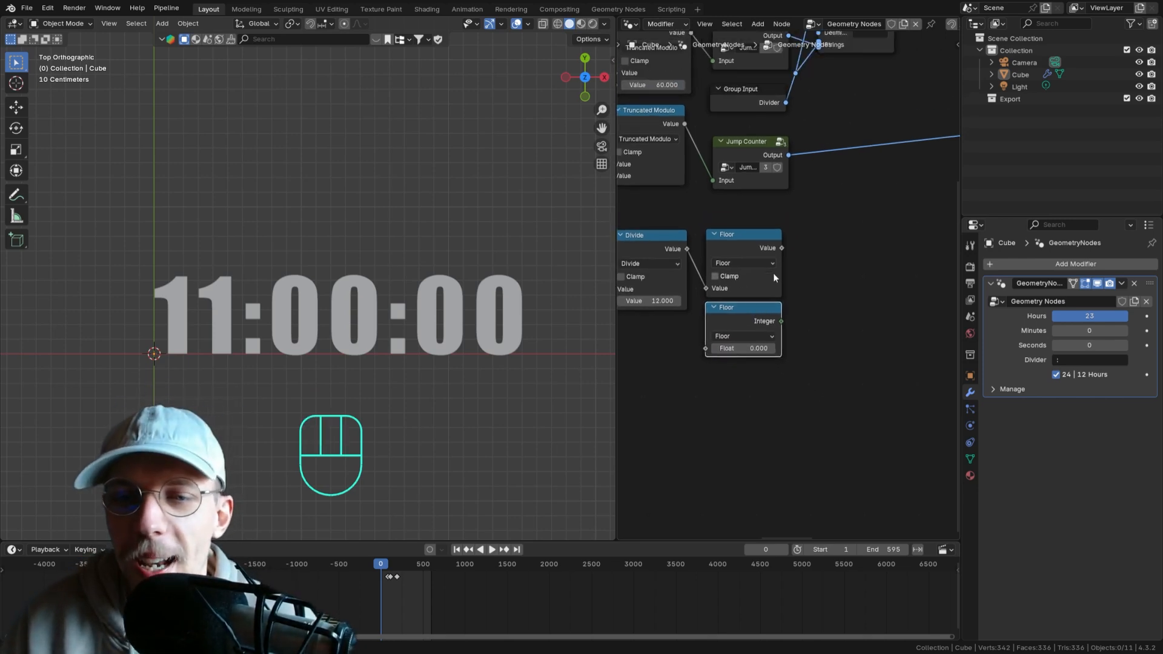
pyautogui.hotkey('ctrl', 'x')
pyautogui.moveTo(748, 249); pyautogui.dragTo(793, 237, button='middle')
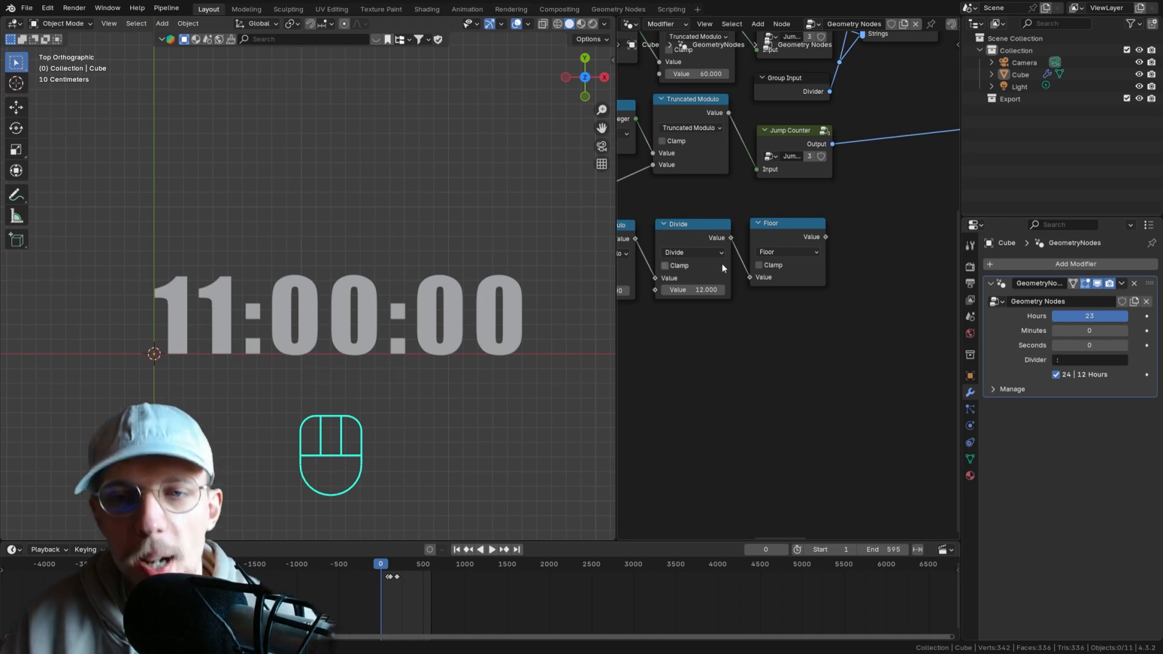
# - Set the clock's Hours value to 11 in the modifier
pyautogui.scroll(1, 754, 315)
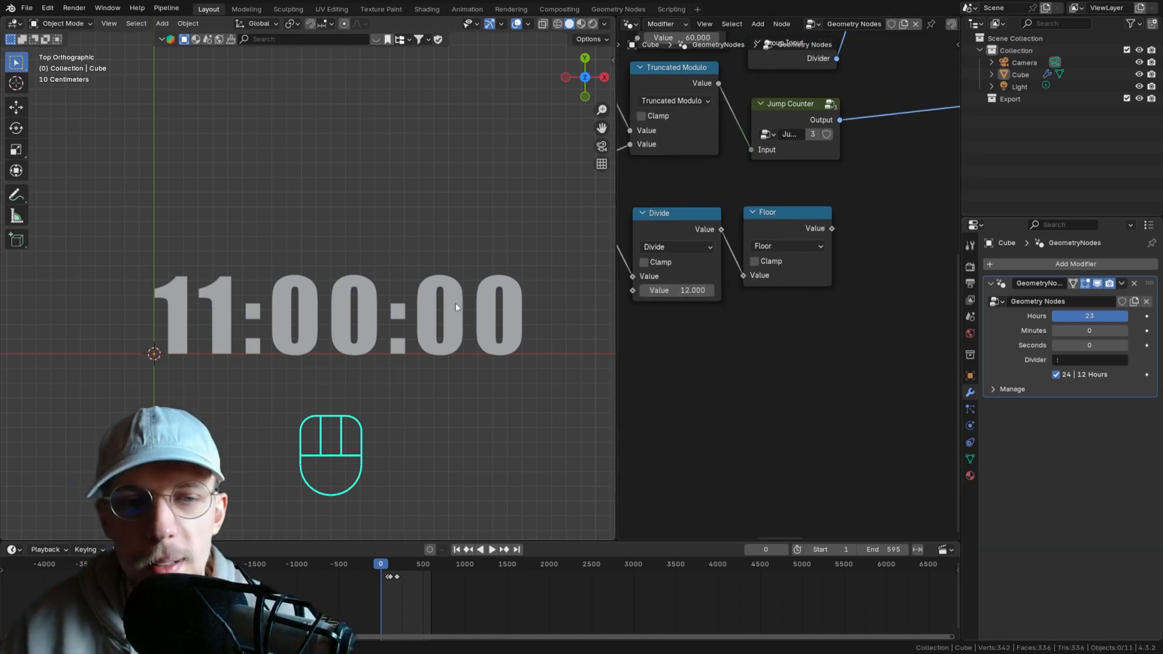
pyautogui.click(1083, 316)
pyautogui.write('11')
pyautogui.press('Return')
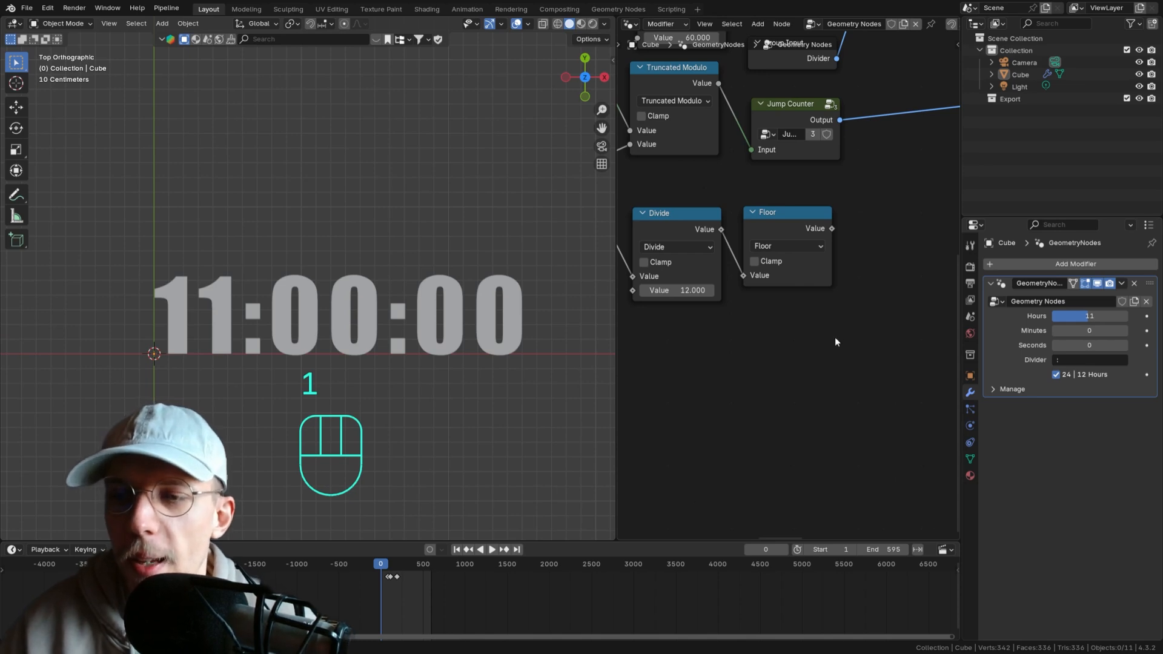
# - Annotate the range 0 – 0.999 with an arrow to 0 beneath the Divide and Floor nodes
pyautogui.moveTo(767, 312); pyautogui.dragTo(885, 295, button='middle')
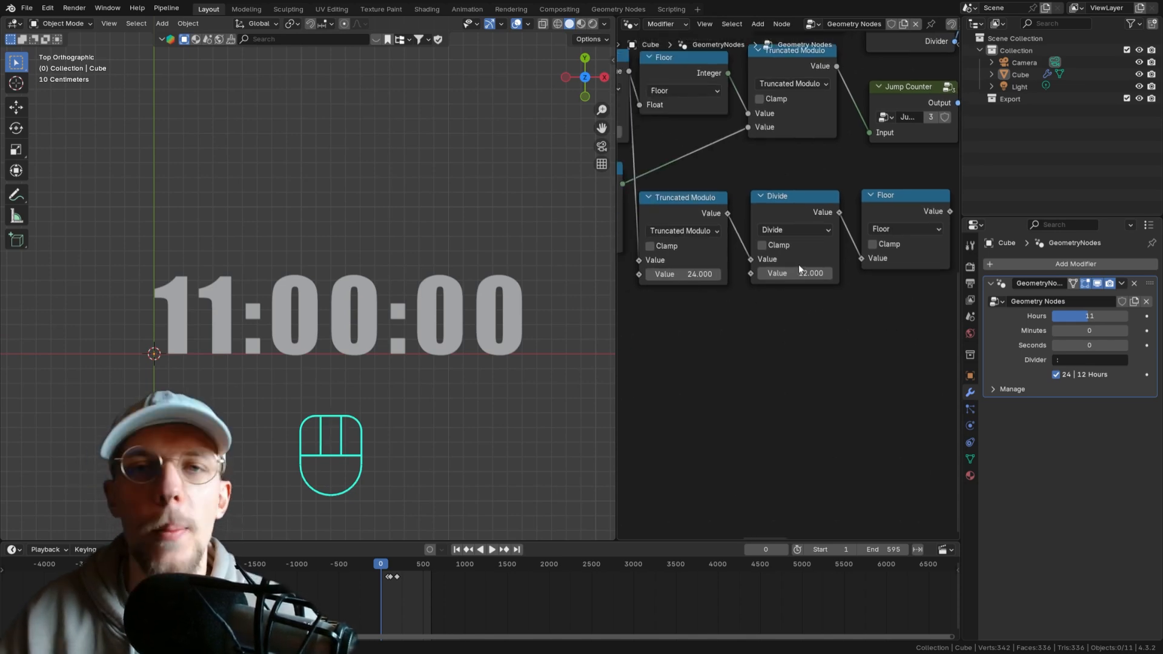
pyautogui.moveTo(809, 317)
pyautogui.mouseDown()
pyautogui.moveTo(840, 322)
pyautogui.moveTo(840, 350)
pyautogui.mouseUp()
pyautogui.click(818, 328)
pyautogui.moveTo(868, 315)
pyautogui.keyDown('shift'); pyautogui.mouseDown(button='middle')
pyautogui.moveTo(784, 321)
pyautogui.moveTo(776, 296)
pyautogui.mouseUp(button='middle'); pyautogui.keyUp('shift')
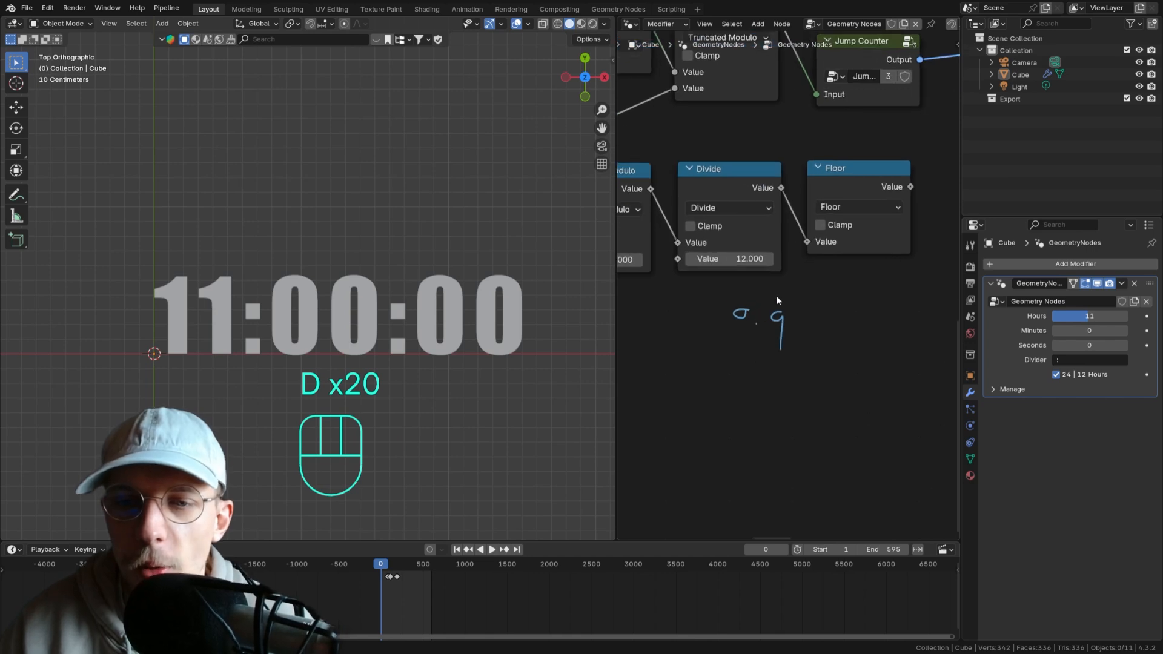
pyautogui.moveTo(749, 355); pyautogui.dragTo(752, 354)
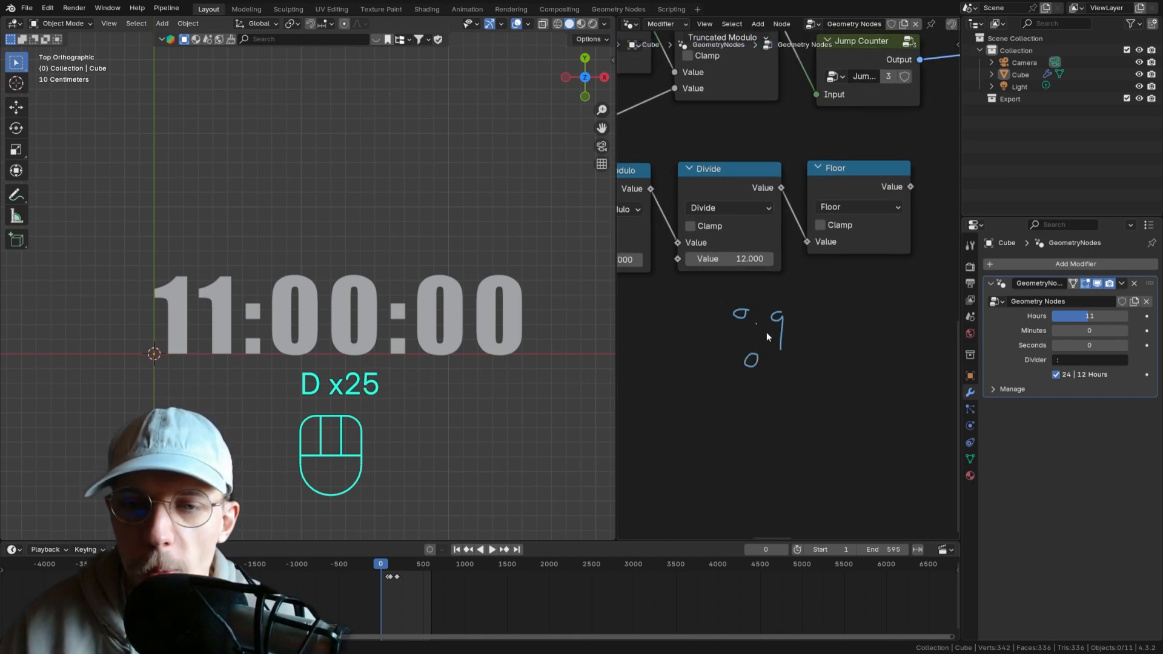
pyautogui.moveTo(674, 304); pyautogui.dragTo(706, 310)
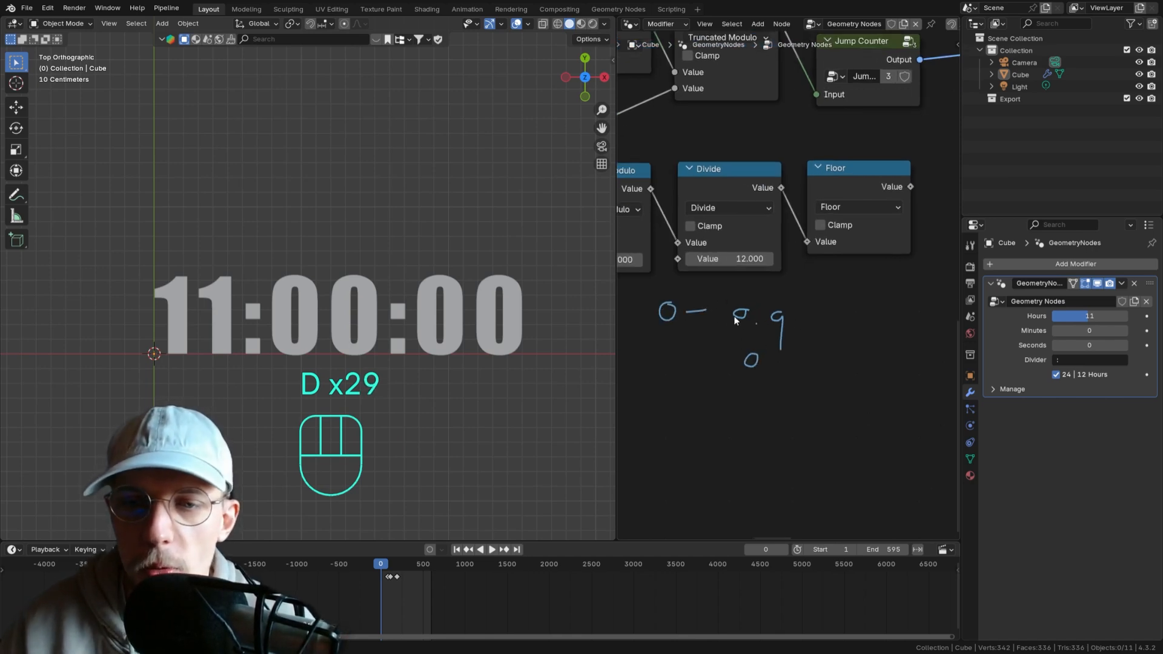
pyautogui.moveTo(799, 313)
pyautogui.mouseDown()
pyautogui.moveTo(796, 349)
pyautogui.moveTo(812, 350)
pyautogui.mouseUp()
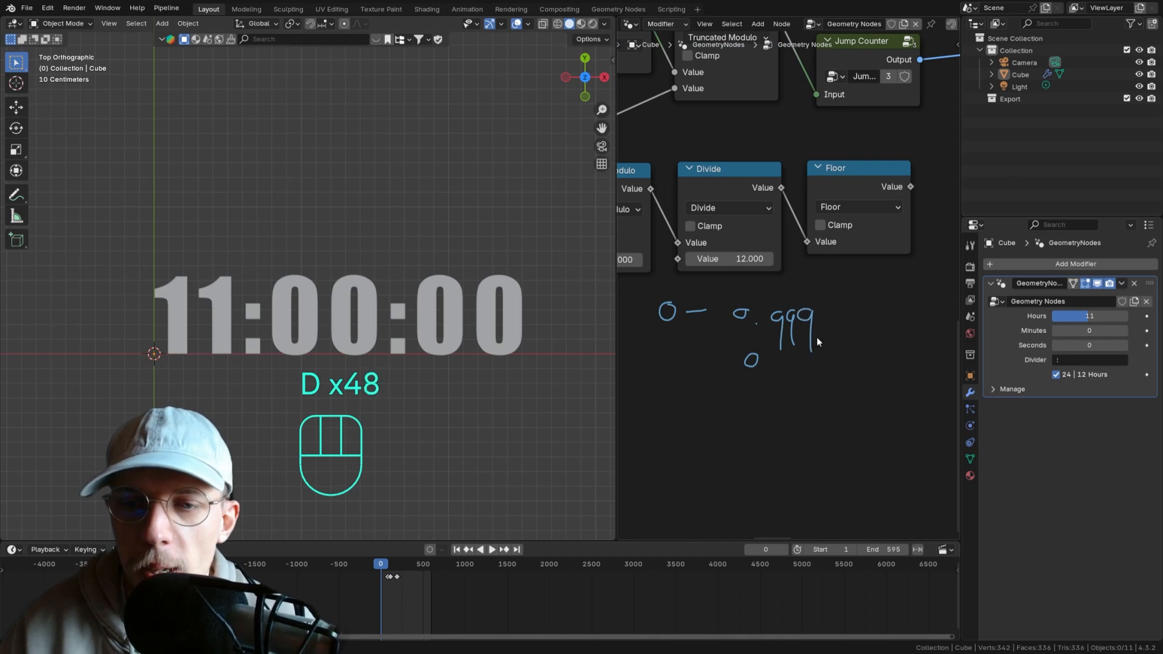
pyautogui.moveTo(689, 358)
pyautogui.mouseDown()
pyautogui.moveTo(709, 357)
pyautogui.moveTo(711, 368)
pyautogui.mouseUp()
pyautogui.keyDown('shift'); pyautogui.moveTo(715, 380); pyautogui.dragTo(733, 346, button='middle'); pyautogui.keyUp('shift')
# - Annotate the range 1 – 1.9999 with an arrow to 1 beneath the first handwritten range
pyautogui.moveTo(684, 367)
pyautogui.mouseDown()
pyautogui.moveTo(685, 388)
pyautogui.moveTo(723, 376)
pyautogui.moveTo(805, 397)
pyautogui.moveTo(840, 374)
pyautogui.moveTo(838, 397)
pyautogui.mouseUp()
pyautogui.click(768, 392)
pyautogui.moveTo(853, 361); pyautogui.dragTo(851, 408)
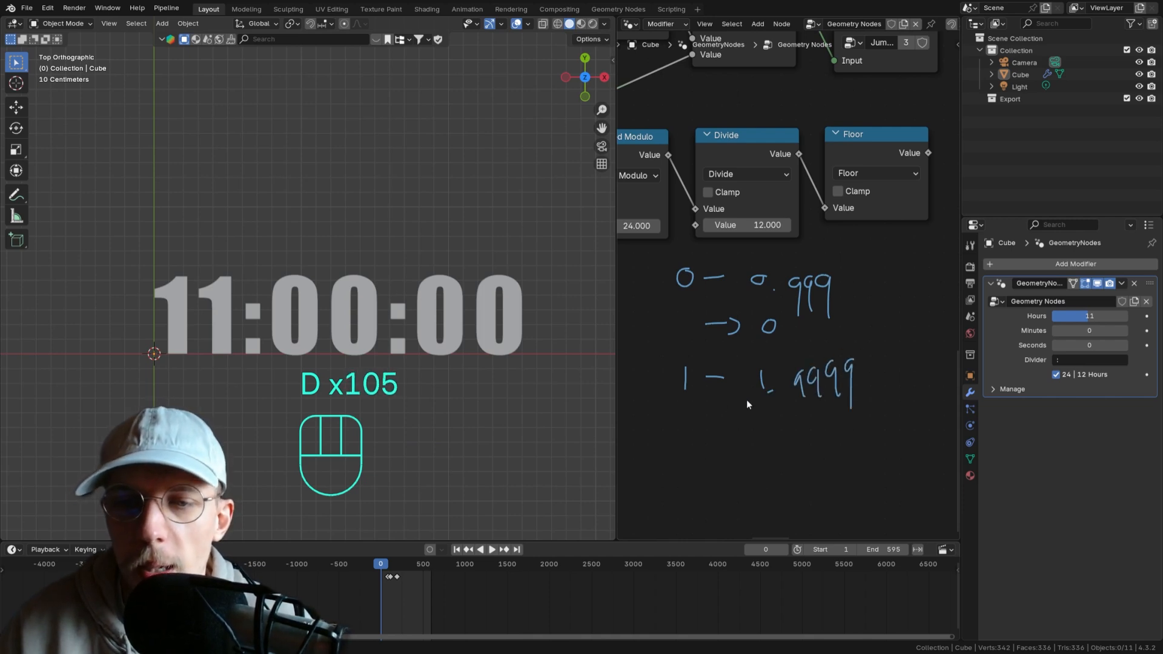
pyautogui.moveTo(698, 427); pyautogui.dragTo(727, 427)
pyautogui.moveTo(735, 419); pyautogui.dragTo(745, 447)
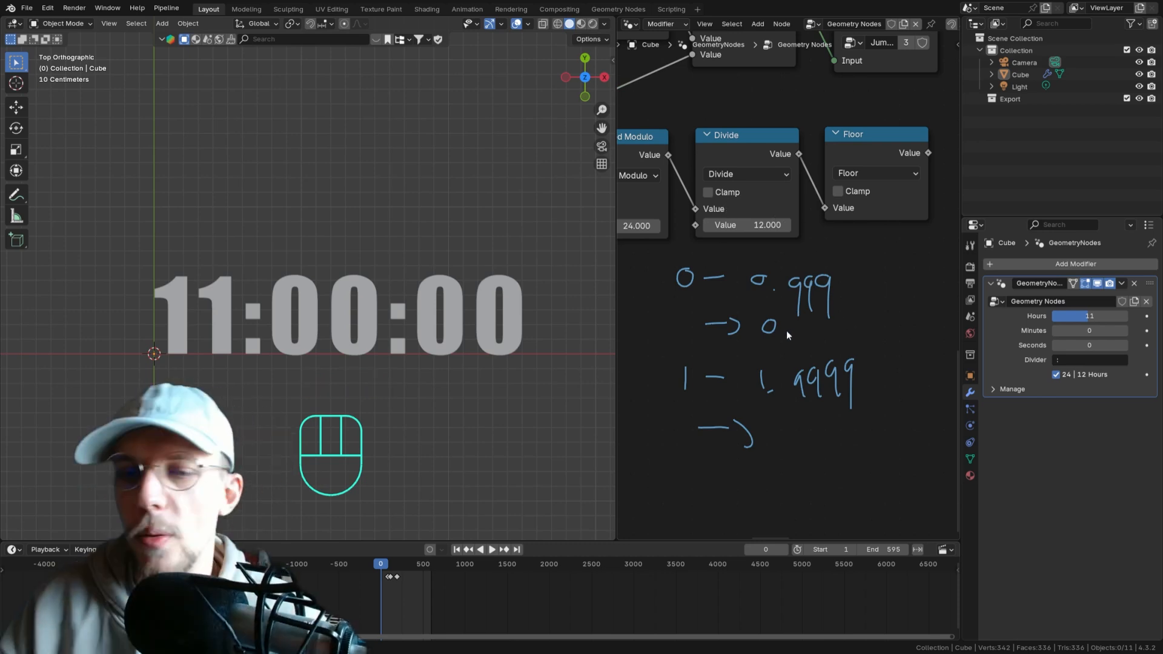
pyautogui.moveTo(766, 434)
pyautogui.mouseDown()
pyautogui.moveTo(775, 447)
pyautogui.moveTo(815, 447)
pyautogui.mouseUp()
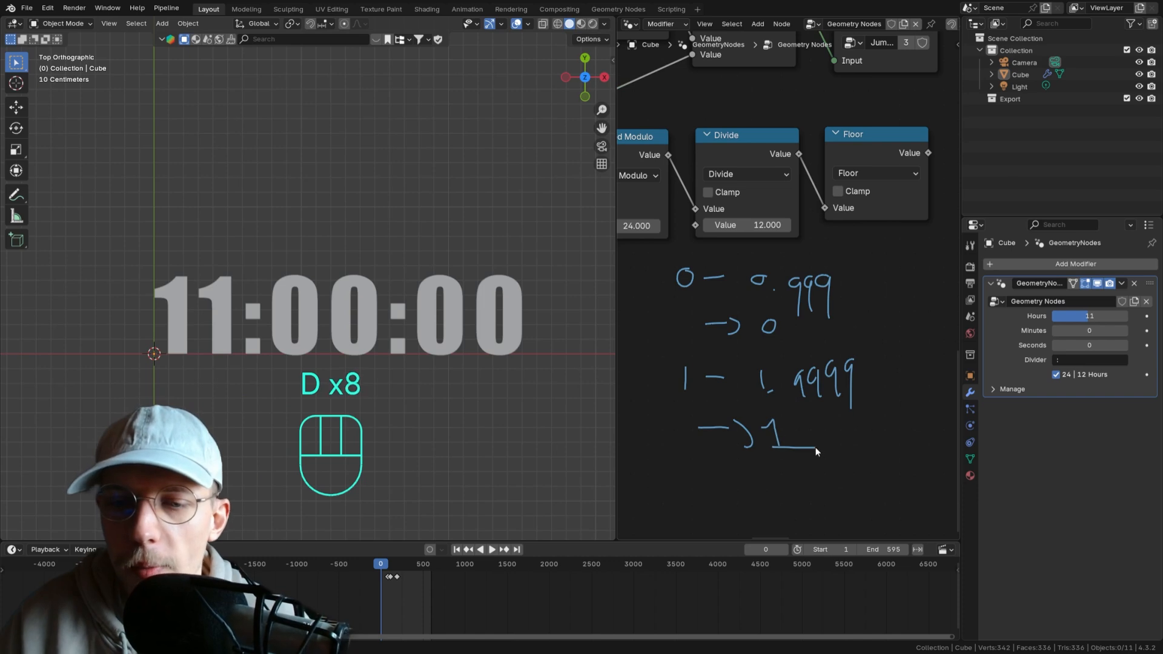
# - Erase the handwritten annotations beneath the Divide and Floor nodes
pyautogui.moveTo(722, 208); pyautogui.dragTo(765, 190, button='middle')
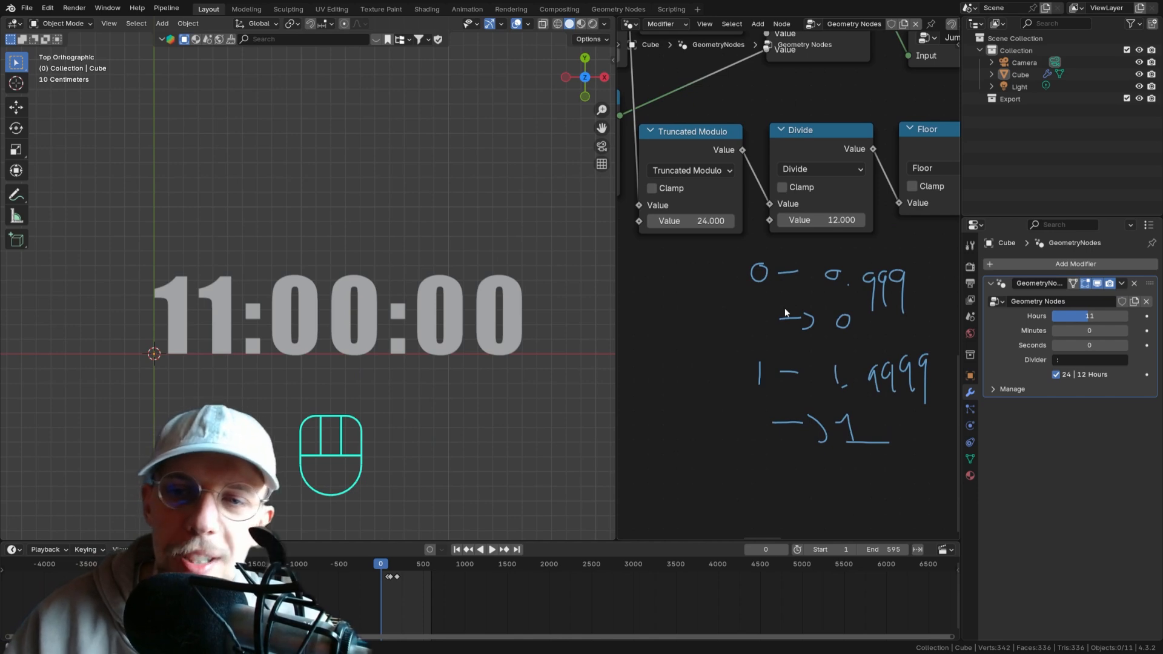
pyautogui.keyDown('shift'); pyautogui.moveTo(892, 309); pyautogui.dragTo(791, 304, button='middle'); pyautogui.keyUp('shift')
pyautogui.press('d')
pyautogui.moveTo(812, 241)
pyautogui.mouseDown(button='right')
pyautogui.moveTo(662, 268)
pyautogui.moveTo(907, 302)
pyautogui.moveTo(680, 379)
pyautogui.moveTo(812, 363)
pyautogui.moveTo(833, 421)
pyautogui.moveTo(766, 371)
pyautogui.mouseUp(button='right')
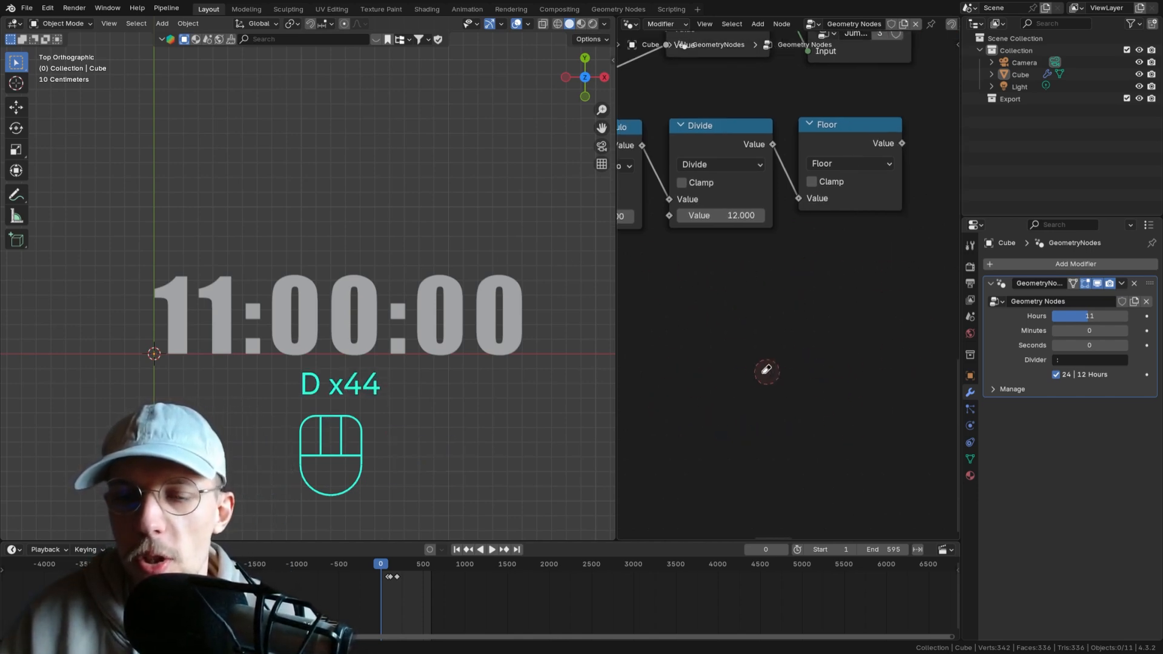
# - Add a Switch node with its Switch input driven by the Floor math node, and set its type to String
pyautogui.moveTo(869, 262); pyautogui.dragTo(742, 358, button='middle')
pyautogui.scroll(-4, 742, 358)
pyautogui.moveTo(766, 272); pyautogui.dragTo(822, 252)
pyautogui.write('swi')
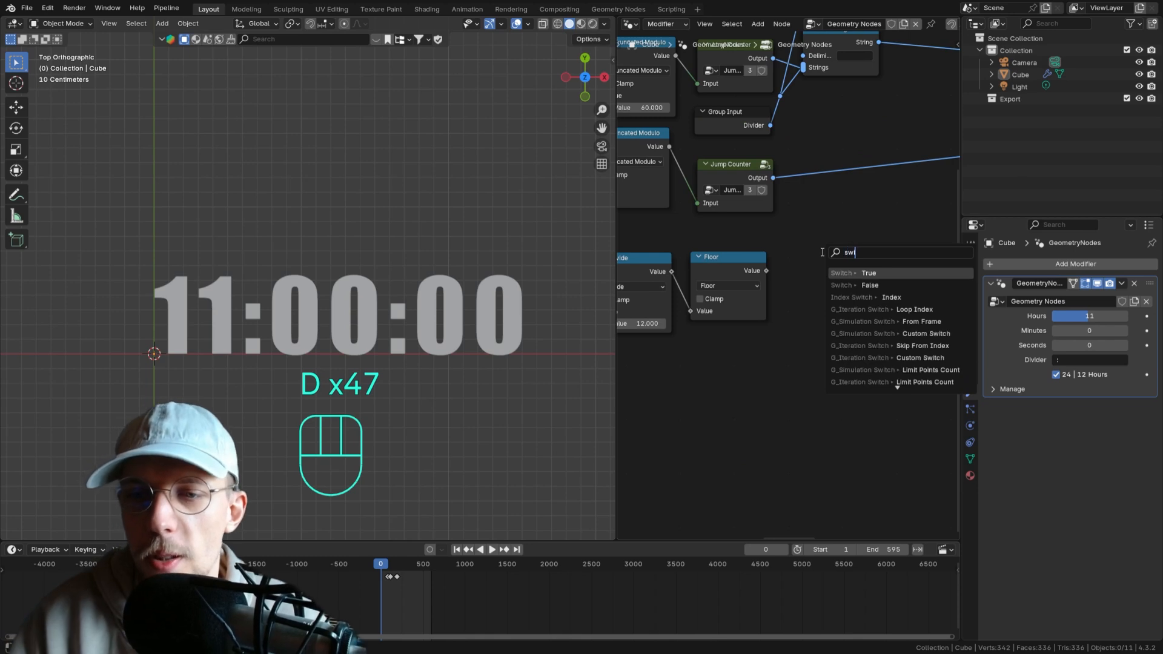
pyautogui.press('Return')
pyautogui.click(827, 300)
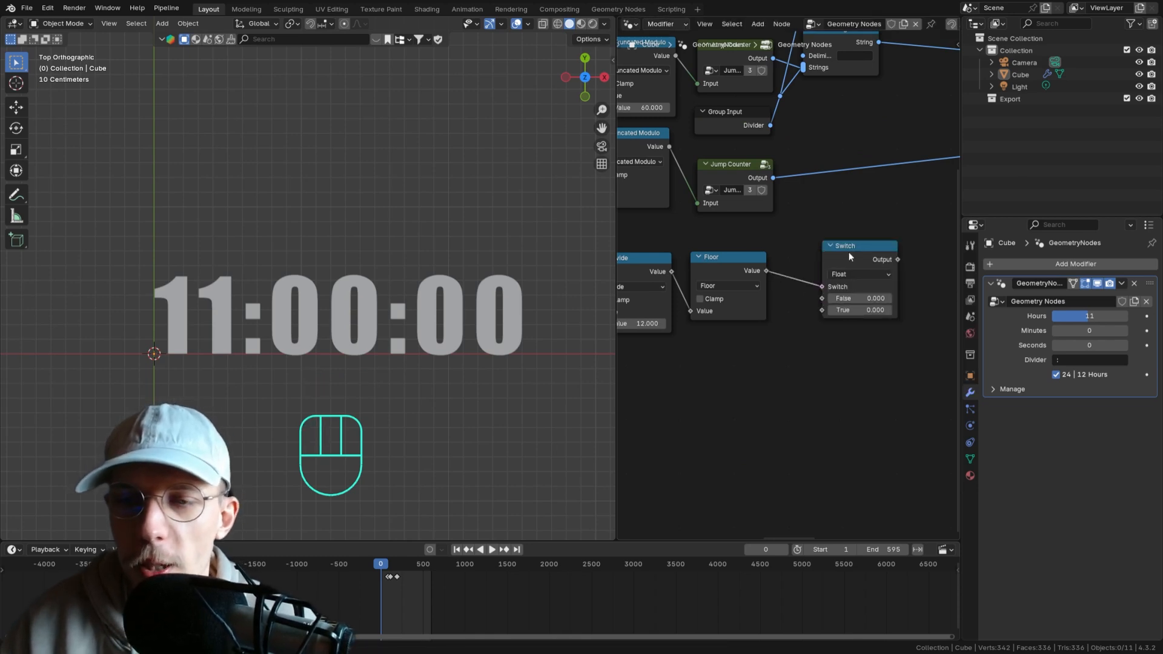
pyautogui.moveTo(849, 256); pyautogui.dragTo(803, 214, button='middle')
pyautogui.click(811, 232)
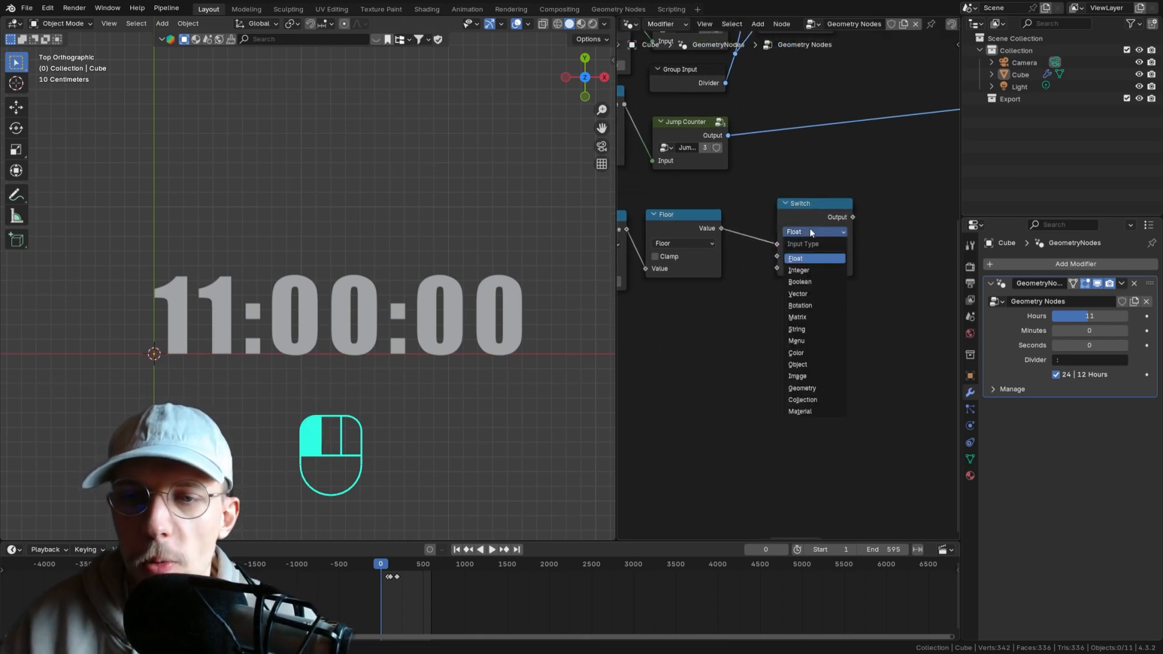
pyautogui.click(818, 329)
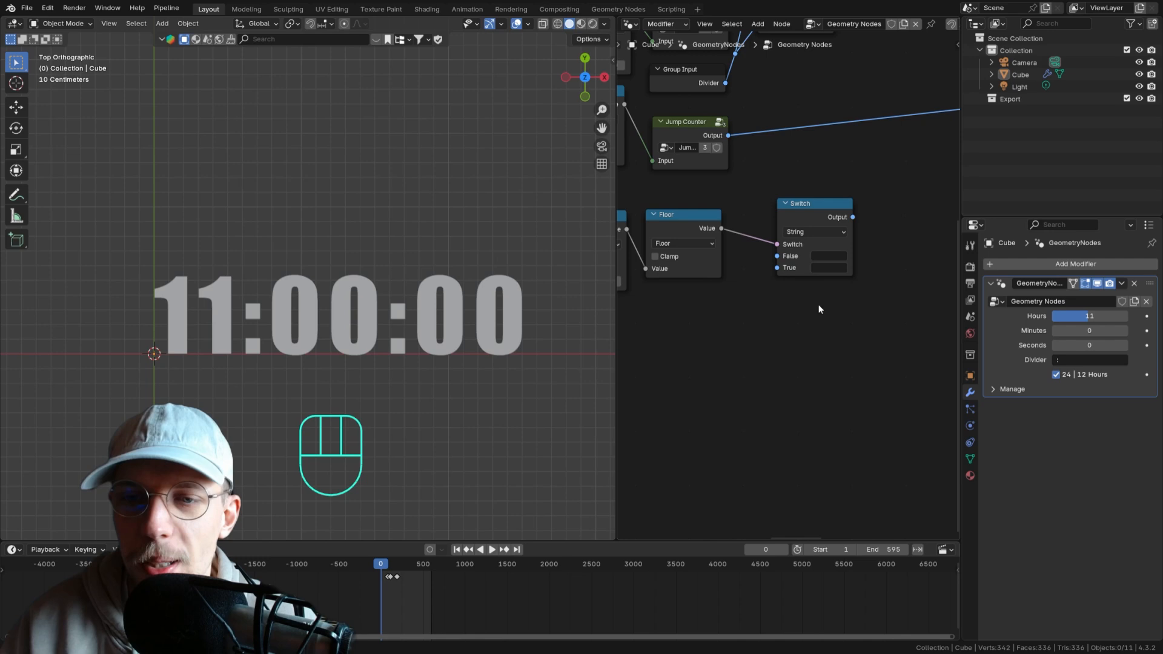
# - Set the String Switch node's False text to "am" and True text to "pm", and save the file
pyautogui.click(831, 257)
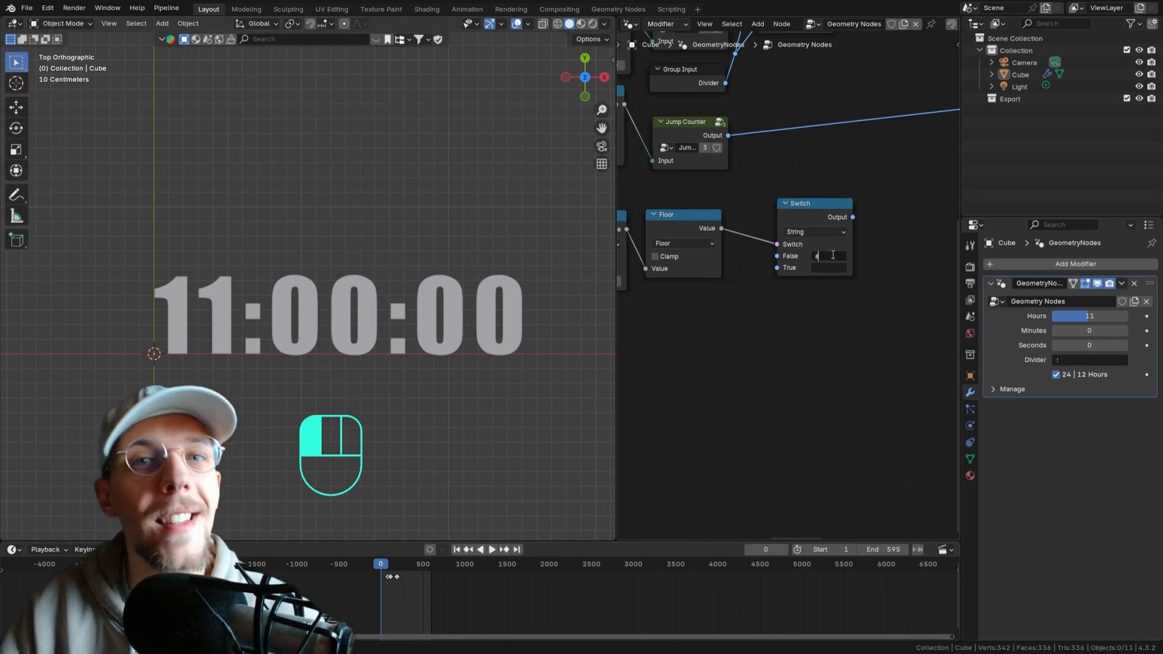
pyautogui.write('pm')
pyautogui.press('Return')
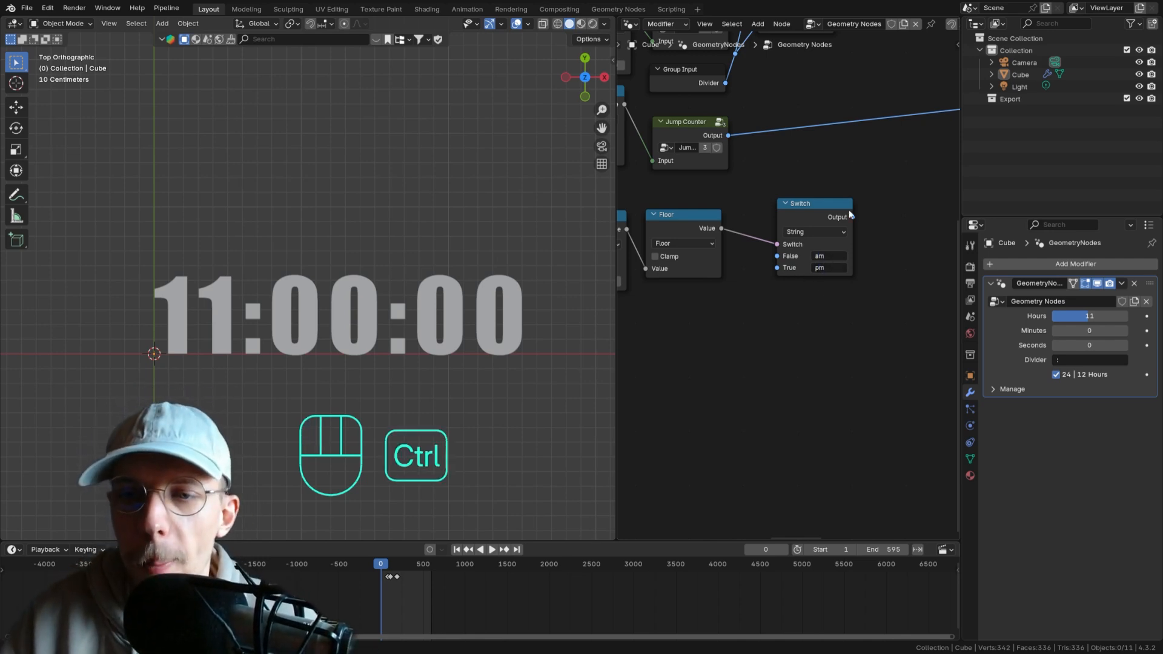
pyautogui.hotkey('ctrl', 's')
# - Move the final Join Strings, String to Curves, Fill Curve and Group Output nodes to free up space, and save the file
pyautogui.scroll(-4, 832, 257)
pyautogui.moveTo(861, 260); pyautogui.dragTo(690, 226, button='middle')
pyautogui.moveTo(932, 243); pyautogui.dragTo(795, 153)
pyautogui.moveTo(808, 219); pyautogui.dragTo(896, 197, button='middle')
pyautogui.press('g')
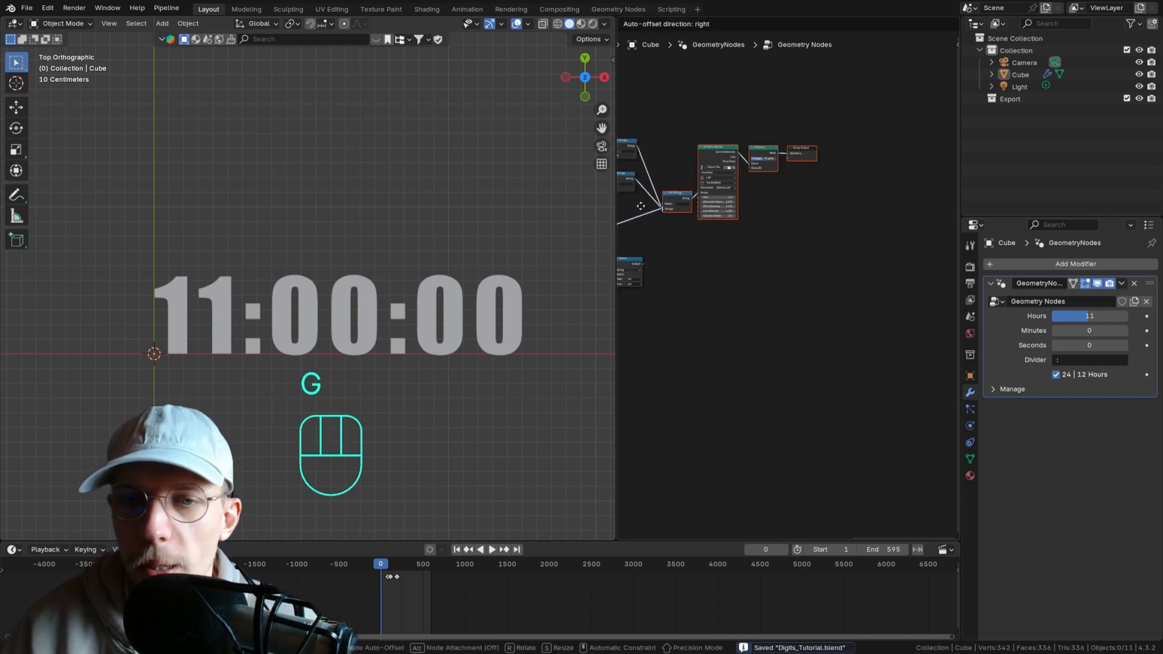
pyautogui.click(641, 207)
pyautogui.moveTo(753, 212); pyautogui.dragTo(815, 236, button='middle')
pyautogui.scroll(4, 813, 242)
pyautogui.click(803, 170)
pyautogui.moveTo(804, 170); pyautogui.dragTo(786, 161)
pyautogui.keyDown('ctrl'); pyautogui.moveTo(789, 285); pyautogui.dragTo(780, 203, button='middle'); pyautogui.keyUp('ctrl')
pyautogui.hotkey('ctrl', 's')
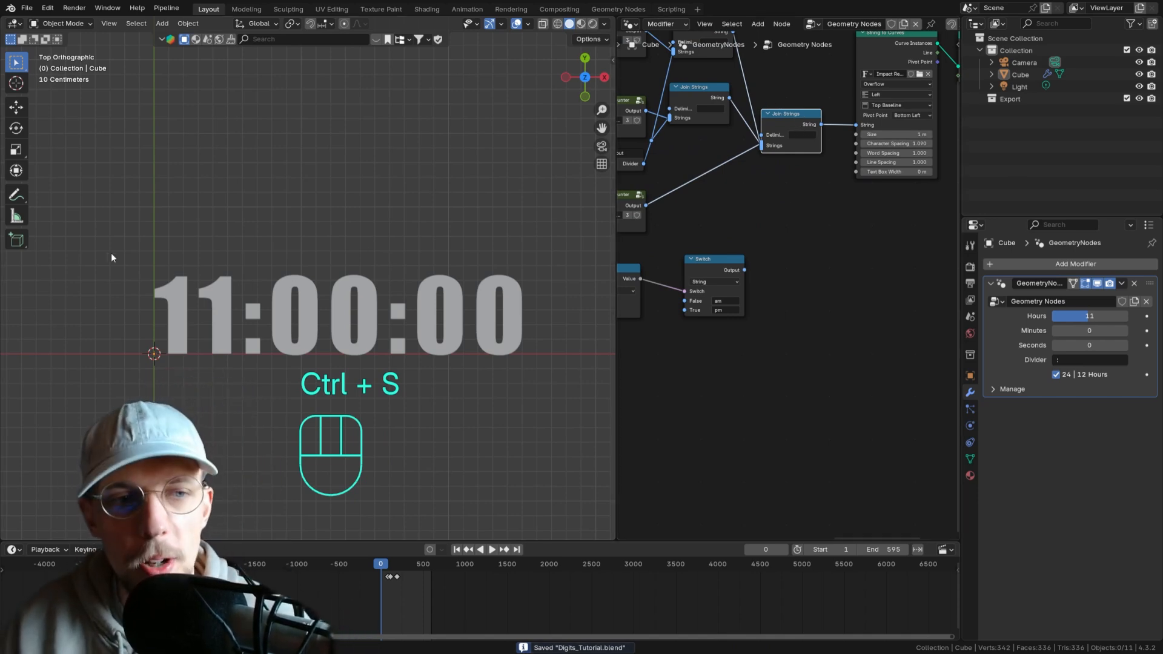
# - Circle the empty spot beside the clock's hour digits with an annotation, and erase it
pyautogui.press('d')
pyautogui.moveTo(121, 237)
pyautogui.mouseDown()
pyautogui.moveTo(115, 280)
pyautogui.moveTo(153, 241)
pyautogui.mouseUp()
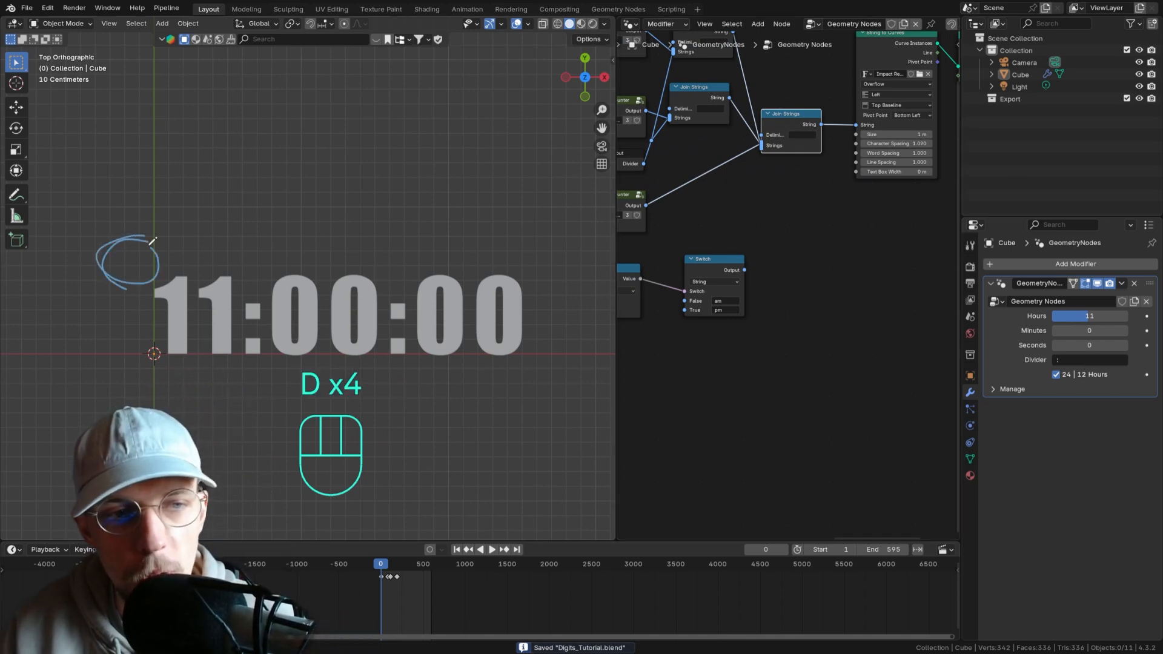
pyautogui.moveTo(148, 242); pyautogui.dragTo(139, 283, button='right')
# - Duplicate the String to Curves node below the original and feed its String input from the am/pm Switch output
pyautogui.scroll(1, 788, 281)
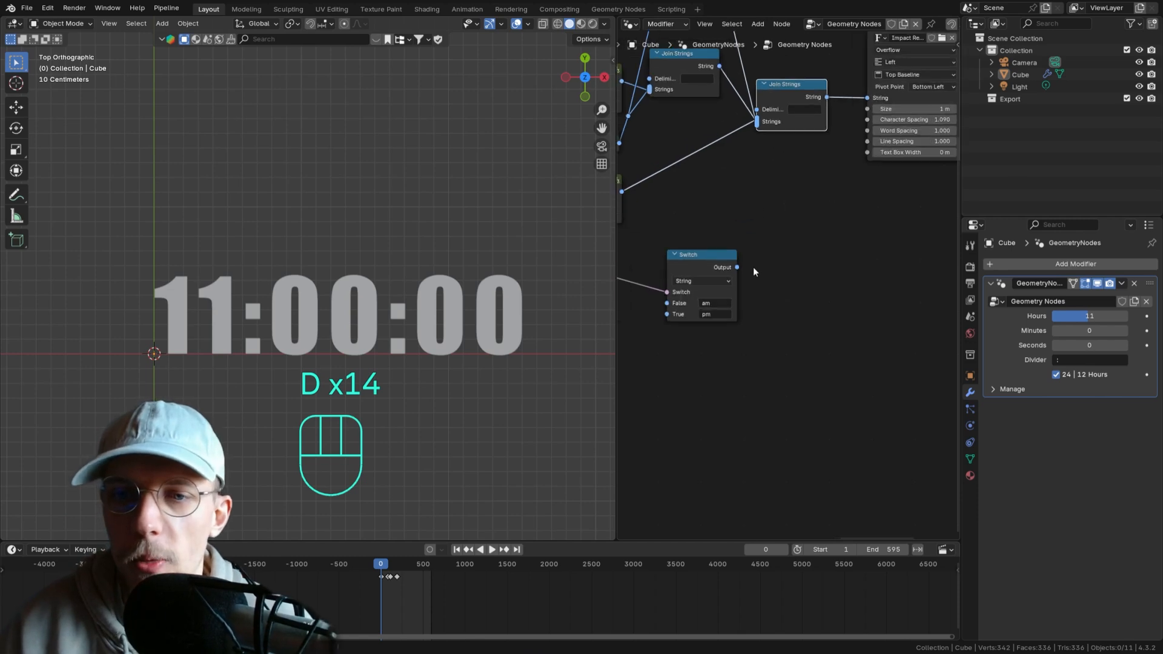
pyautogui.scroll(-1, 754, 260)
pyautogui.click(848, 92)
pyautogui.hotkey('shift', 'd')
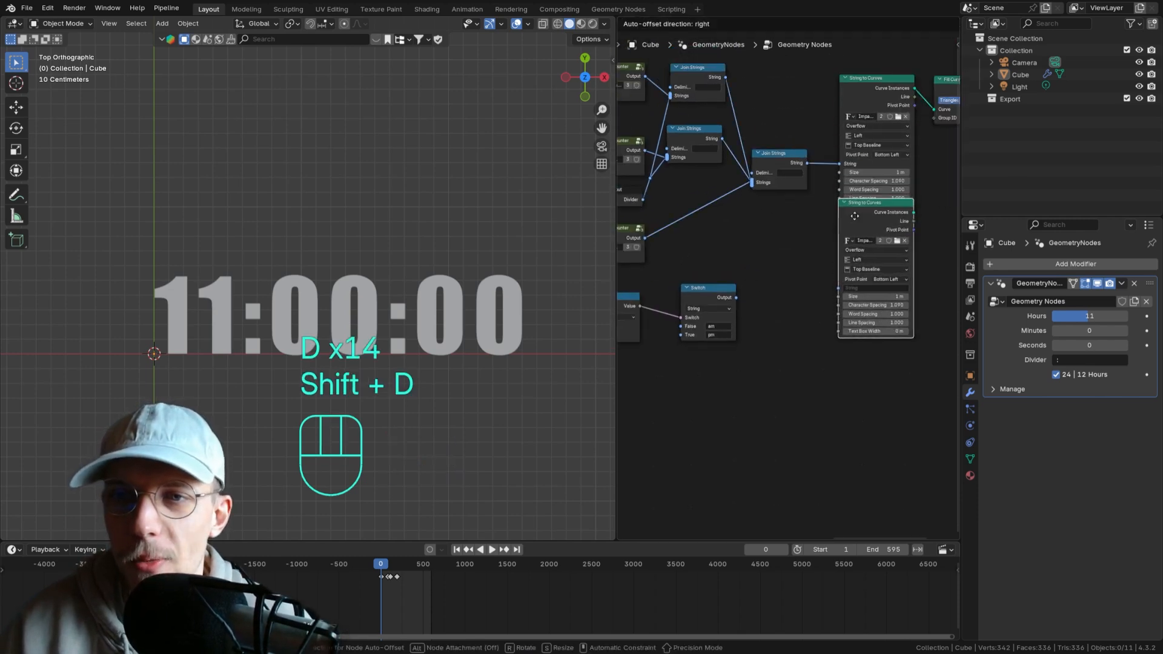
pyautogui.click(781, 310)
pyautogui.moveTo(892, 238); pyautogui.dragTo(751, 254, button='middle')
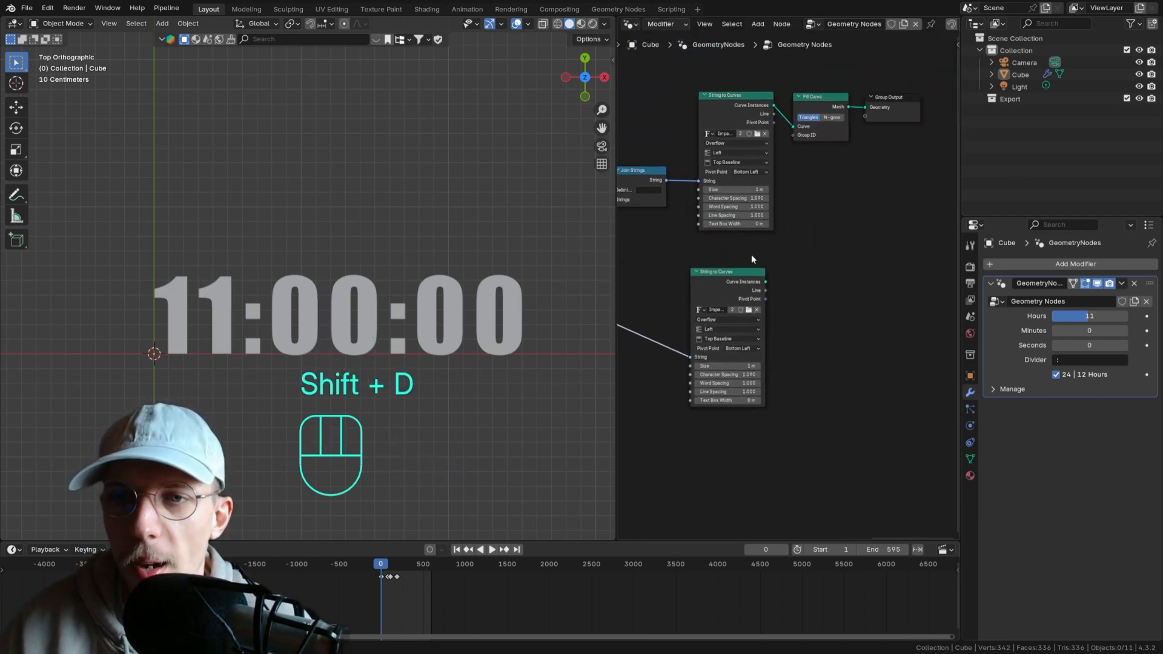
# - Insert a Join Geometry node before Fill Curve and connect the duplicated String to Curves node's Curve Instances to it
pyautogui.hotkey('shift', 'a')
pyautogui.write('join geo')
pyautogui.press('Return')
pyautogui.click(806, 110)
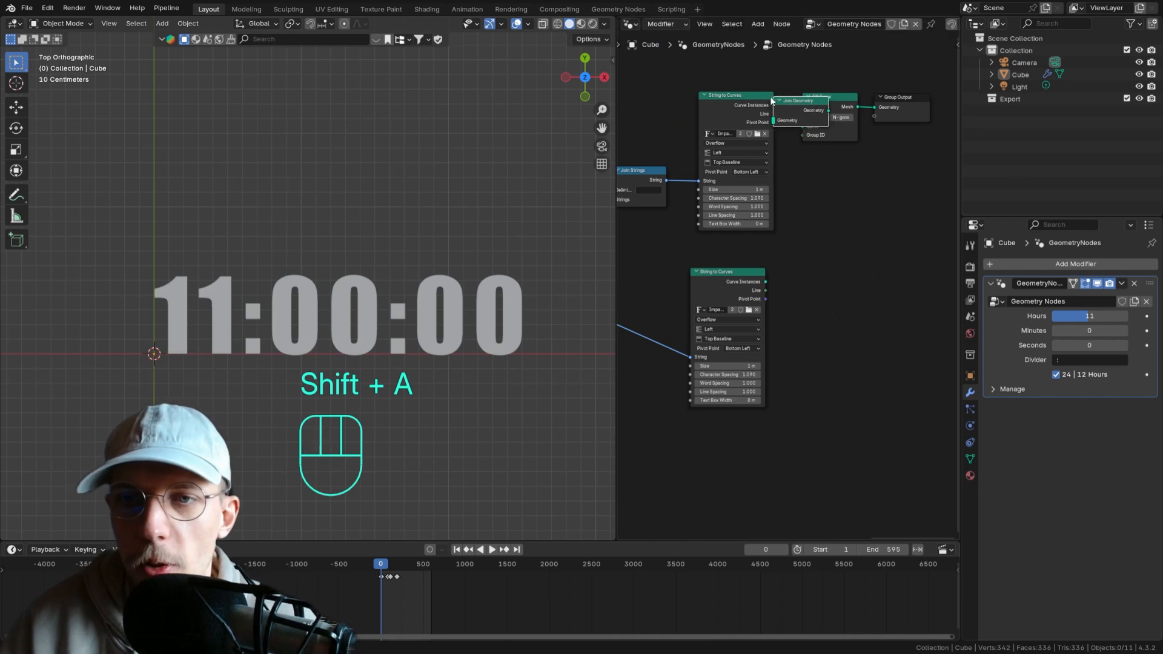
pyautogui.moveTo(766, 282); pyautogui.dragTo(789, 159)
pyautogui.moveTo(789, 131); pyautogui.dragTo(789, 130)
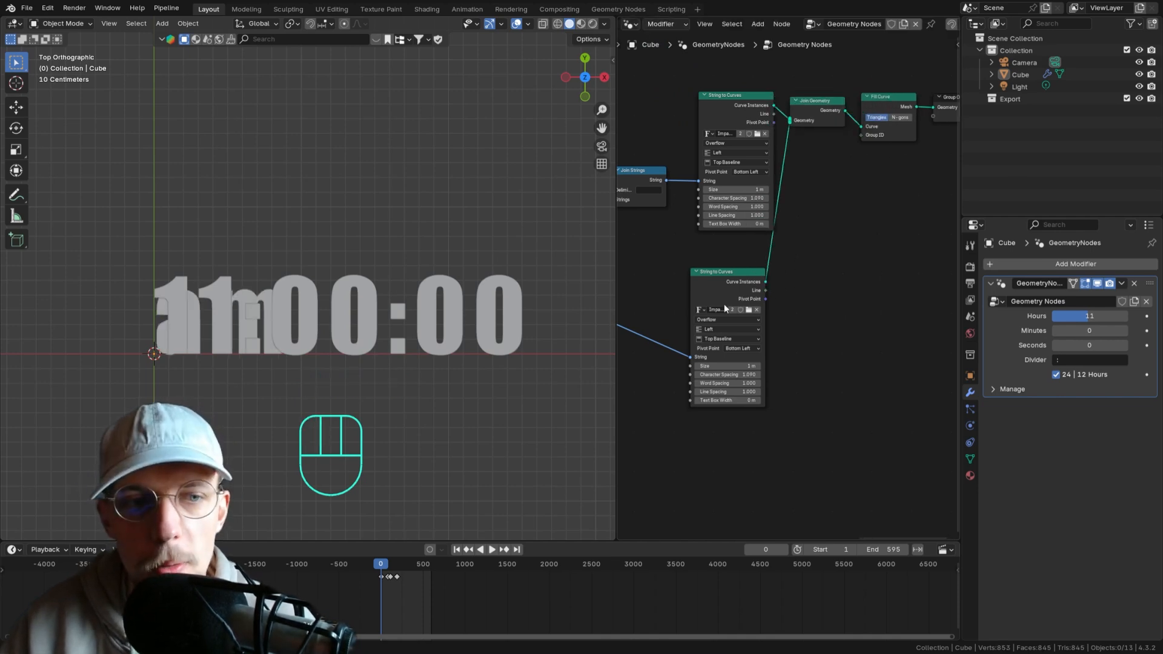
# - Insert a Set Position node between the am/pm String to Curves node and Join Geometry
pyautogui.moveTo(720, 315)
pyautogui.mouseDown(button='middle')
pyautogui.moveTo(825, 248)
pyautogui.moveTo(730, 310)
pyautogui.mouseUp(button='middle')
pyautogui.hotkey('shift', 'a')
pyautogui.write('set po')
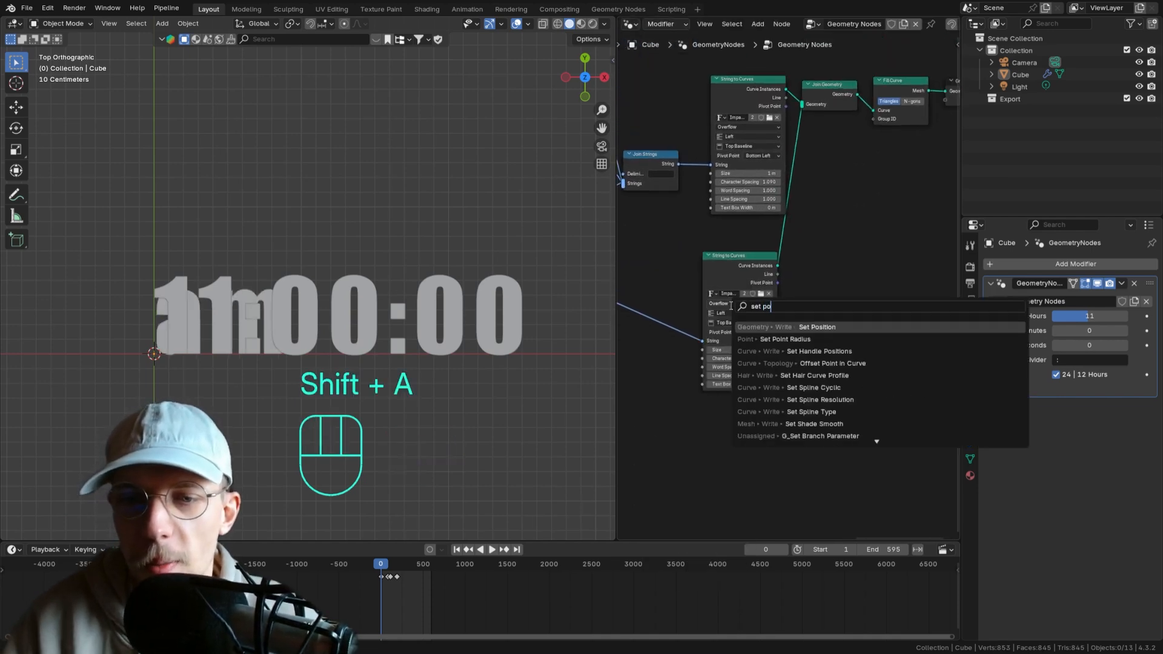
pyautogui.press('Return')
pyautogui.click(775, 237)
# - Set the am/pm label's X offset to -0.46 m and its text size to 0.45 m
pyautogui.scroll(3, 798, 261)
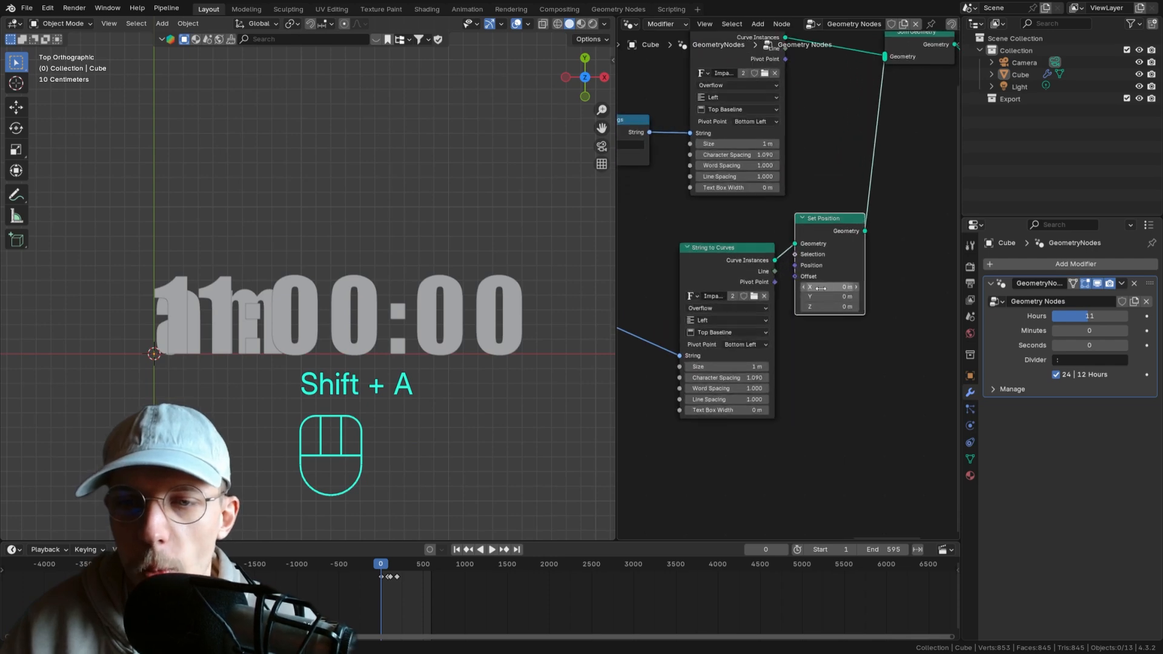
pyautogui.keyDown('shift'); pyautogui.moveTo(829, 287); pyautogui.dragTo(878, 297); pyautogui.keyUp('shift')
pyautogui.keyDown('shift'); pyautogui.moveTo(741, 366); pyautogui.dragTo(787, 297); pyautogui.keyUp('shift')
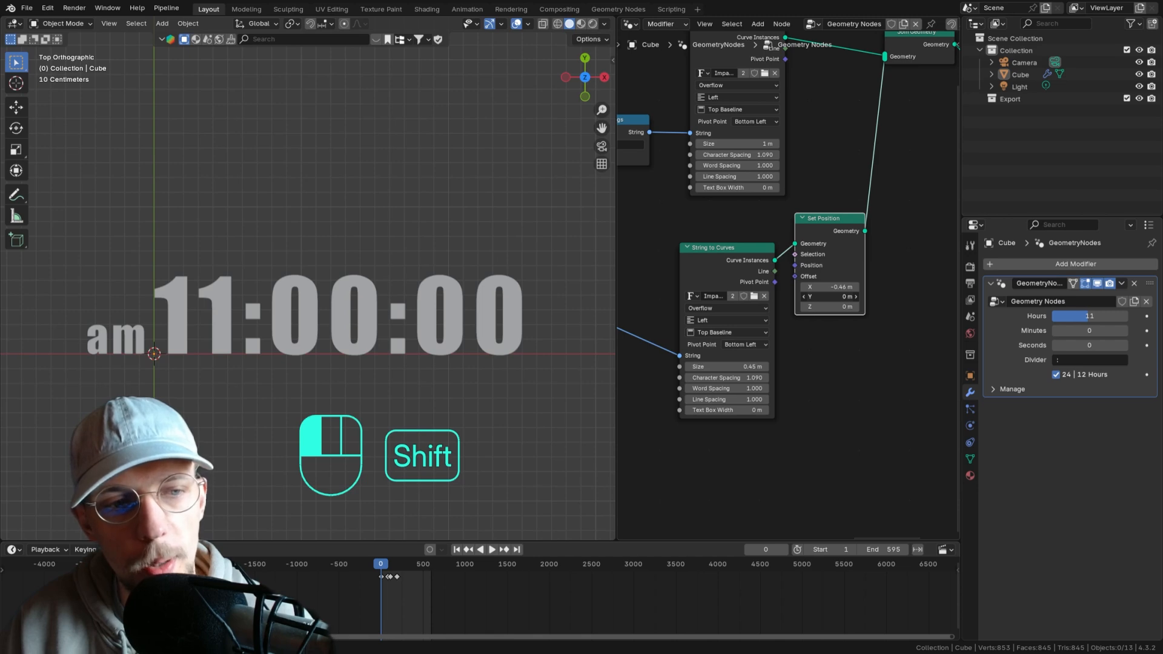
pyautogui.keyDown('shift'); pyautogui.moveTo(821, 326); pyautogui.dragTo(852, 311, button='middle'); pyautogui.keyUp('shift')
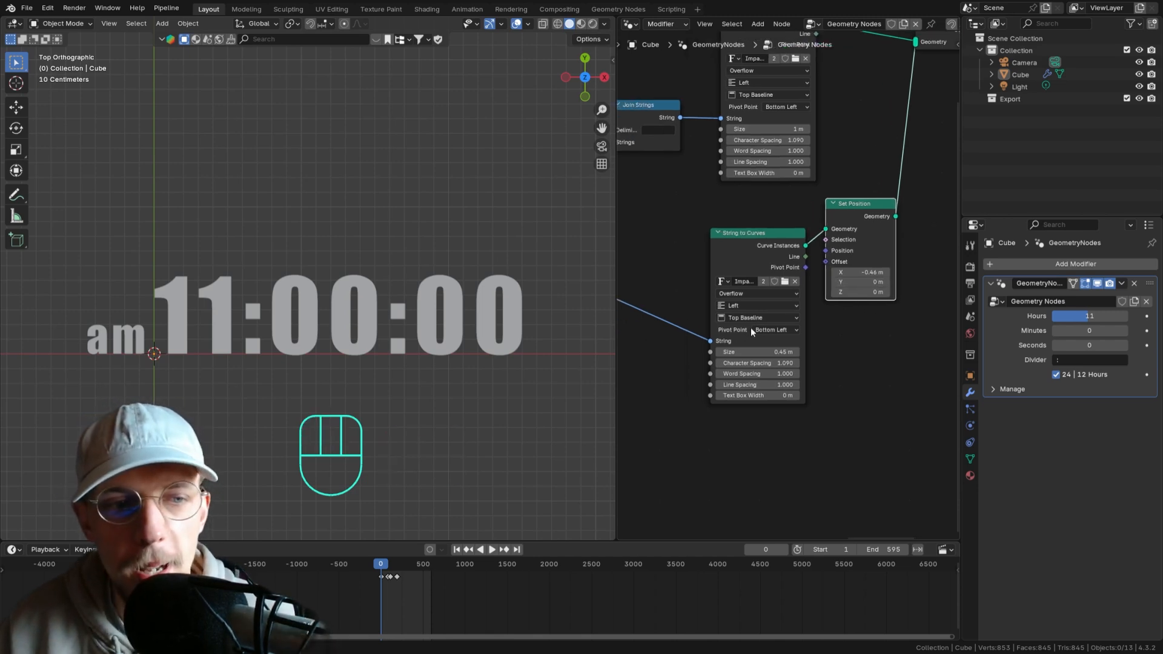
# - Set the start time to 23 hours, 59 minutes, 59 seconds and play the animation past midnight
pyautogui.click(1090, 317)
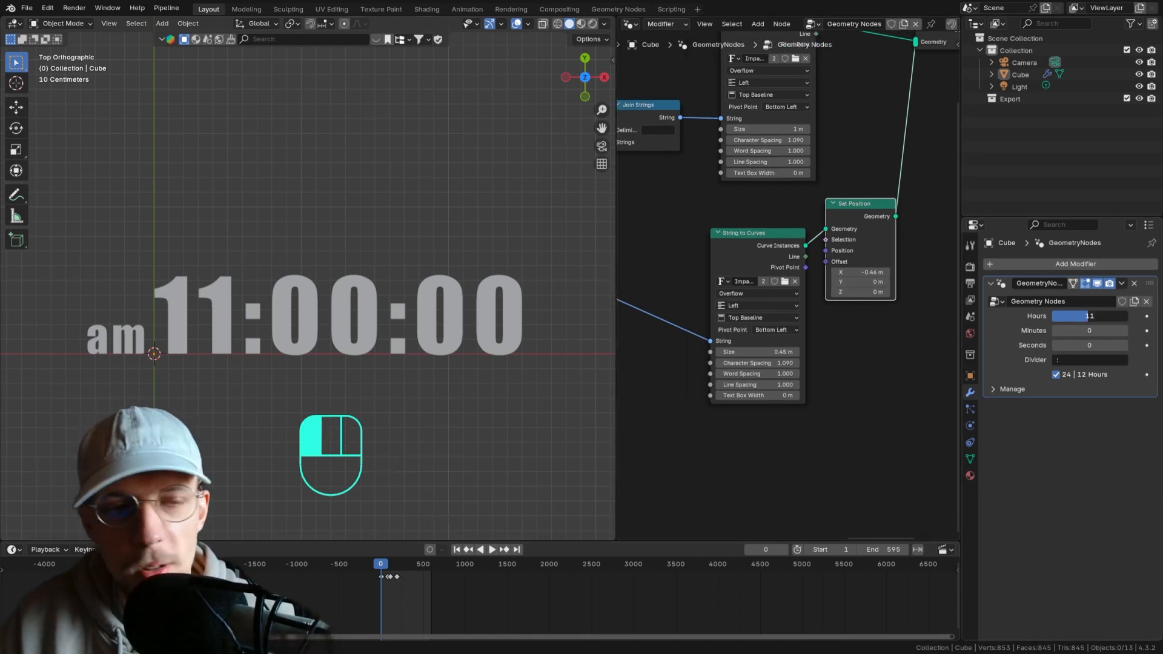
pyautogui.moveTo(1090, 316); pyautogui.dragTo(1127, 346)
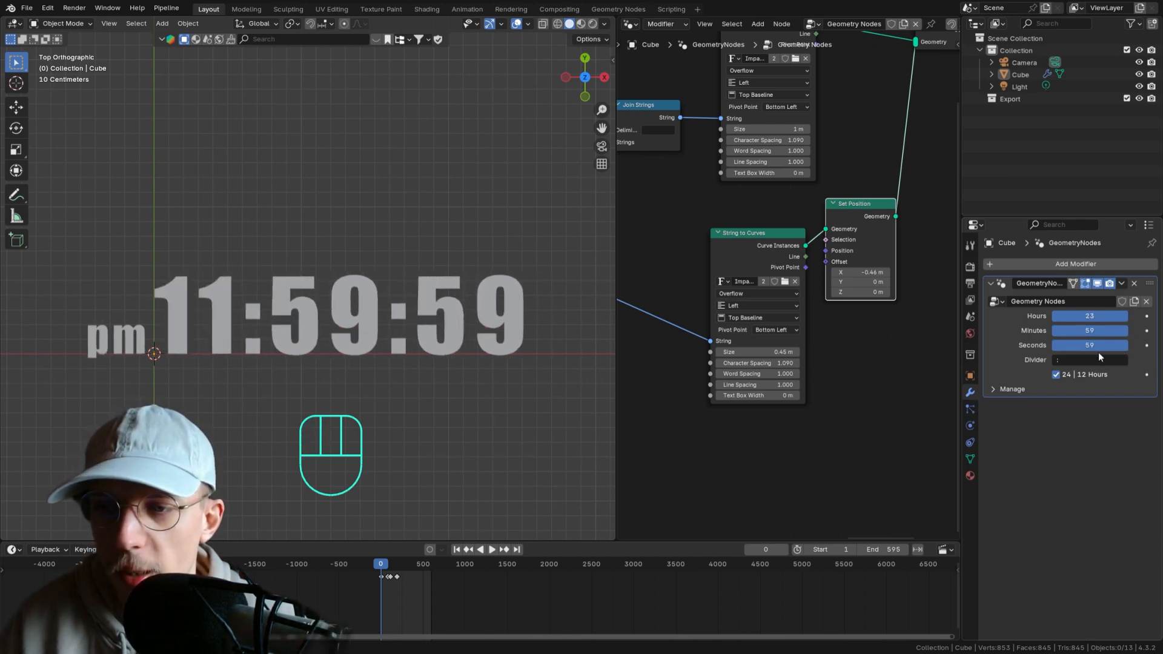
pyautogui.press('space')
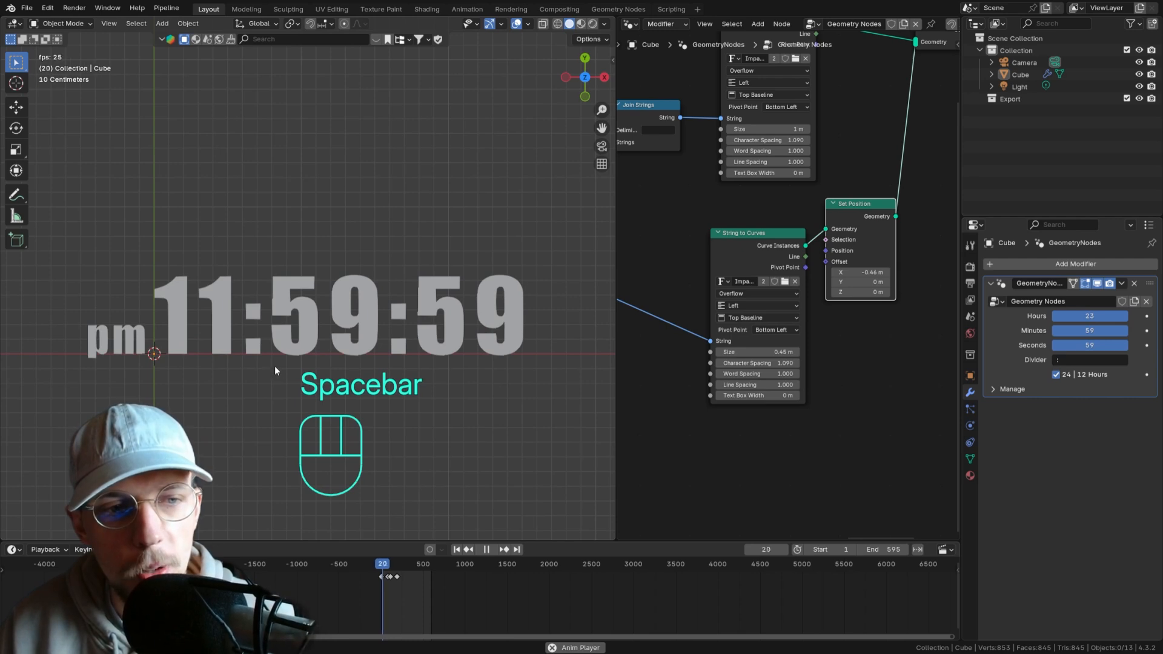
pyautogui.press('space')
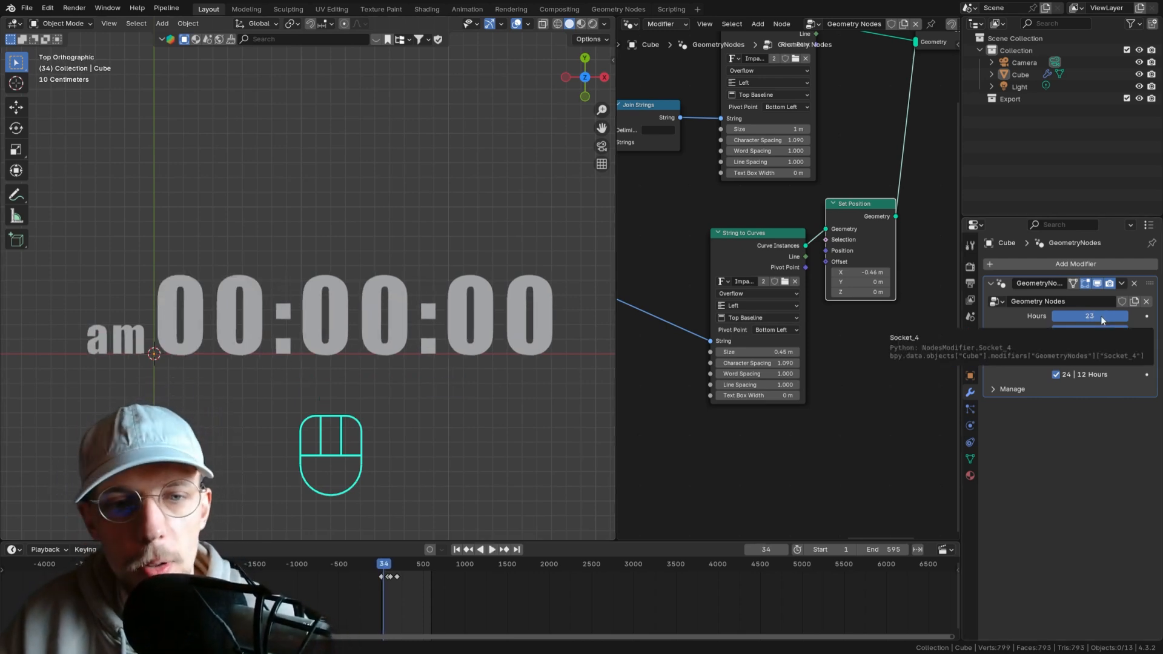
# - Reset the modifier's Hours, Minutes and Seconds to 0 and save the file
pyautogui.moveTo(1102, 317); pyautogui.dragTo(1040, 331)
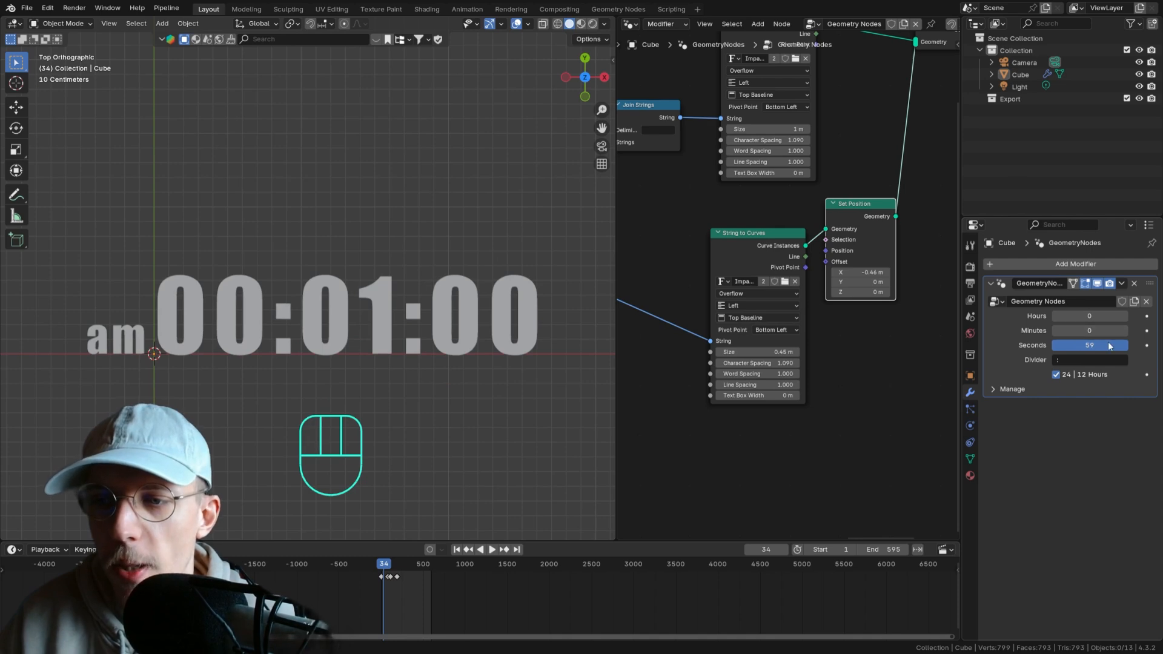
pyautogui.moveTo(1112, 345); pyautogui.dragTo(1044, 348)
pyautogui.scroll(-5, 867, 271)
pyautogui.moveTo(771, 292); pyautogui.dragTo(787, 298, button='middle')
pyautogui.hotkey('ctrl', 's')
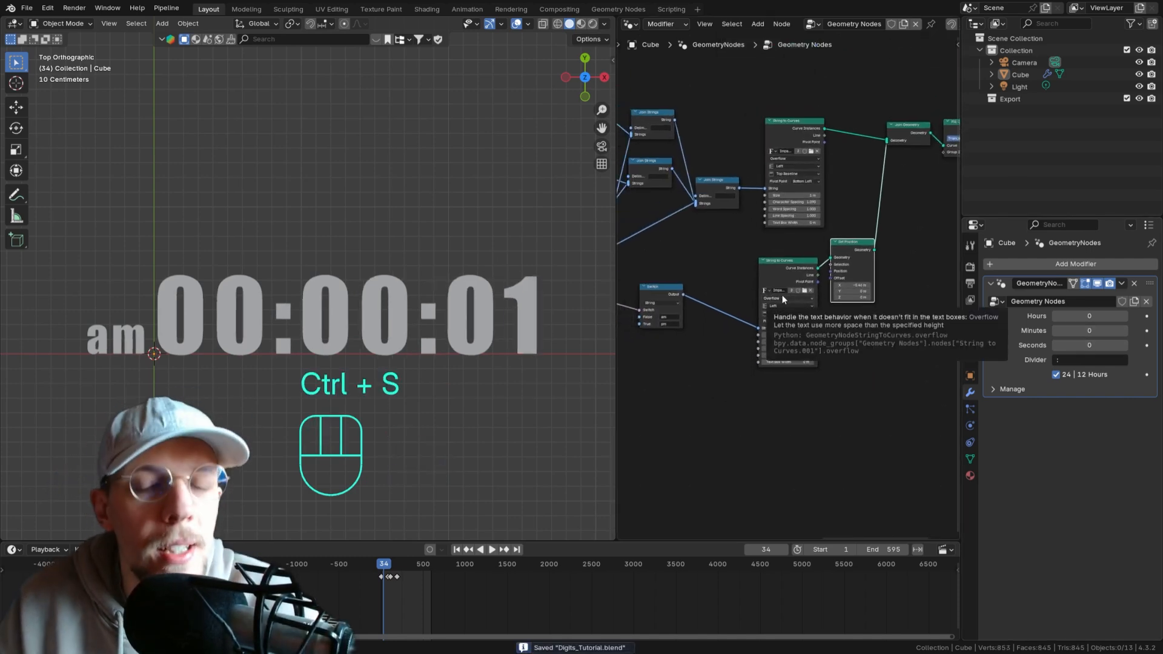
# - Insert a Geometry Switch node before Join Geometry with the Set Position output feeding its True input, and save
pyautogui.scroll(2, 835, 263)
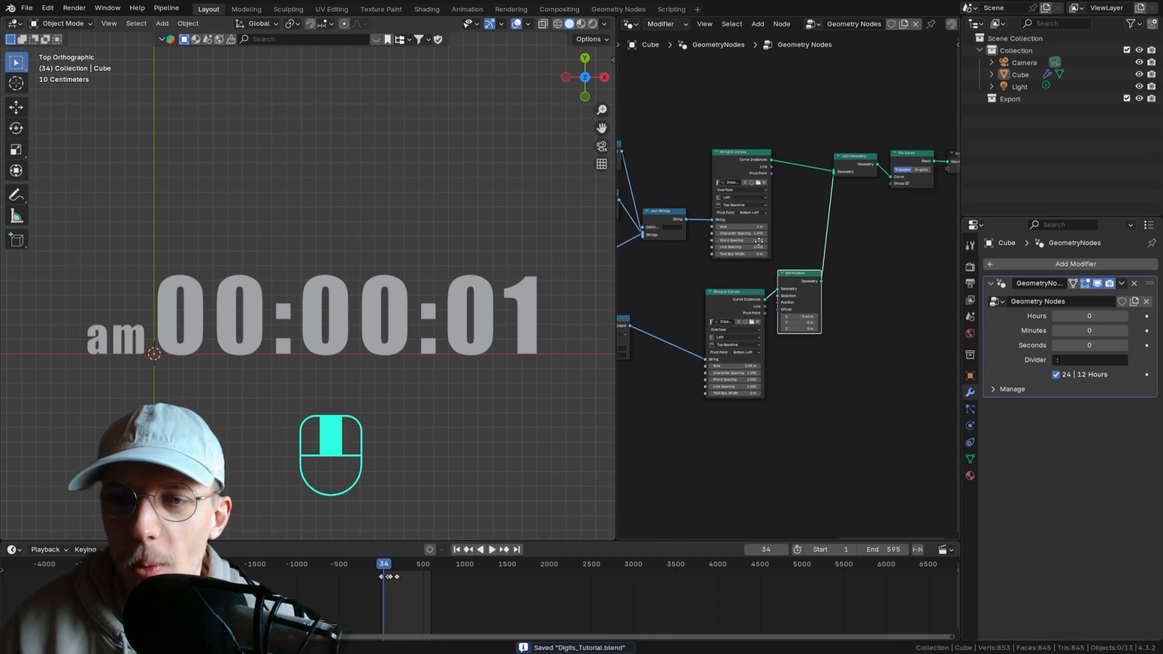
pyautogui.hotkey('shift', 'a')
pyautogui.write('swith')
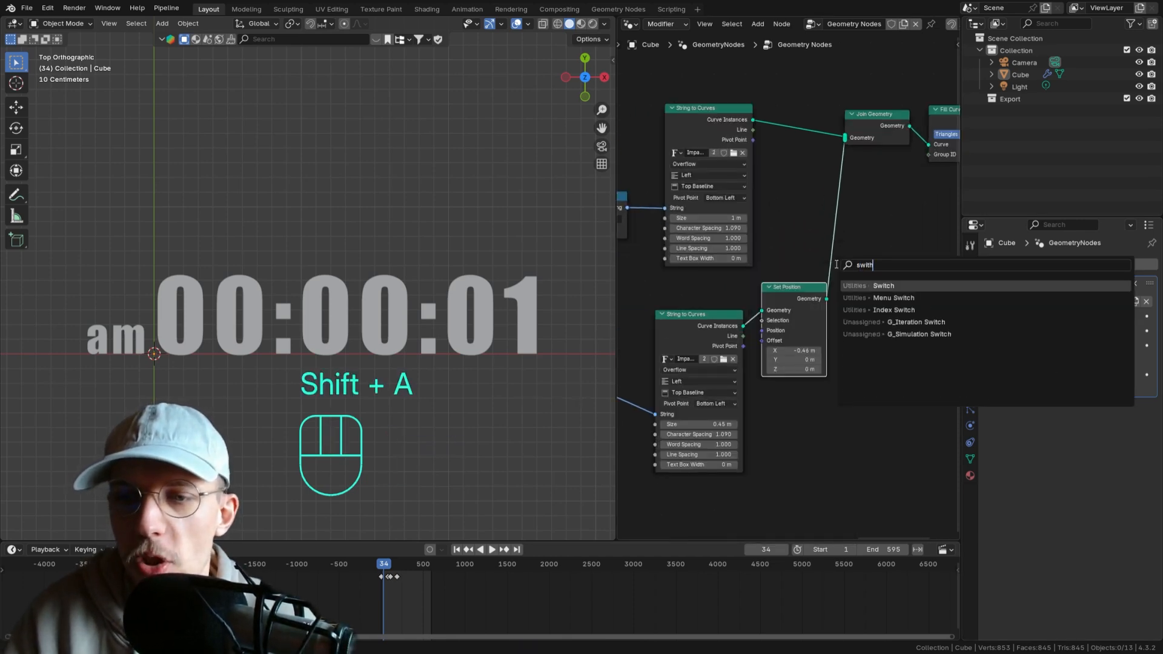
pyautogui.press('Return')
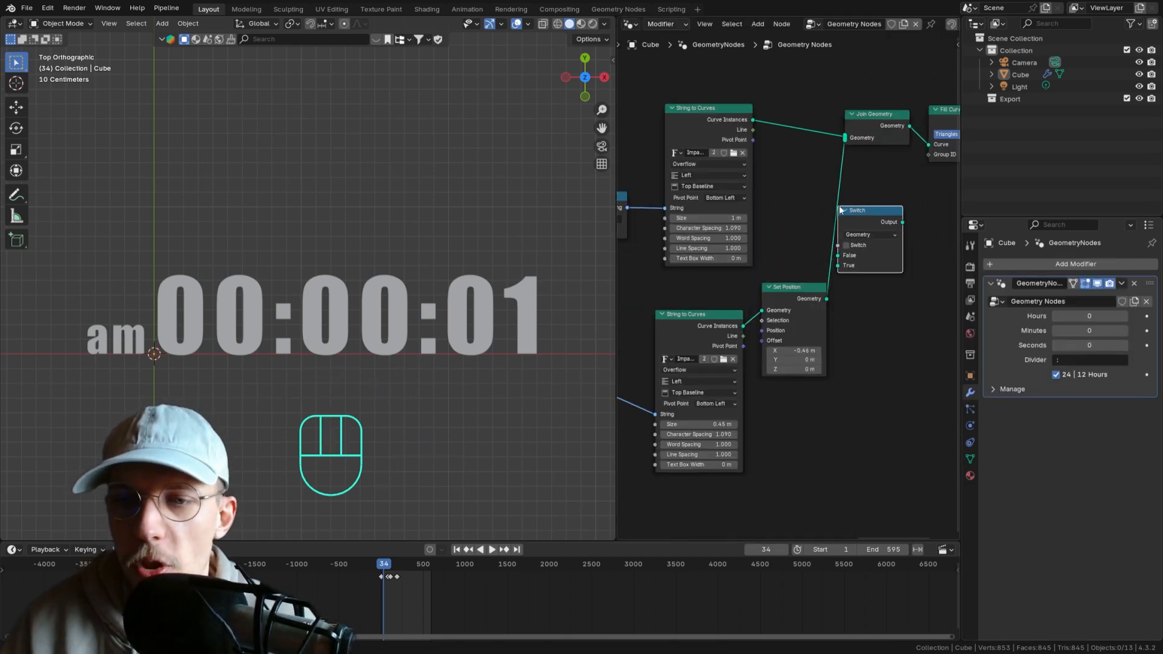
pyautogui.click(853, 206)
pyautogui.moveTo(845, 252); pyautogui.dragTo(849, 264)
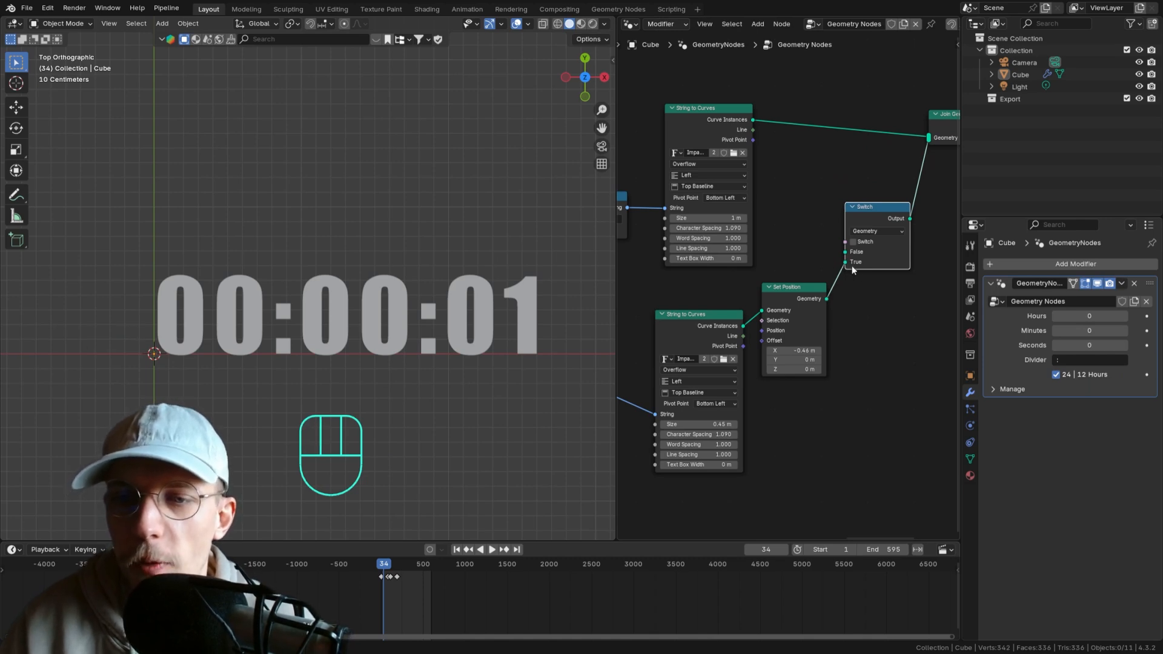
pyautogui.scroll(-3, 852, 266)
pyautogui.hotkey('ctrl', 's')
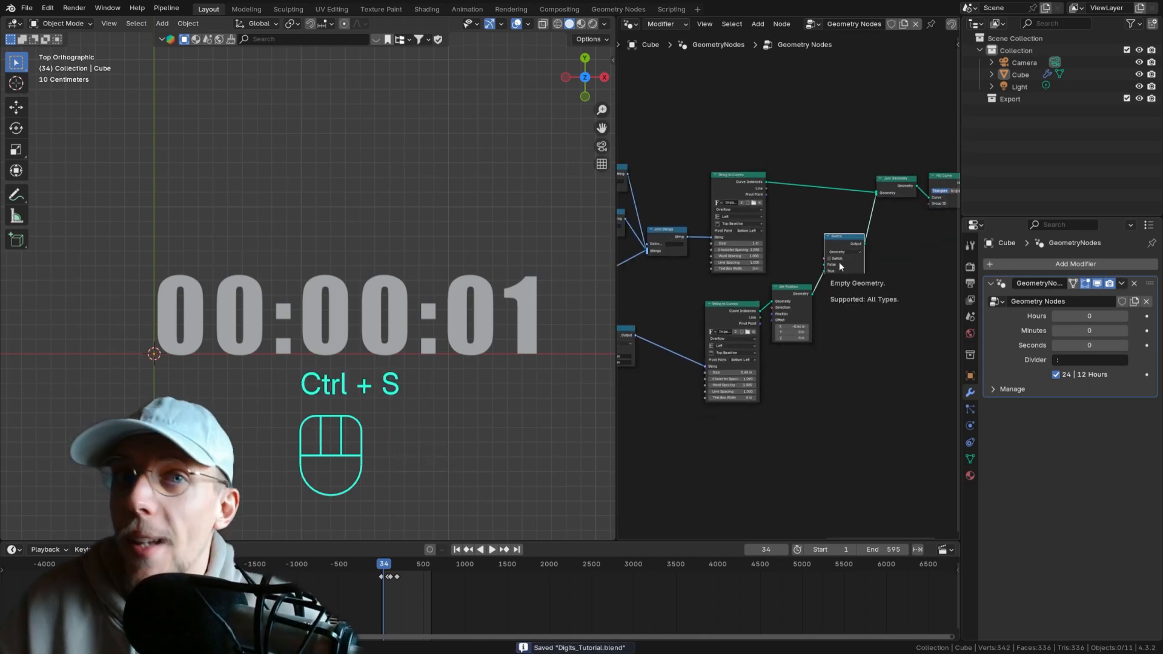
# - Add a Group Input node driving the Geometry Switch with 24 | 12 Hours, hide its unused sockets, and save
pyautogui.scroll(3, 838, 262)
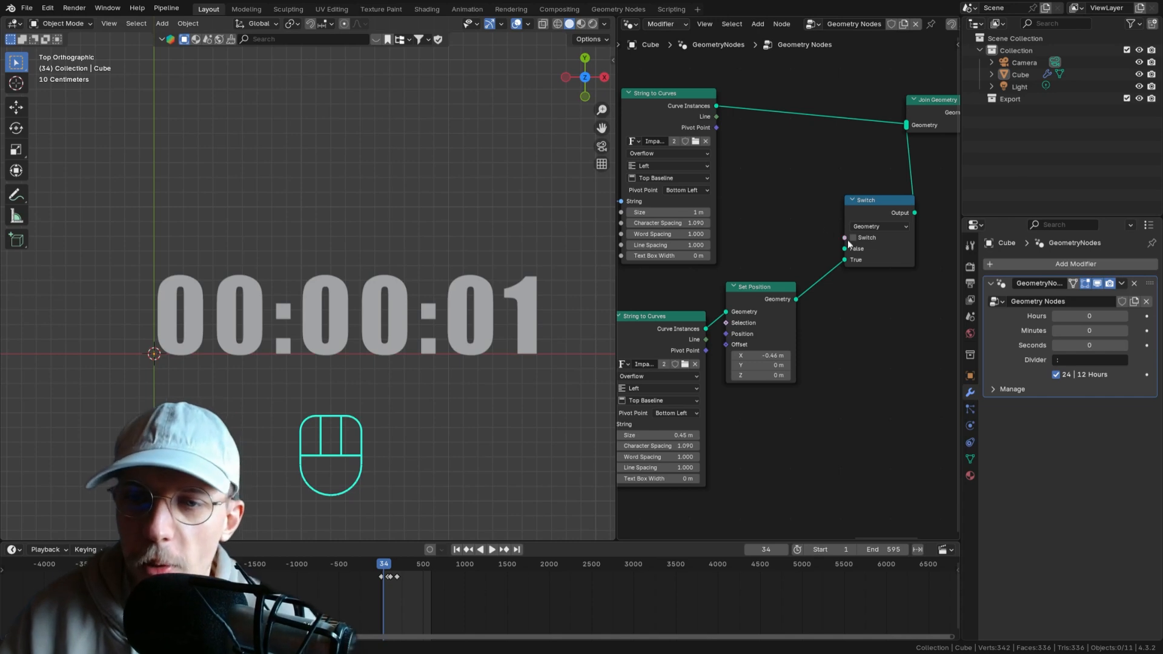
pyautogui.scroll(2, 848, 244)
pyautogui.hotkey('shift', 'a')
pyautogui.write('group')
pyautogui.press('Return')
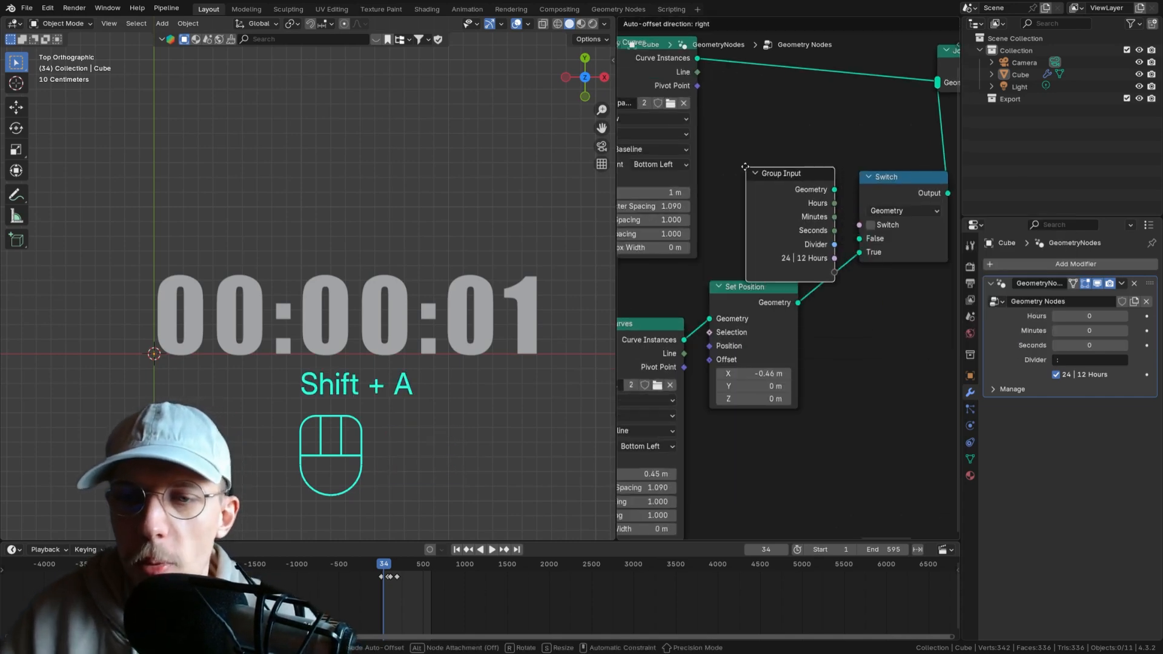
pyautogui.click(725, 146)
pyautogui.moveTo(815, 238); pyautogui.dragTo(861, 233)
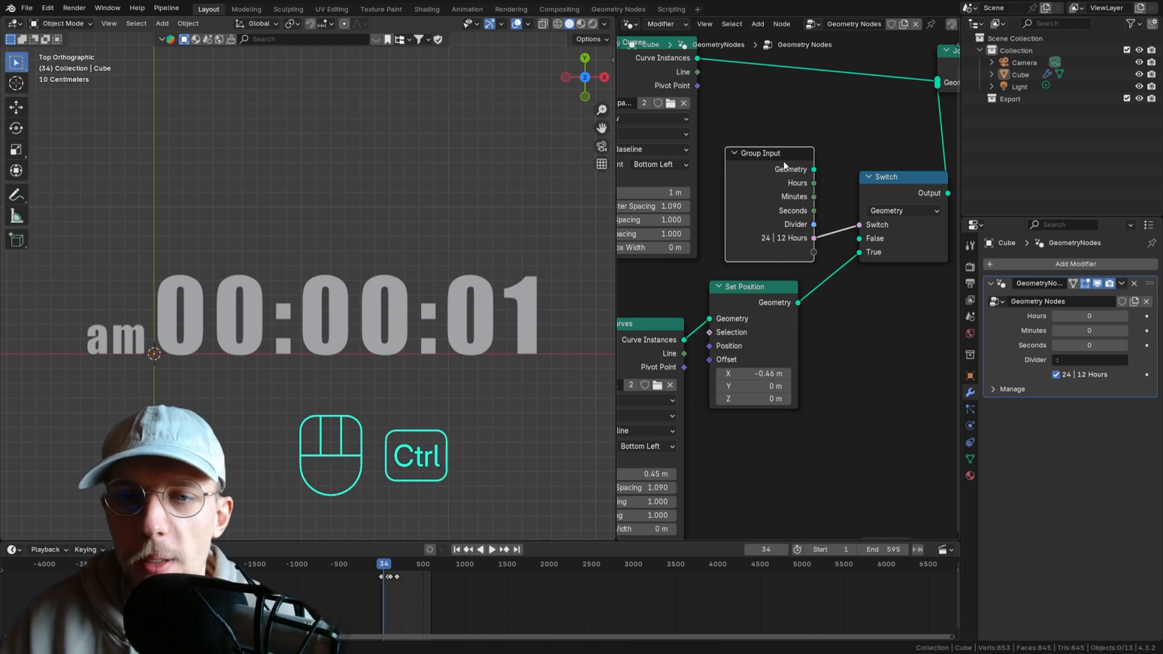
pyautogui.hotkey('ctrl', 'h')
pyautogui.press('g')
pyautogui.scroll(-3, 811, 232)
pyautogui.hotkey('ctrl', 's')
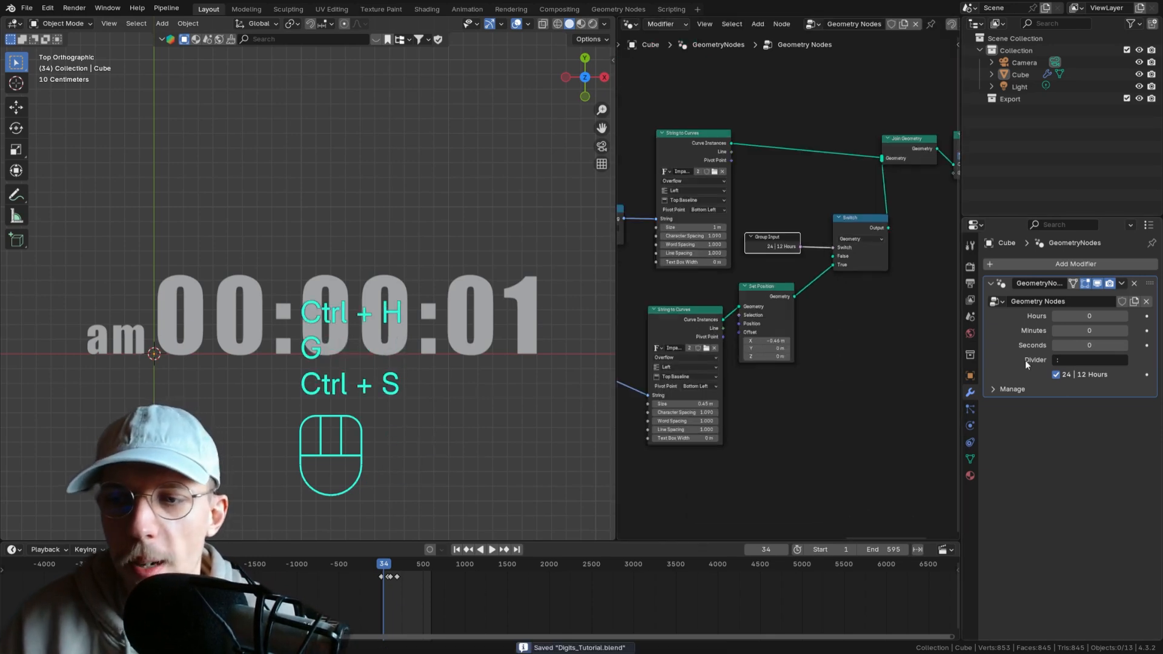
# - Test the am/pm label by disabling 24 | 12 Hours, setting Hours to 13 and re-enabling the option, and save
pyautogui.click(1056, 376)
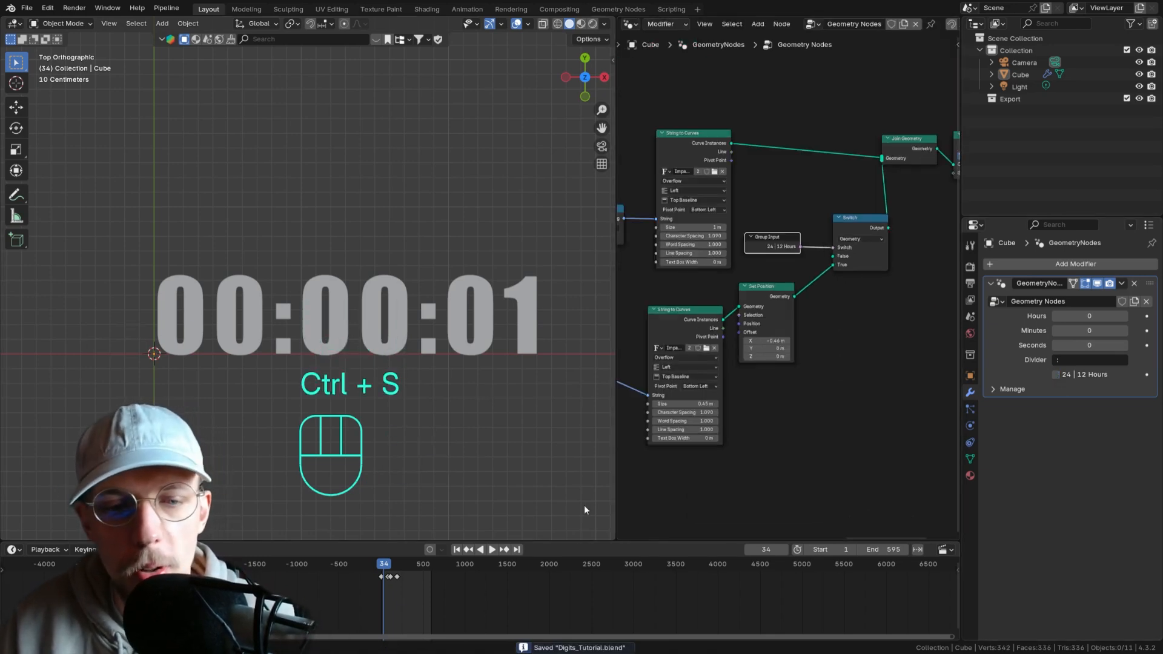
pyautogui.moveTo(1089, 319); pyautogui.dragTo(1130, 319)
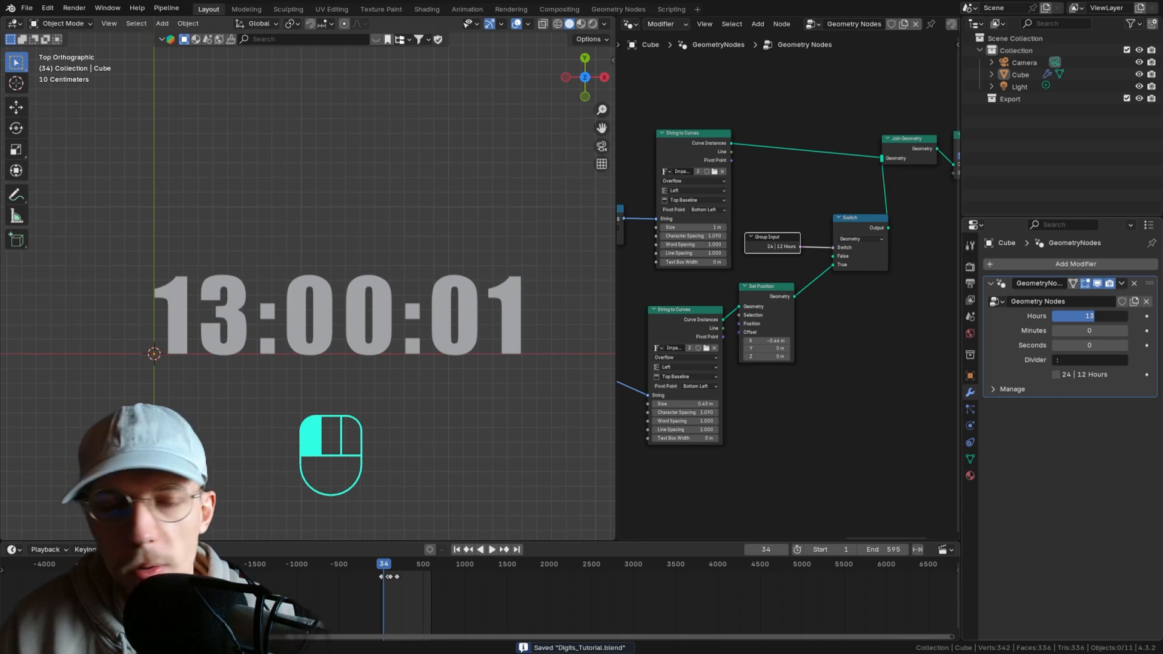
pyautogui.click(1057, 375)
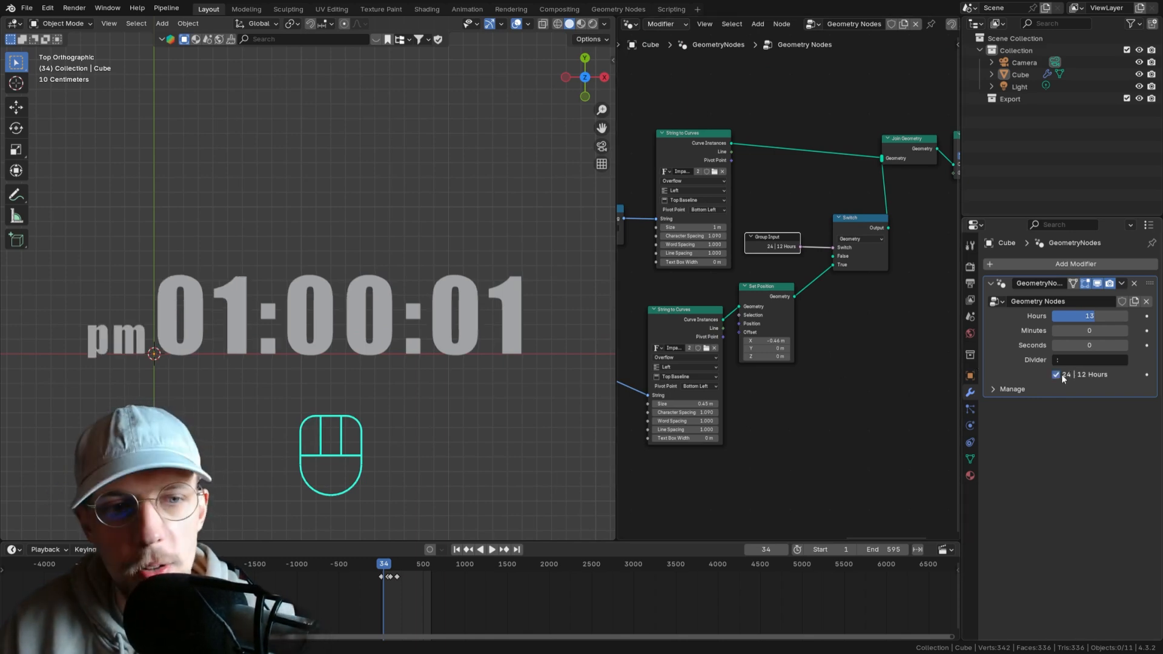
pyautogui.rightClick(208, 338)
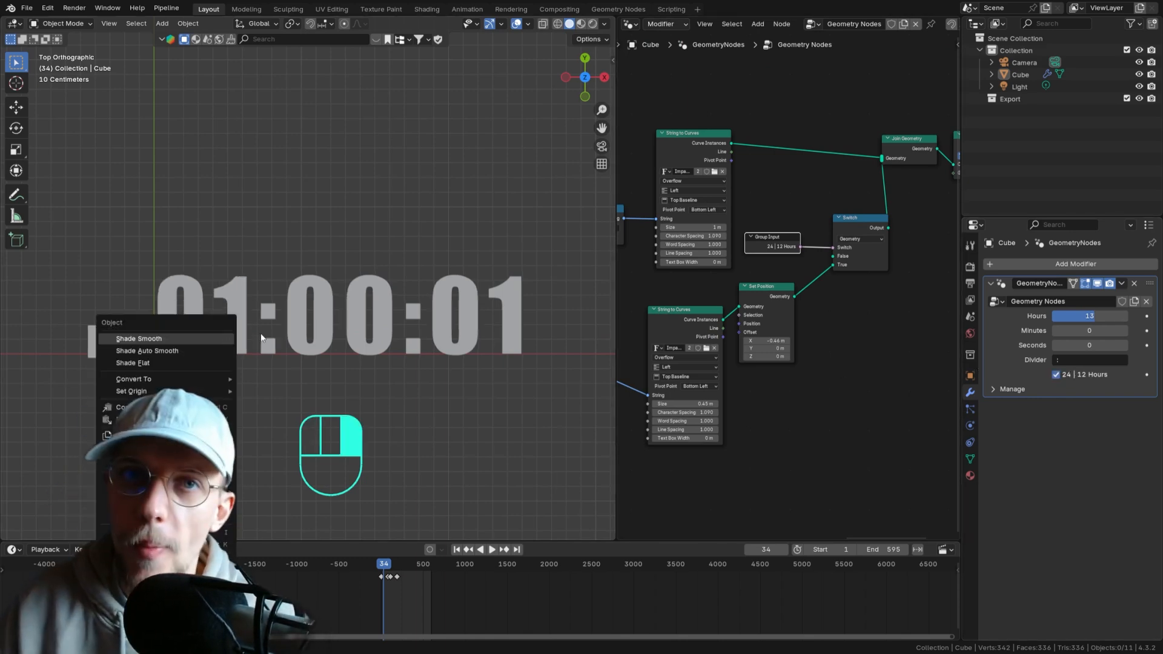
pyautogui.scroll(-2, 332, 296)
pyautogui.hotkey('ctrl', 's')
pyautogui.scroll(-2, 333, 296)
pyautogui.keyDown('shift'); pyautogui.moveTo(341, 301); pyautogui.dragTo(315, 310, button='middle'); pyautogui.keyUp('shift')
pyautogui.scroll(2, 315, 309)
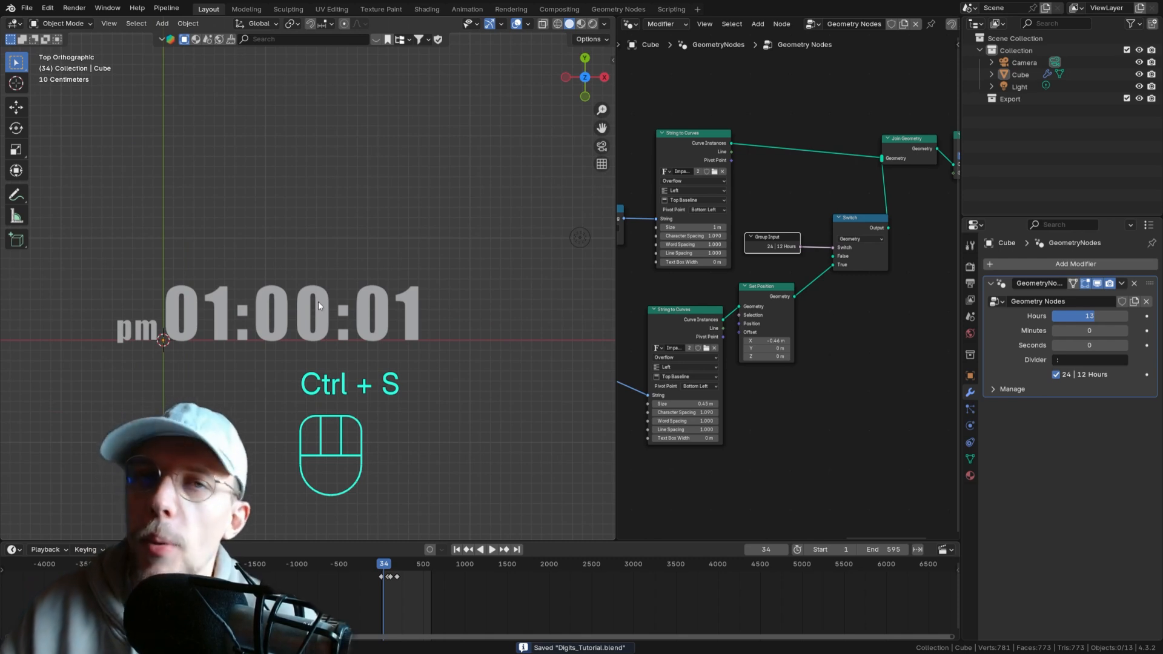
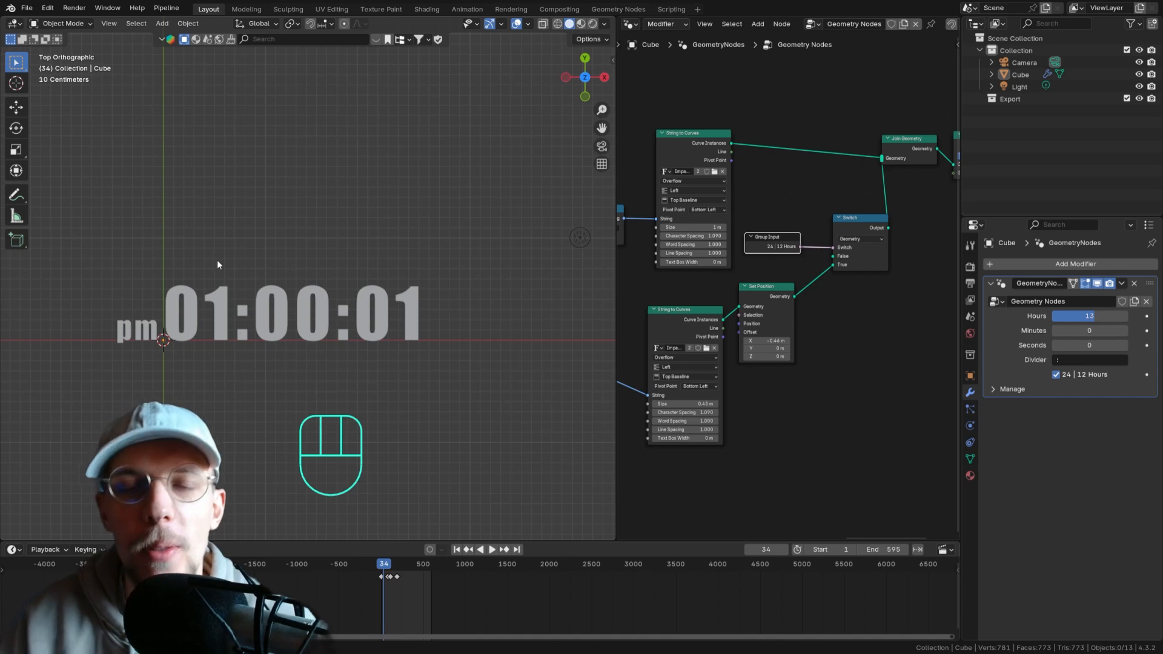
# - Reposition the Set Position node and the am/pm String to Curves node to tidy the label branch
pyautogui.scroll(1, 785, 286)
pyautogui.moveTo(758, 292); pyautogui.dragTo(763, 296)
pyautogui.moveTo(740, 376); pyautogui.dragTo(825, 247, button='middle')
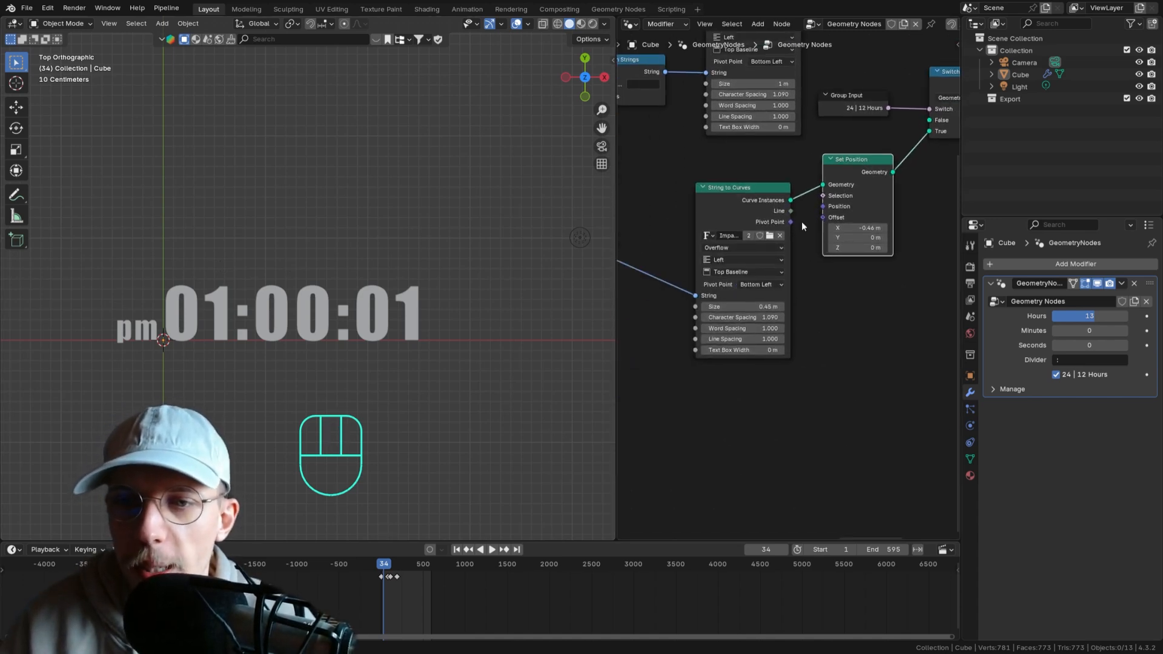
pyautogui.scroll(-2, 805, 242)
pyautogui.moveTo(816, 240); pyautogui.dragTo(831, 229)
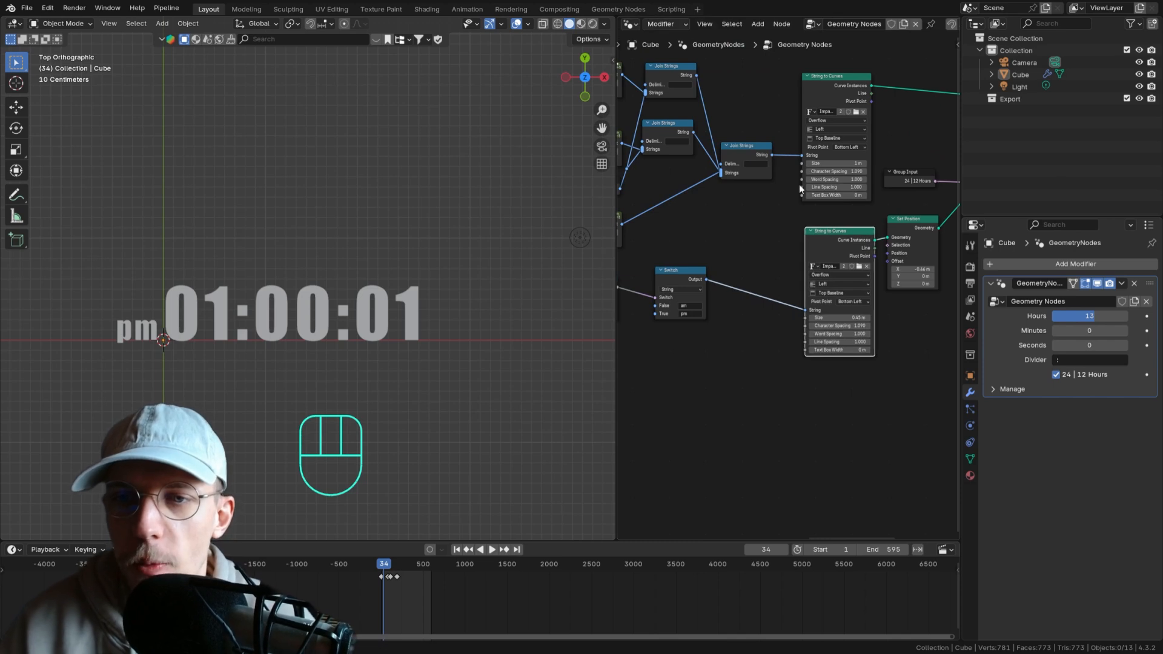
pyautogui.scroll(1, 798, 175)
pyautogui.moveTo(804, 152); pyautogui.dragTo(697, 229)
pyautogui.write('grop')
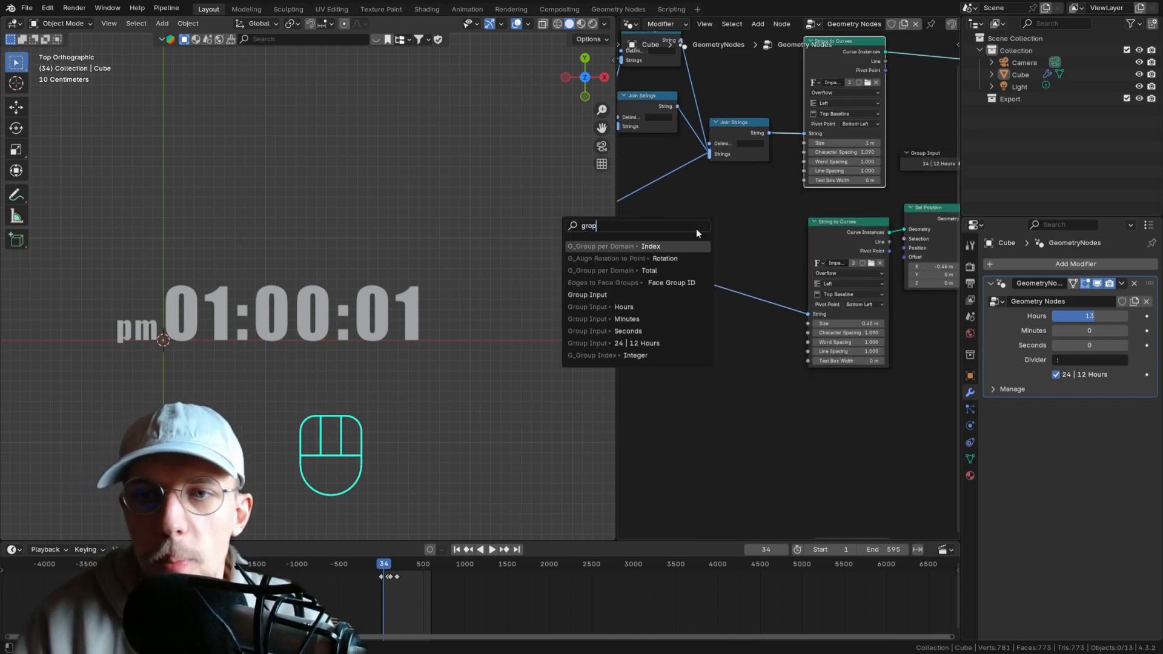
pyautogui.press('Return')
pyautogui.press('Escape')
# - Add a Group Input node exposing the Size input of the time String to Curves node
pyautogui.moveTo(804, 144); pyautogui.dragTo(756, 236)
pyautogui.write('grou')
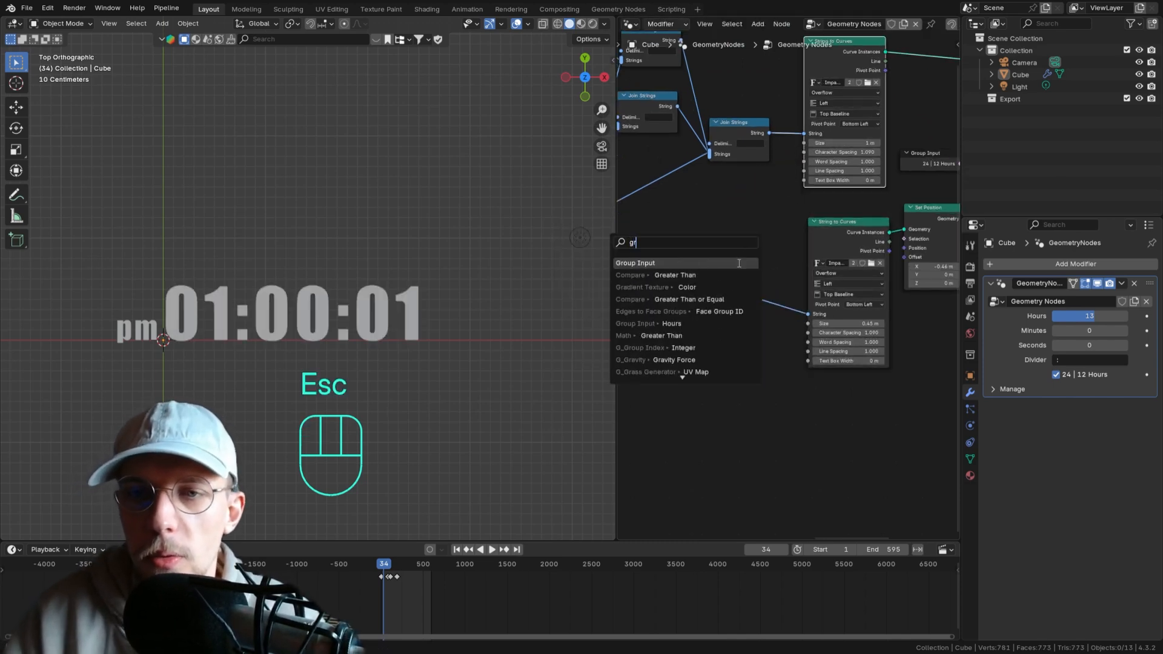
pyautogui.press('Return')
pyautogui.click(747, 205)
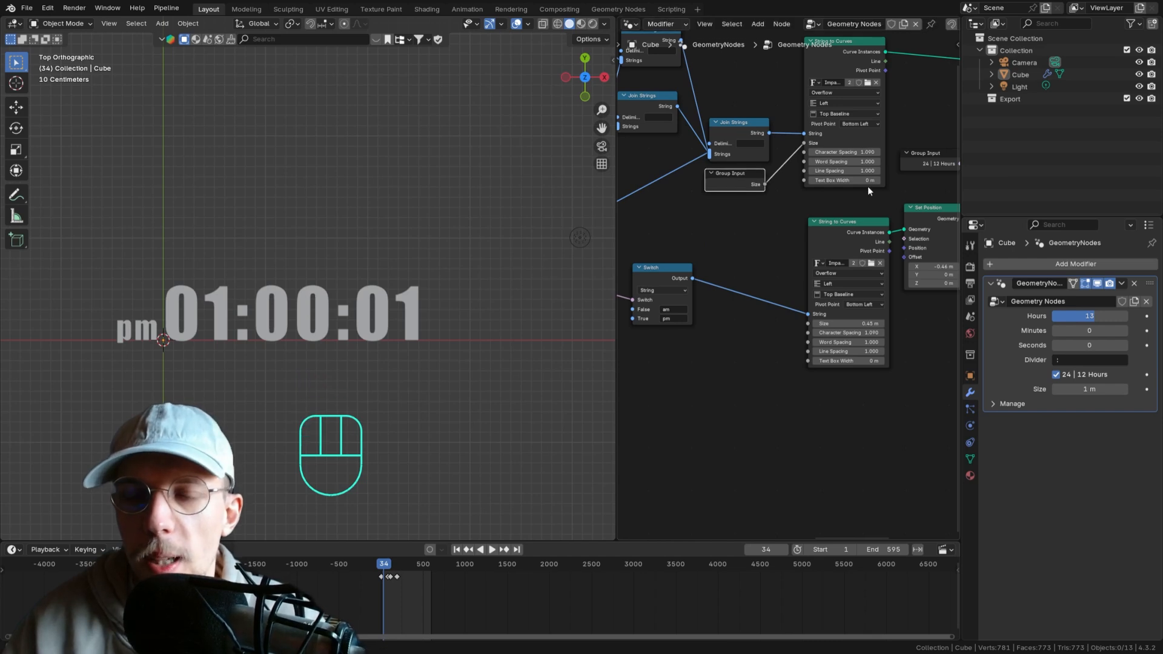
# - Rename the new Size group socket as Time Font Size
pyautogui.press('n')
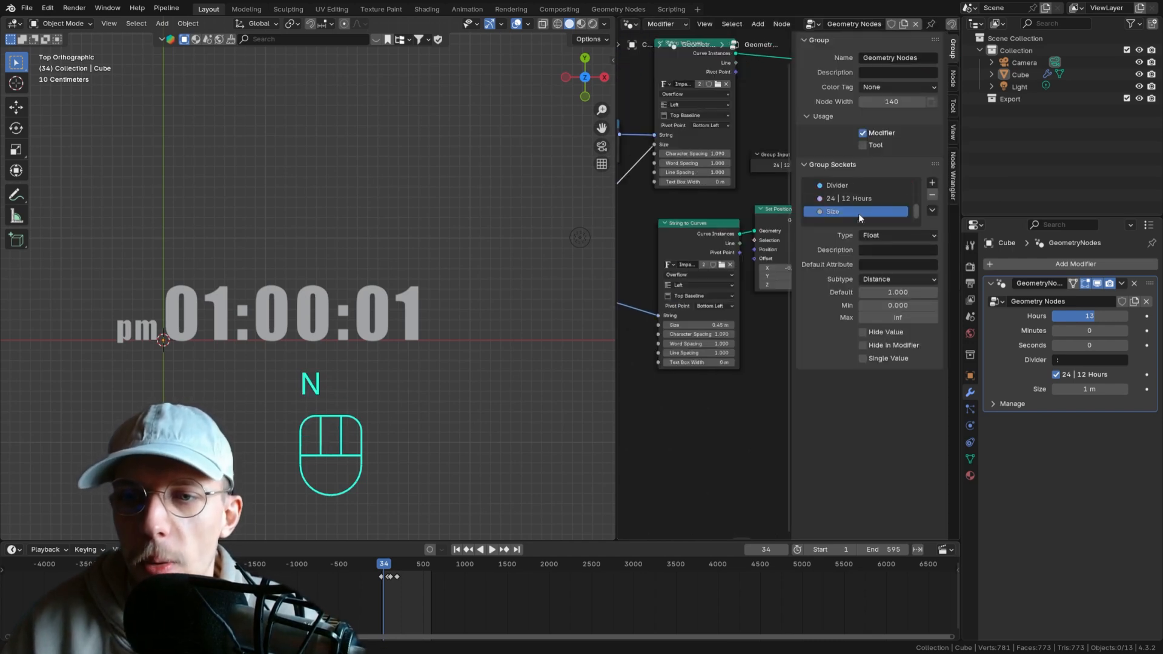
pyautogui.moveTo(861, 221); pyautogui.dragTo(861, 287)
pyautogui.doubleClick(835, 277)
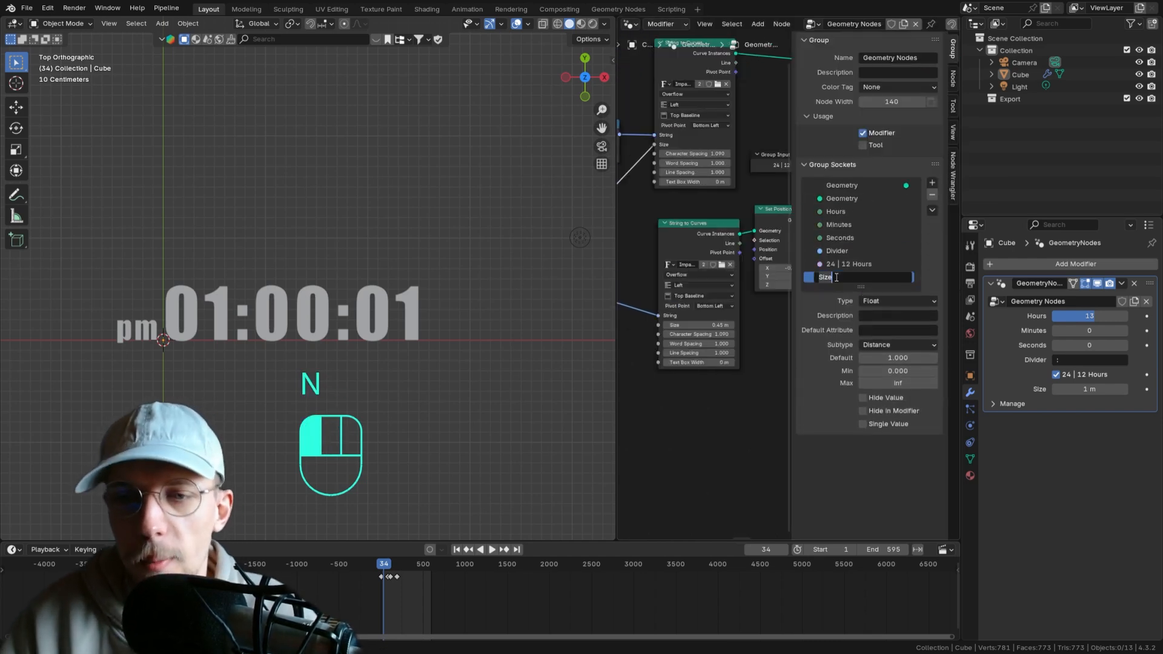
pyautogui.write('Time')
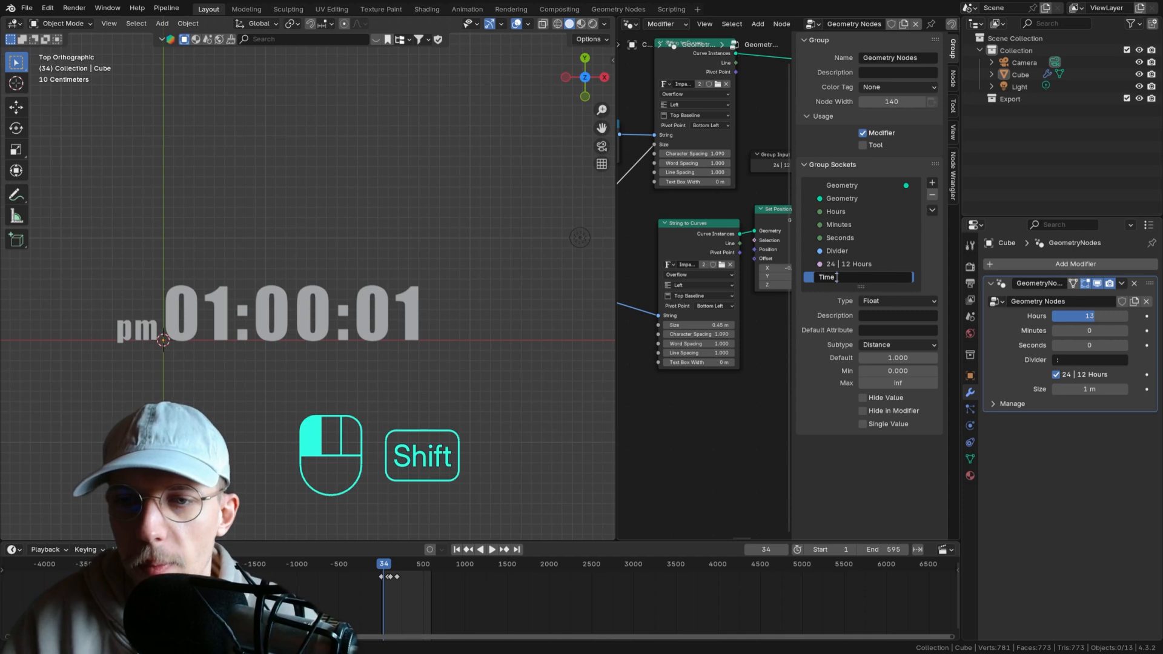
pyautogui.write(' Font Size')
pyautogui.press('Return')
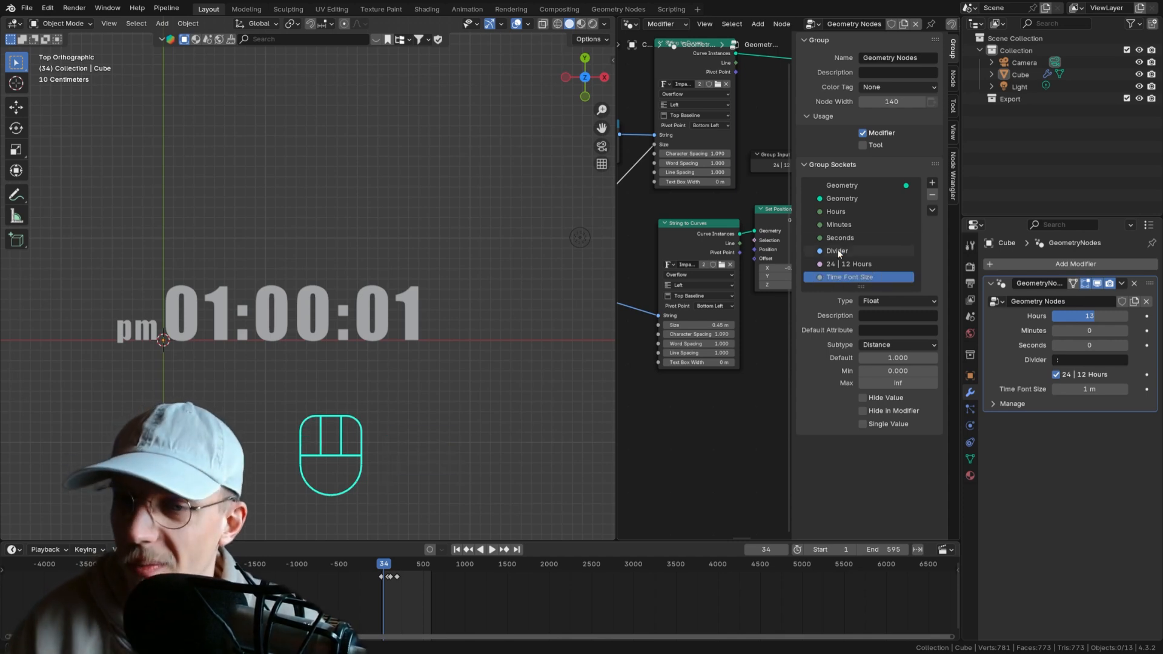
# - Expose the time String to Curves node's Character Spacing through the same Group Input and name the socket Time Character Spacing
pyautogui.moveTo(838, 249); pyautogui.dragTo(739, 229, button='middle')
pyautogui.scroll(2, 724, 197)
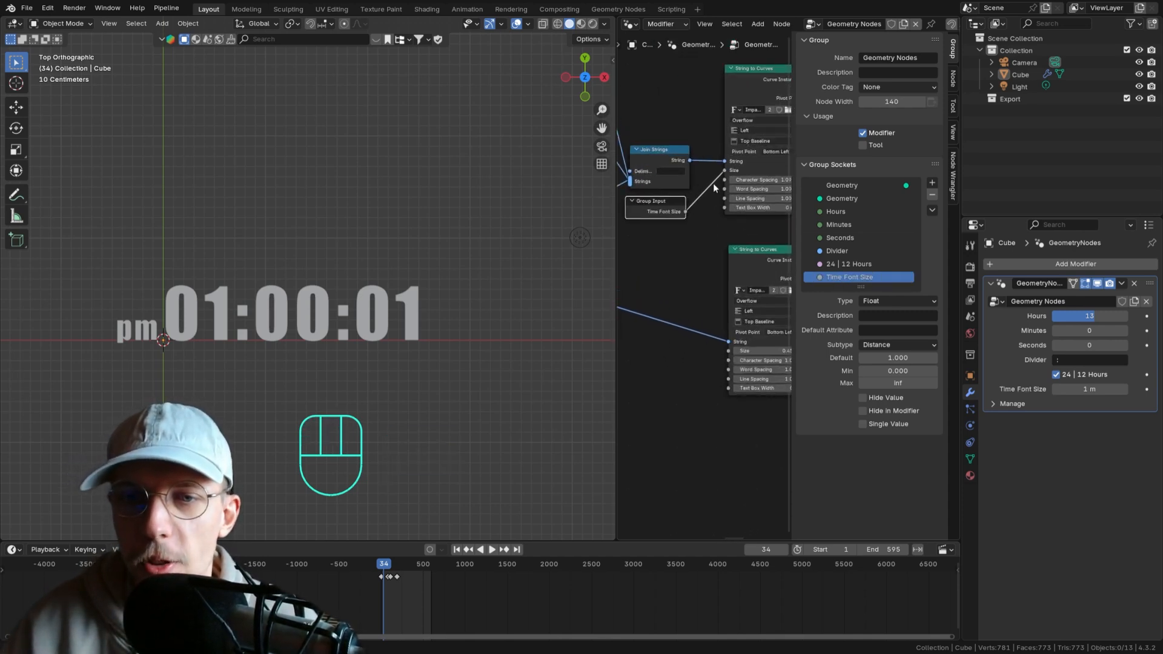
pyautogui.hotkey('ctrl', 'h')
pyautogui.moveTo(725, 180); pyautogui.dragTo(686, 277)
pyautogui.doubleClick(848, 277)
pyautogui.write('Time Cha')
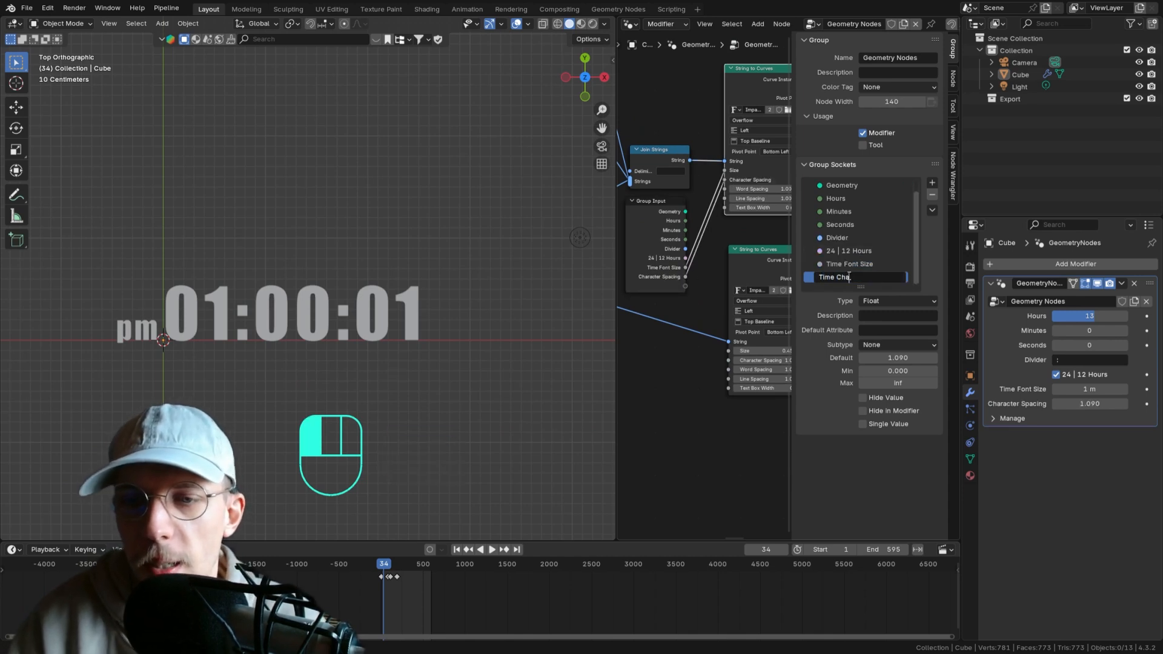
pyautogui.write('racter SP')
pyautogui.press('BackSpace')
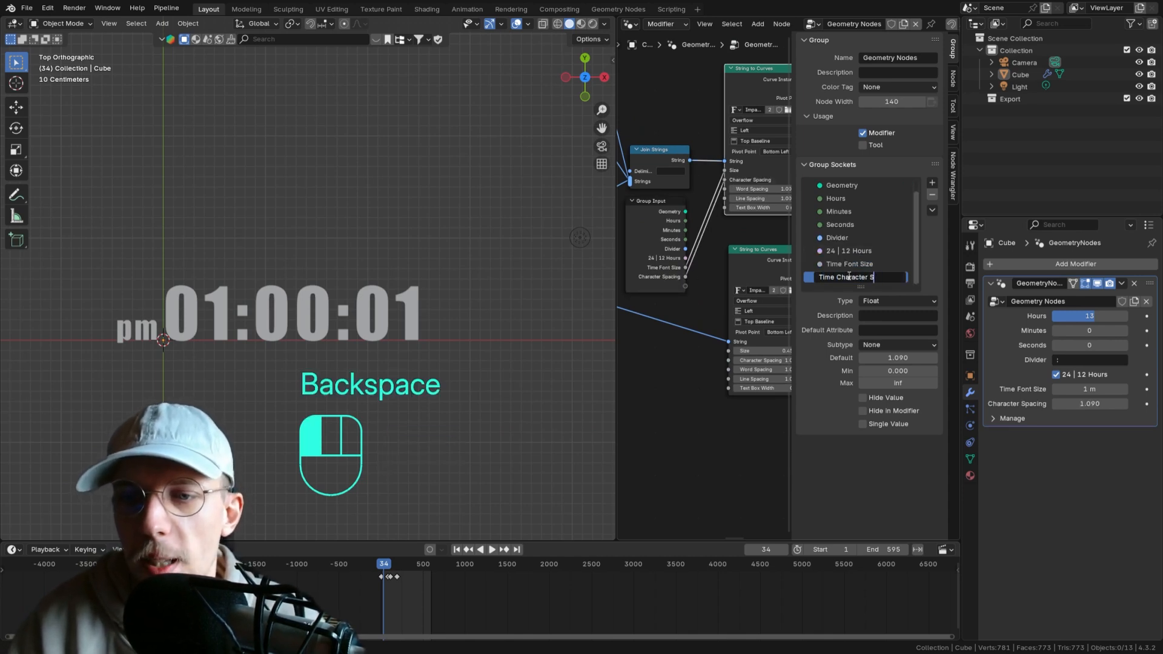
pyautogui.write('pacing')
pyautogui.press('Return')
# - Expose the am/pm String to Curves node's Size and Character Spacing as new sockets on the Group Input node
pyautogui.scroll(-6, 733, 308)
pyautogui.moveTo(733, 308); pyautogui.dragTo(704, 287, button='middle')
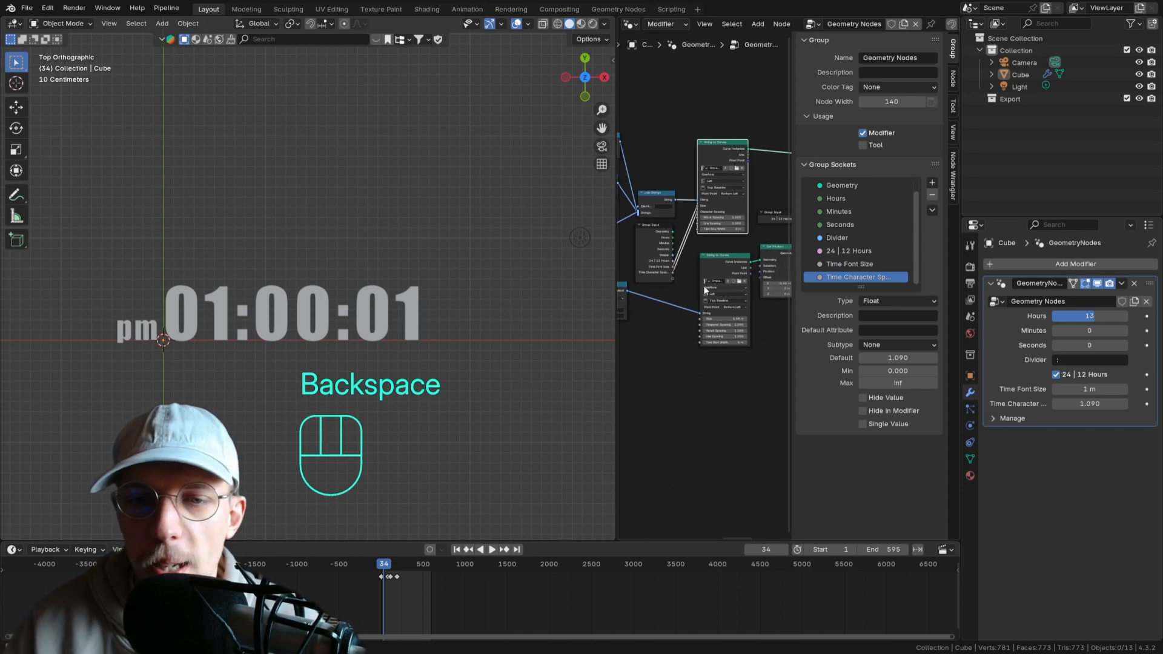
pyautogui.scroll(4, 708, 290)
pyautogui.scroll(1, 710, 300)
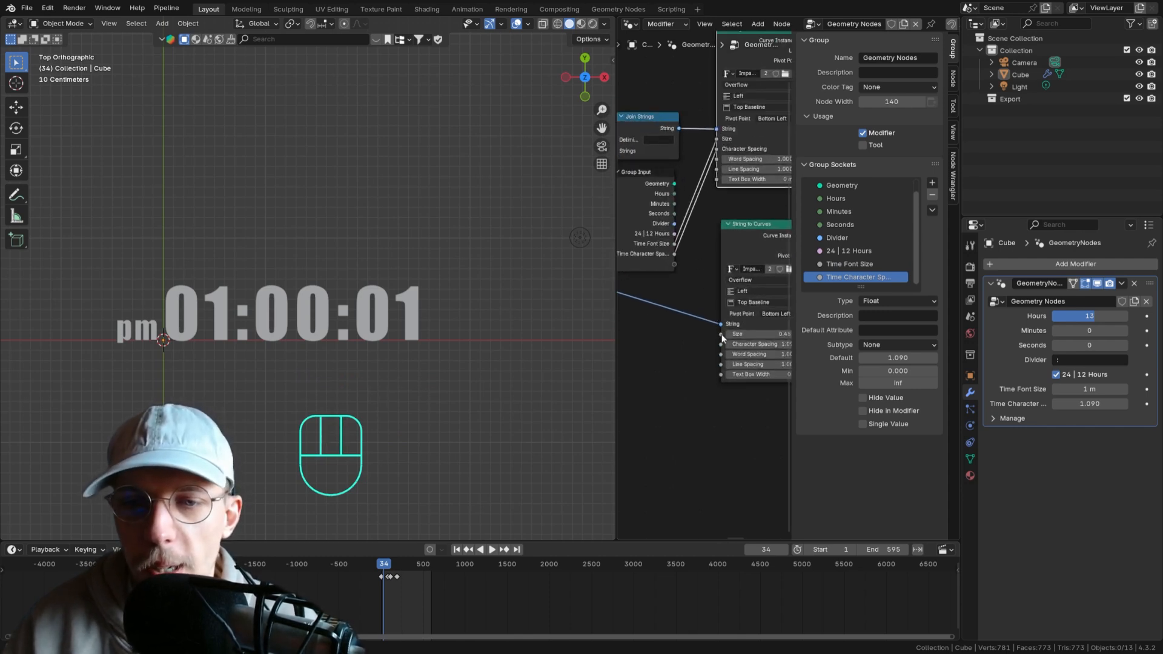
pyautogui.moveTo(722, 333); pyautogui.dragTo(674, 264)
pyautogui.moveTo(711, 339); pyautogui.dragTo(700, 339, button='middle')
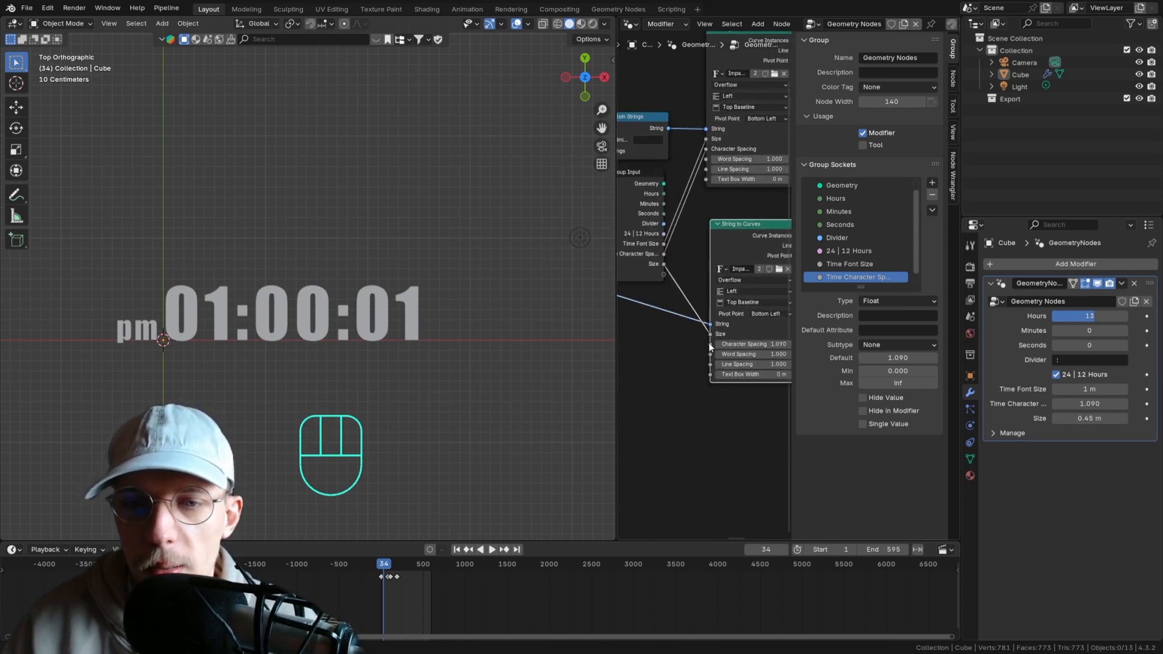
pyautogui.moveTo(710, 344); pyautogui.dragTo(664, 274)
# - Rename the new Size group socket as AM|PM Font Size
pyautogui.scroll(-2, 882, 266)
pyautogui.doubleClick(863, 266)
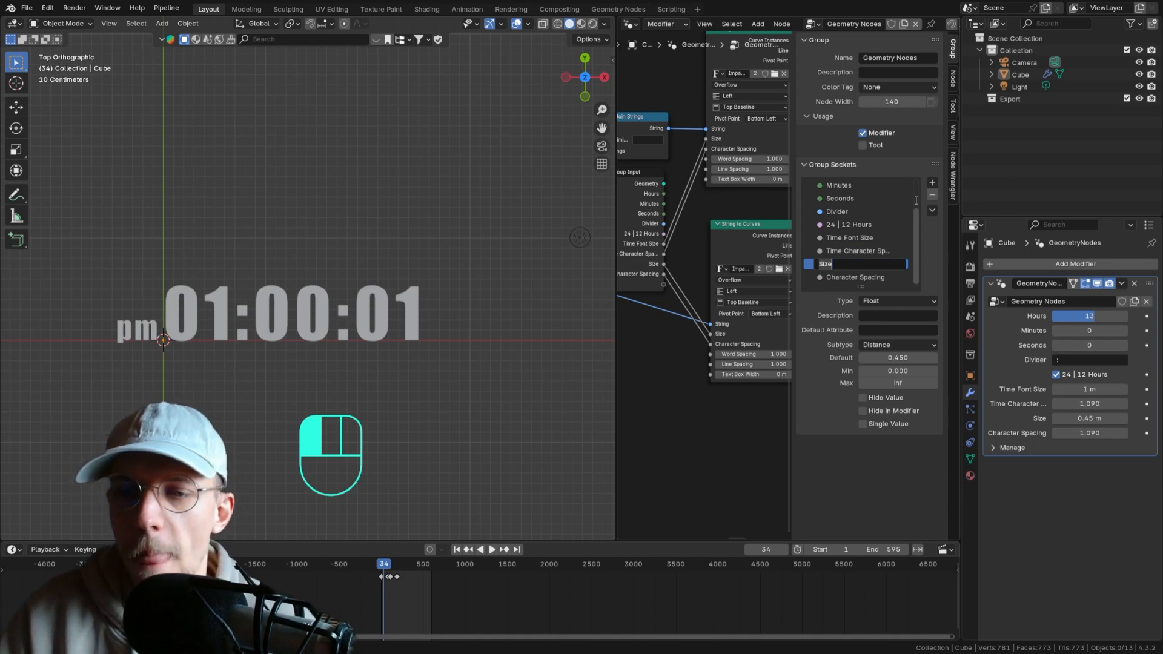
pyautogui.press('shift')
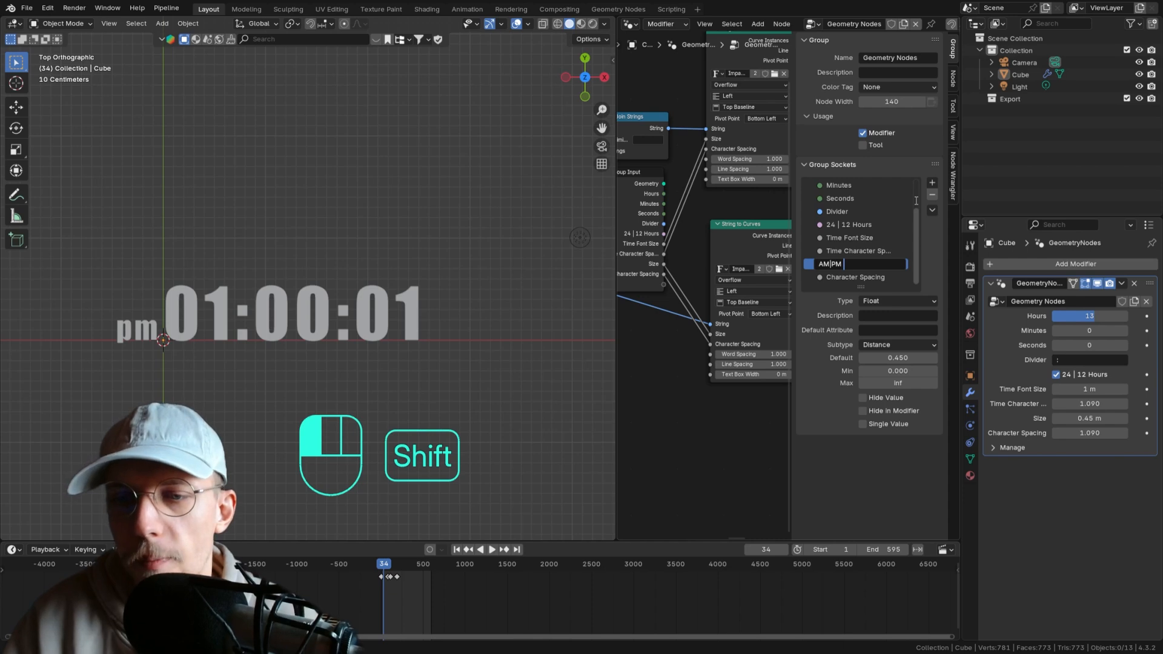
pyautogui.write('AM|PM Cha')
pyautogui.press('BackSpace')
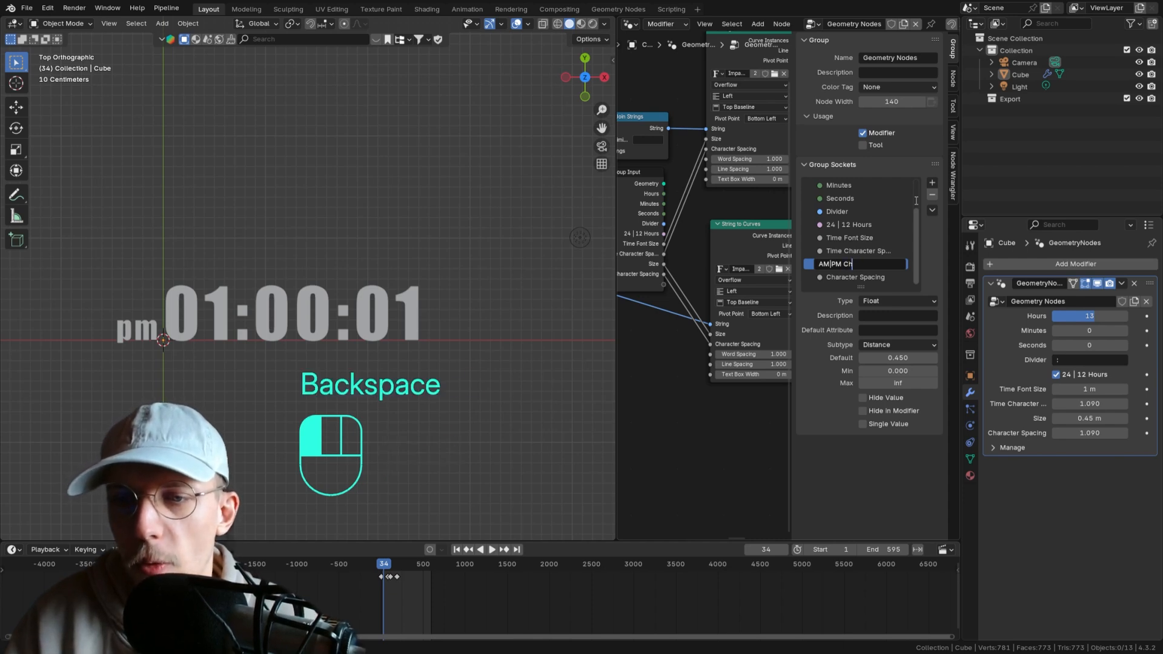
pyautogui.write('Font Size')
pyautogui.press('Return')
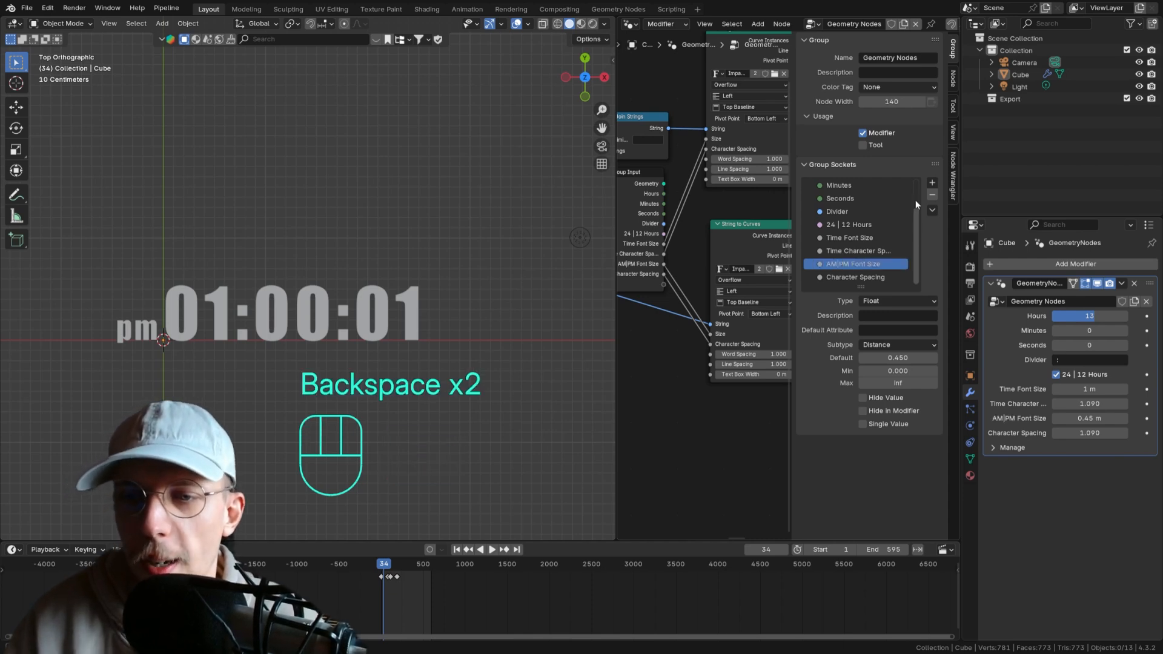
# - Rename the last Character Spacing group socket as AM|PM Character Spacing
pyautogui.doubleClick(889, 278)
pyautogui.write('AM')
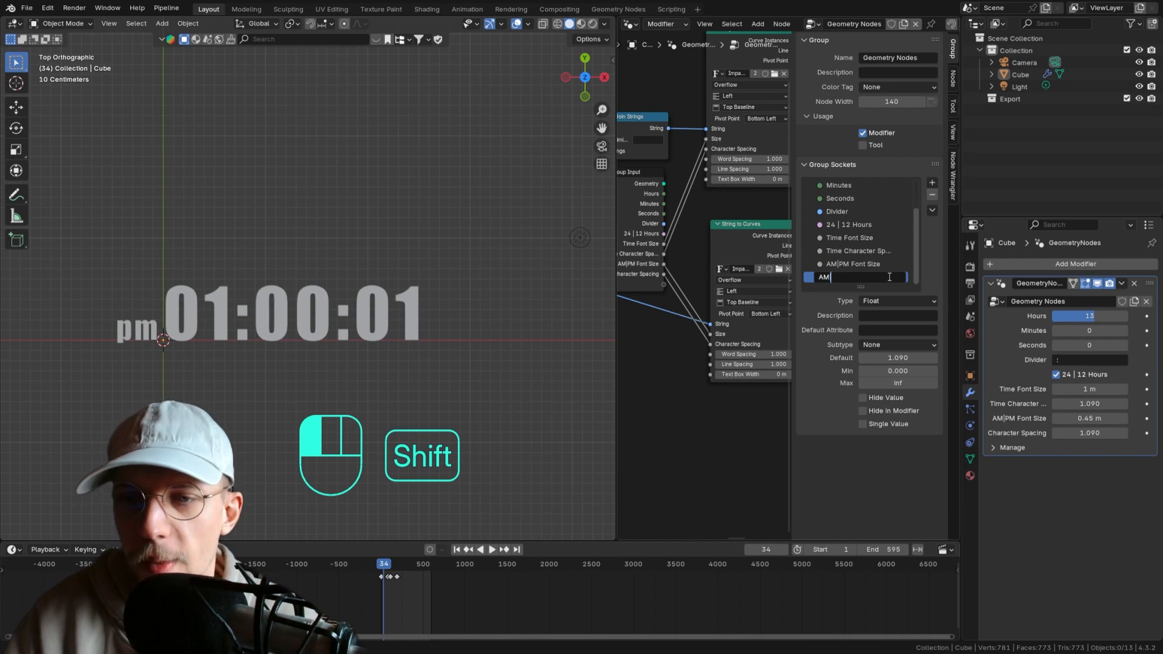
pyautogui.write('|PM Character Spacing')
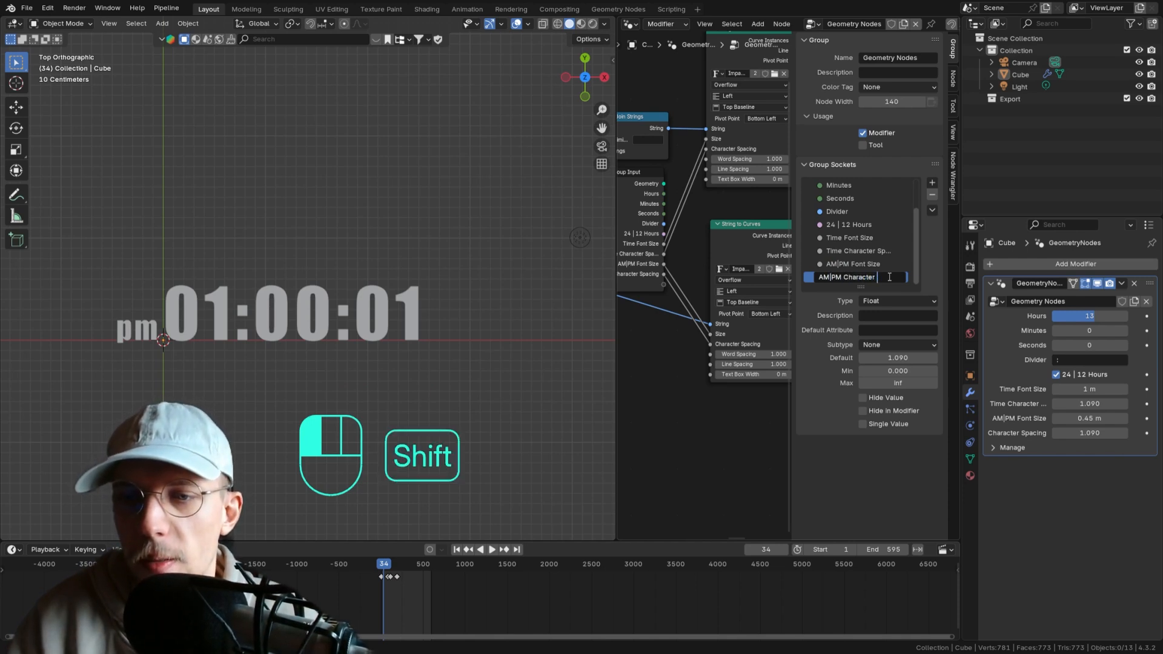
pyautogui.press('Return')
# - Move the Time Font Size and Time Character Spacing sockets above Divider, and nudge the am/pm String to Curves node upward
pyautogui.scroll(-1, 703, 252)
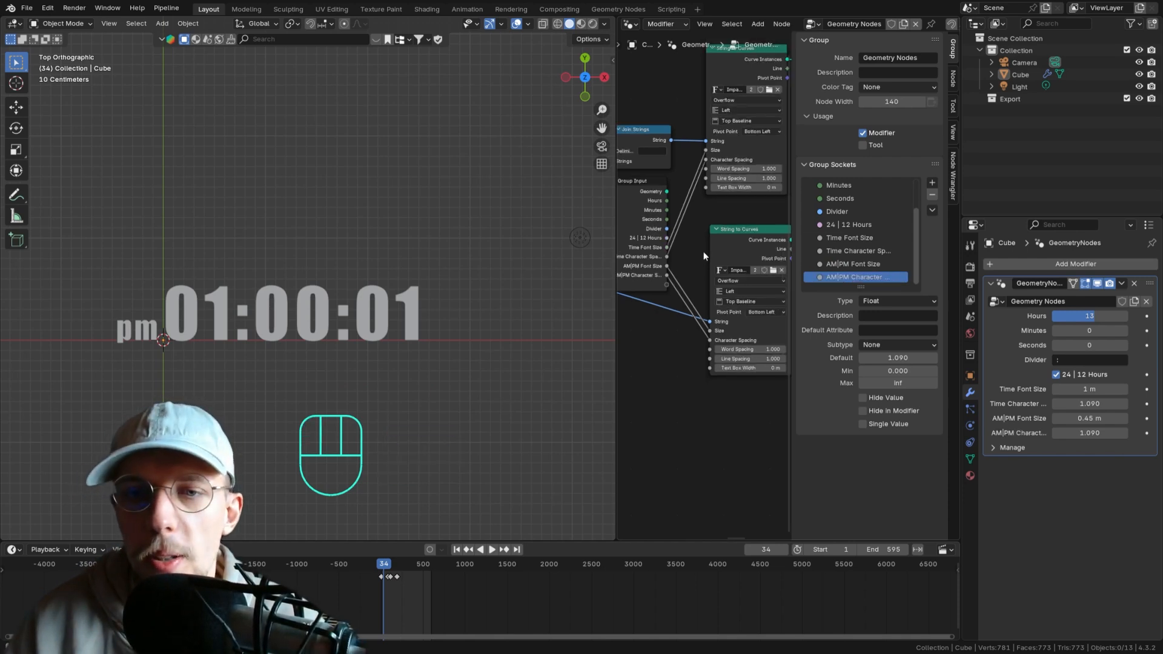
pyautogui.moveTo(730, 196); pyautogui.dragTo(693, 217, button='middle')
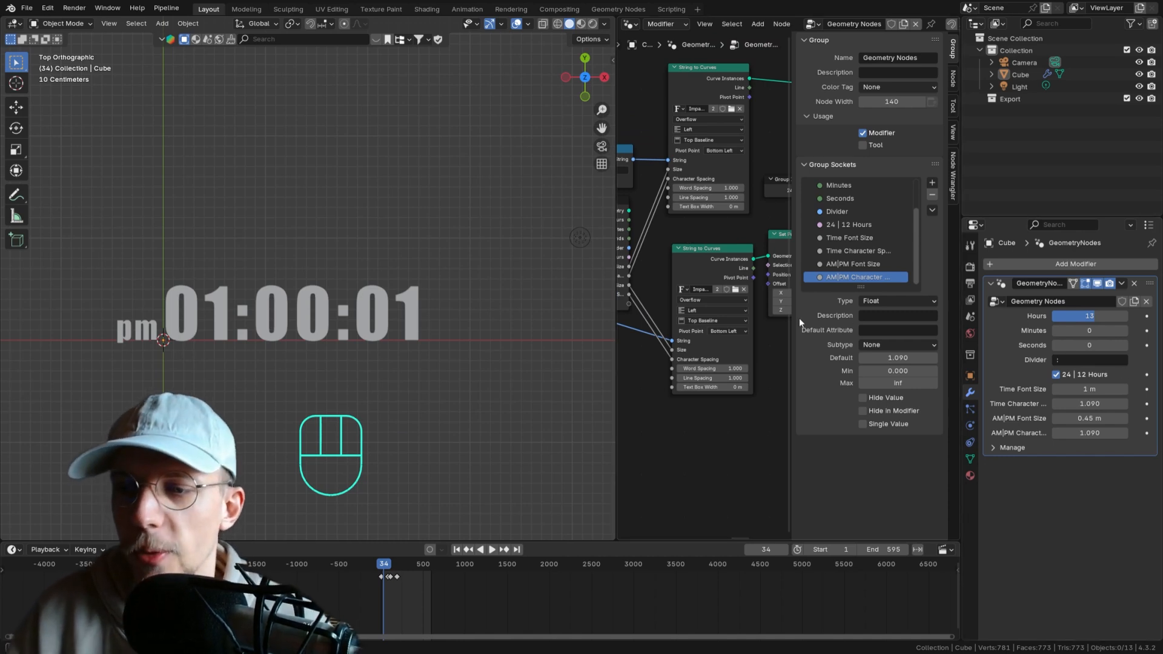
pyautogui.moveTo(865, 290); pyautogui.dragTo(861, 339)
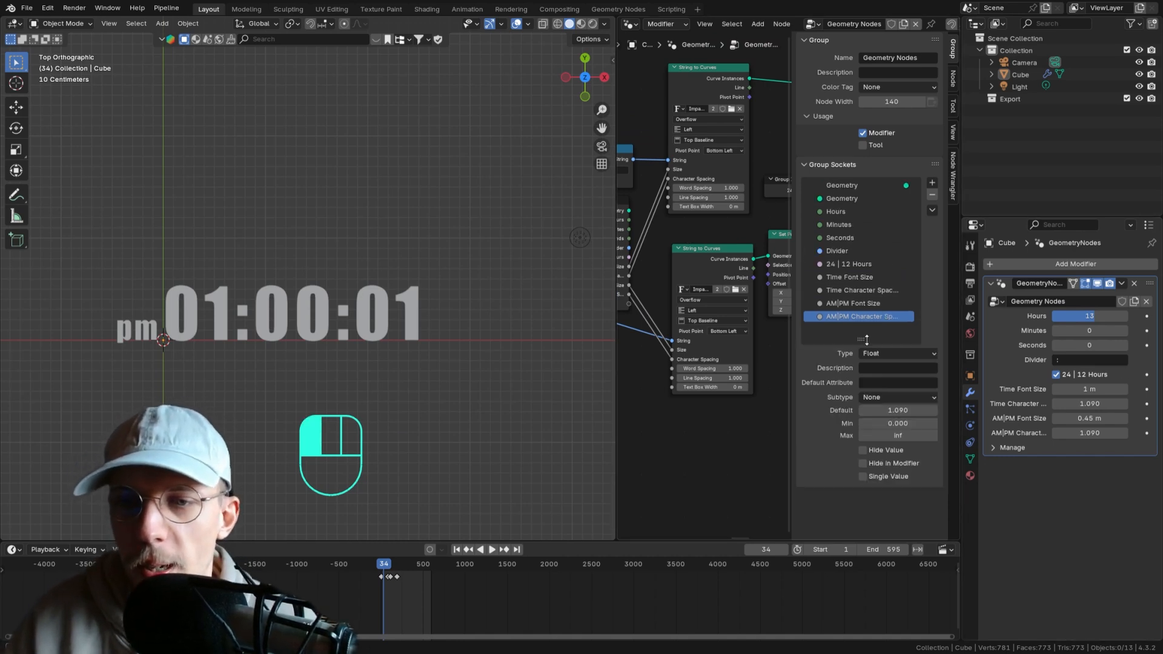
pyautogui.click(866, 277)
pyautogui.moveTo(866, 277); pyautogui.dragTo(852, 244)
pyautogui.click(860, 289)
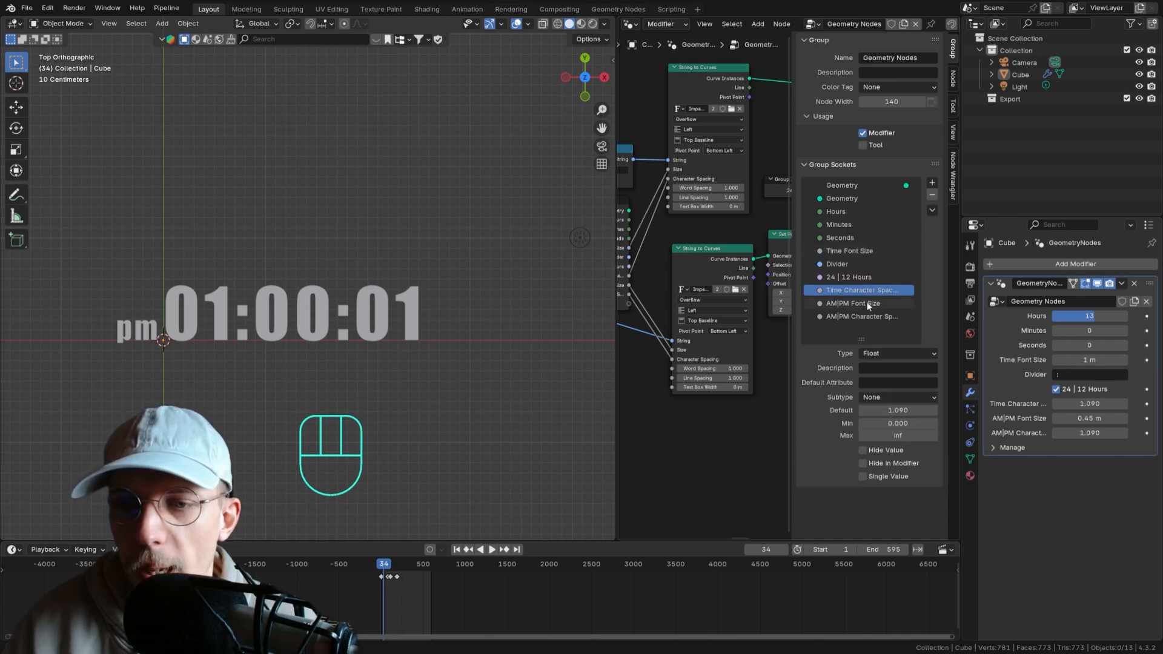
pyautogui.moveTo(865, 291); pyautogui.dragTo(859, 260)
pyautogui.moveTo(860, 260); pyautogui.dragTo(859, 261)
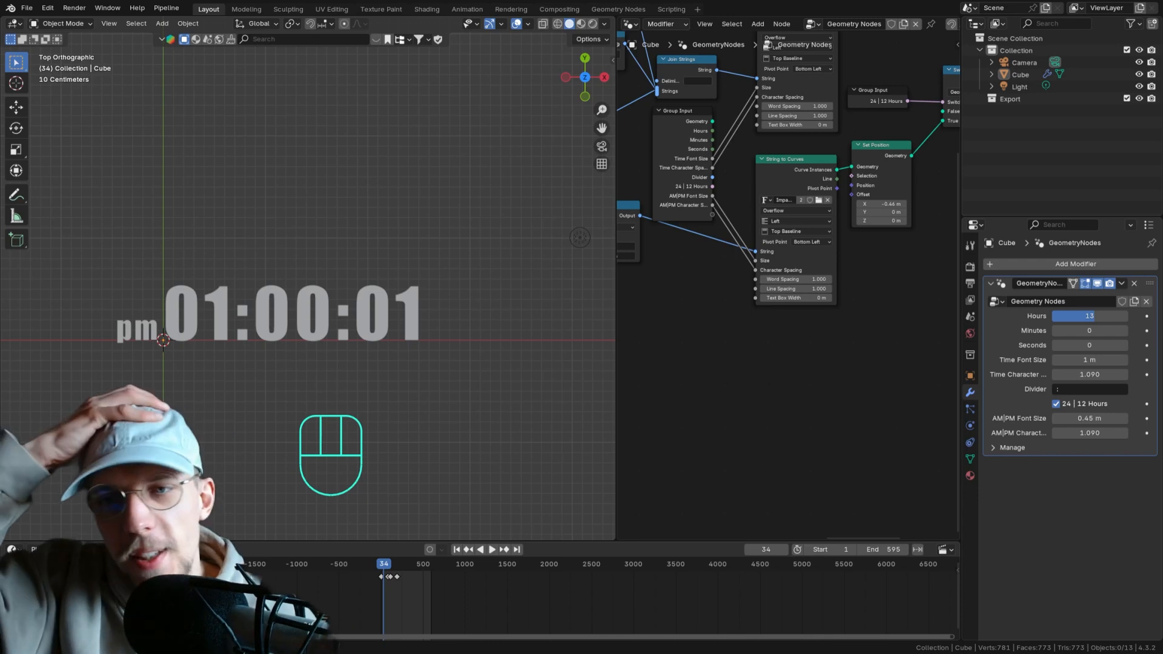
pyautogui.scroll(1, 787, 286)
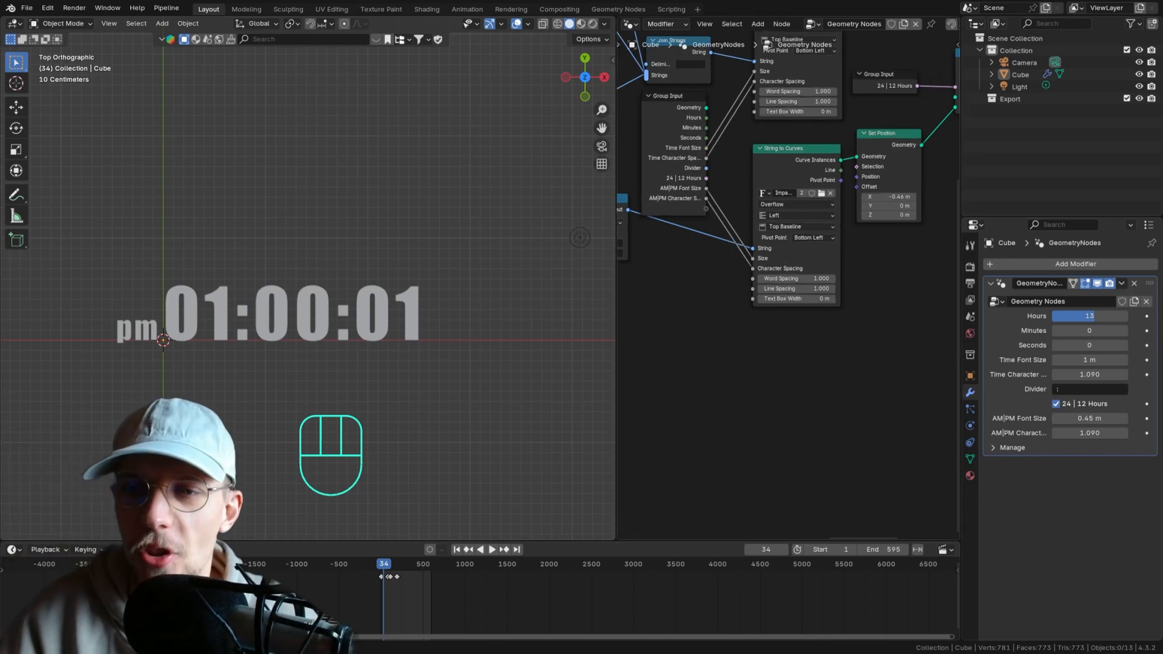
pyautogui.moveTo(796, 270); pyautogui.dragTo(796, 262)
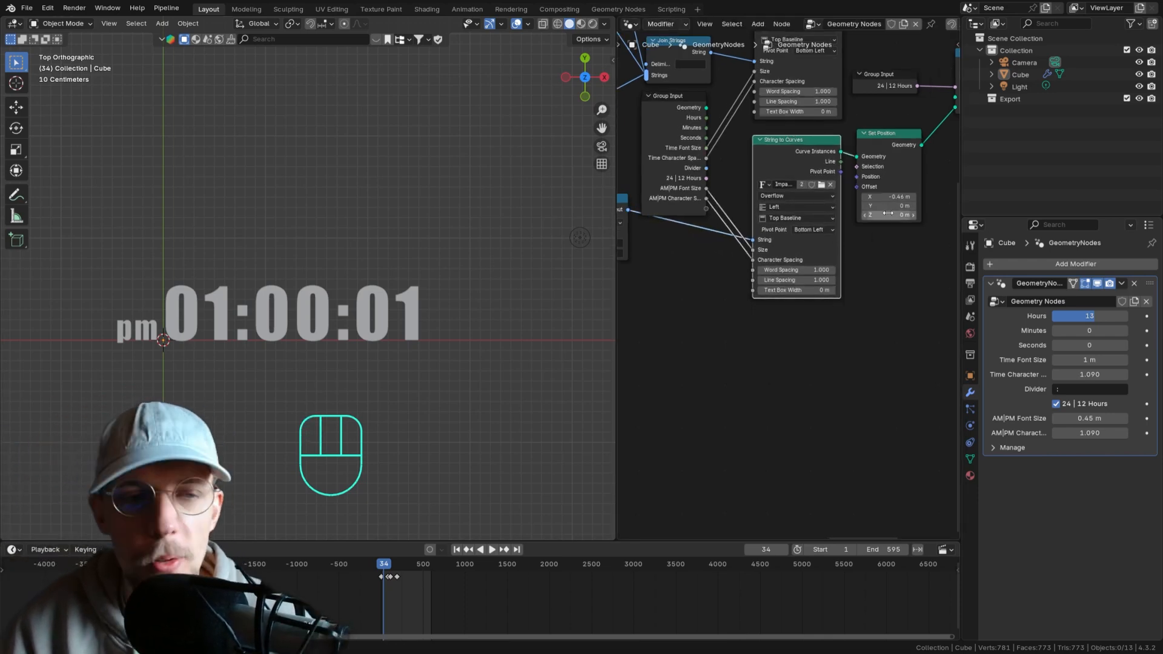
# - Try raising the am/pm label along Z with the Set Position offset, and reset the Z offset to 0
pyautogui.moveTo(515, 248); pyautogui.dragTo(375, 279, button='middle')
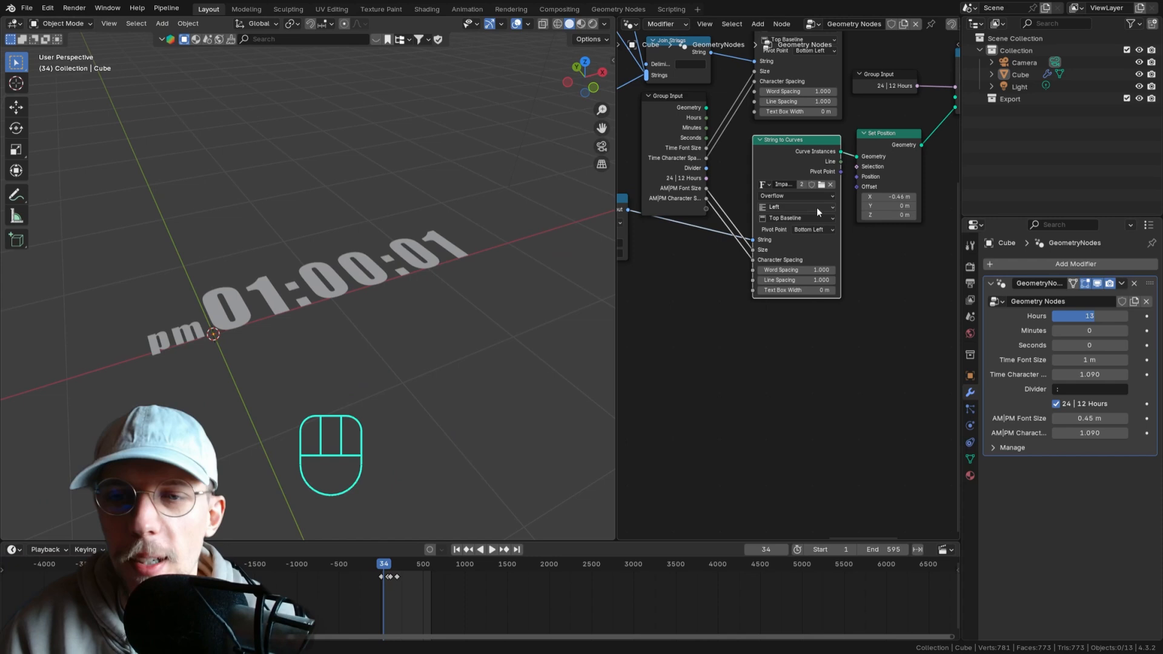
pyautogui.moveTo(888, 217); pyautogui.dragTo(889, 218)
pyautogui.click(889, 218)
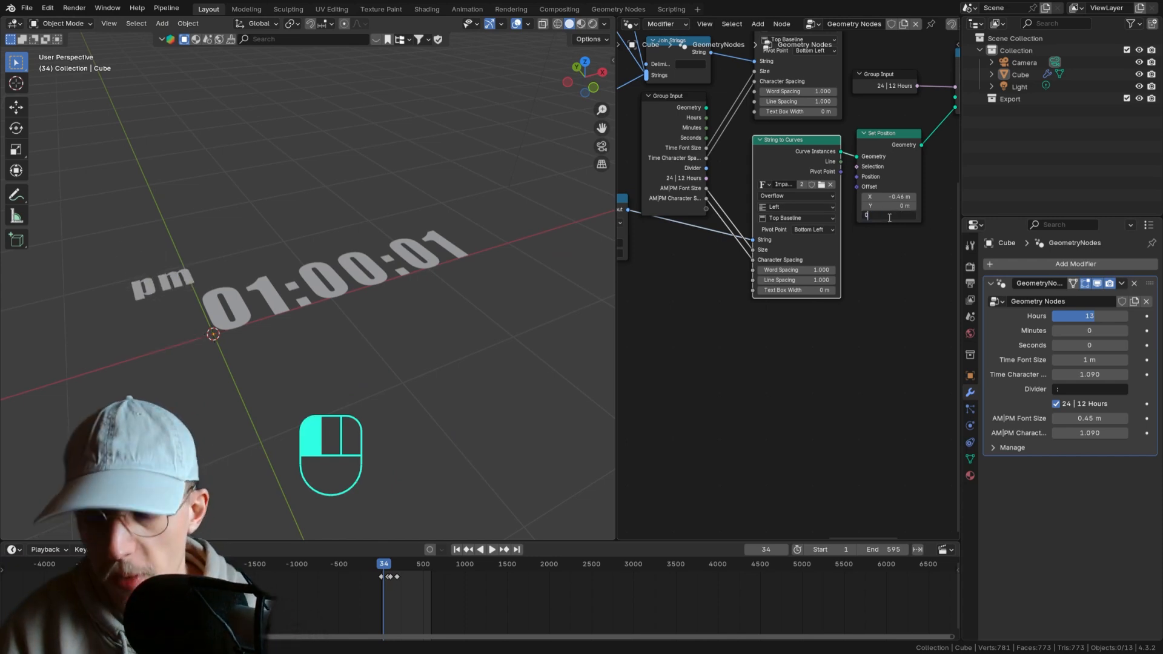
pyautogui.press('Return')
# - Add a Combine XYZ node below the am/pm String to Curves node
pyautogui.click(852, 209)
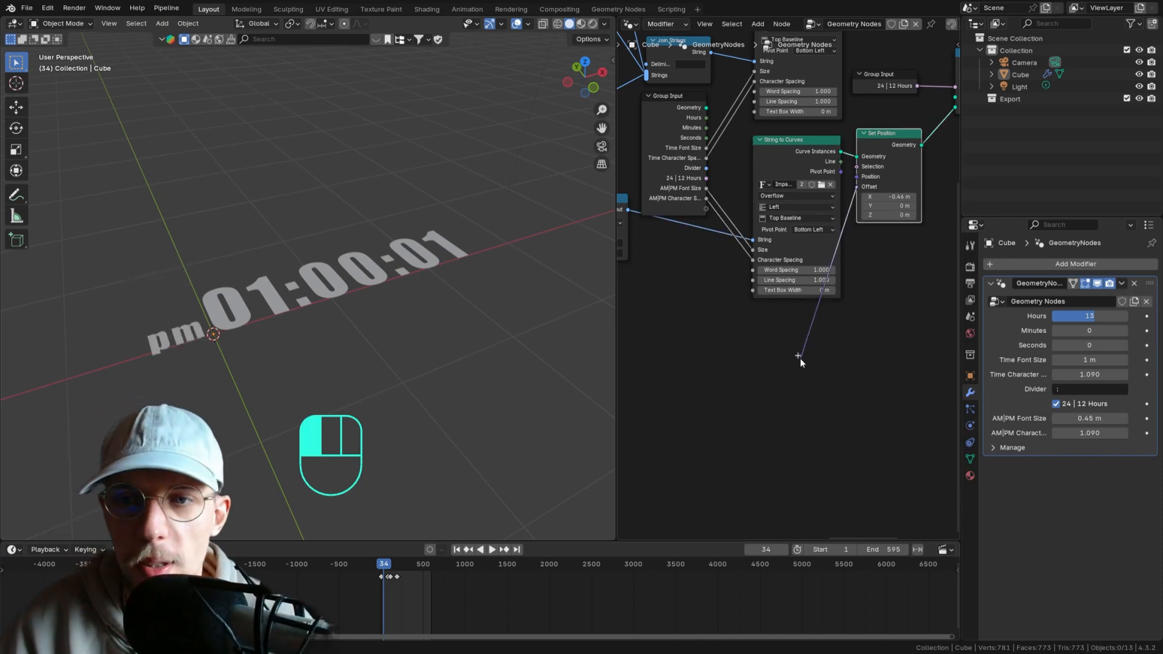
pyautogui.hotkey('shift', 'a')
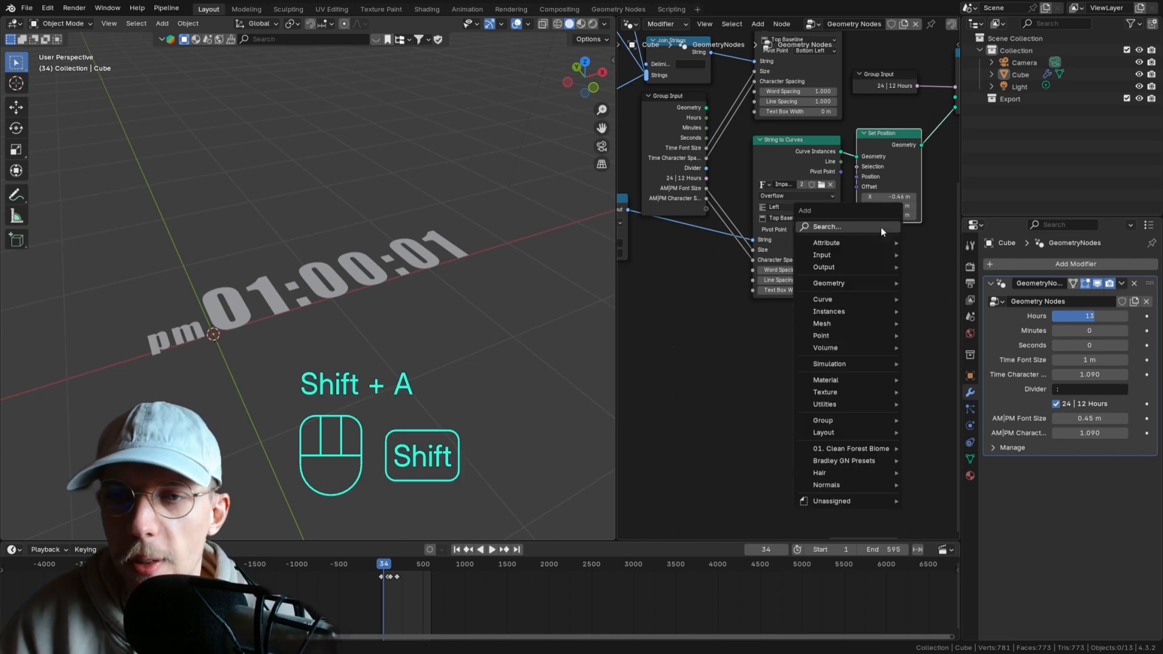
pyautogui.write('combine')
pyautogui.press('Return')
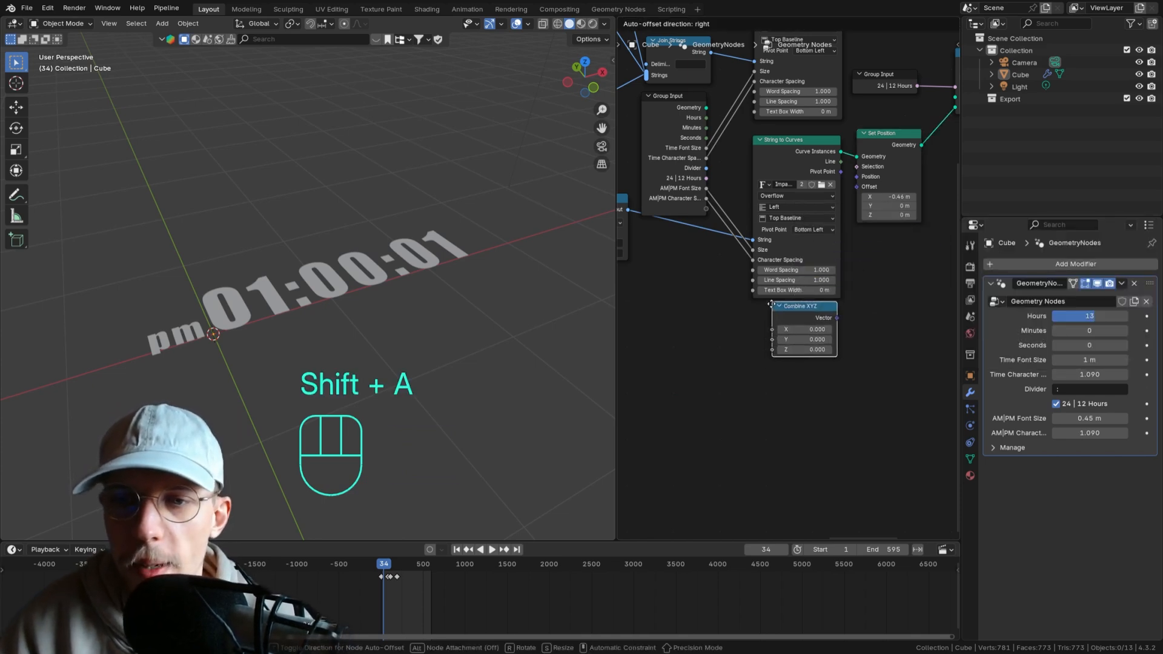
pyautogui.click(761, 327)
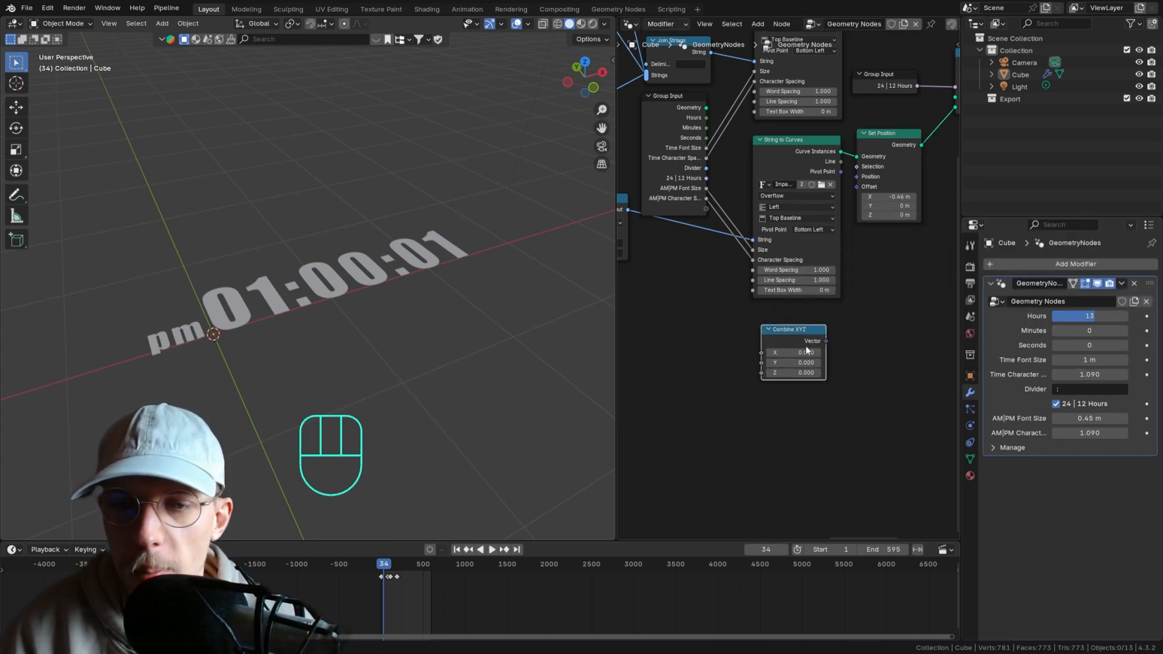
# - Set the Combine XYZ node's X to -0.46 and connect its Vector output to the Set Position Offset
pyautogui.hotkey('ctrl', 'v')
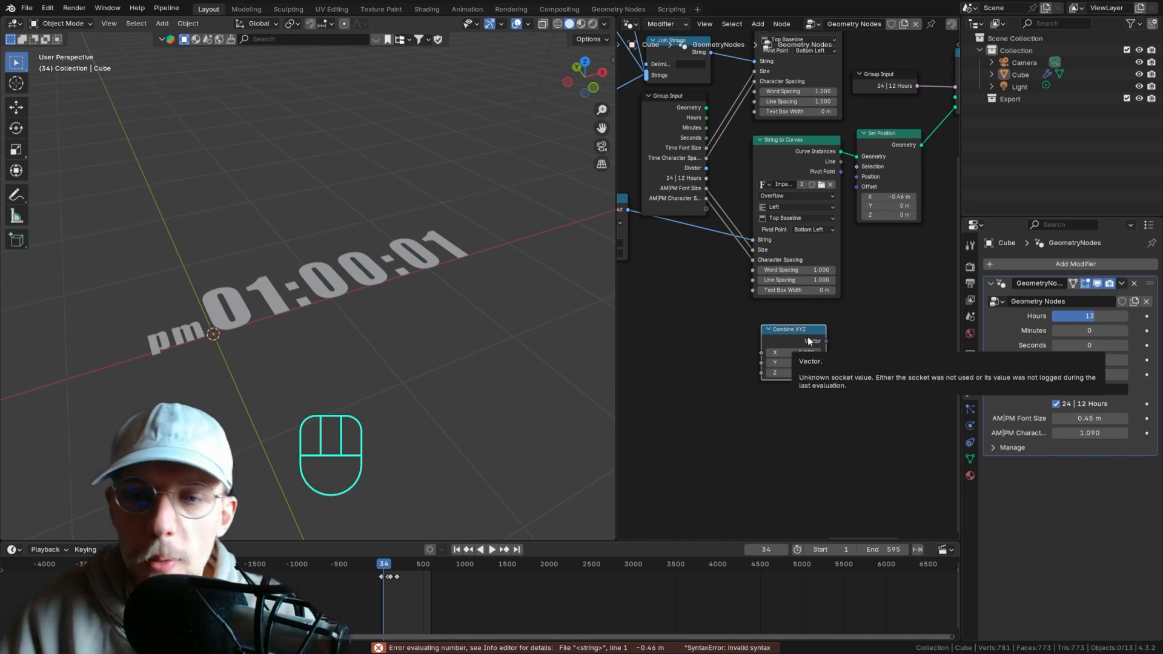
pyautogui.doubleClick(808, 352)
pyautogui.press('BackSpace')
pyautogui.click(819, 315)
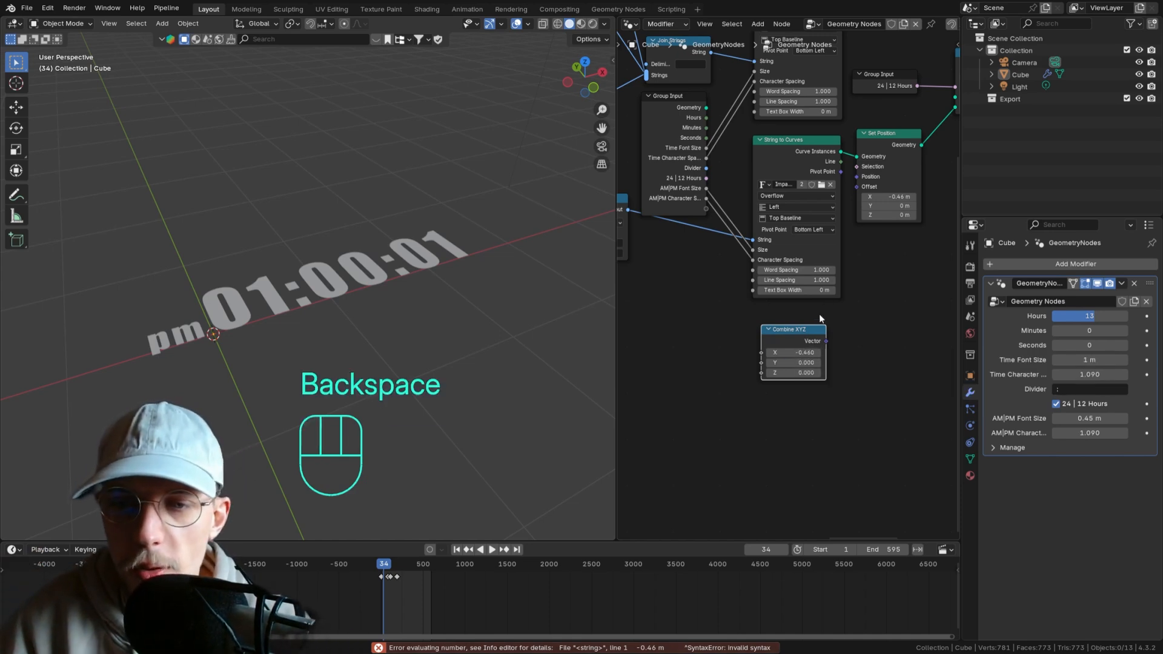
pyautogui.moveTo(825, 341); pyautogui.dragTo(857, 186)
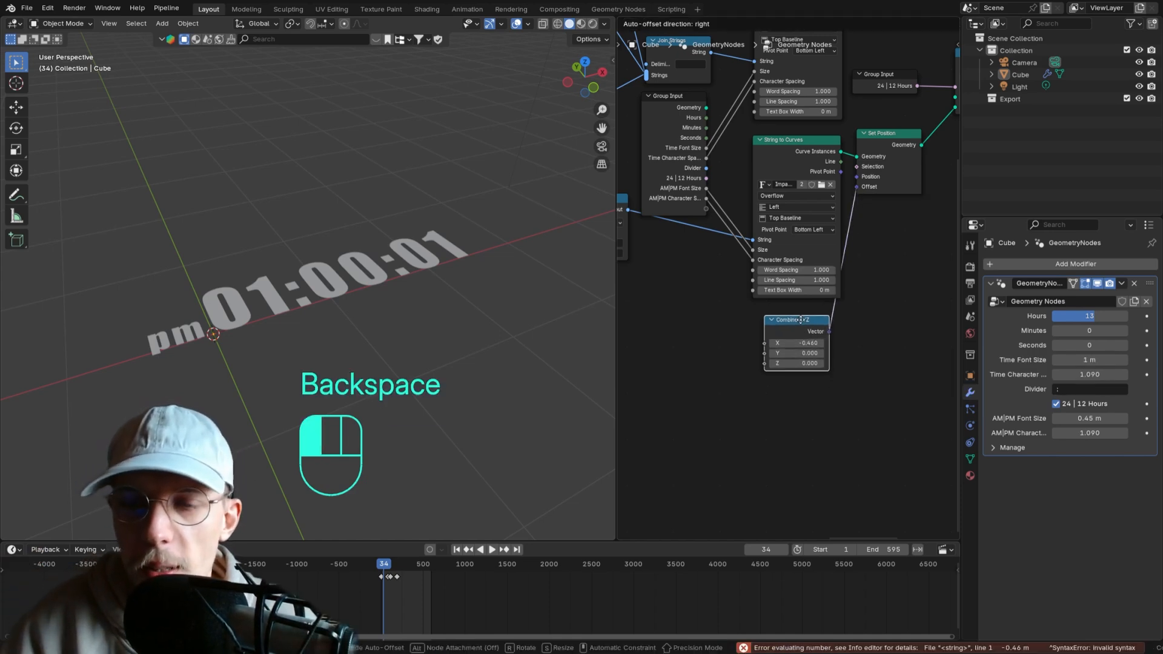
# - Reposition the Combine XYZ node and expose its X and Y inputs as new Group Input sockets
pyautogui.moveTo(769, 339); pyautogui.dragTo(774, 327)
pyautogui.moveTo(774, 327); pyautogui.dragTo(801, 349, button='middle')
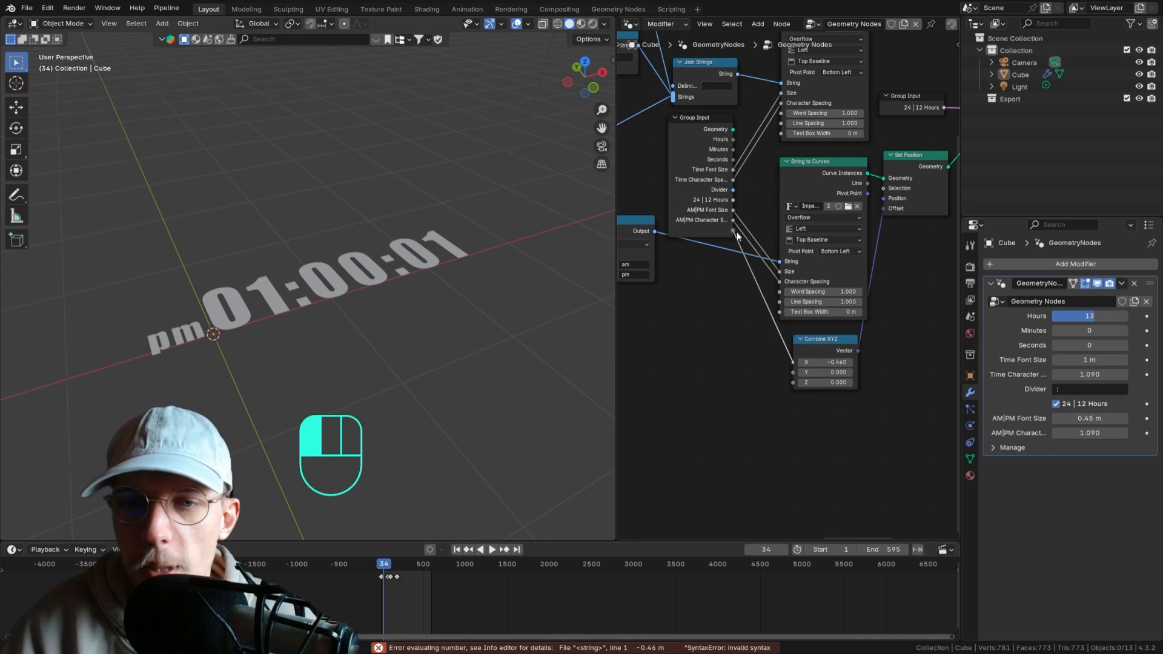
pyautogui.moveTo(738, 235); pyautogui.dragTo(734, 231)
pyautogui.moveTo(793, 372); pyautogui.dragTo(736, 240)
# - Rename the X group socket as AM|PM X Offset
pyautogui.press('n')
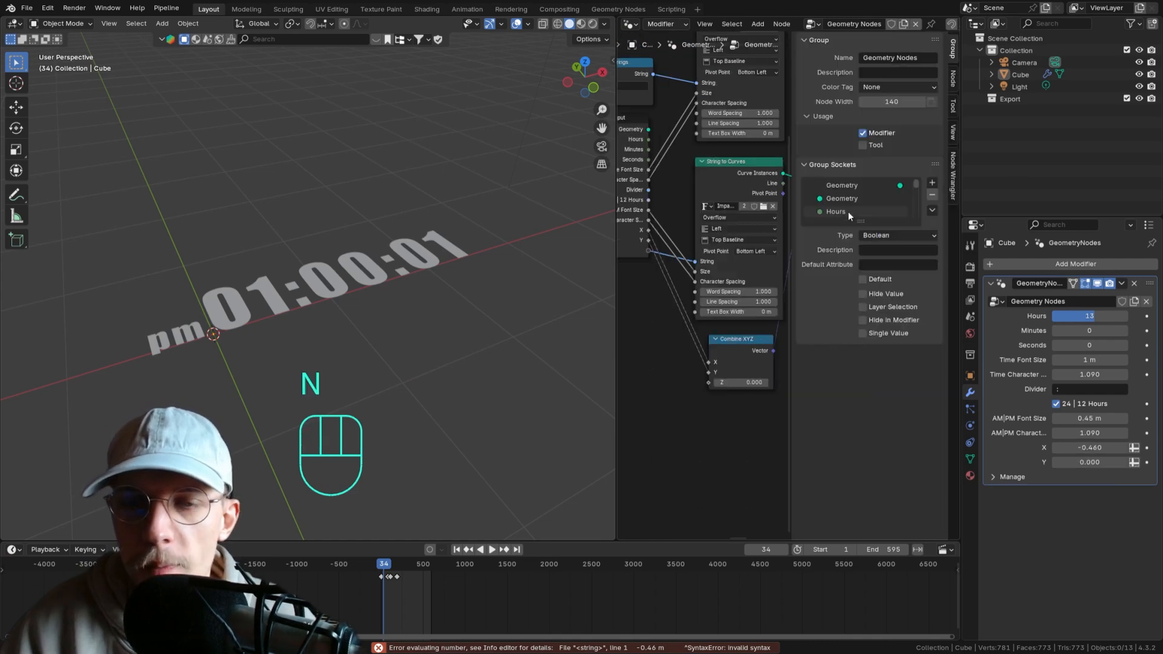
pyautogui.scroll(-5, 860, 204)
pyautogui.click(849, 198)
pyautogui.doubleClick(849, 198)
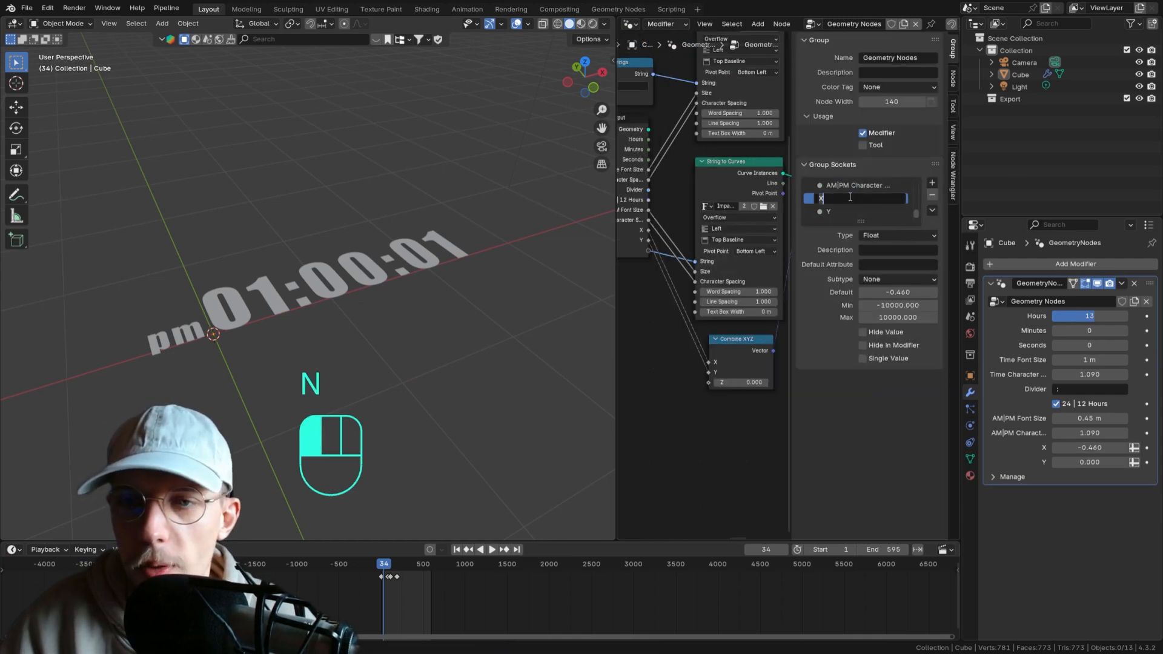
pyautogui.write('AM|PM X')
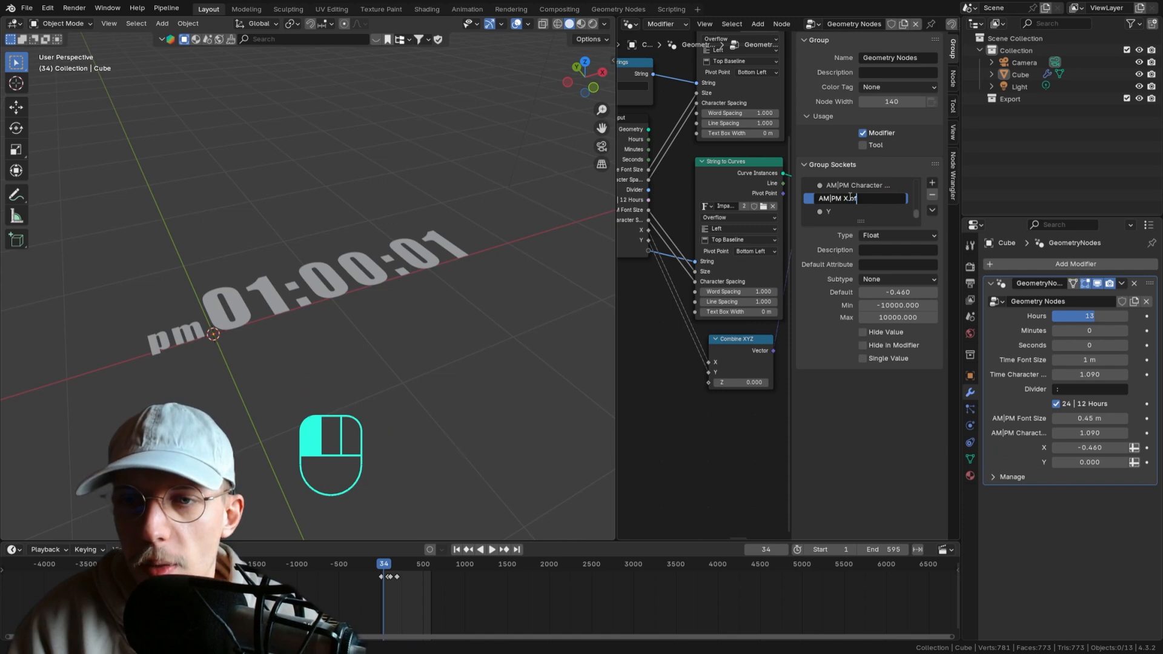
pyautogui.write(' offset')
pyautogui.press('Return')
pyautogui.doubleClick(851, 200)
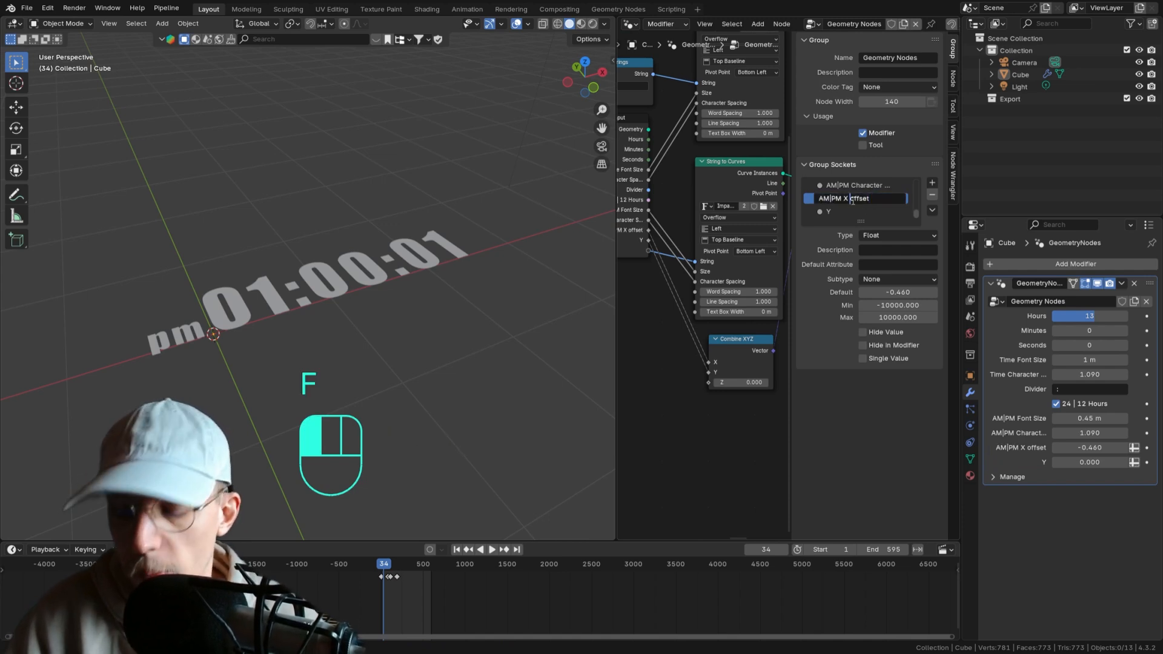
pyautogui.write('O')
pyautogui.press('Return')
# - Rename the Y group socket as AM|PM Y Offset and save the file
pyautogui.doubleClick(851, 211)
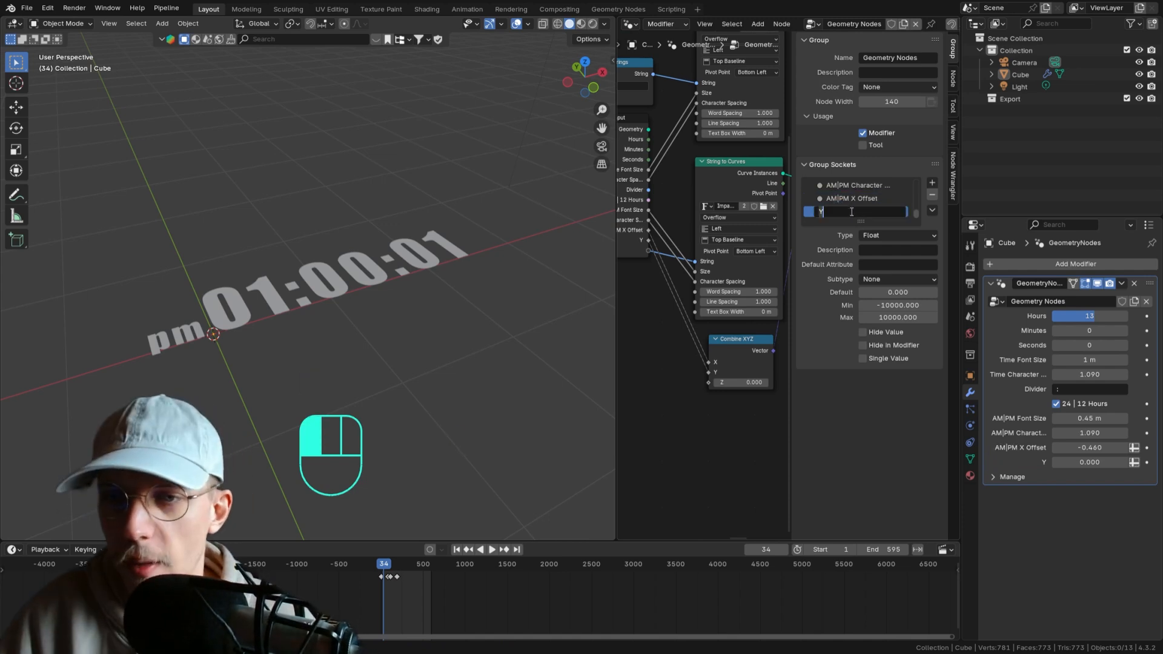
pyautogui.write('AM|PM')
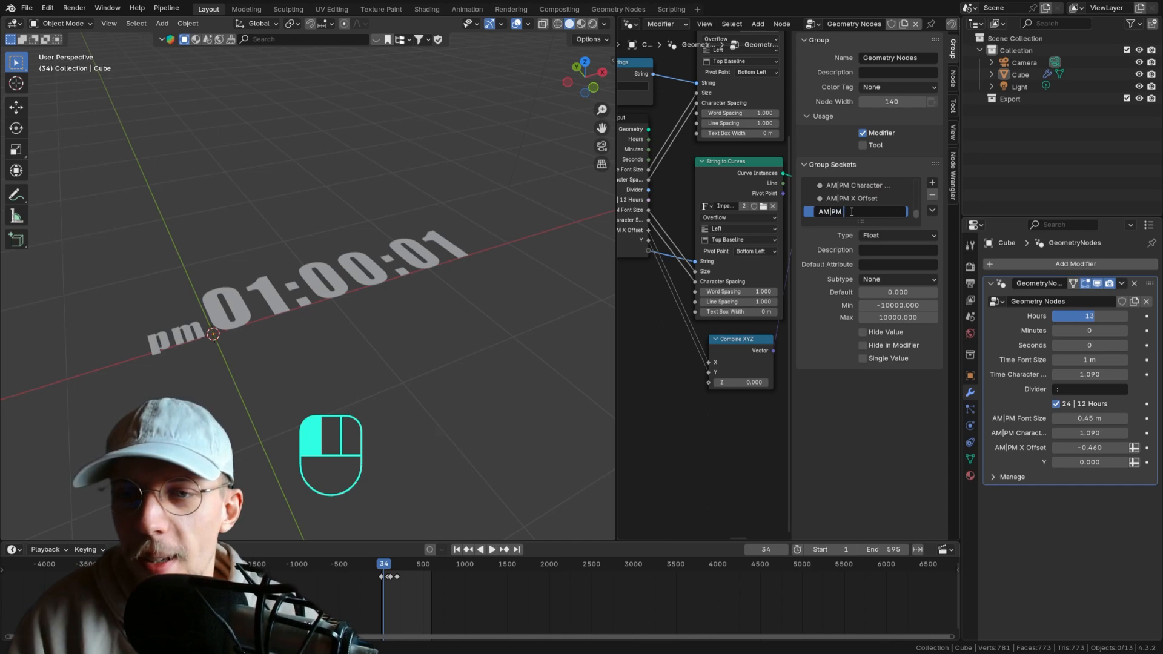
pyautogui.write(' Y Offset')
pyautogui.press('Return')
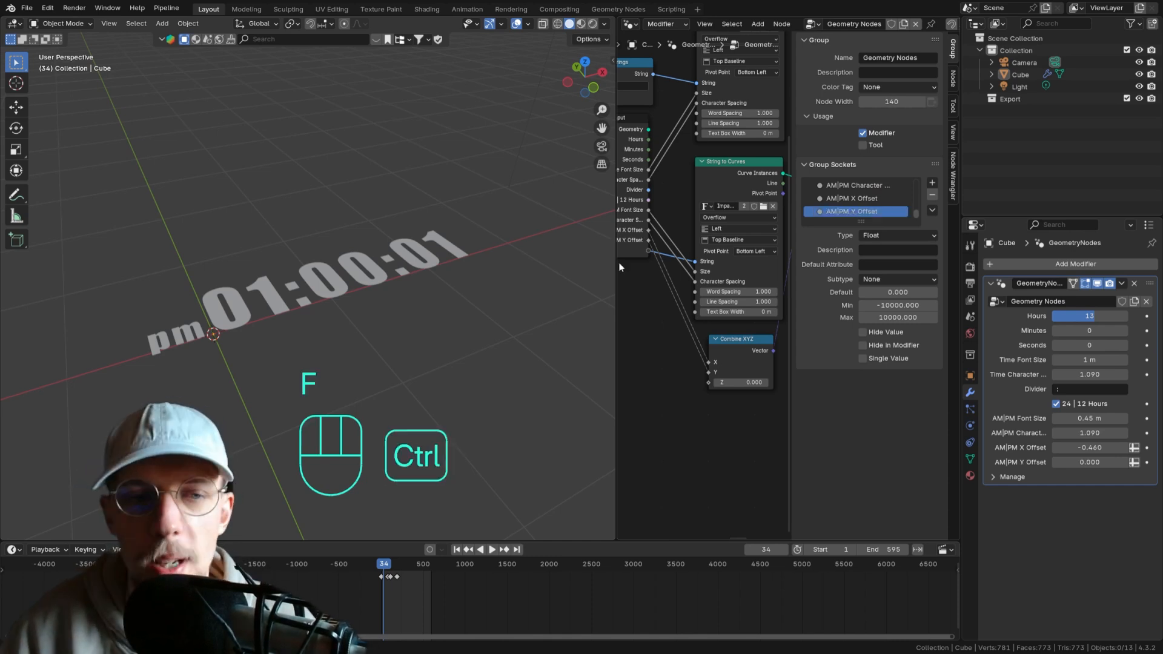
pyautogui.hotkey('ctrl', 's')
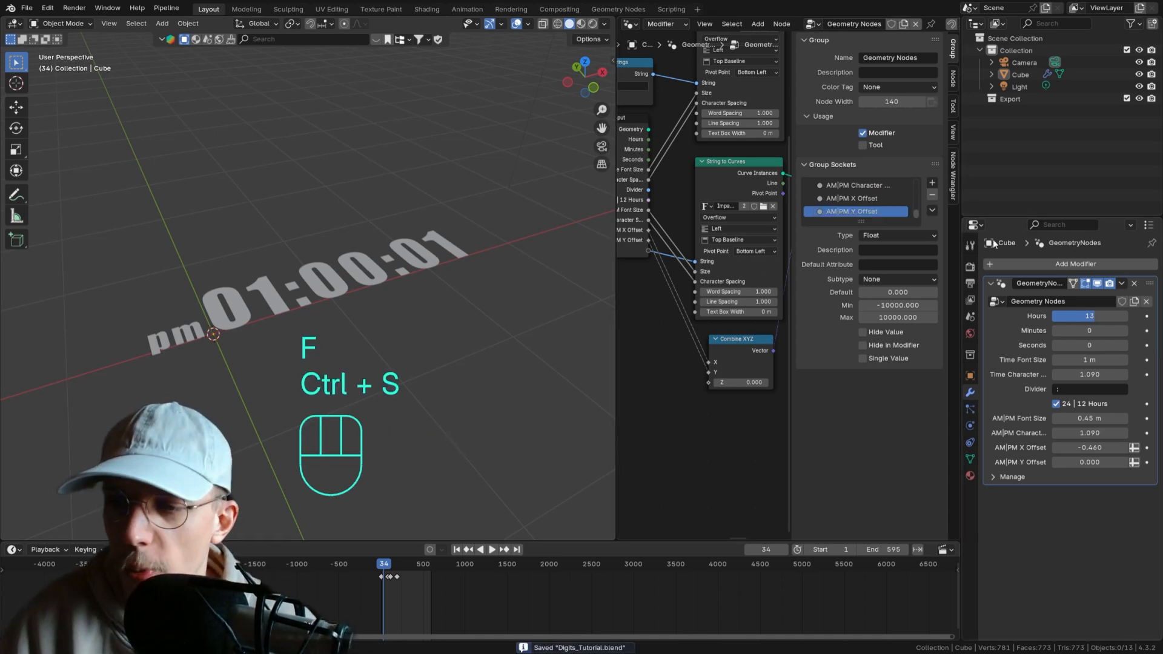
# - Try rotating the clock object about the global X and Z axes, and save the file again
pyautogui.click(420, 246)
pyautogui.press('r')
pyautogui.press('x')
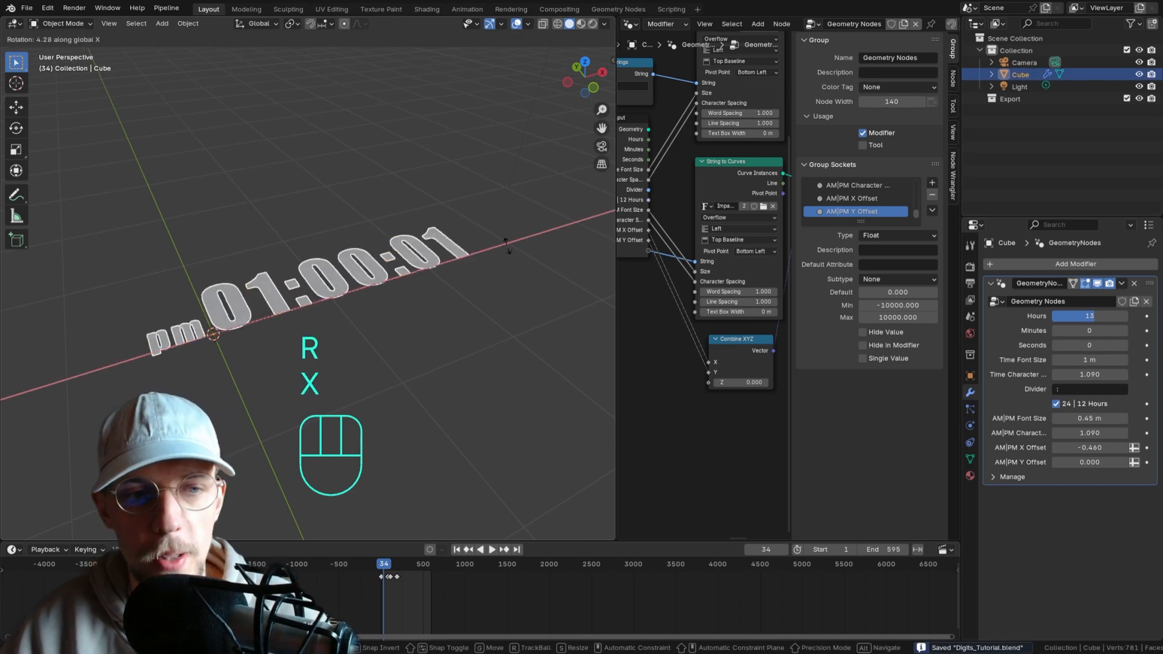
pyautogui.press('Escape')
pyautogui.press('r')
pyautogui.press('z')
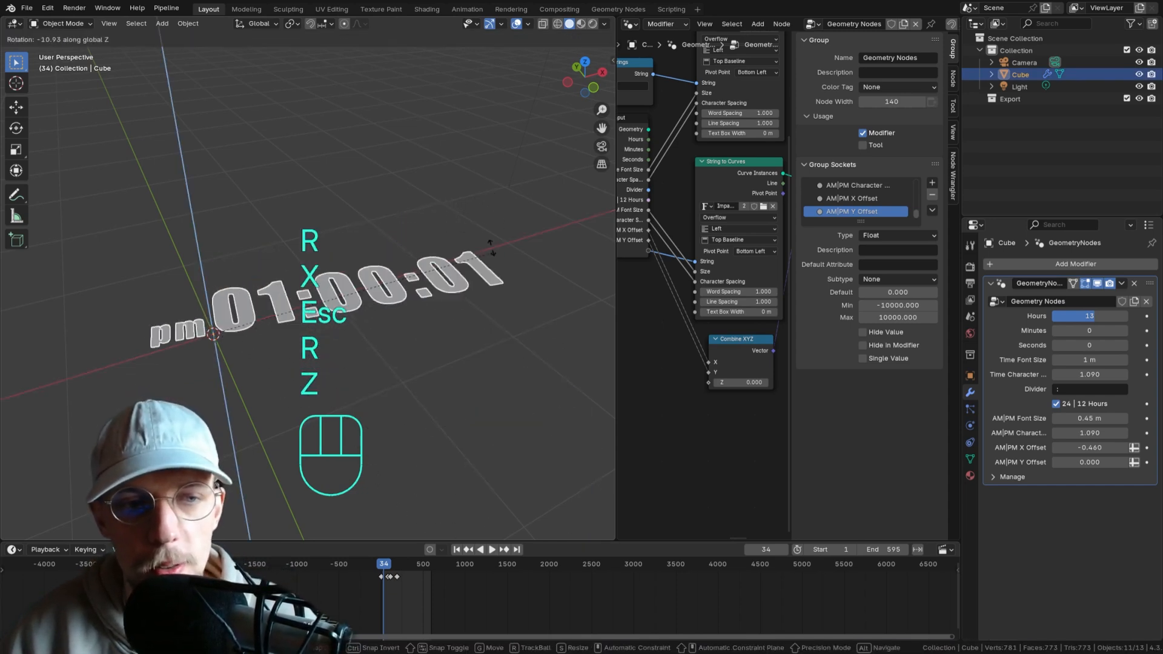
pyautogui.press('Escape')
pyautogui.scroll(-2, 414, 297)
pyautogui.scroll(2, 380, 271)
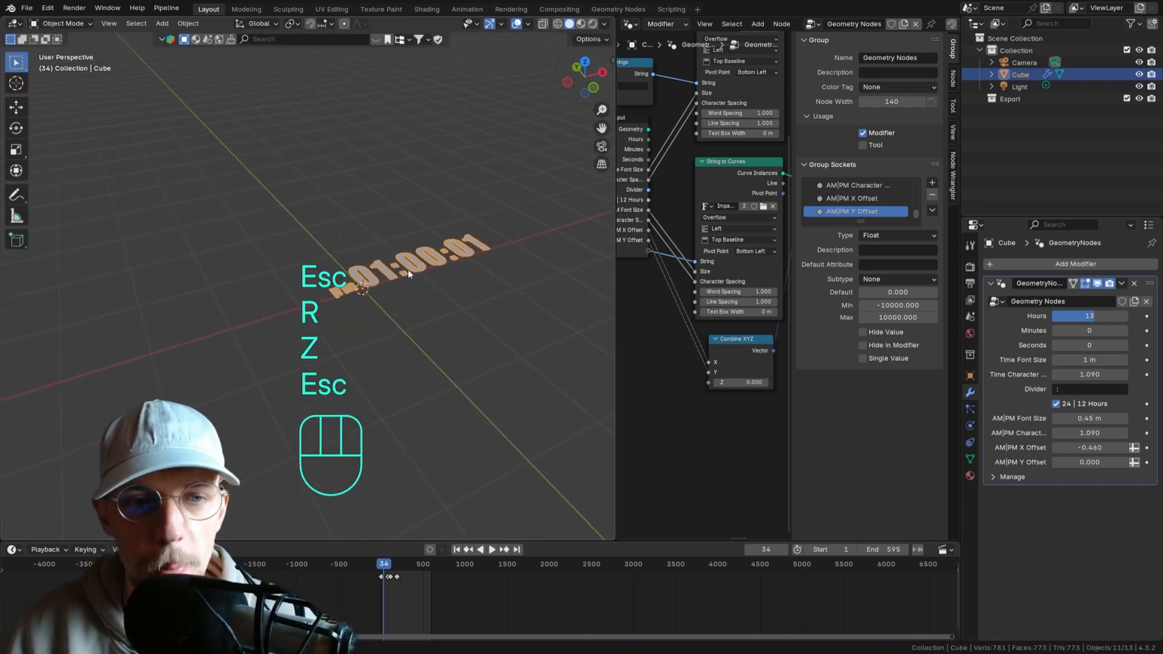
pyautogui.hotkey('ctrl', 's')
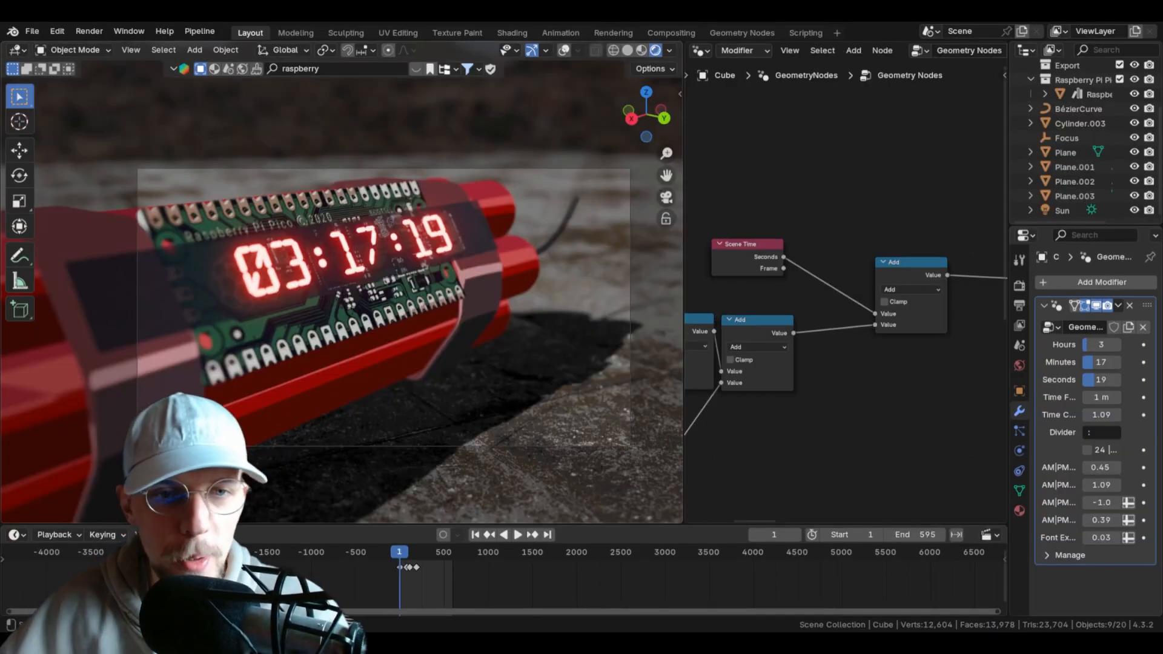
# - Preview the clock's animation with Hours set to 0, return to frame 1, and save the file
pyautogui.moveTo(1101, 345)
pyautogui.mouseDown()
pyautogui.moveTo(1113, 345)
pyautogui.moveTo(1089, 344)
pyautogui.mouseUp()
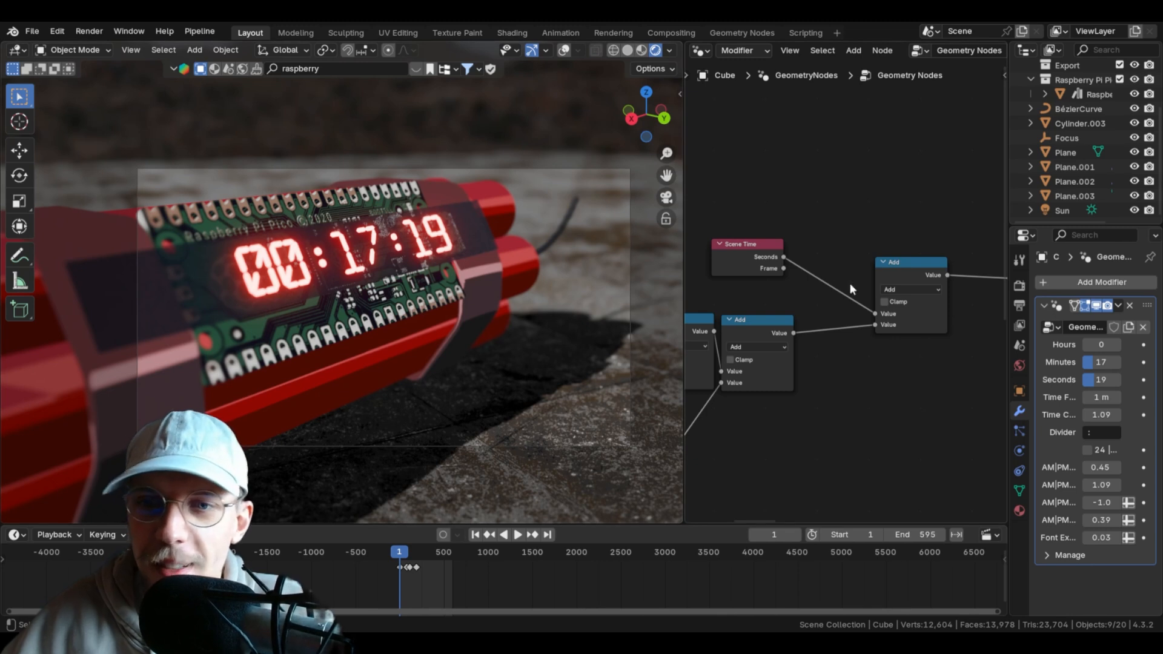
pyautogui.press('space')
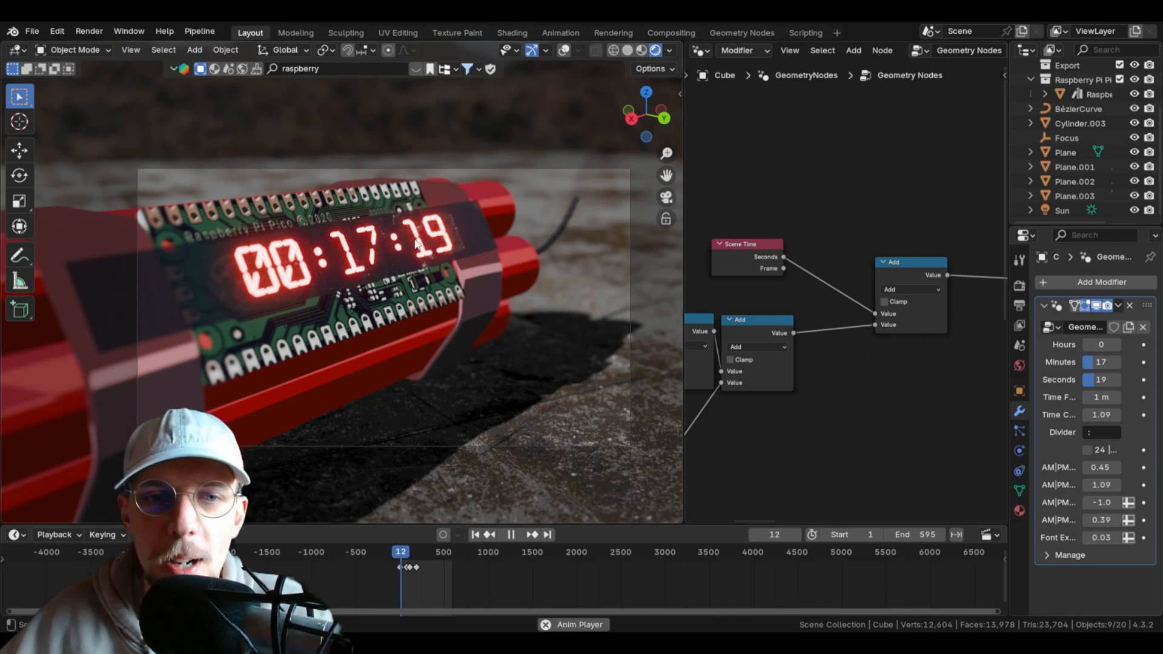
pyautogui.click(474, 535)
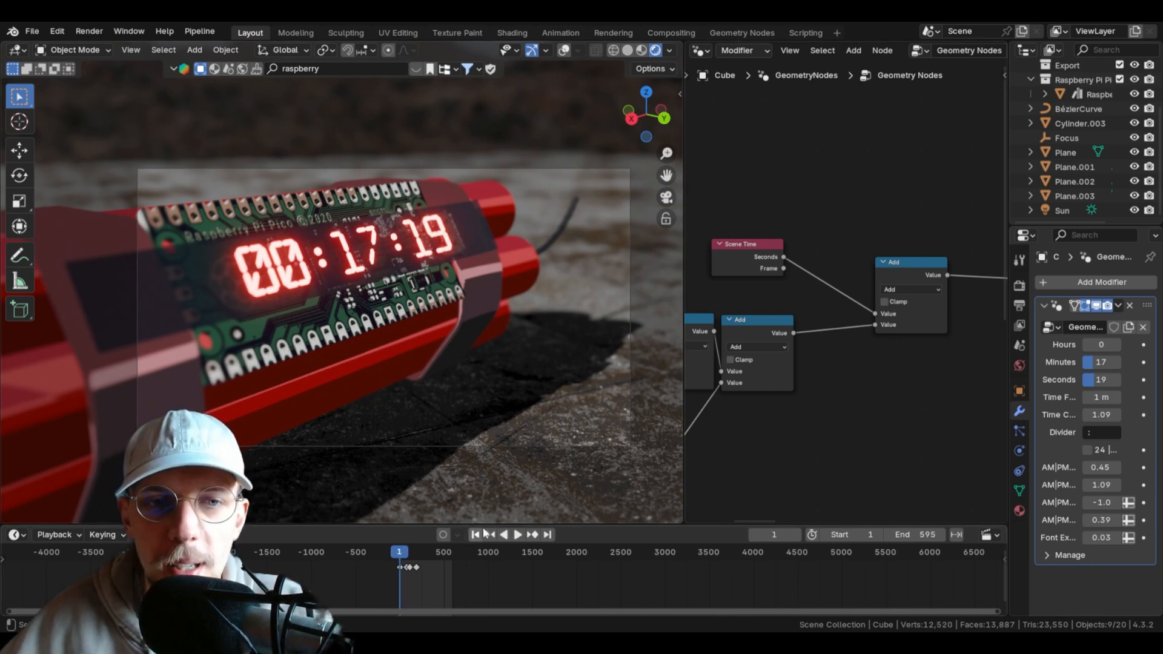
pyautogui.moveTo(923, 275); pyautogui.dragTo(892, 269, button='middle')
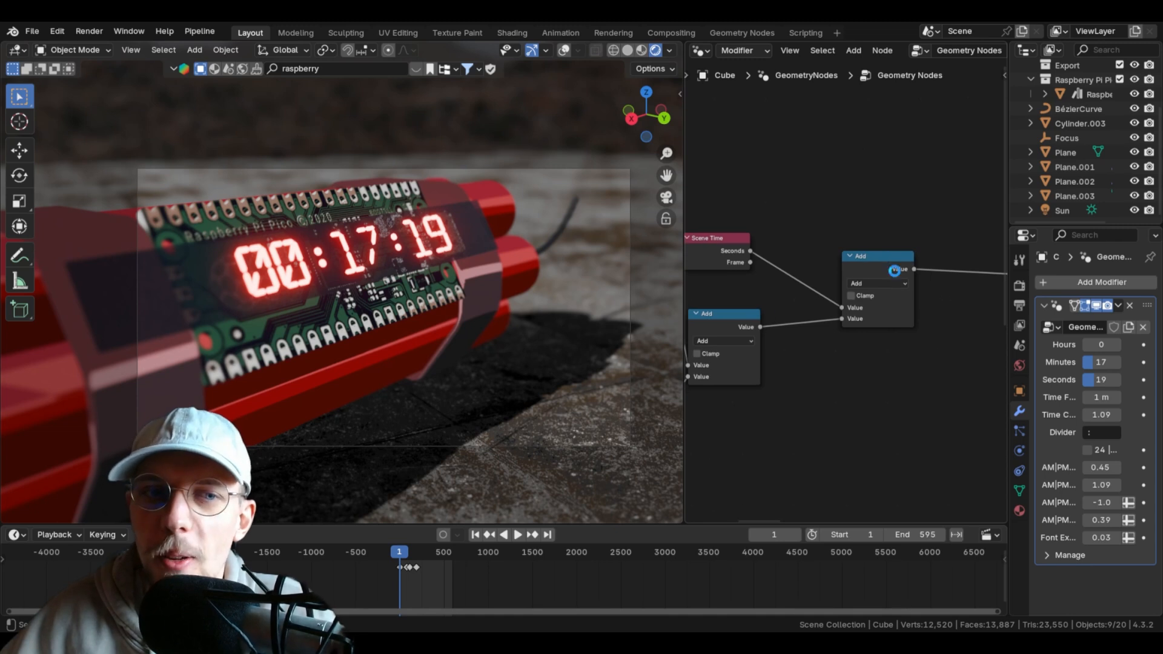
pyautogui.hotkey('ctrl', 's')
# - Move the Add node fed by Scene Time slightly closer to it, and set Hours to 7
pyautogui.moveTo(870, 264)
pyautogui.mouseDown()
pyautogui.moveTo(821, 254)
pyautogui.moveTo(849, 253)
pyautogui.mouseUp()
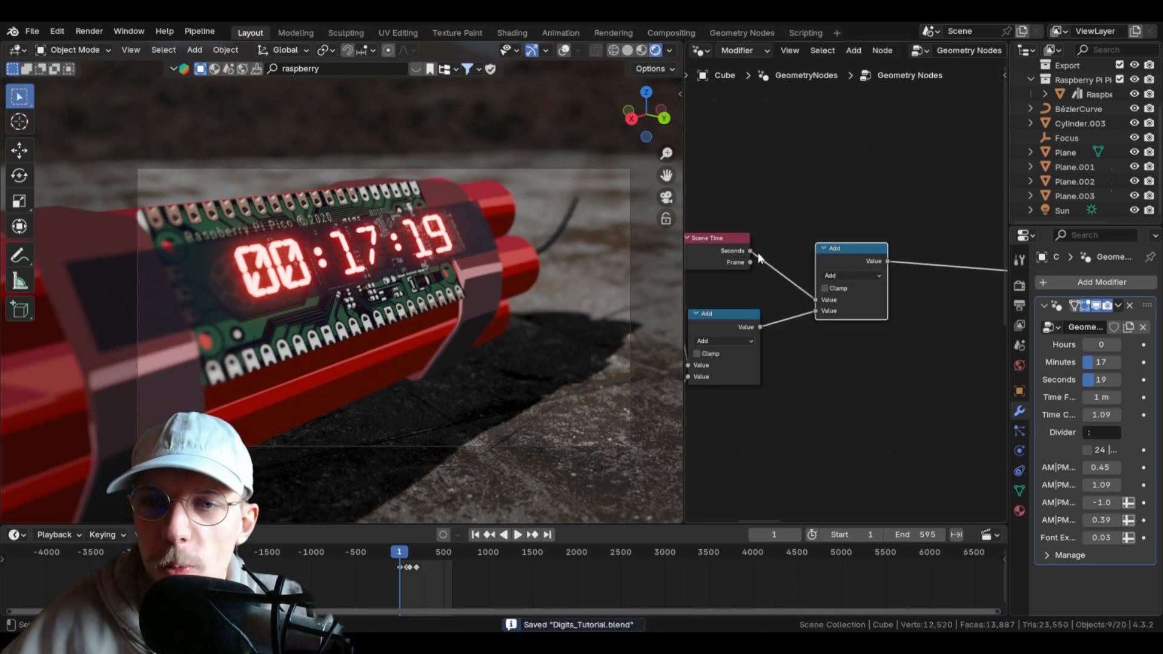
pyautogui.moveTo(751, 252); pyautogui.dragTo(776, 244, button='middle')
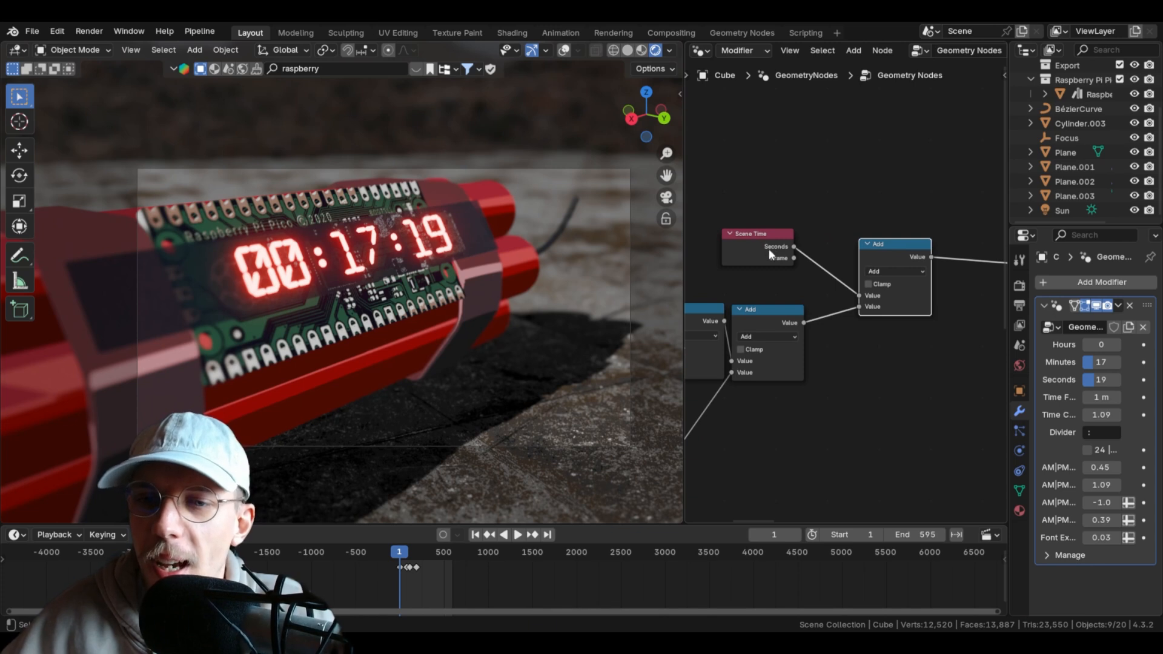
pyautogui.moveTo(1110, 341)
pyautogui.mouseDown()
pyautogui.moveTo(1128, 341)
pyautogui.moveTo(1088, 346)
pyautogui.mouseUp()
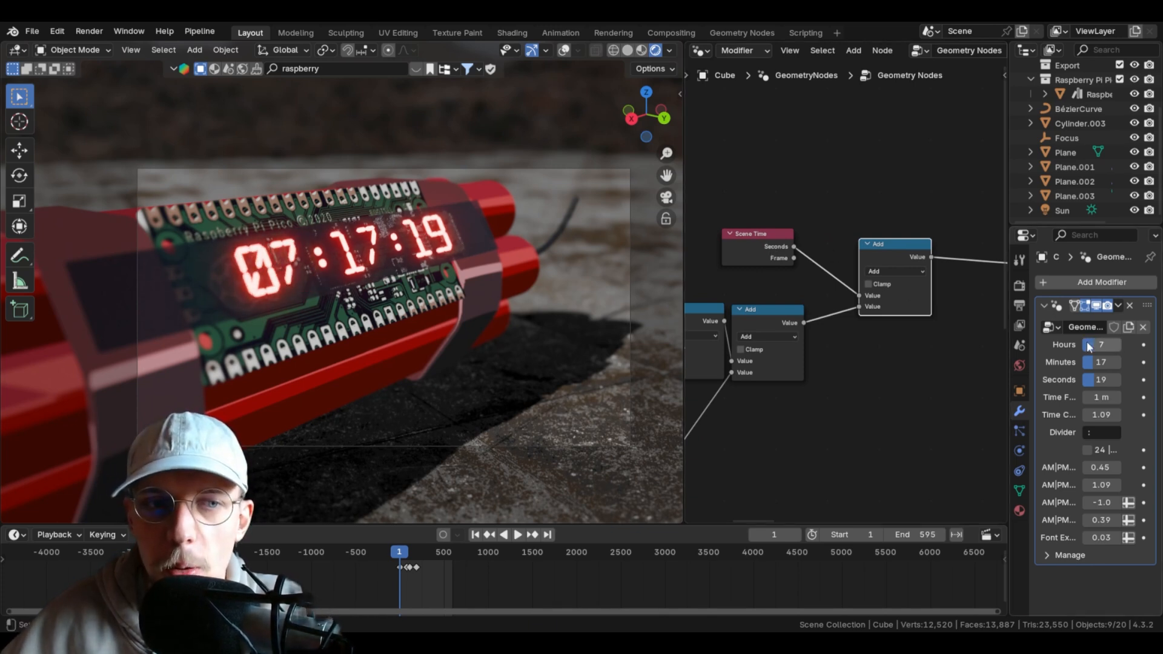
# - Duplicate the Add node fed by Scene Time, place the copy above it, and change its operation to Subtract
pyautogui.click(882, 217)
pyautogui.moveTo(885, 243); pyautogui.dragTo(877, 242)
pyautogui.moveTo(877, 241); pyautogui.dragTo(818, 298, button='middle')
pyautogui.hotkey('shift', 'd')
pyautogui.click(845, 207)
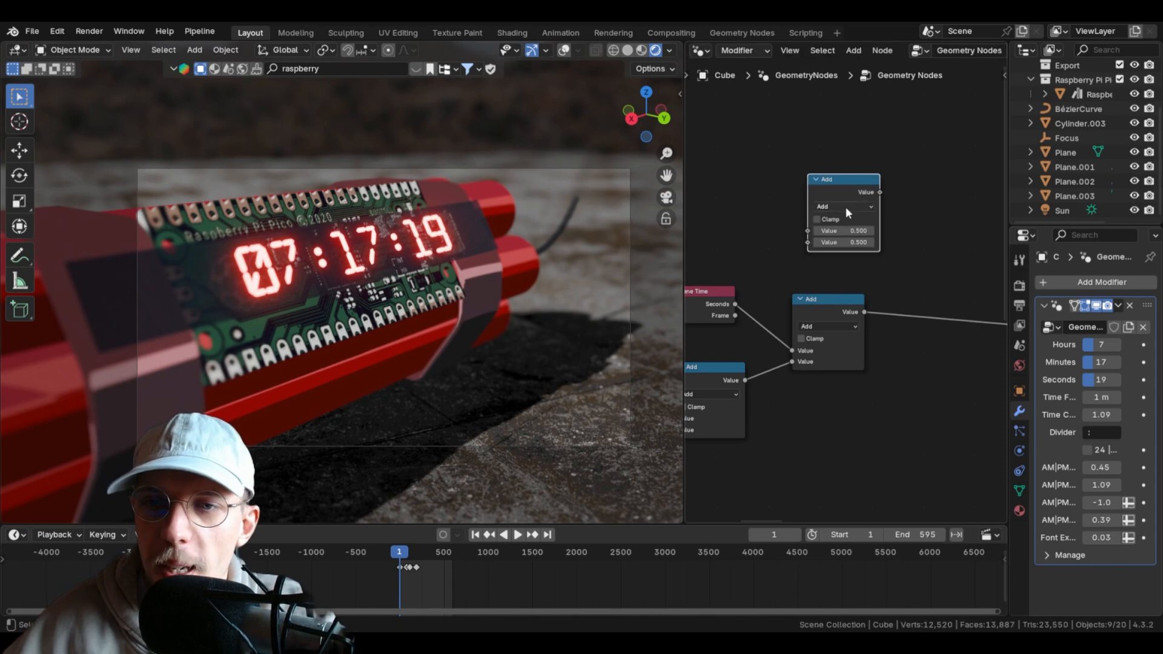
pyautogui.click(845, 206)
pyautogui.click(529, 246)
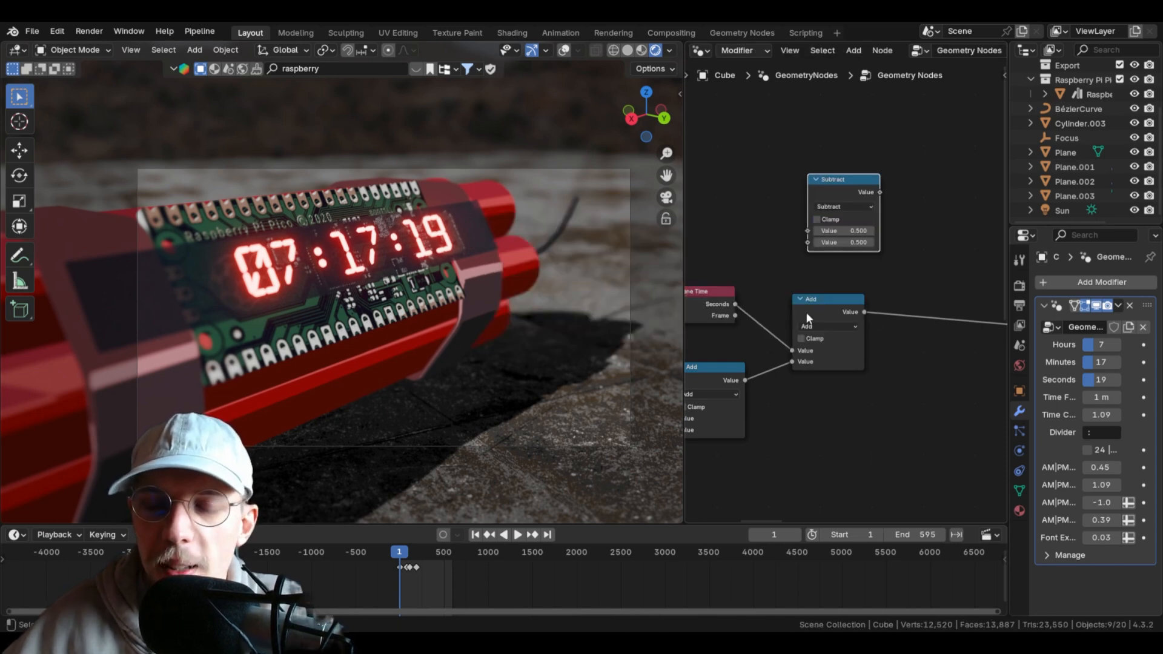
# - Connect the start-time Add node to Subtract's first Value and Scene Time Seconds to its second, and nudge the Subtract node
pyautogui.moveTo(805, 316); pyautogui.dragTo(883, 288, button='middle')
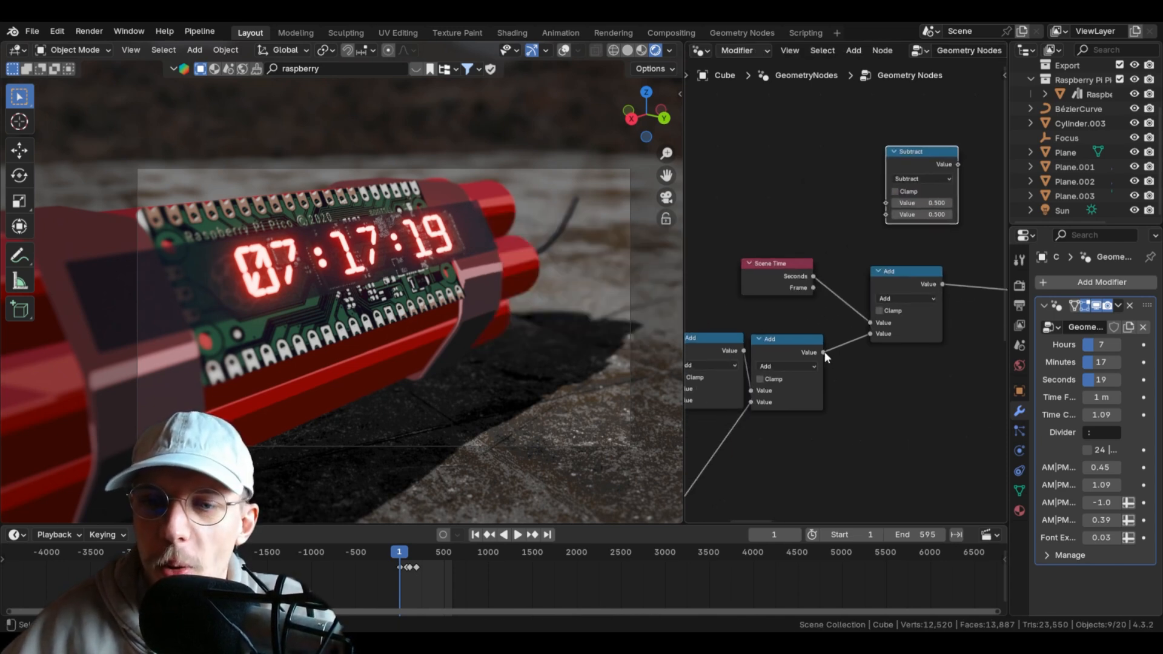
pyautogui.moveTo(824, 353)
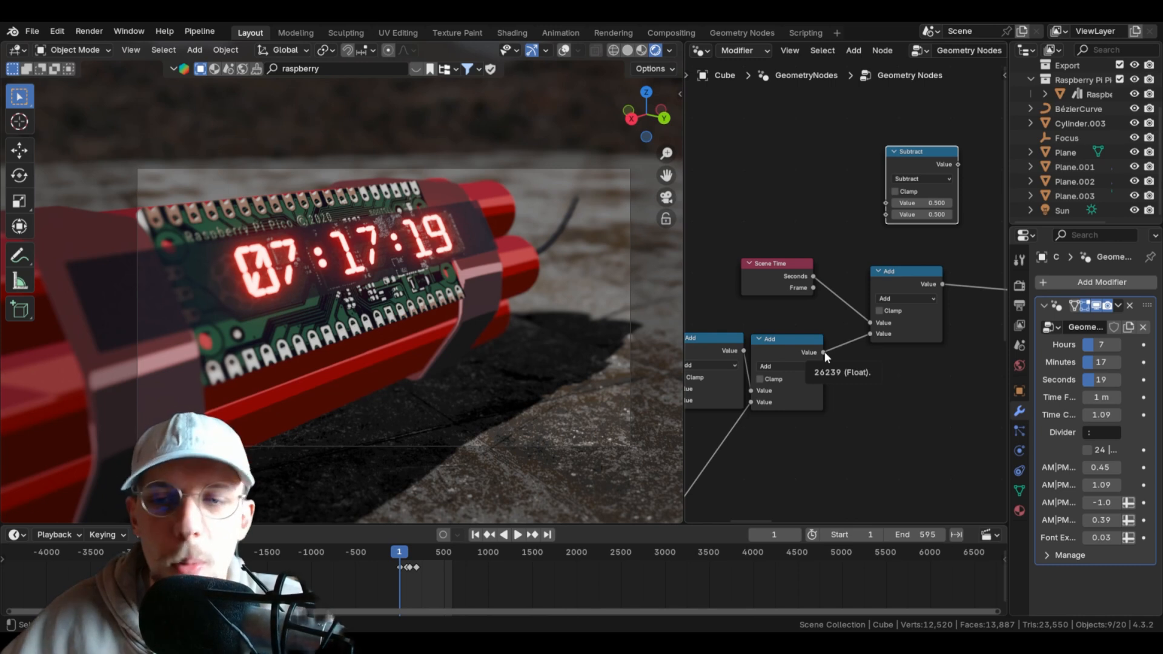
pyautogui.moveTo(824, 352); pyautogui.dragTo(886, 203)
pyautogui.moveTo(849, 194); pyautogui.dragTo(758, 304, button='middle')
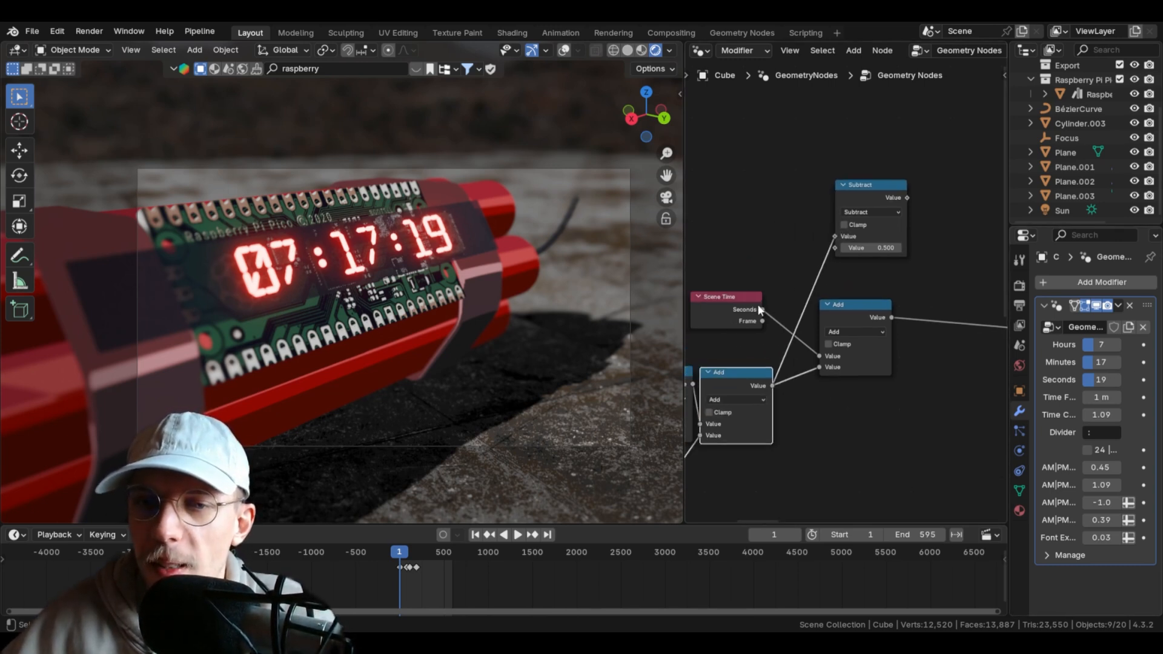
pyautogui.moveTo(914, 249); pyautogui.dragTo(796, 245, button='middle')
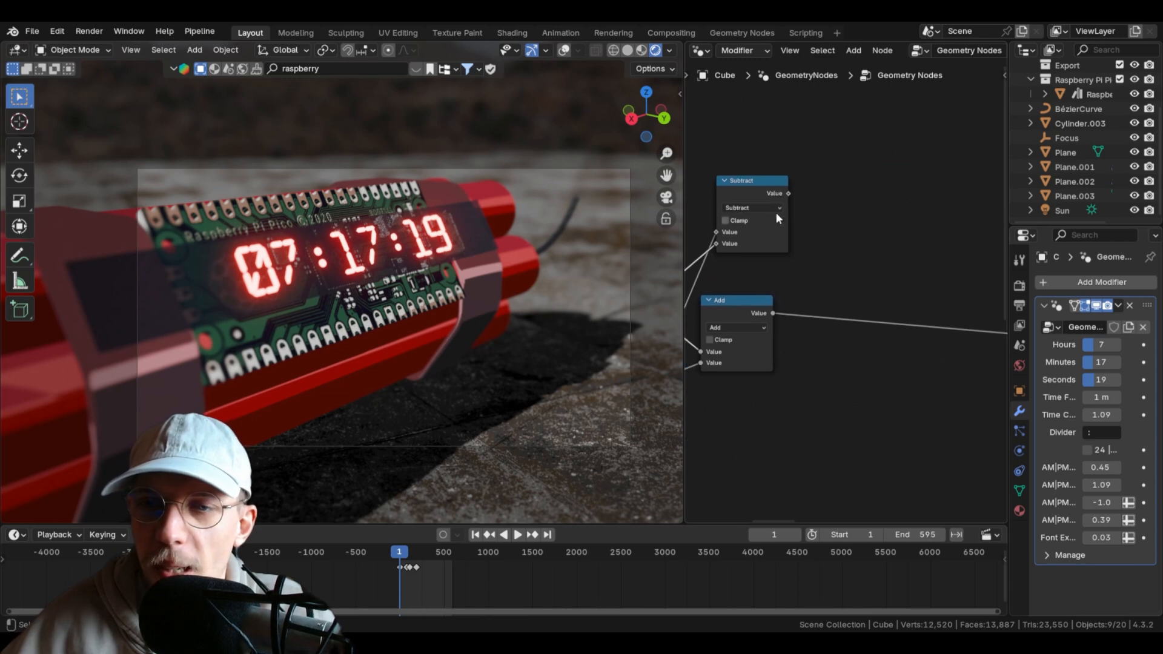
pyautogui.moveTo(757, 188); pyautogui.dragTo(824, 198)
# - Add a Switch node beside the Subtract node and set its input type to Float
pyautogui.hotkey('shift', 'a')
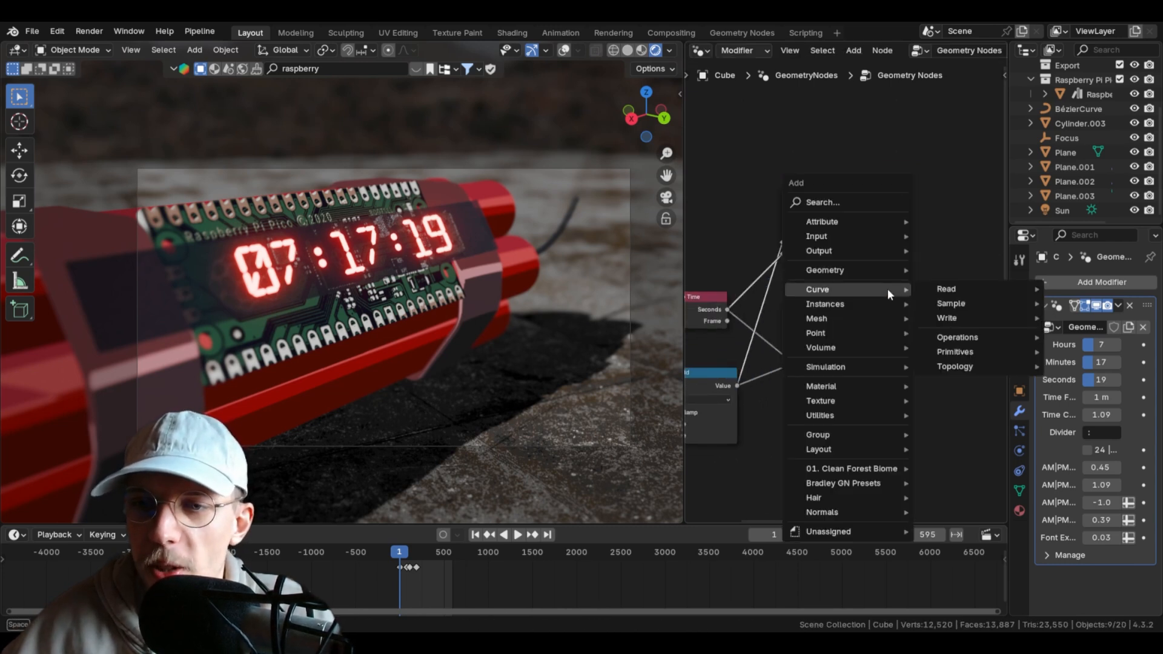
pyautogui.write('sw')
pyautogui.click(897, 313)
pyautogui.click(904, 210)
pyautogui.click(928, 243)
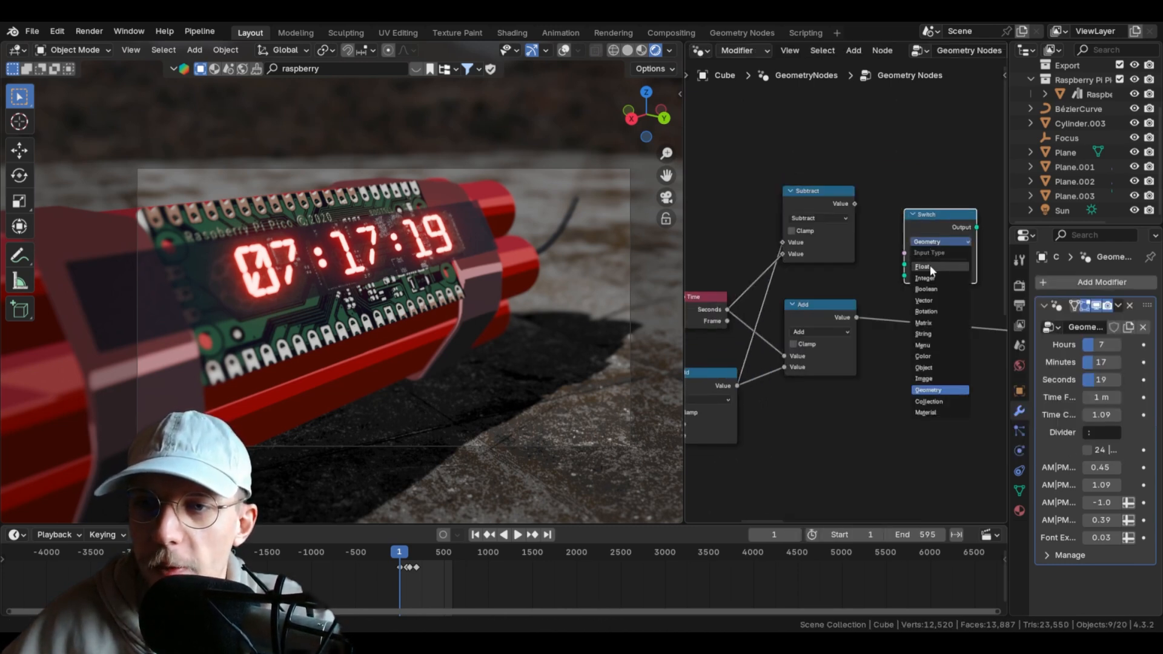
pyautogui.click(932, 268)
# - Connect Add to the Switch node's False and Subtract to True, and feed its Switch input from a new Group Input socket
pyautogui.moveTo(928, 287); pyautogui.dragTo(884, 278, button='middle')
pyautogui.moveTo(802, 253); pyautogui.dragTo(849, 259, button='middle')
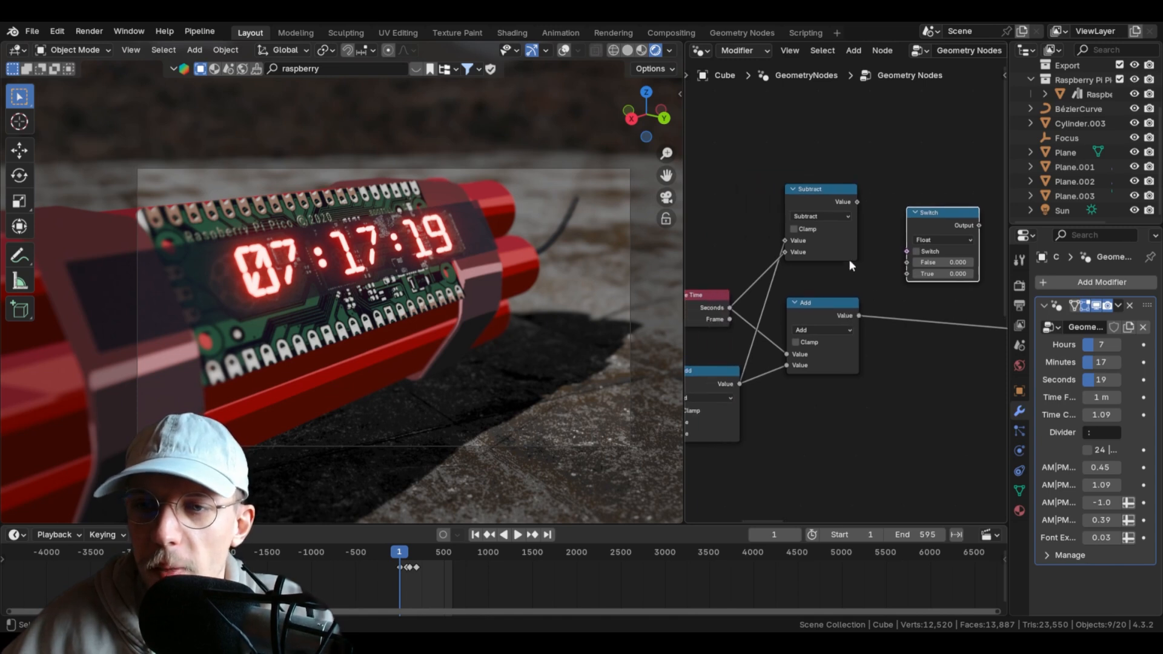
pyautogui.moveTo(859, 317); pyautogui.dragTo(912, 257)
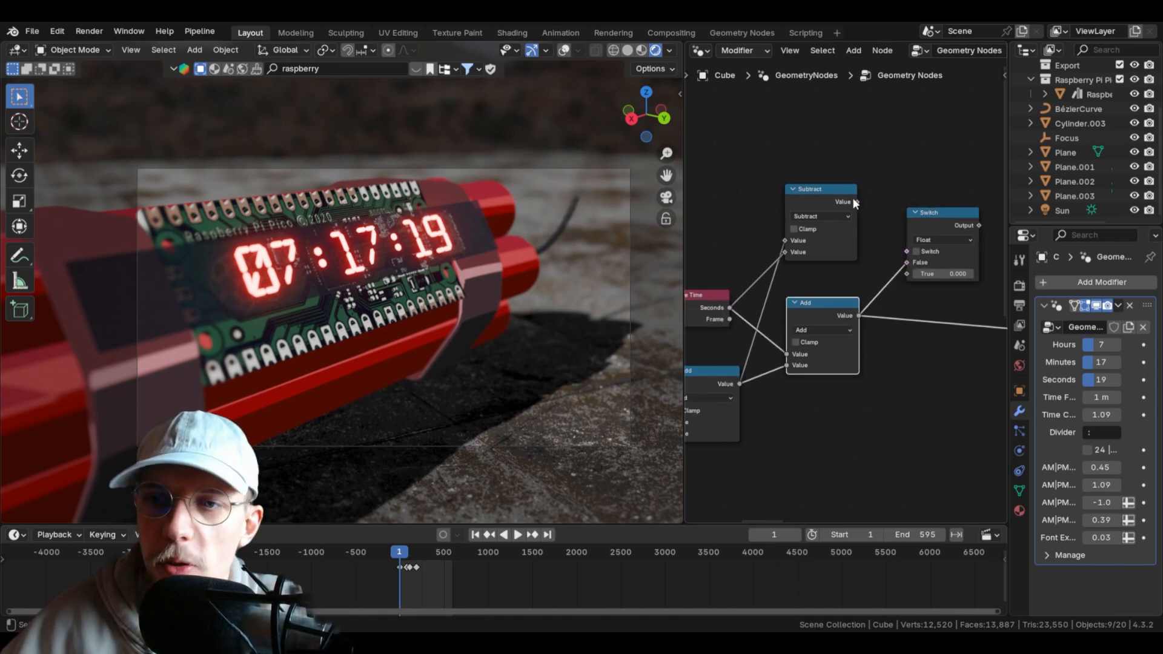
pyautogui.moveTo(855, 202); pyautogui.dragTo(703, 130)
pyautogui.click(696, 148)
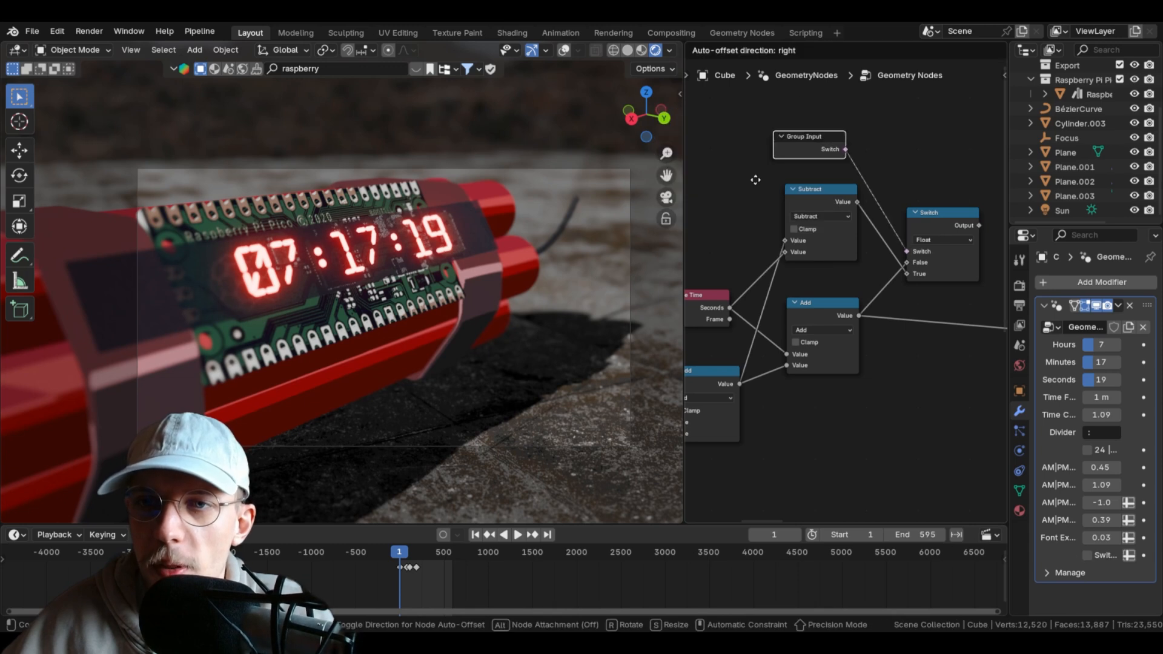
pyautogui.click(755, 179)
# - Rename the new Switch group socket as "Clock | Countdown\"
pyautogui.press('n')
pyautogui.doubleClick(884, 275)
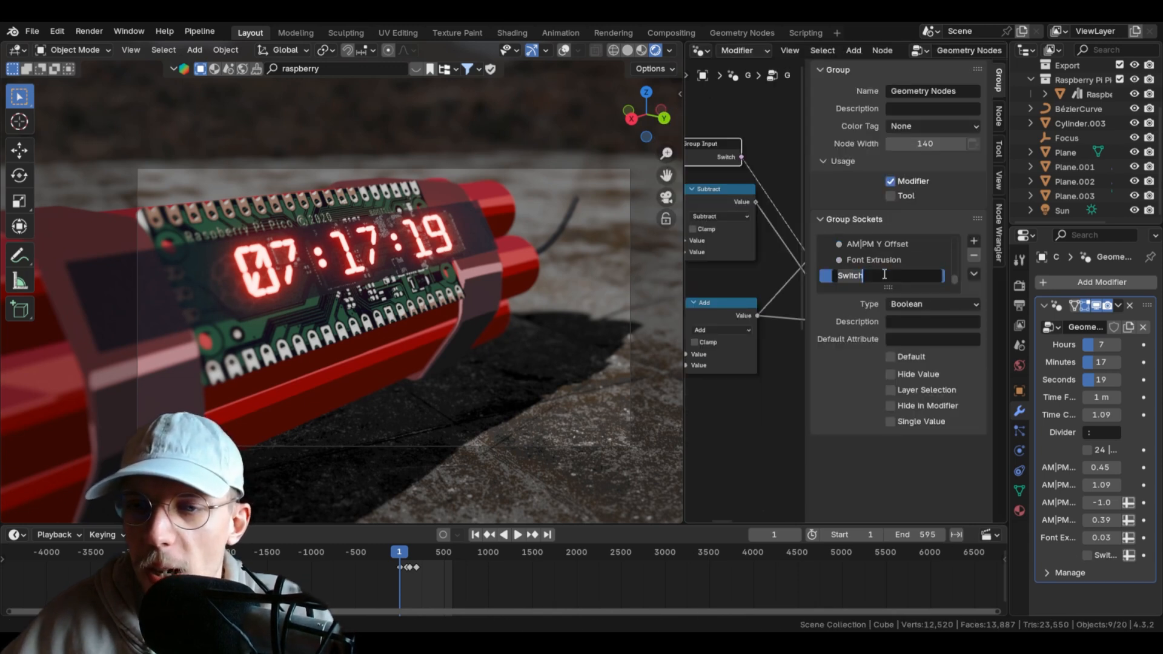
pyautogui.write('Cloc')
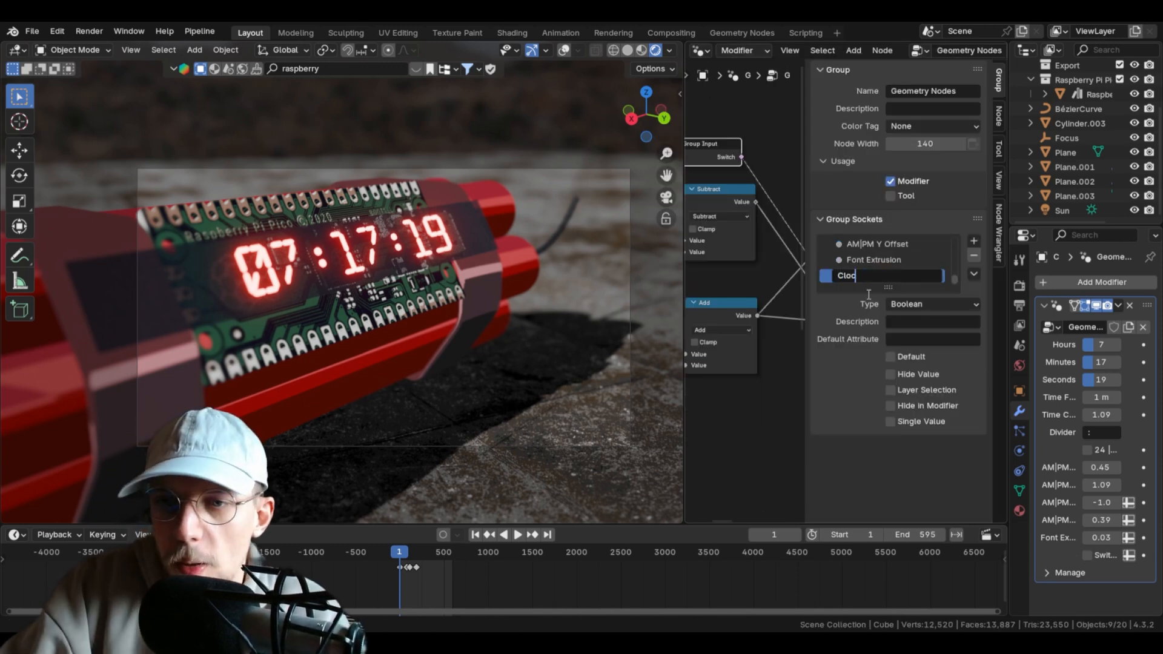
pyautogui.write('k | Coun')
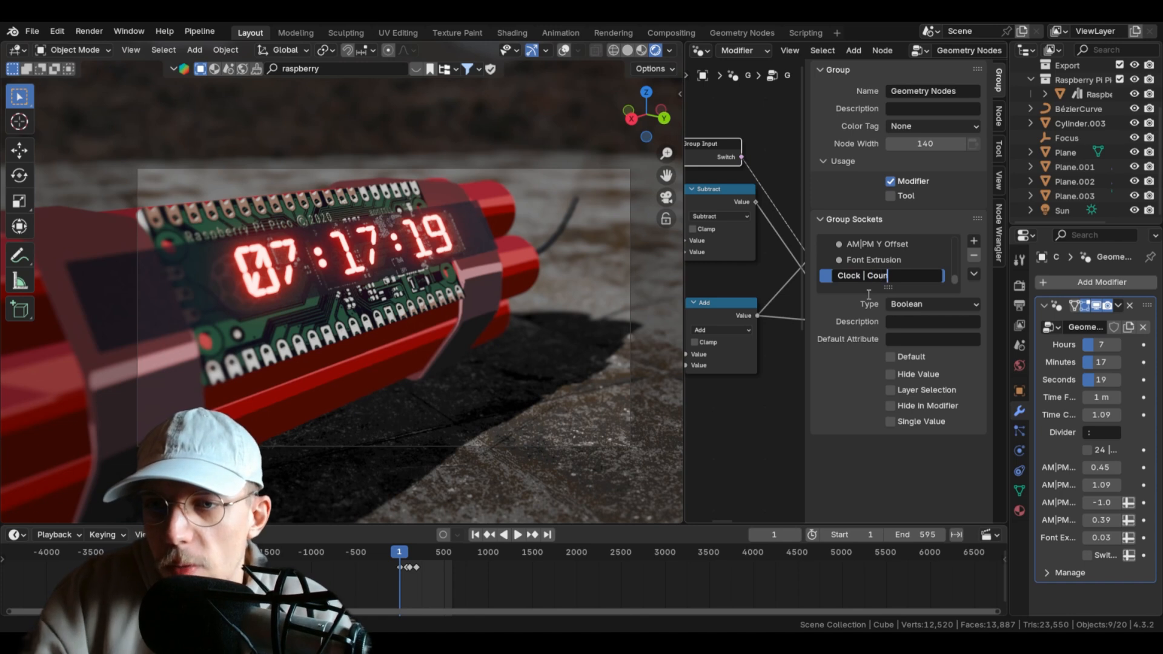
pyautogui.write('tdown \\')
pyautogui.press('Return')
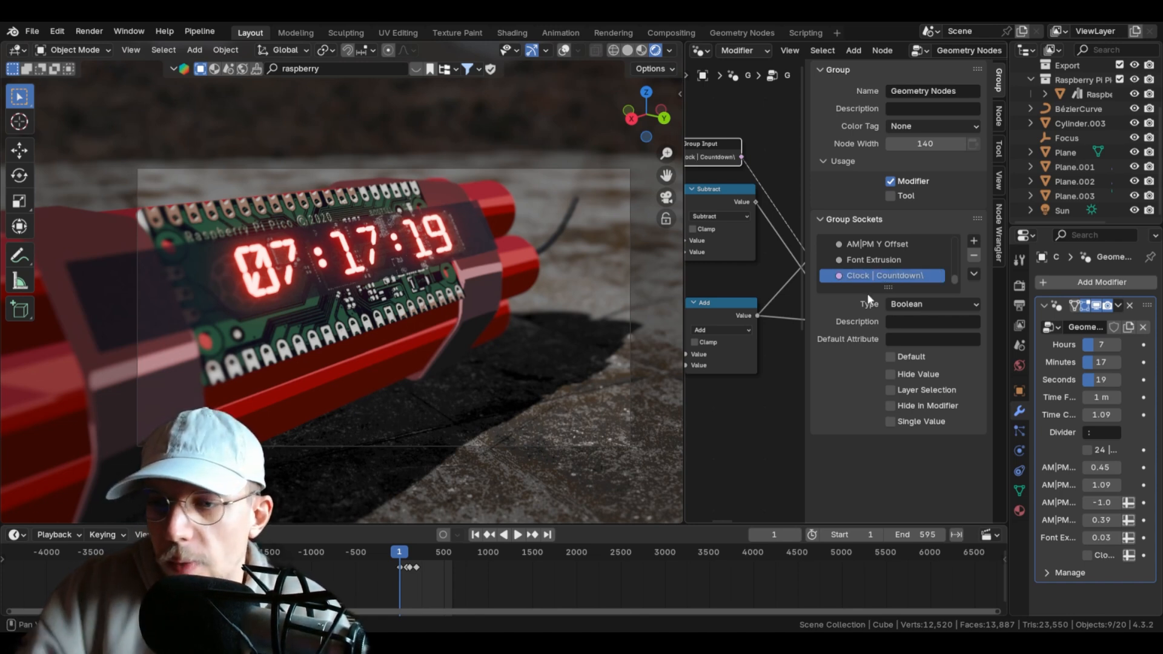
# - Remove the trailing backslash from the new group socket's name so it reads "Clock | Countdown"
pyautogui.doubleClick(866, 276)
pyautogui.press('End')
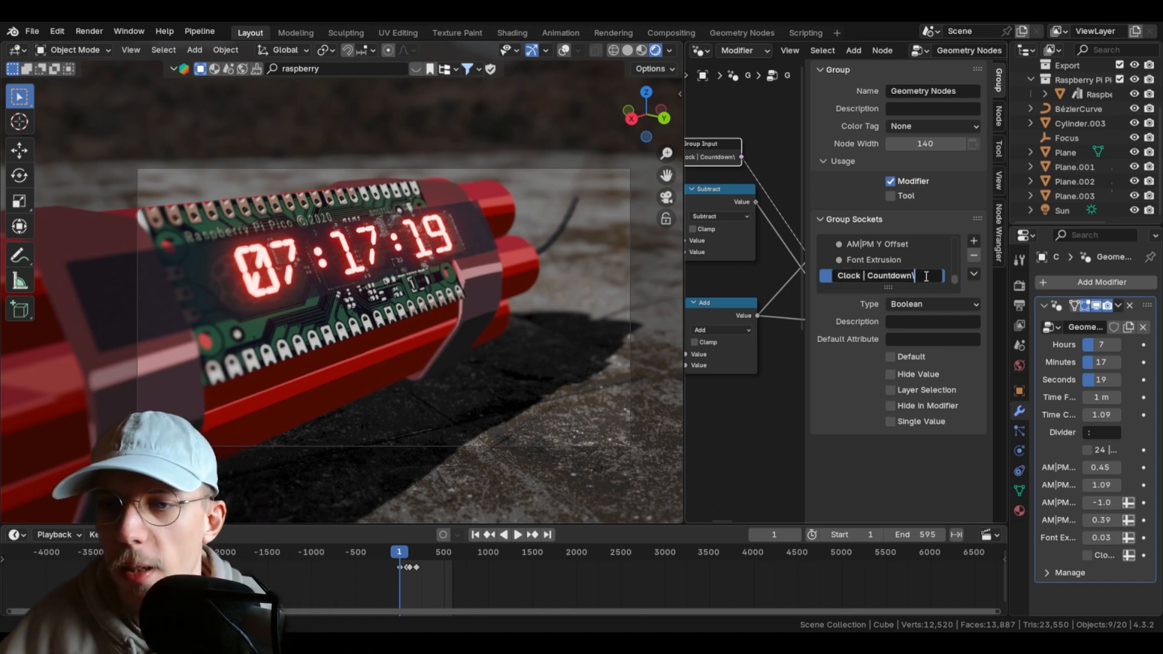
pyautogui.press('BackSpace')
pyautogui.press('Return')
# - Move the Clock | Countdown socket directly above Hours in the group socket list and save the file
pyautogui.scroll(10, 880, 268)
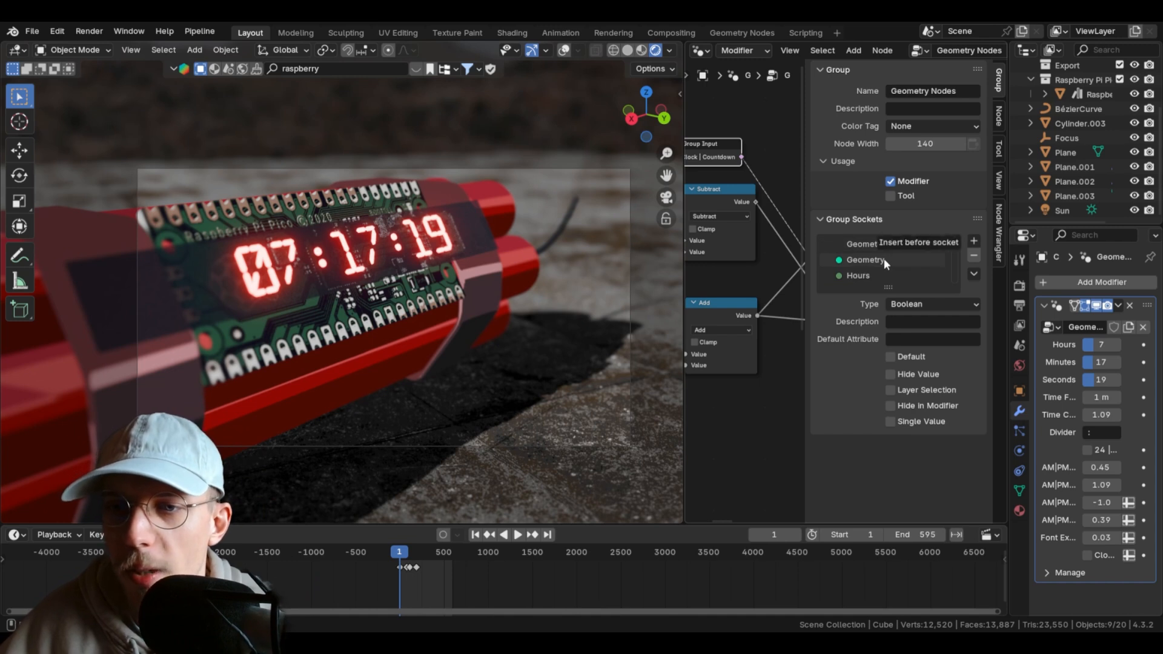
pyautogui.moveTo(878, 269); pyautogui.dragTo(879, 269)
pyautogui.hotkey('ctrl', 's')
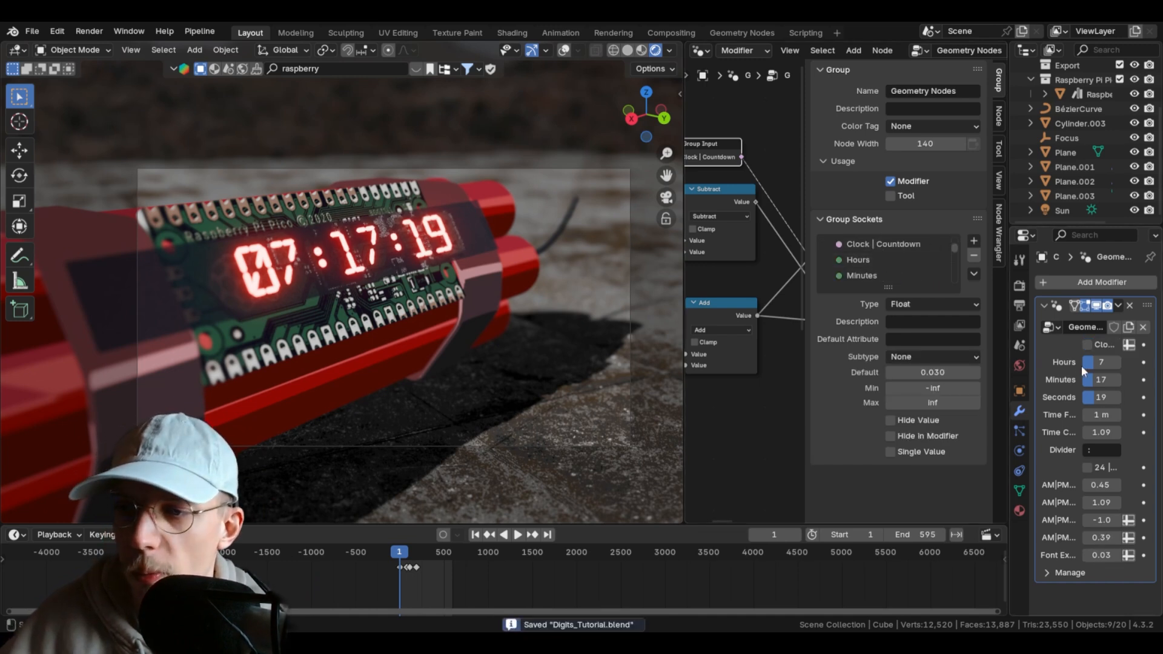
pyautogui.press('n')
pyautogui.moveTo(934, 249); pyautogui.dragTo(802, 235, button='middle')
pyautogui.moveTo(847, 212); pyautogui.dragTo(973, 323)
pyautogui.moveTo(808, 212); pyautogui.dragTo(853, 234, button='middle')
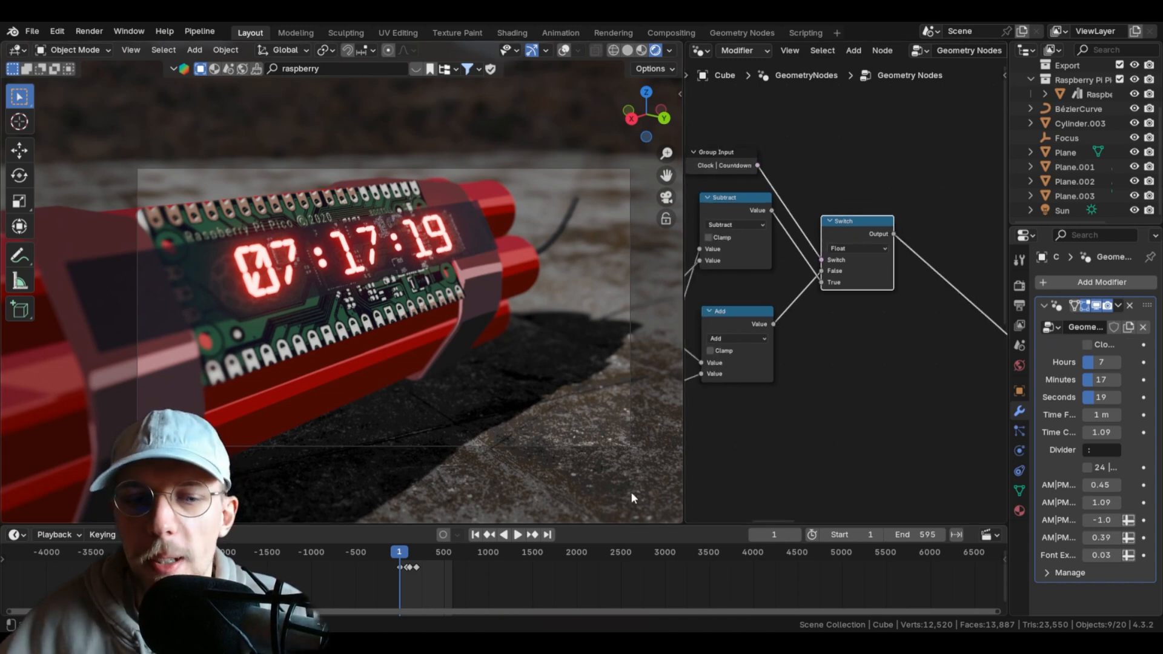
# - Set the modifier's Hours, Minutes and Seconds to 0 and play the animation briefly in clock mode
pyautogui.moveTo(1102, 362); pyautogui.dragTo(1083, 380)
pyautogui.moveTo(1102, 397); pyautogui.dragTo(1083, 397)
pyautogui.press('space')
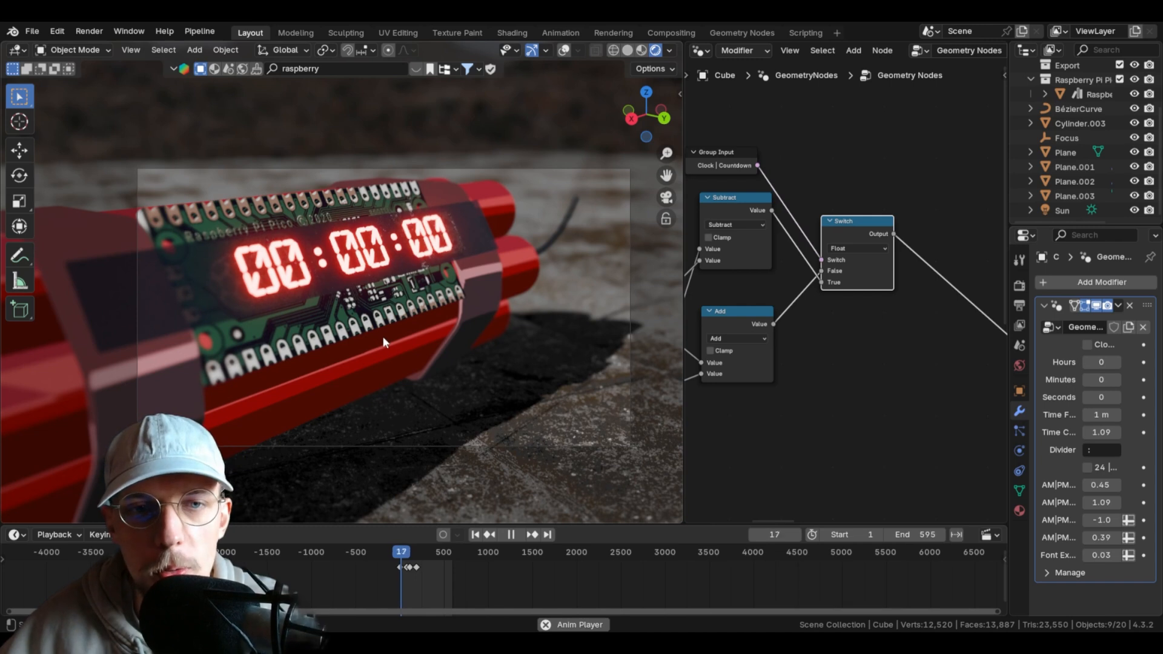
pyautogui.press('space')
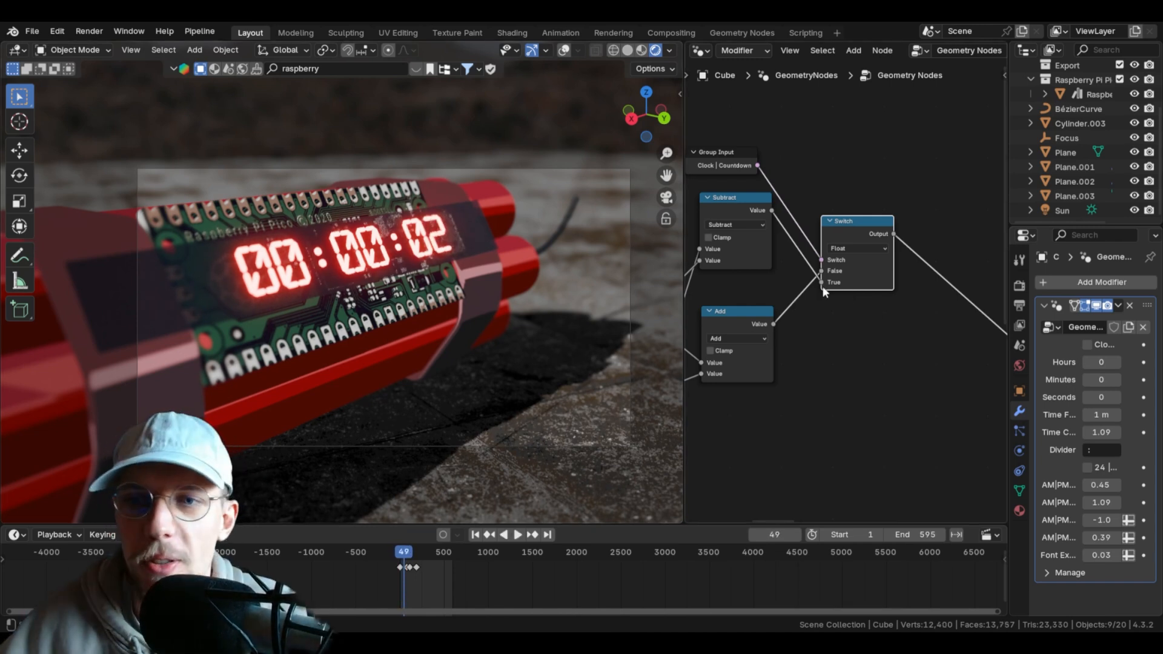
# - Enable Clock | Countdown on the modifier and play the countdown from the first frame to check it
pyautogui.click(1087, 344)
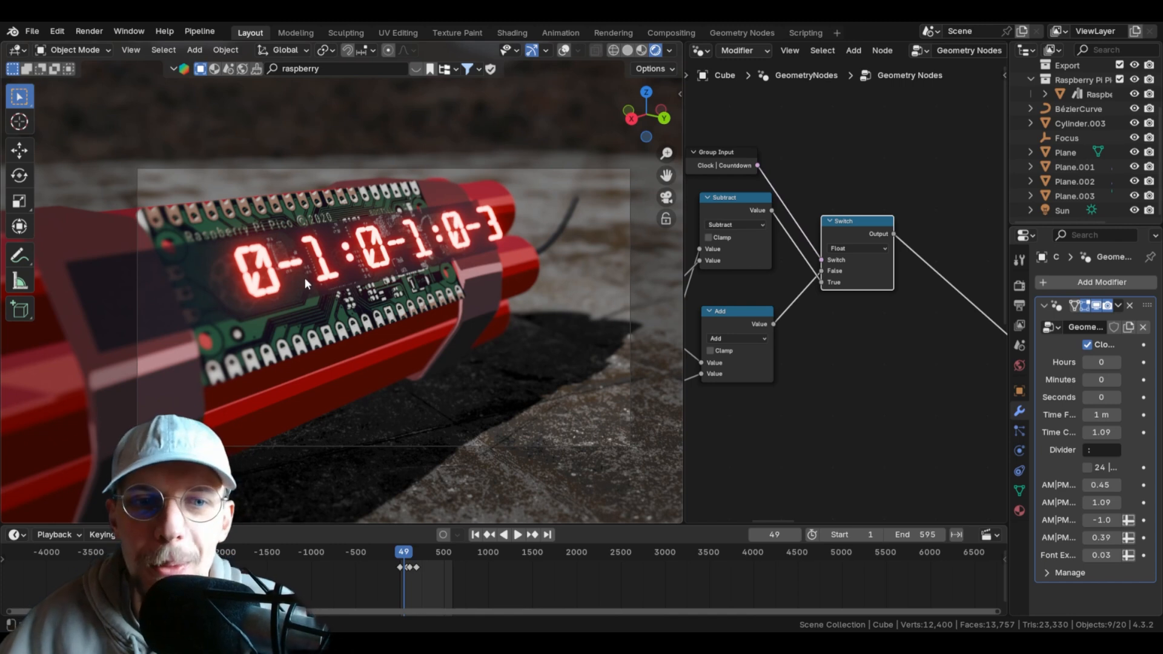
pyautogui.click(476, 535)
pyautogui.press('space')
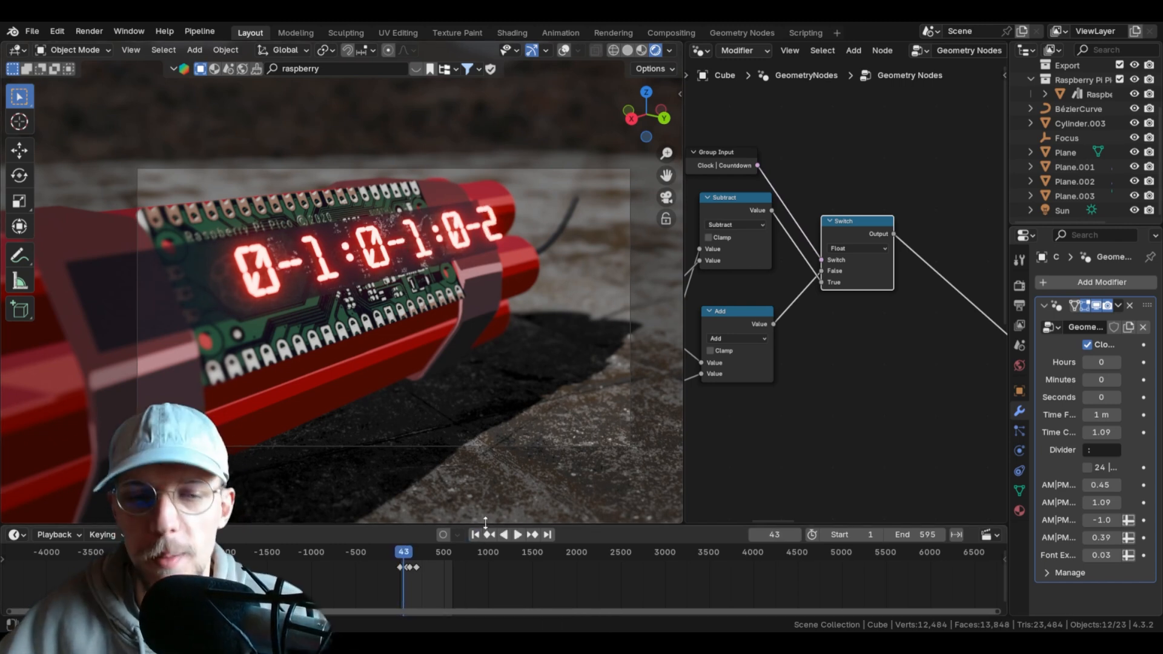
pyautogui.press('Escape')
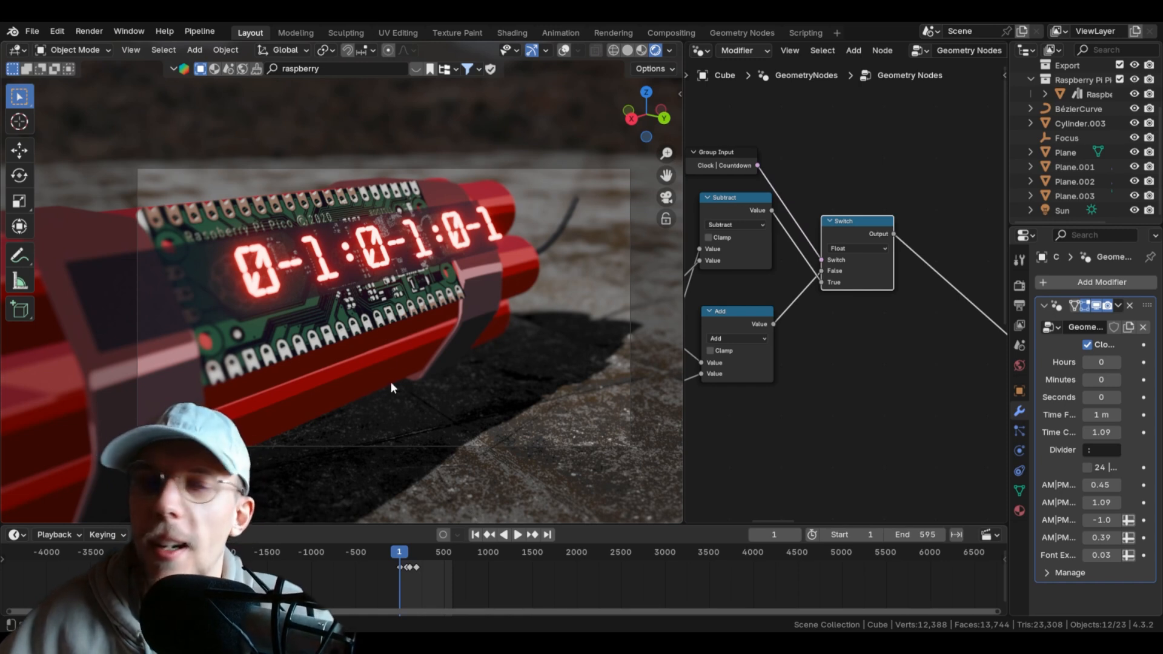
# - Nudge the Clock | Countdown Group Input node and insert a Math node on the link leaving the Switch output
pyautogui.moveTo(741, 274); pyautogui.dragTo(845, 284, button='middle')
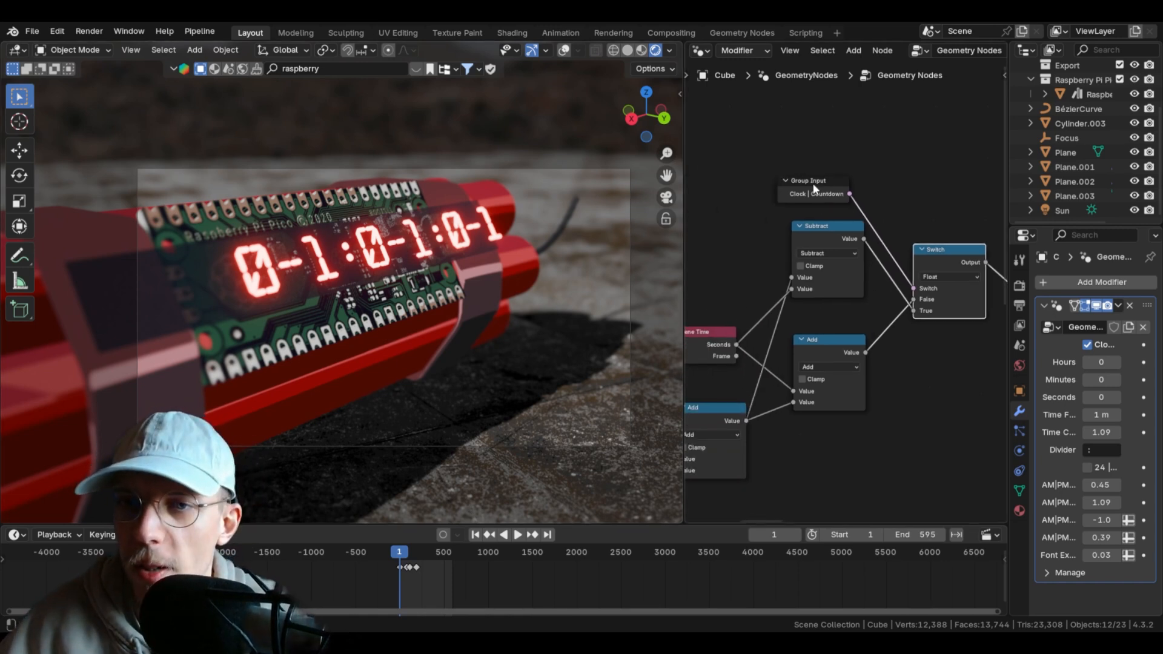
pyautogui.moveTo(813, 188); pyautogui.dragTo(819, 194)
pyautogui.moveTo(897, 242)
pyautogui.mouseDown(button='middle')
pyautogui.moveTo(751, 226)
pyautogui.moveTo(811, 248)
pyautogui.mouseUp(button='middle')
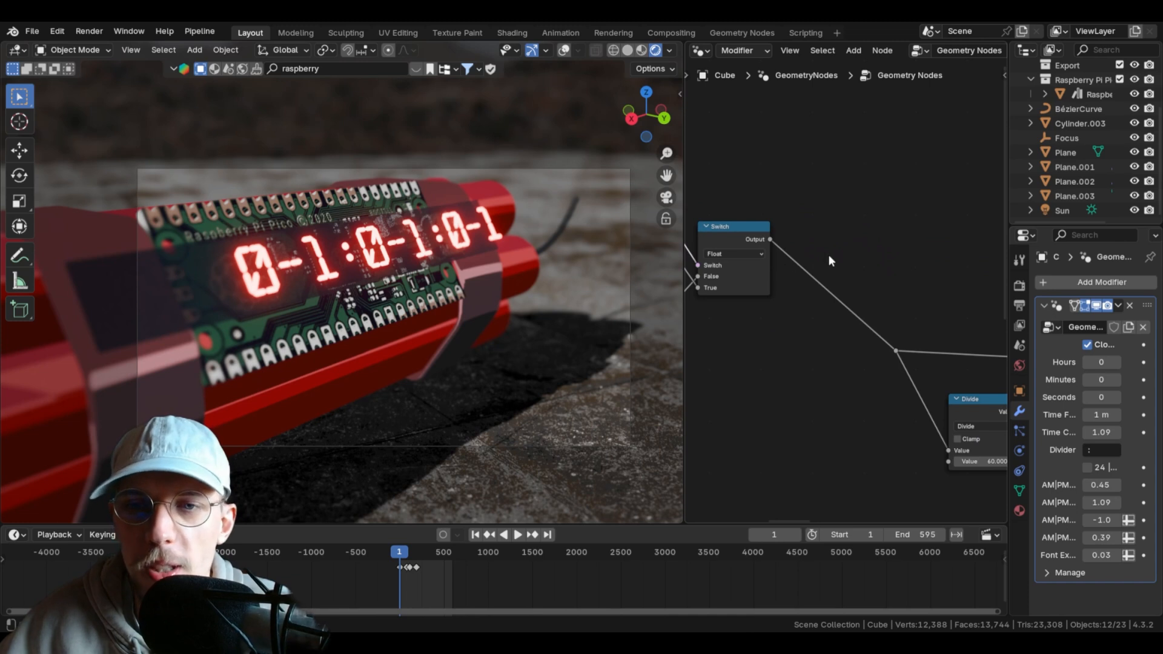
pyautogui.scroll(1, 829, 260)
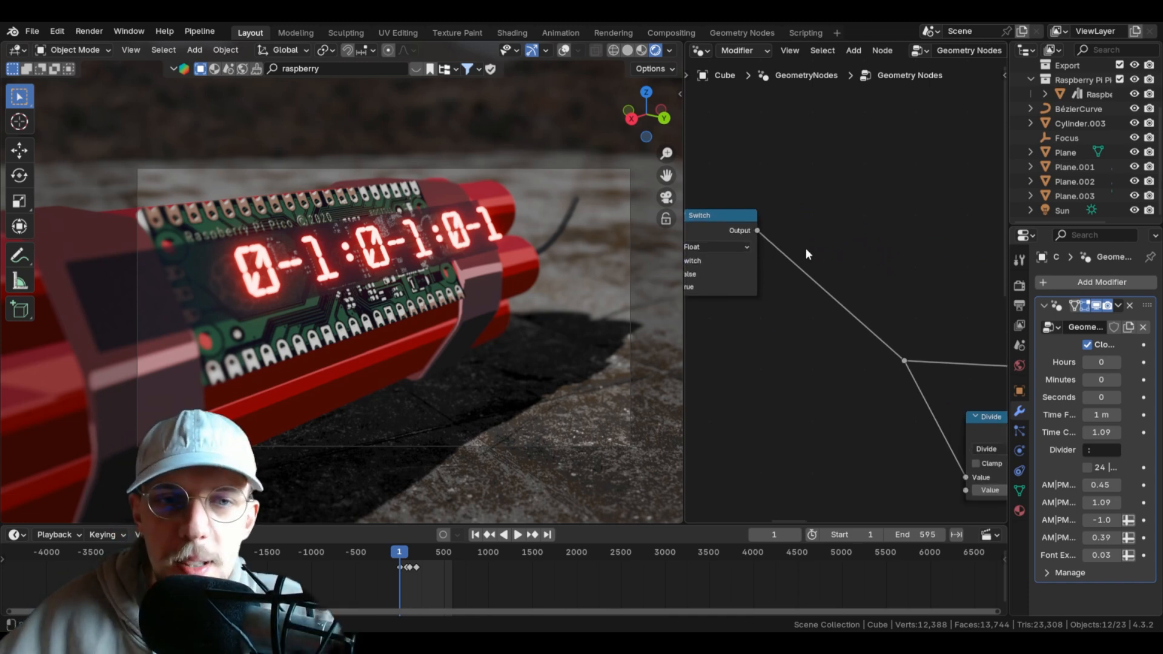
pyautogui.hotkey('shift', 'a')
pyautogui.write('math')
pyautogui.press('Return')
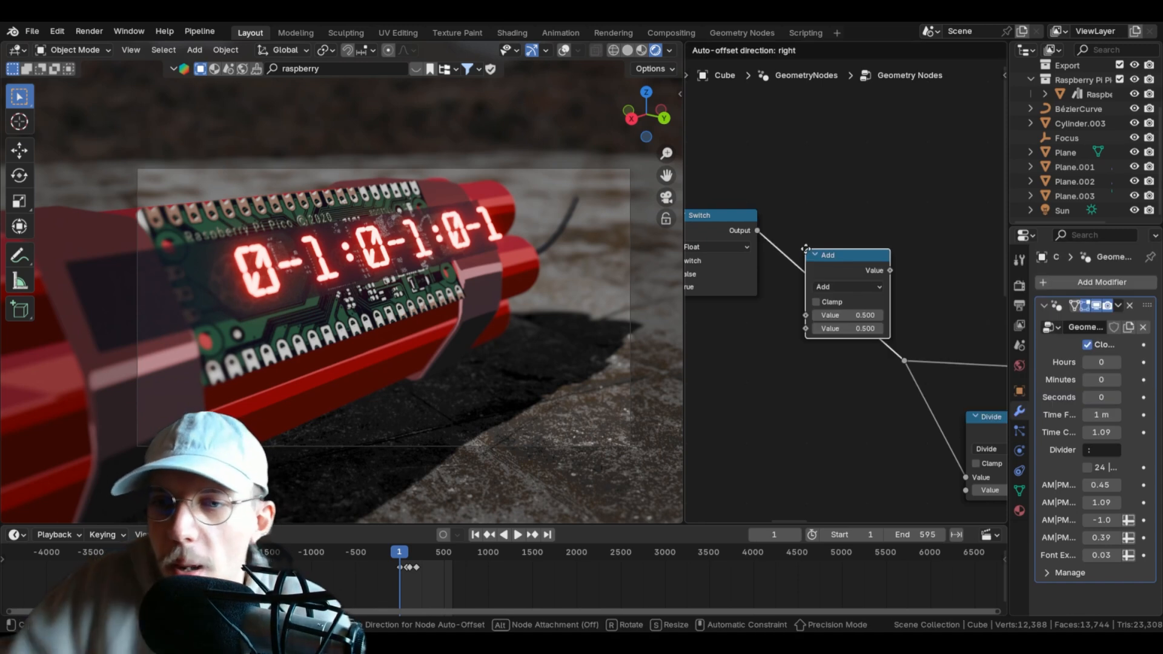
pyautogui.click(779, 219)
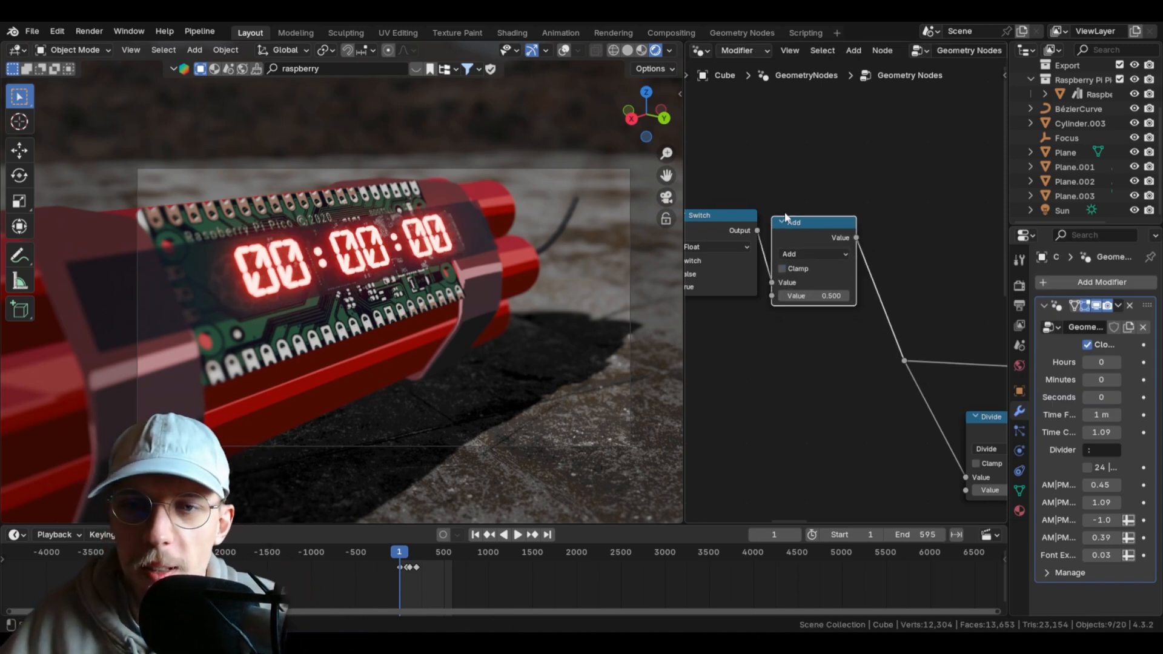
# - Set the inserted Math node to Maximum with a second value of 0 and align it beside the Switch node
pyautogui.click(801, 253)
pyautogui.click(511, 299)
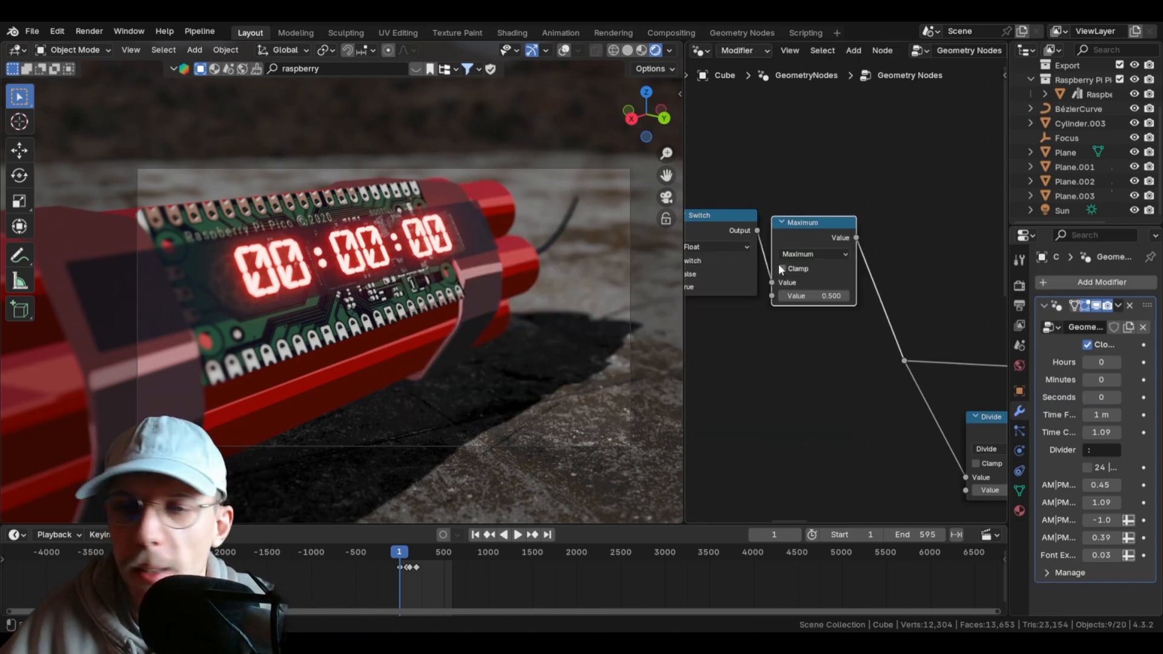
pyautogui.moveTo(787, 267); pyautogui.dragTo(827, 255, button='middle')
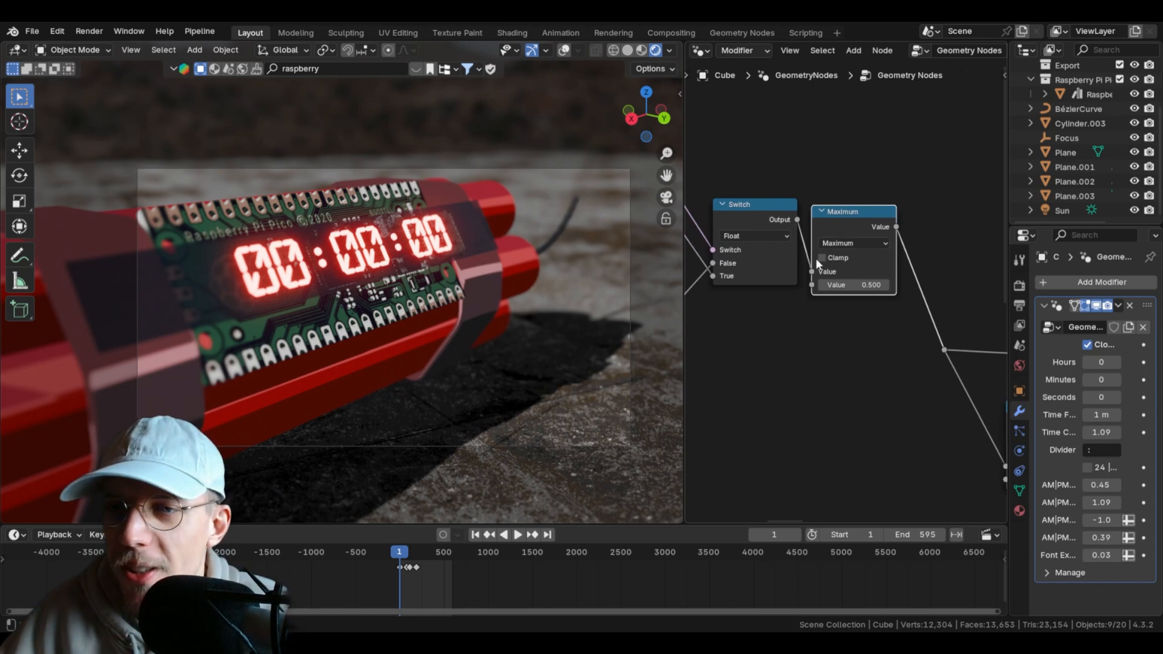
pyautogui.moveTo(839, 207); pyautogui.dragTo(843, 200)
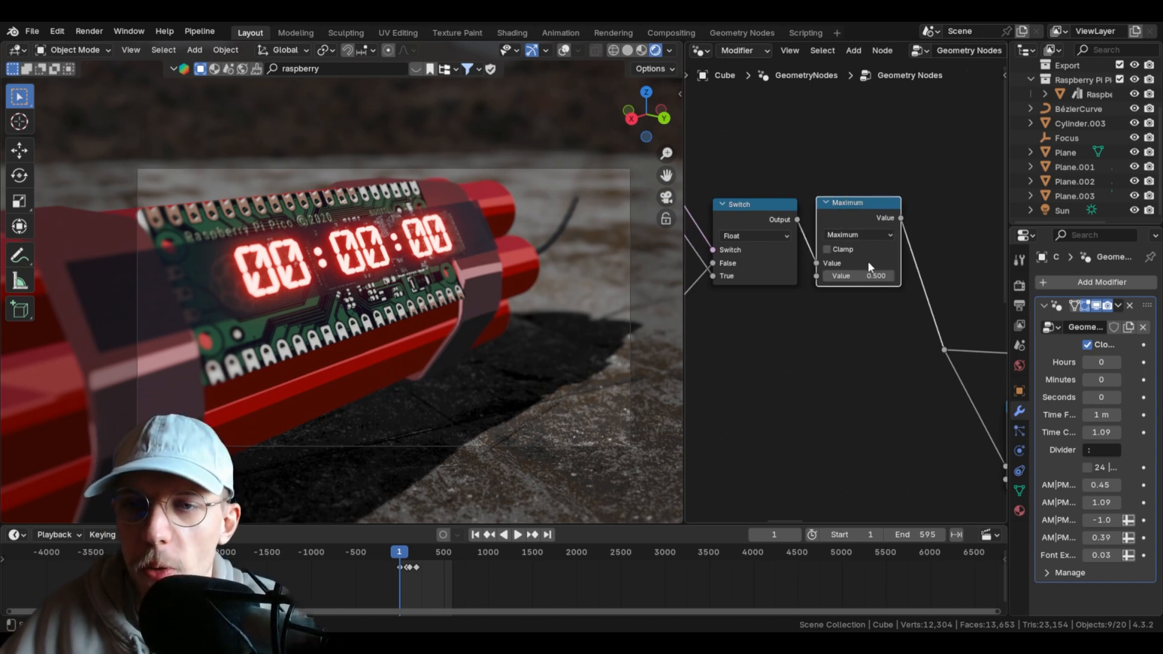
pyautogui.scroll(2, 869, 267)
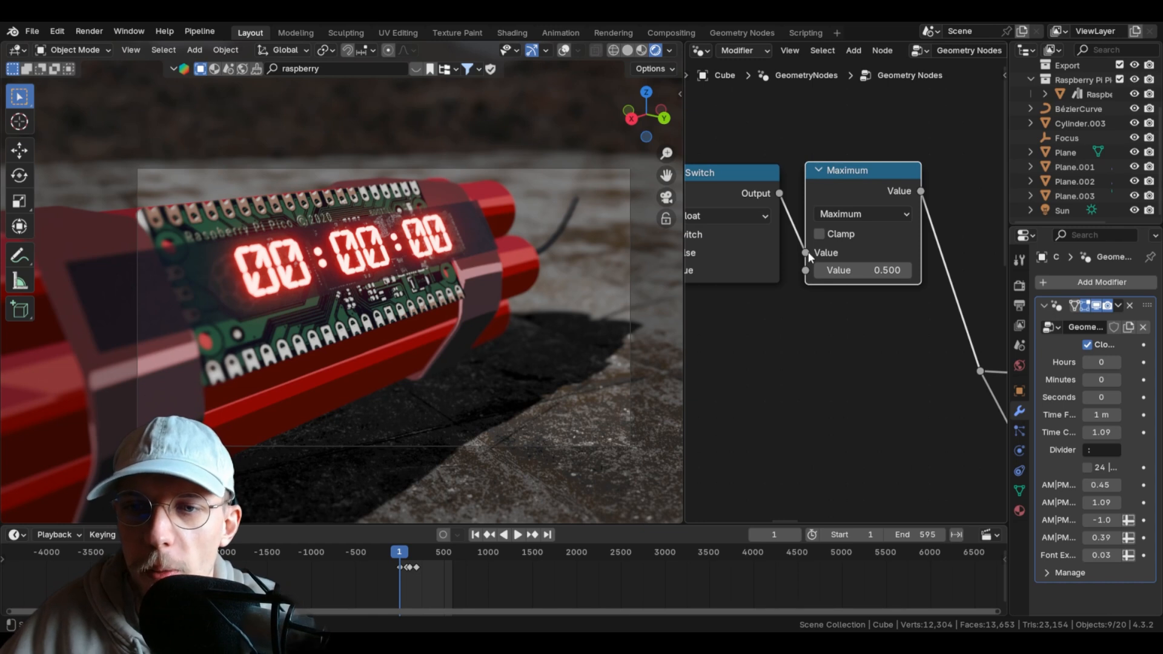
pyautogui.click(854, 268)
pyautogui.write('0')
pyautogui.press('Return')
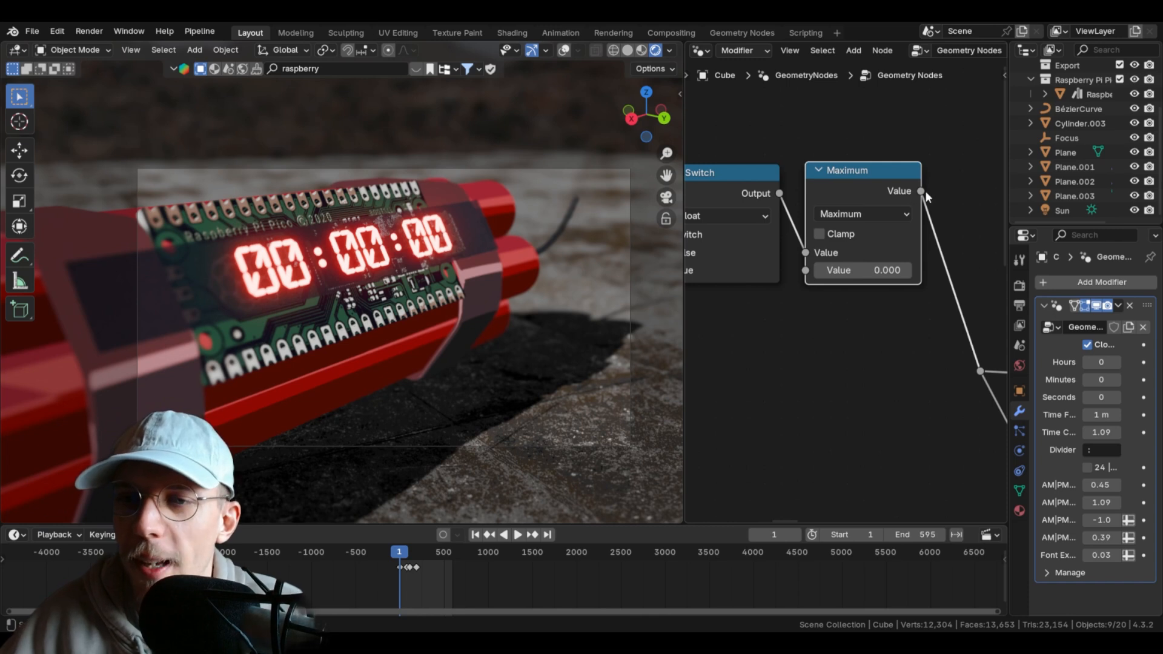
# - Set the modifier's start Seconds to 11 and save the file
pyautogui.moveTo(775, 173); pyautogui.dragTo(737, 200, button='middle')
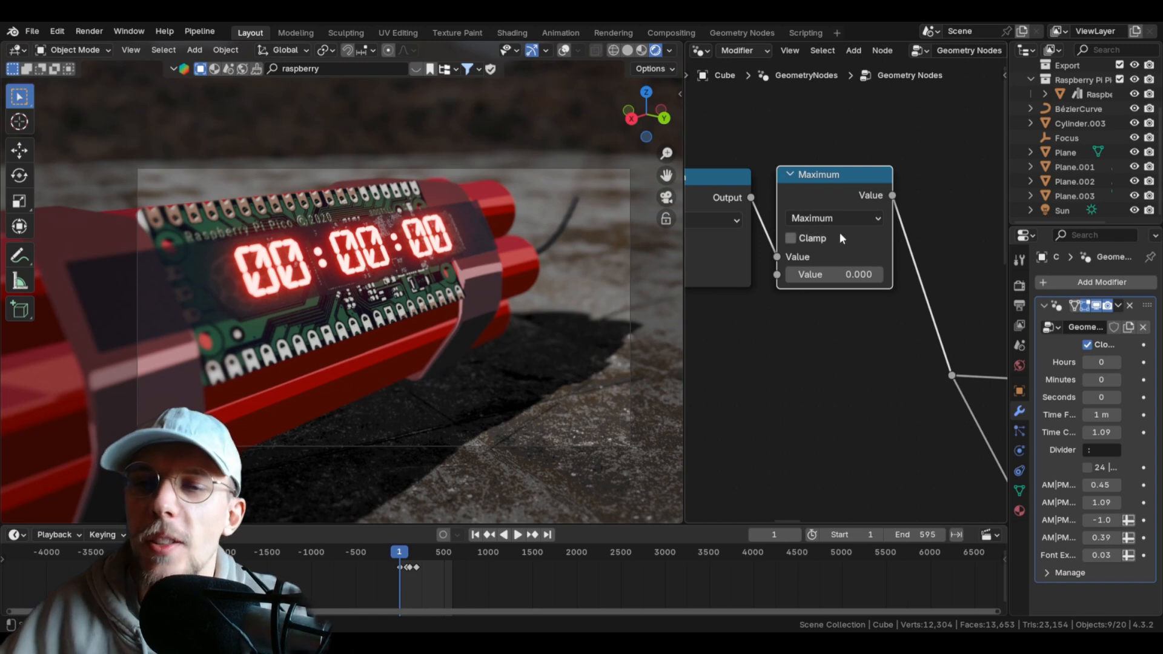
pyautogui.moveTo(765, 231); pyautogui.dragTo(821, 227, button='middle')
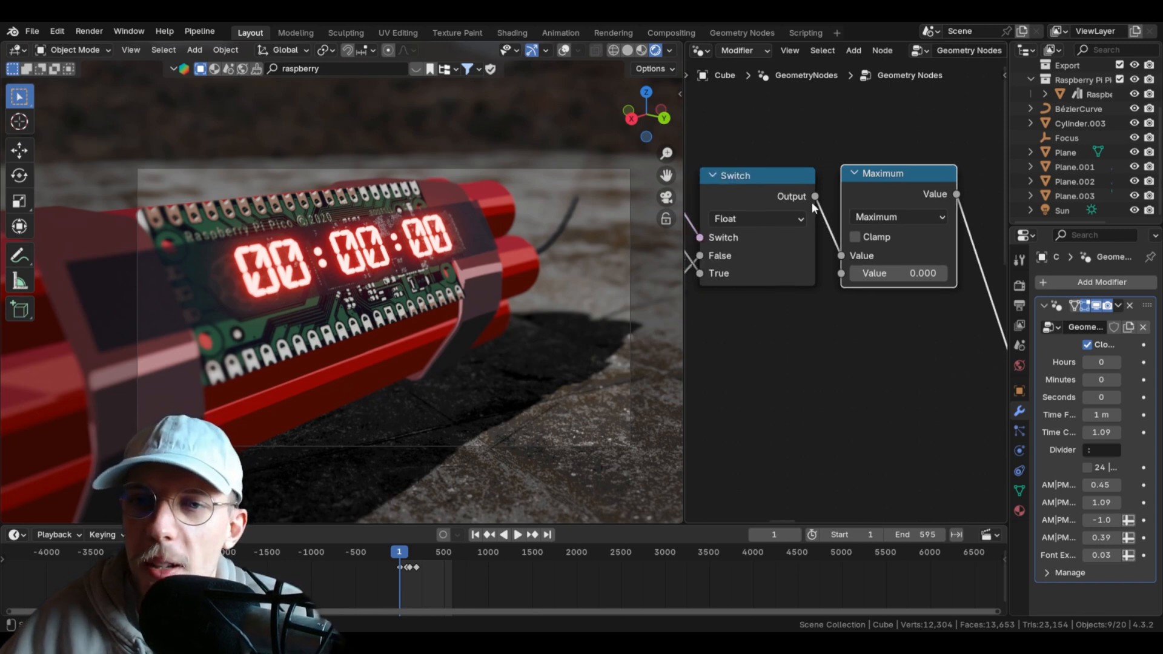
pyautogui.click(778, 193)
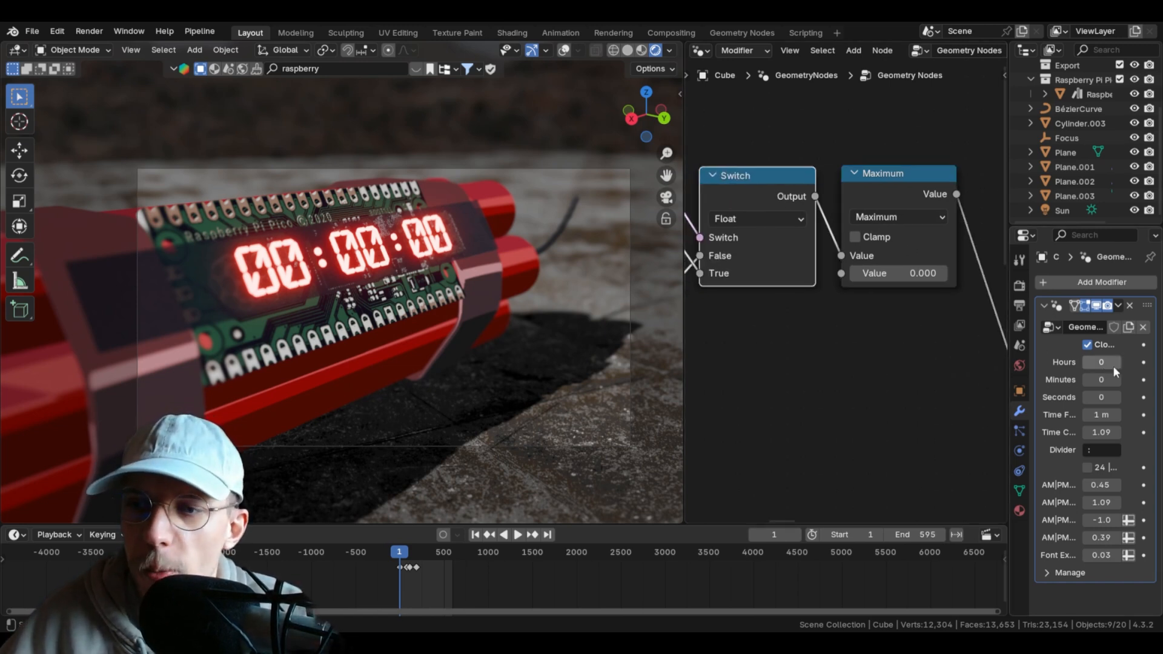
pyautogui.moveTo(1100, 395); pyautogui.dragTo(1126, 395)
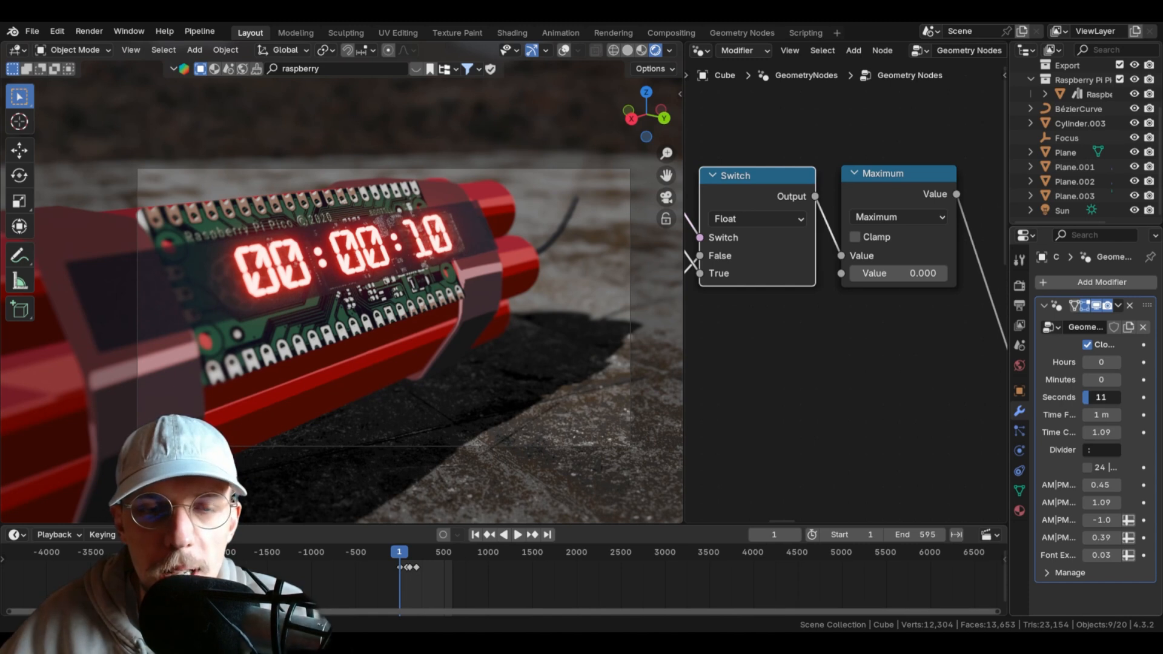
pyautogui.hotkey('ctrl', 's')
# - Play the countdown past its end to check how the display behaves at zero
pyautogui.moveTo(854, 274); pyautogui.dragTo(807, 267, button='middle')
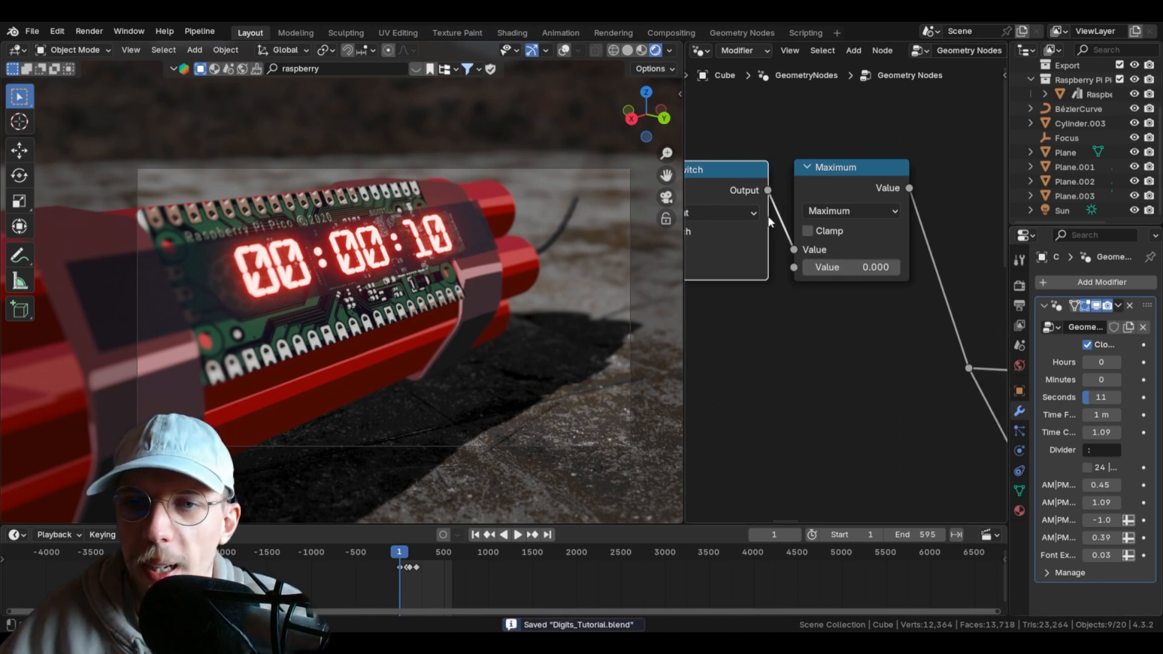
pyautogui.press('space')
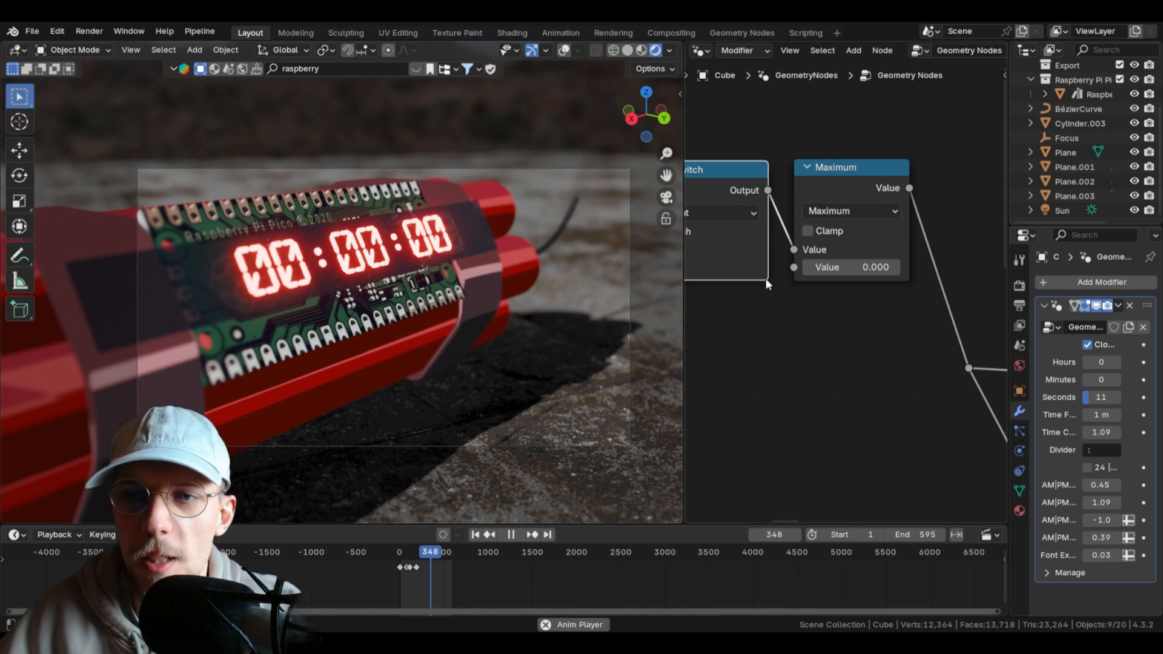
pyautogui.press('space')
# - Duplicate the Maximum node and insert the copy on the link between Subtract and the Switch node
pyautogui.scroll(-5, 858, 267)
pyautogui.moveTo(810, 228); pyautogui.dragTo(909, 250, button='middle')
pyautogui.click(962, 239)
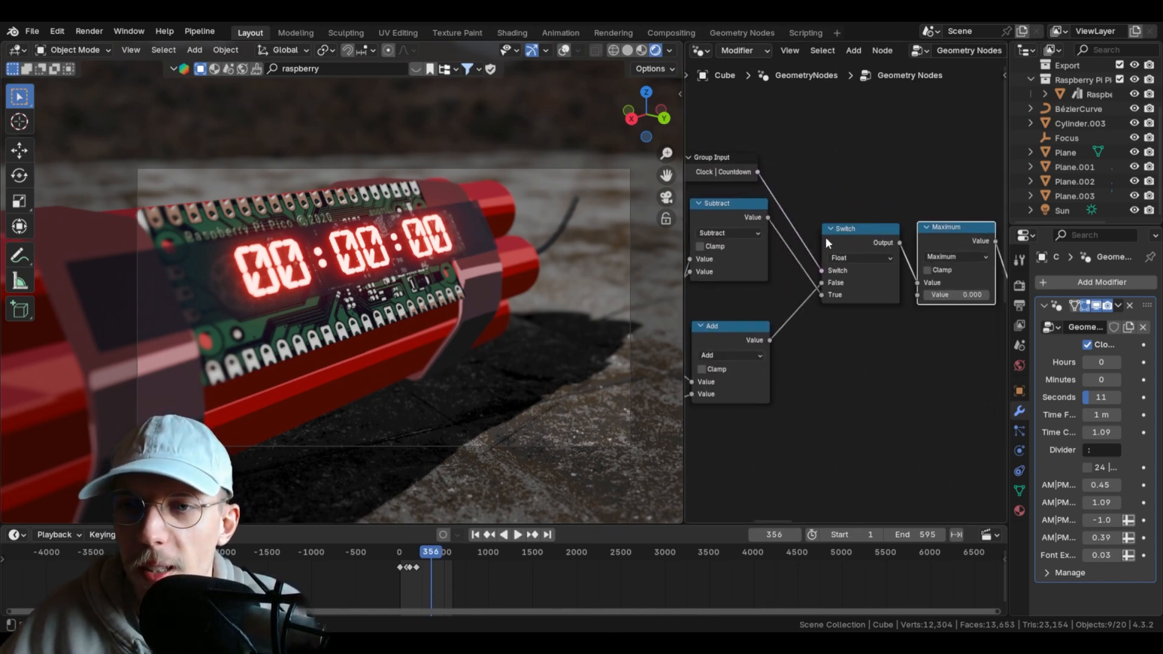
pyautogui.hotkey('shift', 'd')
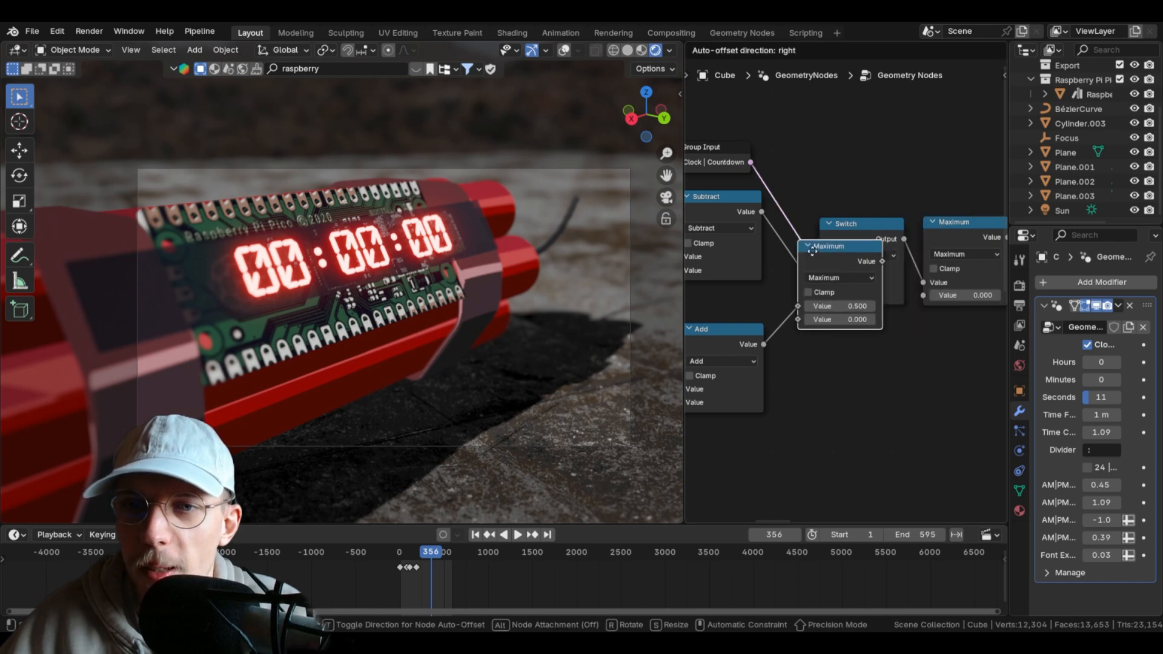
pyautogui.click(762, 237)
pyautogui.moveTo(820, 237); pyautogui.dragTo(817, 217)
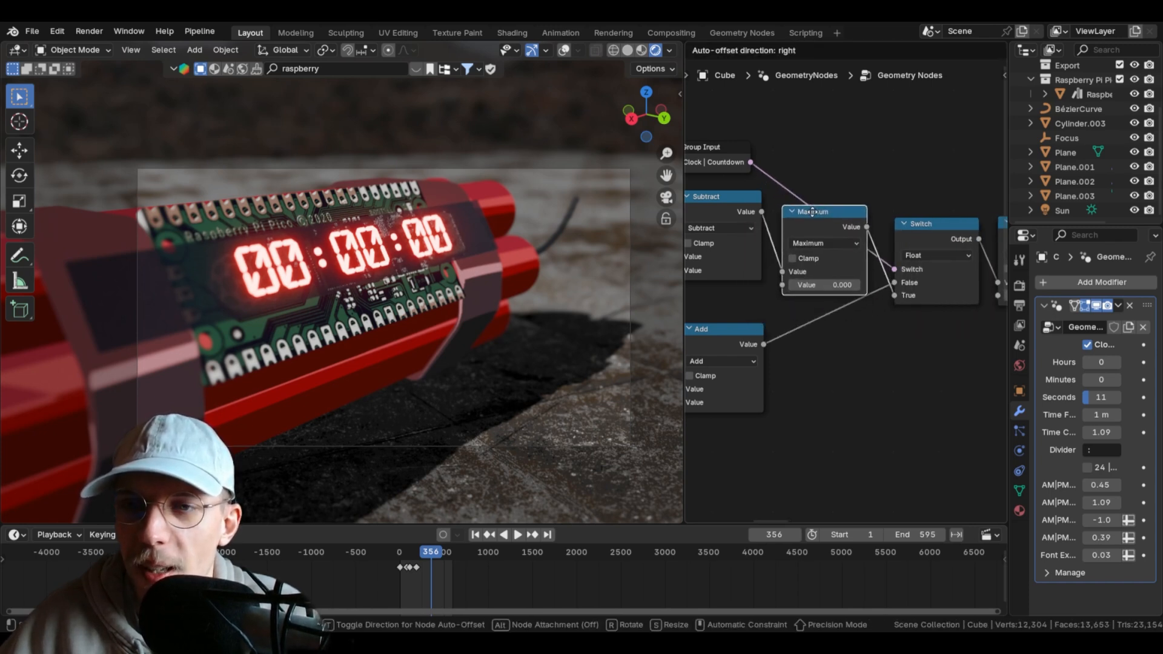
# - Delete the Maximum node after the Switch while keeping its links connected, and save the file
pyautogui.moveTo(918, 236); pyautogui.dragTo(794, 225, button='middle')
pyautogui.moveTo(740, 279); pyautogui.dragTo(697, 236, button='middle')
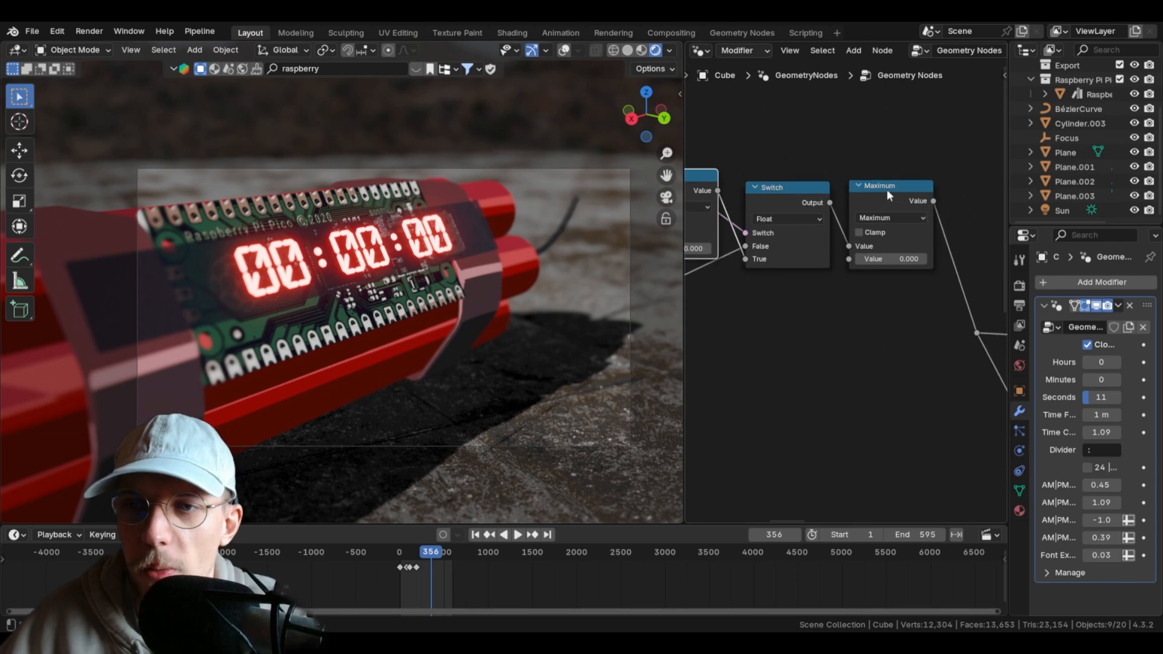
pyautogui.click(888, 191)
pyautogui.hotkey('ctrl', 'x')
pyautogui.moveTo(768, 249); pyautogui.dragTo(818, 255, button='middle')
pyautogui.hotkey('ctrl', 's')
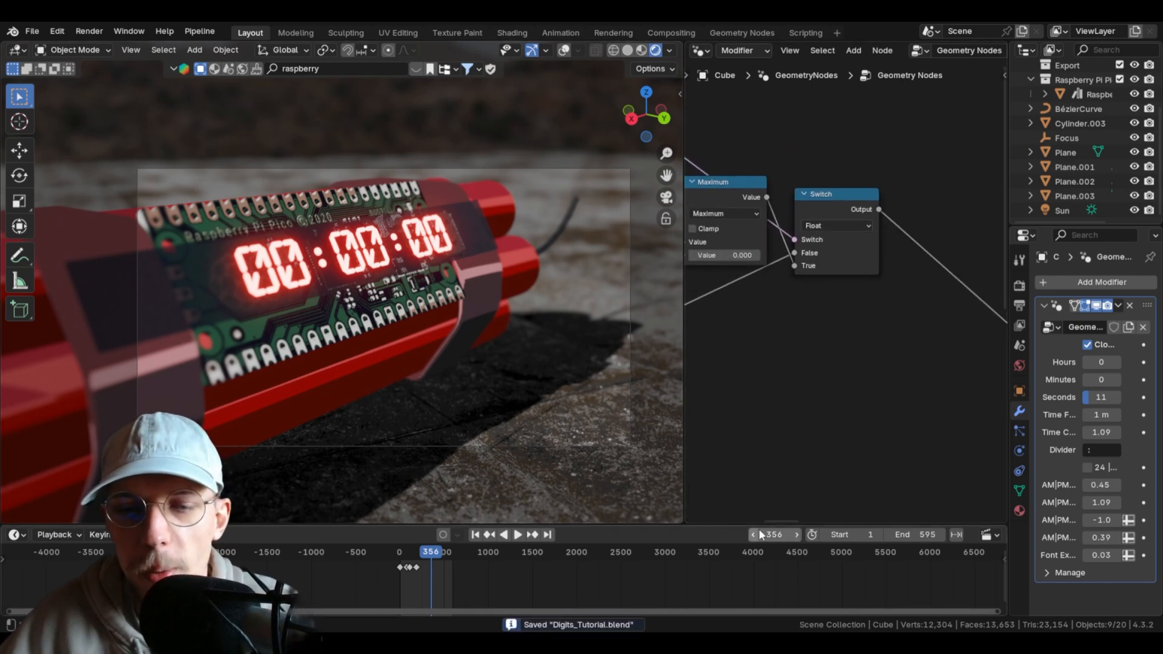
# - Return to the first frame and set the modifier's start Seconds to 15
pyautogui.click(476, 534)
pyautogui.scroll(2, 449, 343)
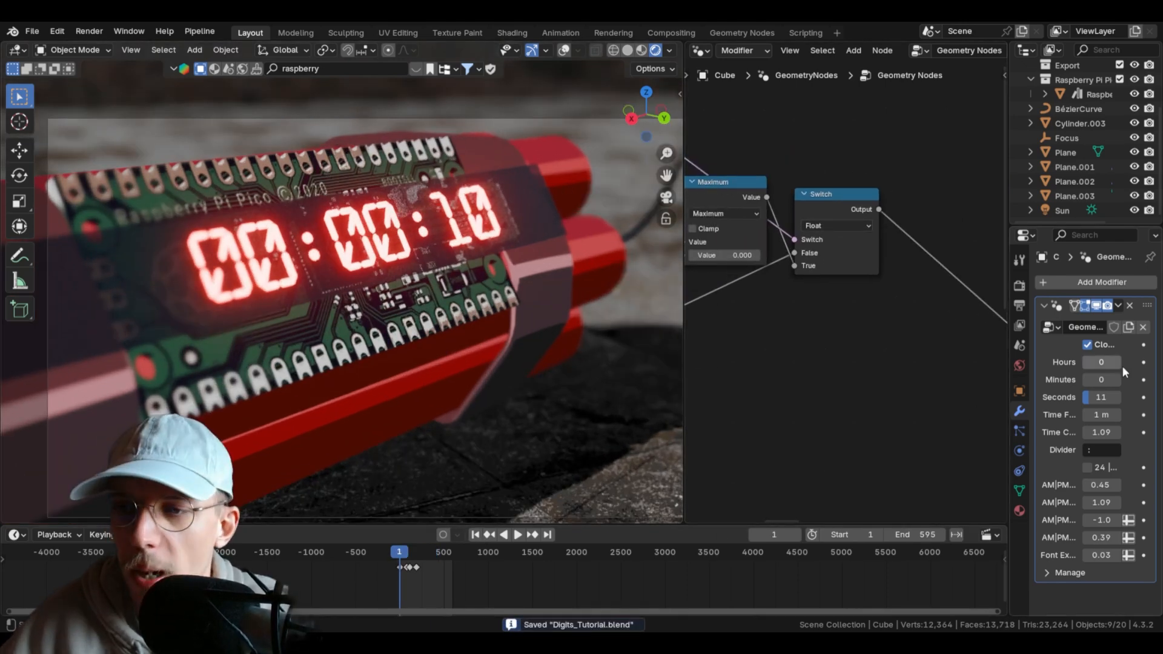
pyautogui.moveTo(1096, 398); pyautogui.dragTo(1098, 398)
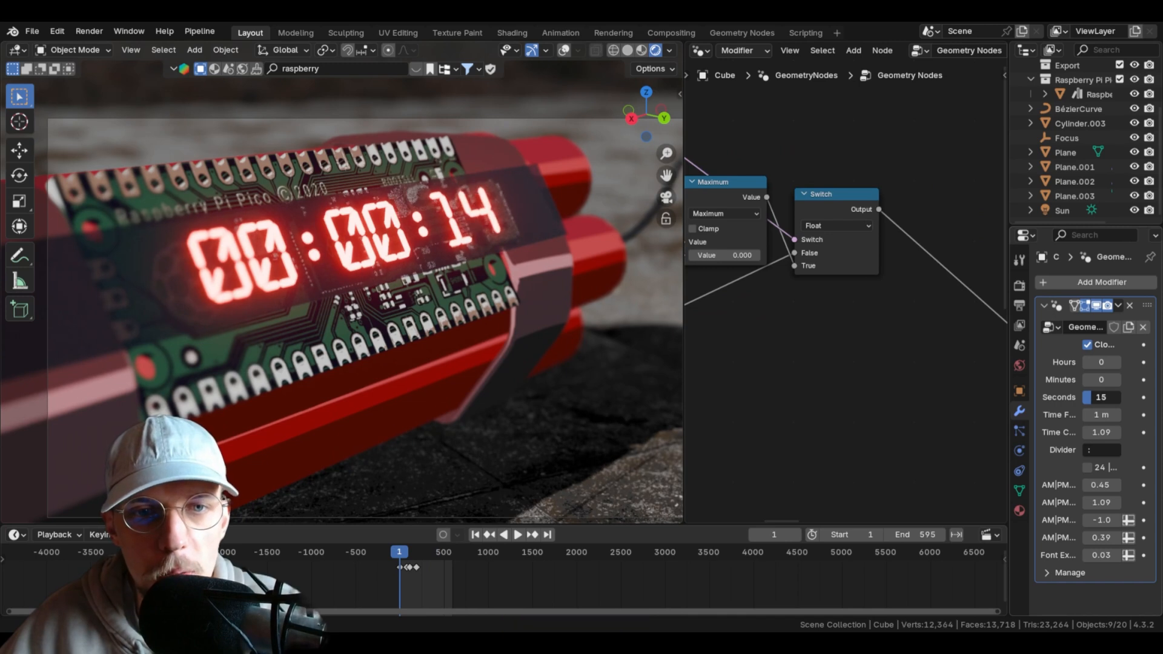
# - Play the countdown and scrub the timeline forward to about frame 370 to check its end
pyautogui.press('space')
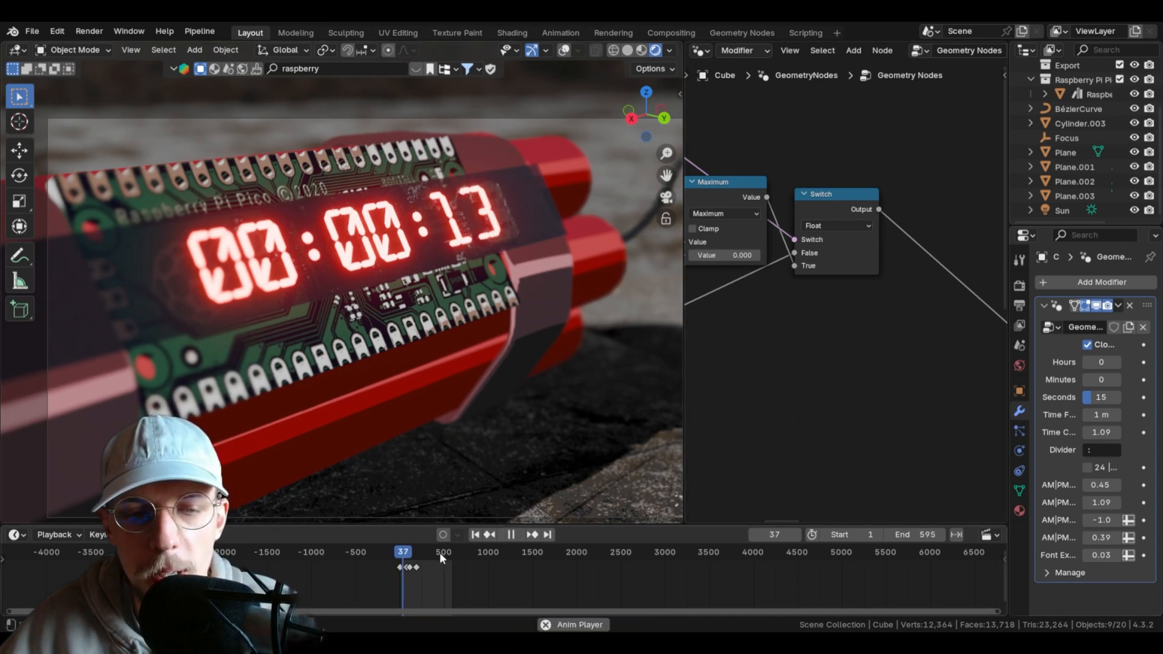
pyautogui.moveTo(406, 552); pyautogui.dragTo(432, 554)
pyautogui.press('space')
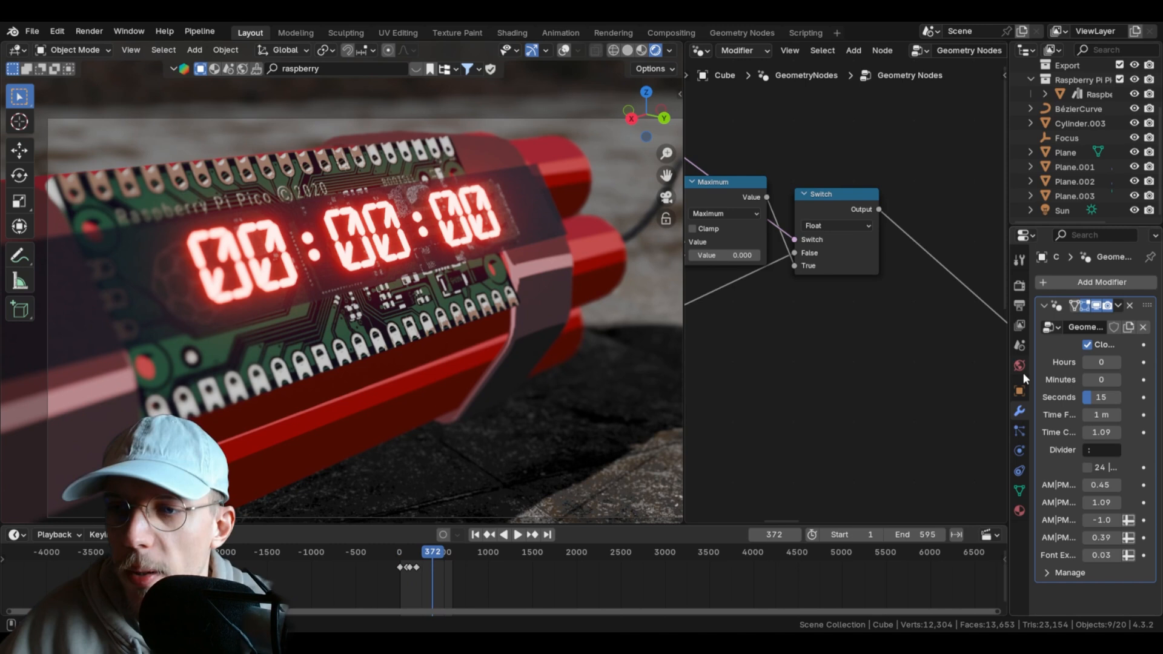
# - Disable Clock | Countdown to return to clock mode, and save the file at the first frame
pyautogui.click(1089, 345)
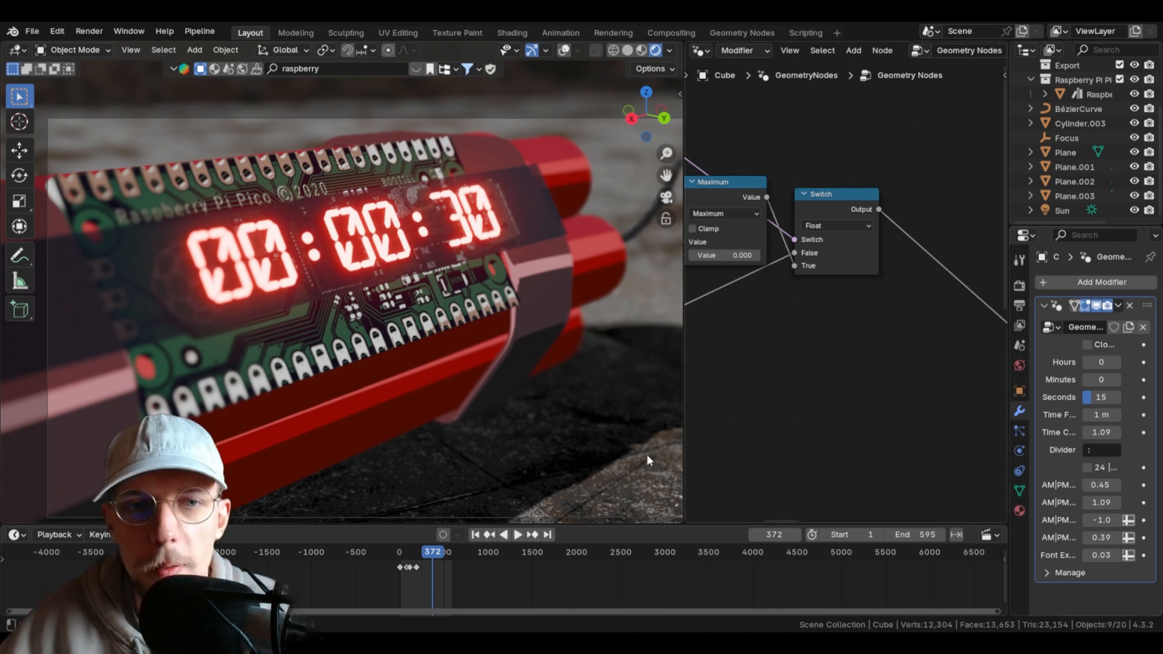
pyautogui.click(475, 534)
pyautogui.hotkey('ctrl', 's')
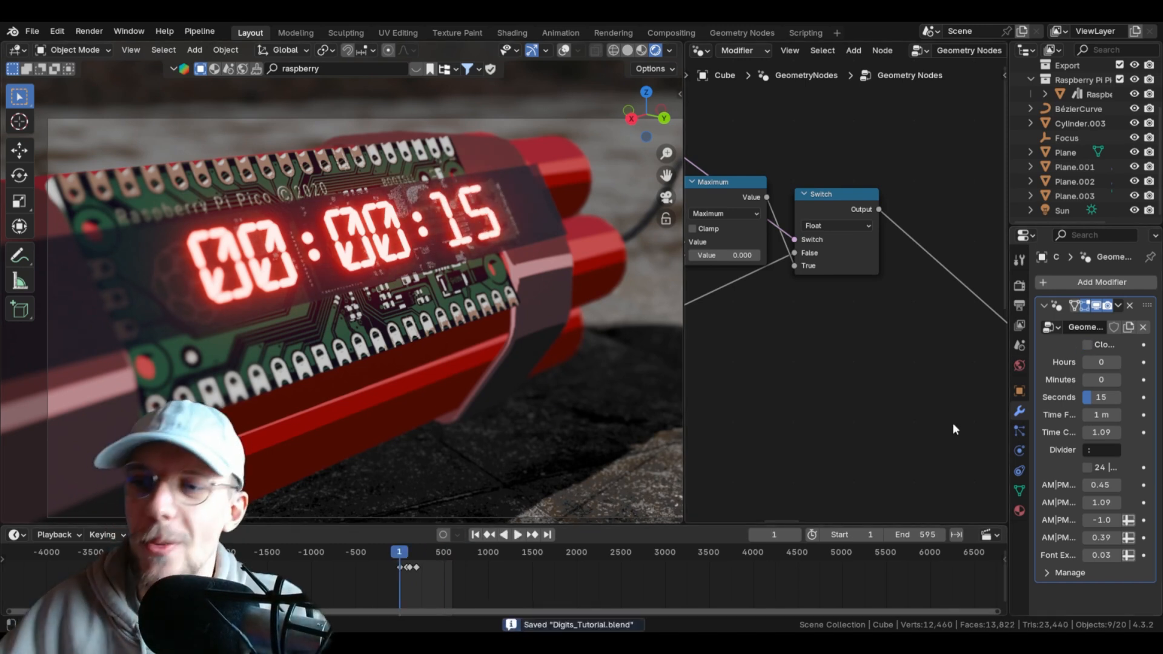
# - Set the modifier's start Minutes to 11
pyautogui.moveTo(1100, 380); pyautogui.dragTo(1130, 380)
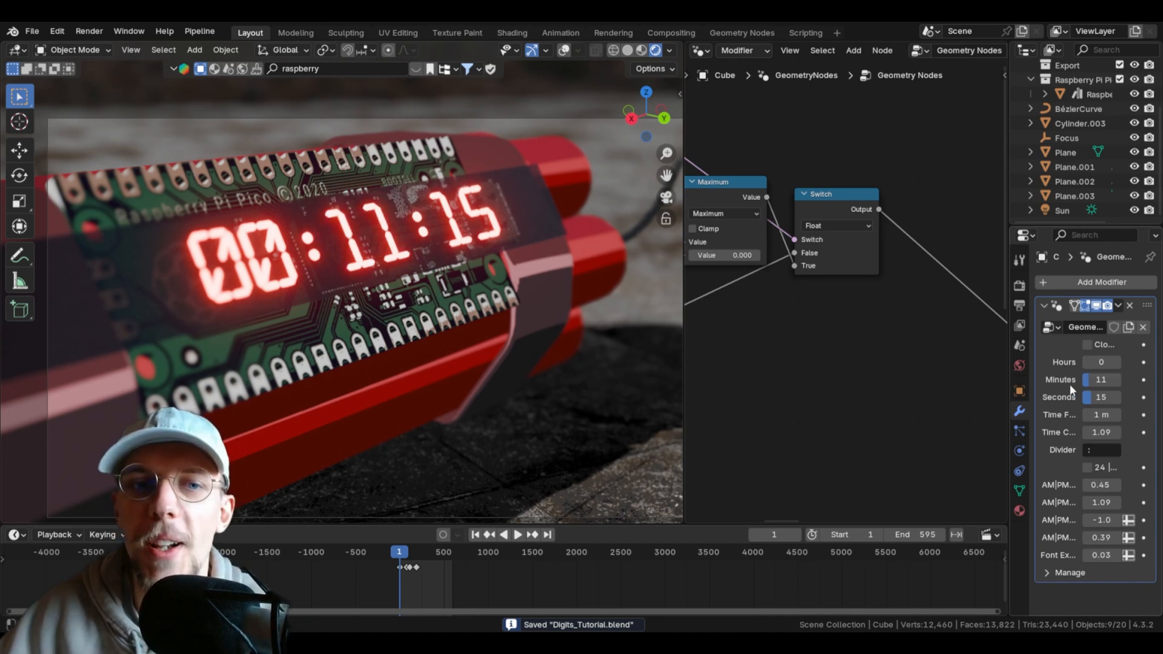